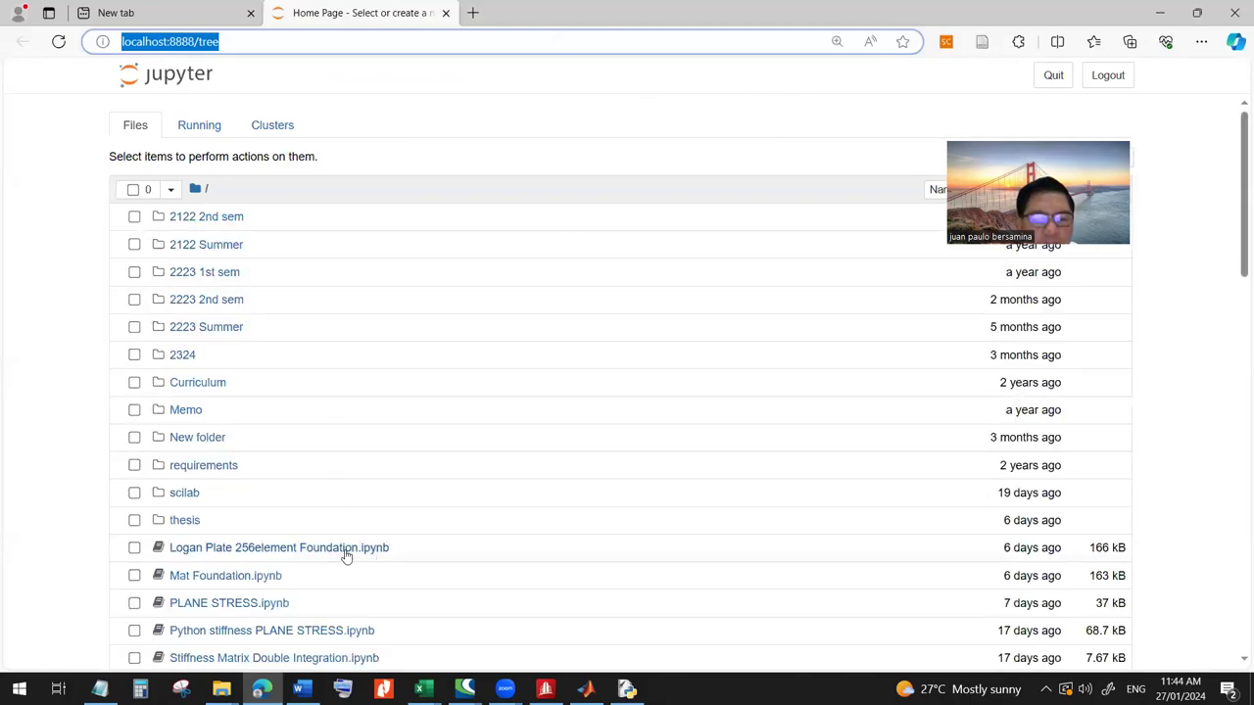
- Browse the Jupyter file list and open the Thin Plate Bending Problem.ipynb notebook
scroll(280, 587, "down", 1)
key("ctrl")
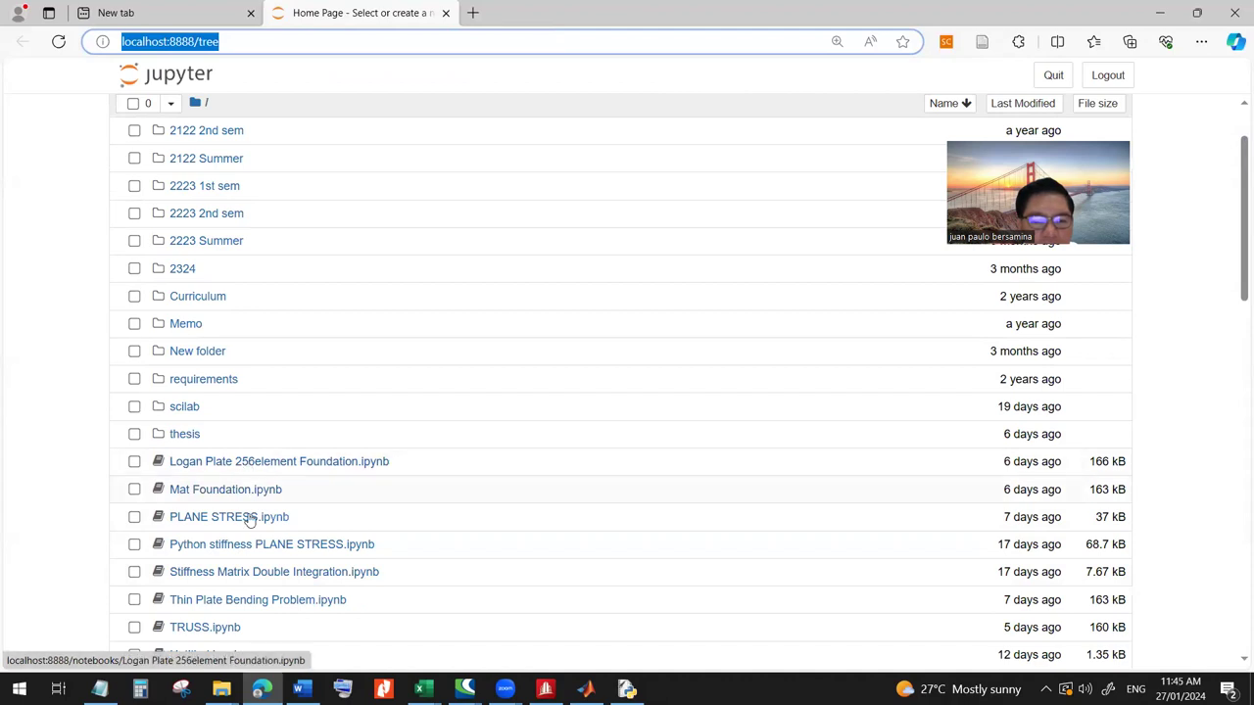
key("ctrl")
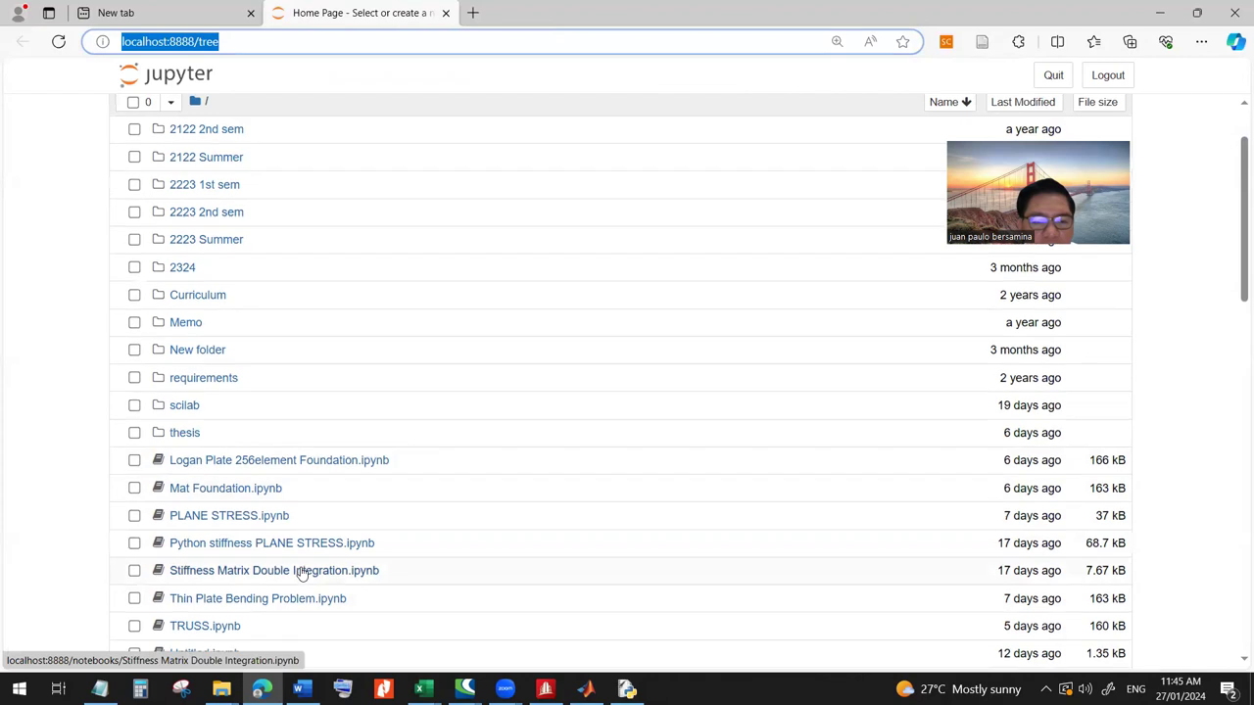
scroll(300, 571, "down", 3)
key("ctrl")
key("ctrl")
scroll(586, 409, "up", 3)
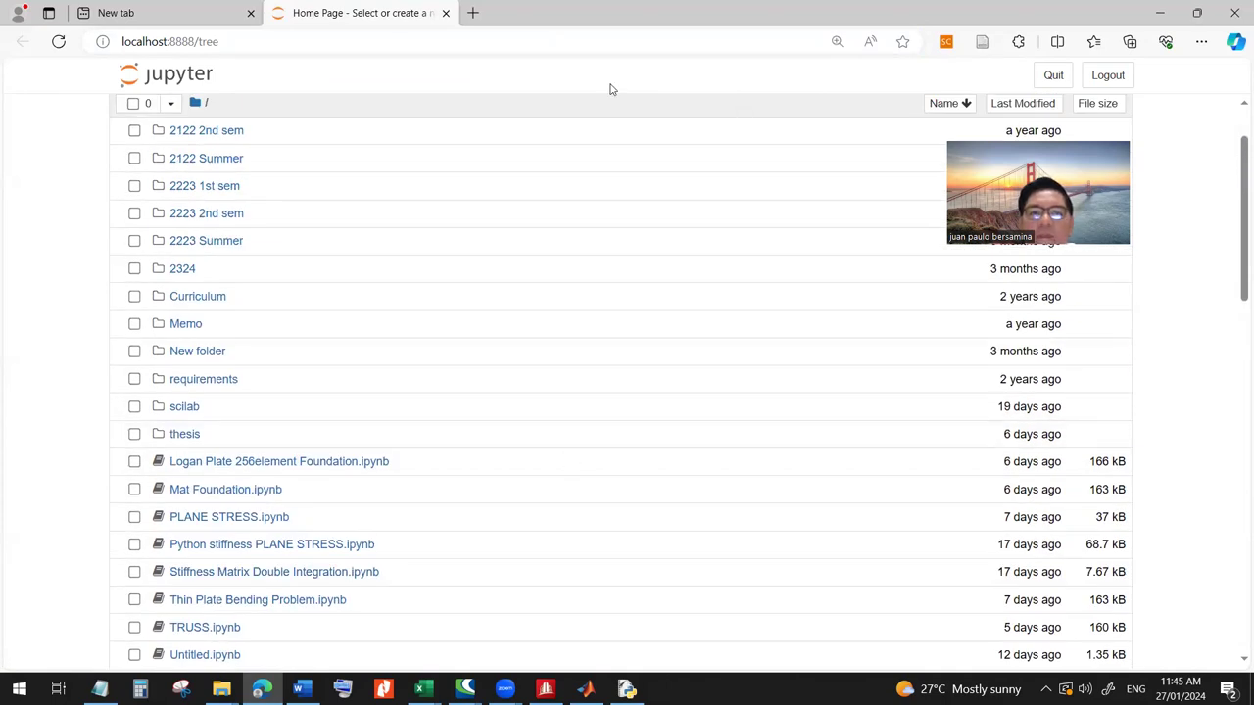
left_click(241, 600)
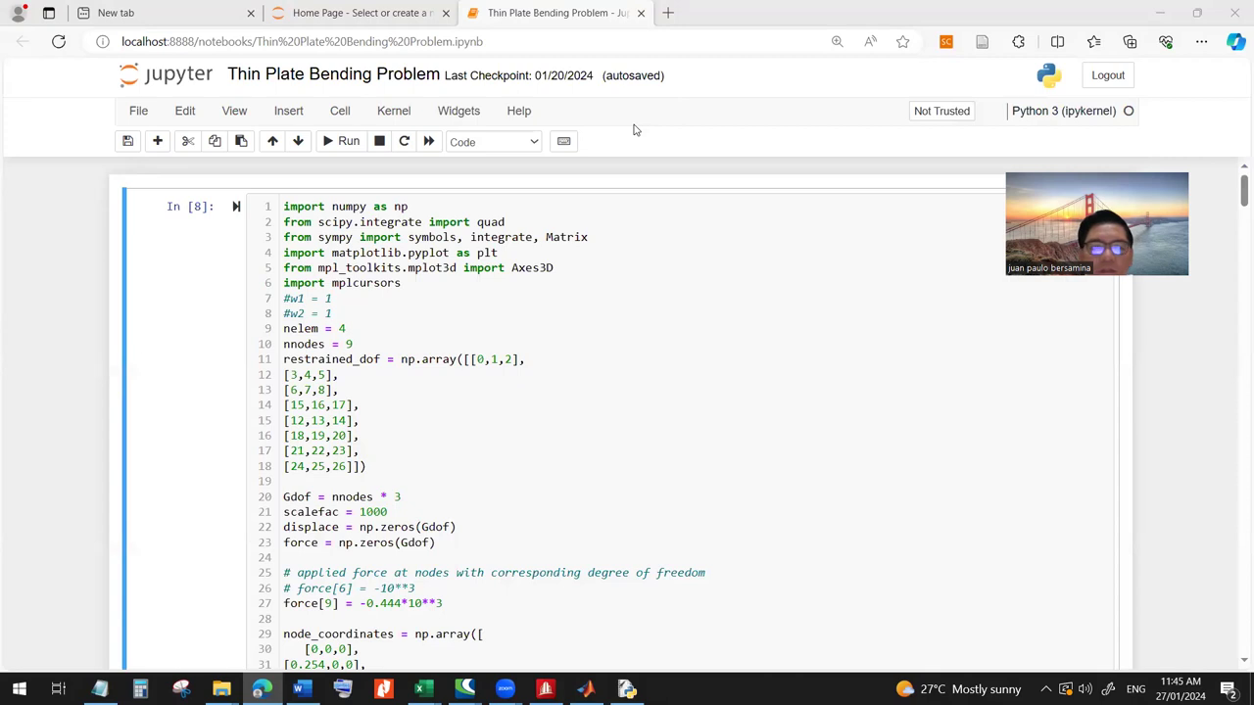
left_click(616, 300)
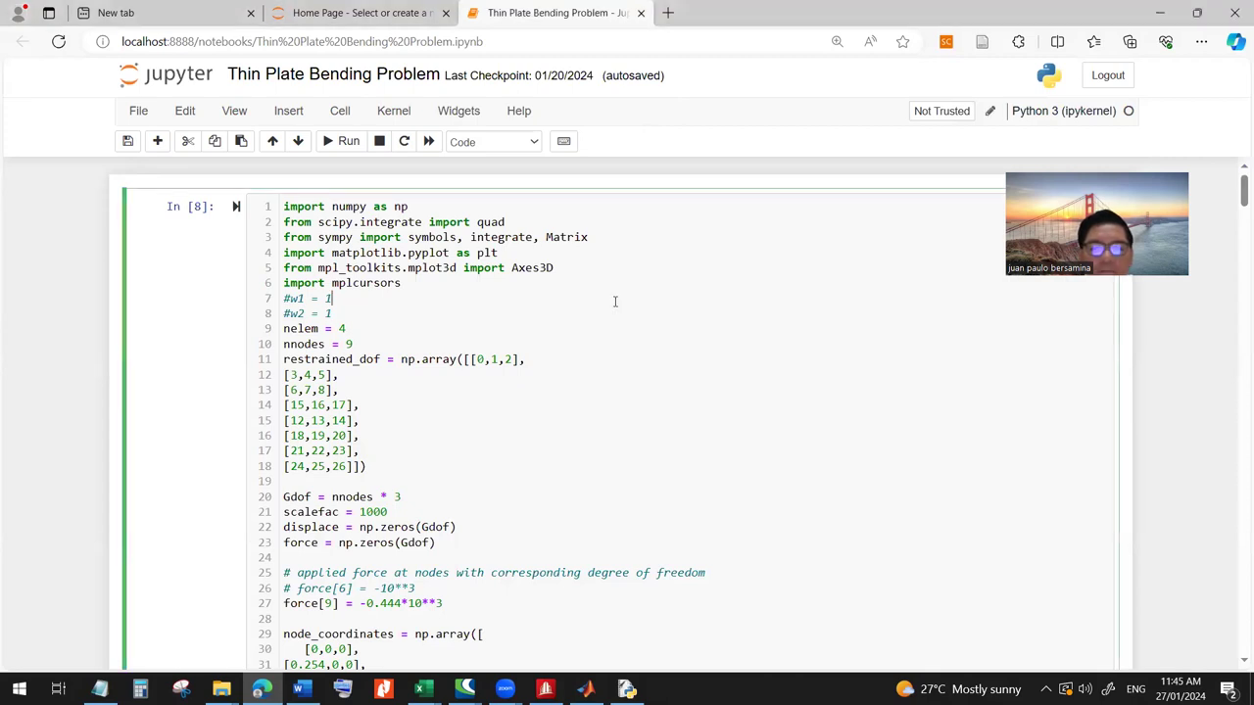
- Switch to python assistant.xlsx in Excel and inspect the coordinate-formatting formula in G4 of Sheet1
mouse_move(422, 689)
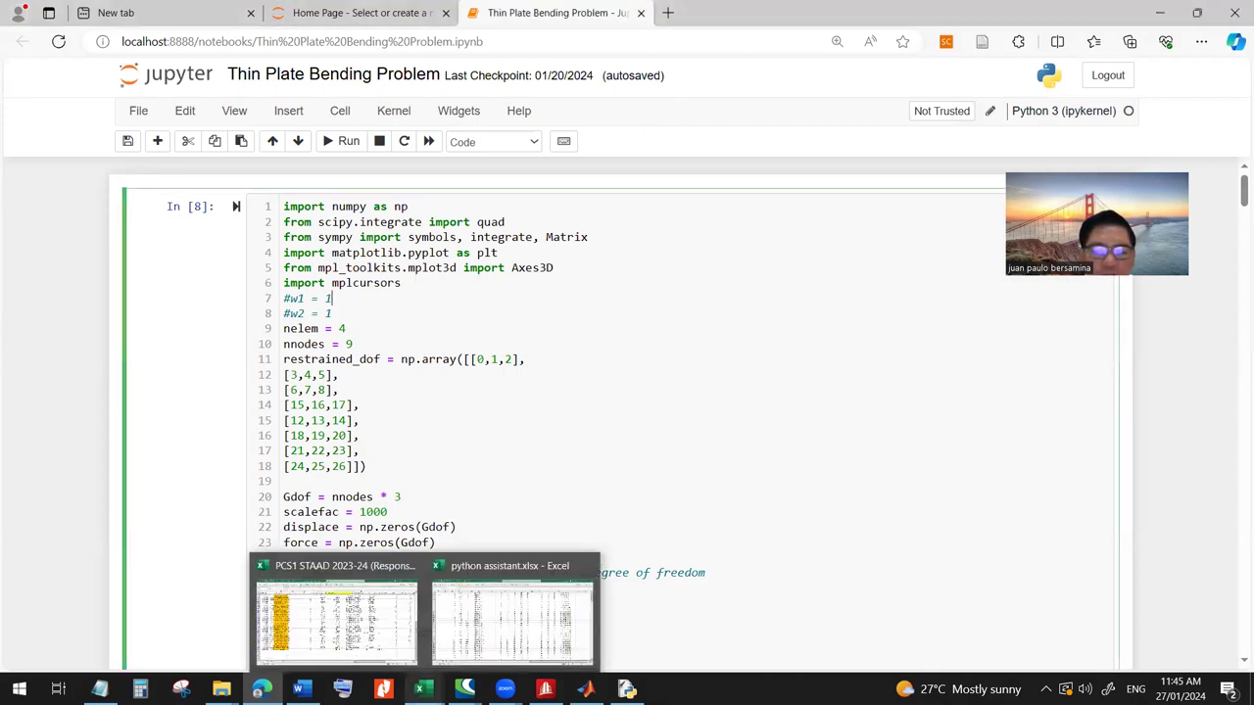
left_click(511, 613)
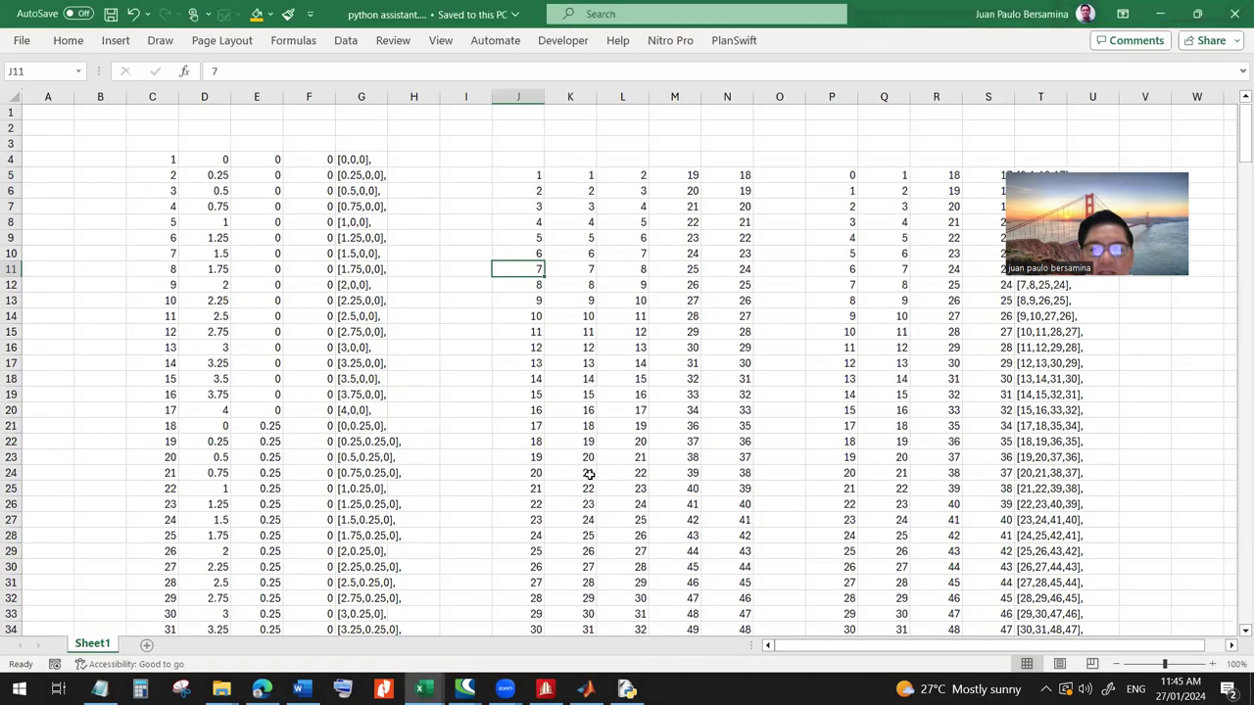
scroll(588, 473, "down", 4)
scroll(509, 500, "up", 4)
left_click(361, 160)
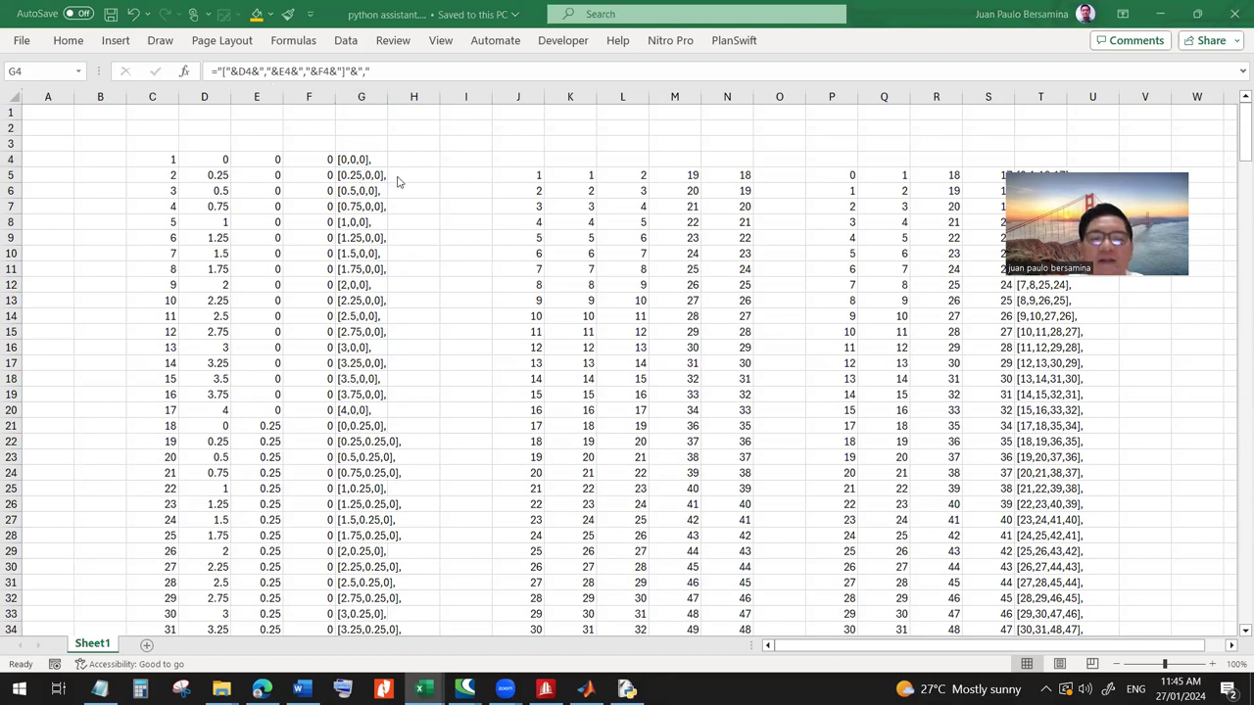
left_click(358, 162)
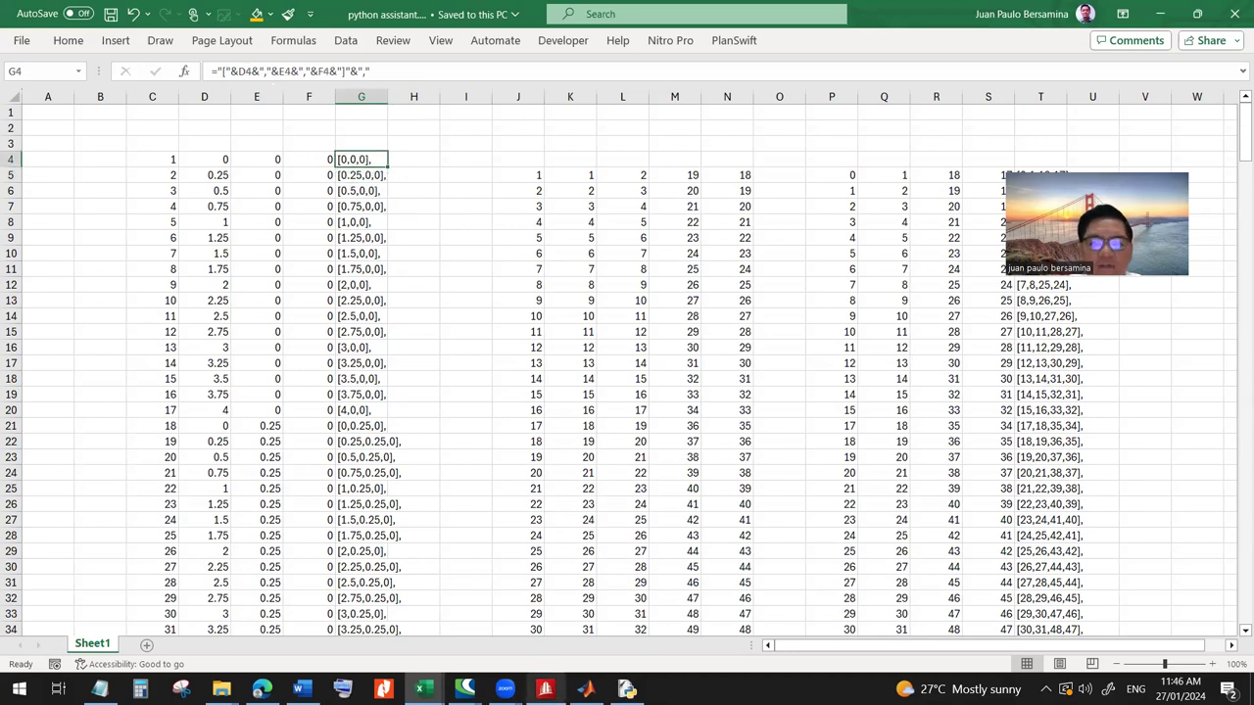
- Switch to STAAD.Pro and copy the entire node coordinate table of logan400elemHole.STD
left_click(546, 689)
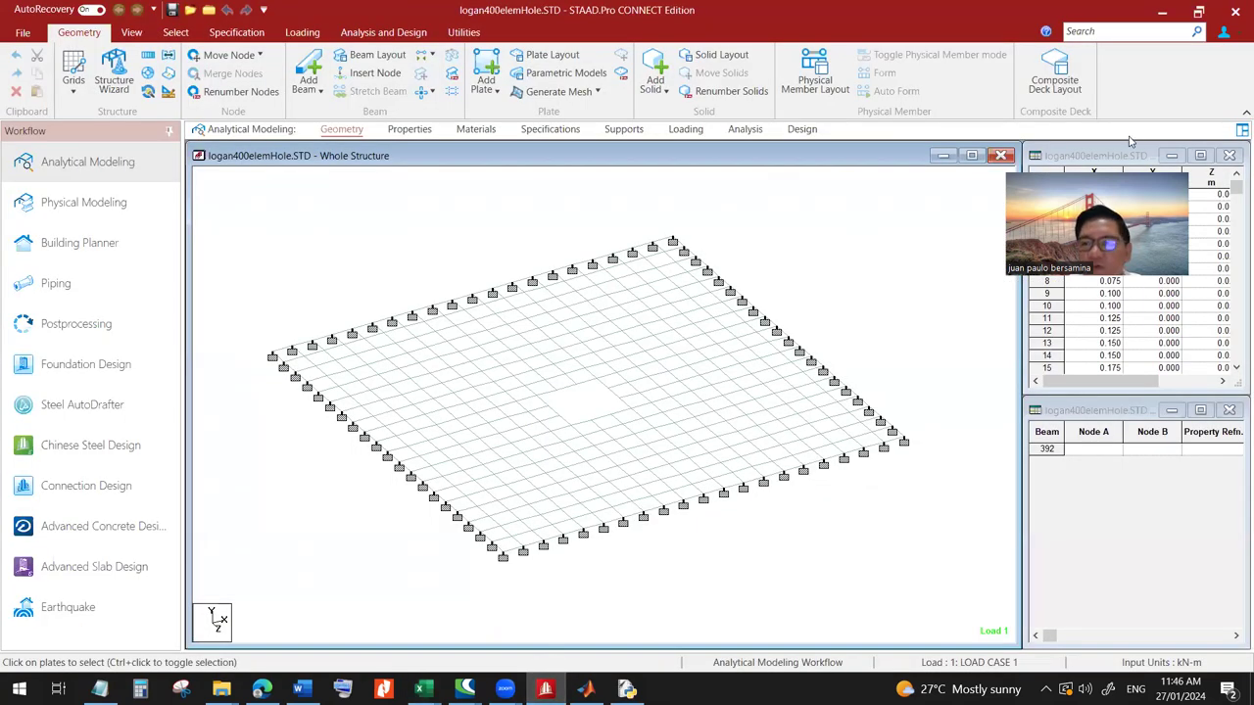
left_click(1046, 178)
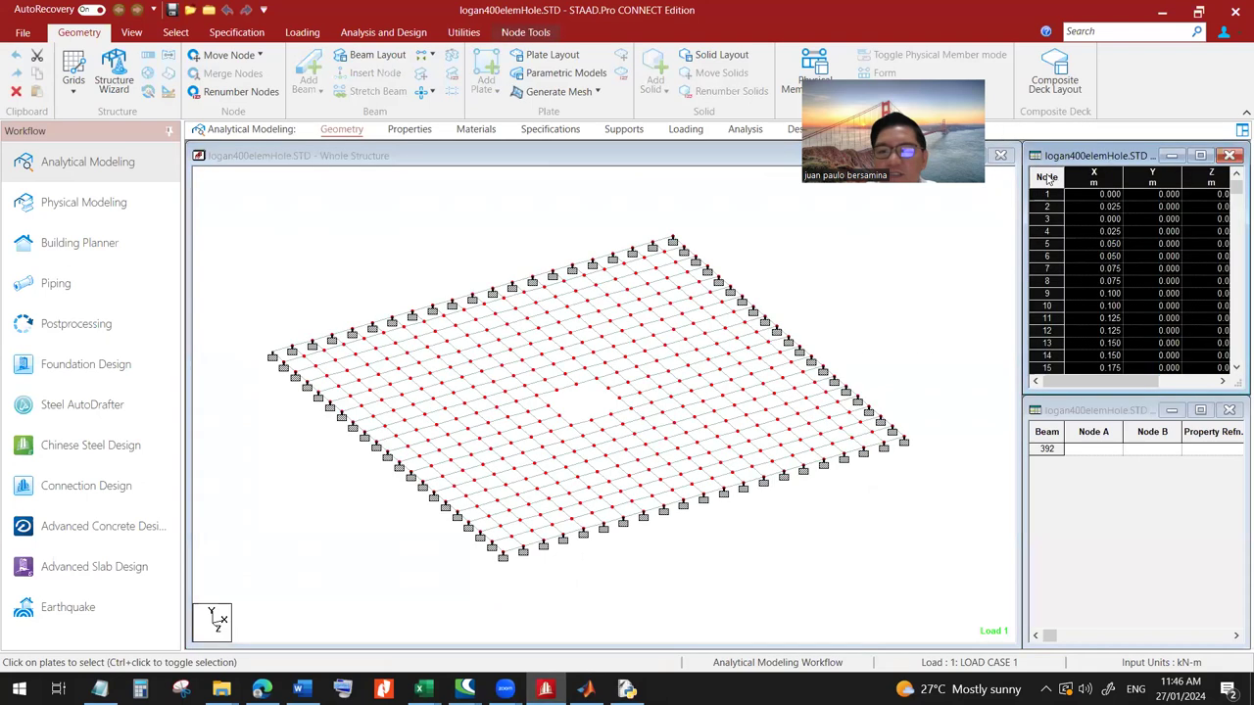
right_click(1046, 178)
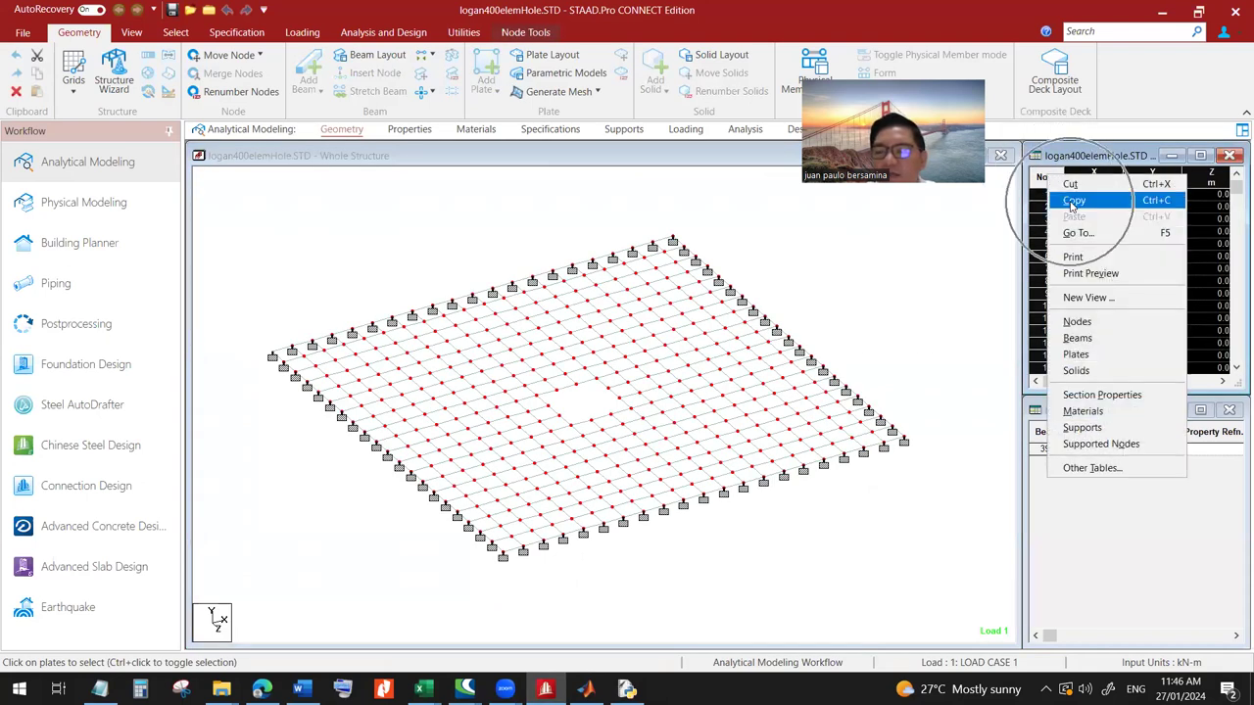
left_click(1072, 203)
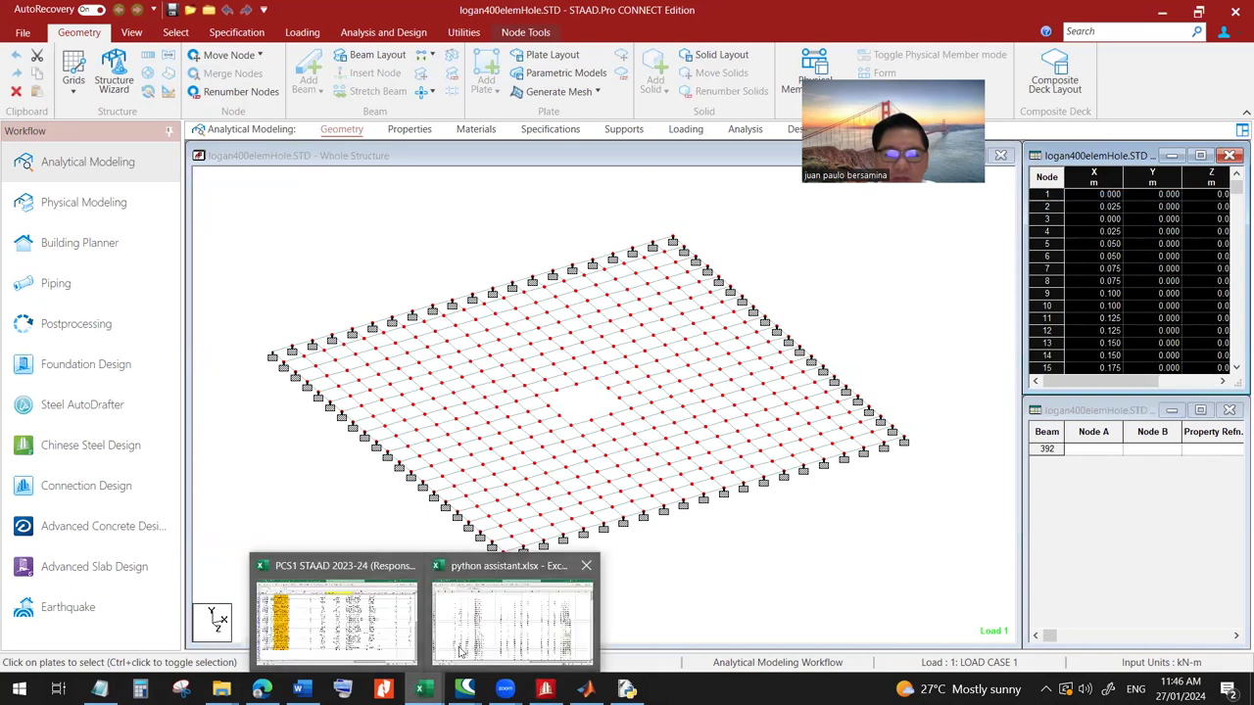
- Return to python assistant.xlsx in Excel, add a new sheet and paste the node table starting at C3
left_click(333, 608)
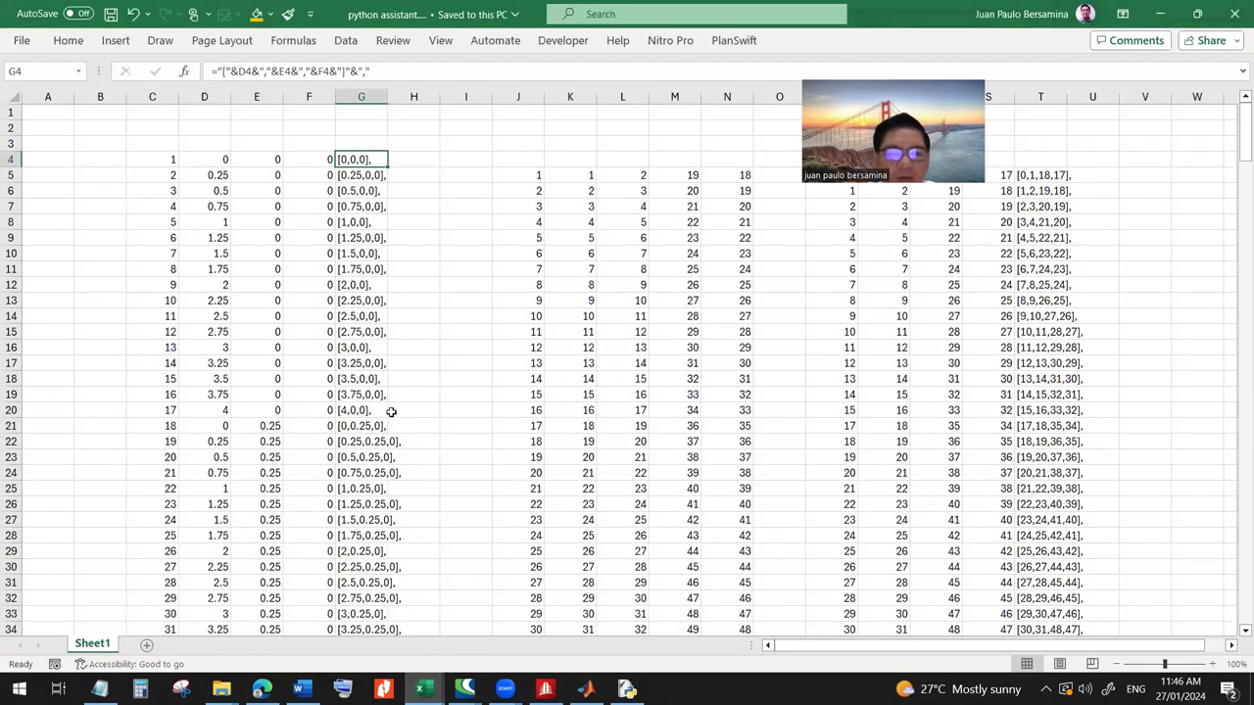
left_click(201, 164)
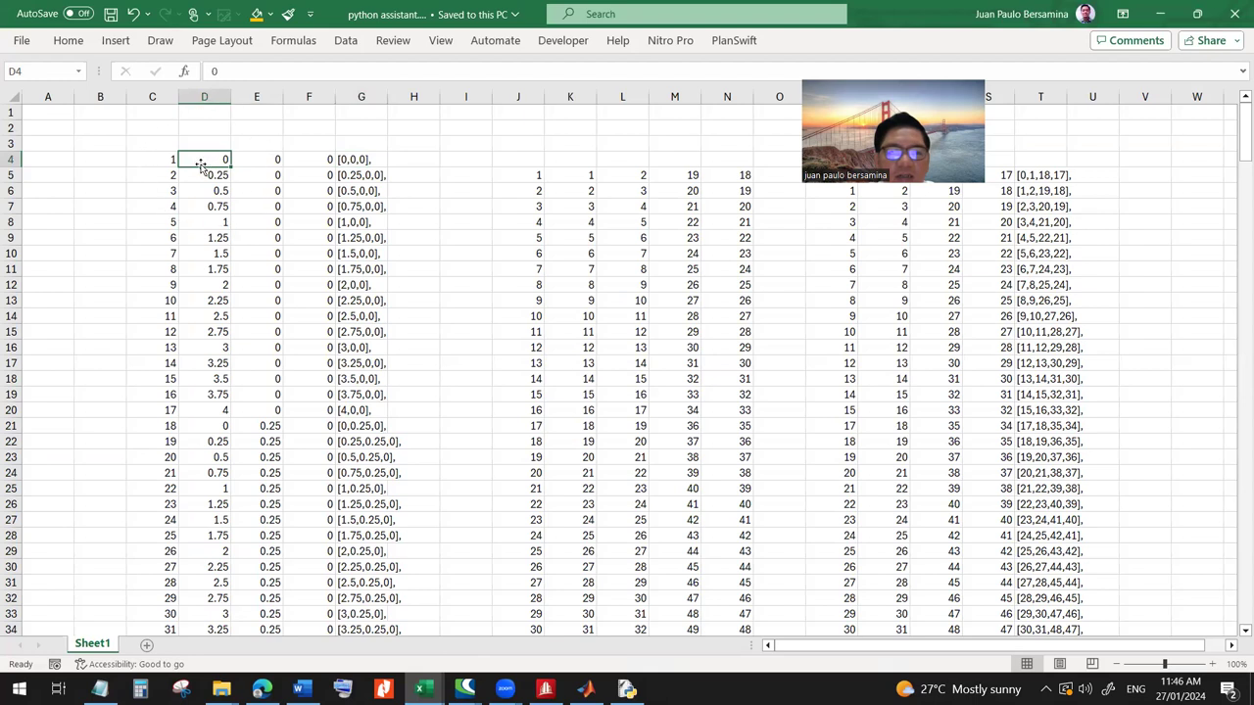
left_click(147, 645)
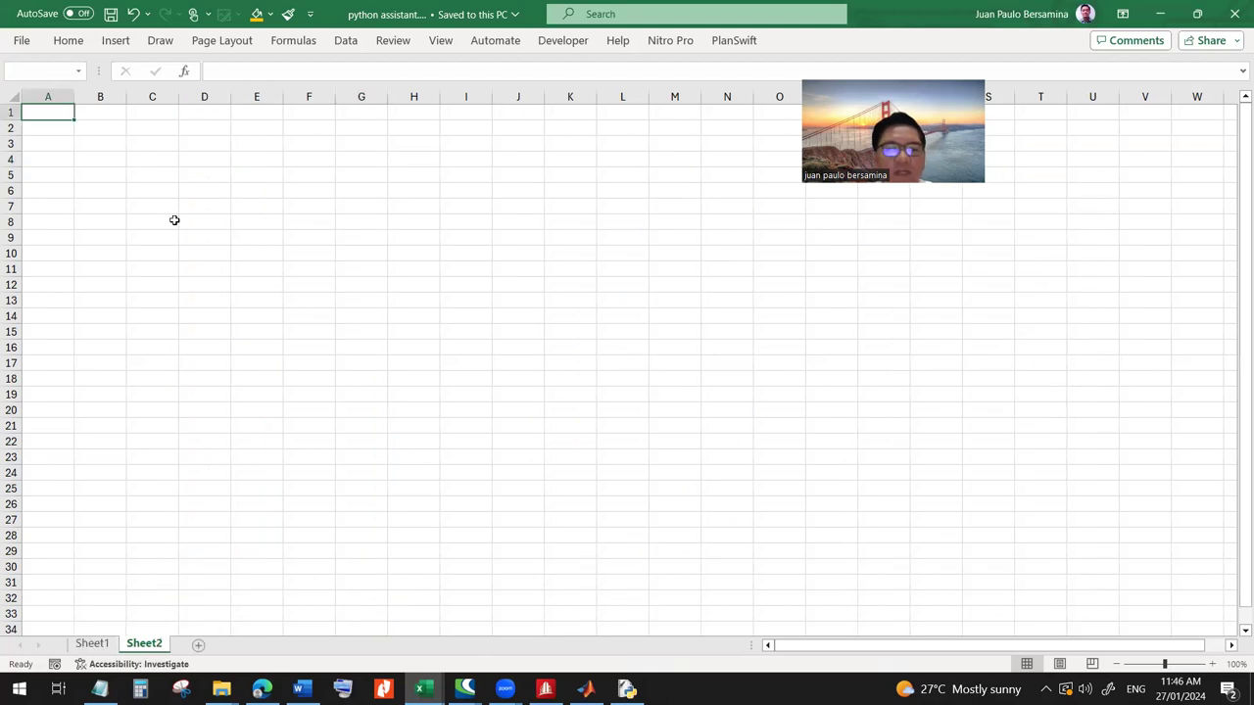
left_click(157, 146)
key("ctrl+v")
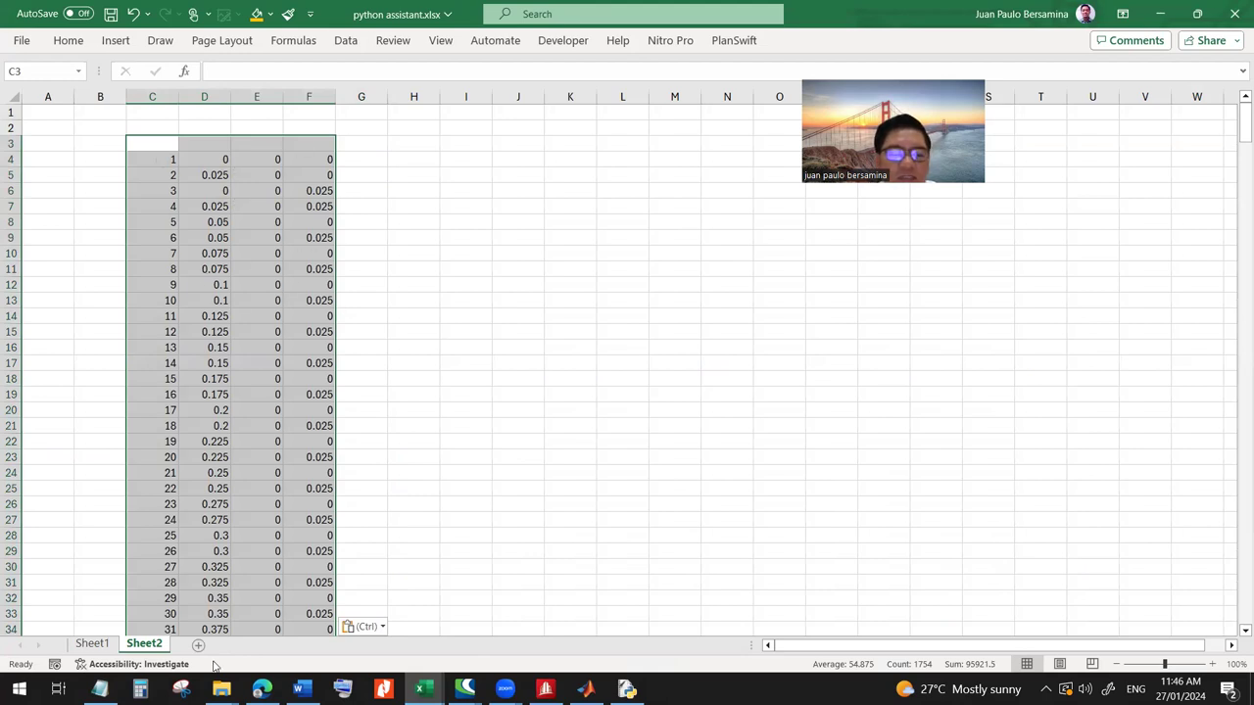
left_click(201, 550)
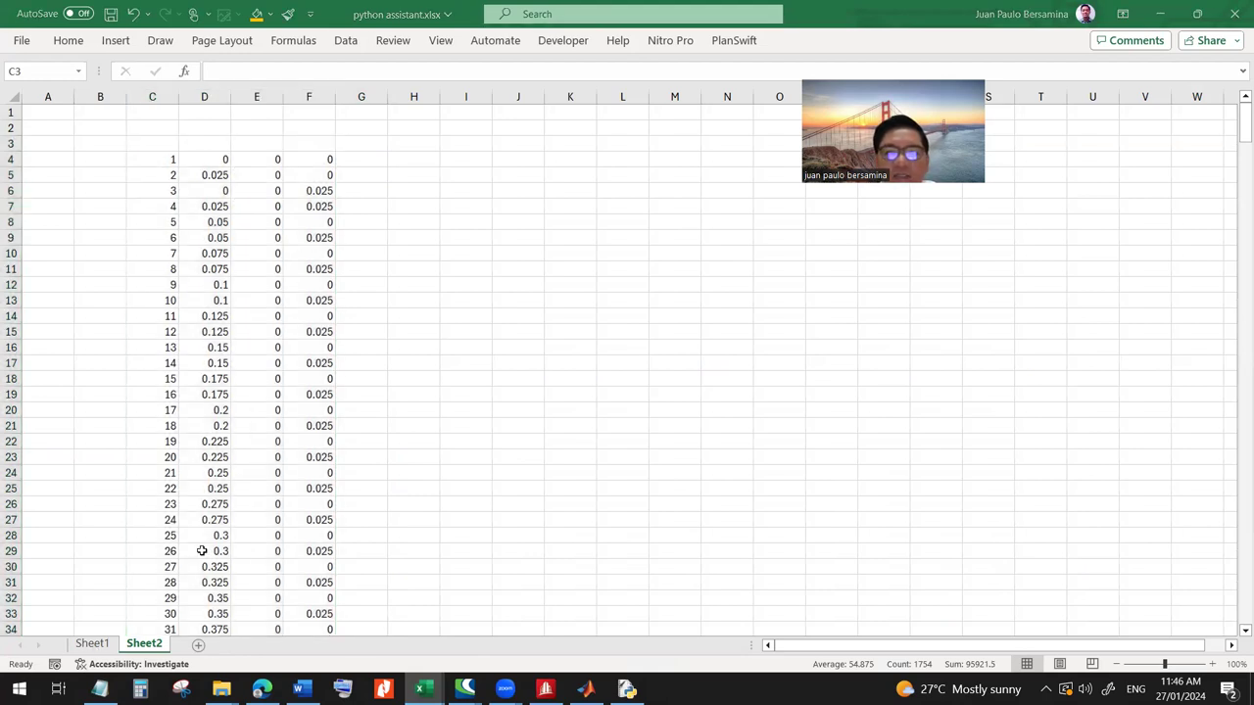
- Copy the coordinate-formatting formula from G4 of Sheet1 into G4 of Sheet2
left_click(92, 644)
left_click(349, 160)
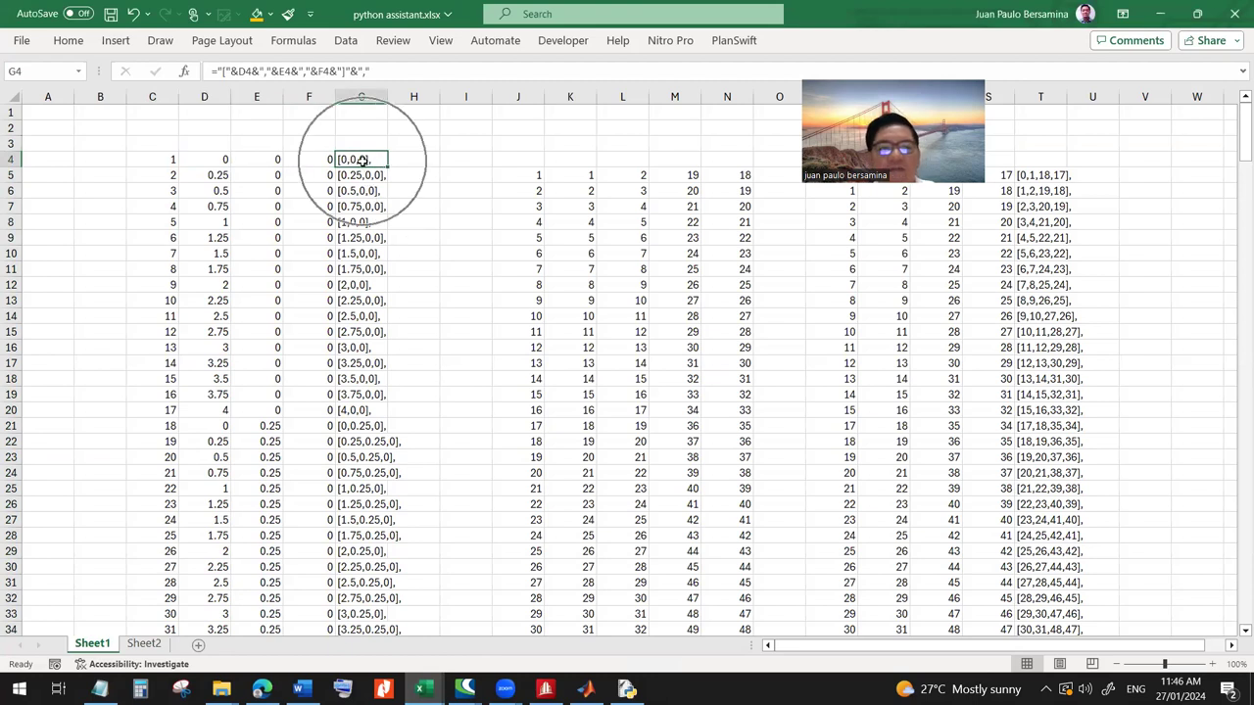
key("ctrl+c")
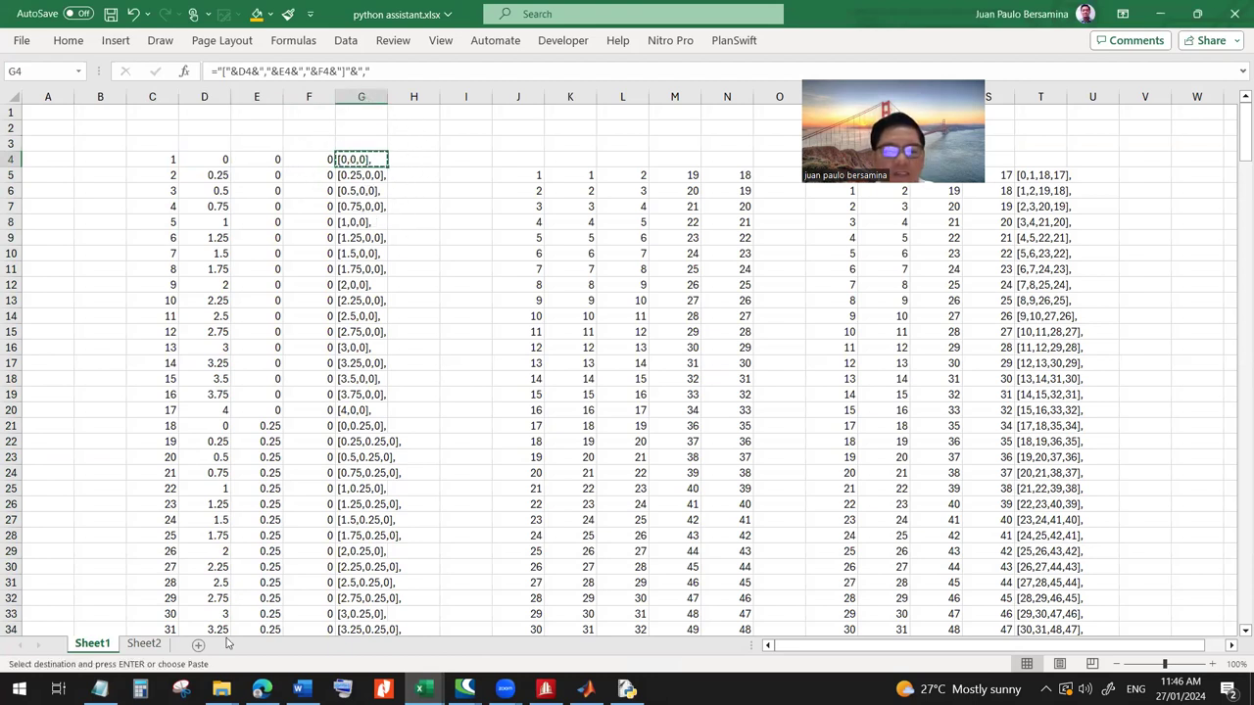
left_click(144, 644)
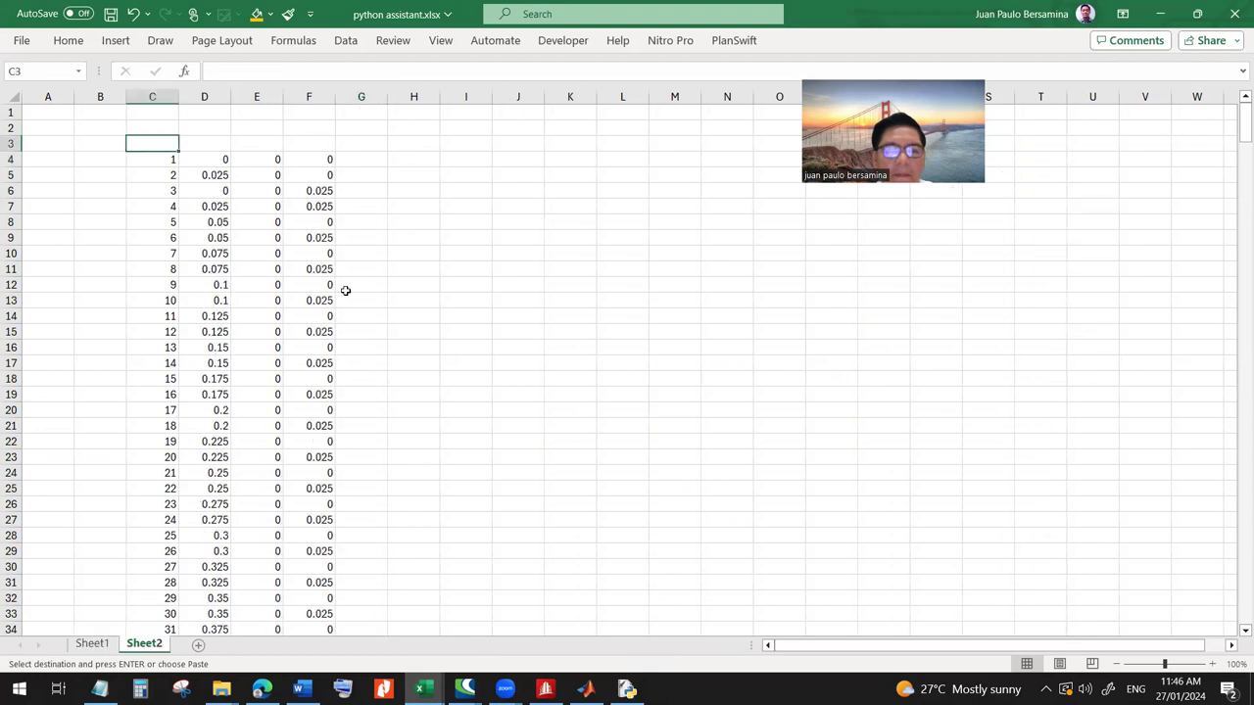
left_click(364, 164)
key("ctrl+v")
left_click(378, 203)
left_click(380, 162)
- Copy the G4 formula down through G5:G440 so every node gets a bracketed coordinate entry
left_click(367, 179)
key("Up")
key("ctrl+c")
left_click(352, 175)
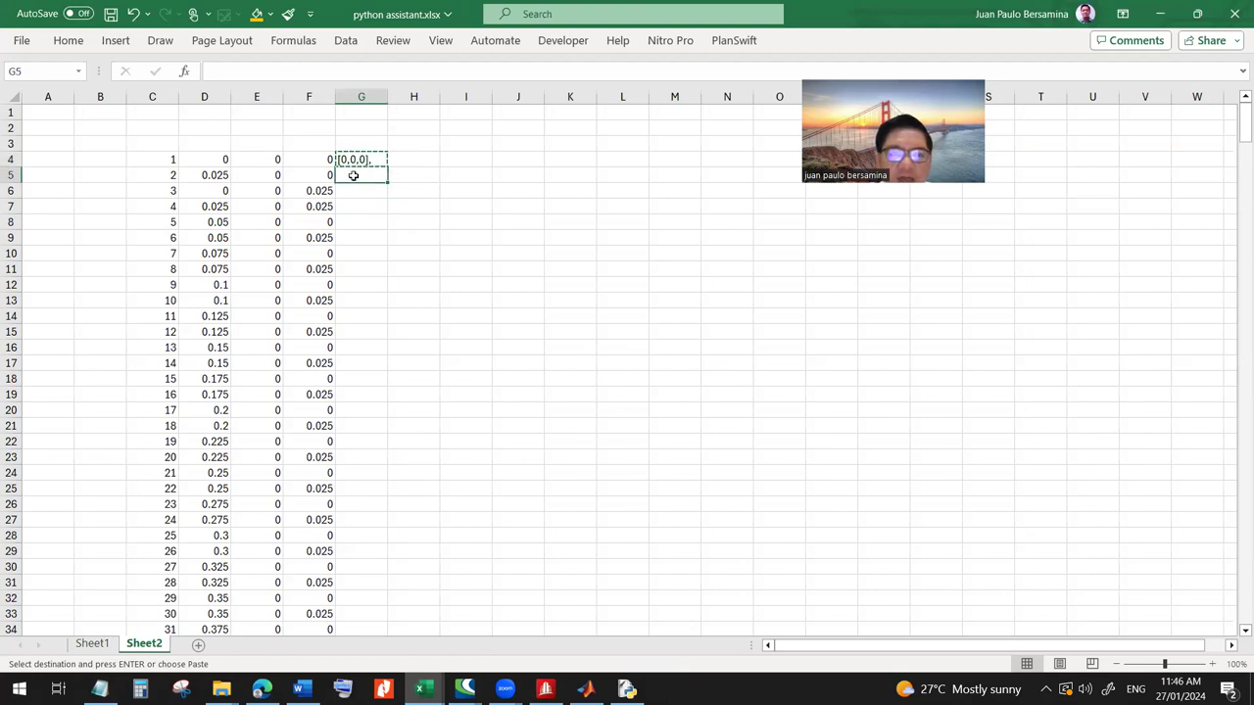
scroll(342, 503, "down", 13)
left_click_drag(1236, 186, 1236, 604)
scroll(470, 519, "down", 8)
scroll(377, 485, "up", 2)
left_click(358, 472, "shift")
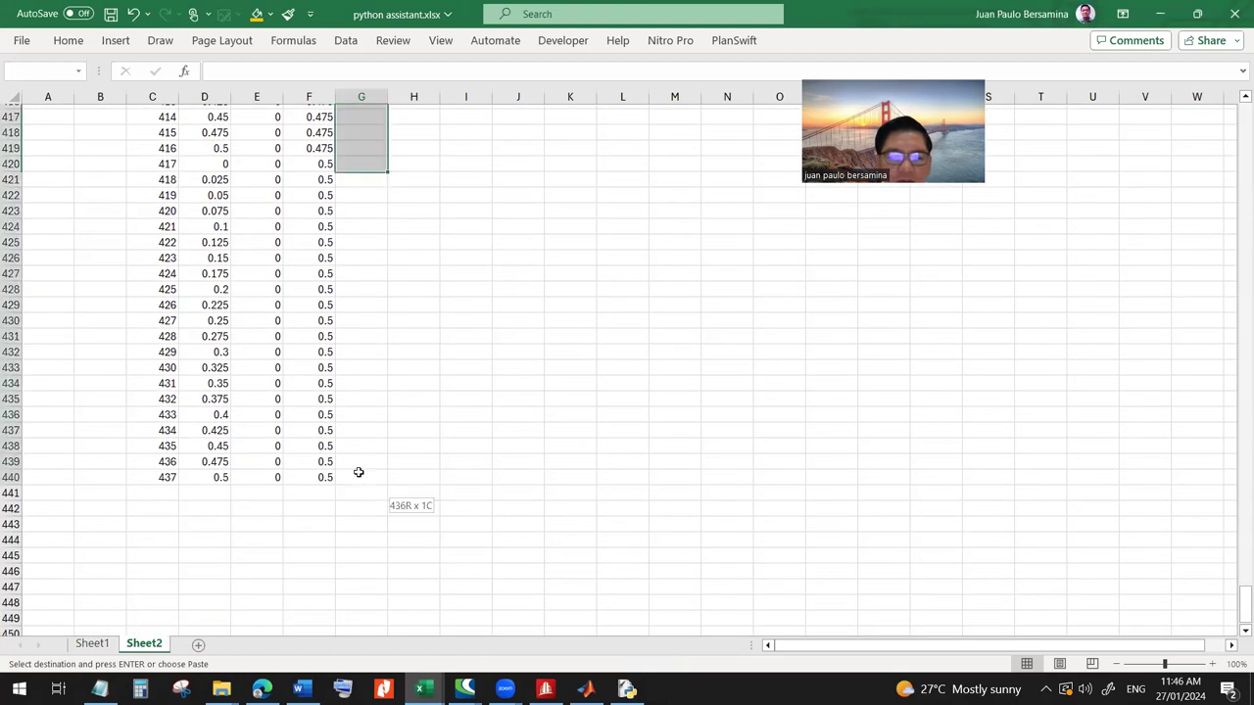
key("ctrl+v")
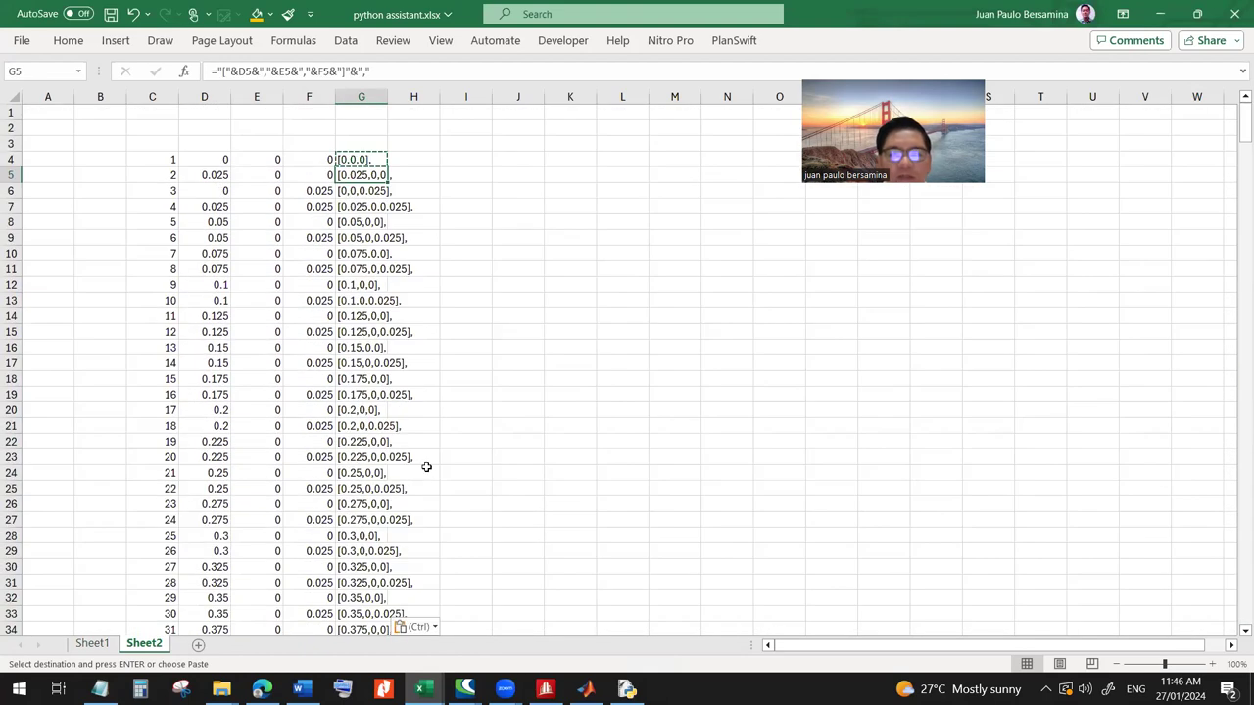
left_click(359, 203)
key("Escape")
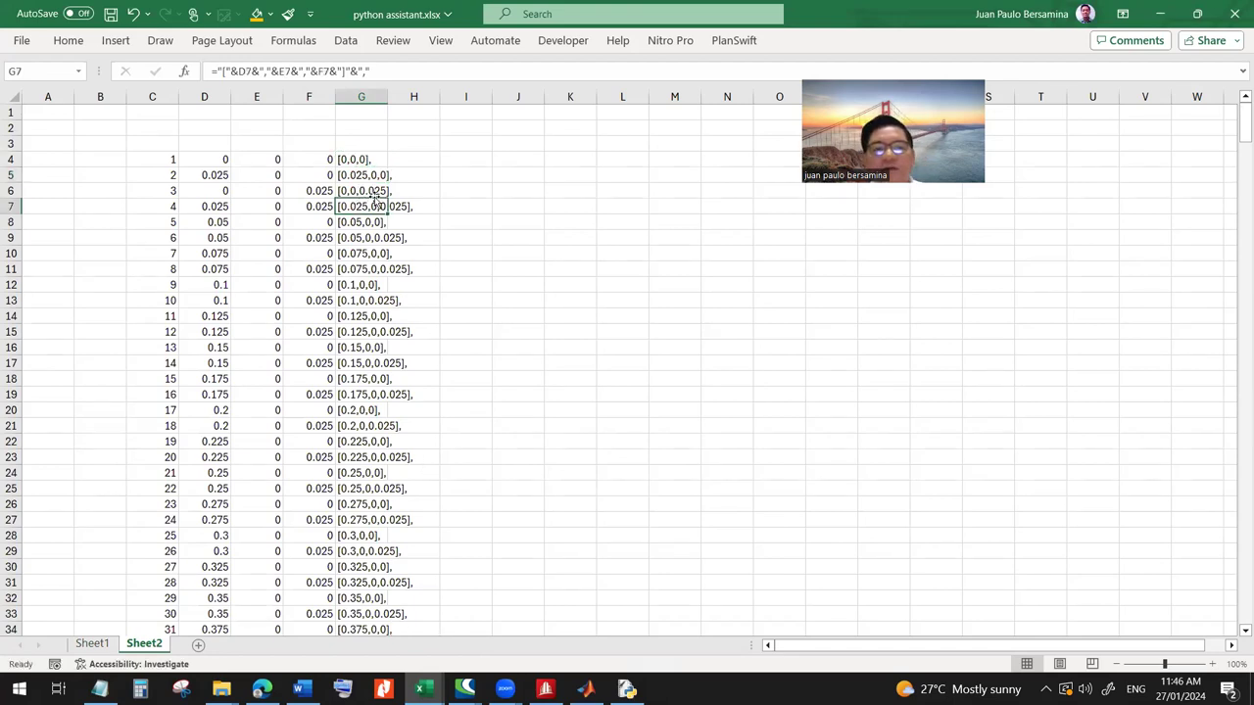
- Check the Jupyter notebook and the X, Y and Z columns of the STAAD.Pro node table
left_click(358, 160)
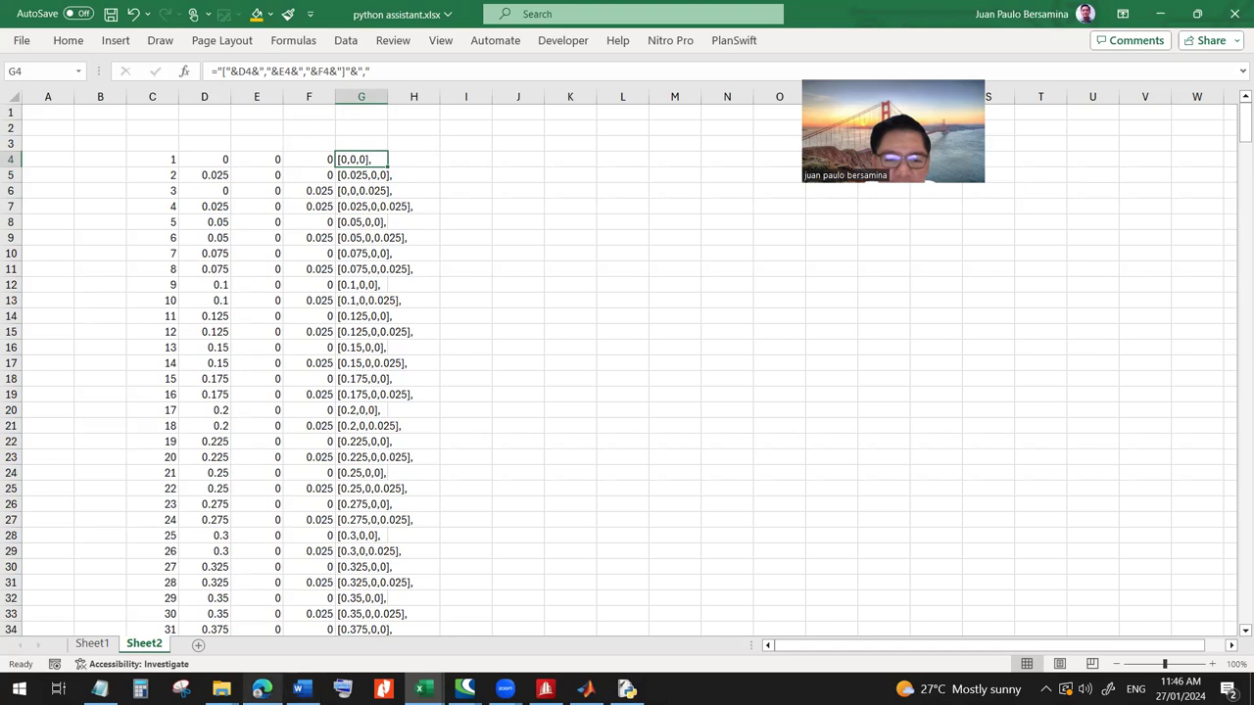
mouse_move(262, 689)
left_click(291, 654)
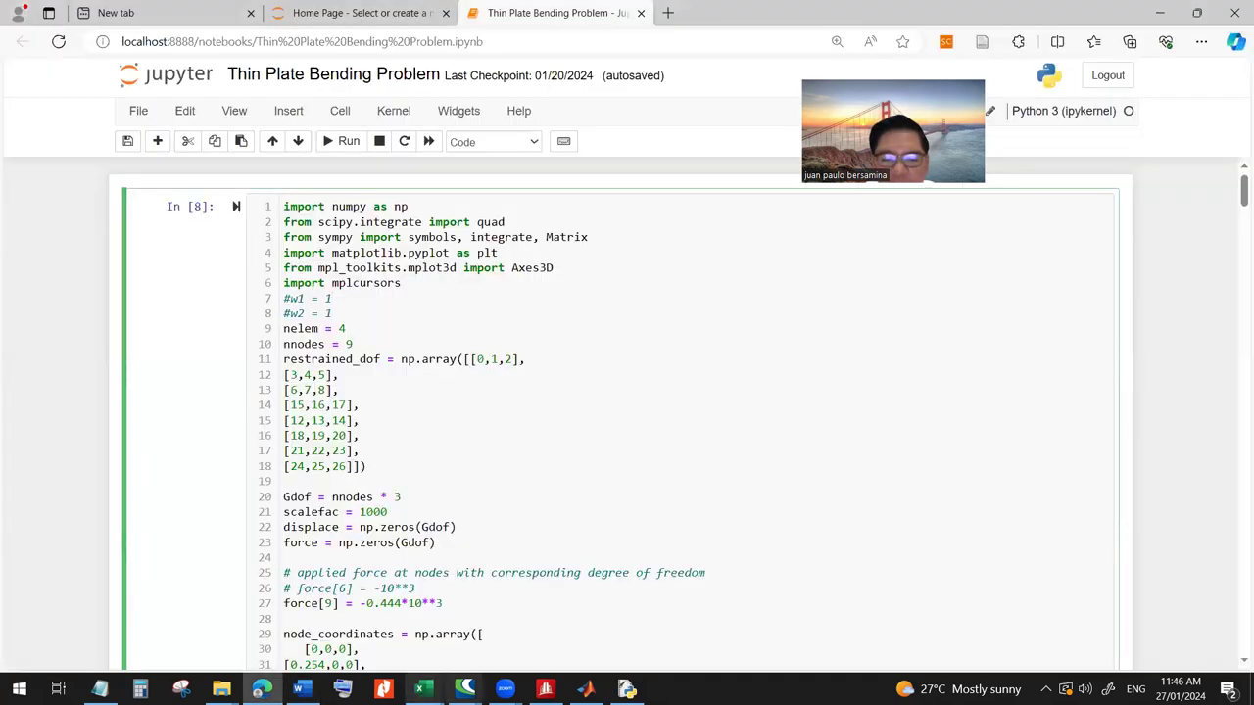
key("alt+Tab")
left_click(944, 507)
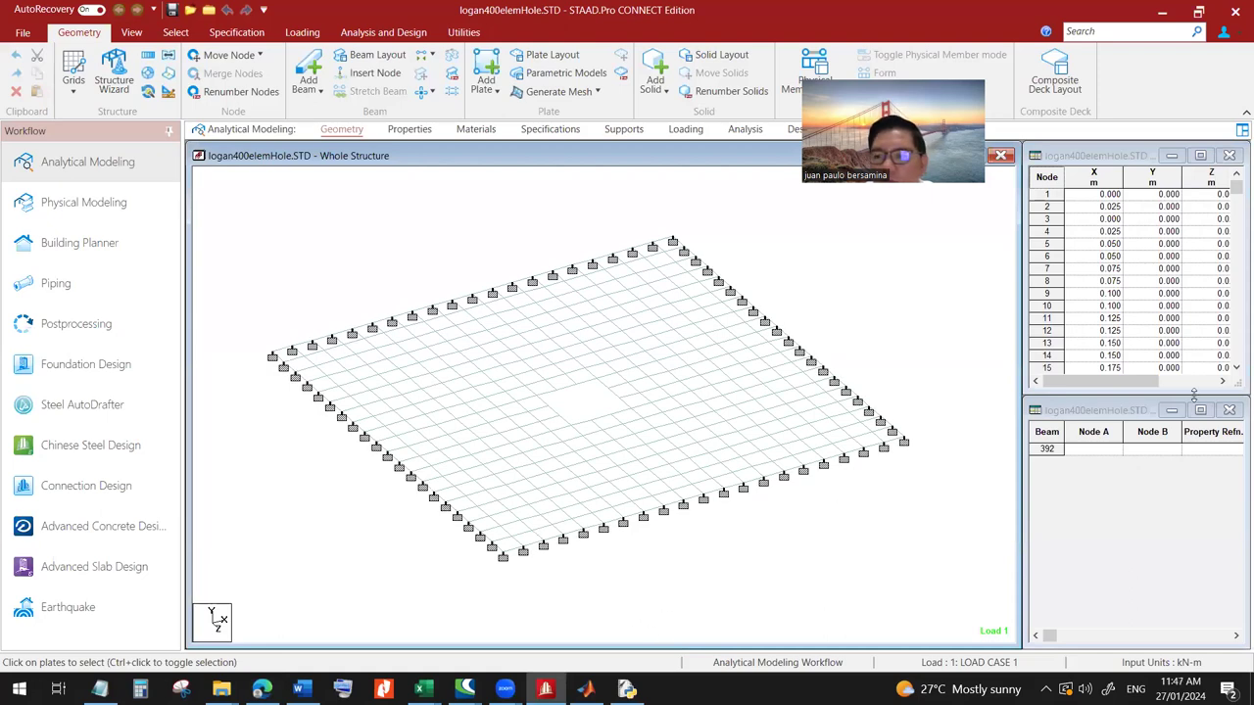
left_click(1221, 381)
left_click(1038, 381)
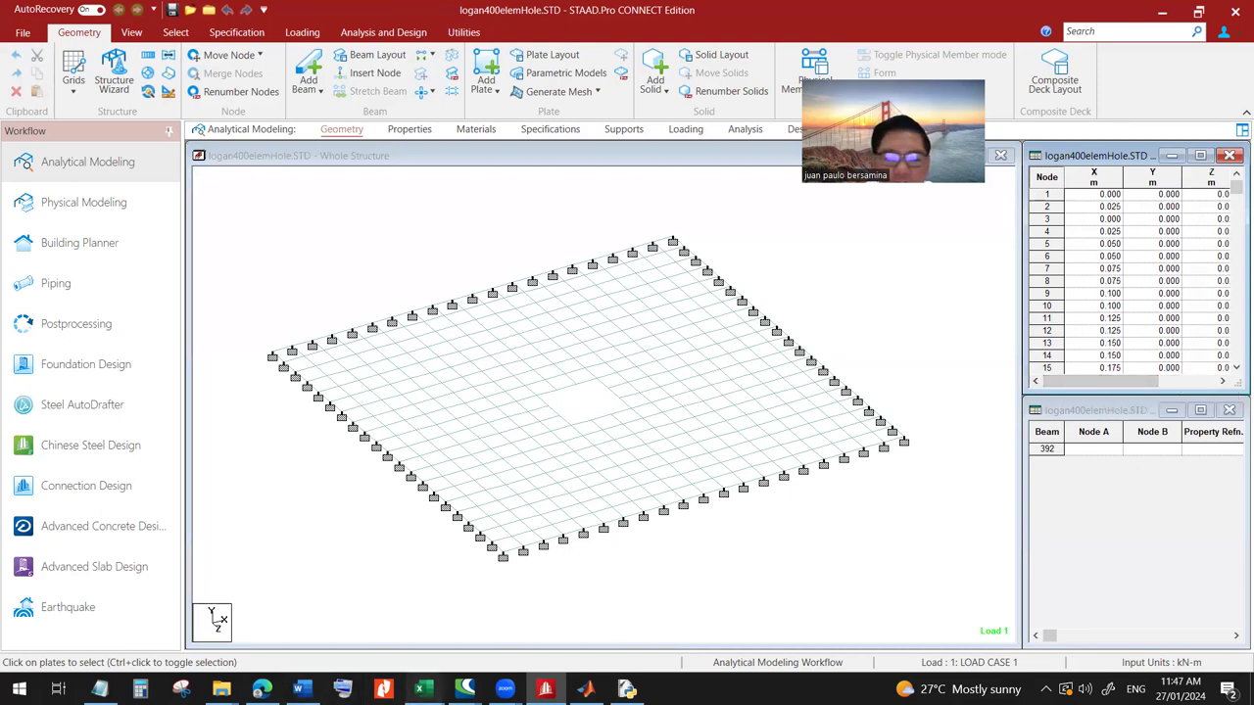
- Switch back to python assistant.xlsx and move the Z coordinates in F4:F440 into column E, starting at E4
mouse_move(423, 689)
left_click(455, 644)
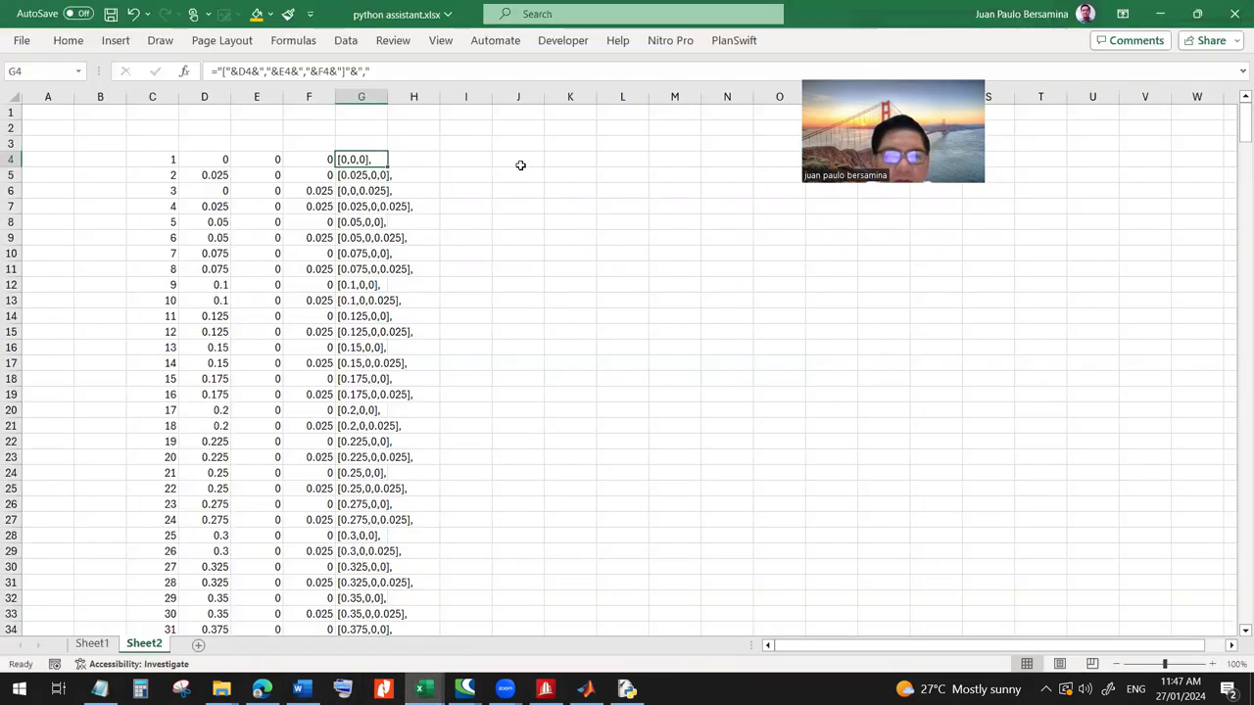
key("Right")
key("Right")
key("Right")
key("Right")
key("Right")
key("Down")
key("Down")
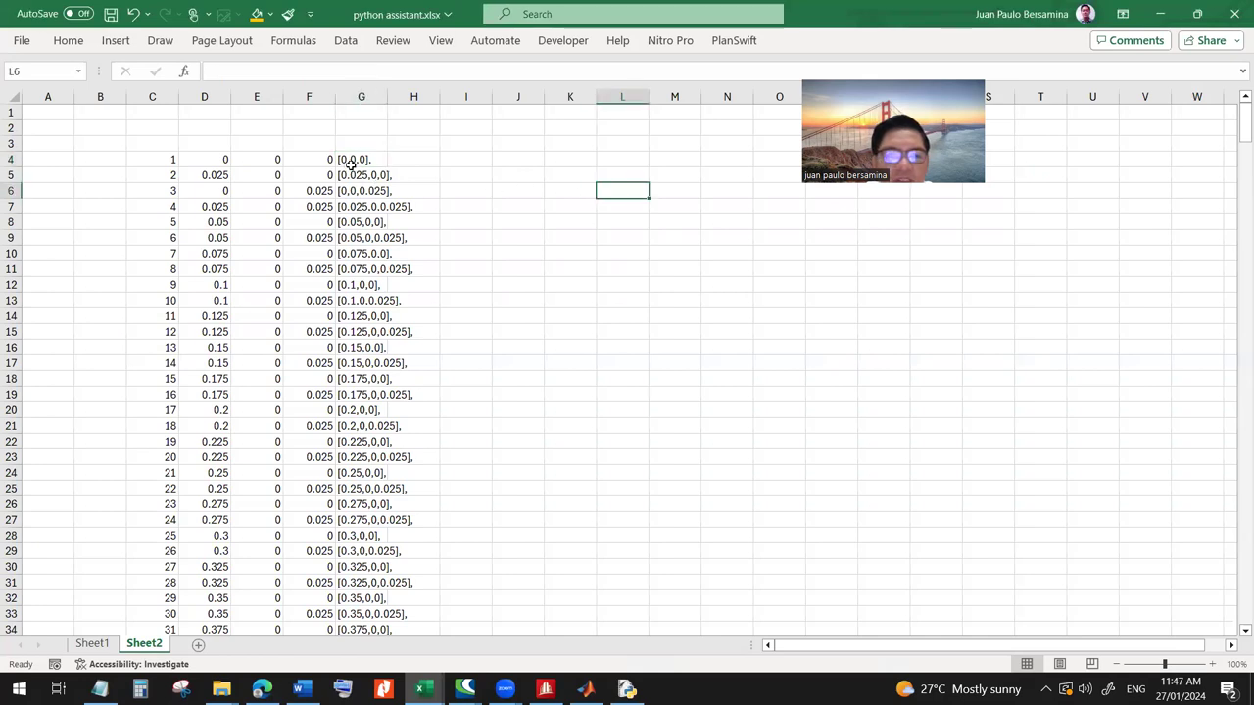
left_click(268, 160)
left_click(322, 163)
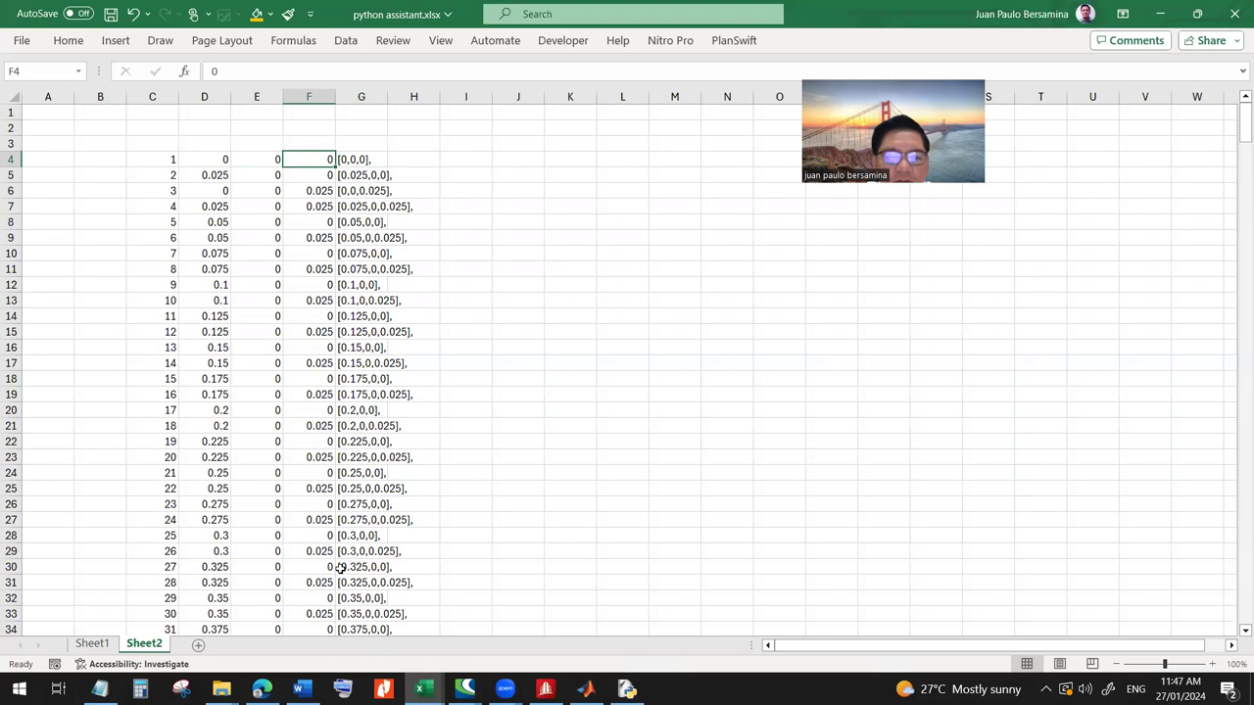
scroll(324, 572, "down", 2)
left_click_drag(1236, 139, 1002, 125)
left_click(309, 487, "shift")
key("ctrl+c")
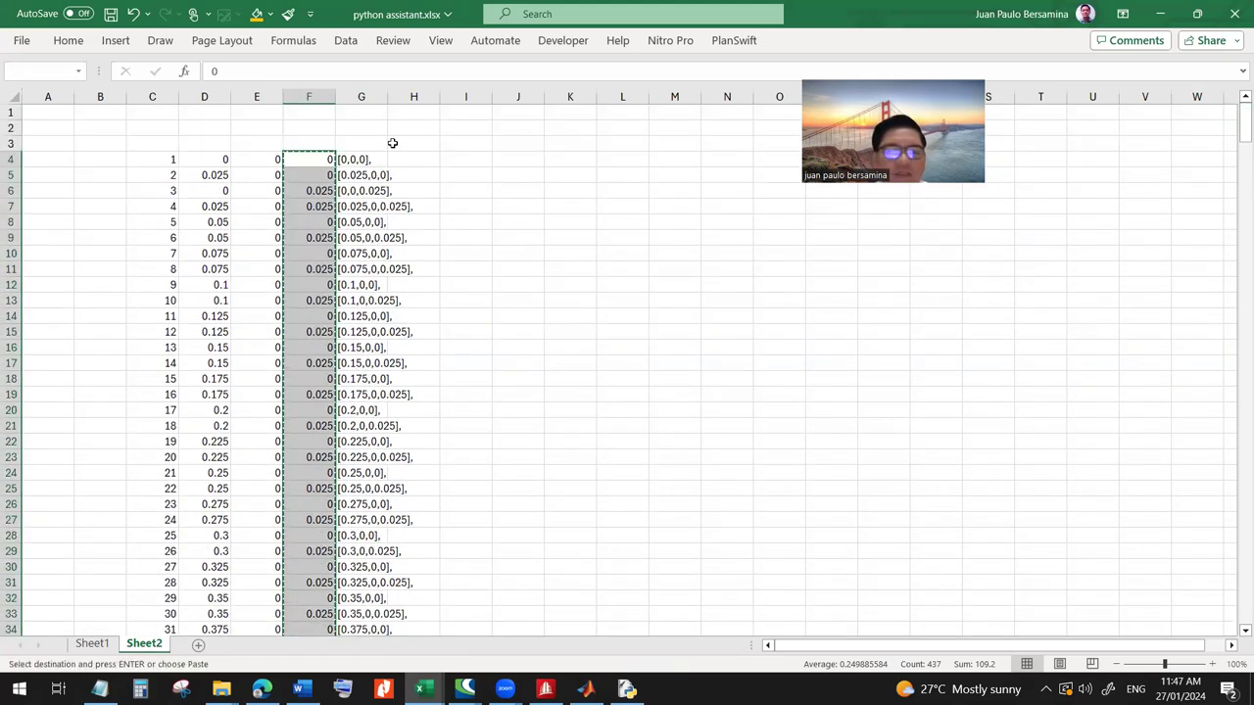
left_click(263, 162)
key("Return")
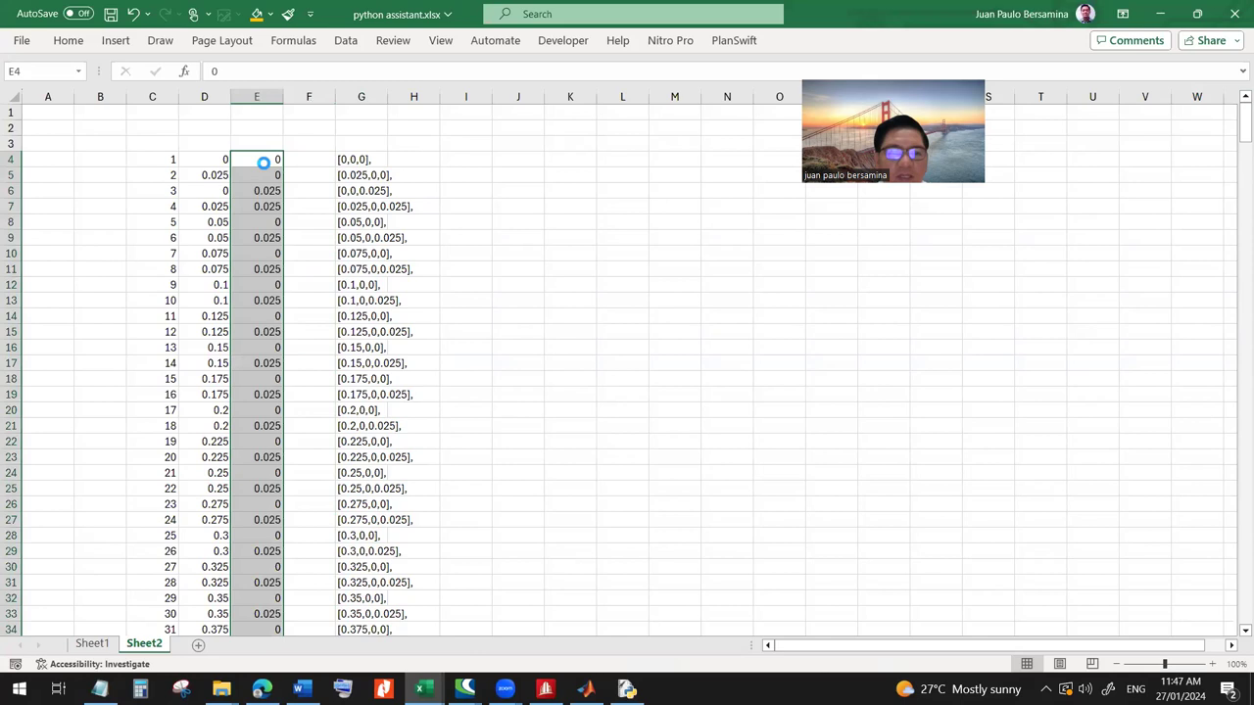
- Enter 0 in cell F4 as the first node's third coordinate
left_click(311, 156)
type("0")
key("ctrl+Return")
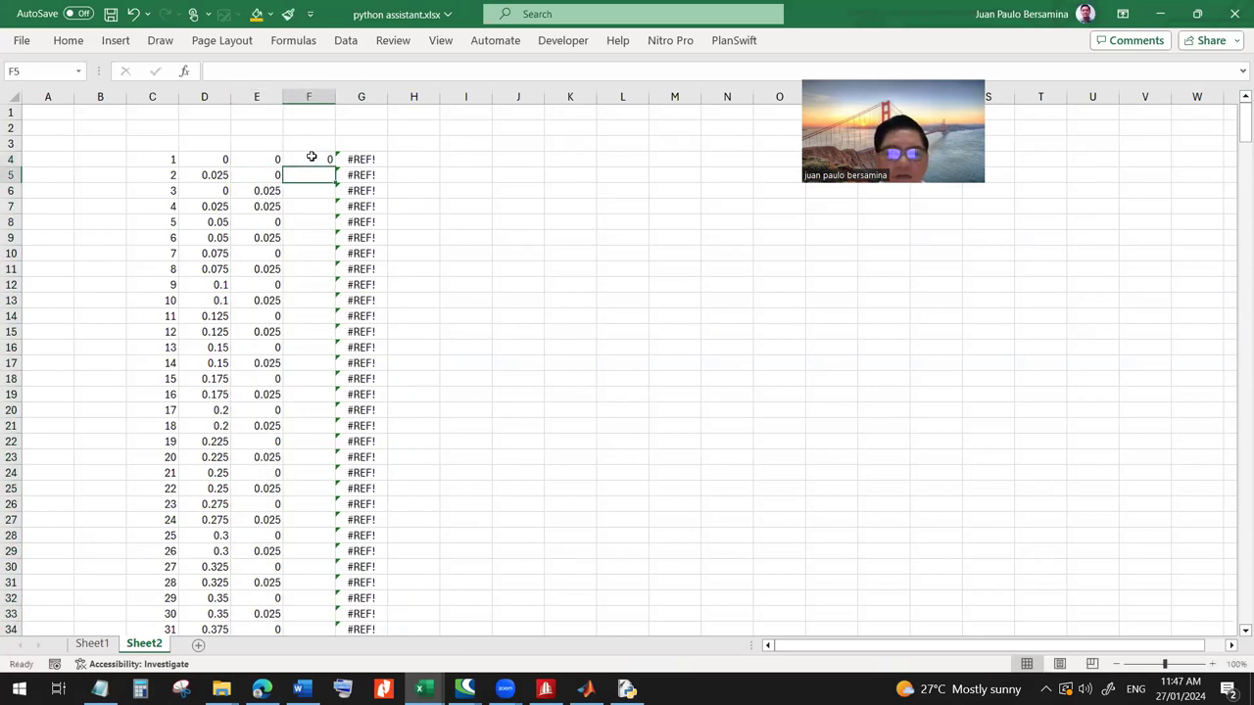
- Copy the 0 in F4 down through F5:F440 so every node has a zero third coordinate
key("ctrl+c")
left_click(310, 171)
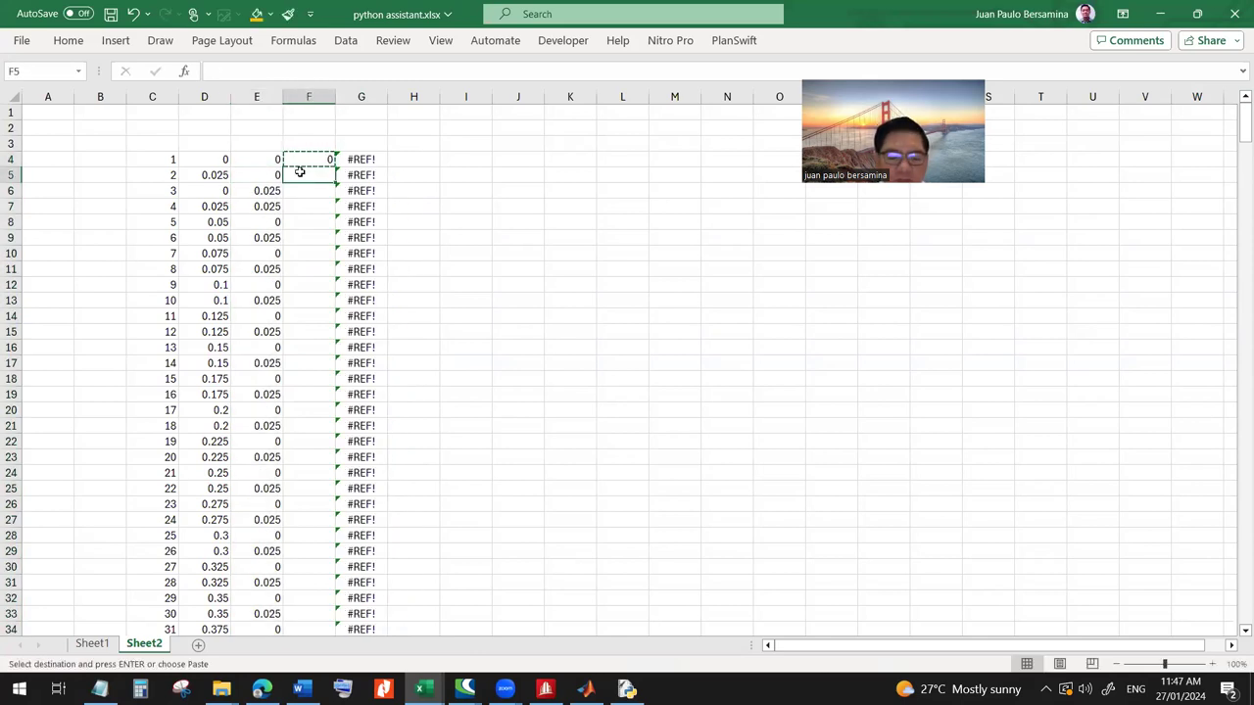
left_click_drag(1244, 124, 1244, 604)
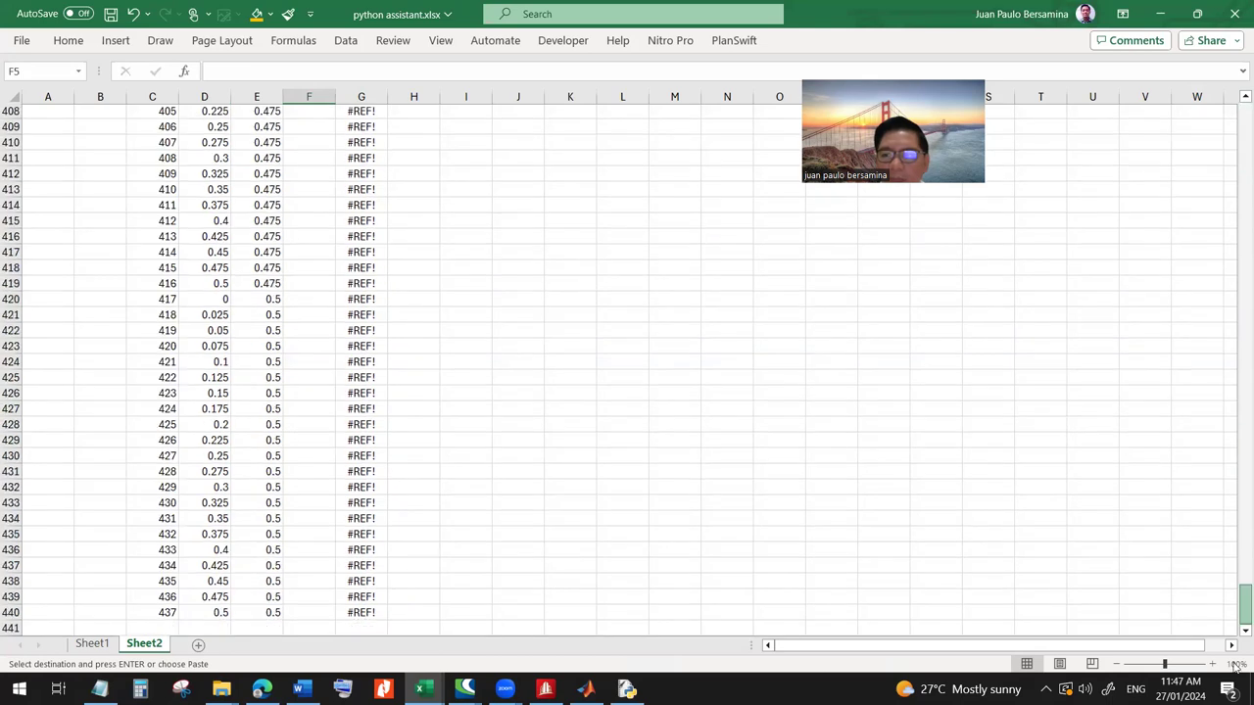
left_click_drag(293, 603, 305, 608)
key("ctrl+v")
left_click(307, 205)
key("Escape")
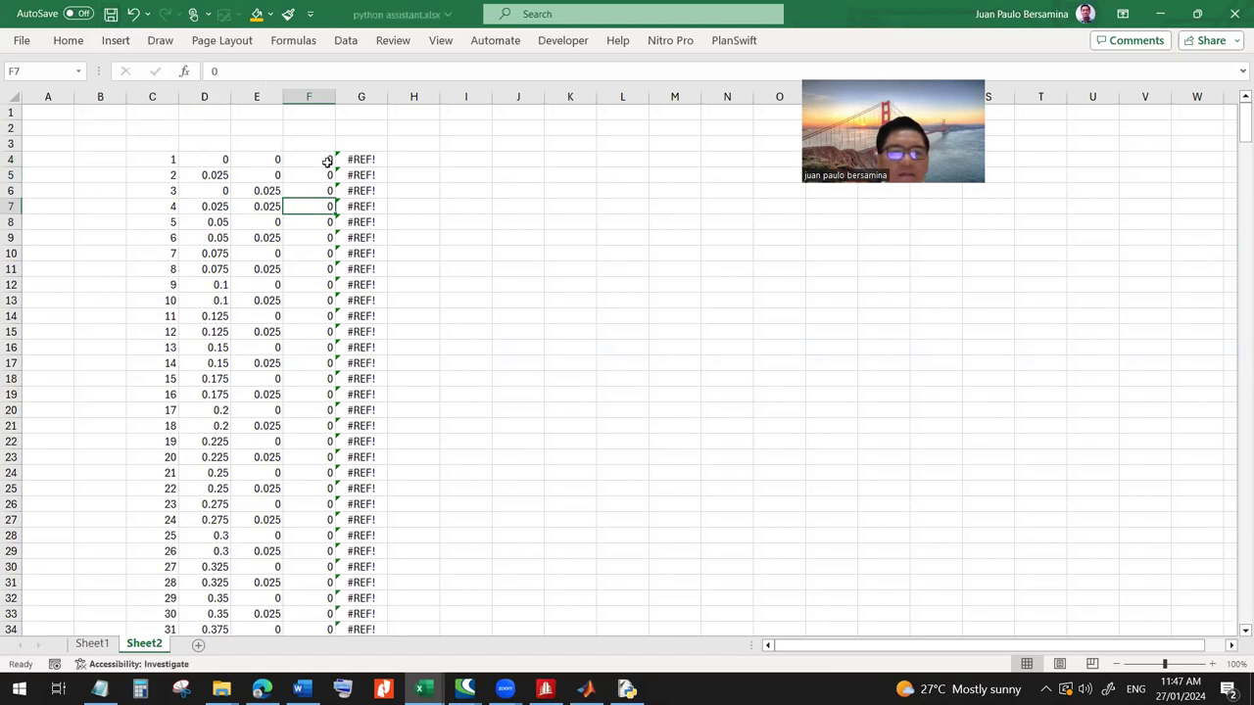
- Correct the G4 formula to ="["&D4&","&E4&","&F4&"]"&"," by replacing the broken reference with E4 and the last one with F4
left_click(312, 161)
left_click(348, 159)
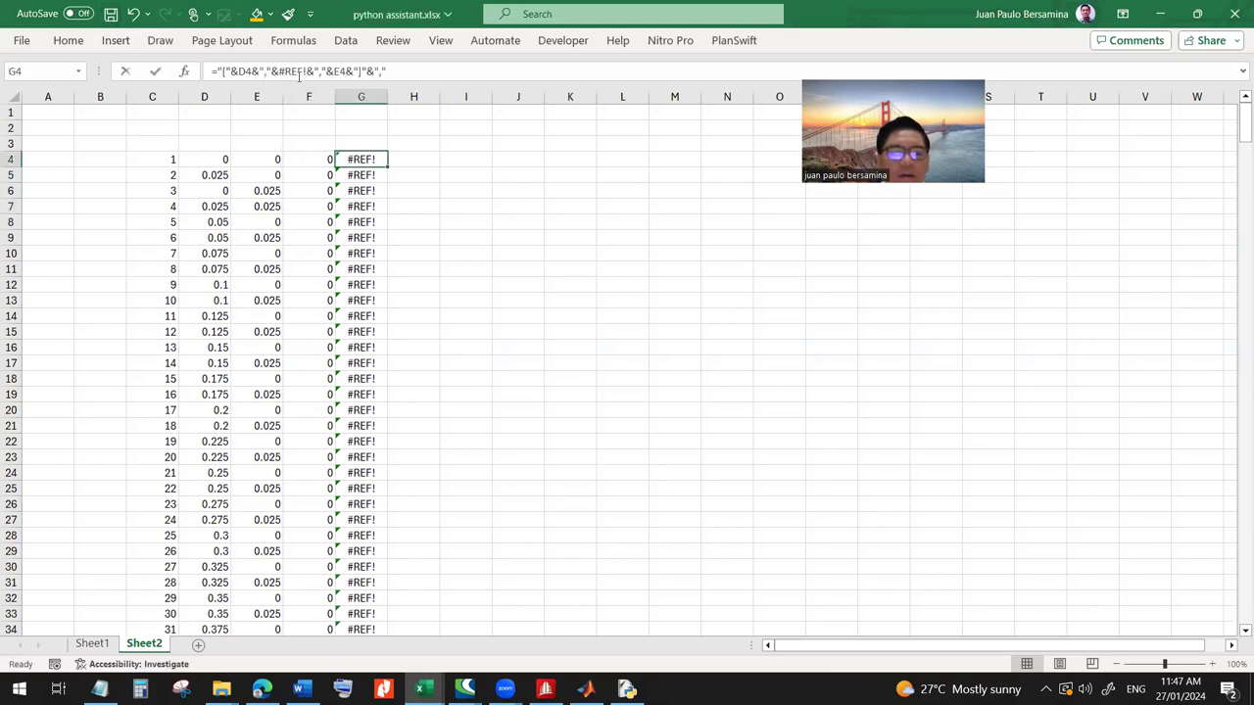
left_click(299, 73)
key("Escape")
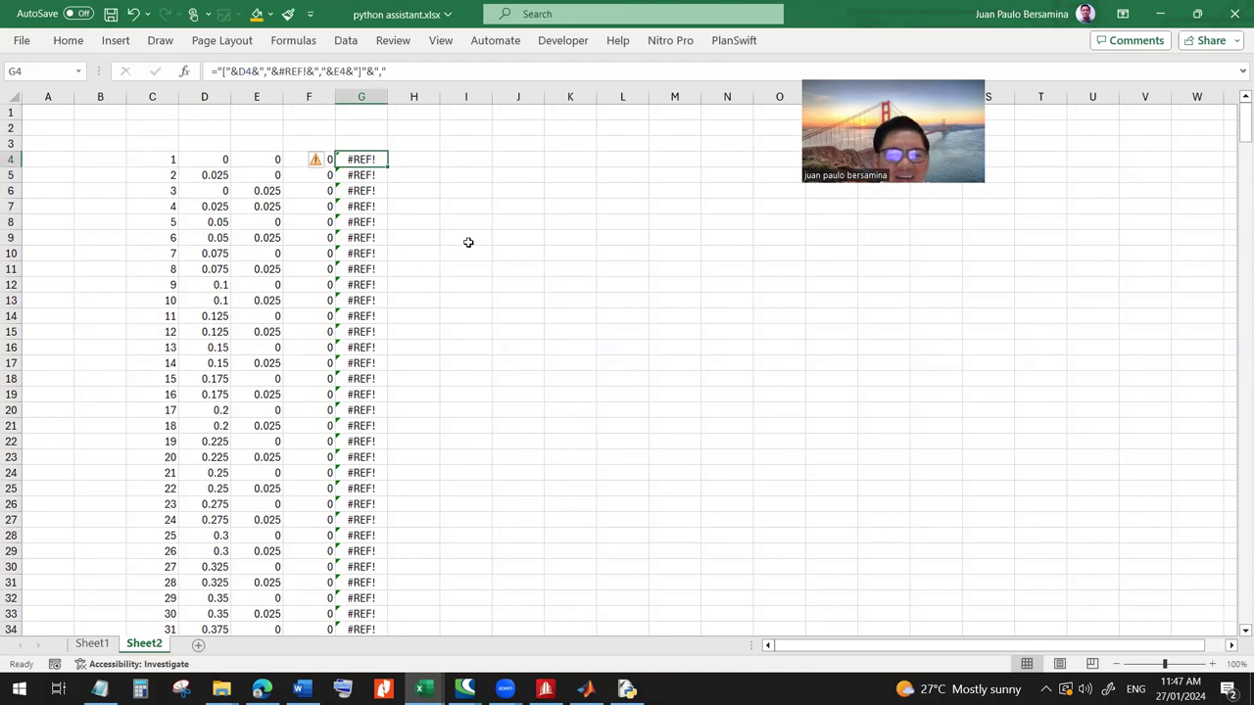
left_click(306, 77)
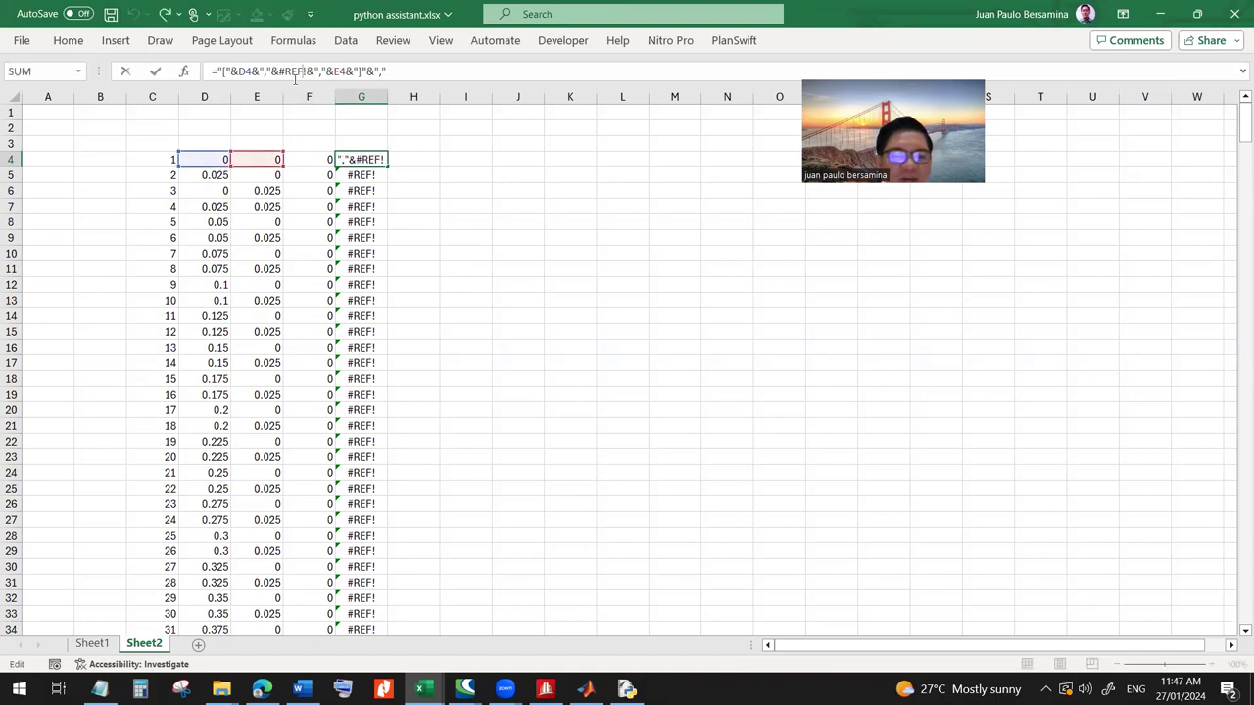
left_click_drag(278, 70, 306, 70)
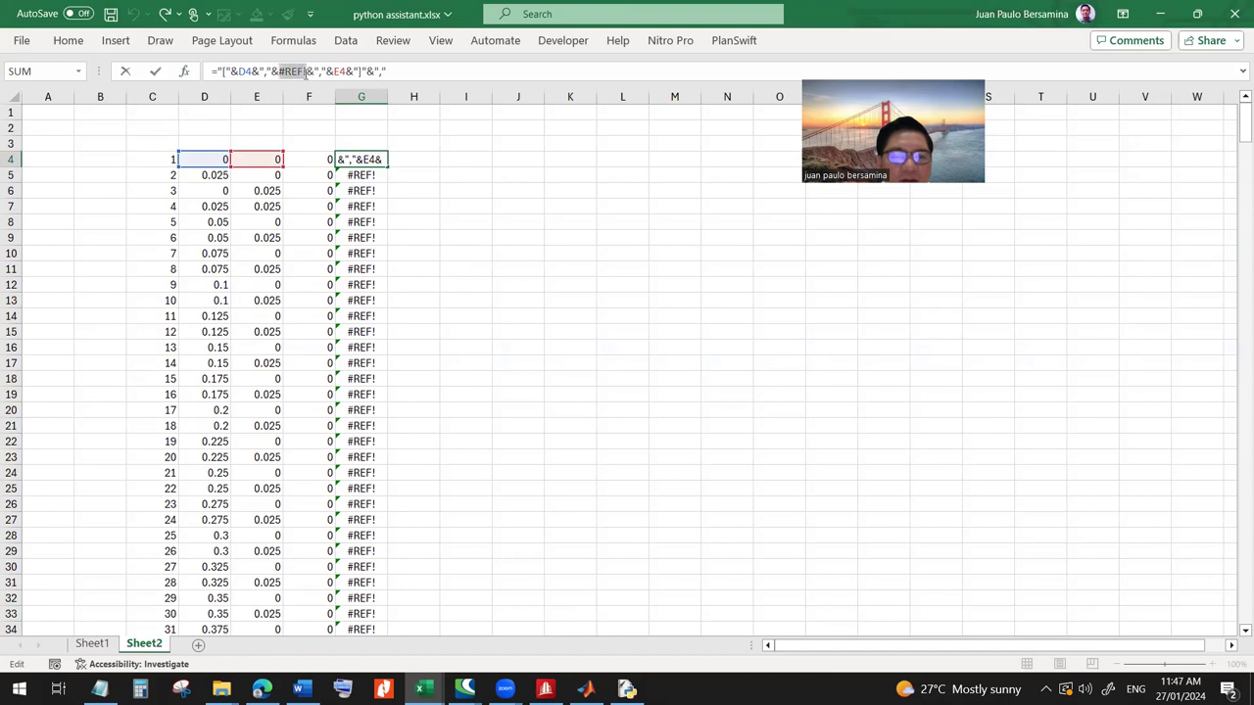
left_click(258, 160)
left_click_drag(319, 71, 335, 71)
left_click(307, 158)
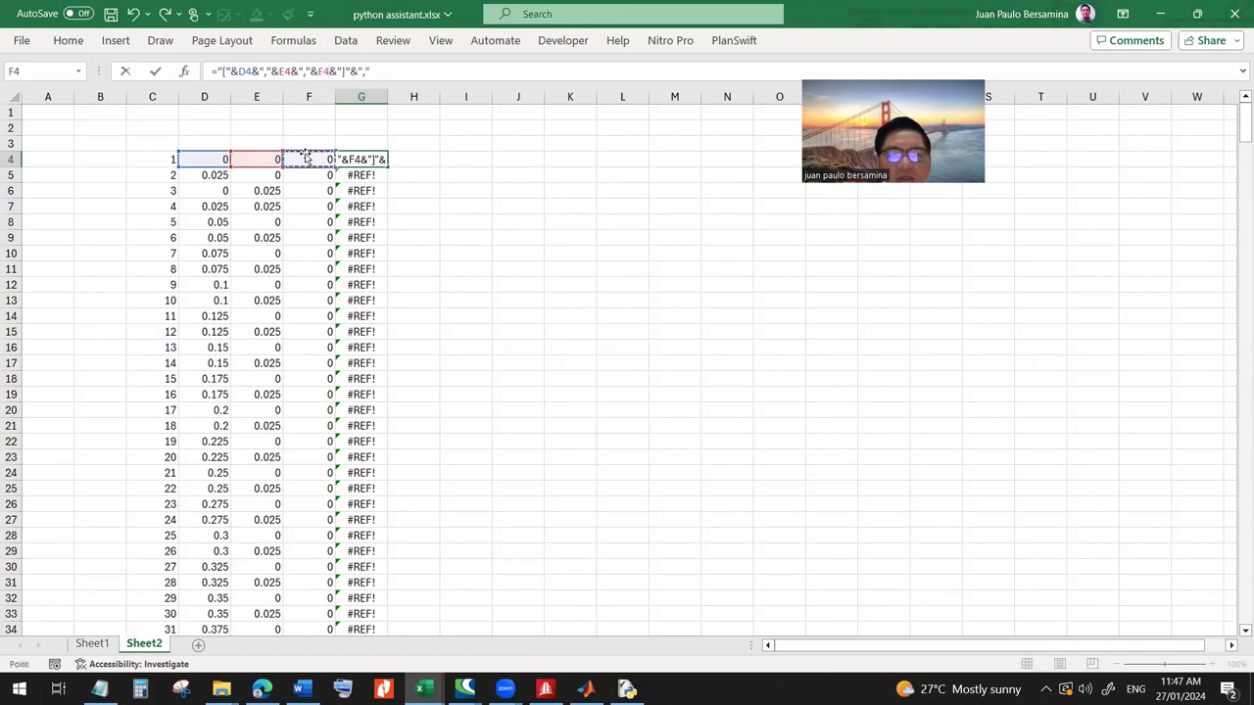
key("ctrl+Return")
- Copy the corrected G4 formula down through G5:G440, overwriting the broken entries
key("ctrl+c")
left_click(360, 175)
left_click_drag(1237, 167, 538, 613)
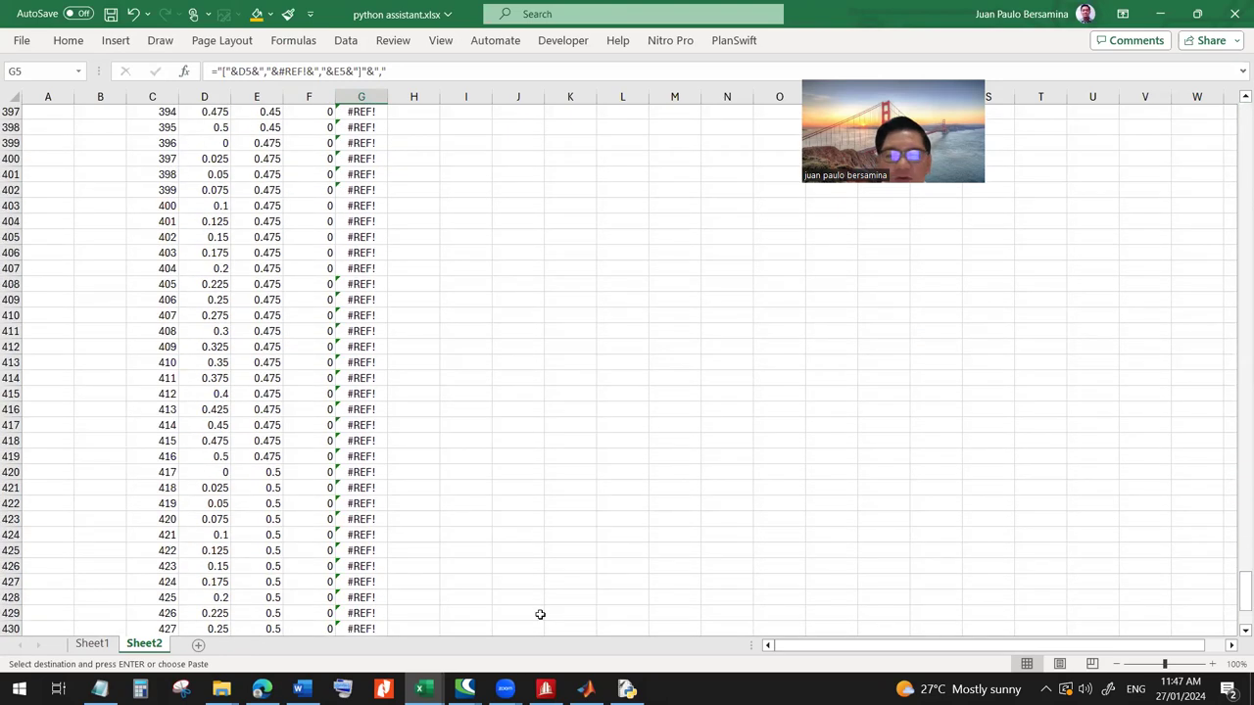
left_click(362, 503, "shift")
key("ctrl+v")
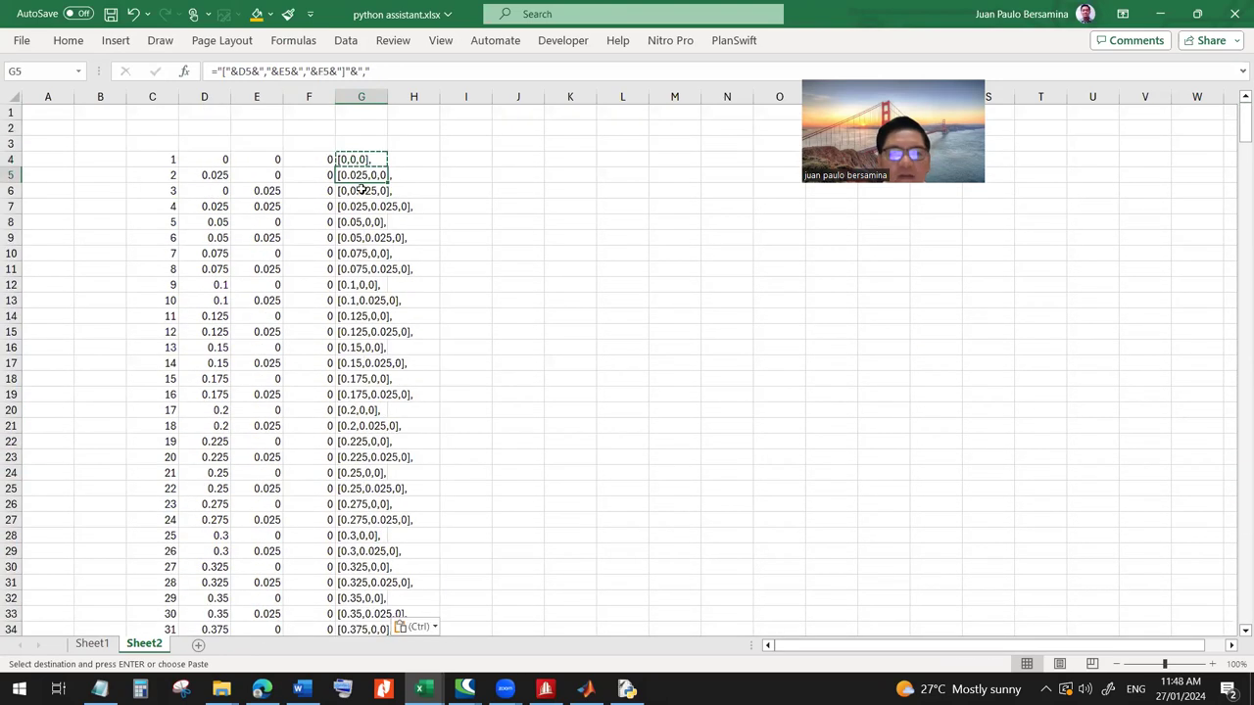
left_click_drag(361, 190, 367, 206)
key("Escape")
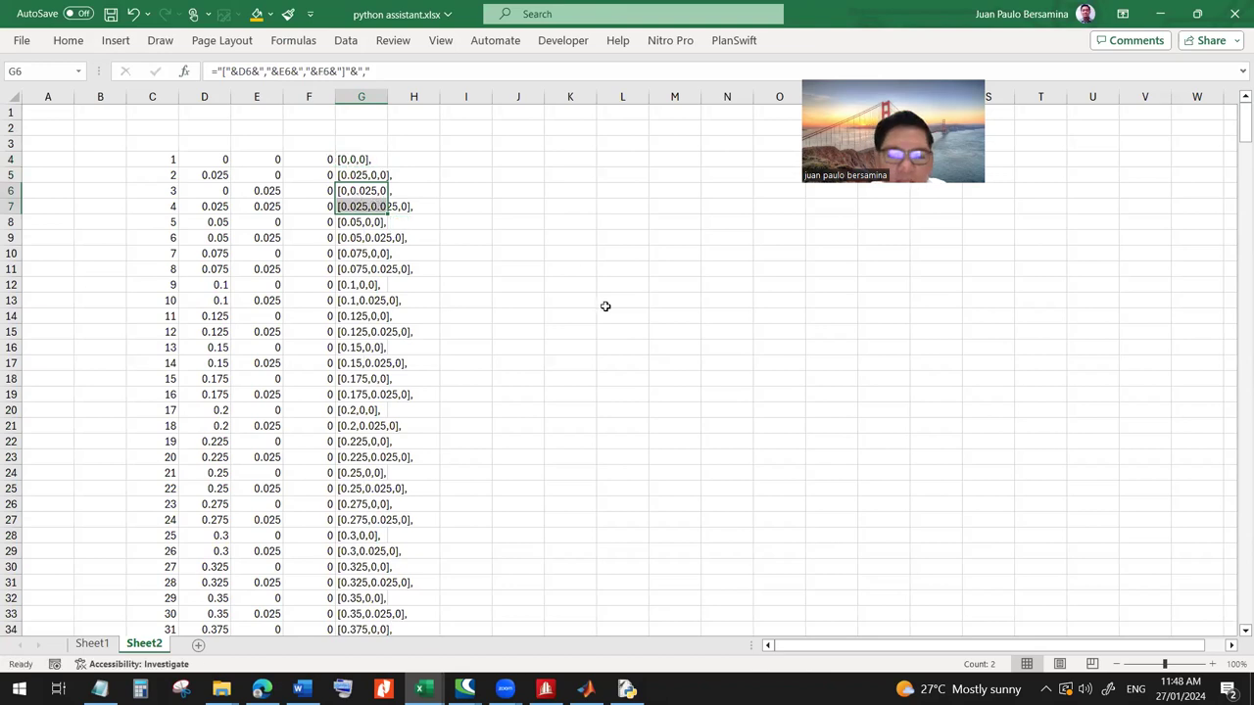
- Switch to STAAD.Pro, bring up the plate table with Plate Layout and copy all of its rows
left_click(545, 689)
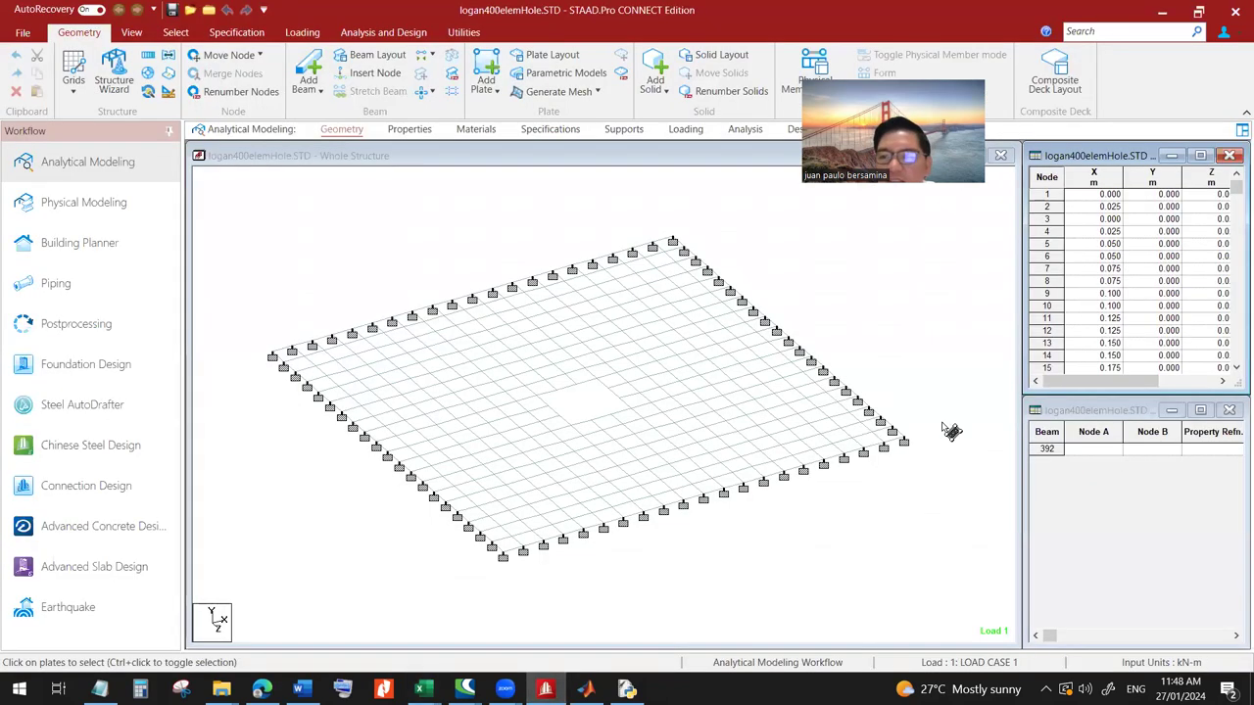
left_click(740, 216)
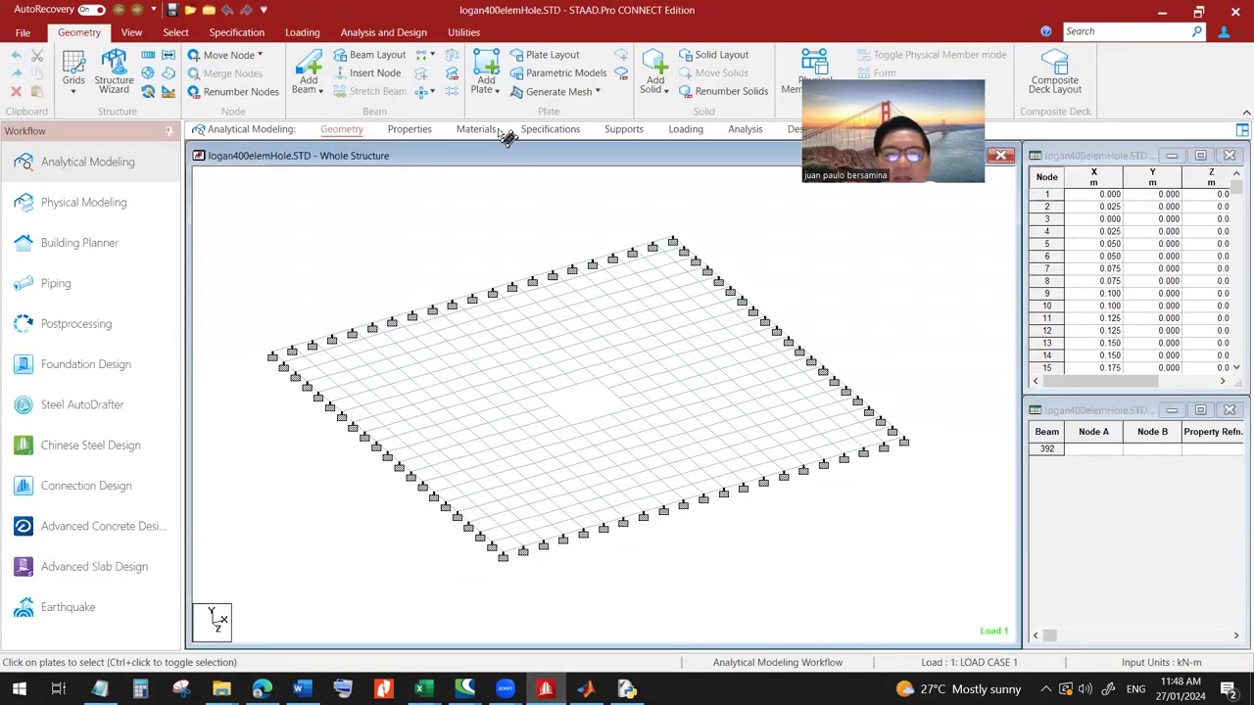
left_click(552, 56)
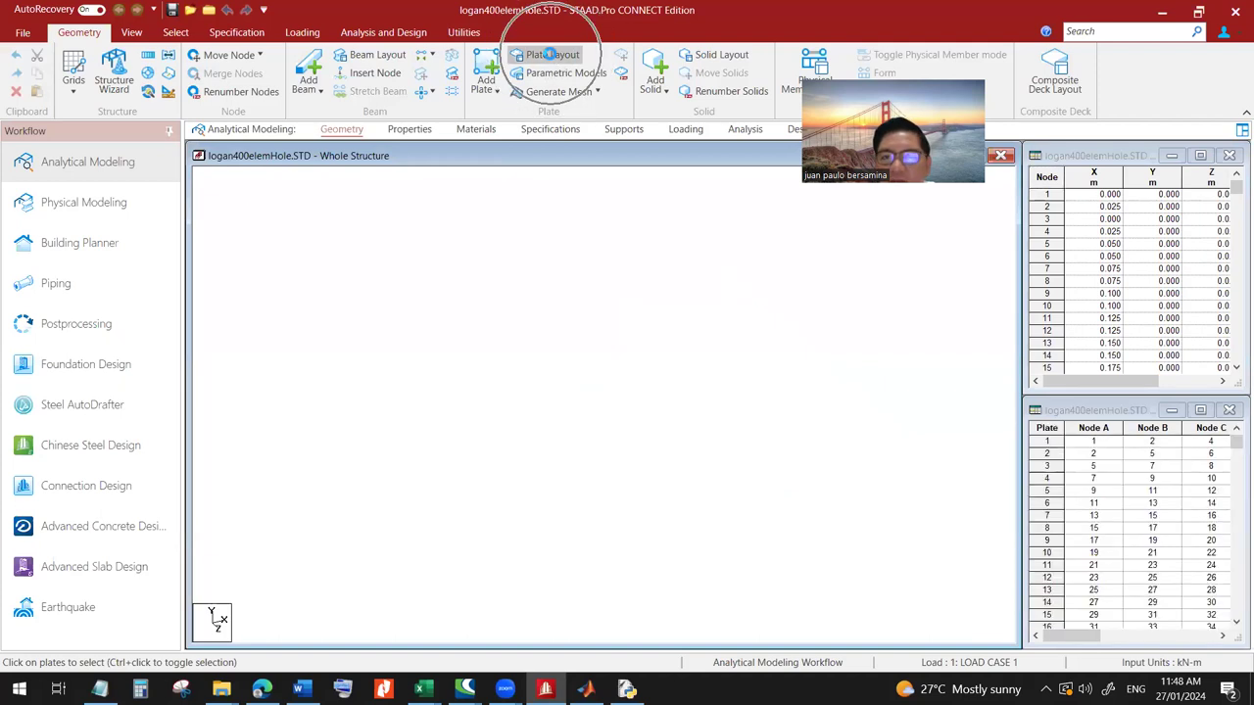
left_click(1048, 428)
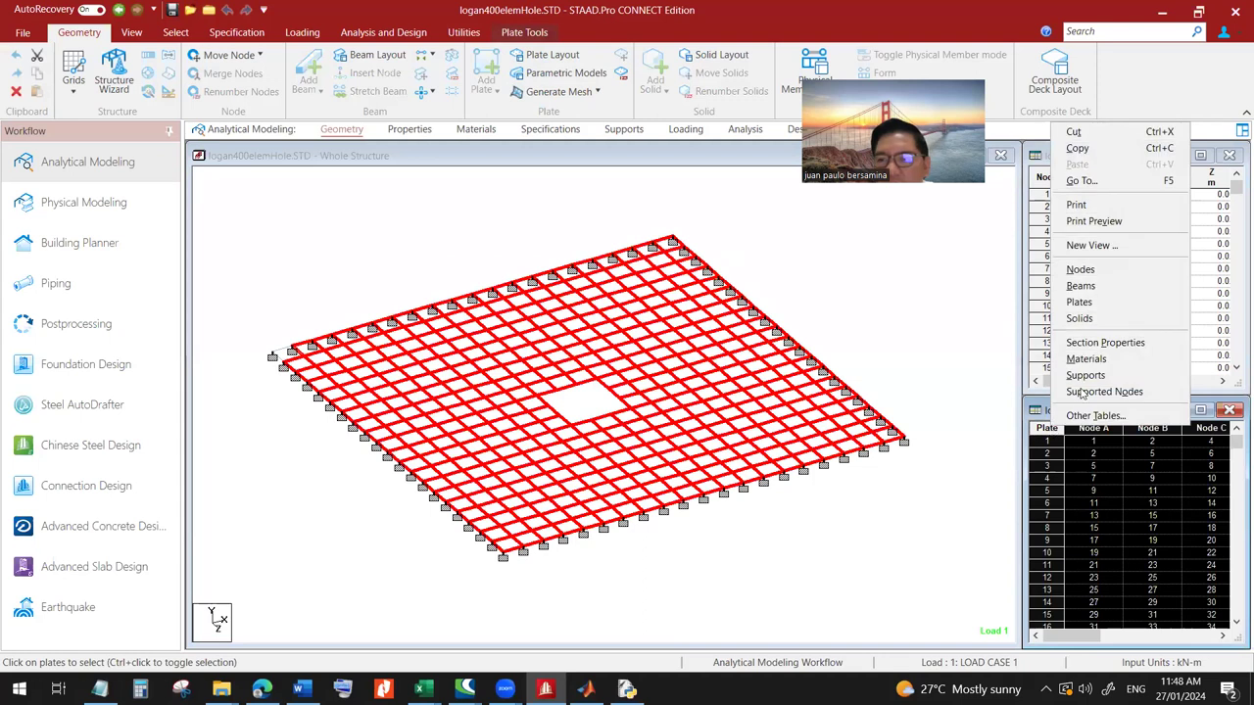
left_click(1077, 148)
- Switch back to python assistant.xlsx and paste the plate table into Sheet2 starting at K4
mouse_move(423, 688)
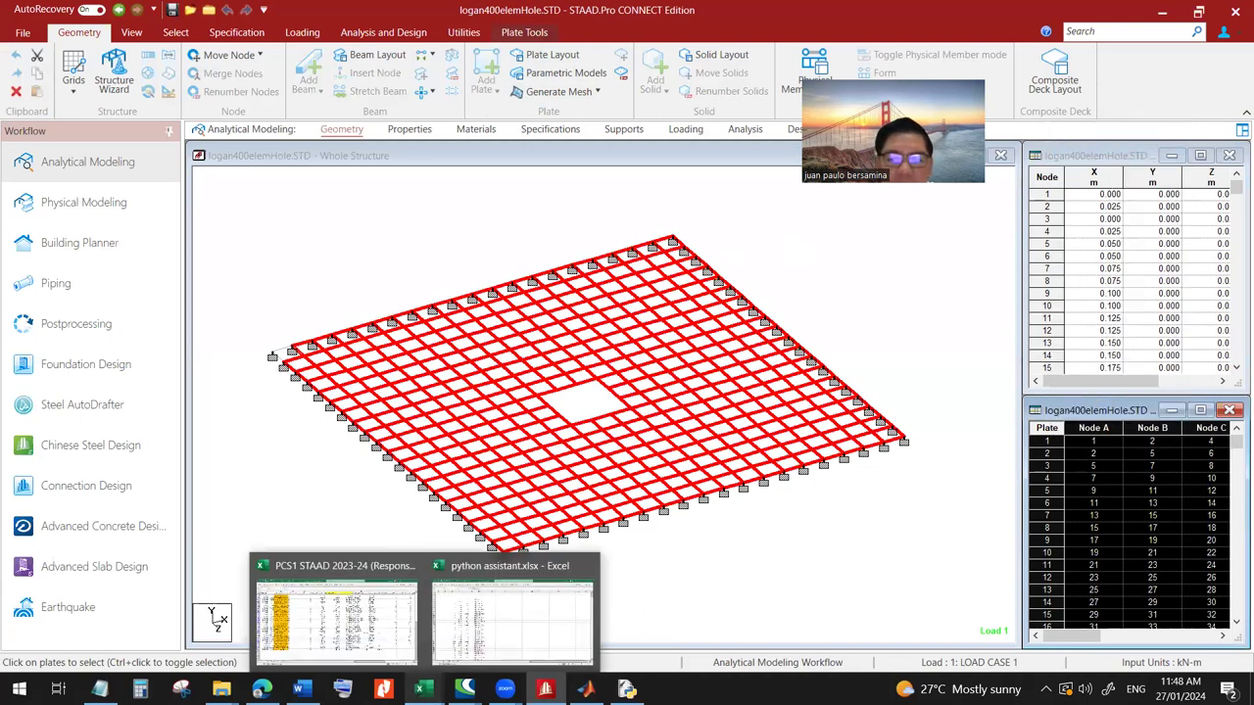
left_click(494, 631)
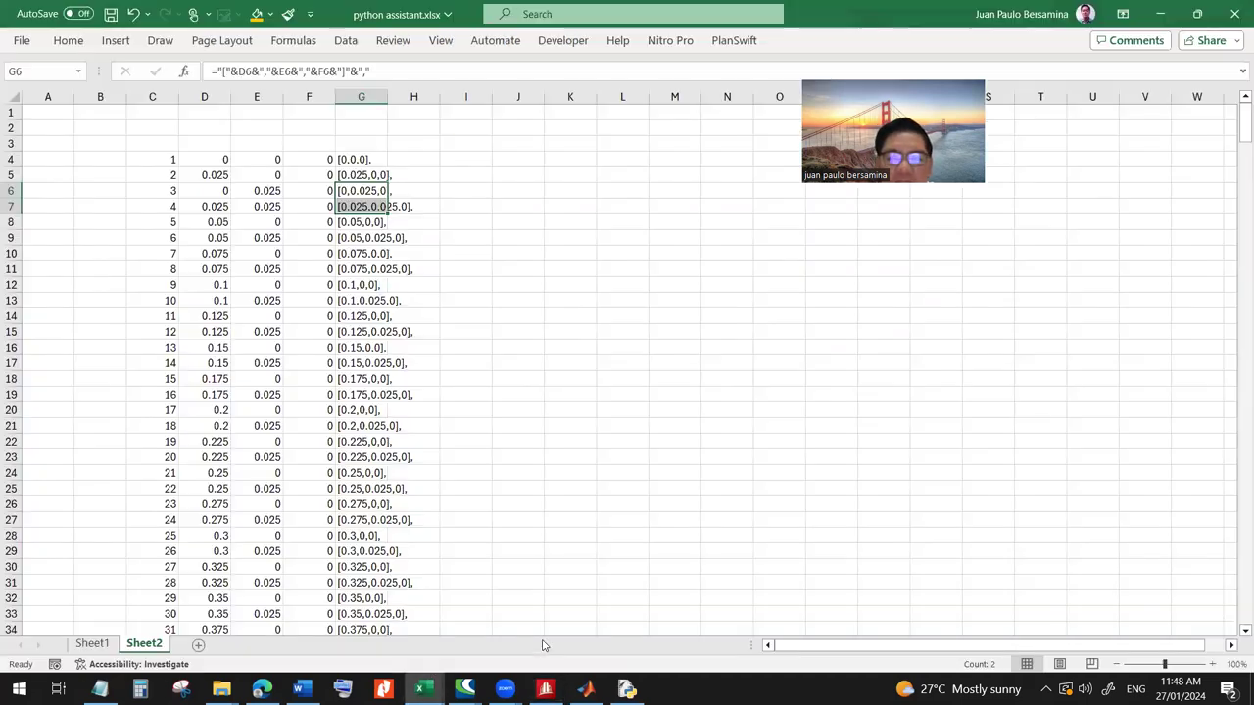
left_click(555, 159)
key("ctrl+v")
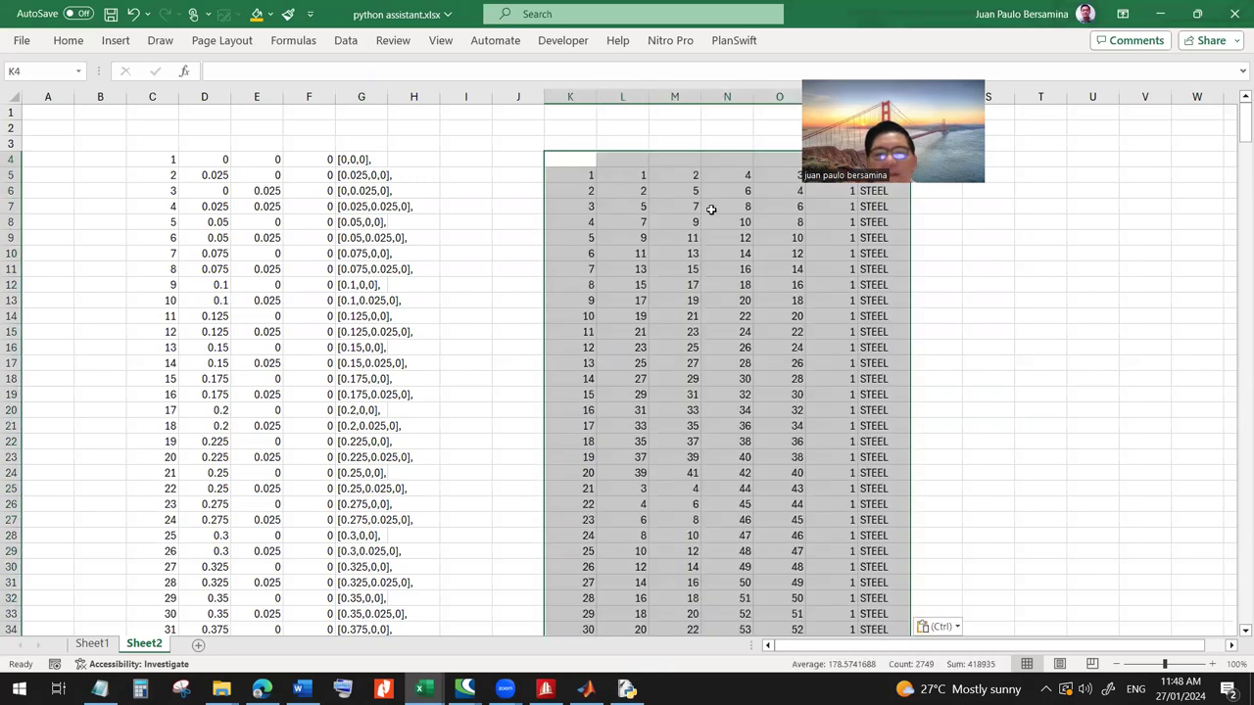
left_click(975, 237)
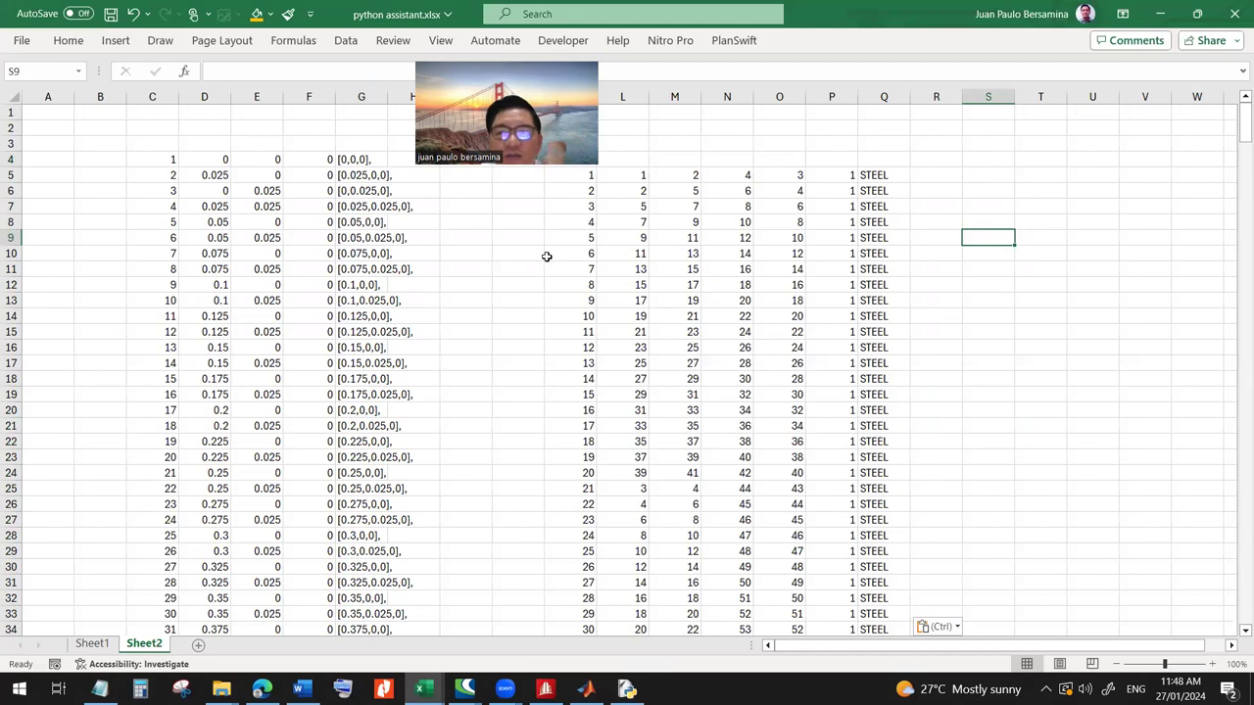
- Enter the formula =L5-1 in R5 to make the first plate's Node A index zero-based
left_click(940, 175)
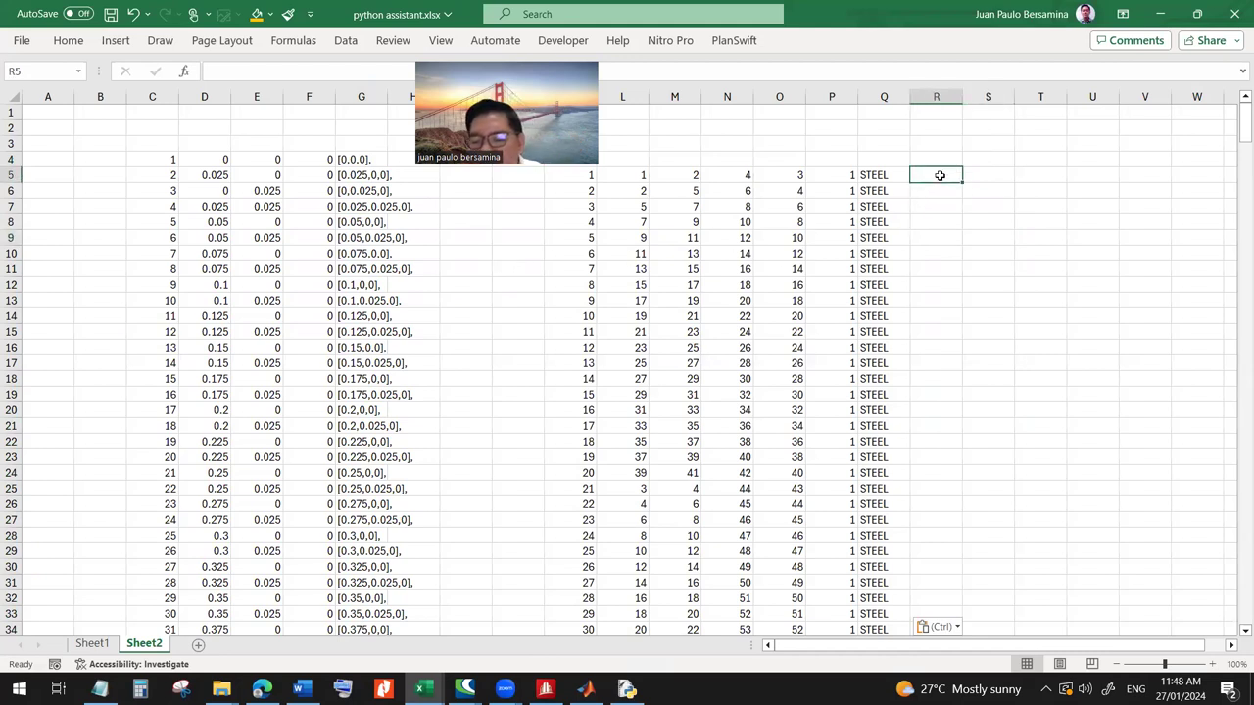
type("=")
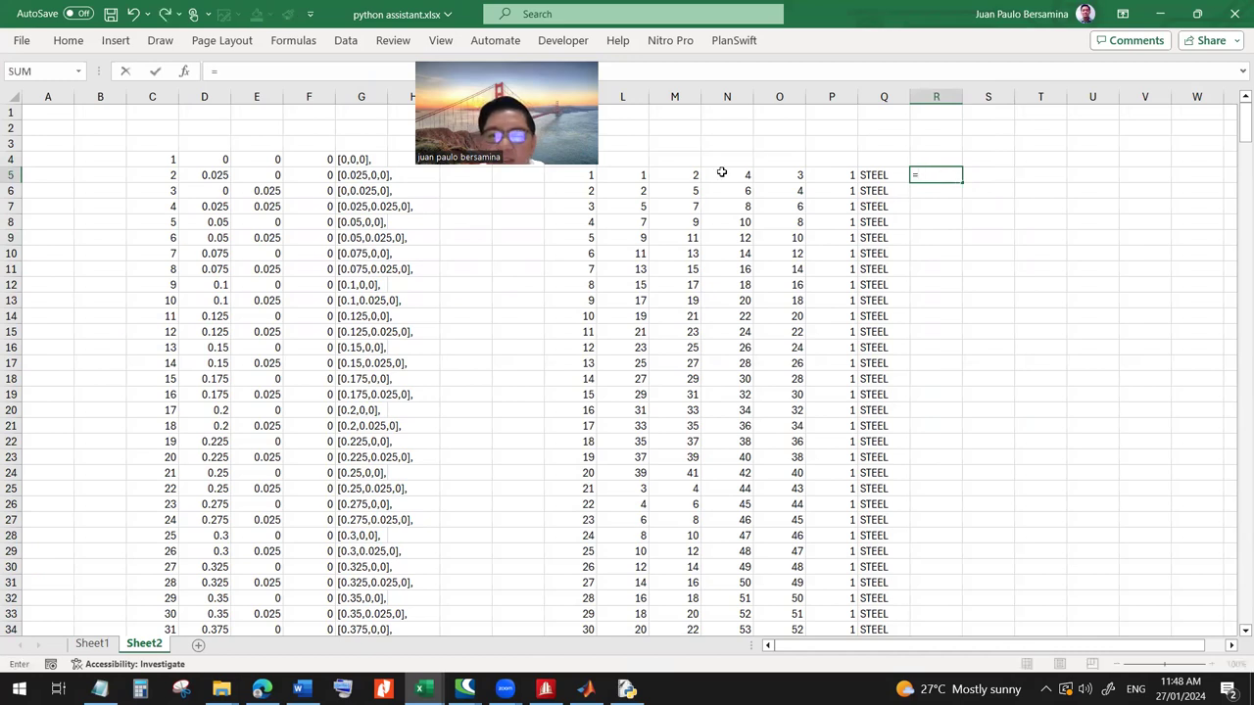
left_click(635, 176)
type("-1")
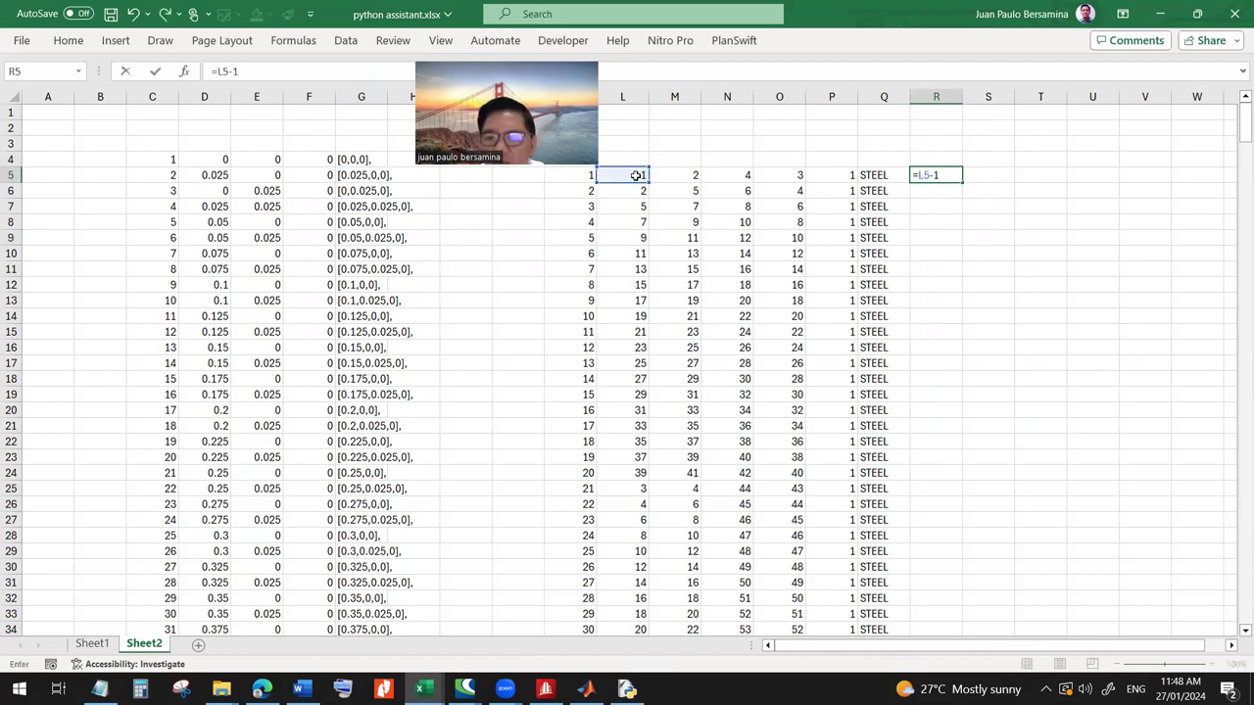
key("Return")
- Copy the R5 formula across S5:U5 to convert the first plate's other three node numbers
left_click(927, 175)
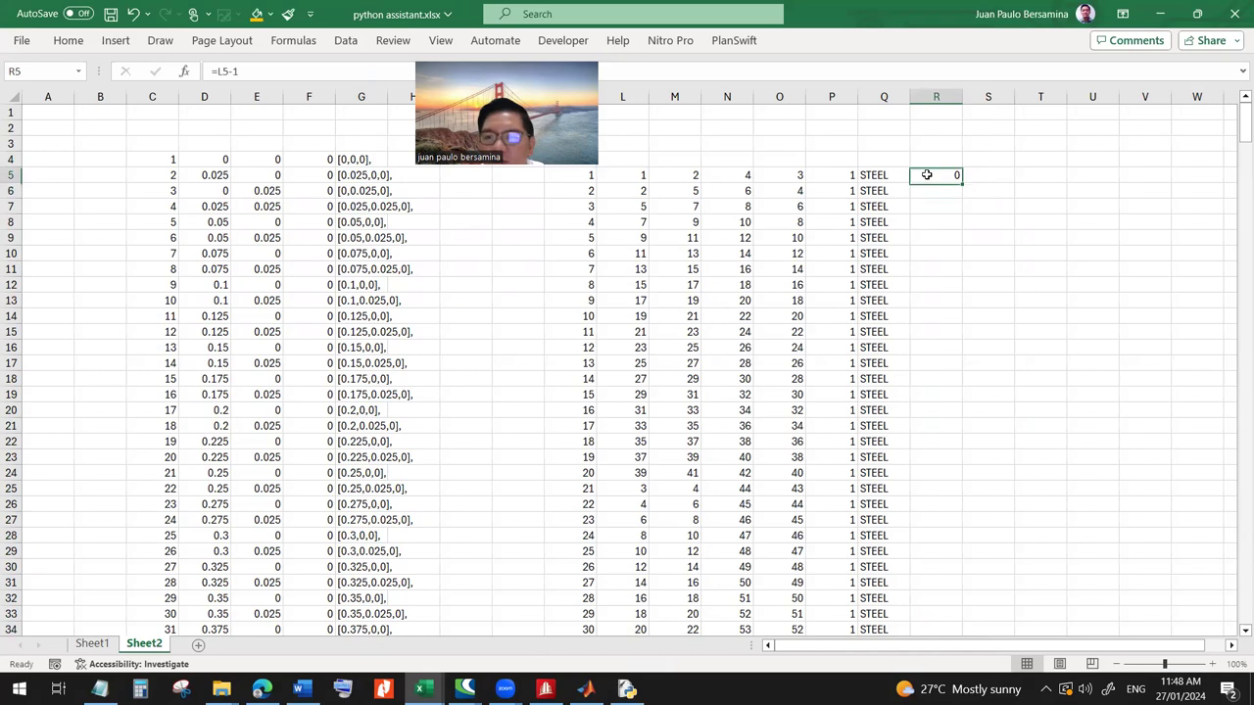
key("ctrl+c")
left_click(977, 175)
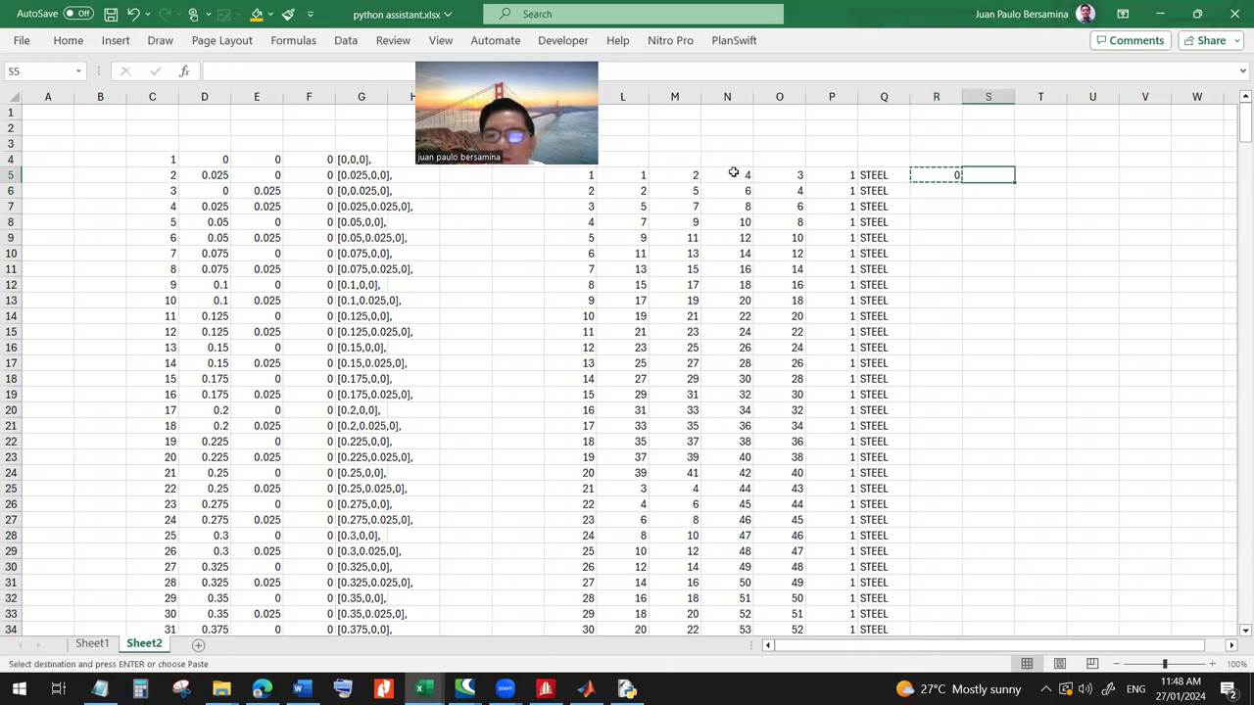
left_click(1091, 176, "shift")
key("ctrl+v")
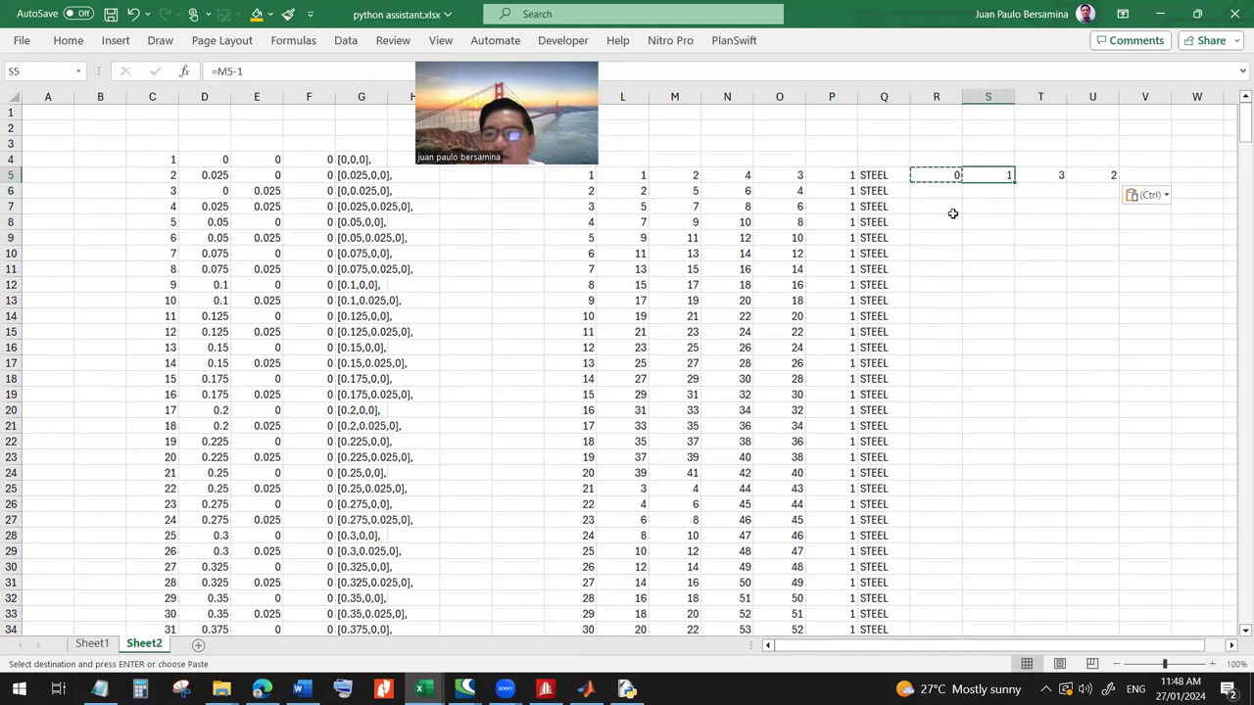
- Copy the formulas in R5:U5 down through R6:U395 to cover every plate in the table
left_click(937, 178)
left_click(1095, 175, "shift")
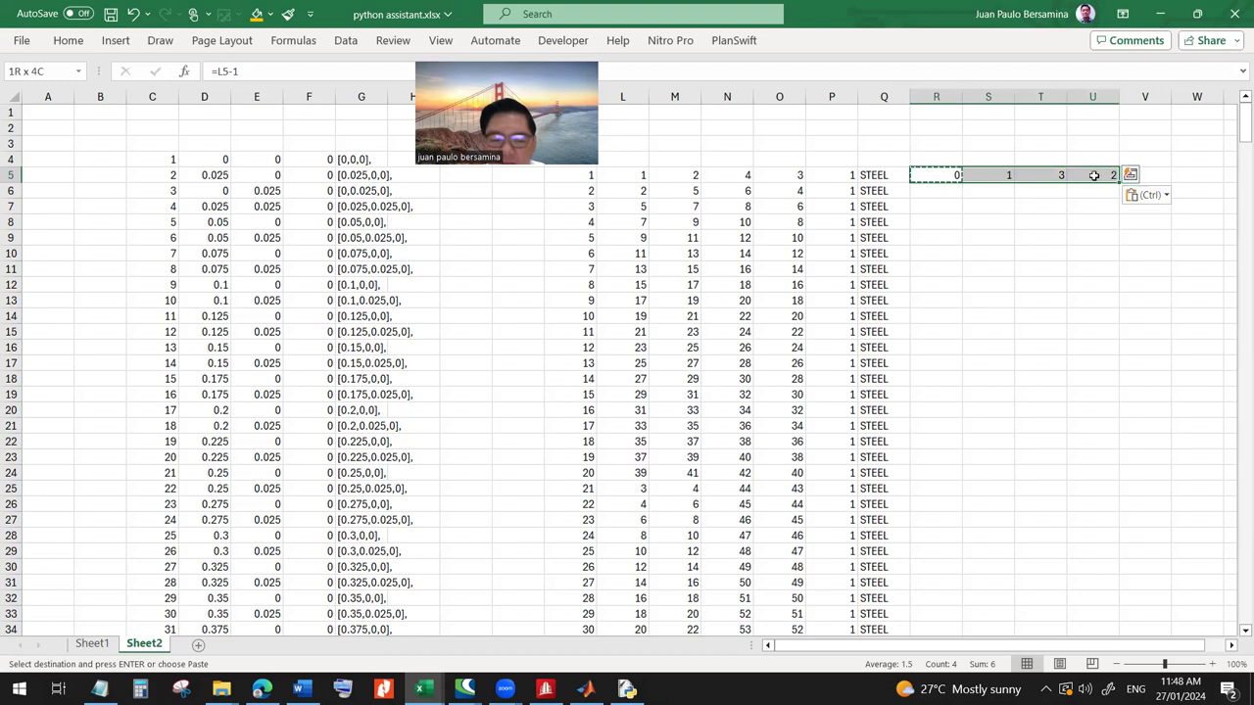
key("ctrl+c")
left_click(960, 201)
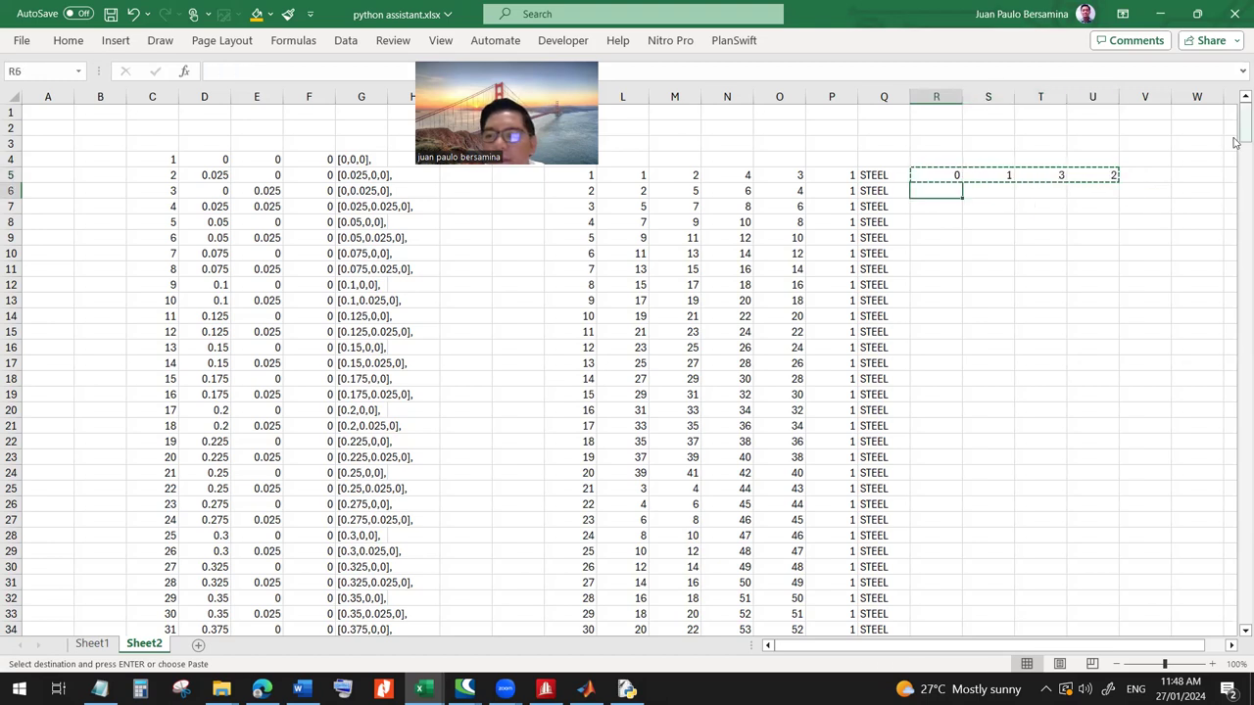
left_click(1108, 456, "shift")
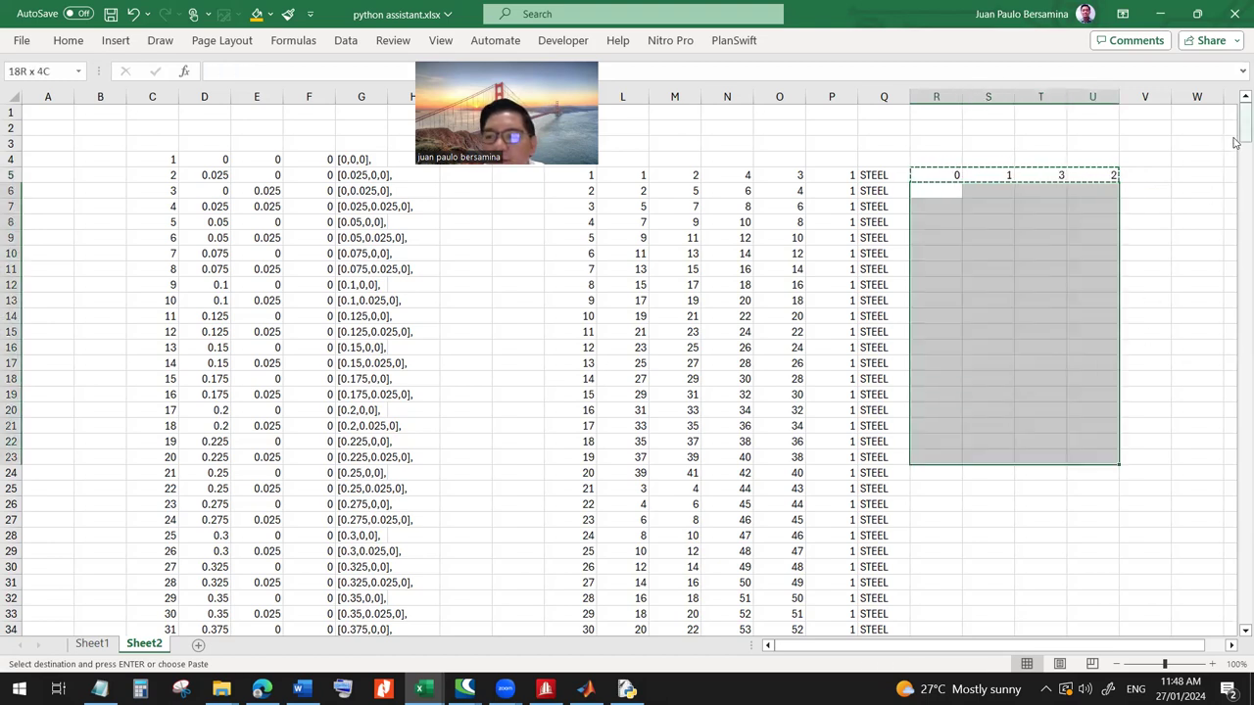
left_click_drag(1236, 140, 1237, 561)
left_click(1099, 520, "shift")
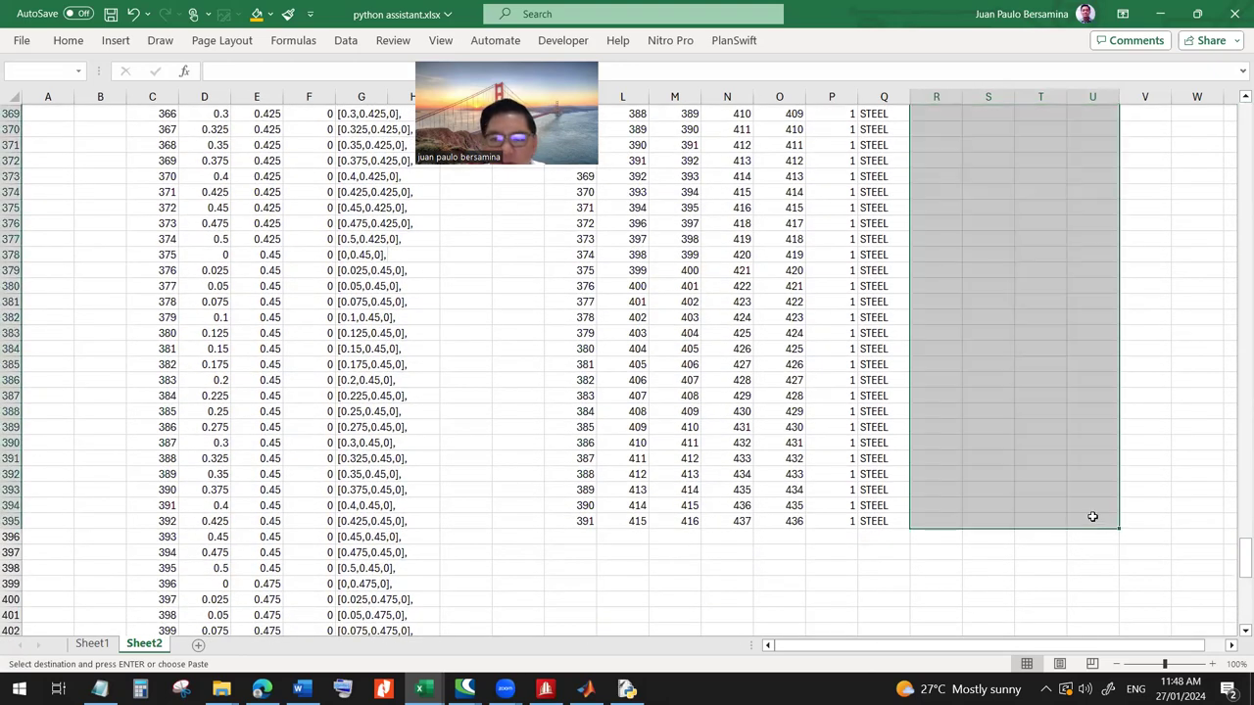
key("ctrl+v")
left_click(1139, 174)
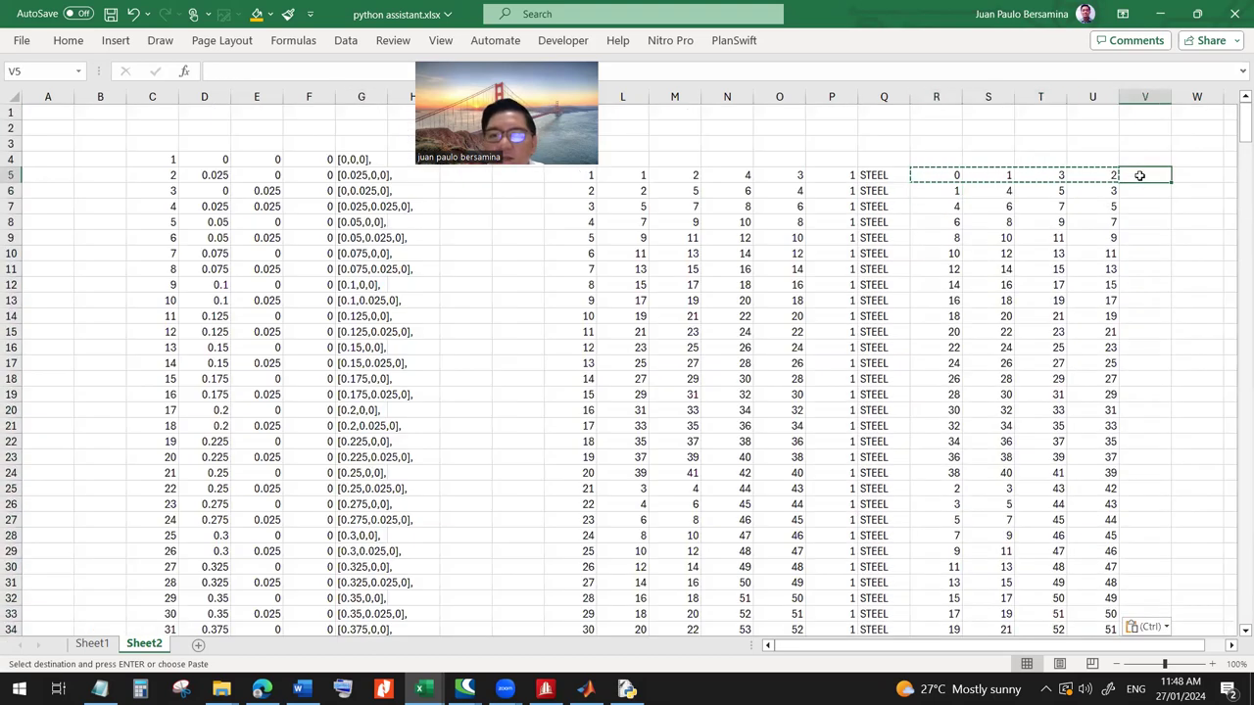
key("Escape")
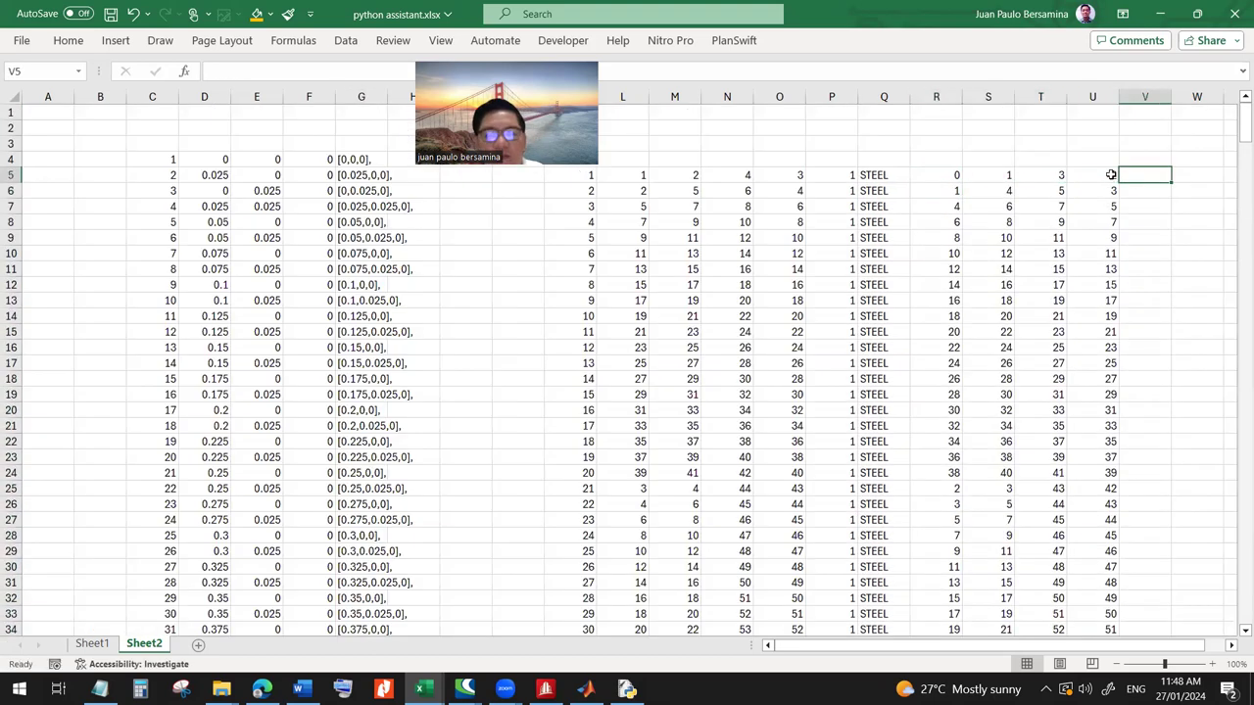
- Copy the four-node bracketed entry formula from Sheet1 into V5 of Sheet2
left_click(351, 160)
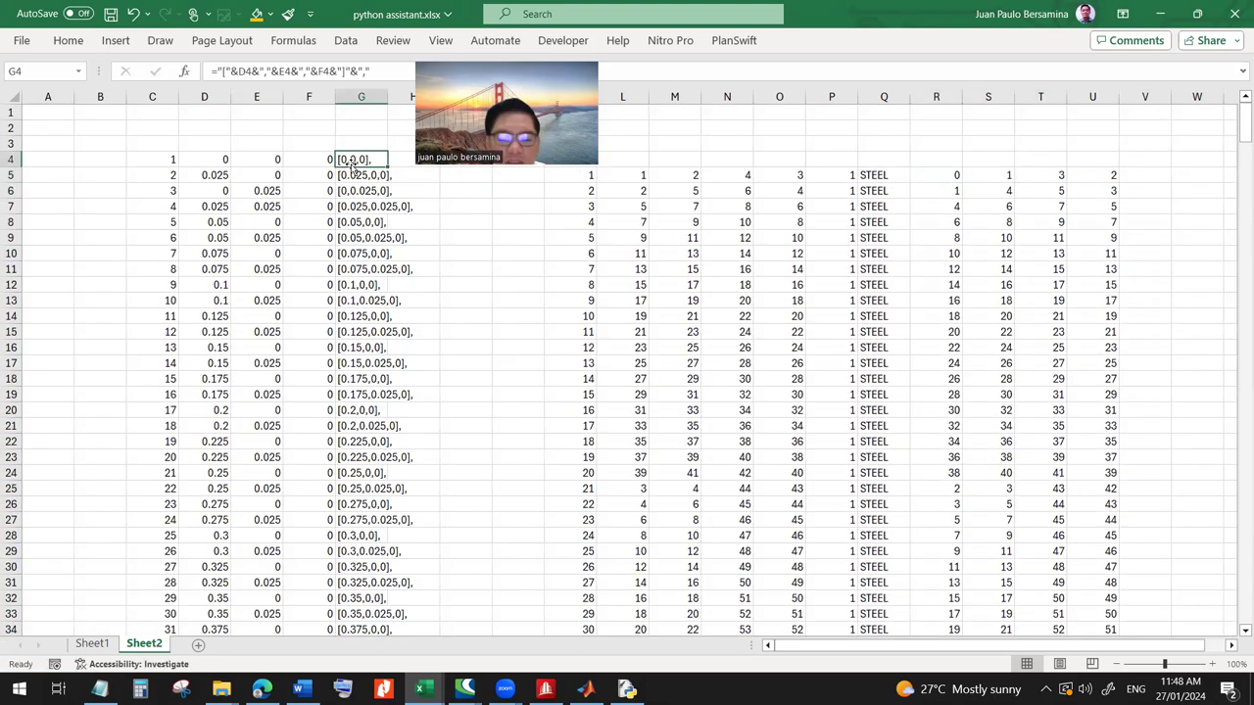
left_click(93, 644)
left_click(1019, 177)
key("ctrl+c")
left_click(144, 644)
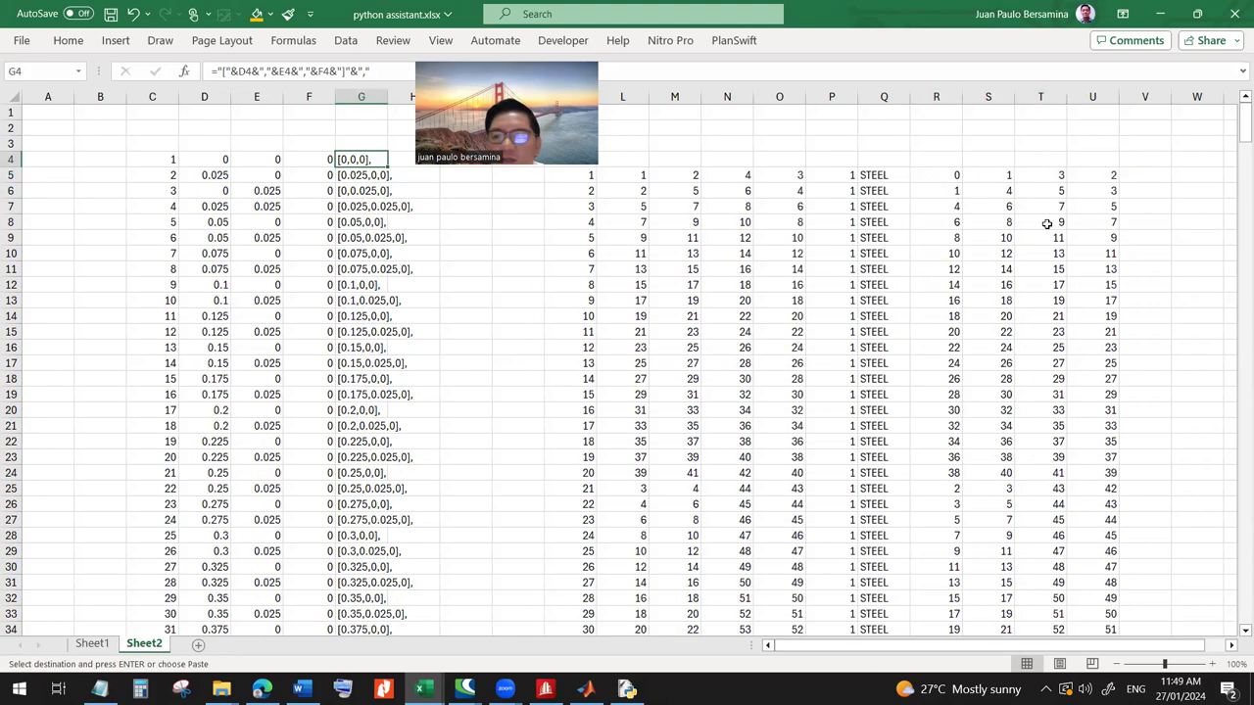
left_click(1154, 175)
key("ctrl+v")
left_click(1162, 232)
- Copy the bracketed entry formula from V5 down through V6:V395 and save the workbook
left_click(1141, 175)
key("ctrl+c")
left_click(1148, 194)
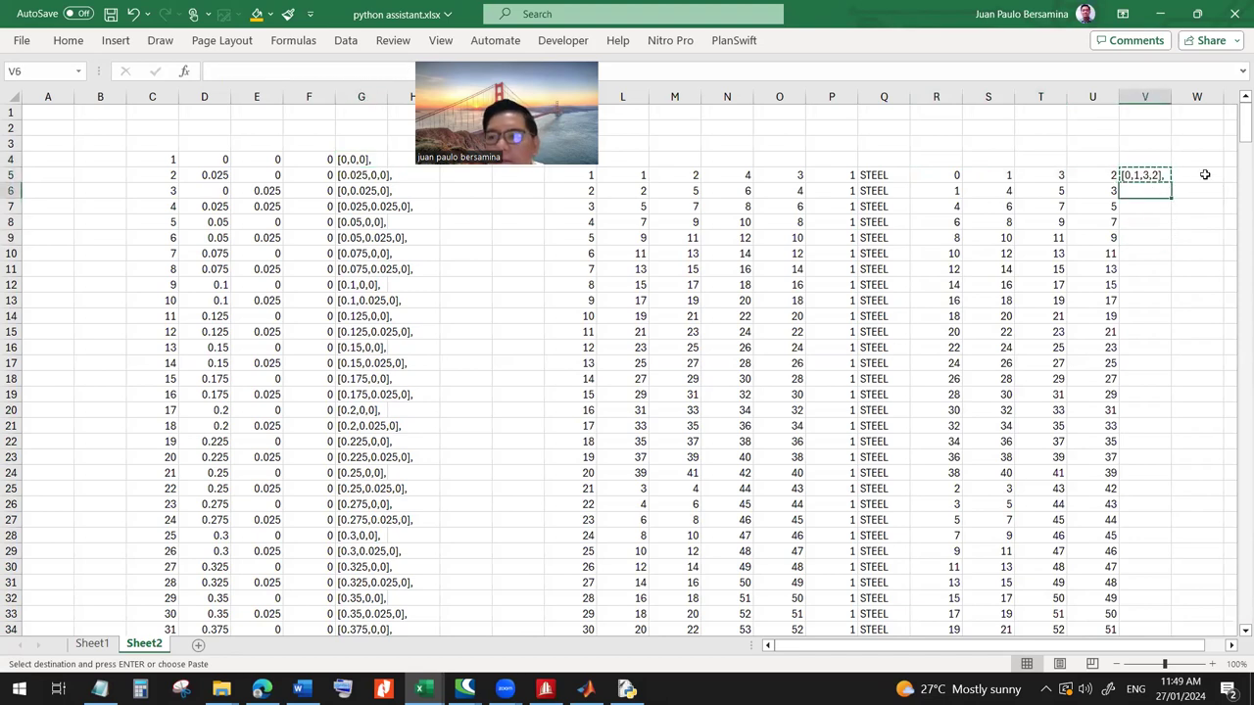
left_click_drag(1235, 137, 1238, 563)
scroll(1117, 554, "down", 3)
left_click(1139, 526, "shift")
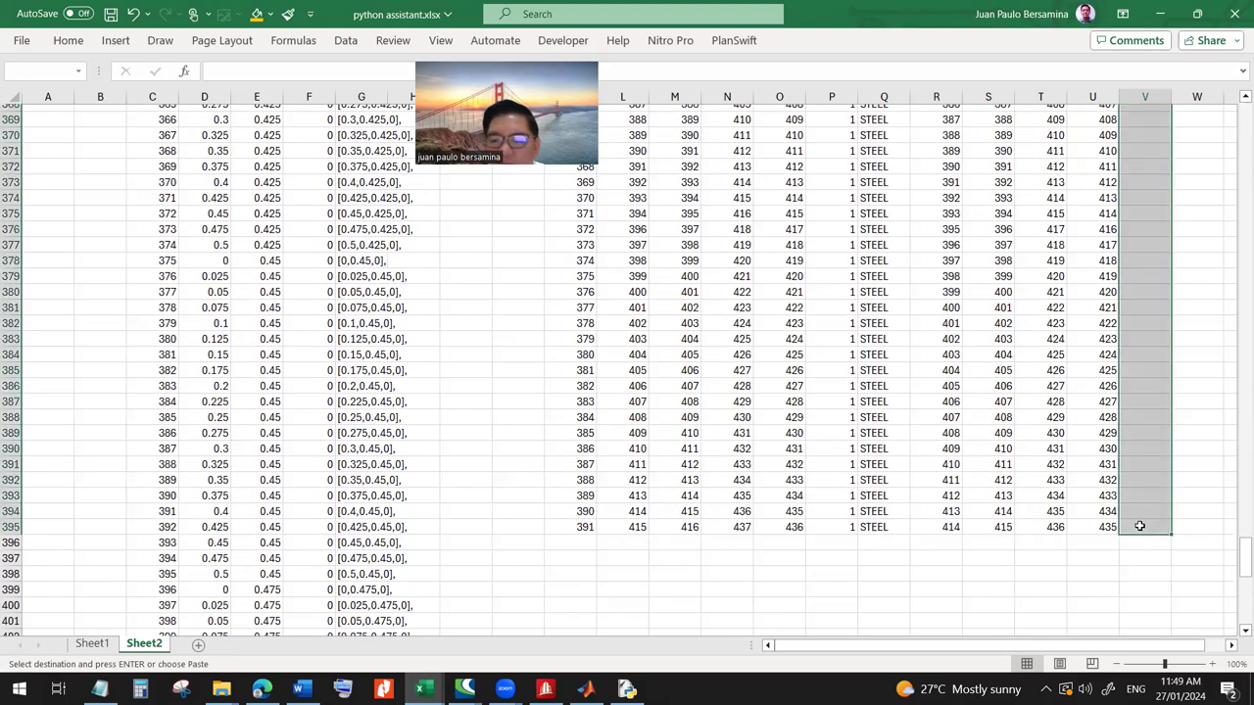
key("ctrl+v")
scroll(1148, 294, "up", 1)
left_click(1148, 224)
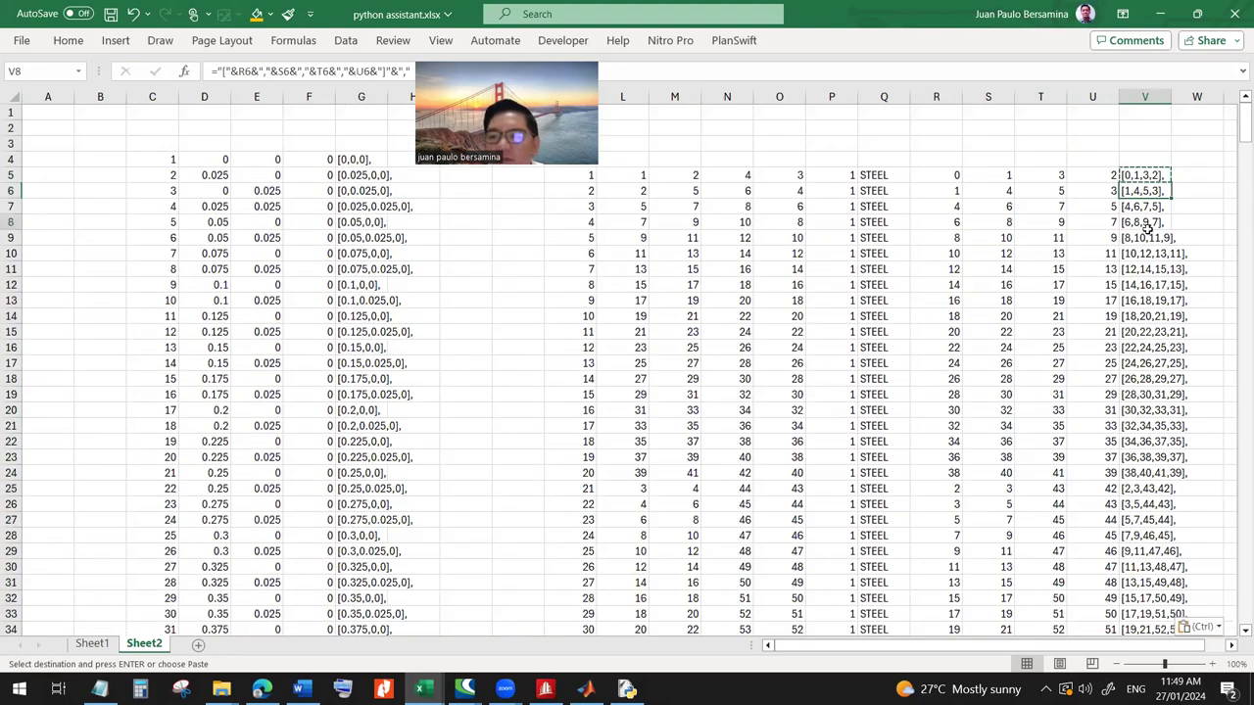
key("Escape")
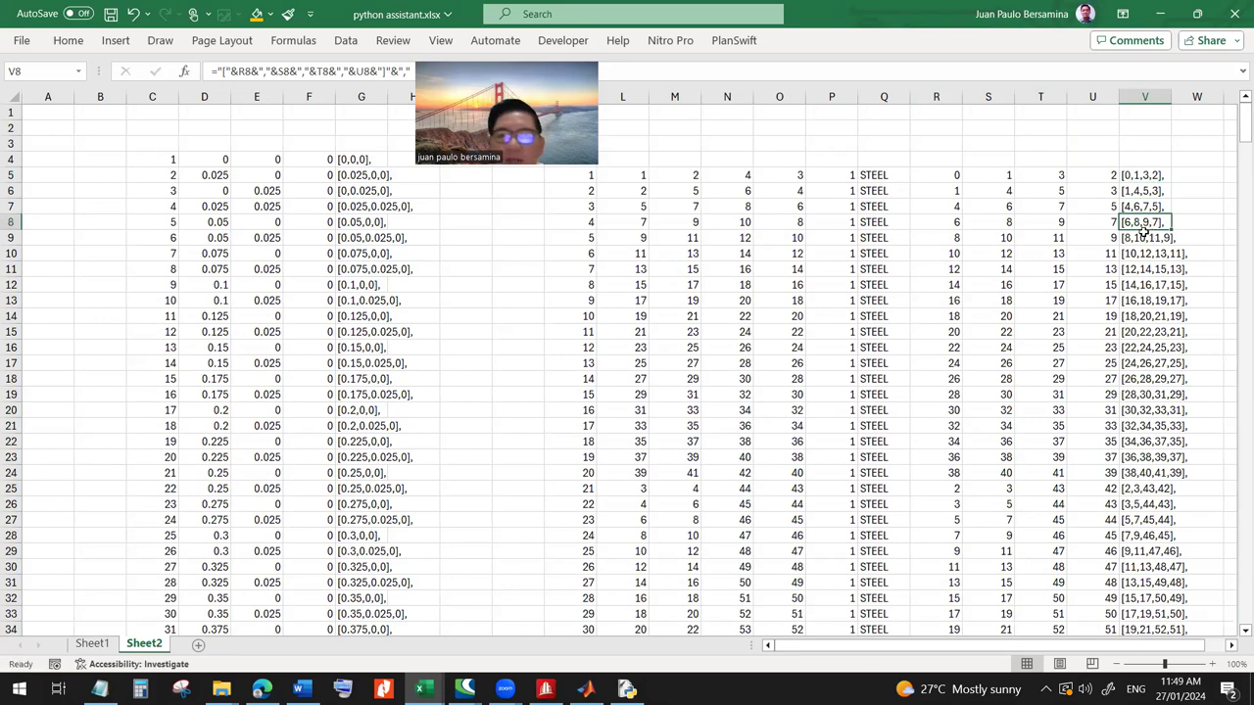
left_click(109, 14)
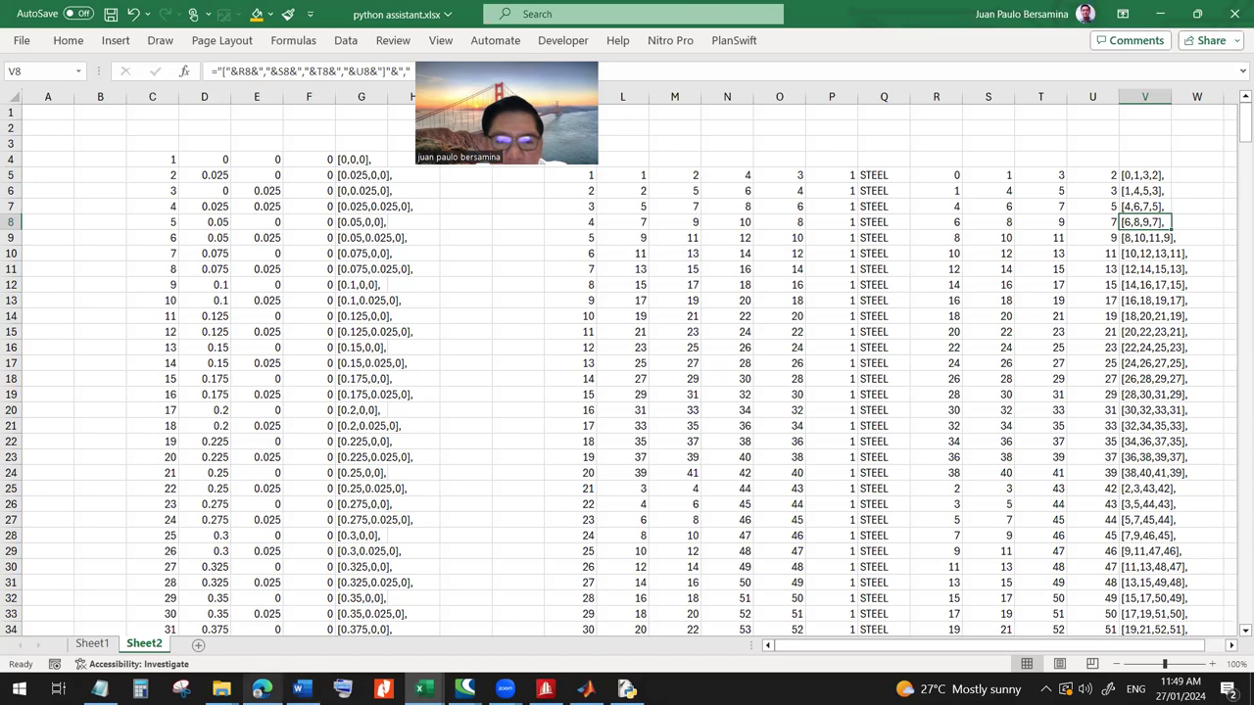
- Review the two-node member conversion on Sheet1, checking the formulas in R263, P263 and Q263
mouse_move(262, 689)
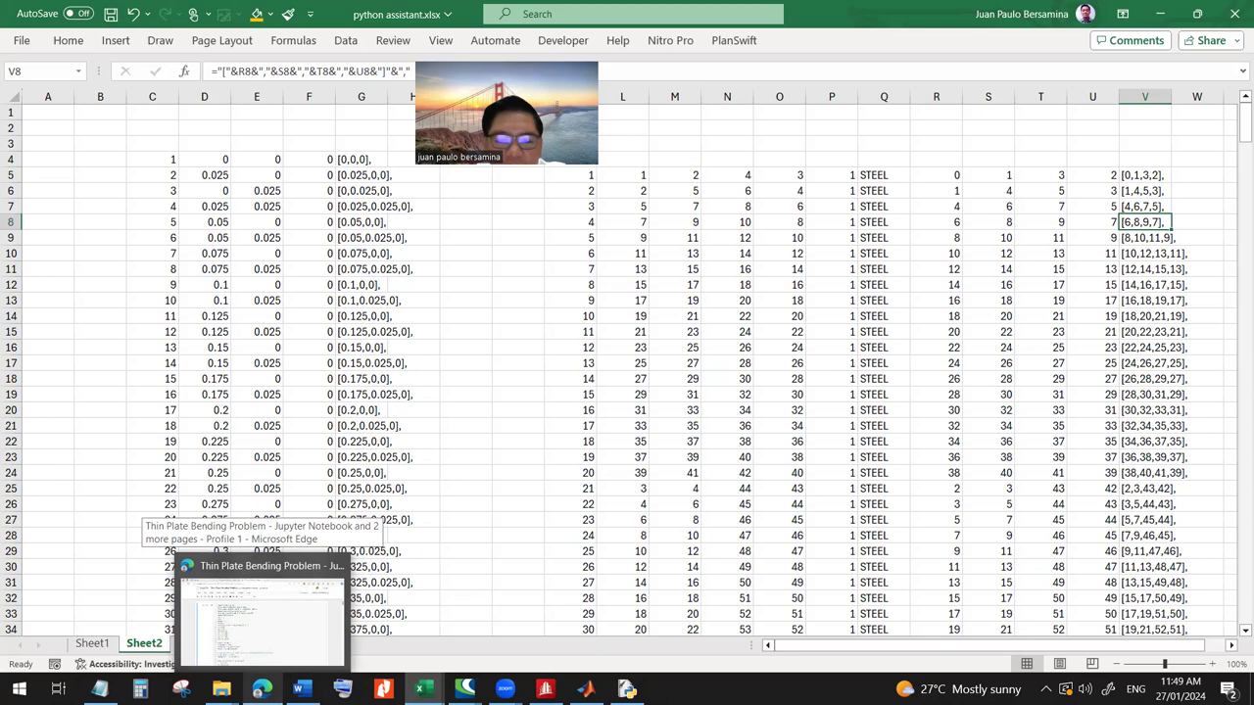
left_click(94, 644)
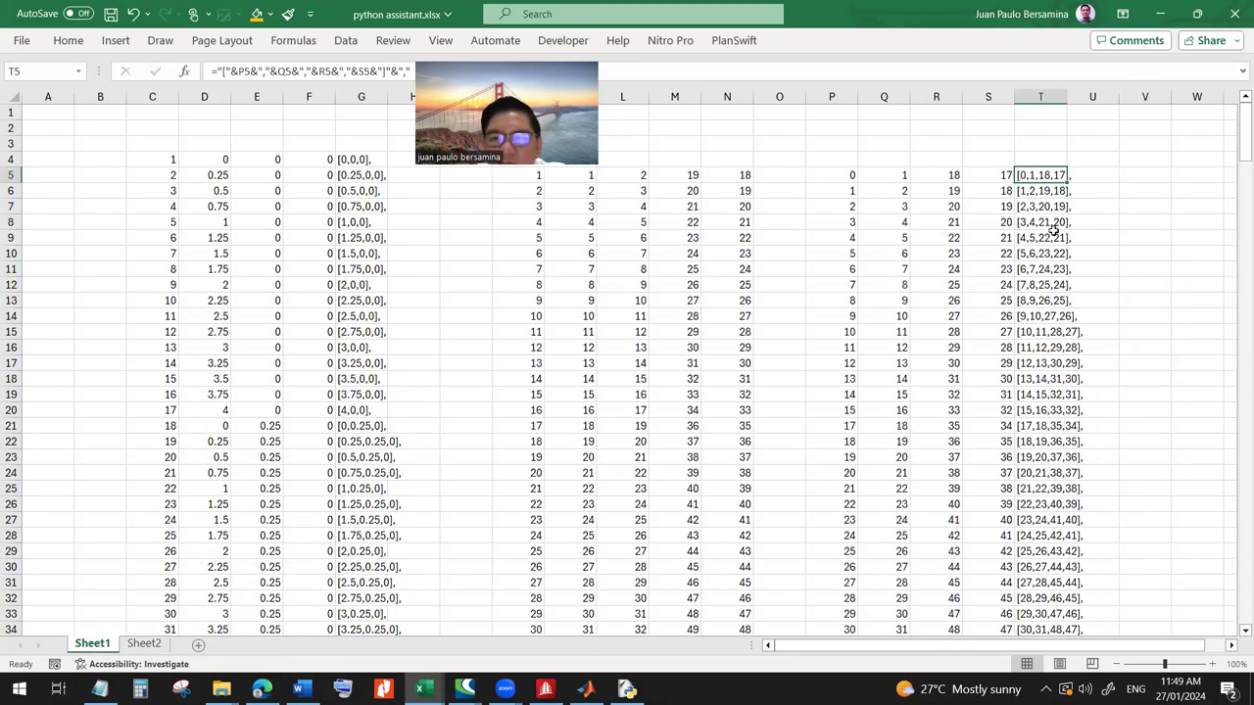
left_click_drag(1234, 131, 1236, 597)
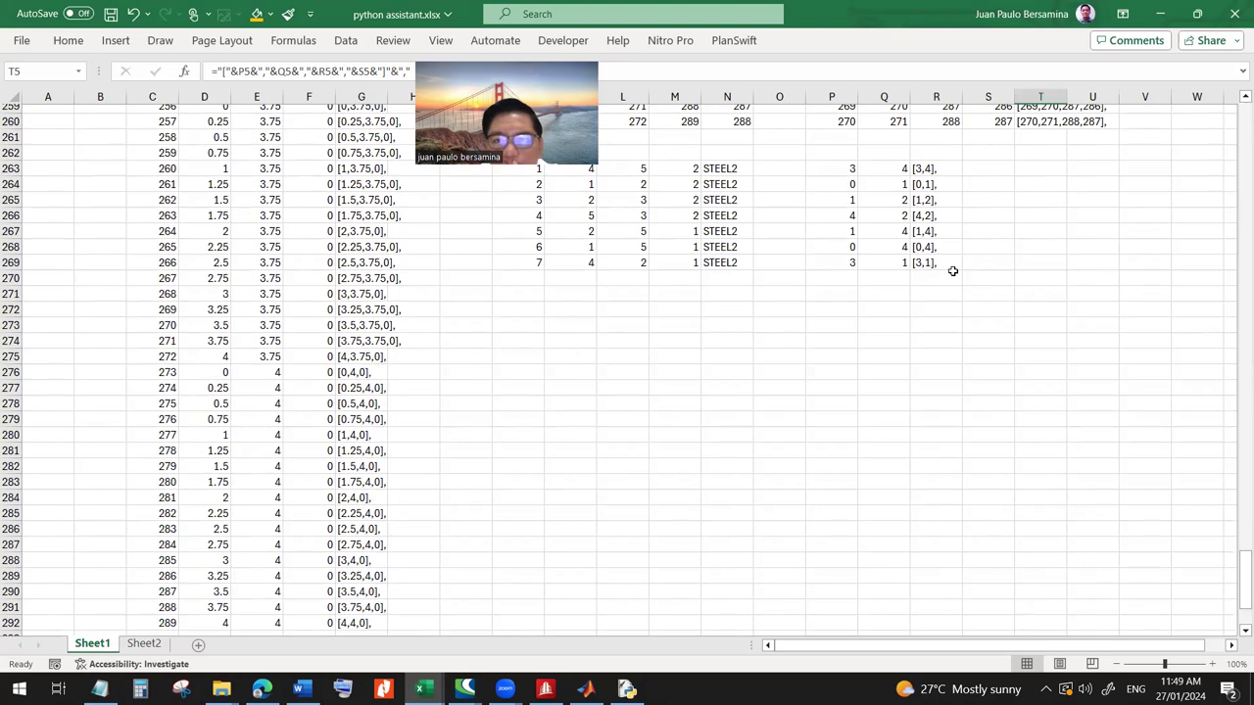
left_click(933, 169)
scroll(991, 262, "up", 1)
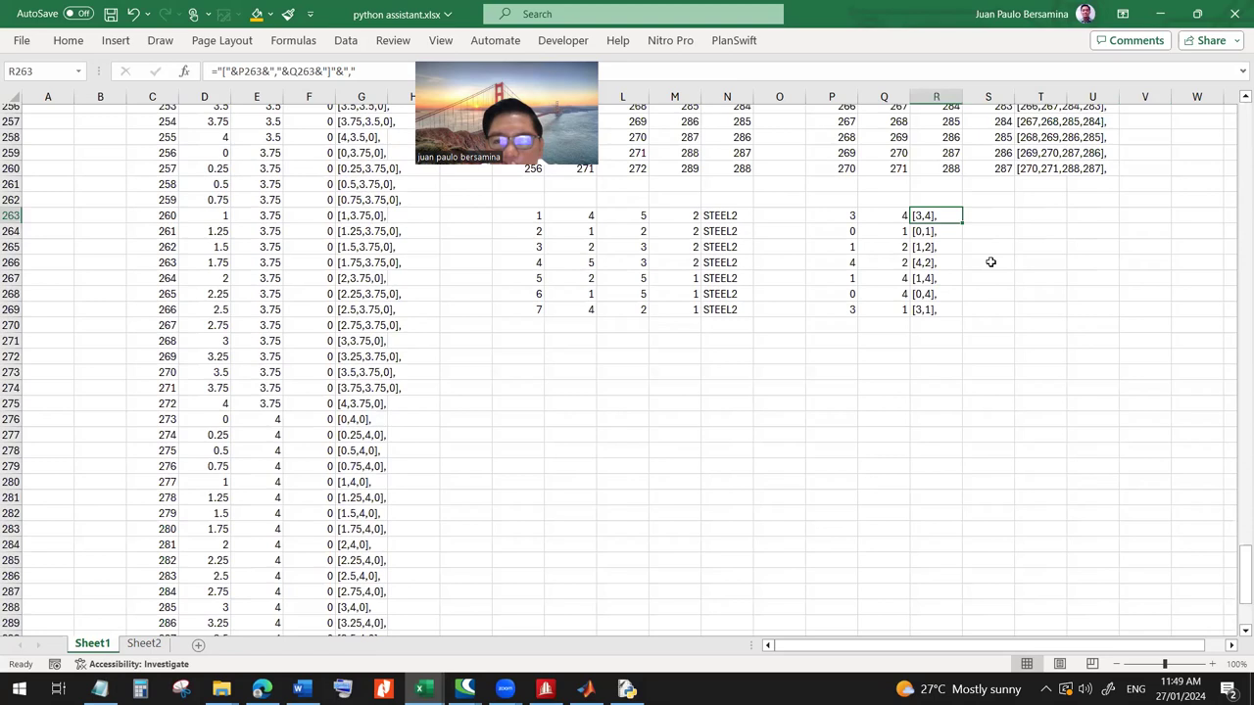
left_click(821, 214)
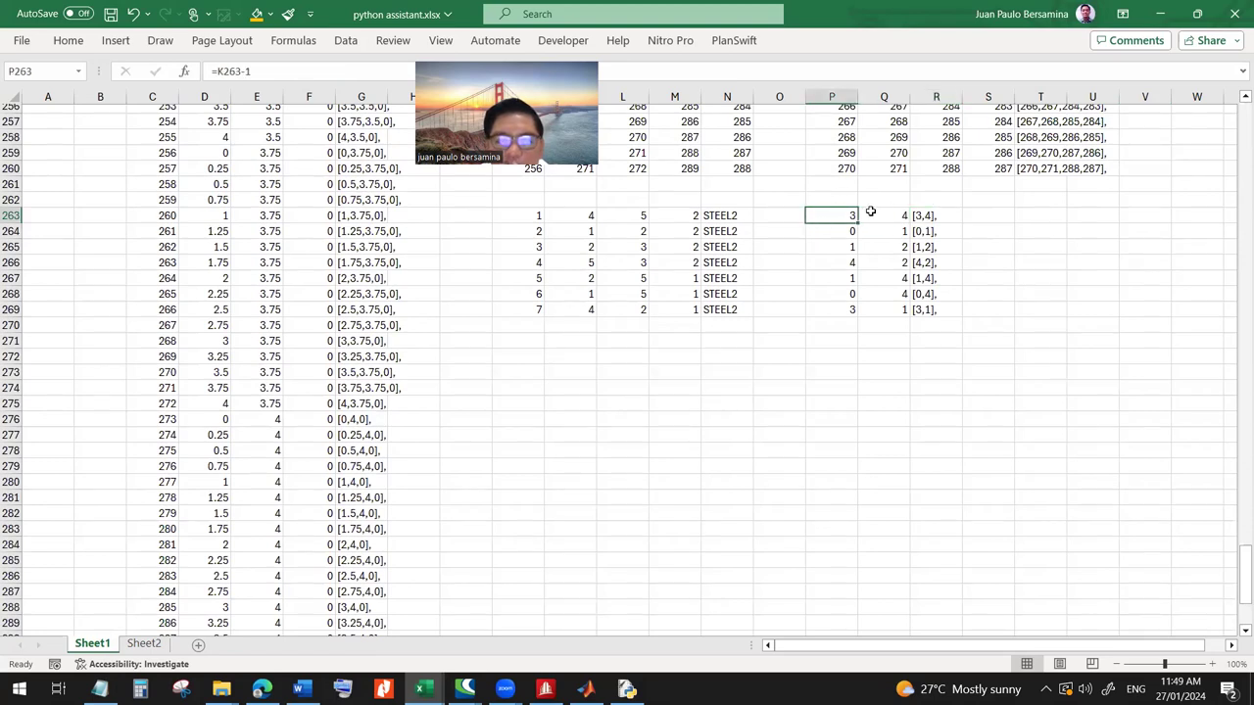
left_click(870, 212)
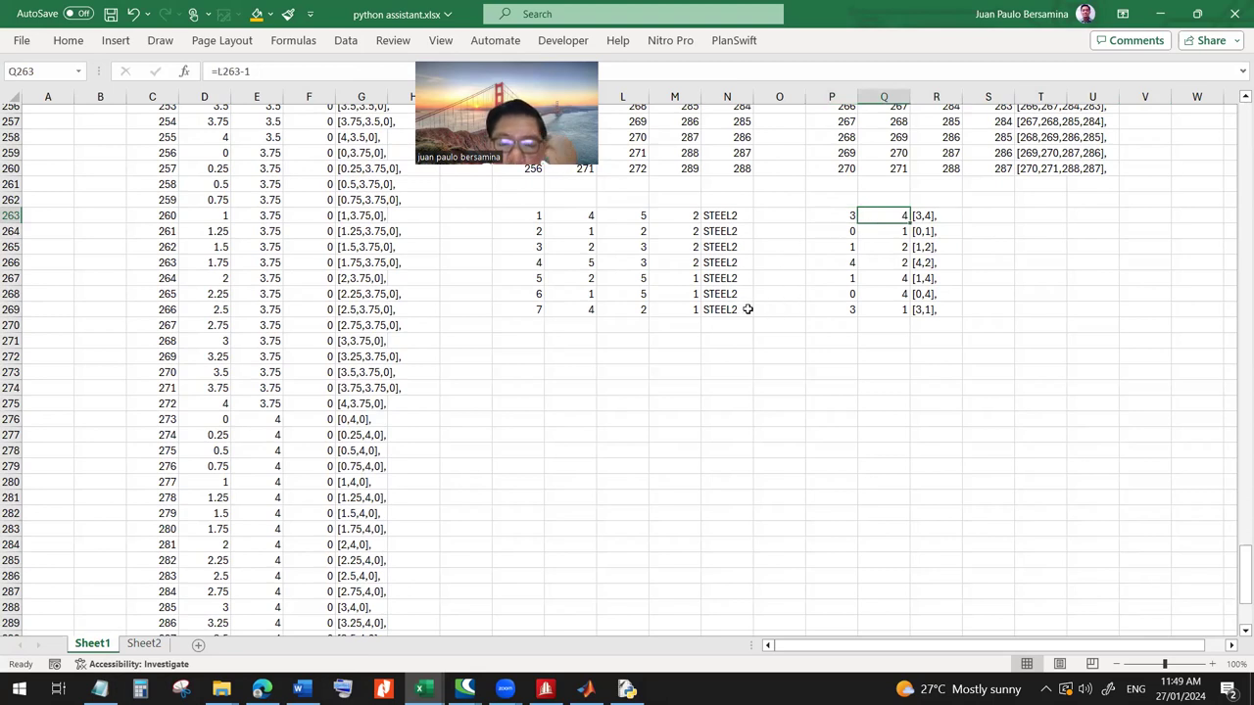
- Switch to STAAD.Pro and inspect the FY -100 load item under LOAD CASE 1 in the load case details
left_click(546, 689)
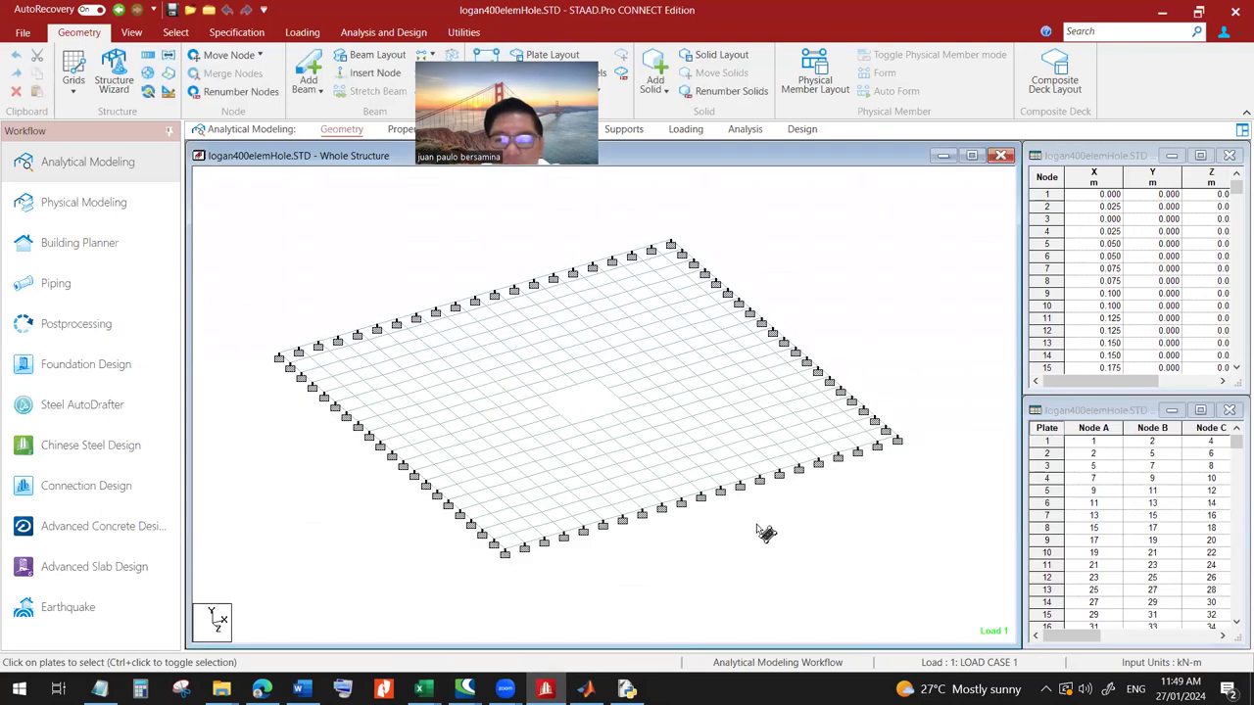
left_click(685, 129)
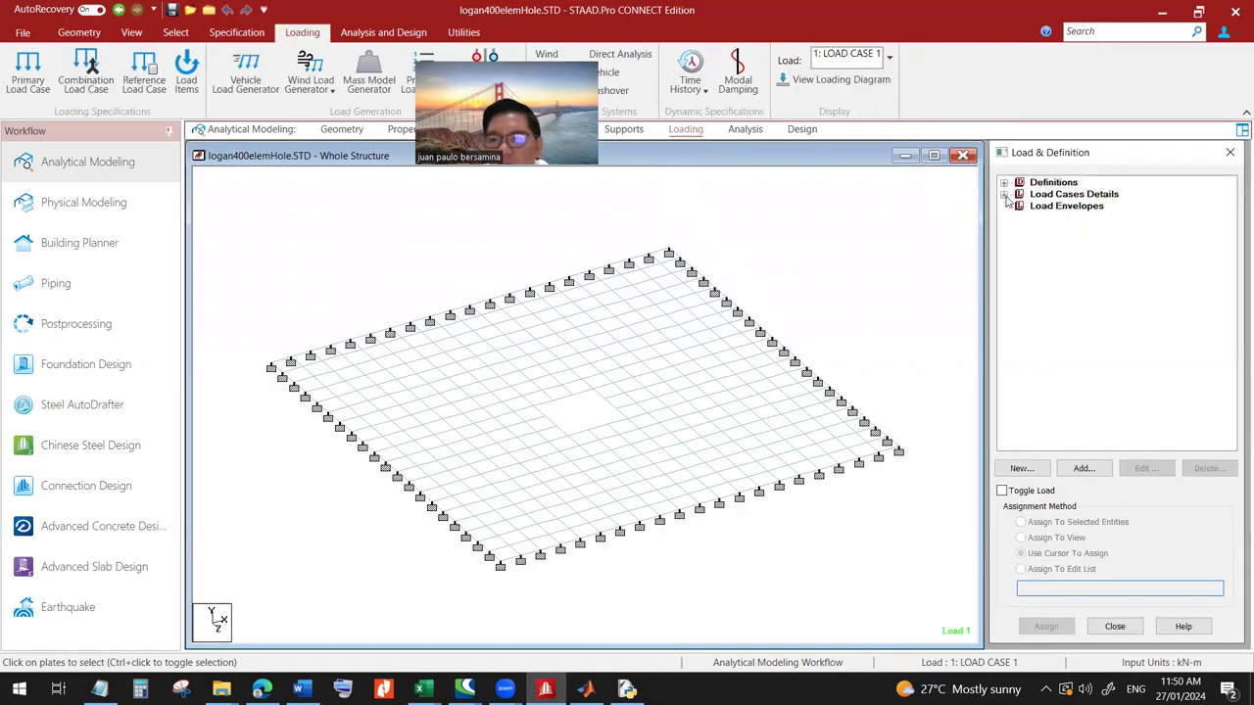
left_click(1003, 195)
left_click(1021, 206)
left_click(1078, 218)
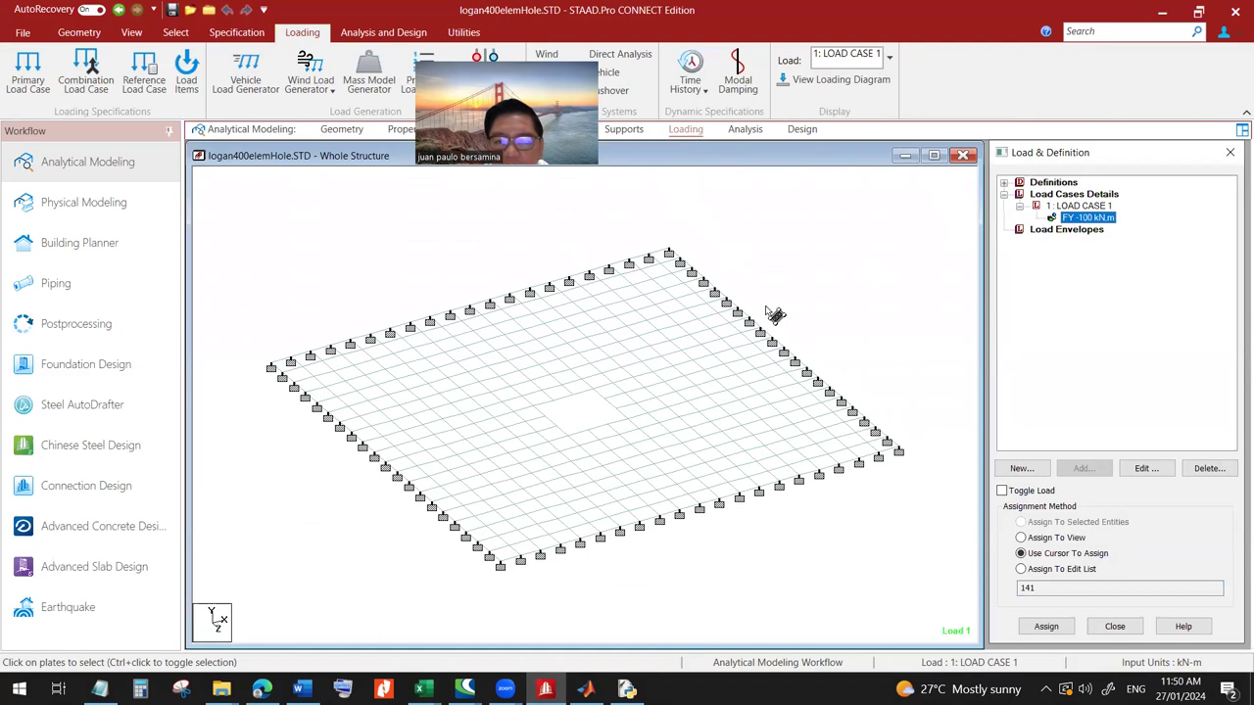
left_click(1090, 220)
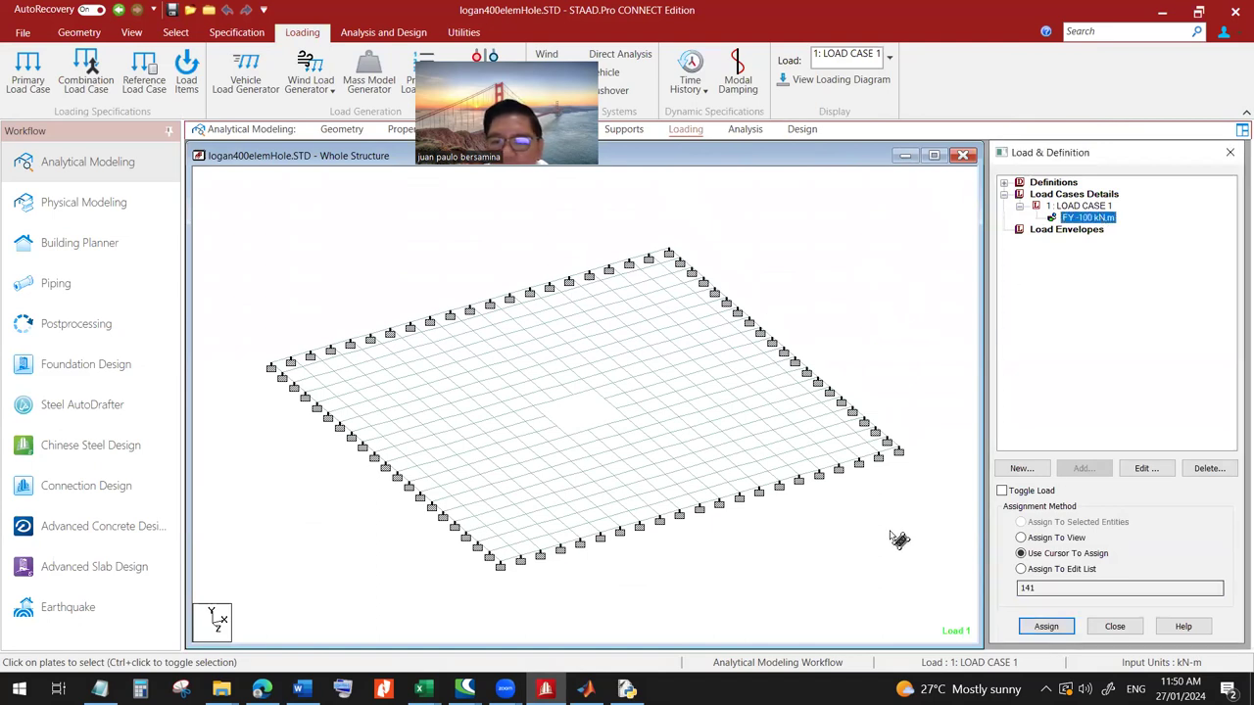
- Display the loading diagram of LOAD CASE 1 on the plate model
left_click(893, 540)
key("shift+p")
key("shift+p")
left_click(828, 80)
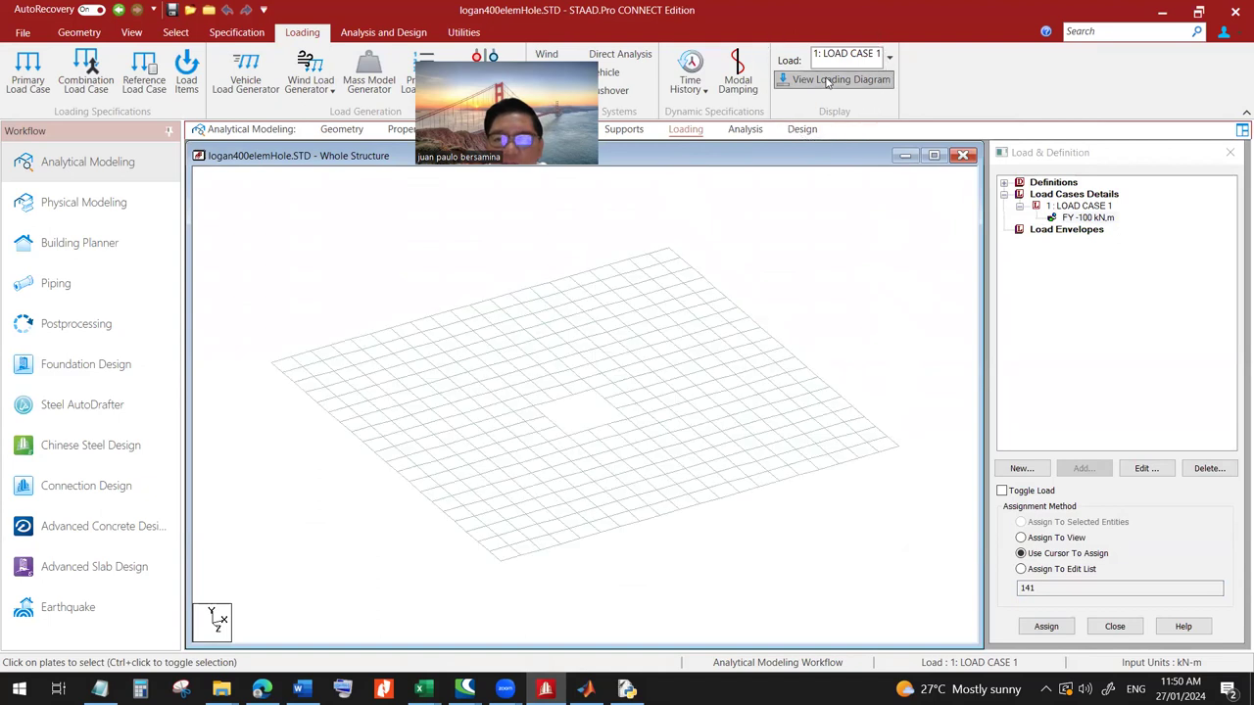
left_click(623, 345)
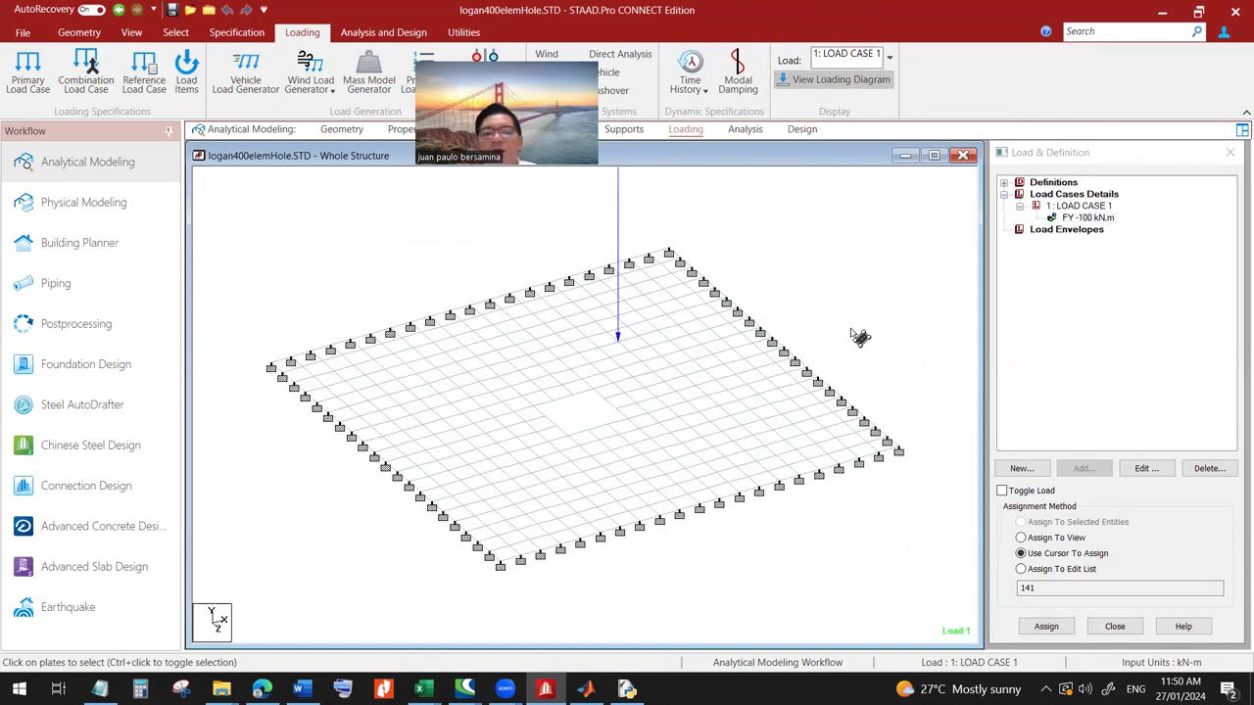
- Inspect the plate with its hole in a rotated 3D rendering and close the rendered view
right_click(885, 317)
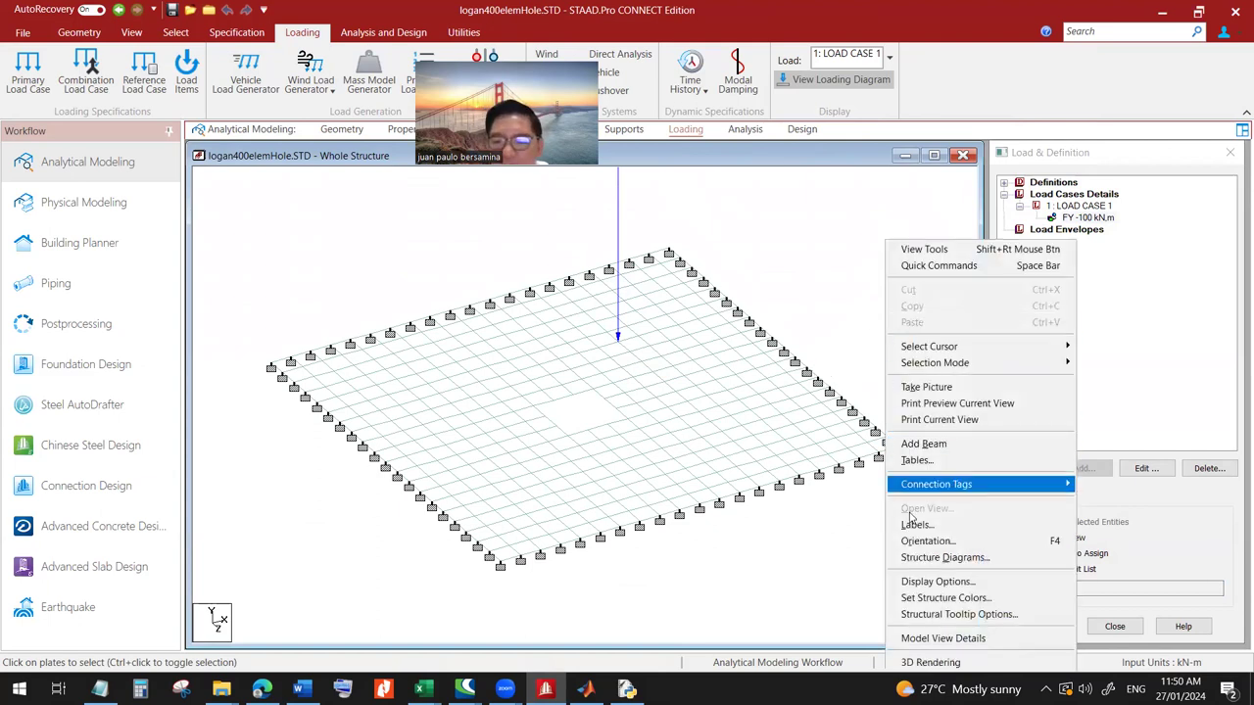
left_click(919, 662)
left_click_drag(754, 480, 862, 257)
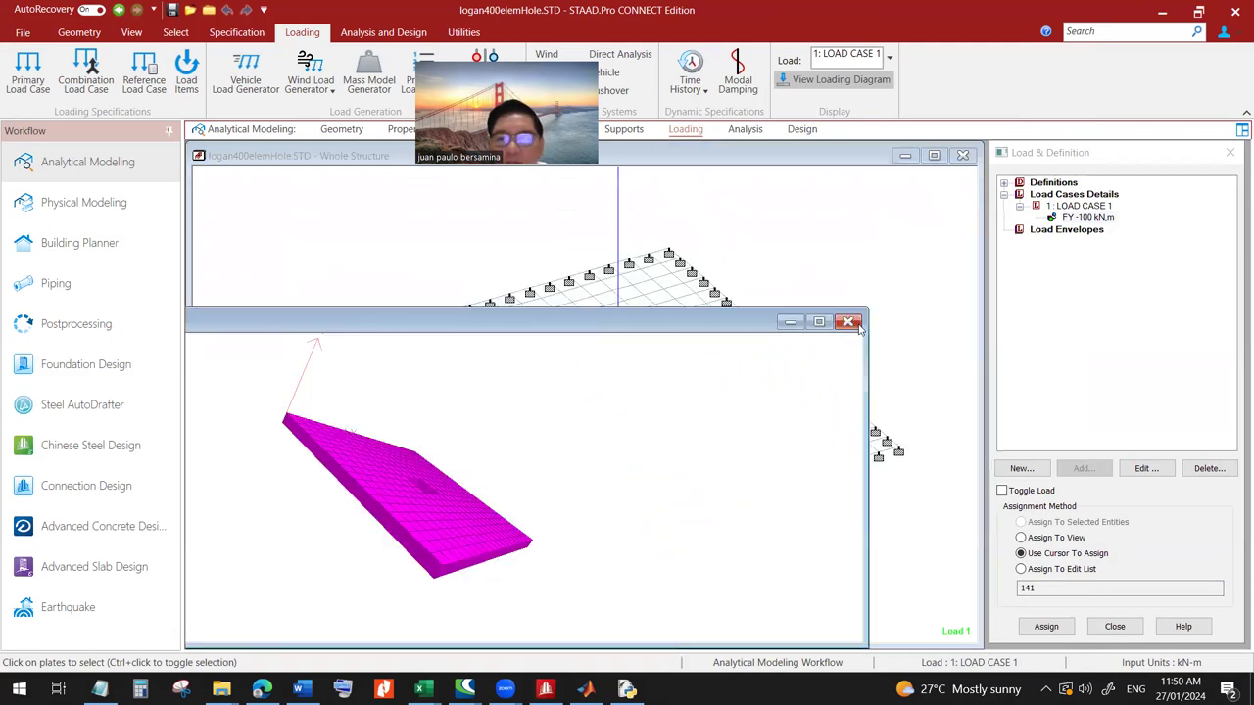
left_click(853, 325)
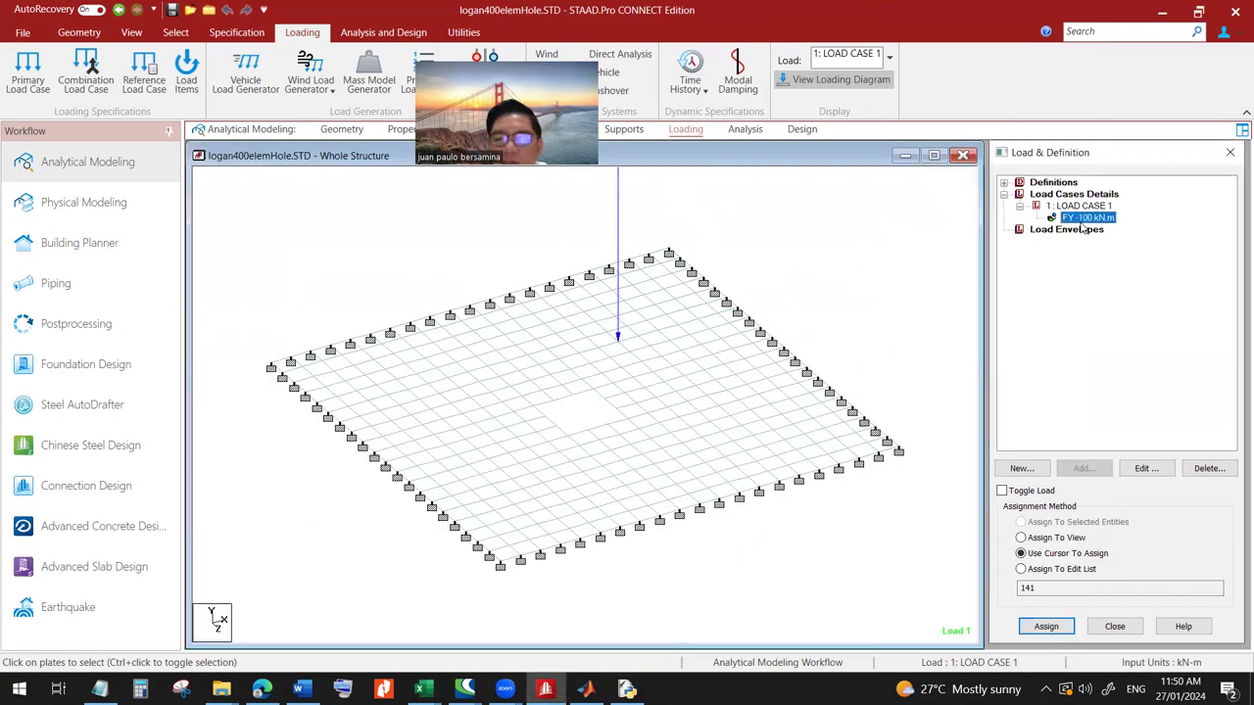
left_click(921, 228)
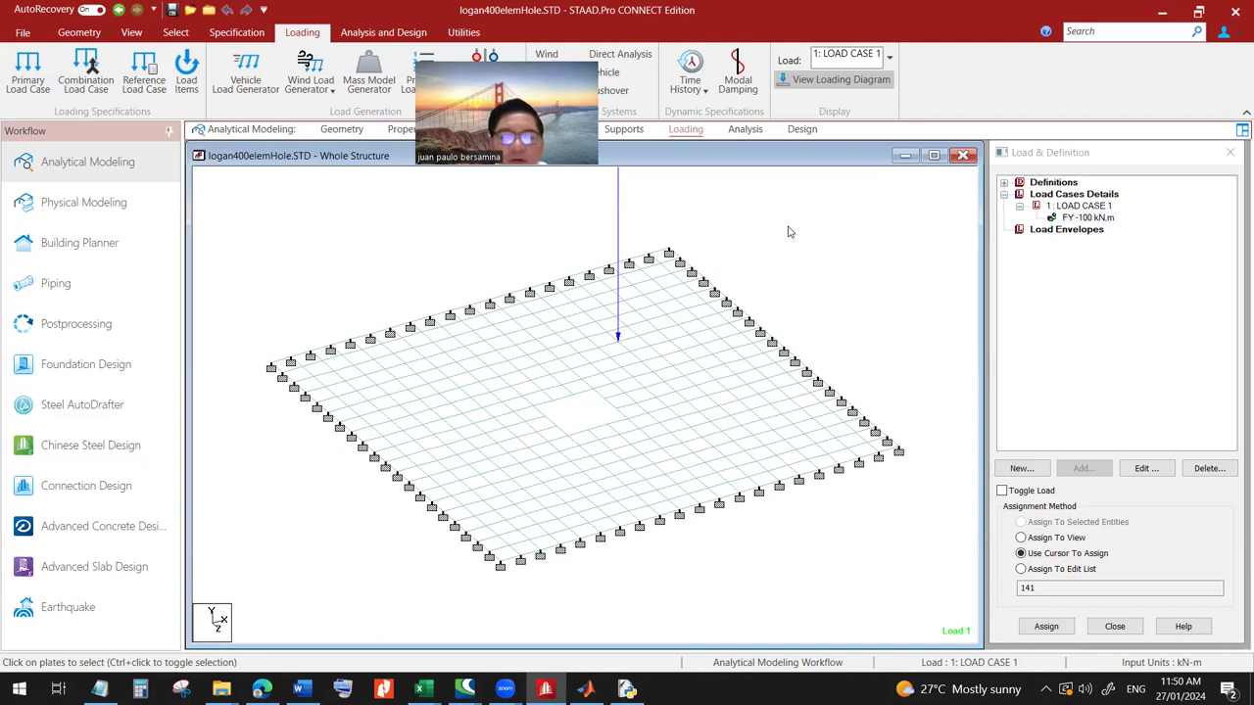
- Return to the geometry page, show the plate in plan view and activate the nodes cursor
left_click(342, 129)
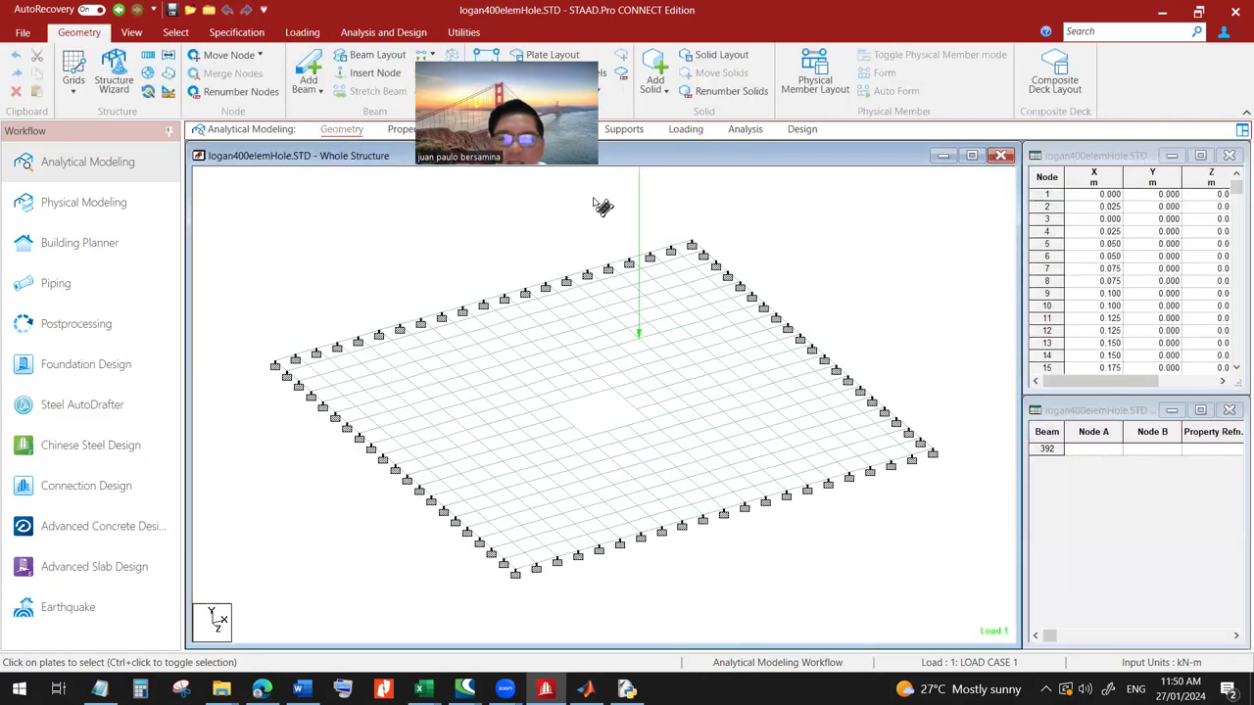
left_click(131, 33)
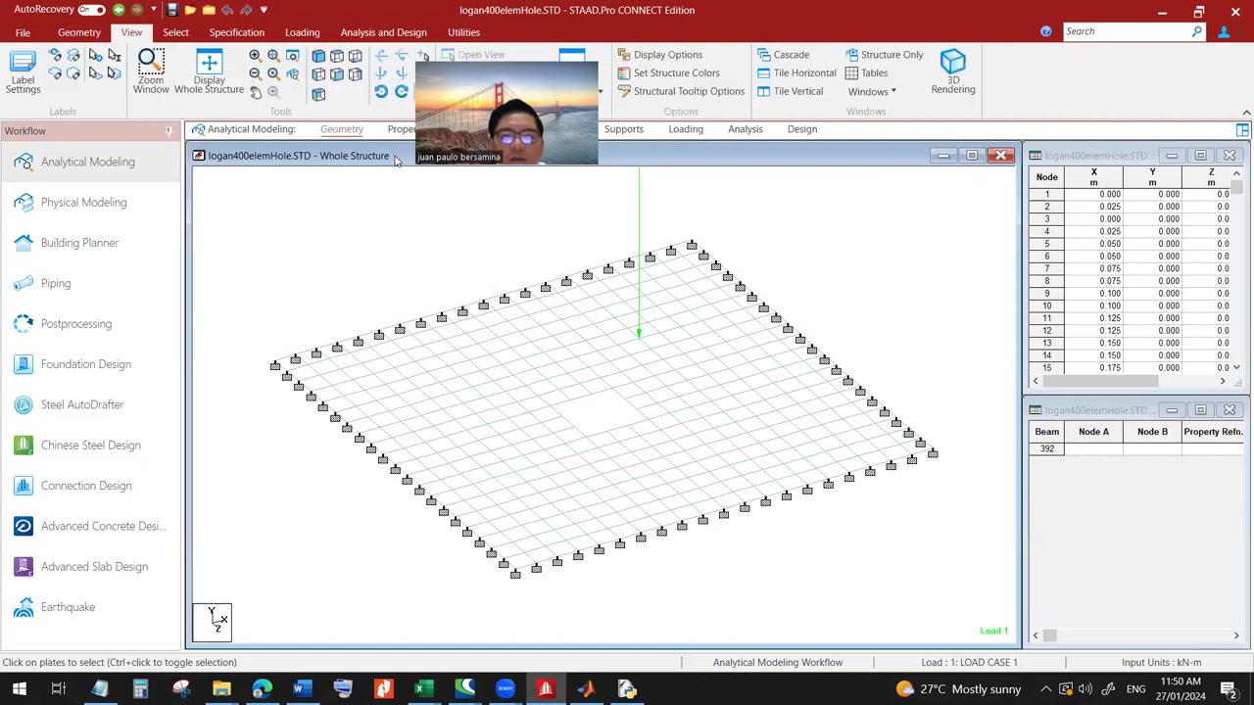
left_click(336, 55)
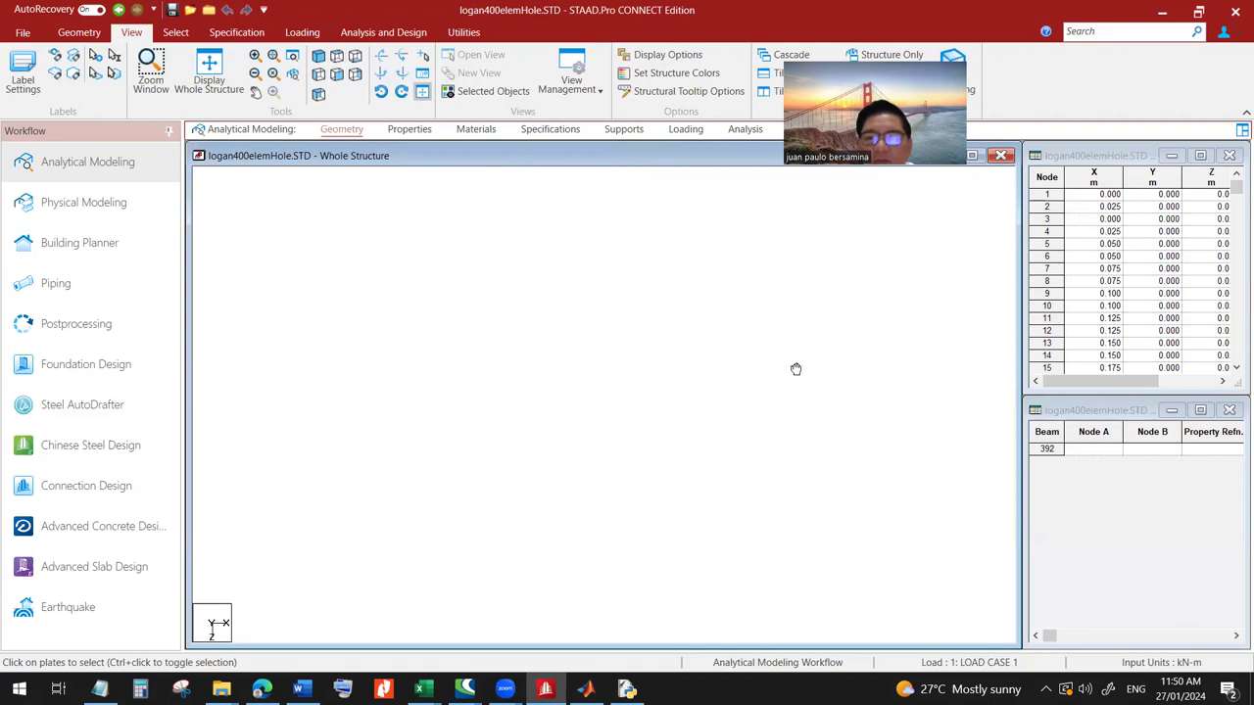
right_click(817, 339)
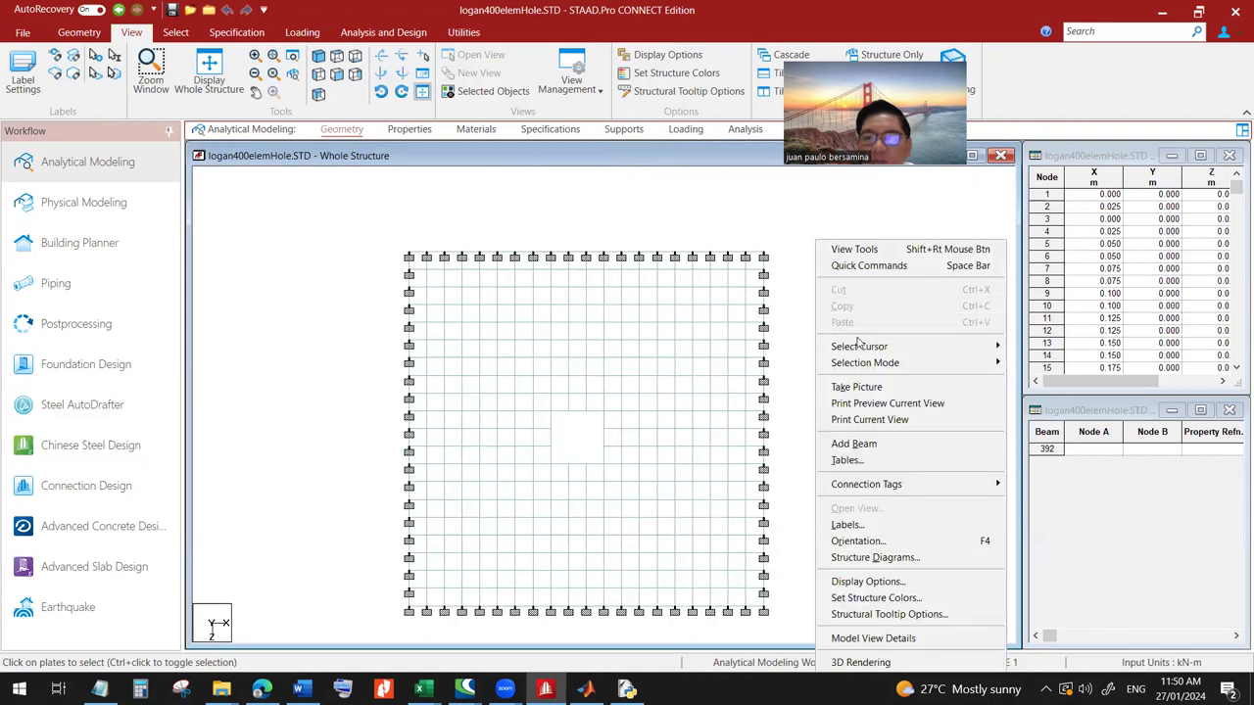
mouse_move(860, 346)
left_click(1054, 349)
- Select all supported nodes along the four outer edges of the plate
left_click_drag(784, 246, 317, 259)
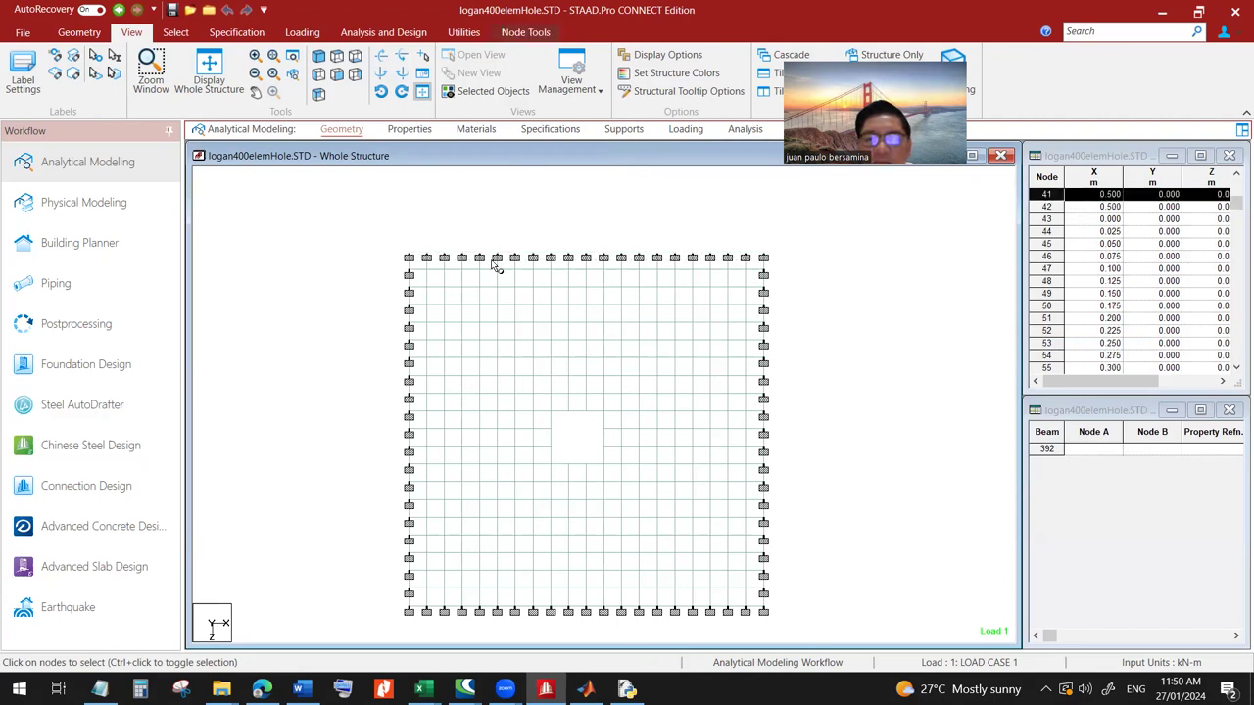
left_click(1048, 194)
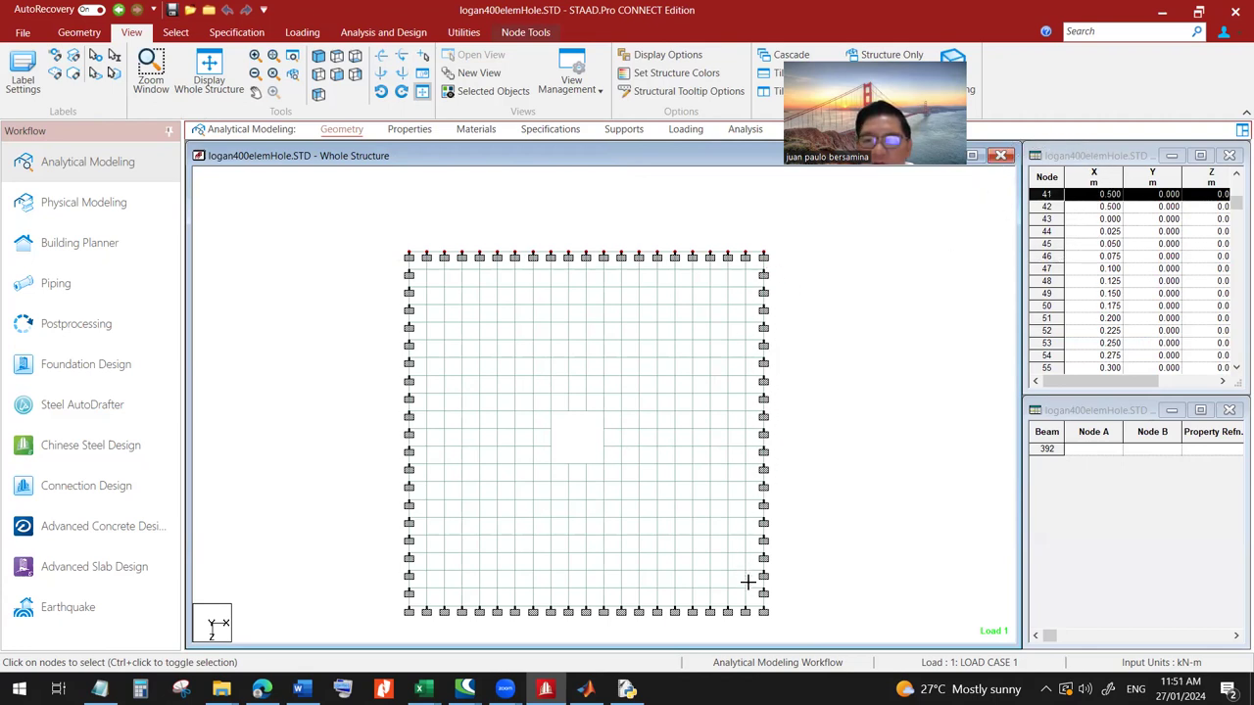
left_click(757, 638)
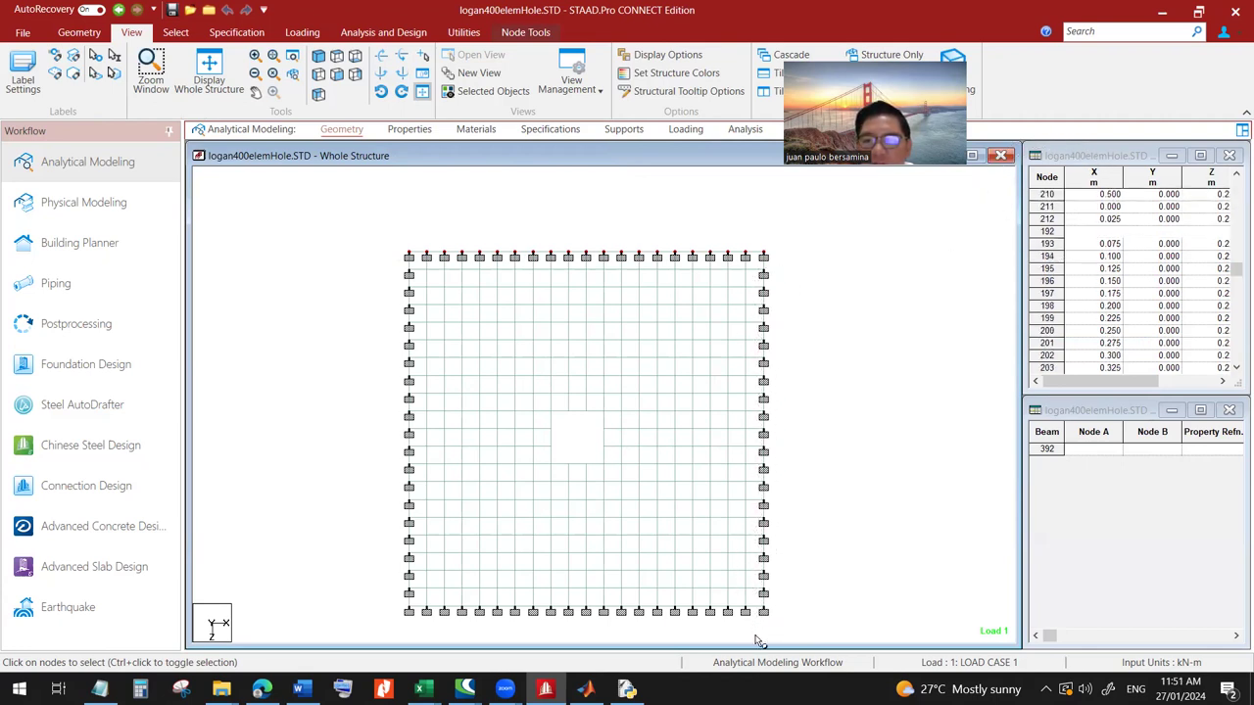
left_click(713, 613)
left_click_drag(753, 629, 382, 604)
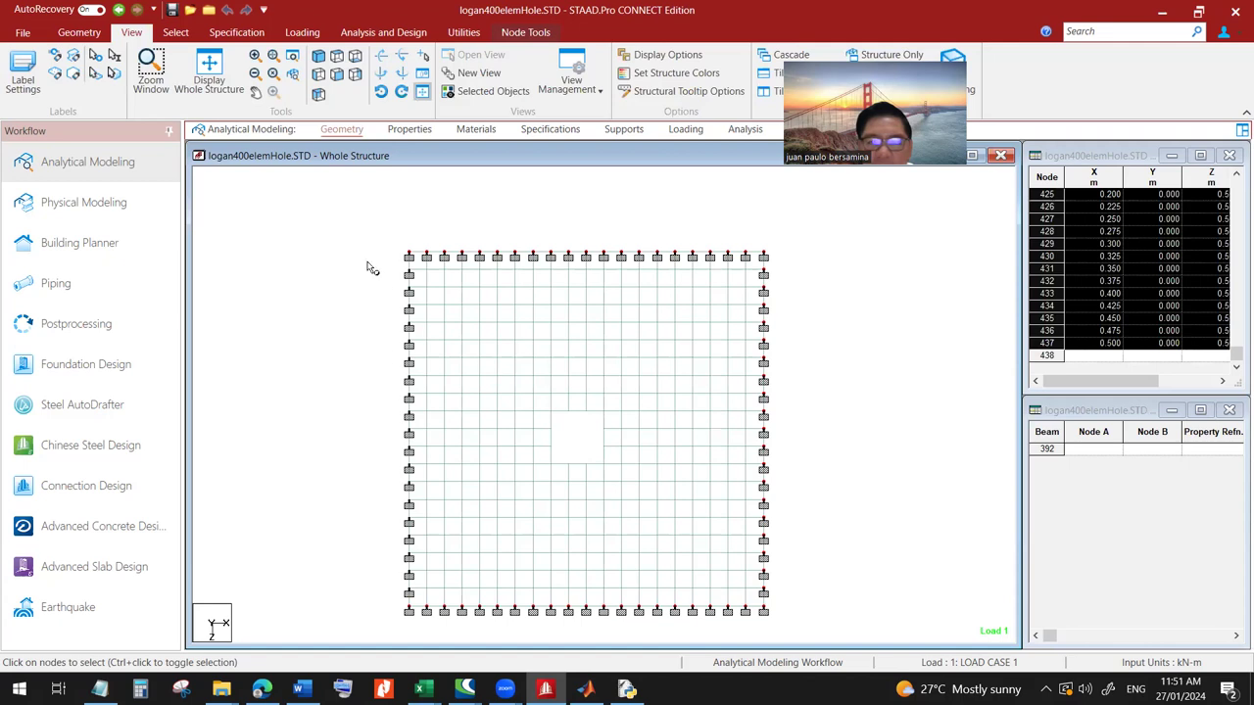
left_click_drag(417, 504, 424, 611)
left_click(424, 612)
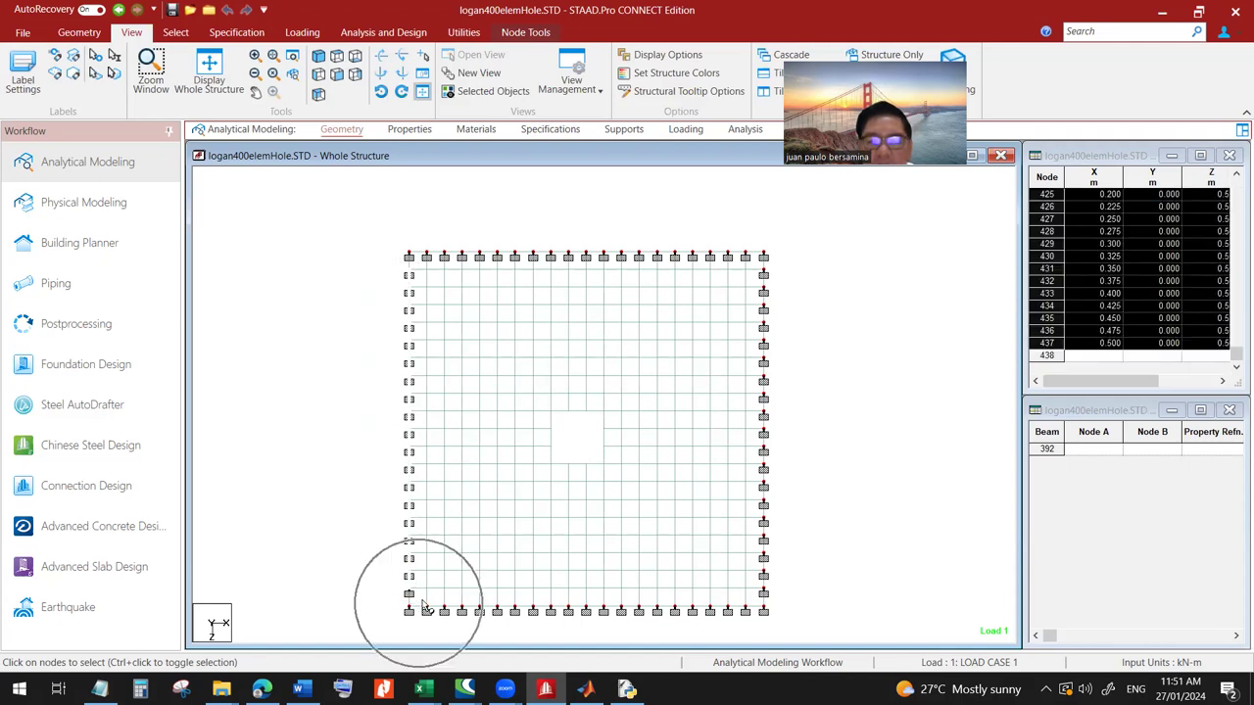
- Copy the selected supported nodes' rows from the node table and paste them into python assistant.xlsx in Excel starting at cell J273
left_click_drag(1237, 354, 1237, 184)
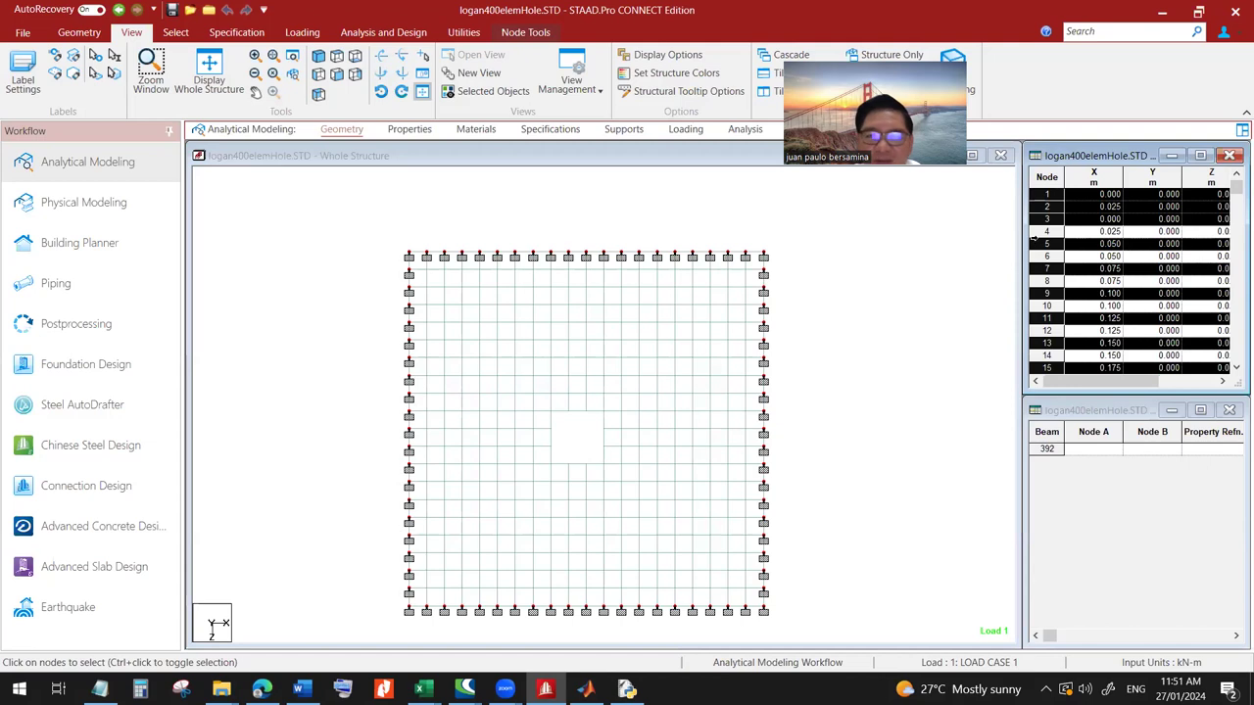
right_click(1033, 206)
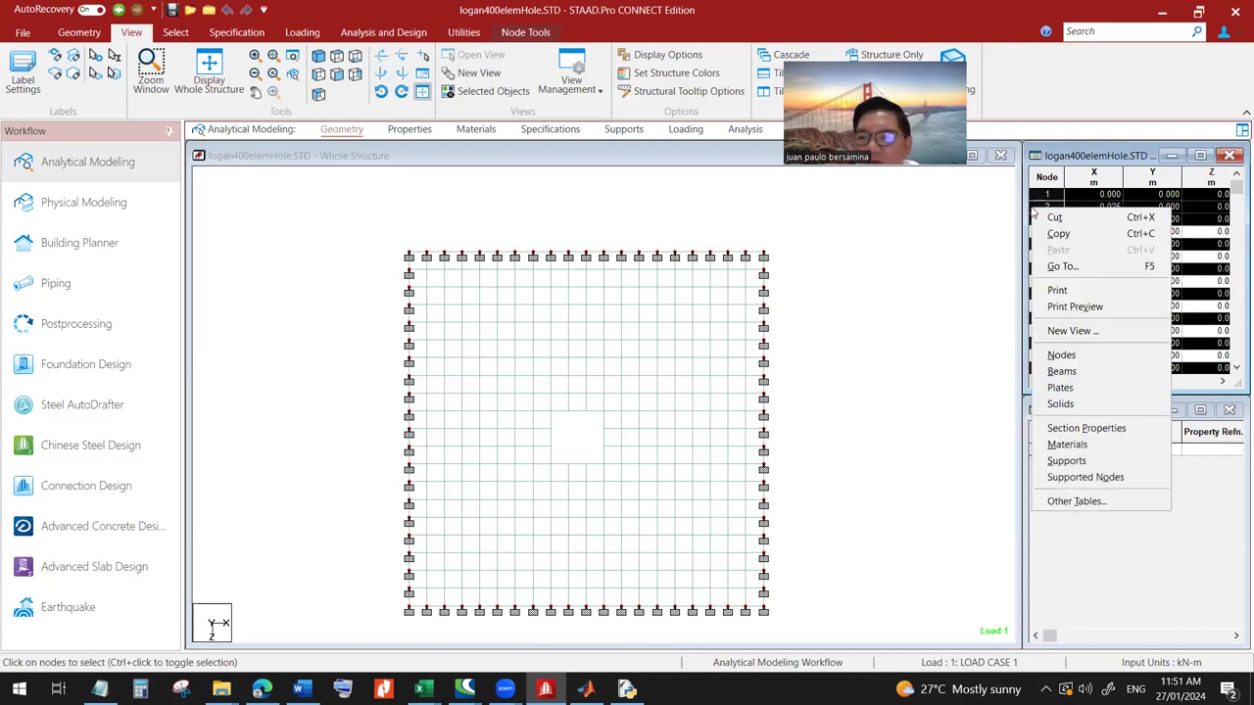
left_click(1056, 234)
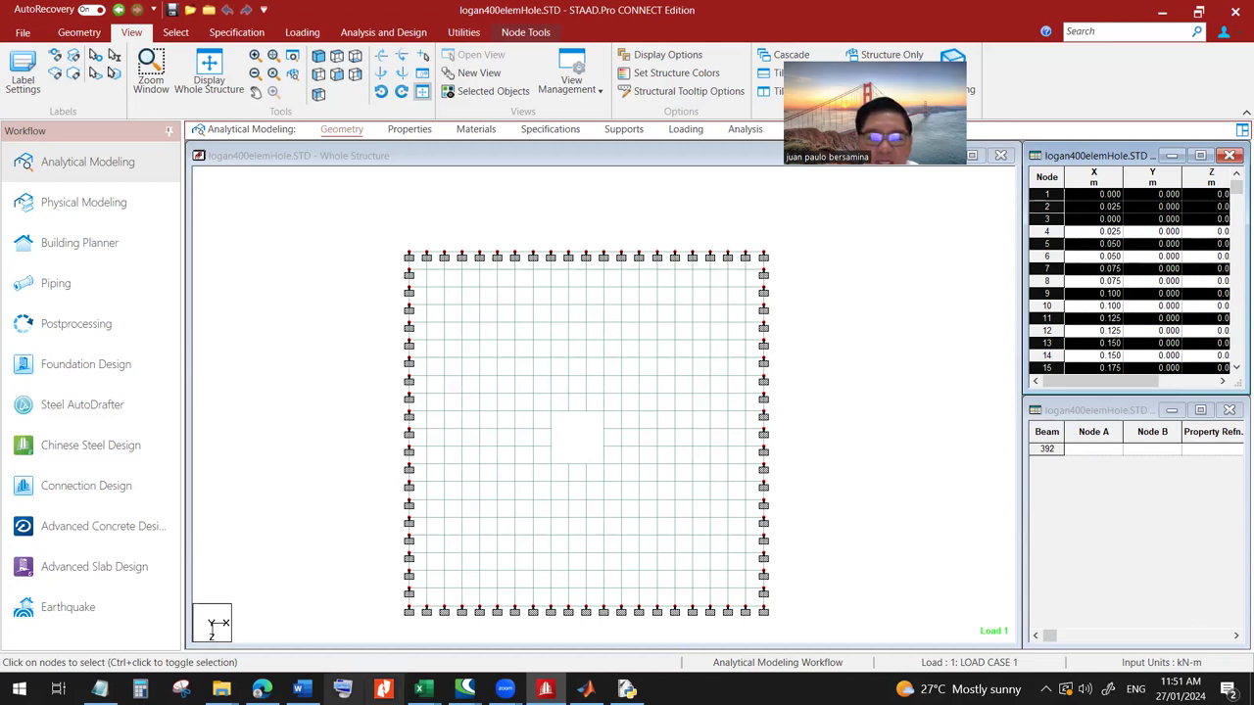
mouse_move(422, 689)
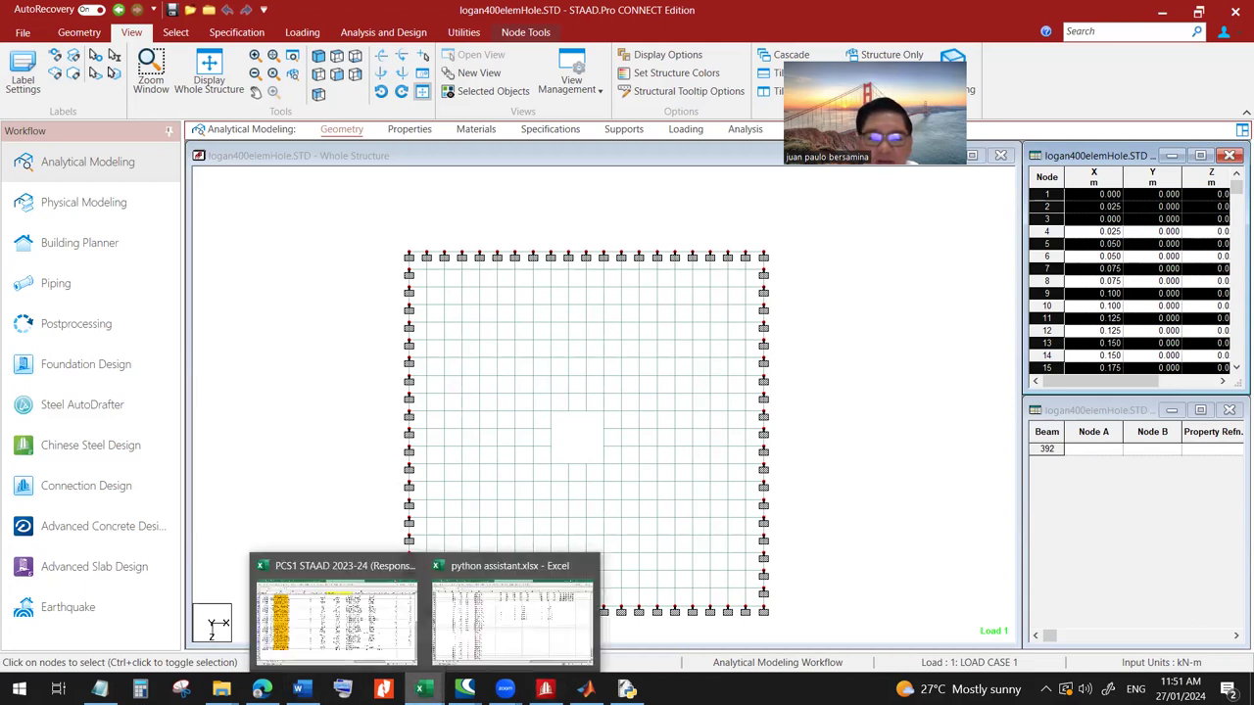
left_click(494, 651)
left_click(563, 366)
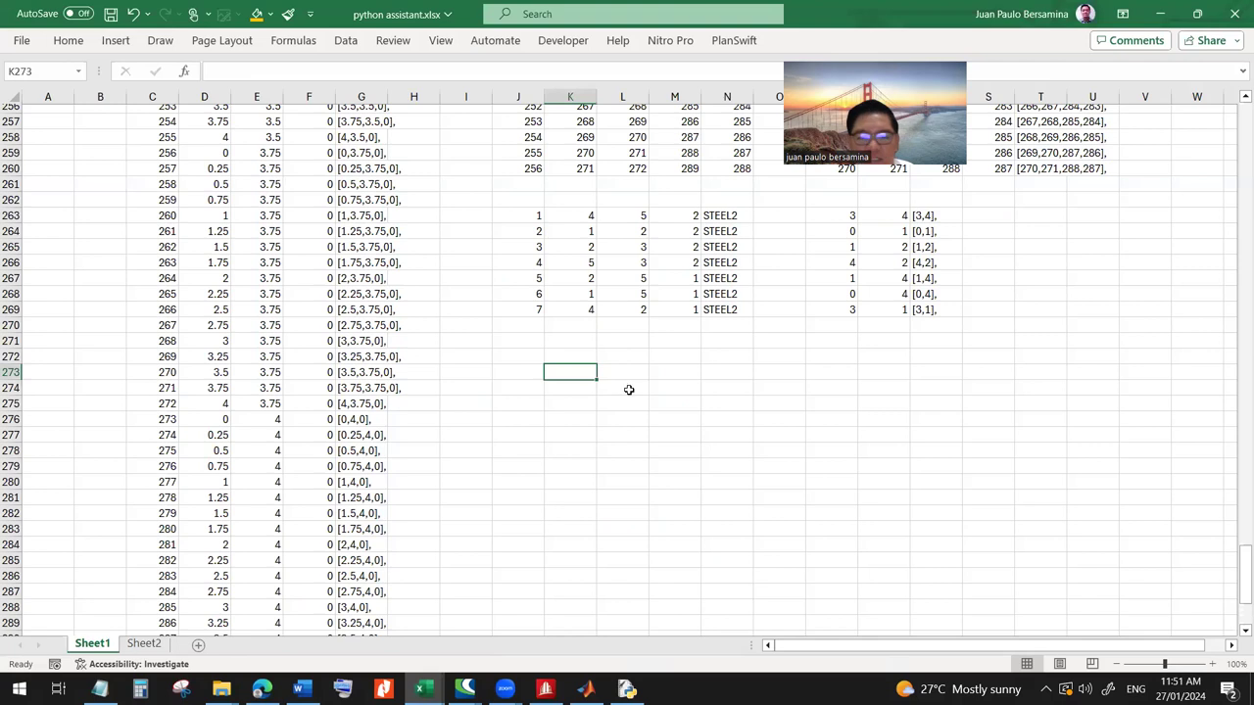
left_click(524, 374)
key("ctrl+v")
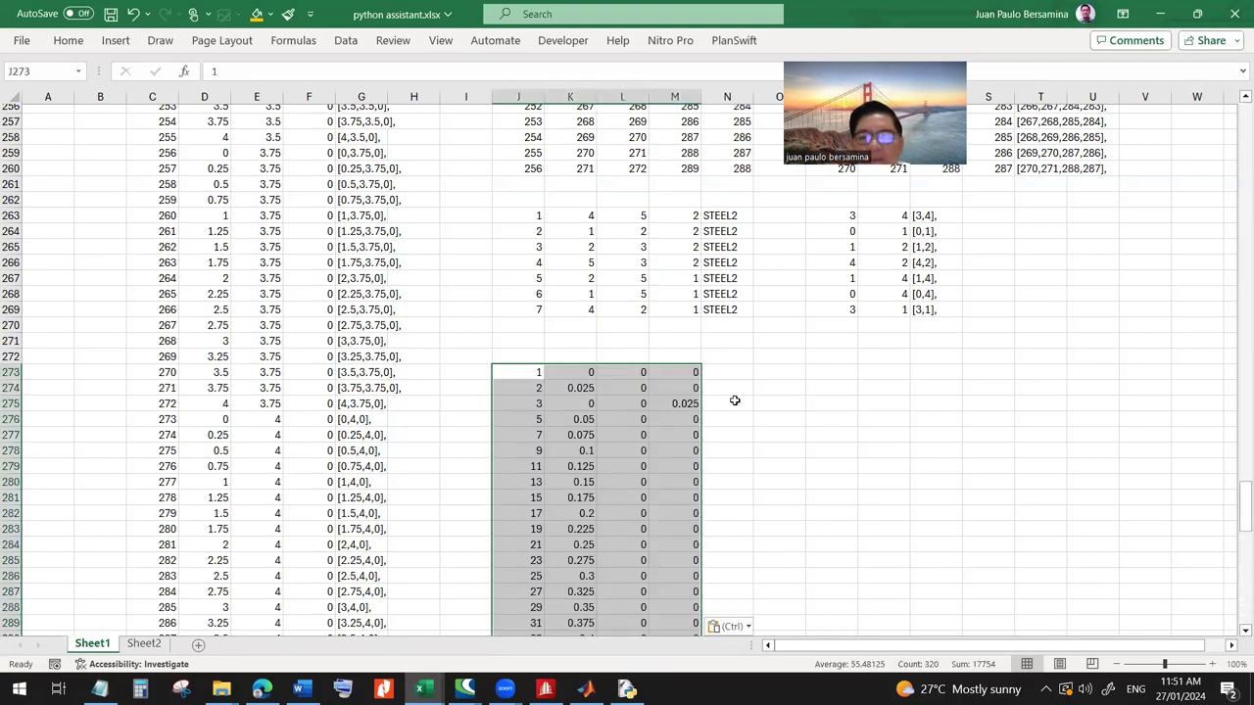
- Review the pasted node numbers in column J and their first coordinate cell, and check them against the supported plate edges in STAAD.Pro
left_click(527, 372)
left_click(536, 389)
left_click(529, 388)
left_click(526, 372)
left_click(526, 389)
left_click(529, 405)
left_click(529, 420)
left_click(530, 434)
left_click(527, 373)
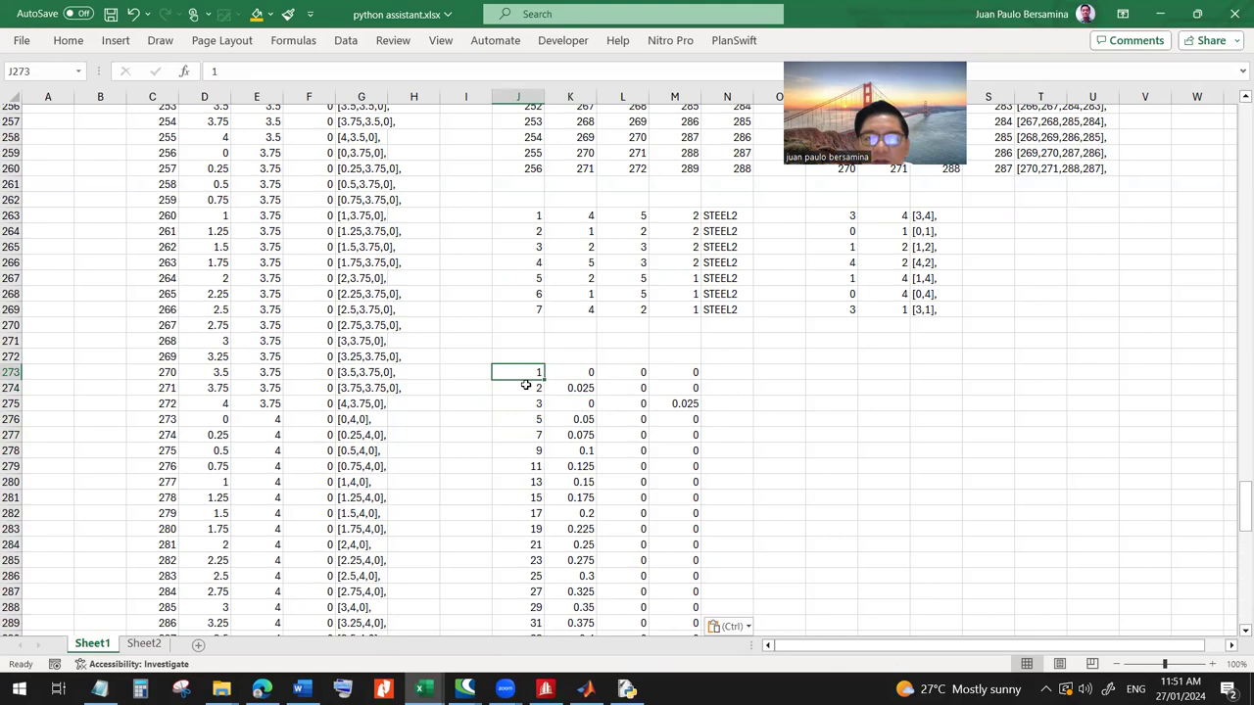
left_click(525, 390)
left_click(526, 406)
left_click(530, 420)
left_click(531, 373)
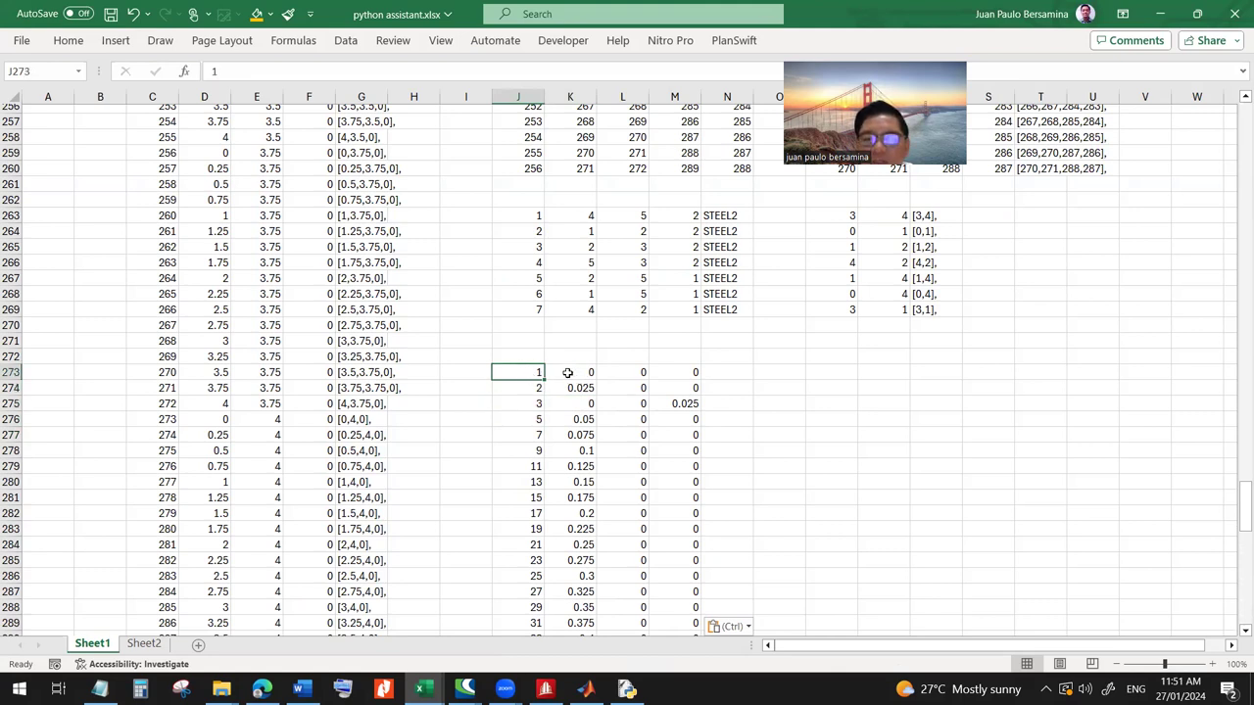
left_click(567, 373)
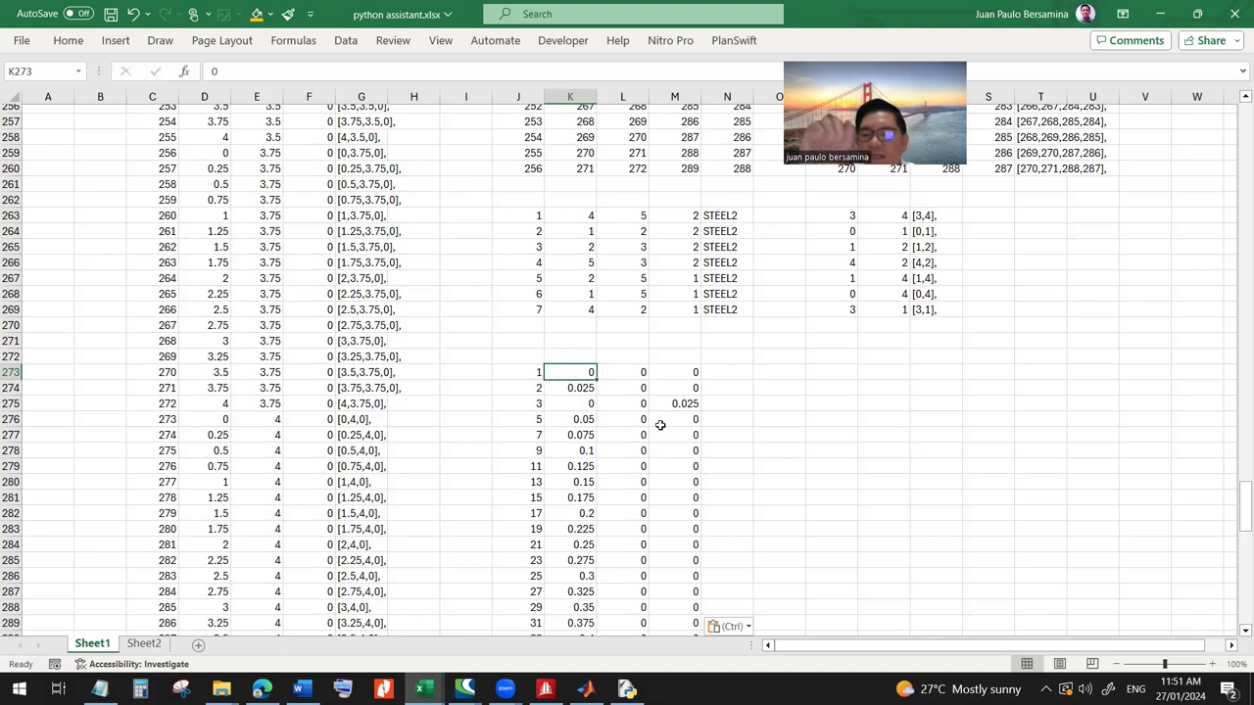
left_click(586, 689)
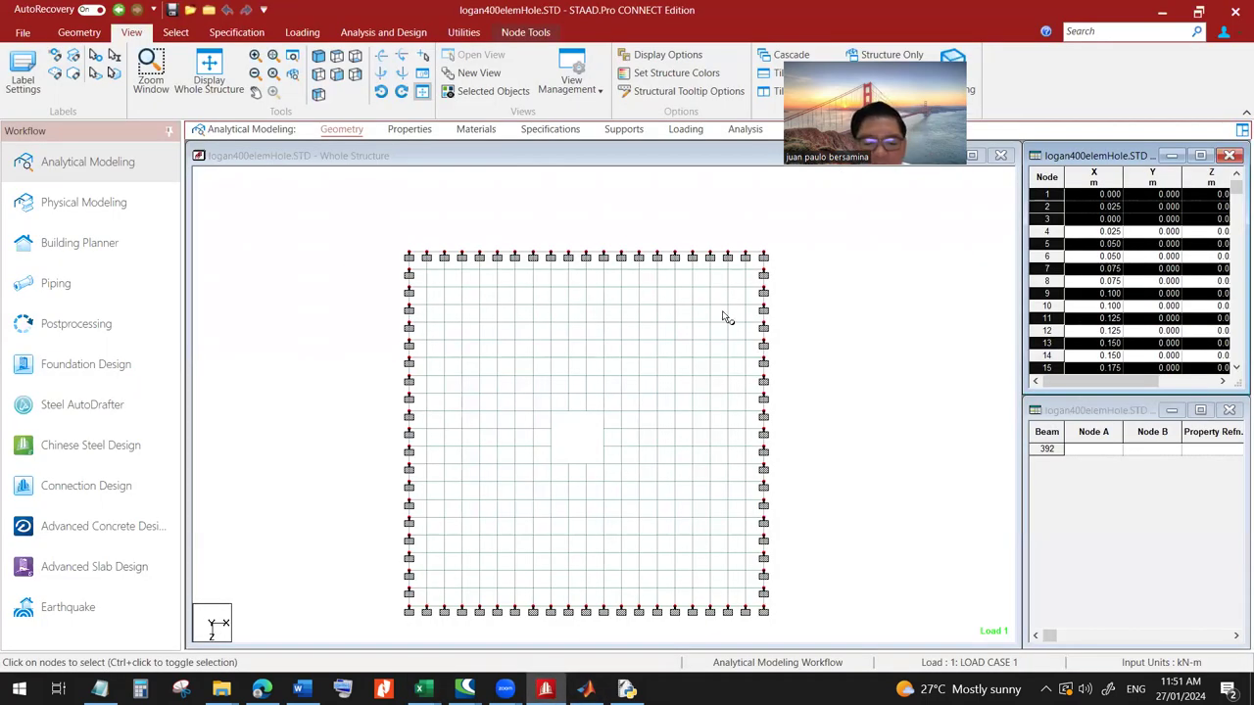
key("alt")
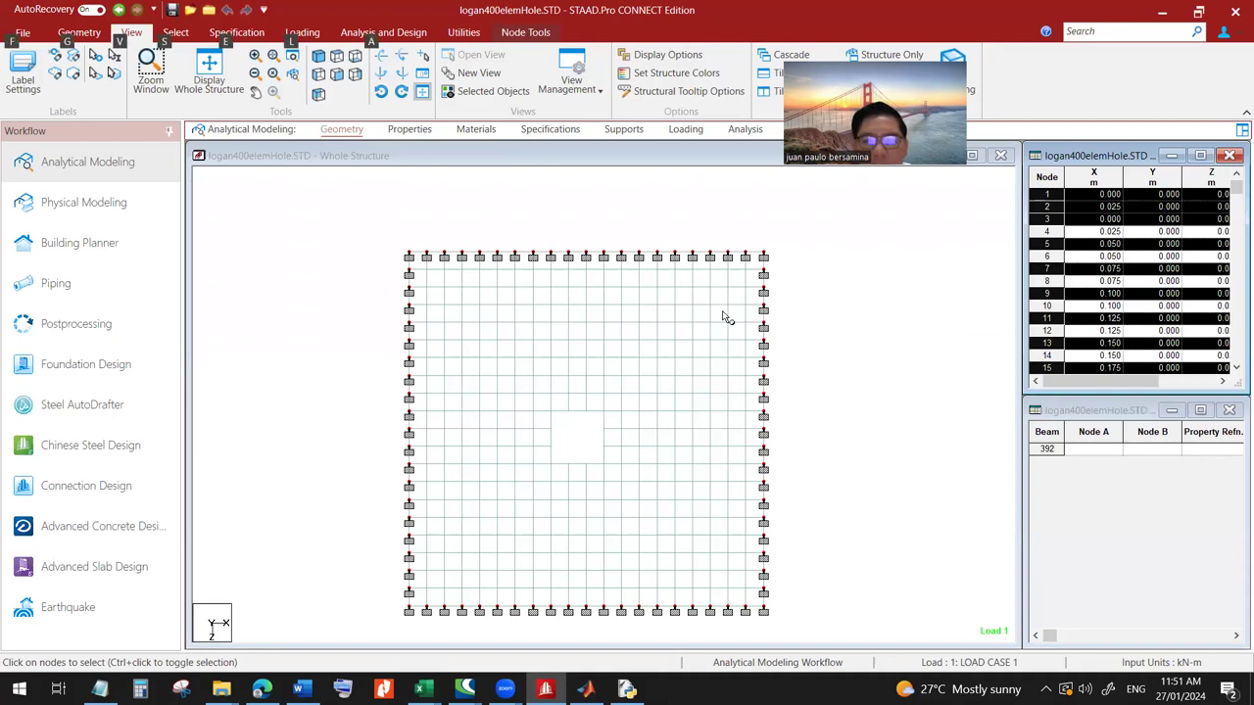
key("alt+Tab")
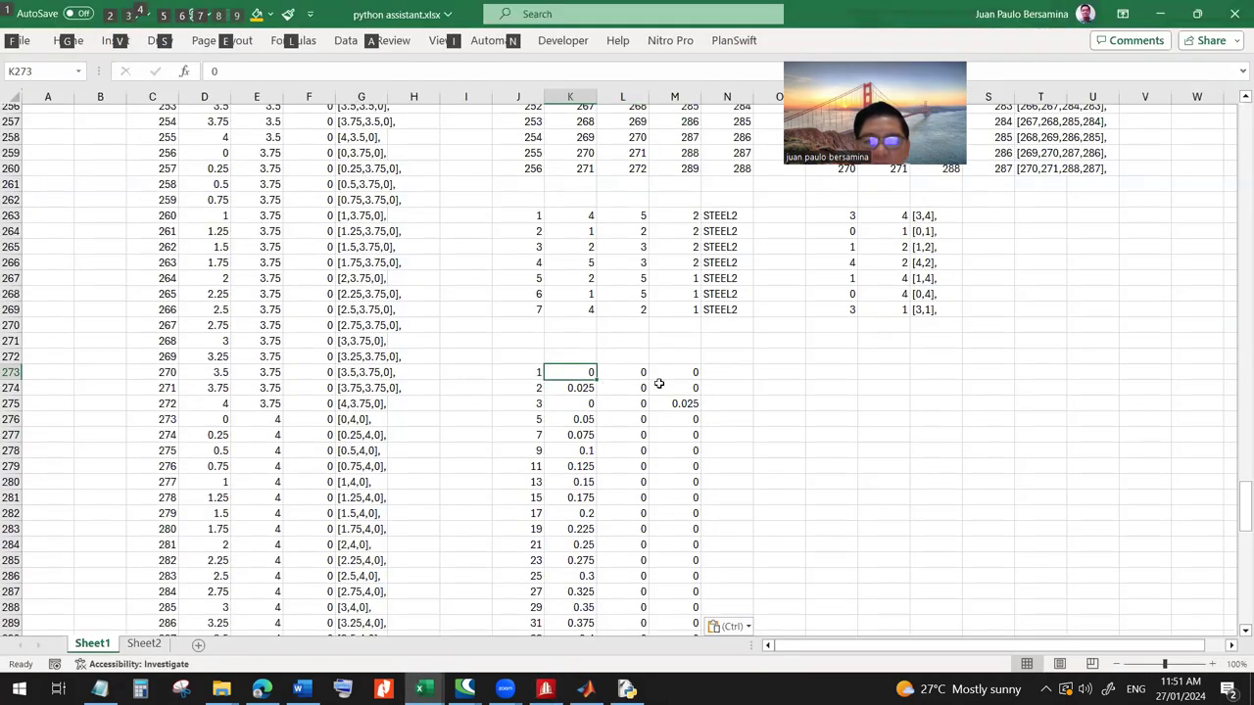
- Replace the first node's X coordinate in K273 with the formula =J273*3-3
key("Escape")
type("=")
left_click(526, 374)
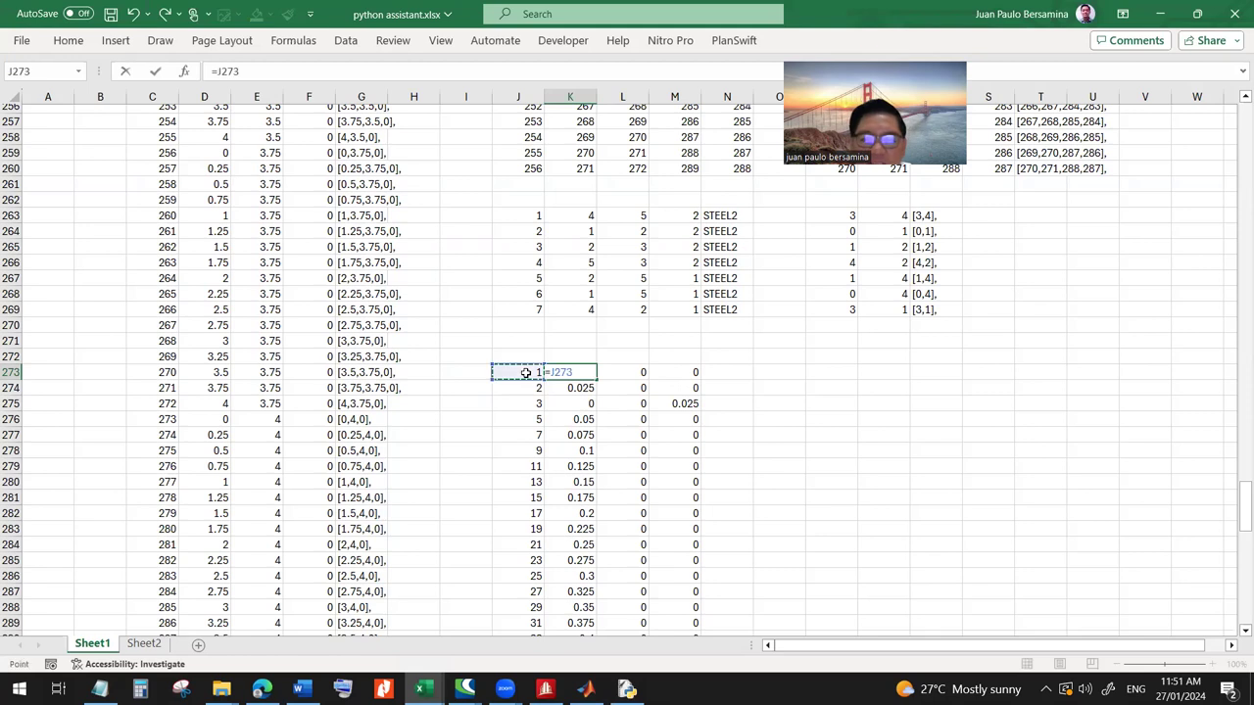
type("*")
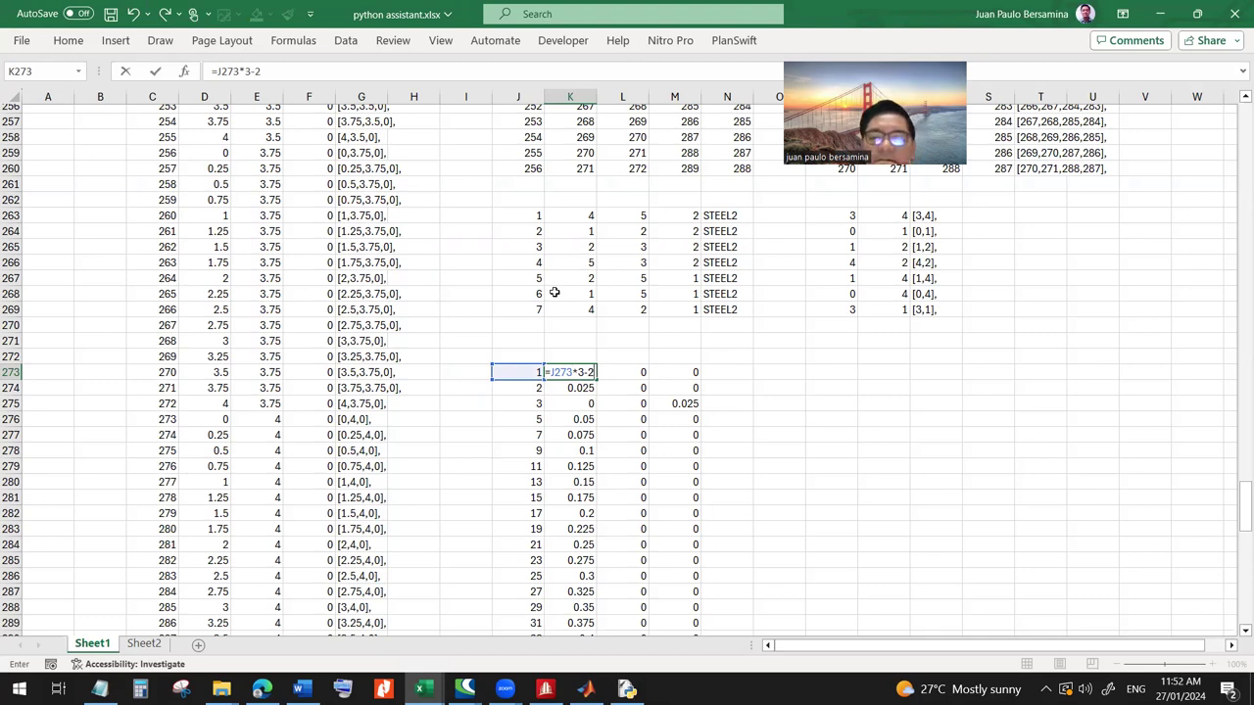
key("BackSpace")
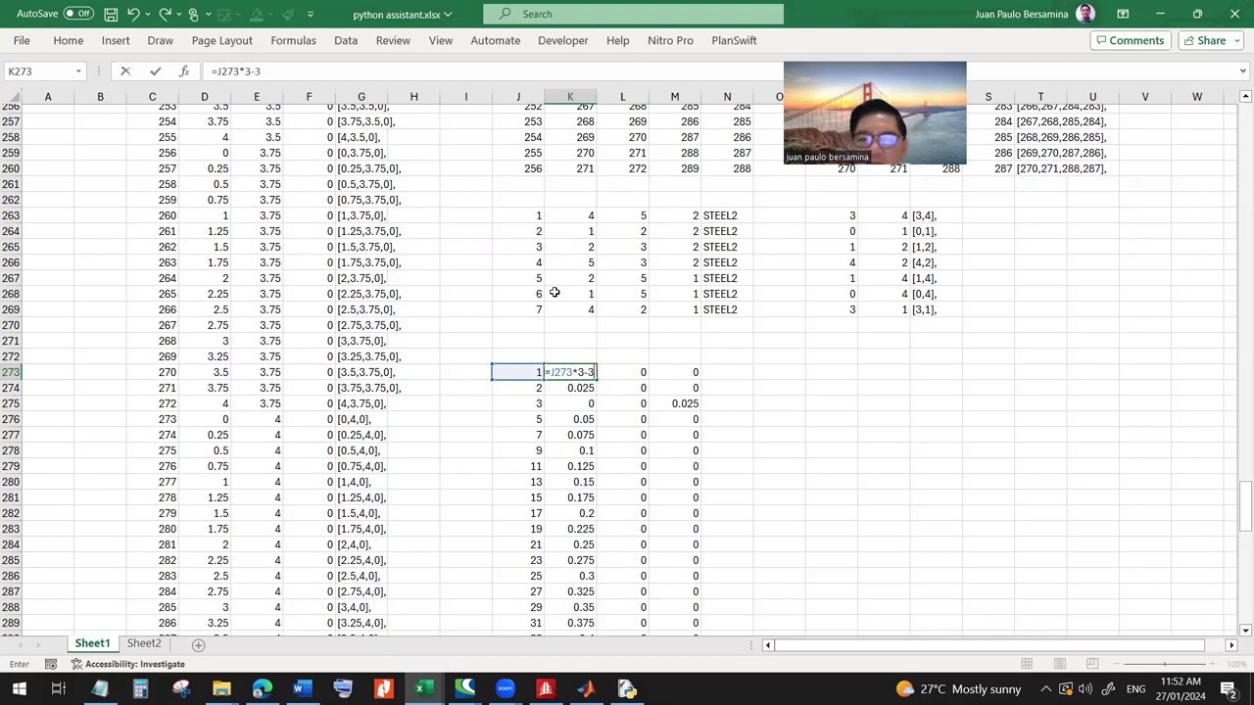
key("Return")
- Fill the K273 formula across to M273 and change L273 to =J273*3-2
left_click(569, 372)
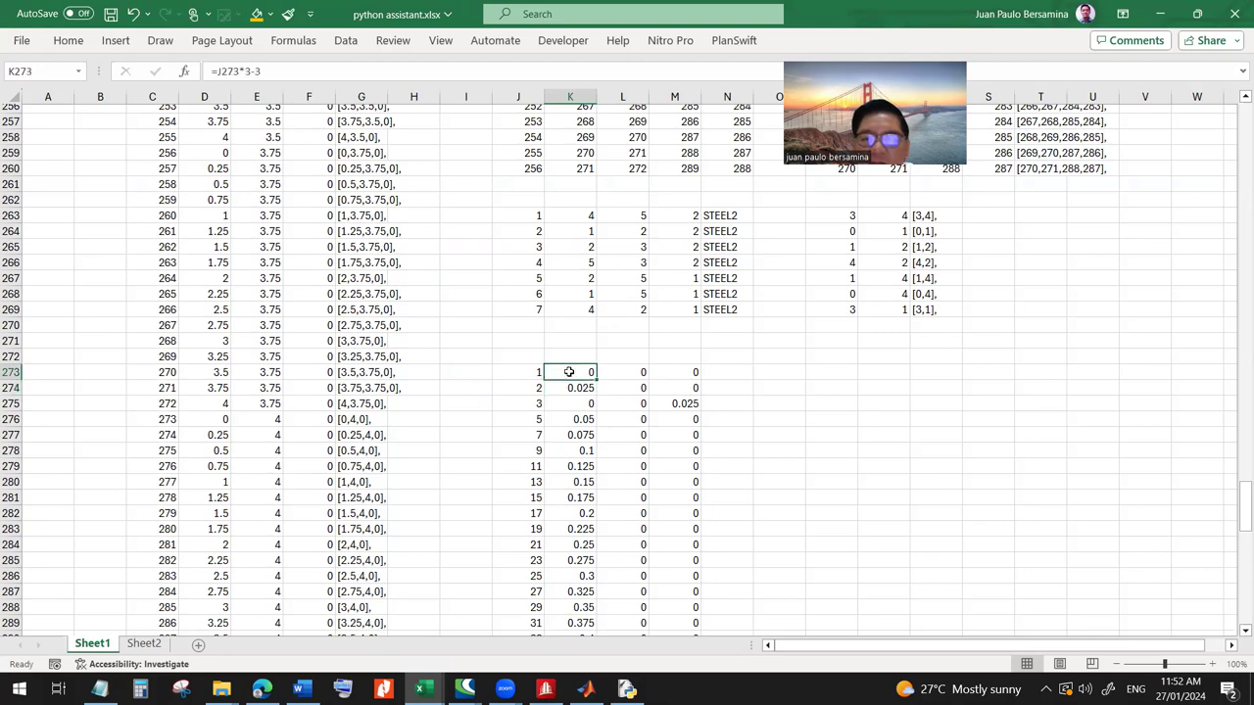
left_click_drag(592, 378, 700, 376)
left_click(627, 372)
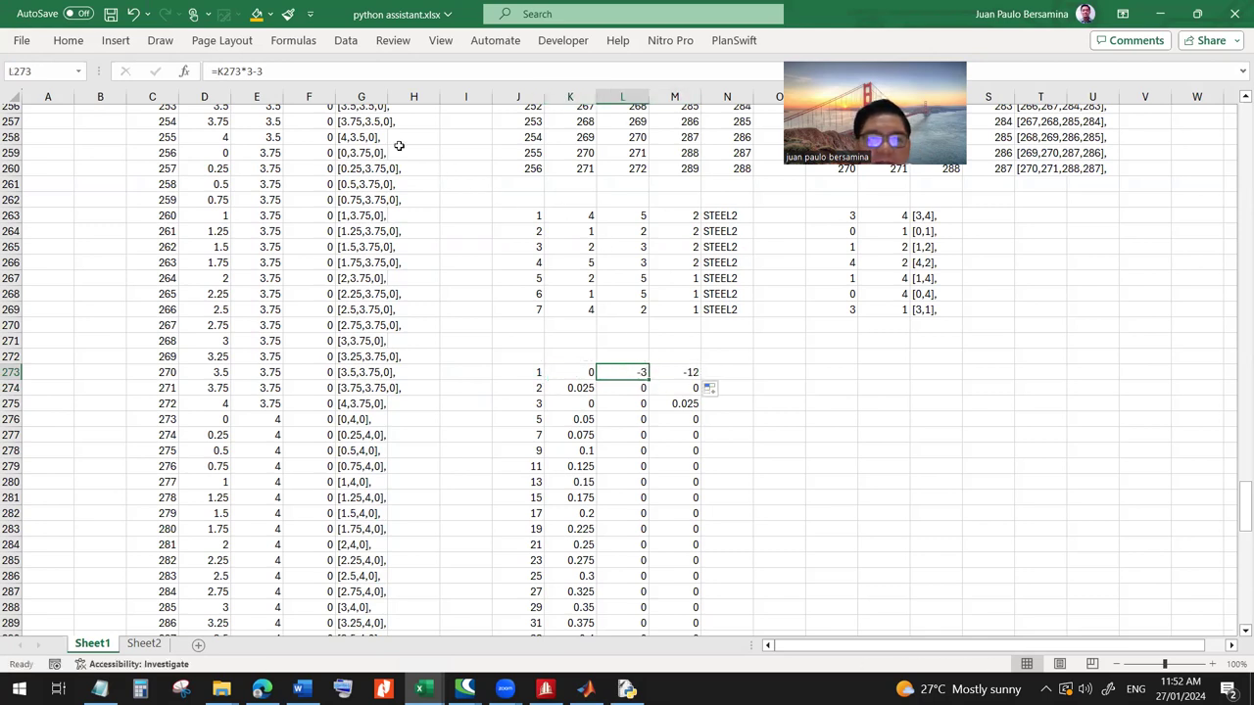
double_click(226, 70)
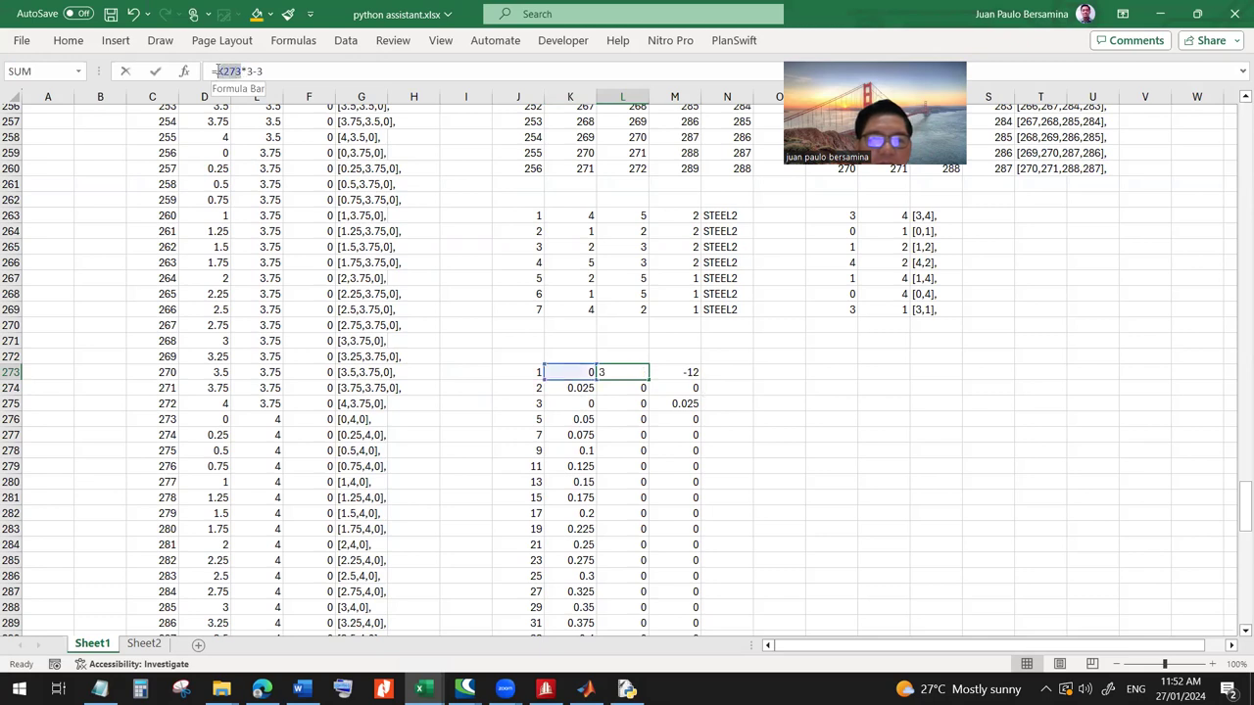
left_click(534, 372)
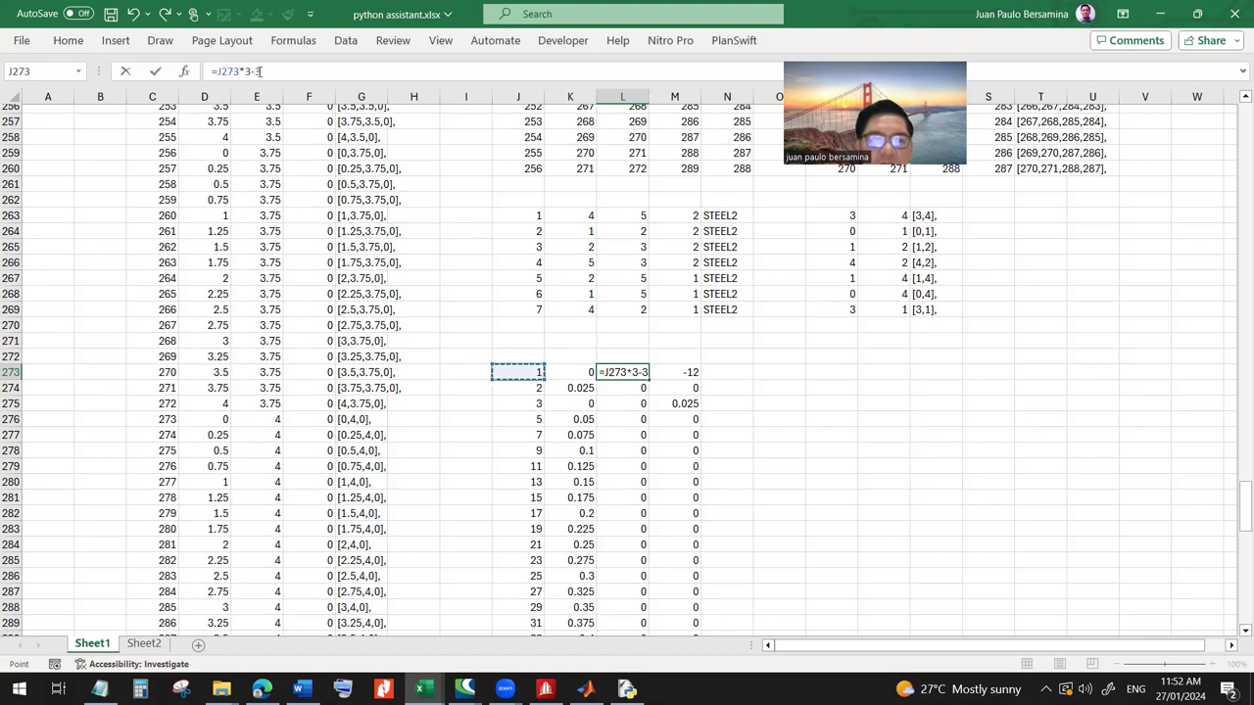
left_click(271, 70)
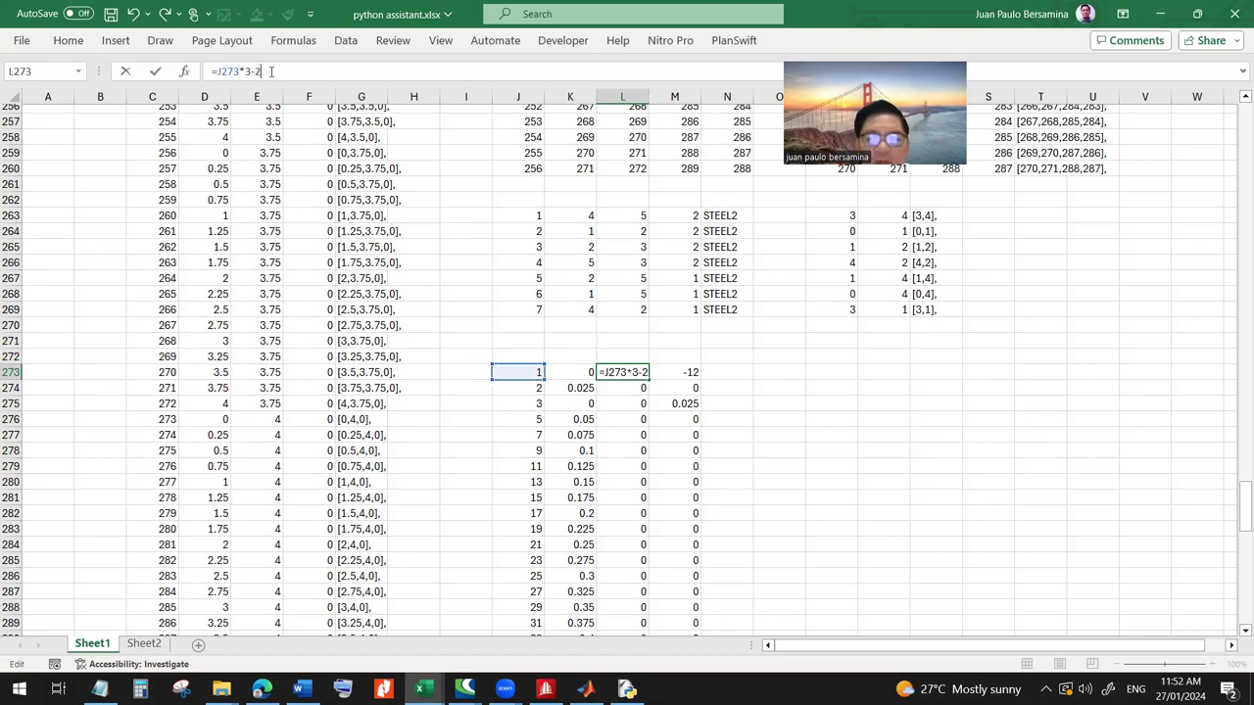
key("Return")
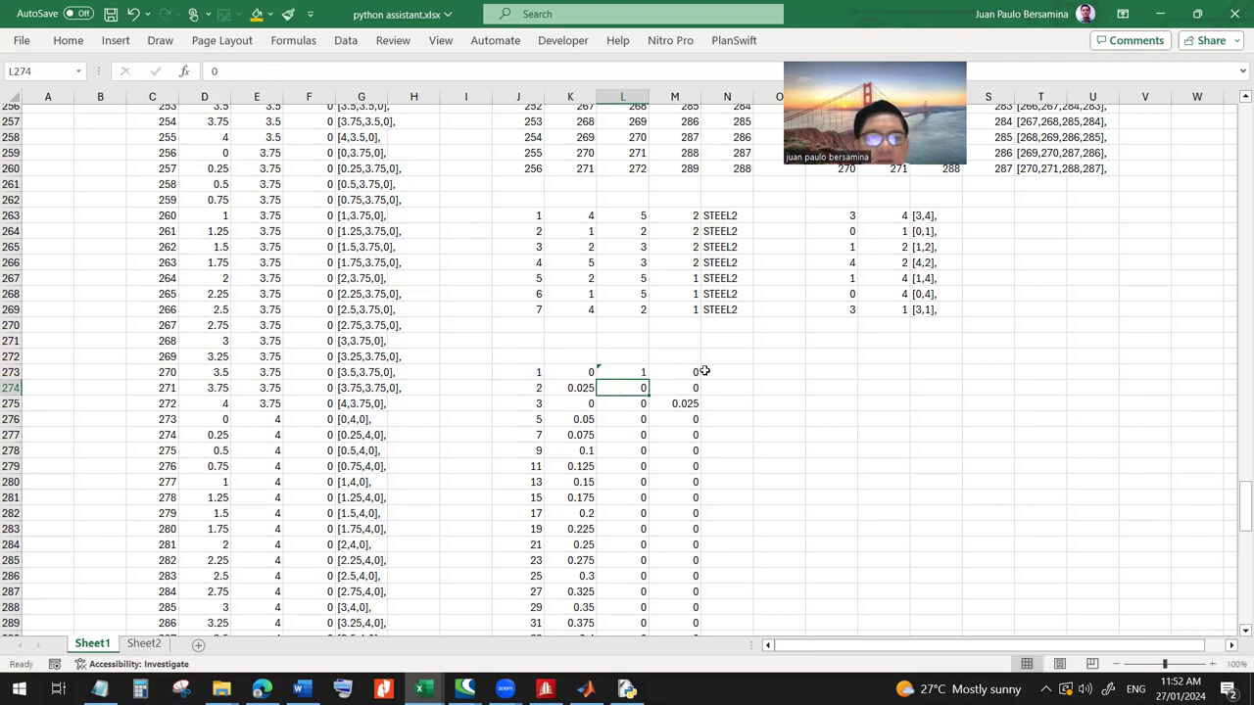
- Change the formula in M273 to =J273*3-1
key("Up")
key("Right")
left_click_drag(216, 70, 238, 71)
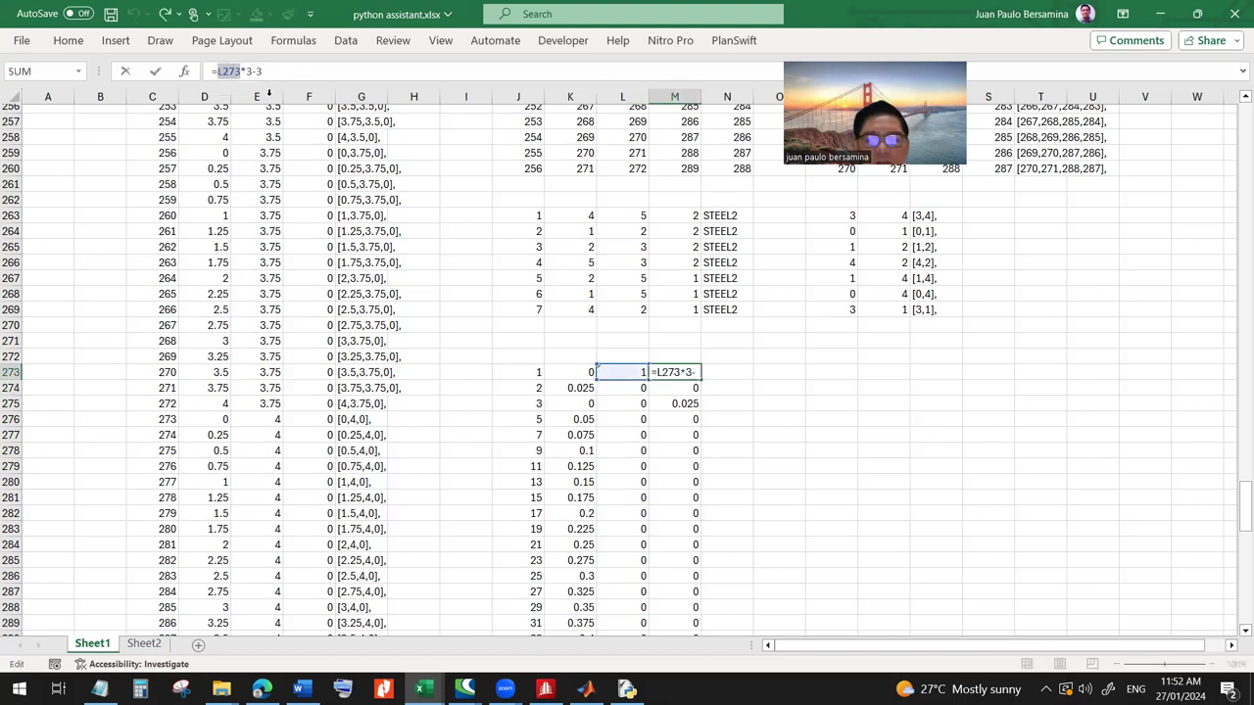
left_click(535, 374)
left_click(260, 70)
key("BackSpace")
type("1")
key("Return")
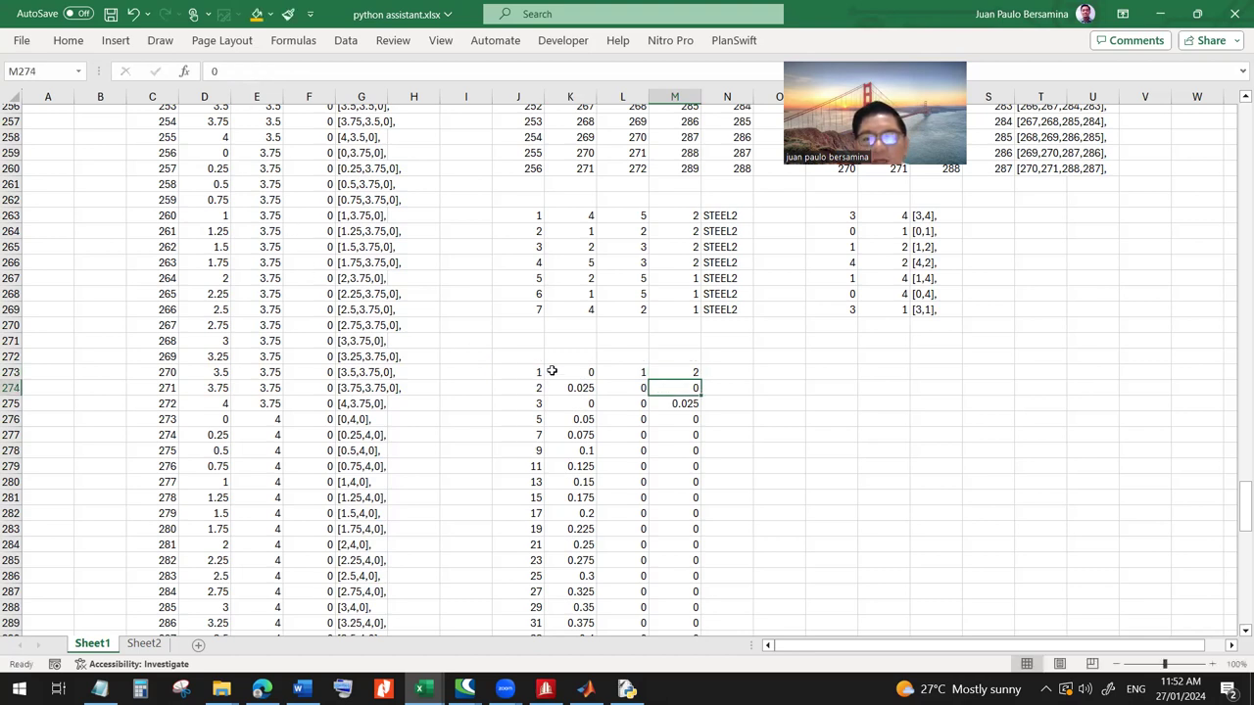
- Copy the three formulas in K273:M273 down over the remaining coordinate rows through row 352
left_click(537, 372)
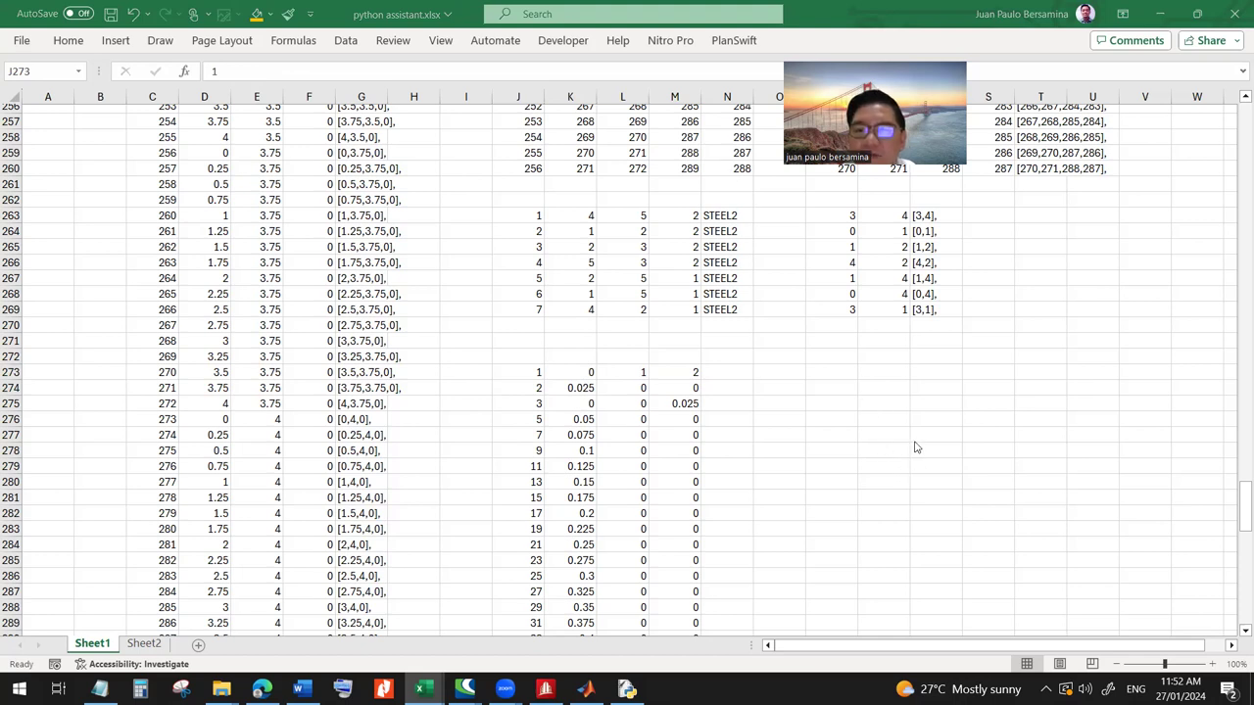
left_click(588, 376)
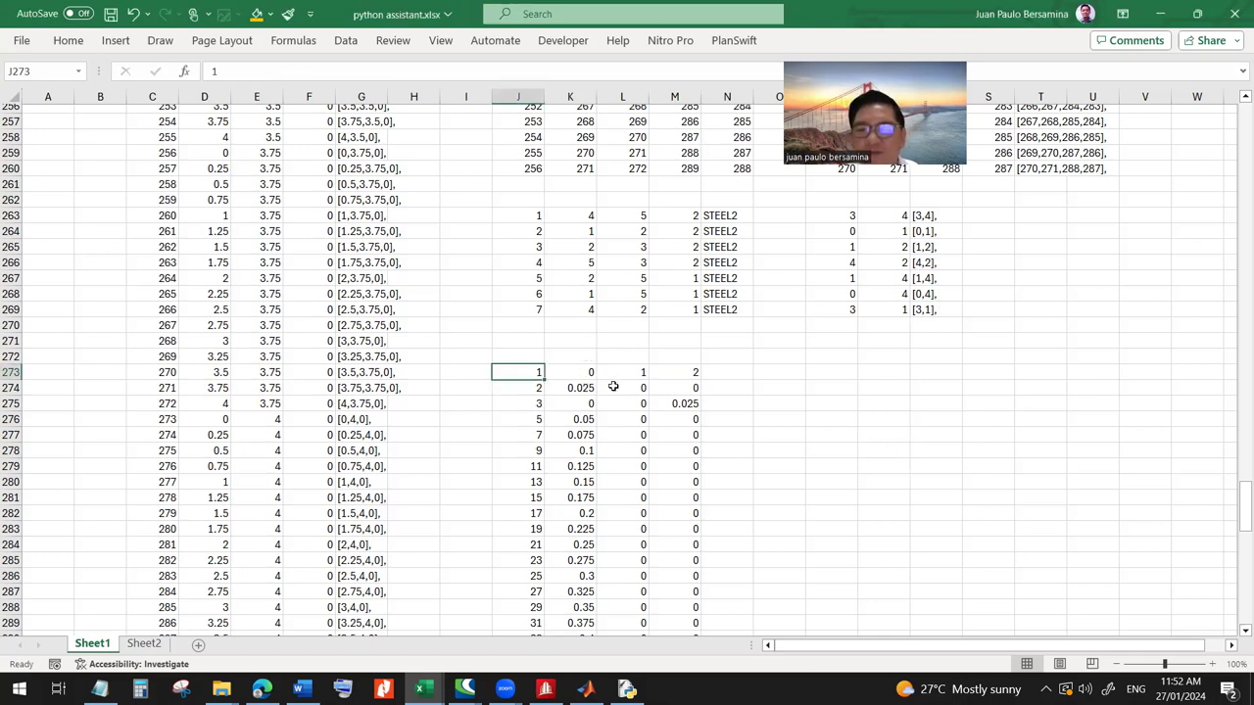
left_click(583, 379)
left_click(676, 378, "shift")
key("ctrl+c")
key("Down")
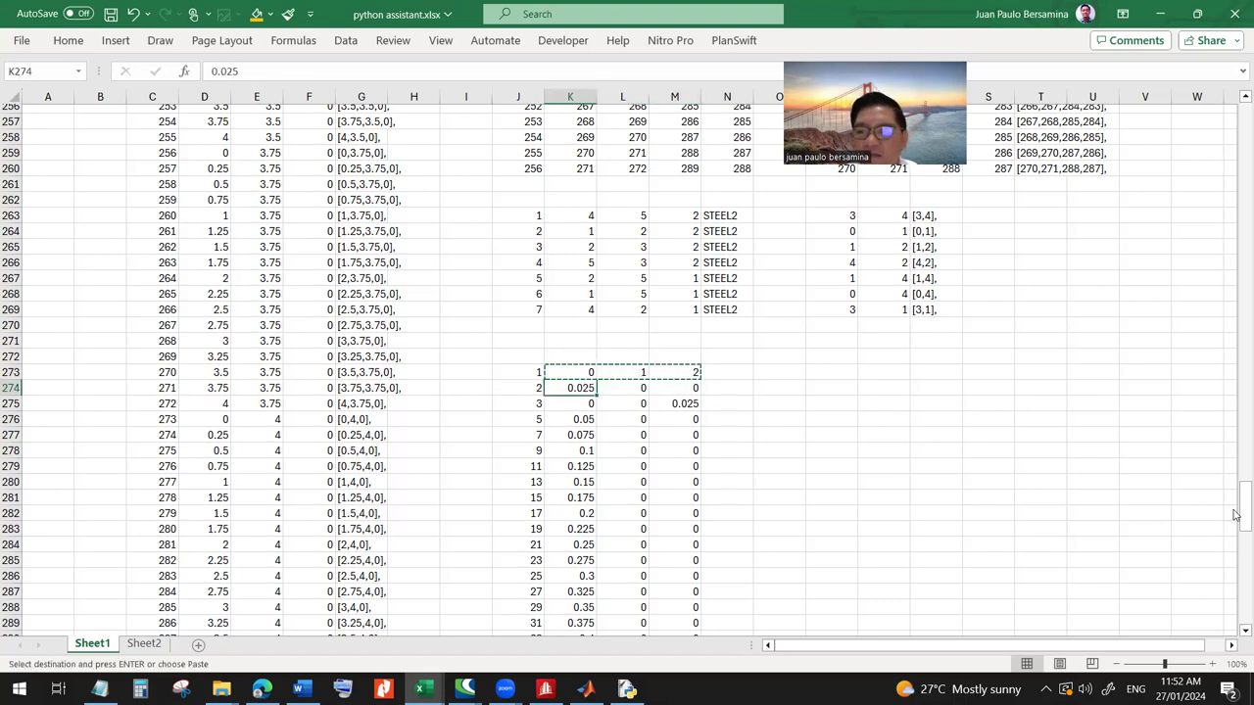
left_click_drag(1244, 508, 1244, 599)
scroll(774, 588, "down", 2)
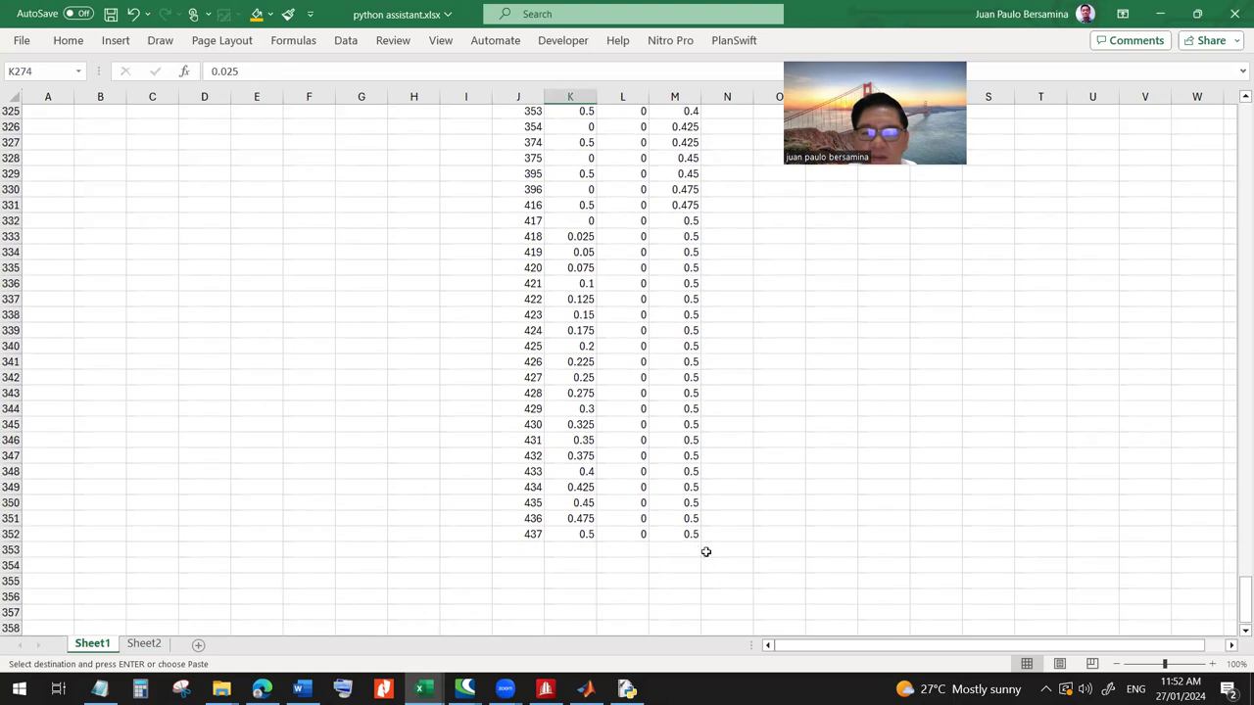
left_click(705, 537, "shift")
key("Return")
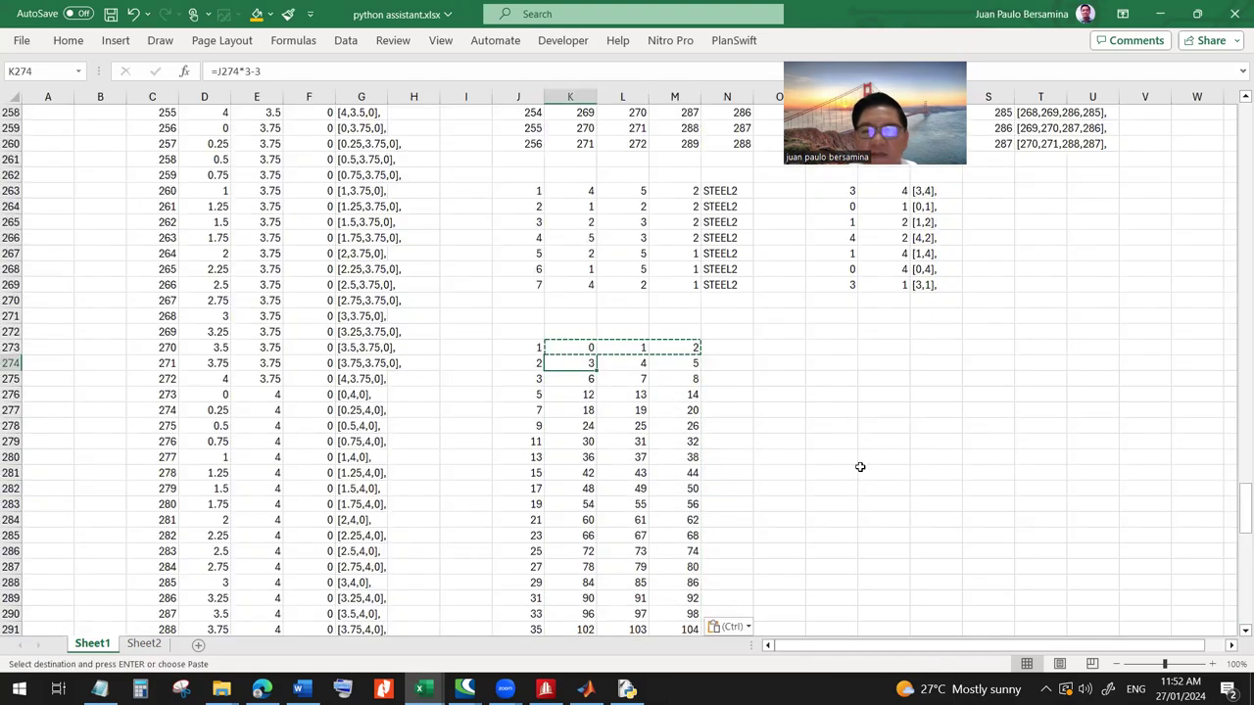
left_click(780, 412)
key("Escape")
- Copy the bracketed array-entry formula from G208 into N273 beside the first supported node's row
scroll(304, 415, "up", 15)
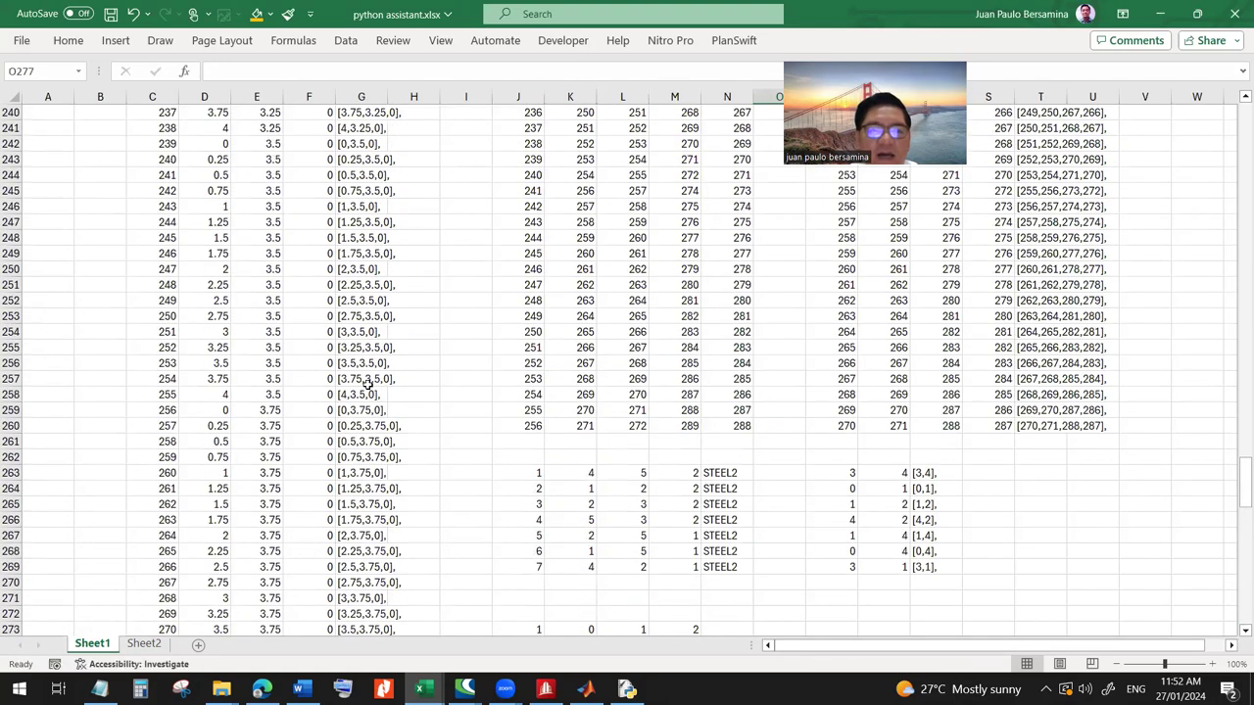
scroll(318, 181, "up", 2)
left_click(352, 128)
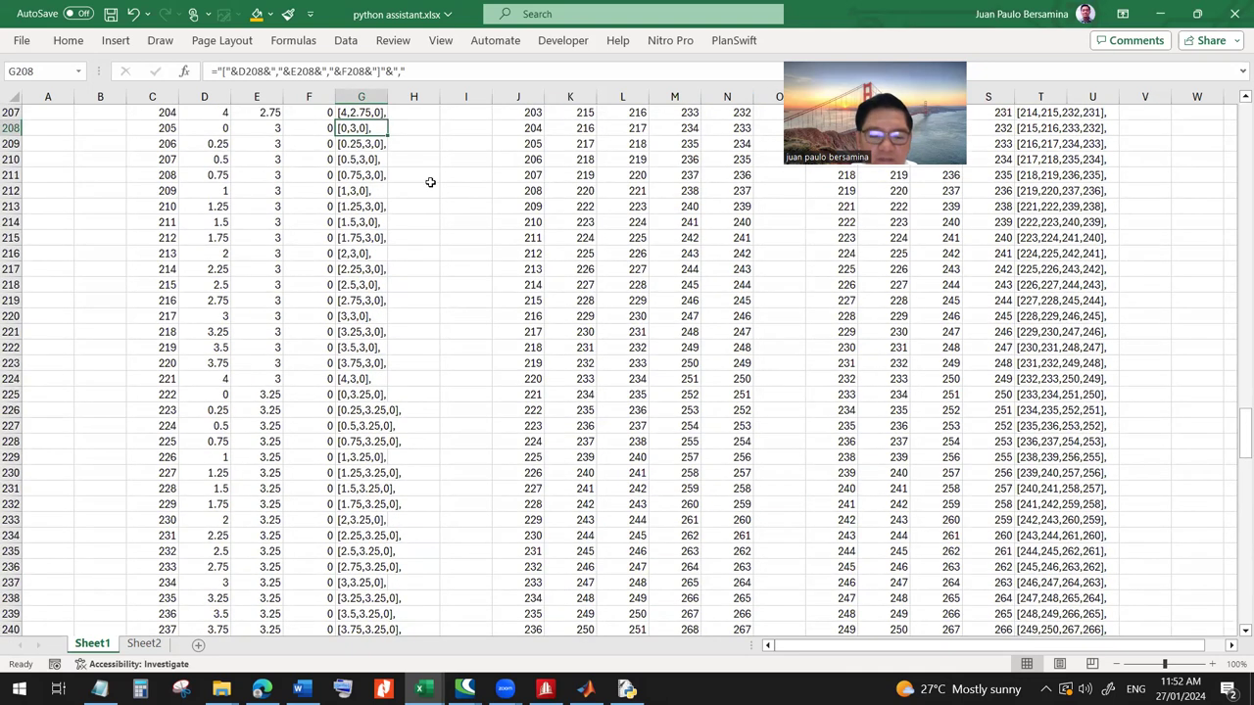
key("ctrl+c")
scroll(603, 367, "down", 15)
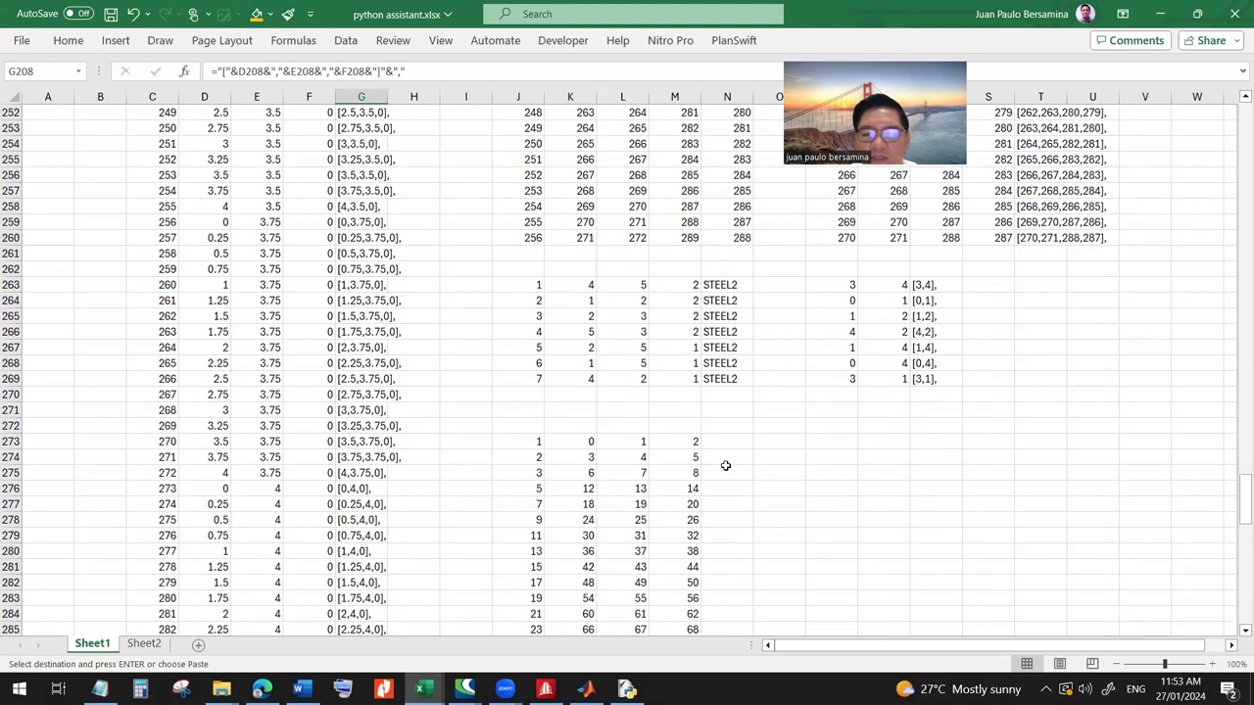
left_click(730, 443)
key("ctrl+v")
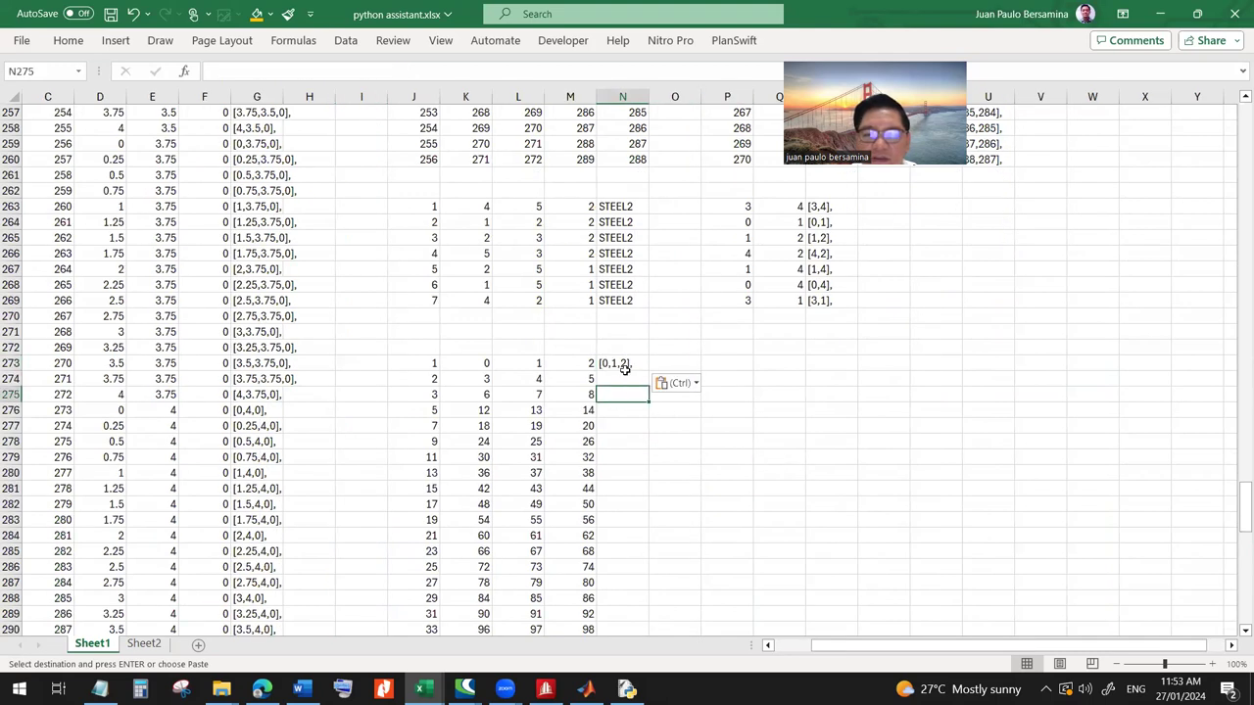
- Copy the array-entry formula in N273 down through N352 for all supported nodes
left_click(615, 380)
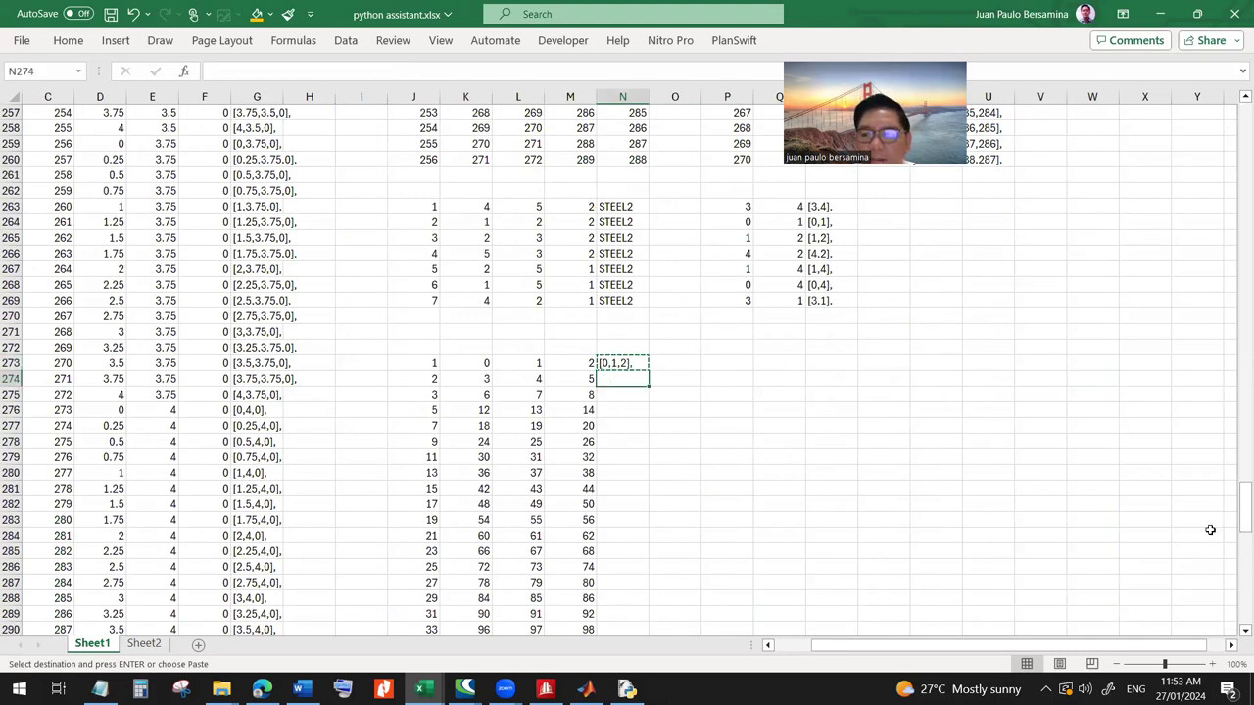
left_click_drag(1244, 507, 1234, 651)
scroll(616, 493, "down", 3)
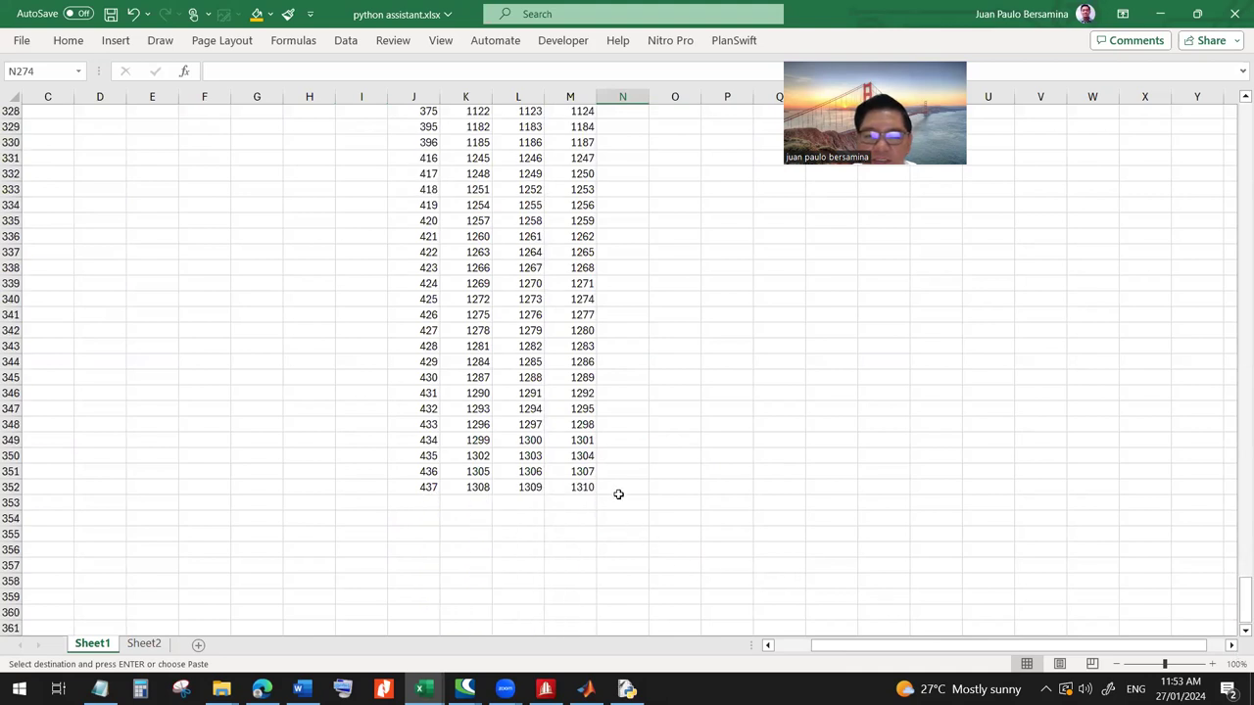
left_click(617, 487, "shift")
key("ctrl+v")
left_click(686, 395)
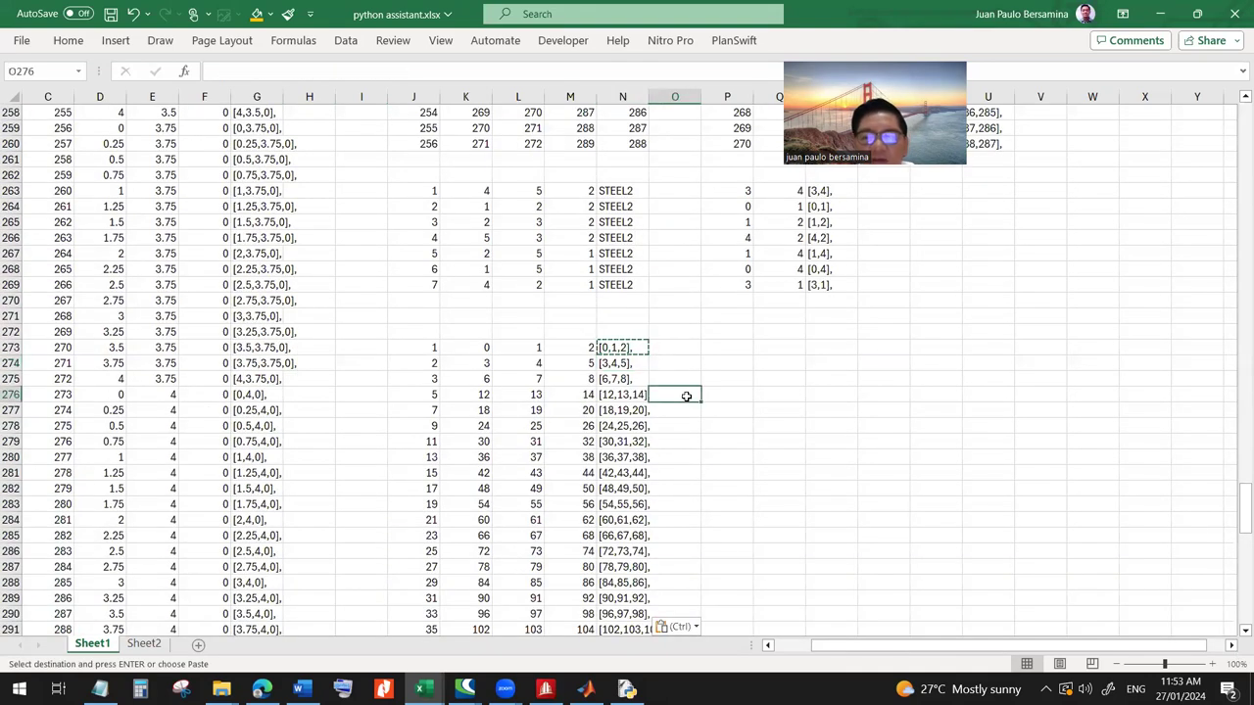
- Leave copy mode, inspect the array-entry formula in N273, and switch to the beginning of the Thin Plate Bending Problem notebook
key("Escape")
left_click(626, 348)
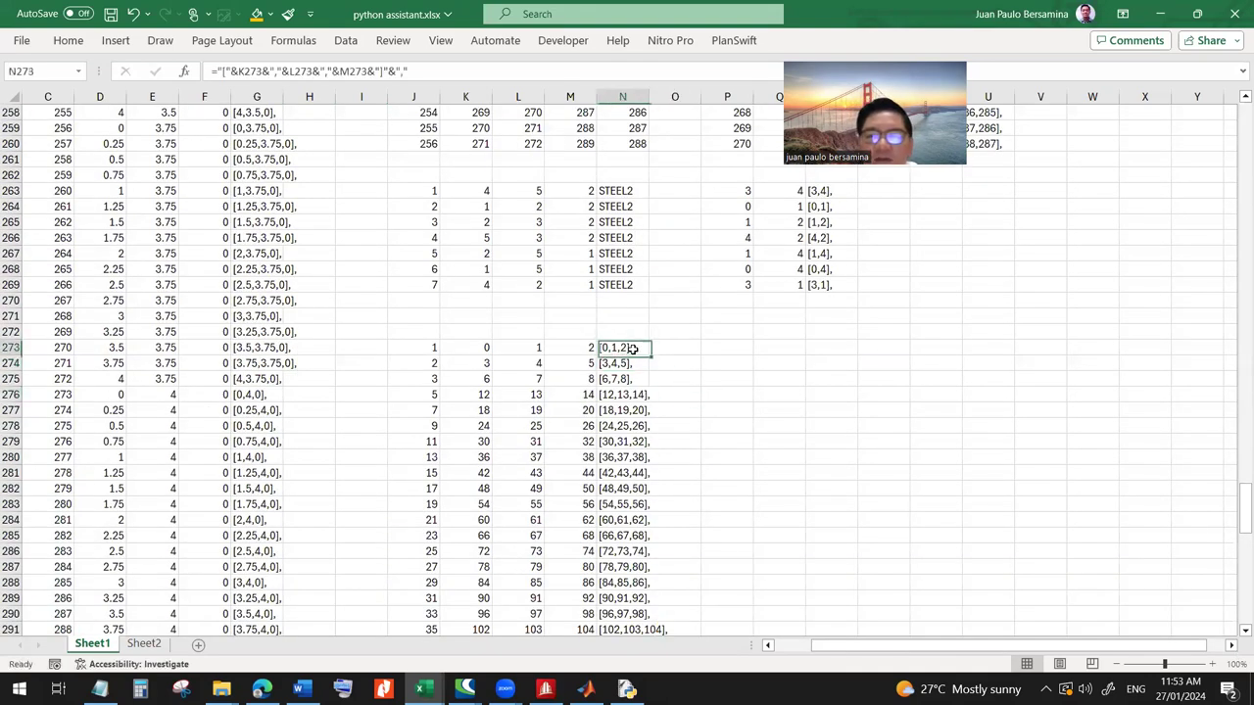
left_click(730, 348)
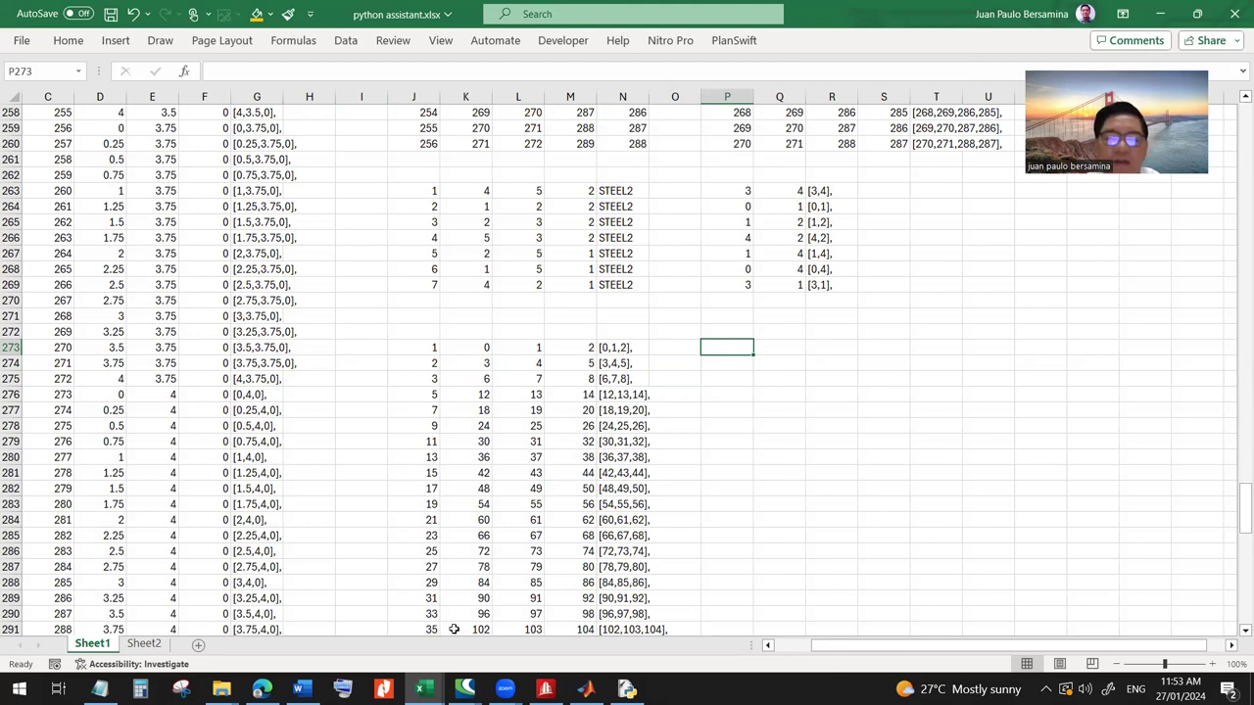
left_click(262, 689)
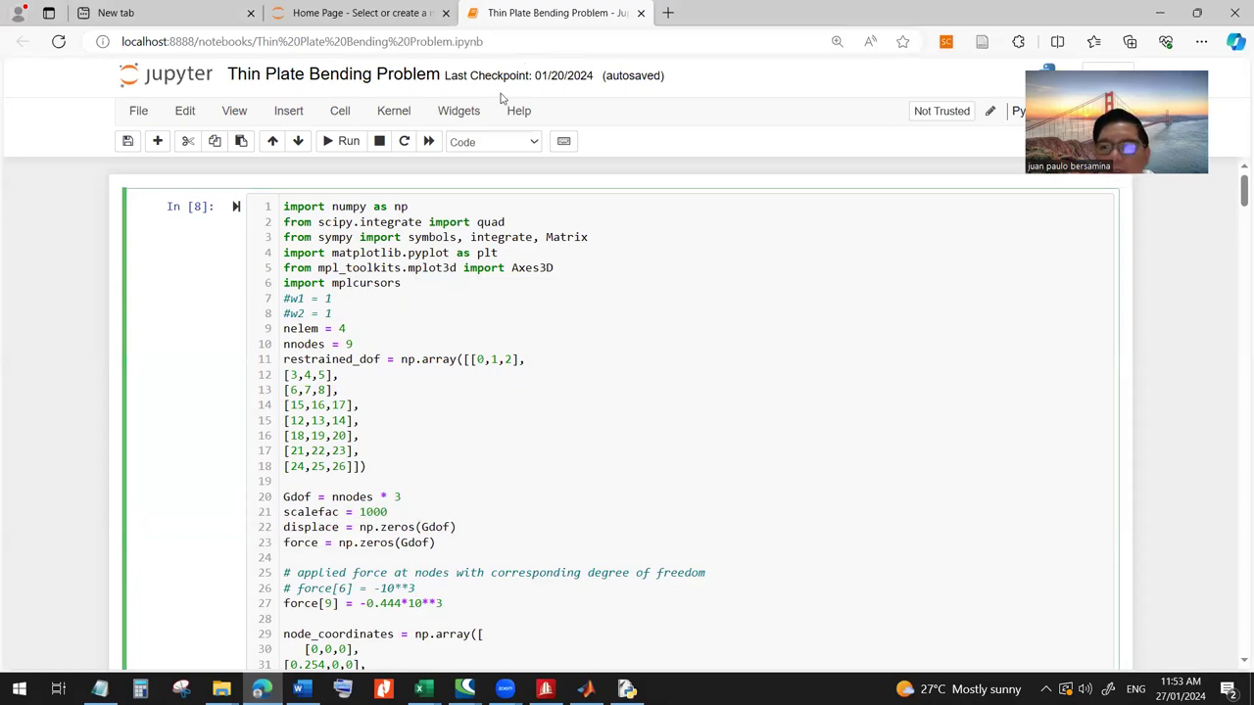
left_click_drag(1236, 199, 1237, 132)
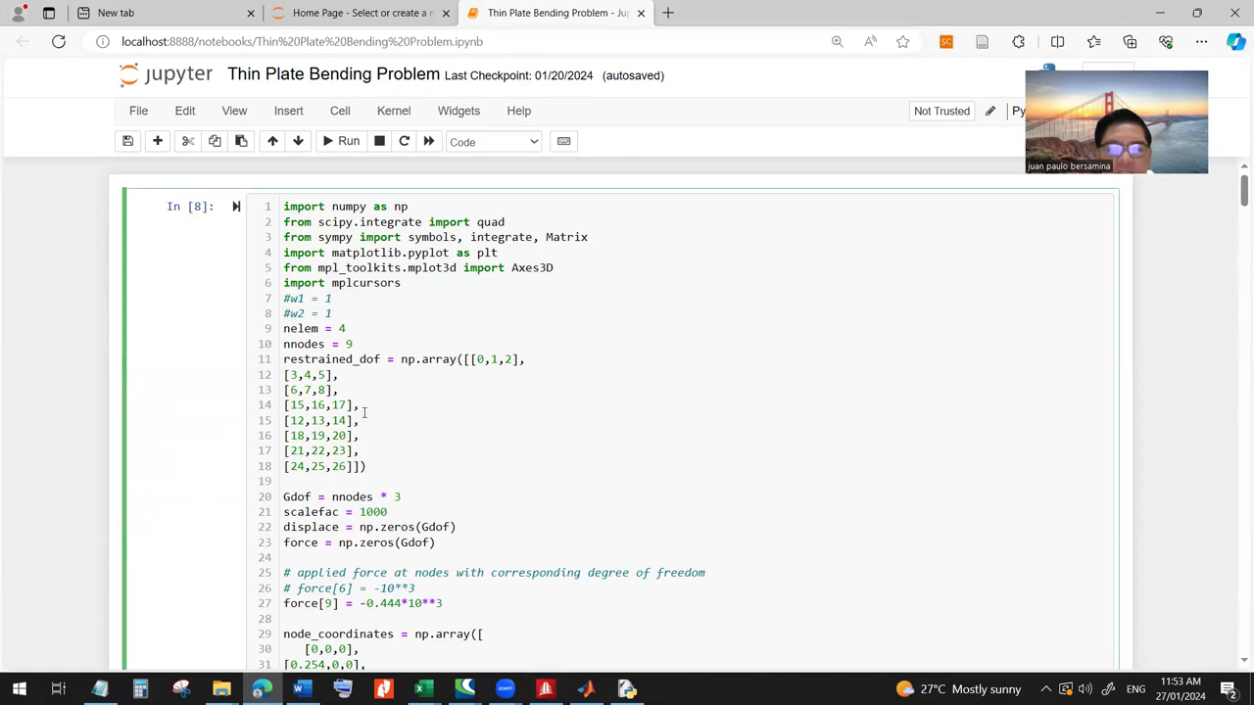
- Switch to STAAD.Pro and look up the last plate number and the last node number in the geometry tables
left_click(546, 689)
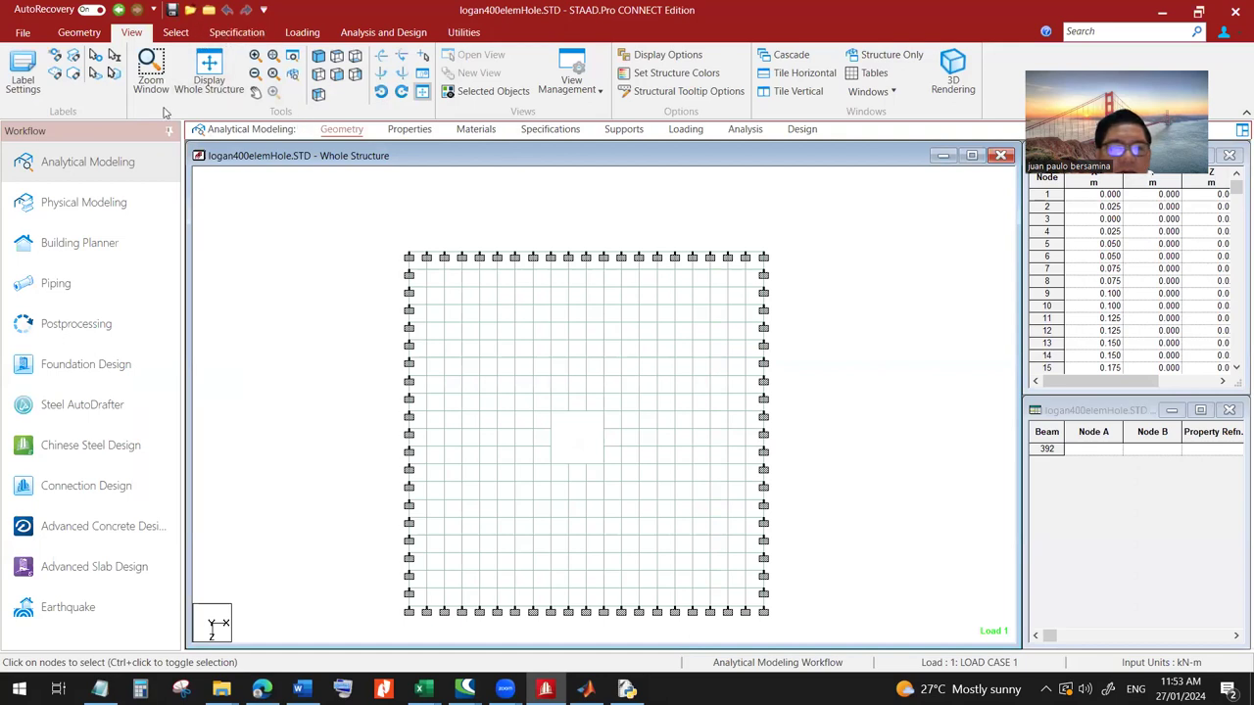
left_click(79, 32)
left_click(541, 56)
left_click_drag(1237, 445, 1230, 645)
left_click(1048, 602)
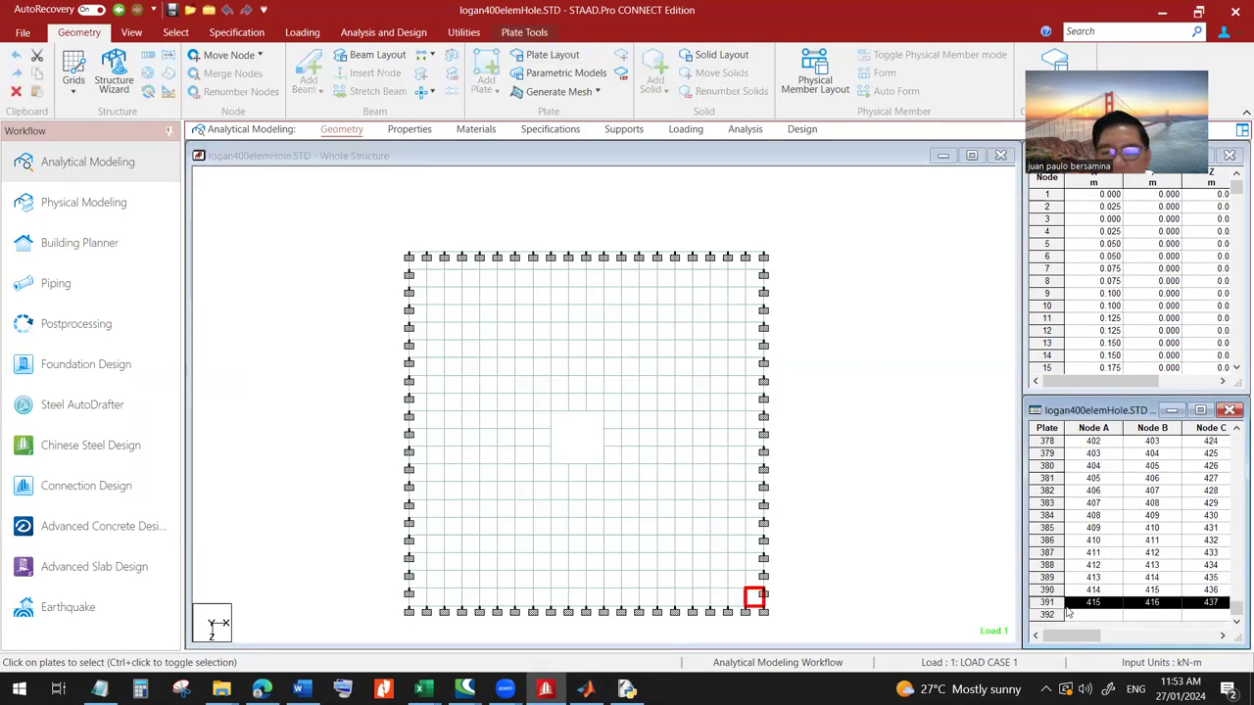
left_click_drag(1237, 609, 1236, 436)
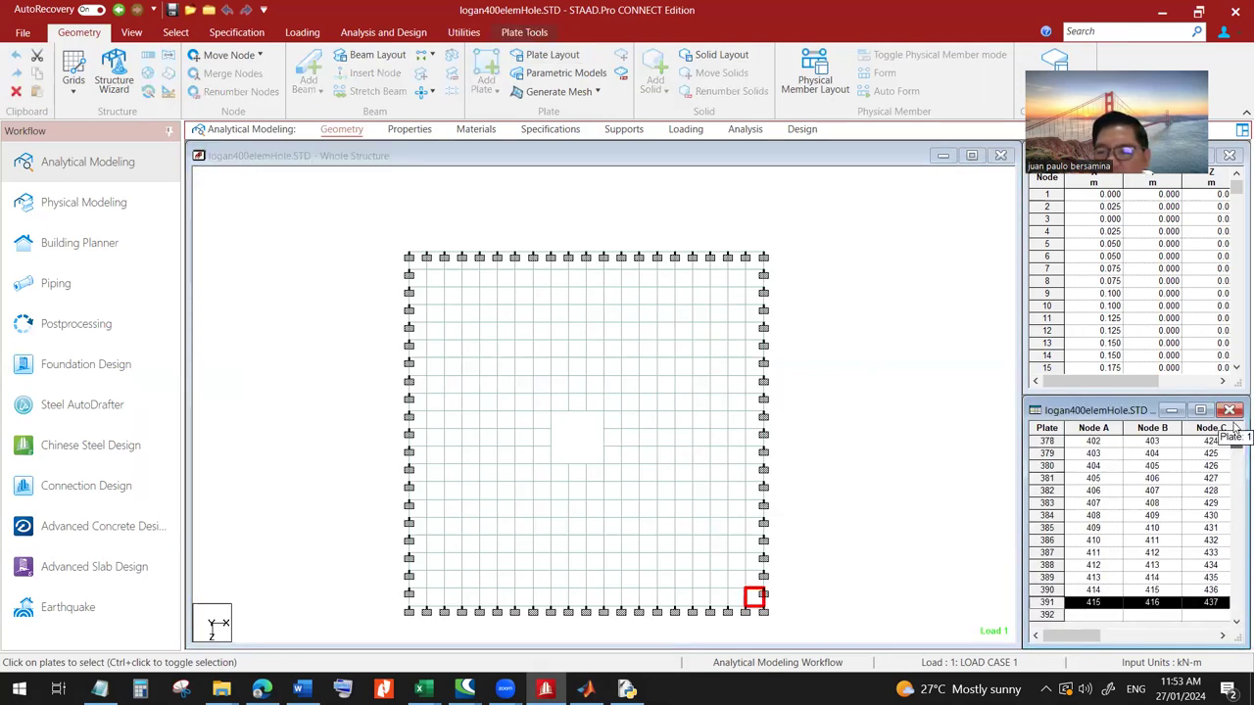
left_click_drag(1237, 196, 1236, 354)
left_click(1048, 343)
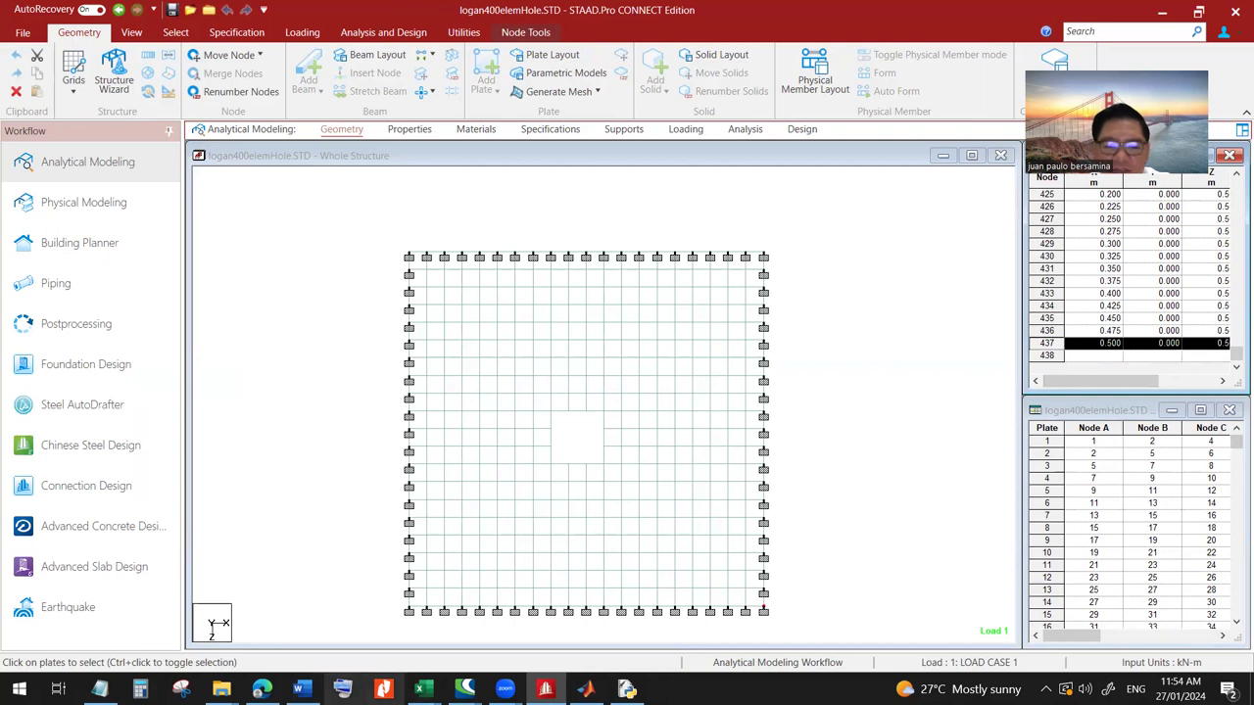
- Switch to the notebook and set nelem to 391 and nnodes to 437
left_click(262, 688)
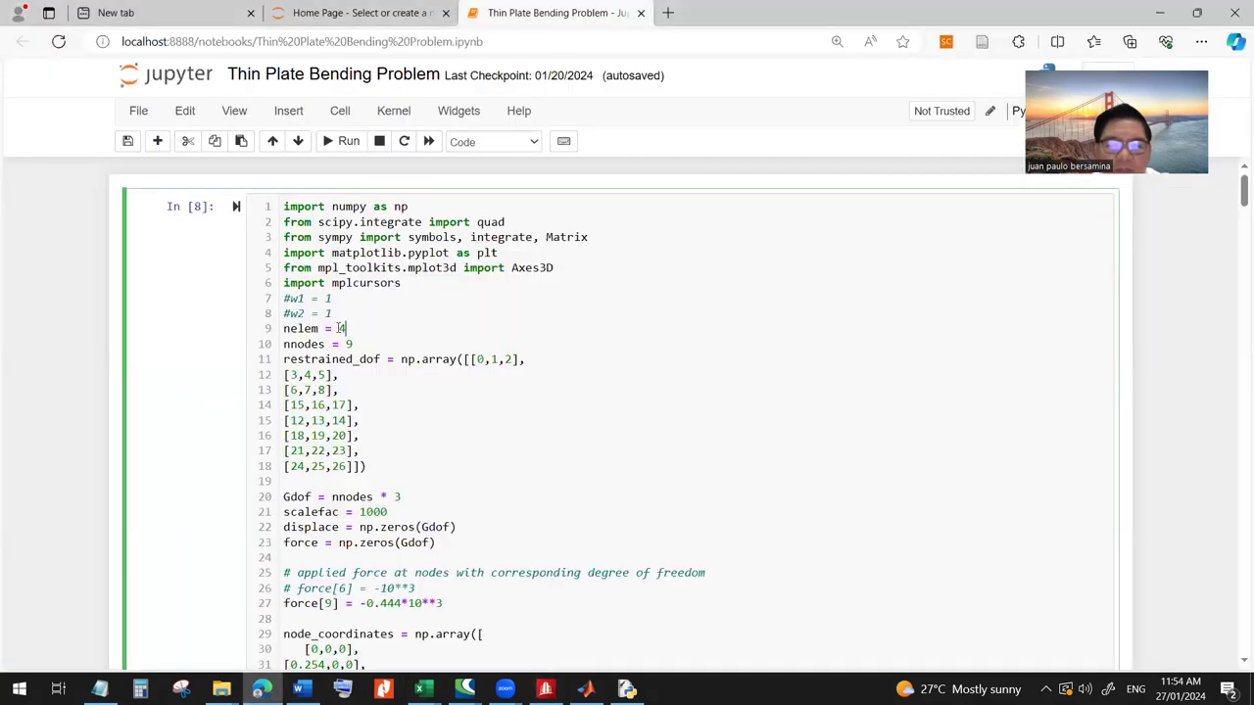
key("BackSpace")
type("321")
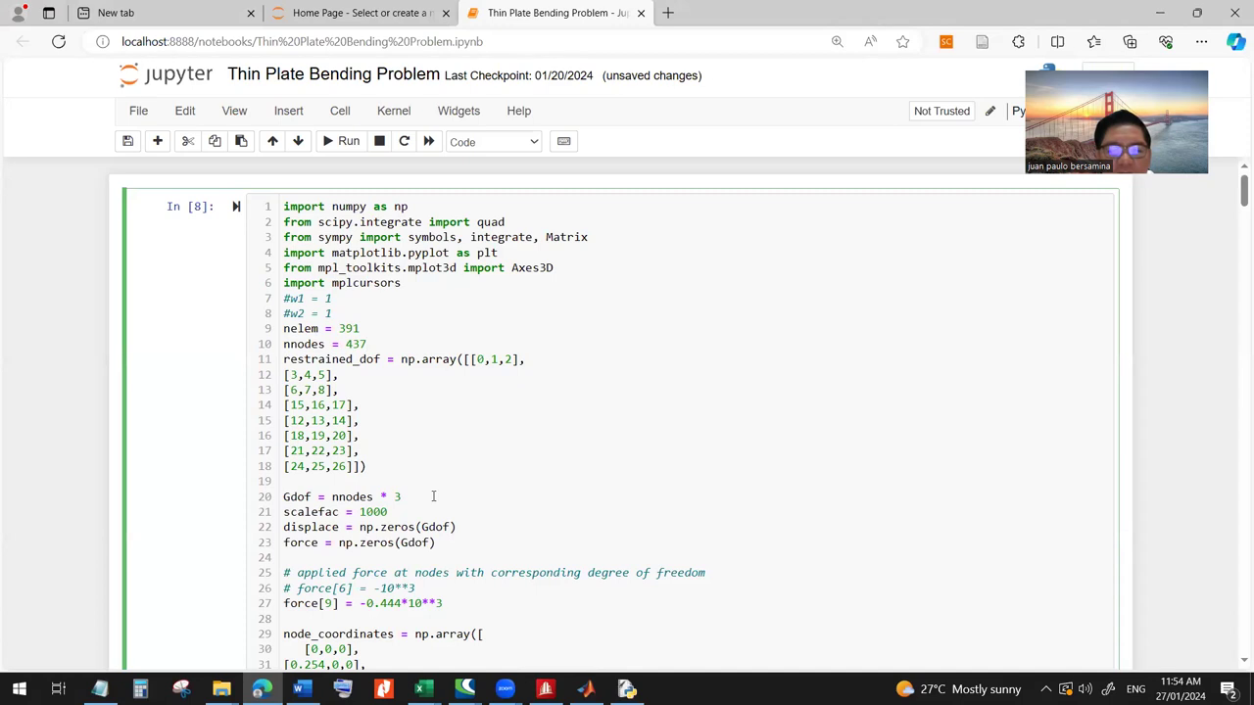
- Write a checklist in Notepad with the lines elem, nodes, coord and force
scroll(431, 499, "down", 3)
left_click(99, 689)
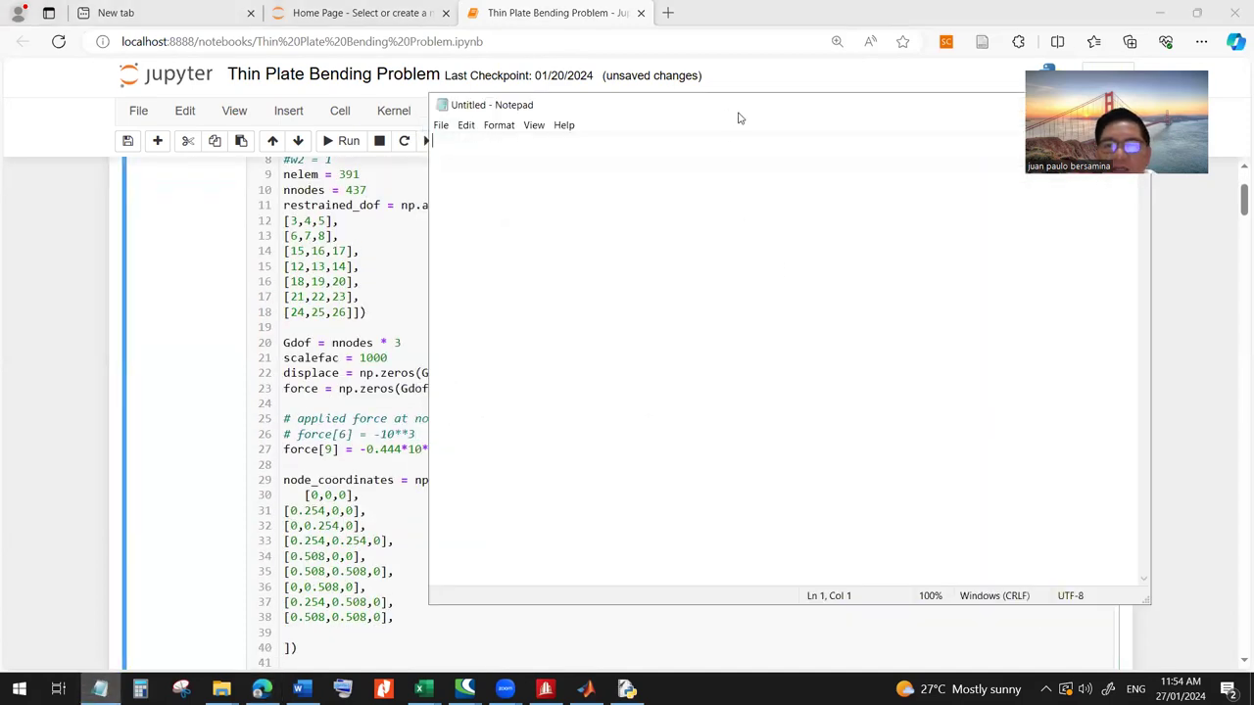
left_click_drag(738, 118, 948, 252)
type("elem")
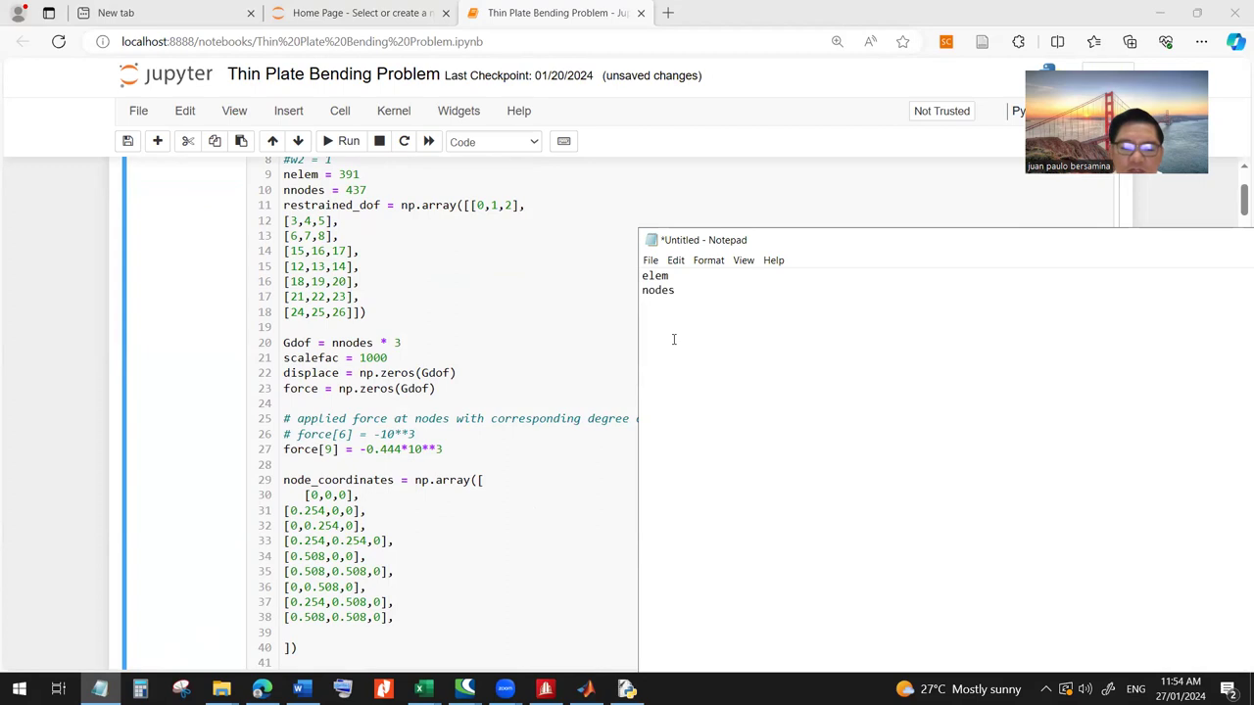
type("force")
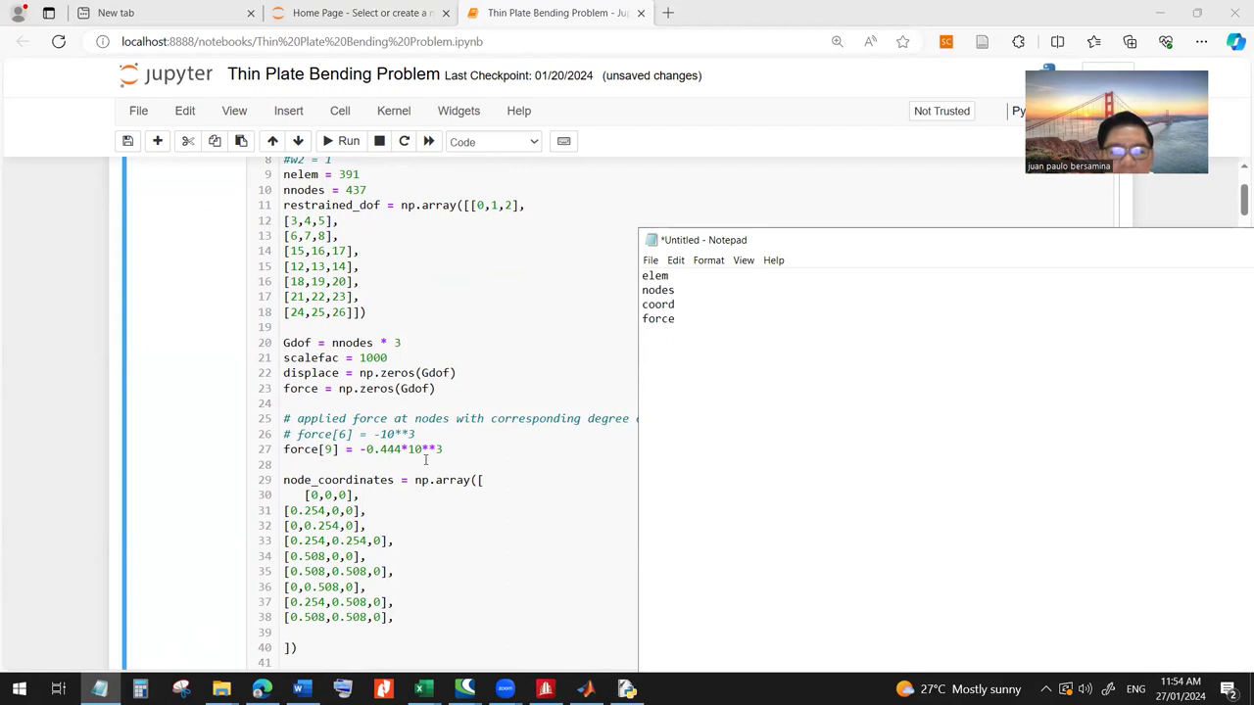
- Switch to STAAD.Pro and examine the nodal load under LOAD CASE 1 for its value and assigned node
left_click(545, 689)
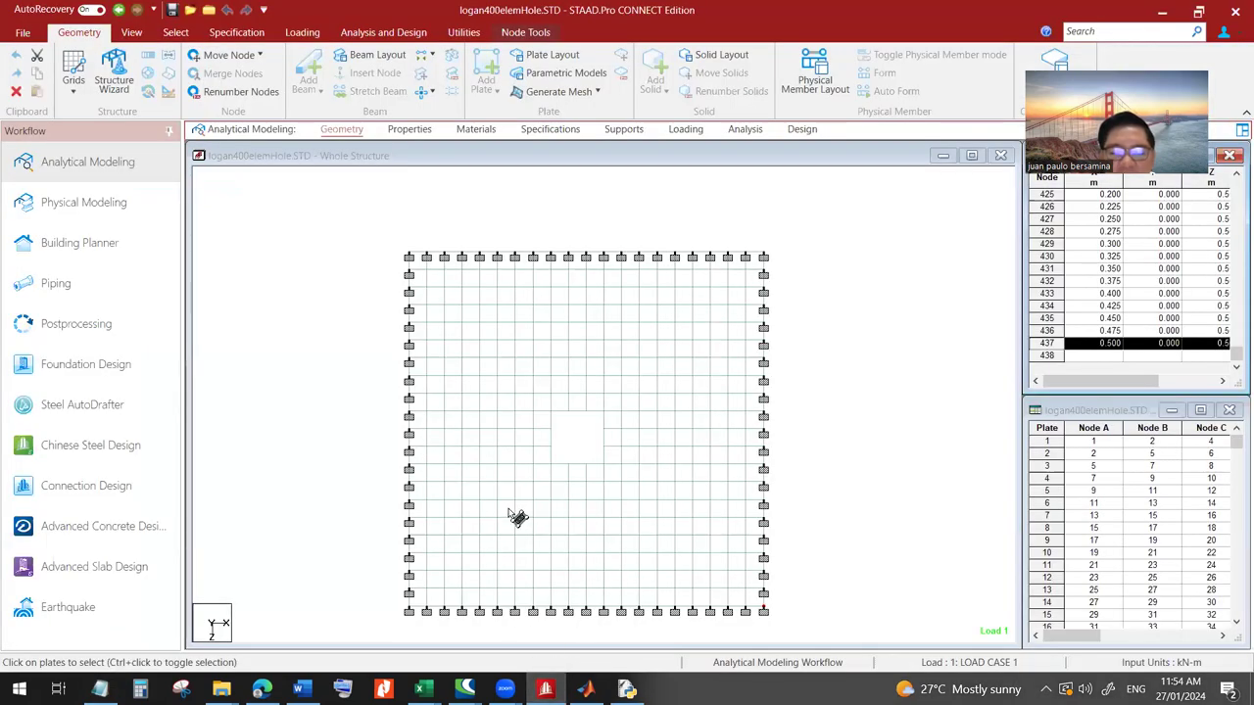
left_click(662, 125)
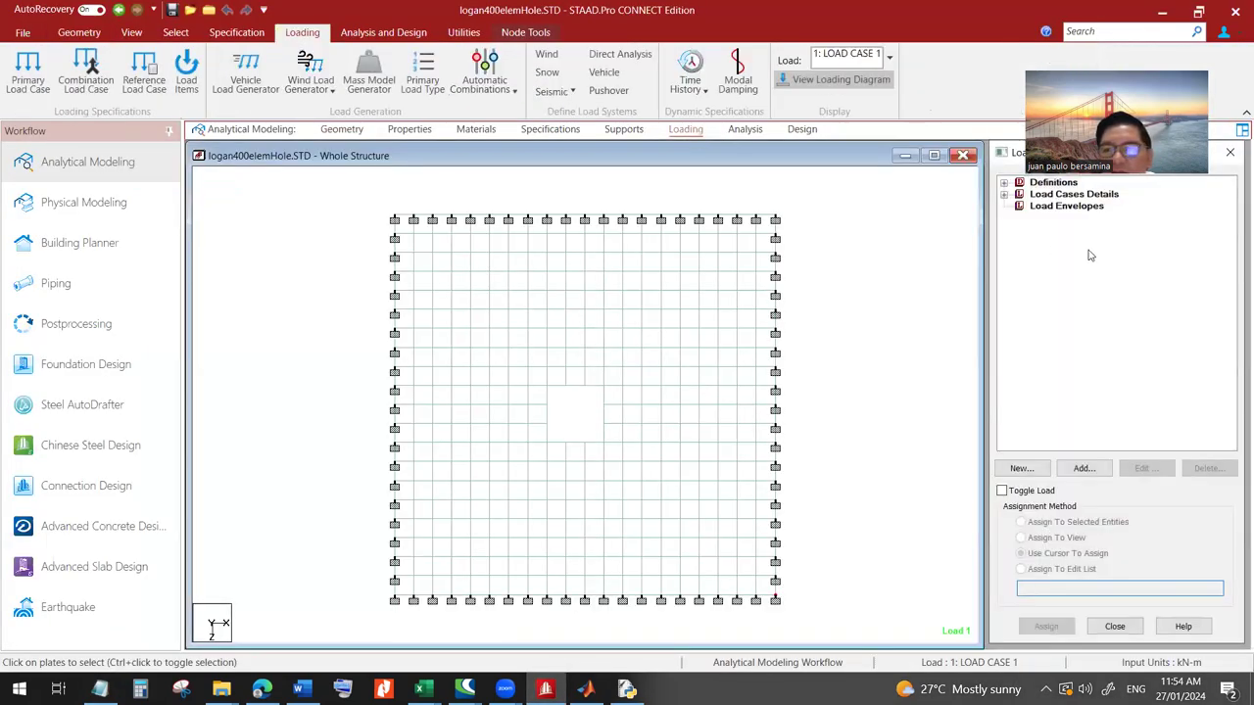
left_click(1004, 194)
left_click(1020, 206)
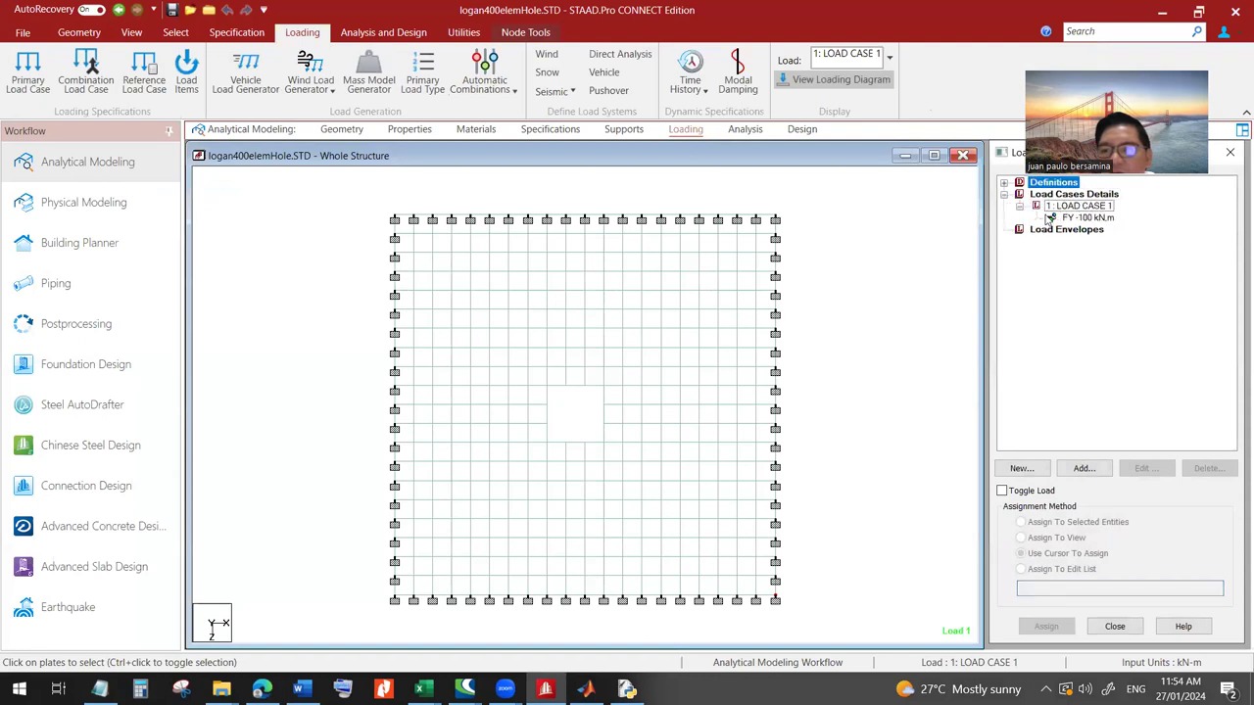
left_click(1083, 218)
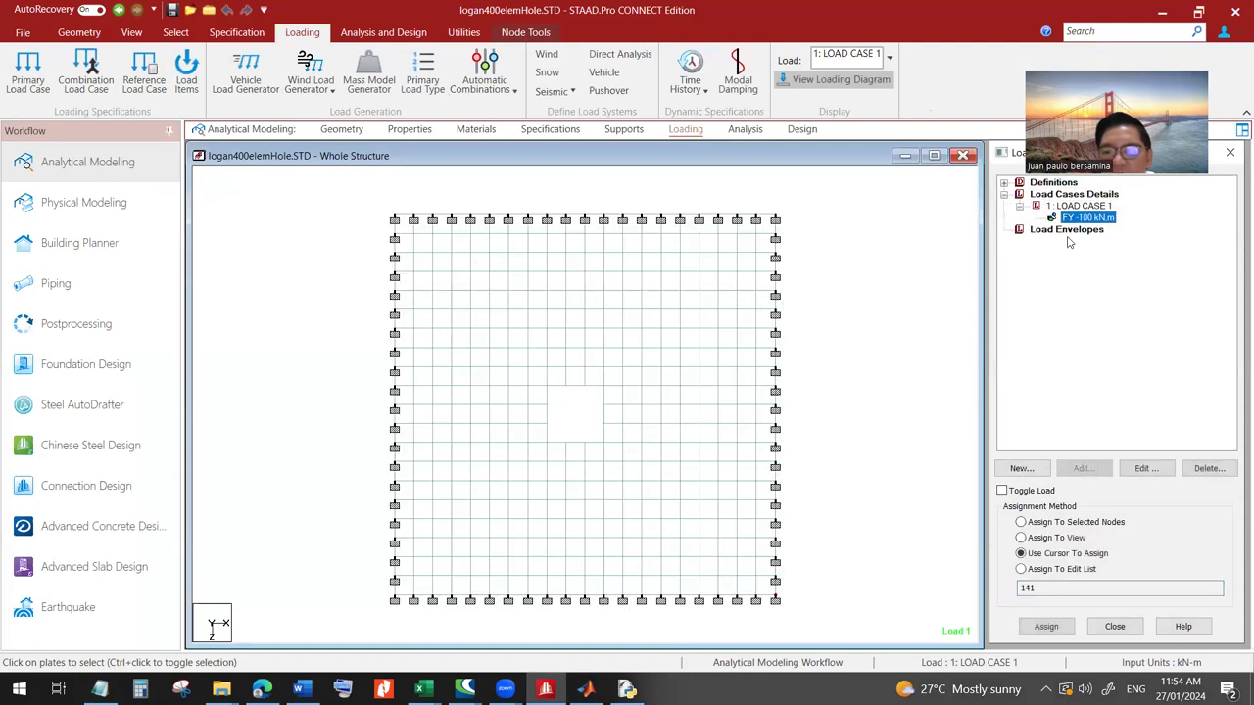
left_click(1026, 587)
key("alt+Tab")
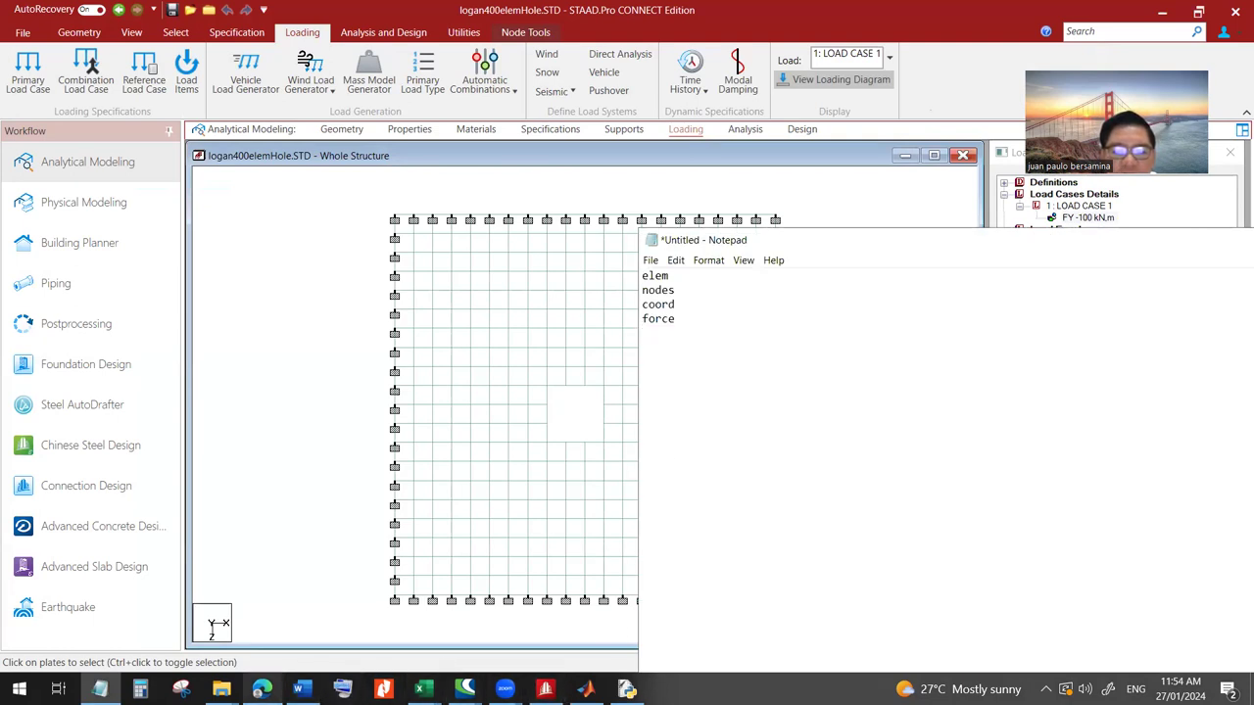
- Change the notebook's applied-force line to force[141*3-3] = -100*10**3
left_click(262, 688)
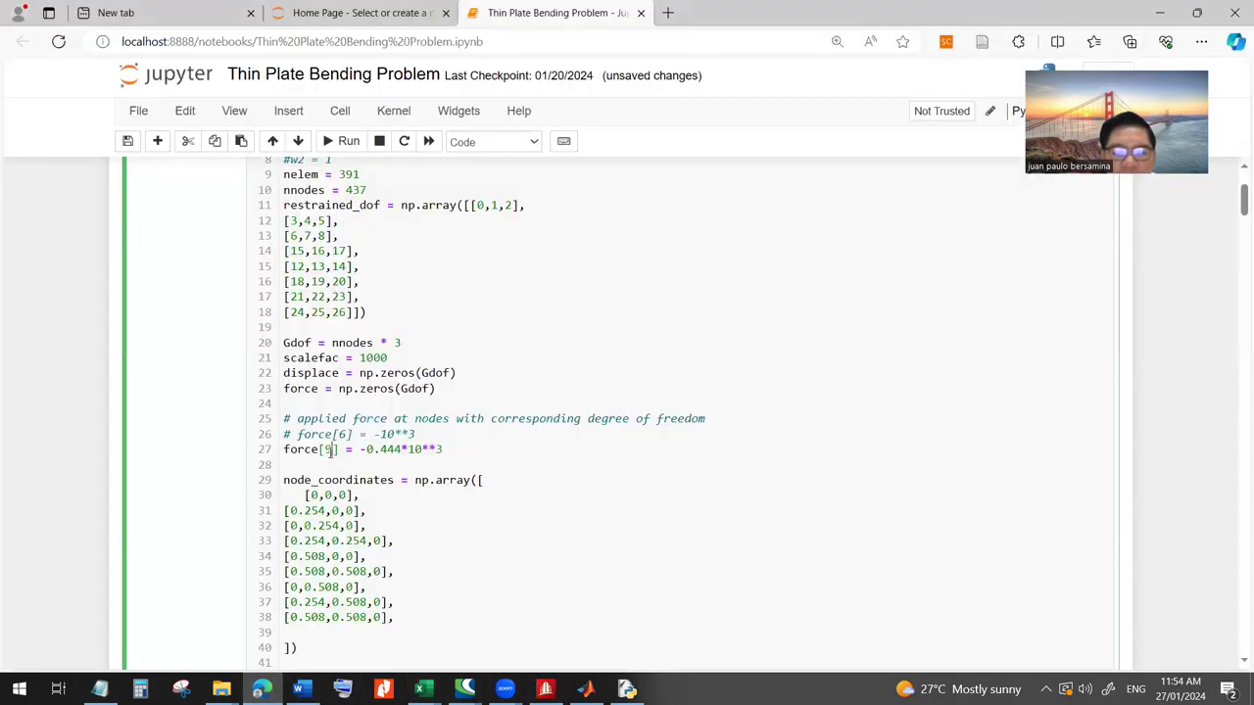
type("141*")
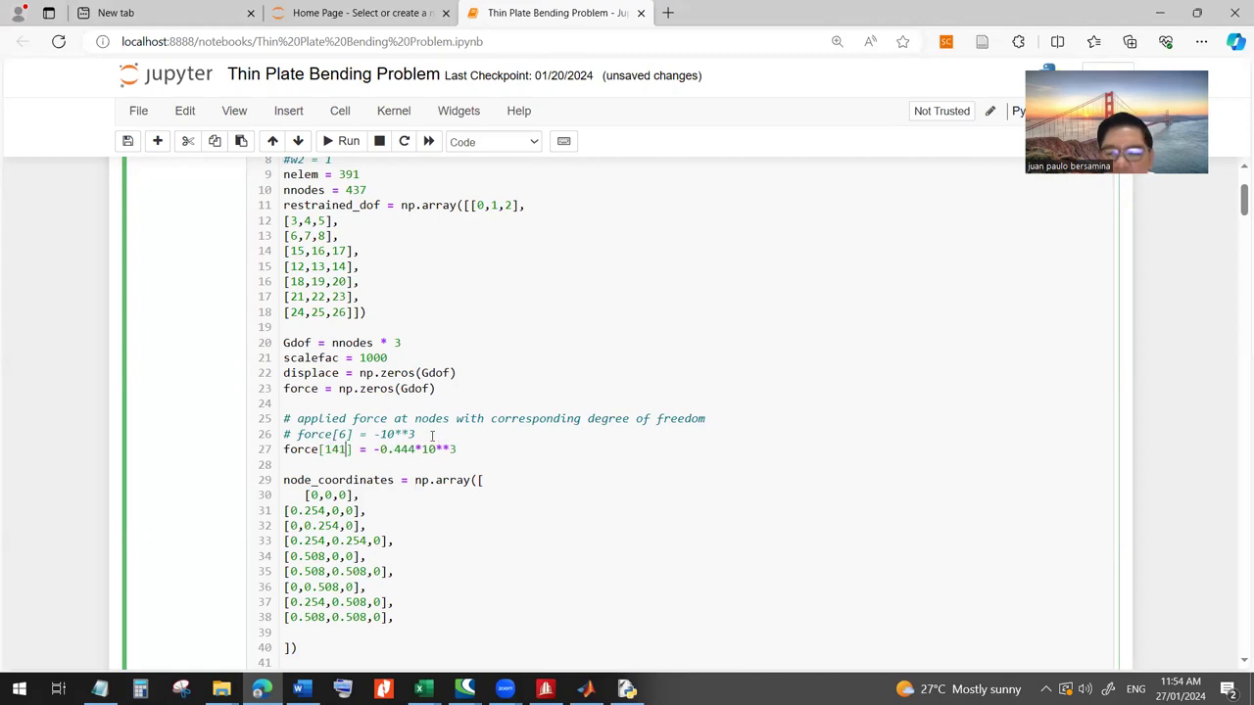
type("3-3")
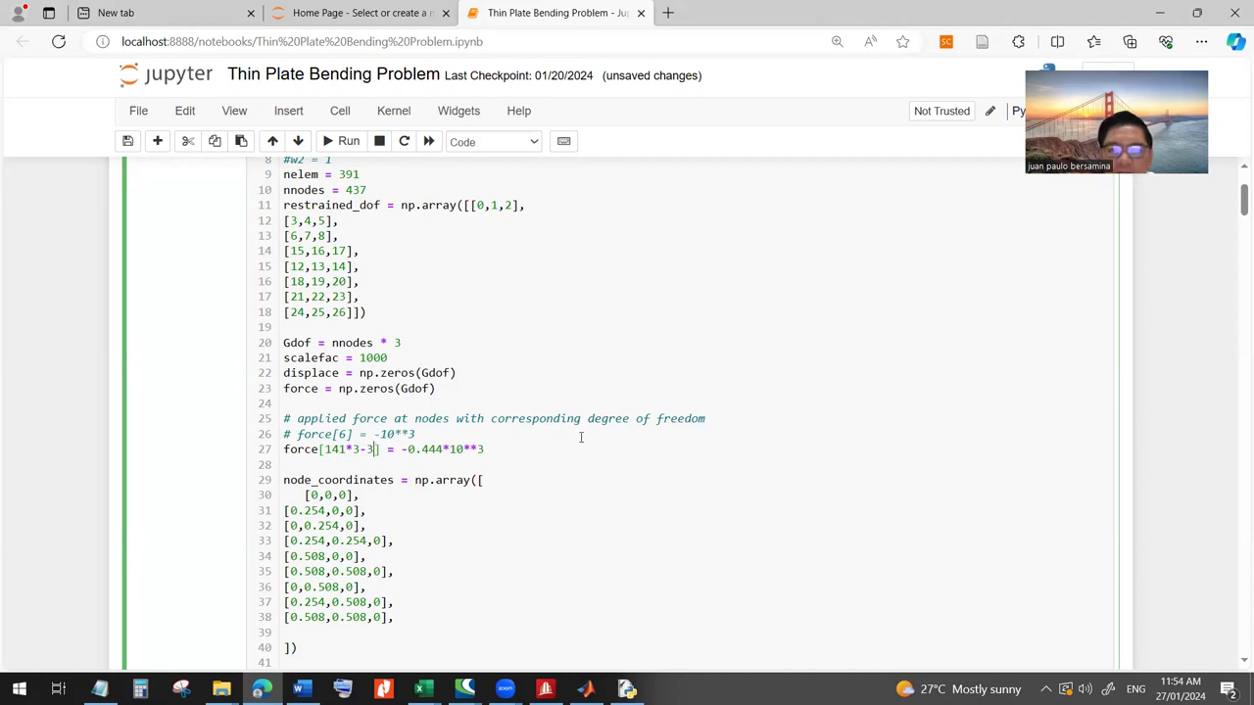
left_click_drag(408, 449, 440, 449)
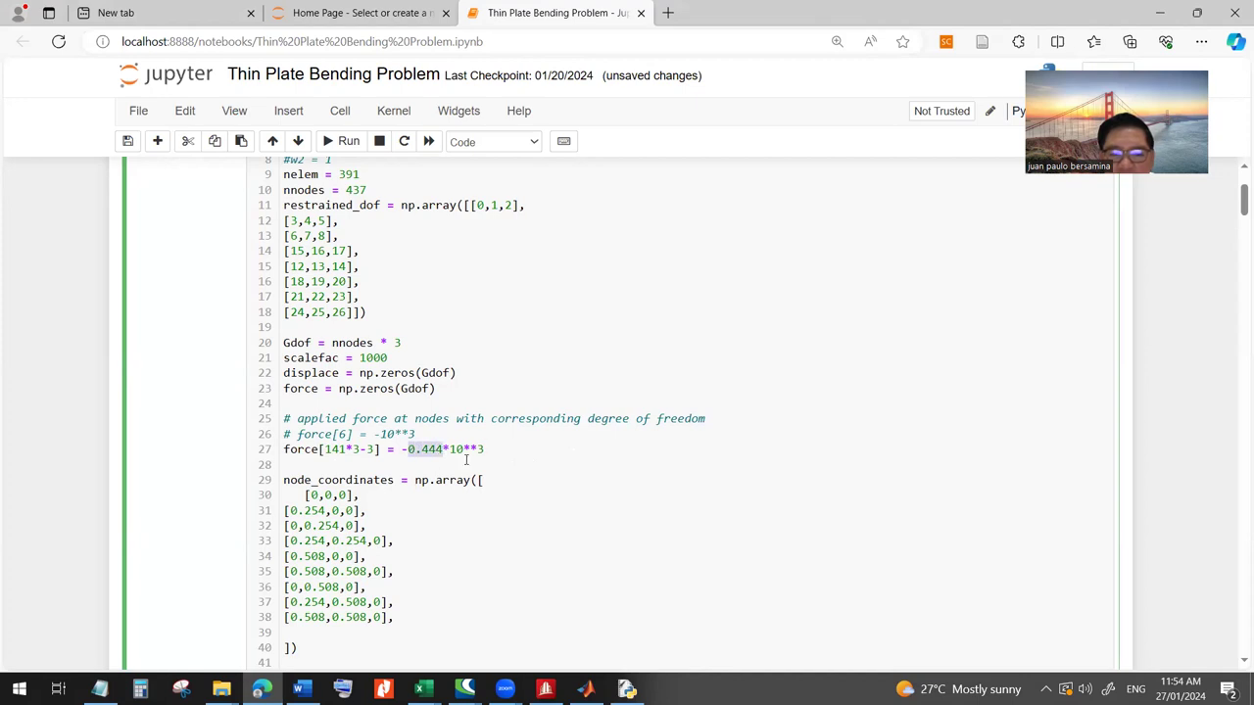
type("100")
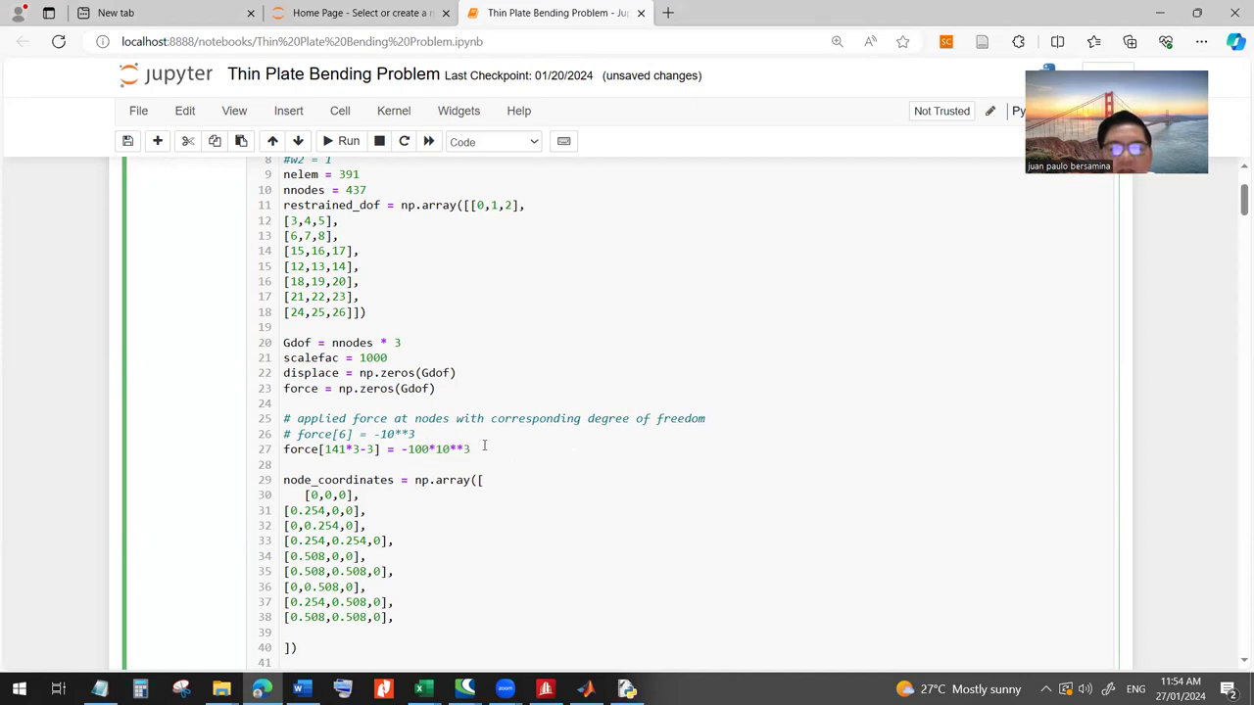
- Switch to the python assistant workbook and copy the coordinate array entries in G4:G292
scroll(486, 445, "down", 3)
scroll(487, 443, "up", 3)
scroll(487, 442, "down", 3)
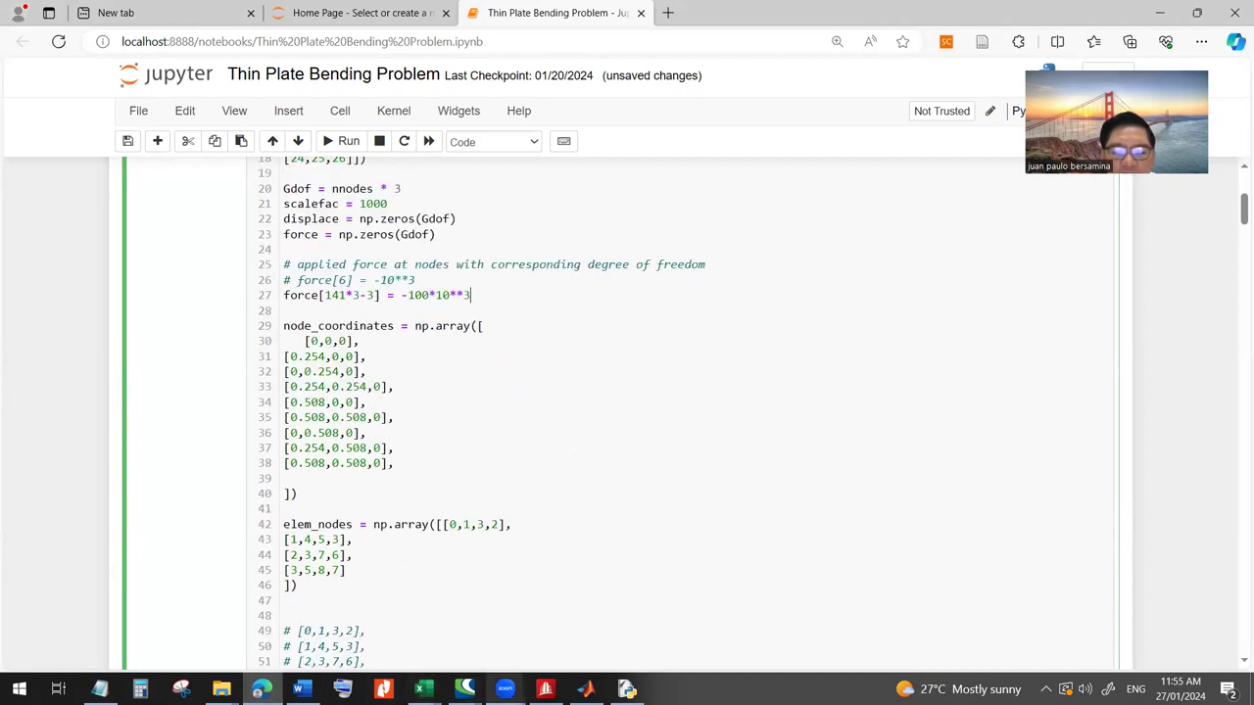
left_click(423, 688)
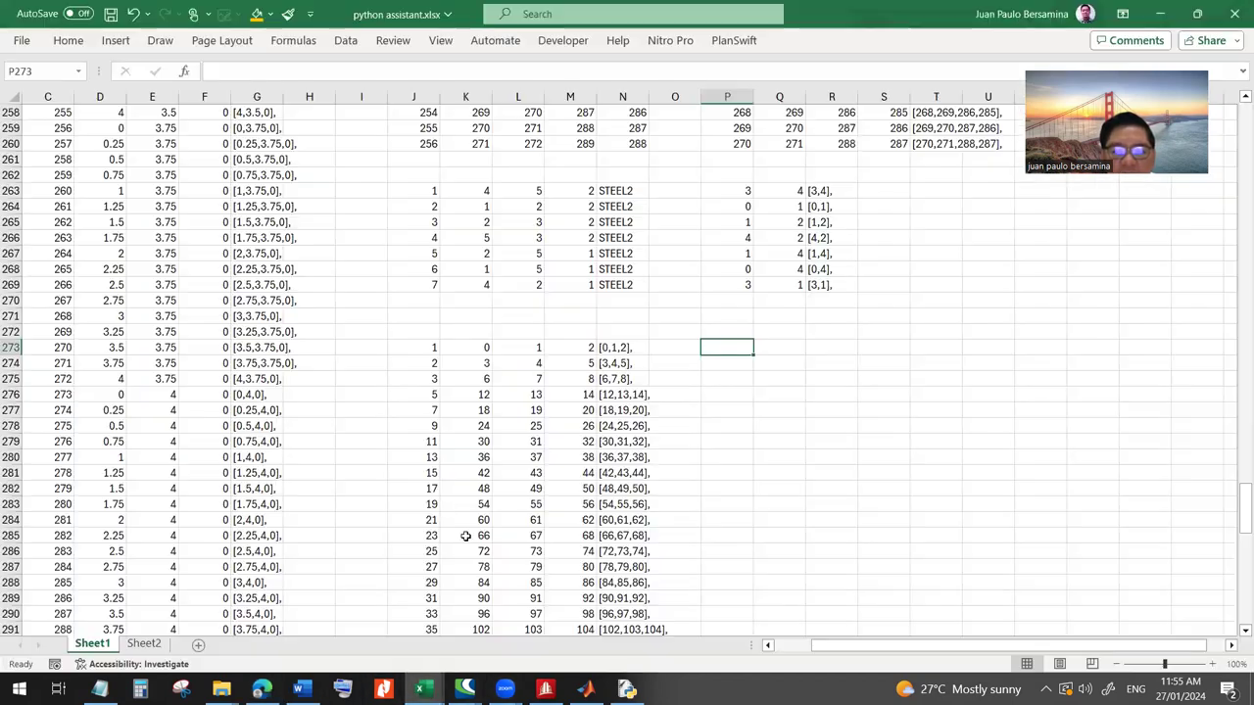
left_click(511, 627)
scroll(297, 372, "up", 20)
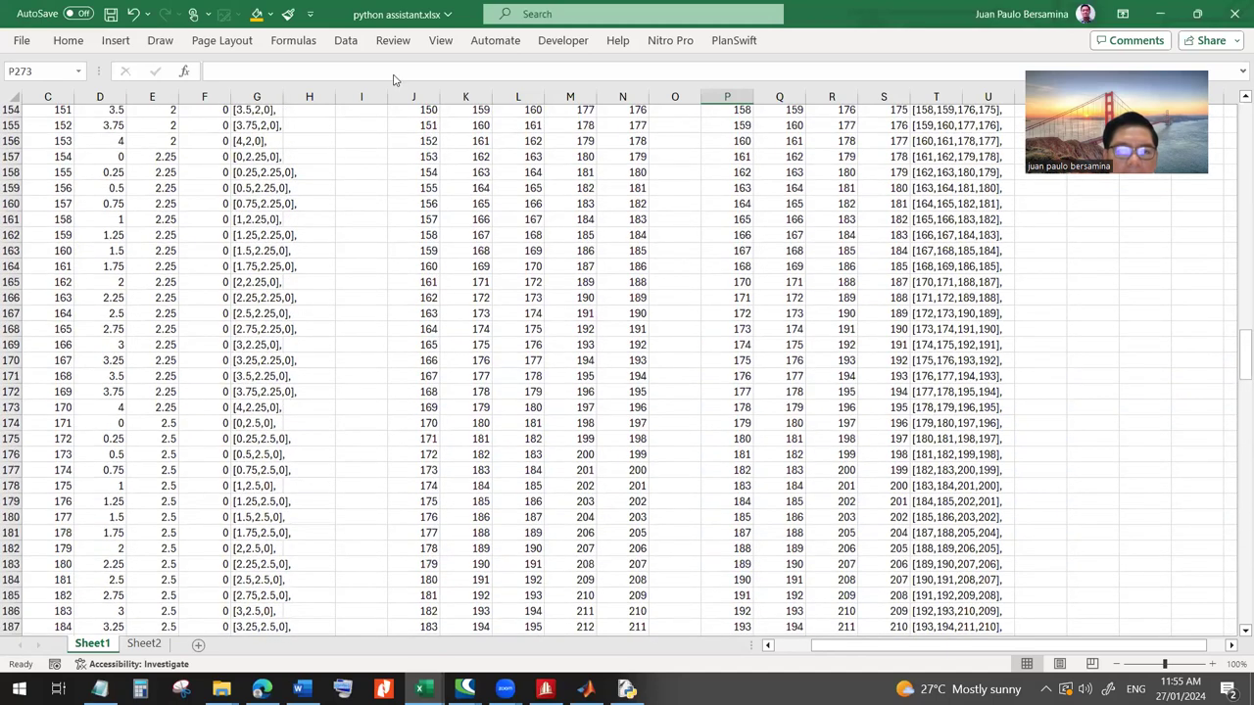
scroll(281, 217, "up", 20)
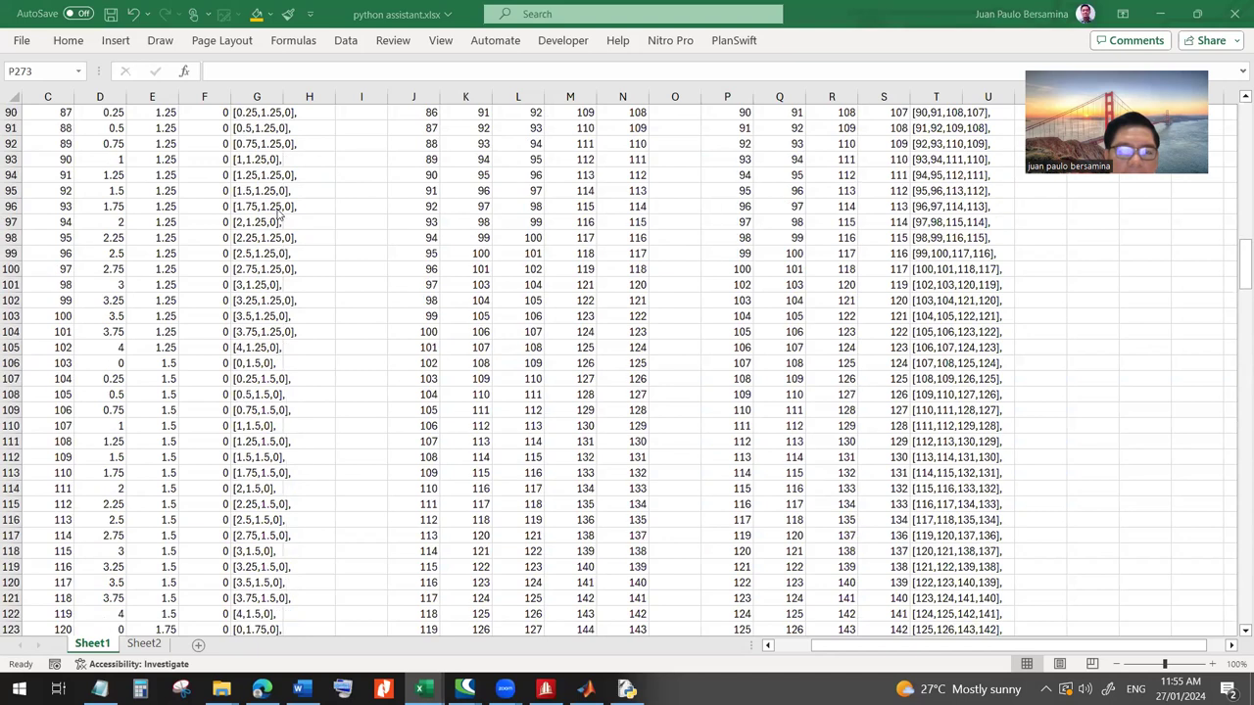
scroll(281, 217, "up", 8)
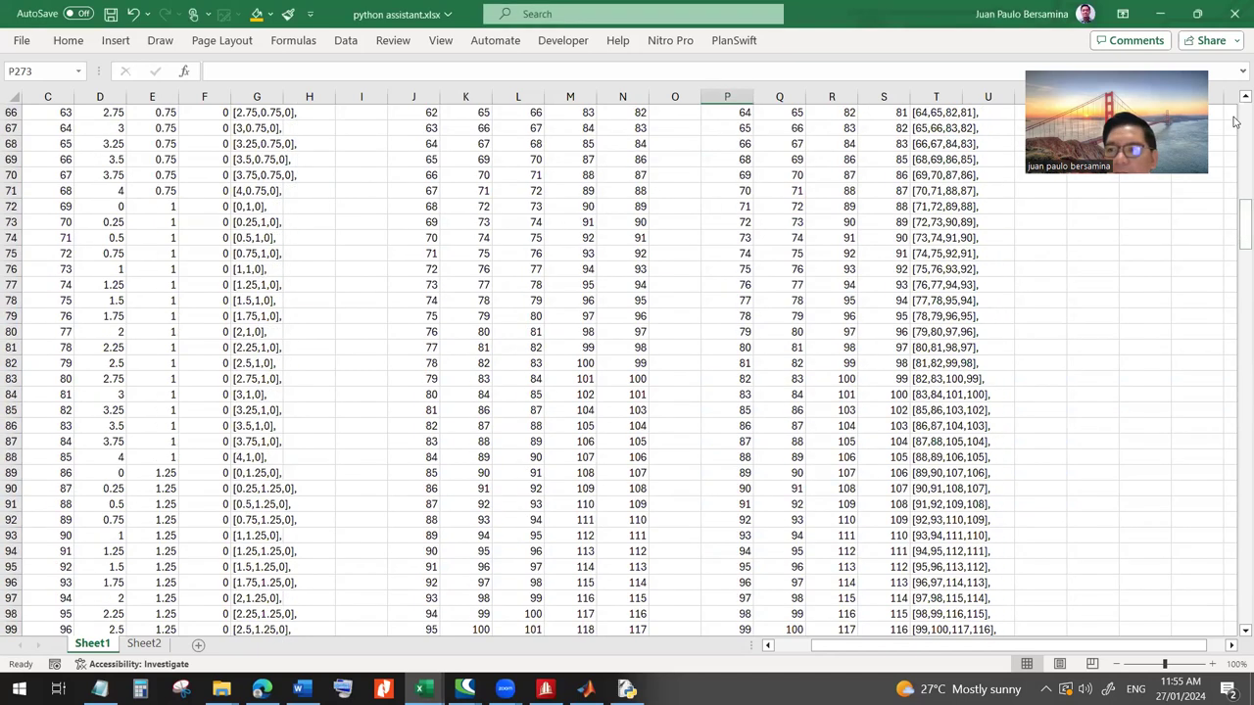
left_click_drag(1242, 223, 1242, 108)
left_click(247, 160)
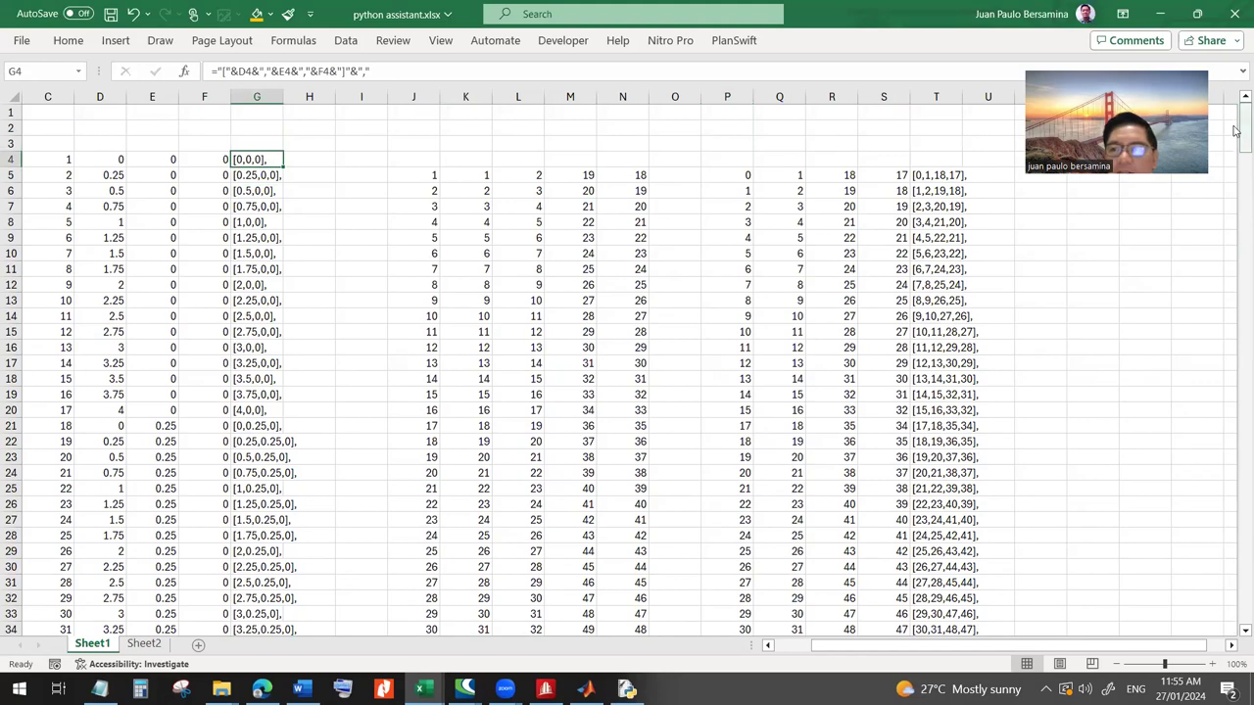
scroll(1234, 363, "down", 5)
left_click_drag(1242, 167, 1242, 544)
left_click(253, 247, "shift")
key("ctrl+v")
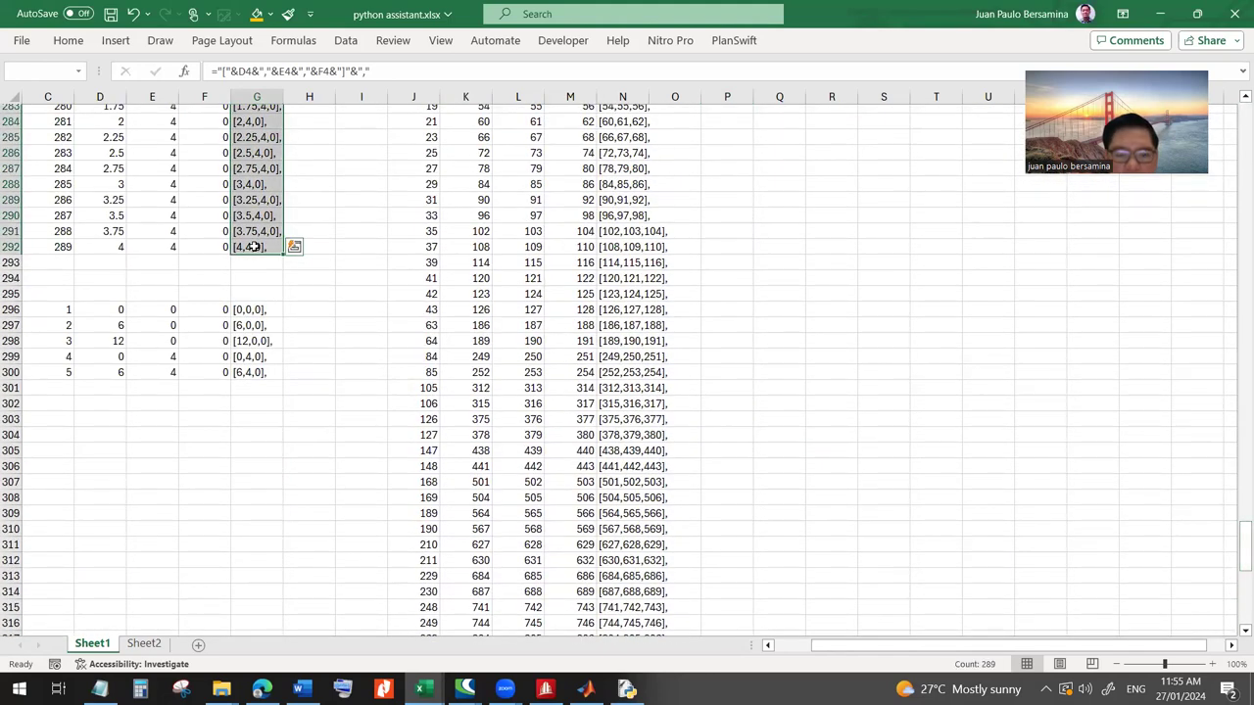
key("ctrl+c")
- Replace the existing node_coordinates rows in the notebook with the copied coordinate entries running from [0,0,0] to [4,4,0]
left_click(261, 689)
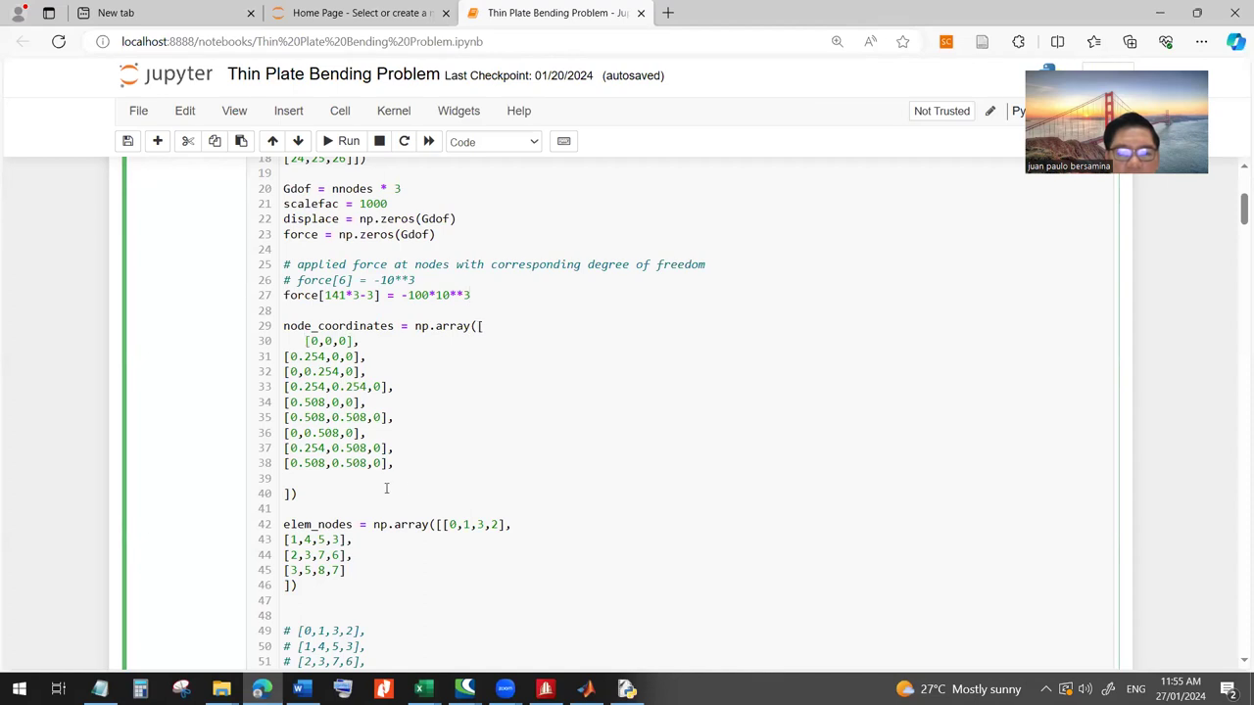
key("shift+Down")
key("shift+Down")
key("shift+Down")
key("shift+Down")
key("shift+Down")
key("shift+Down")
key("shift+Down")
key("shift+Down")
key("ctrl+v")
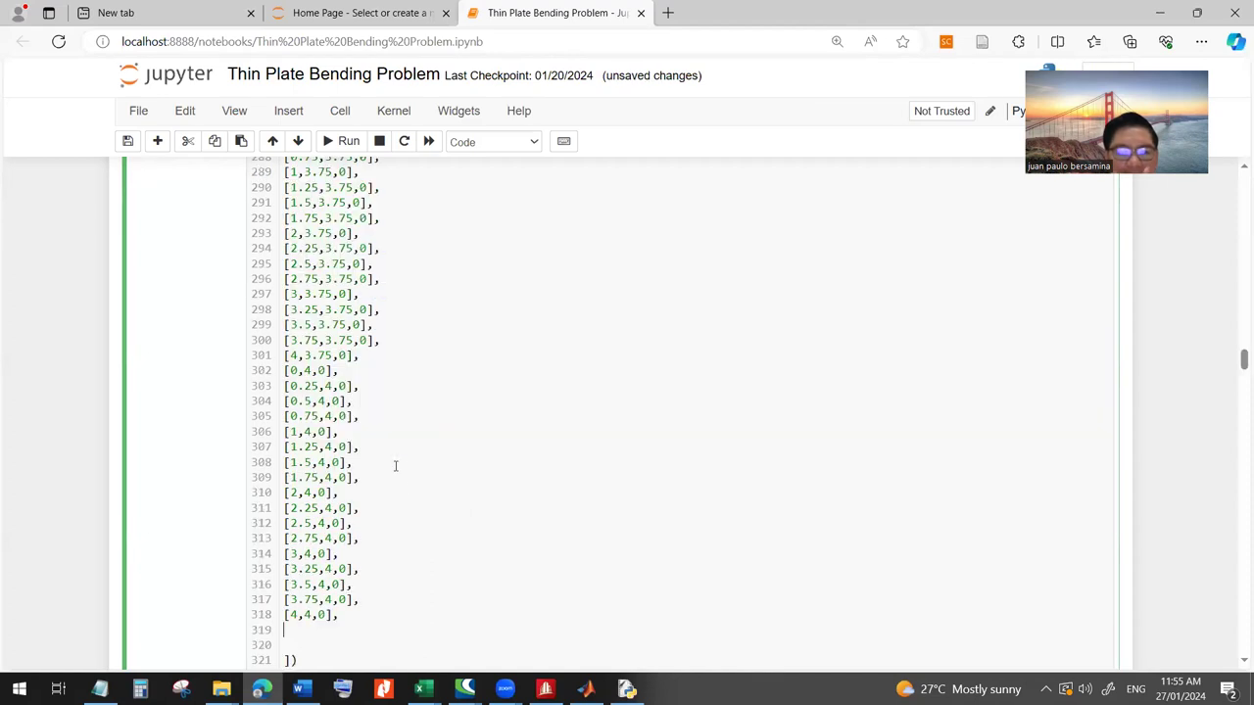
- Add the lines numbering and restrained to the Notepad checklist
scroll(396, 465, "down", 4)
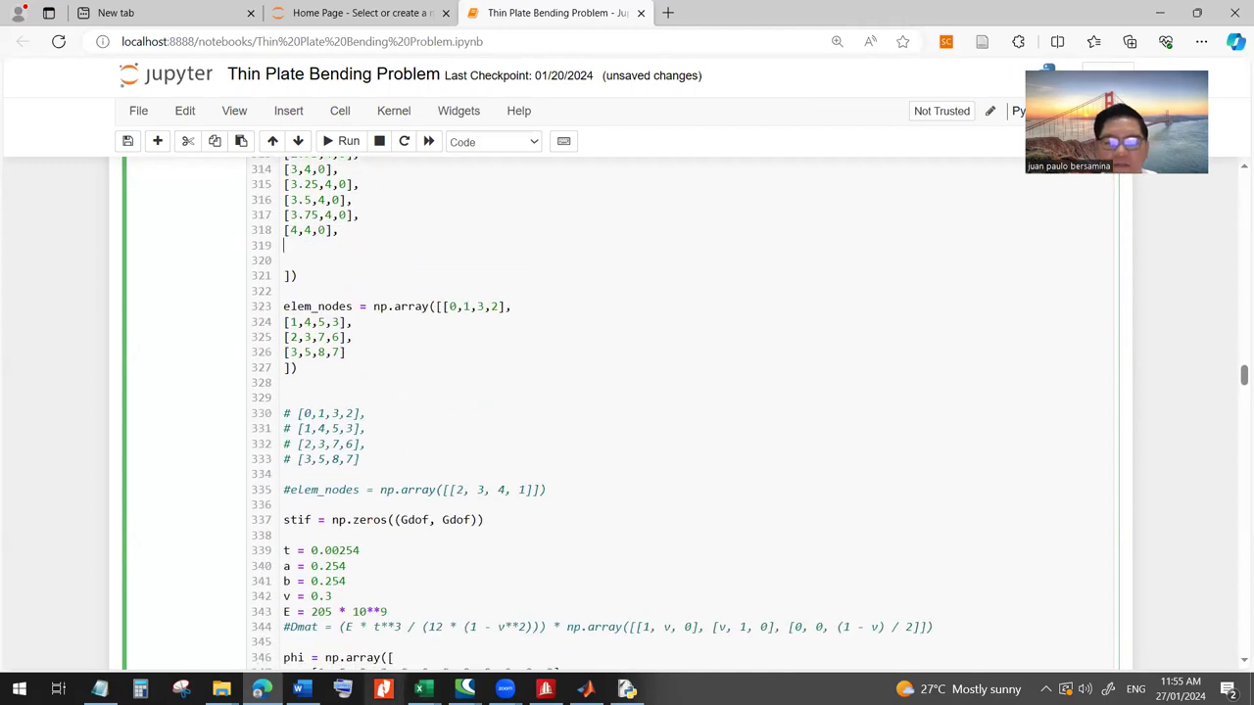
left_click(99, 689)
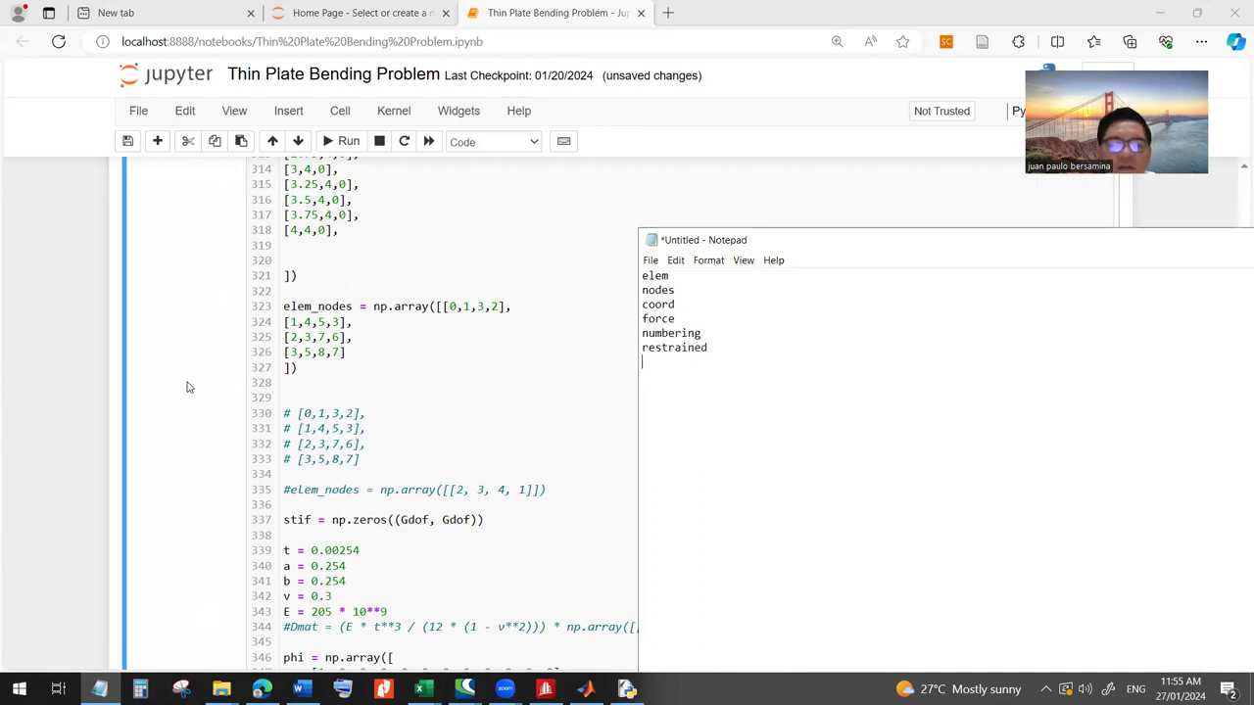
- Switch to the python assistant workbook and copy the element connectivity entries in T5:T260
left_click(424, 689)
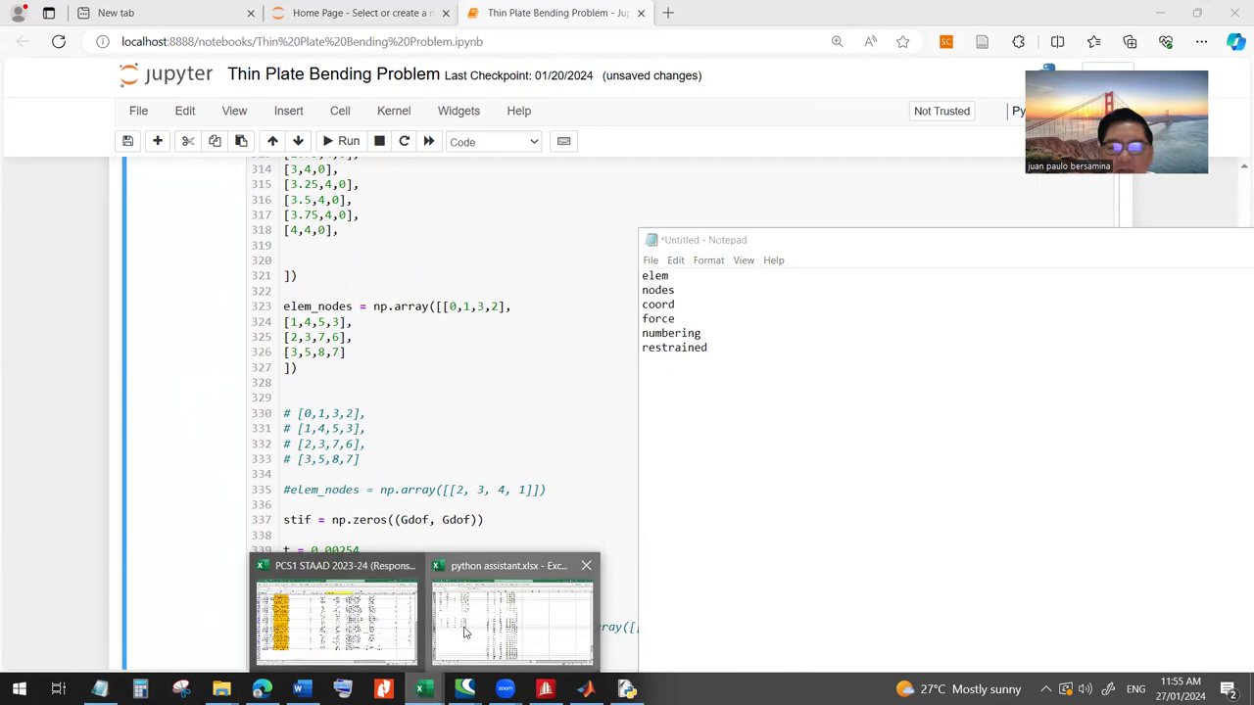
left_click(466, 632)
left_click_drag(1242, 547, 1236, 127)
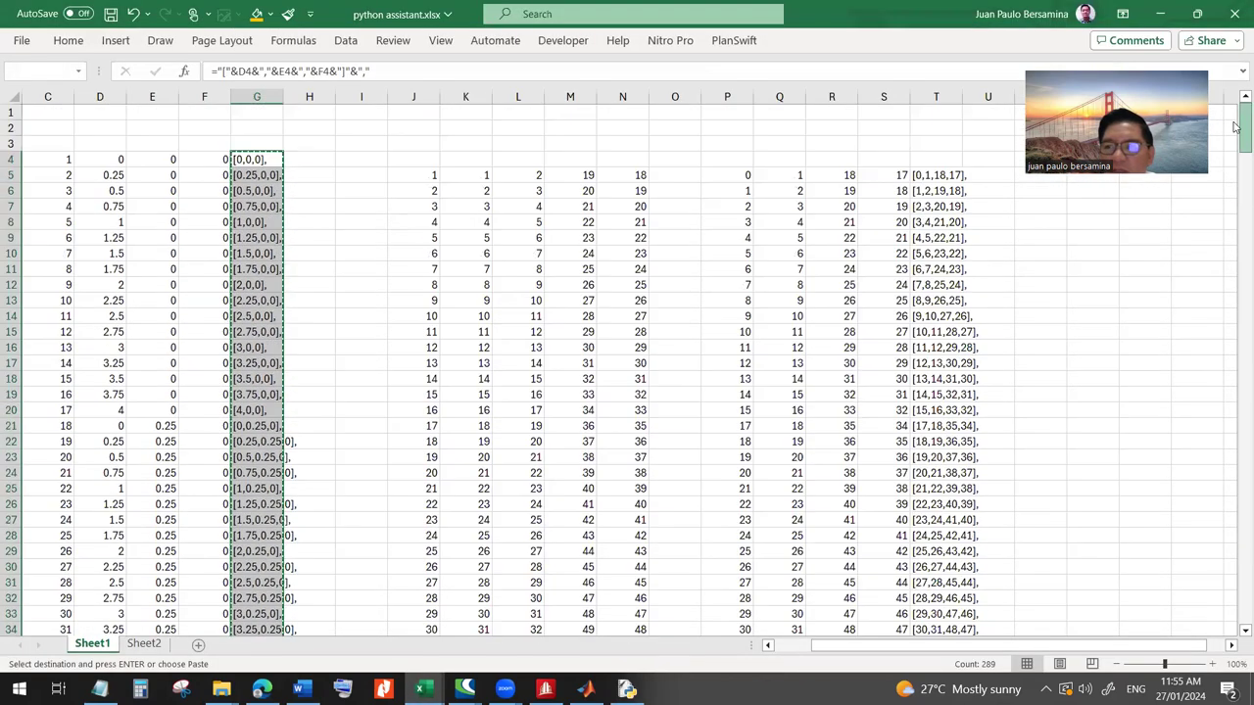
left_click(927, 175)
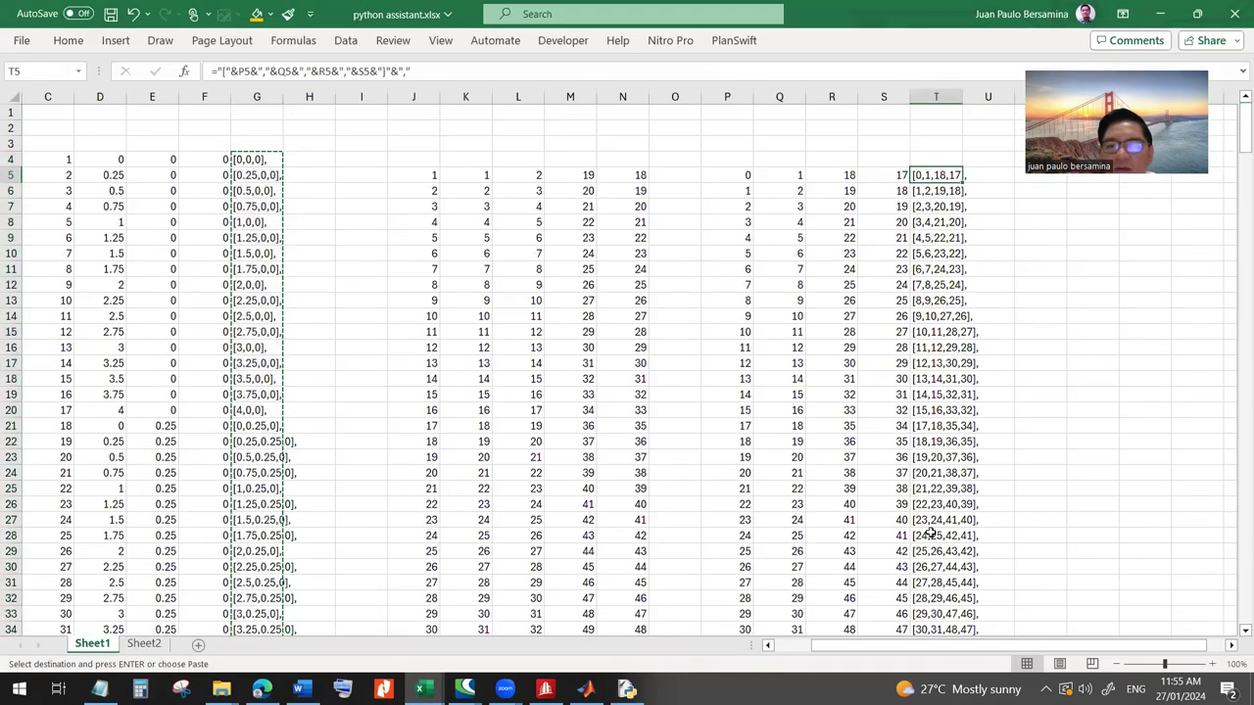
scroll(928, 534, "down", 8)
left_click_drag(1236, 171, 1240, 497)
left_click(928, 217, "shift")
key("ctrl+c")
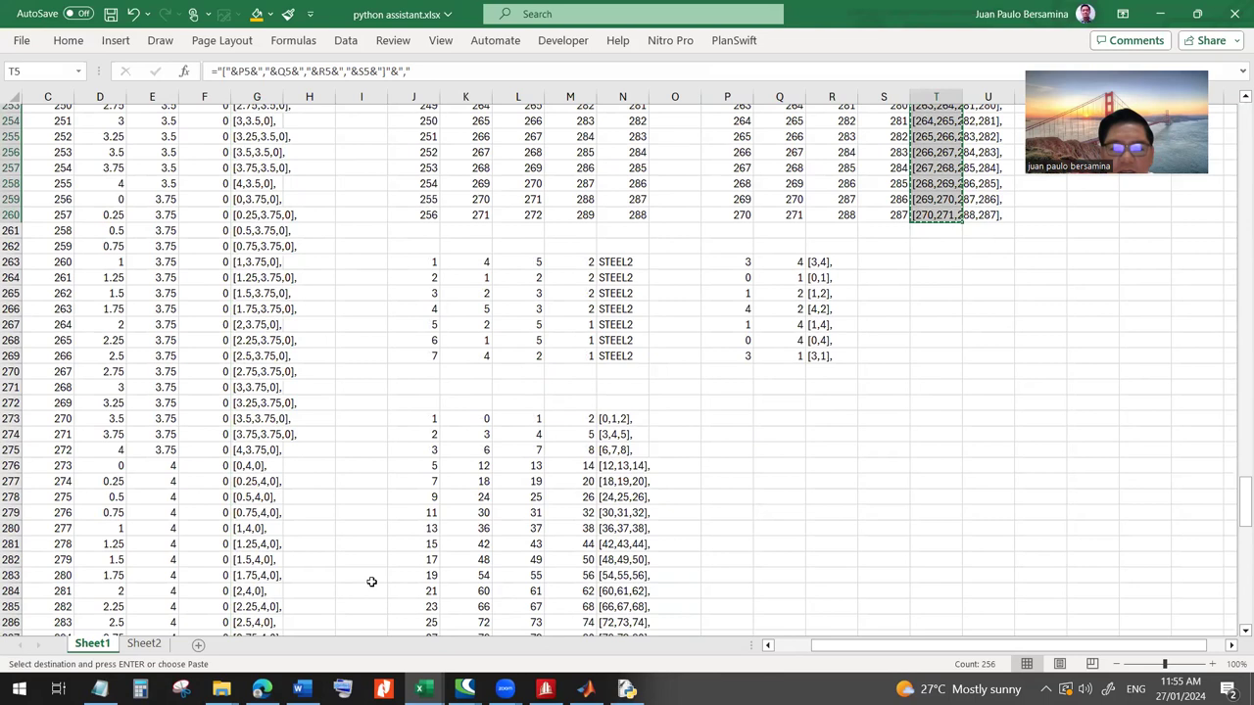
- Replace the notebook's elem_nodes rows with the copied entries from [0,1,18,17] to [270,271,288,287], closing the array directly after the last row
left_click(262, 689)
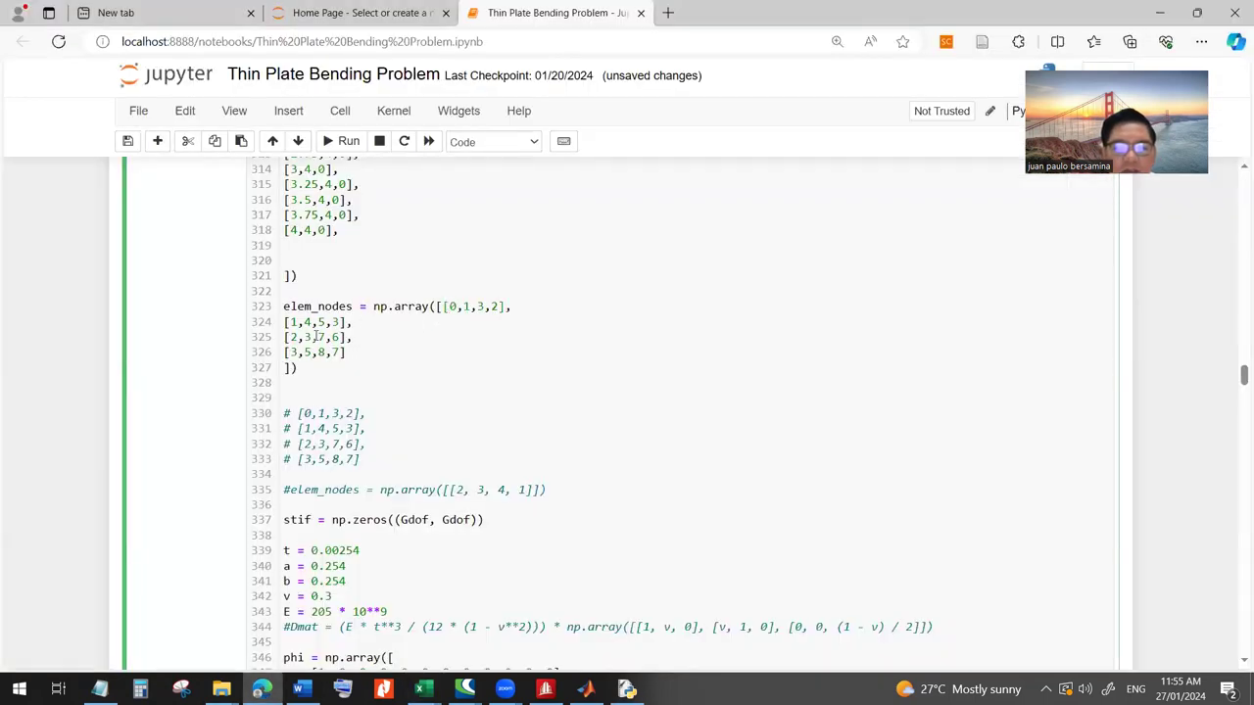
left_click(344, 354, "shift")
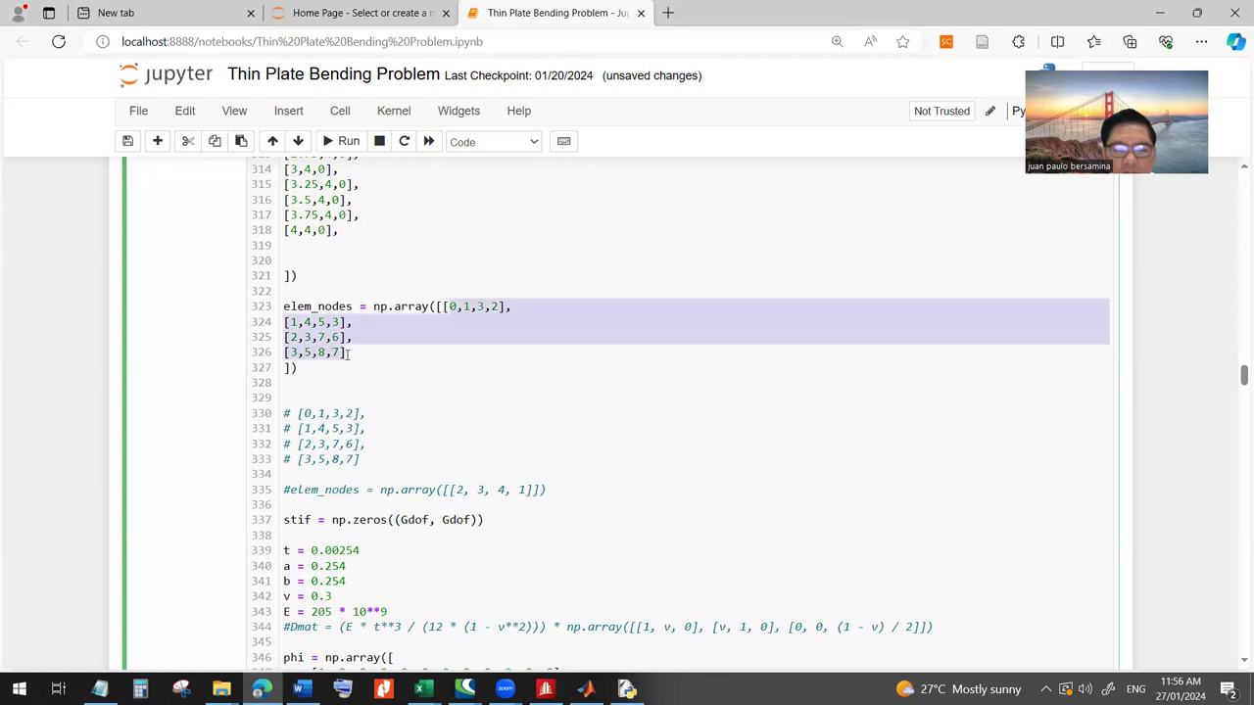
key("ctrl+v")
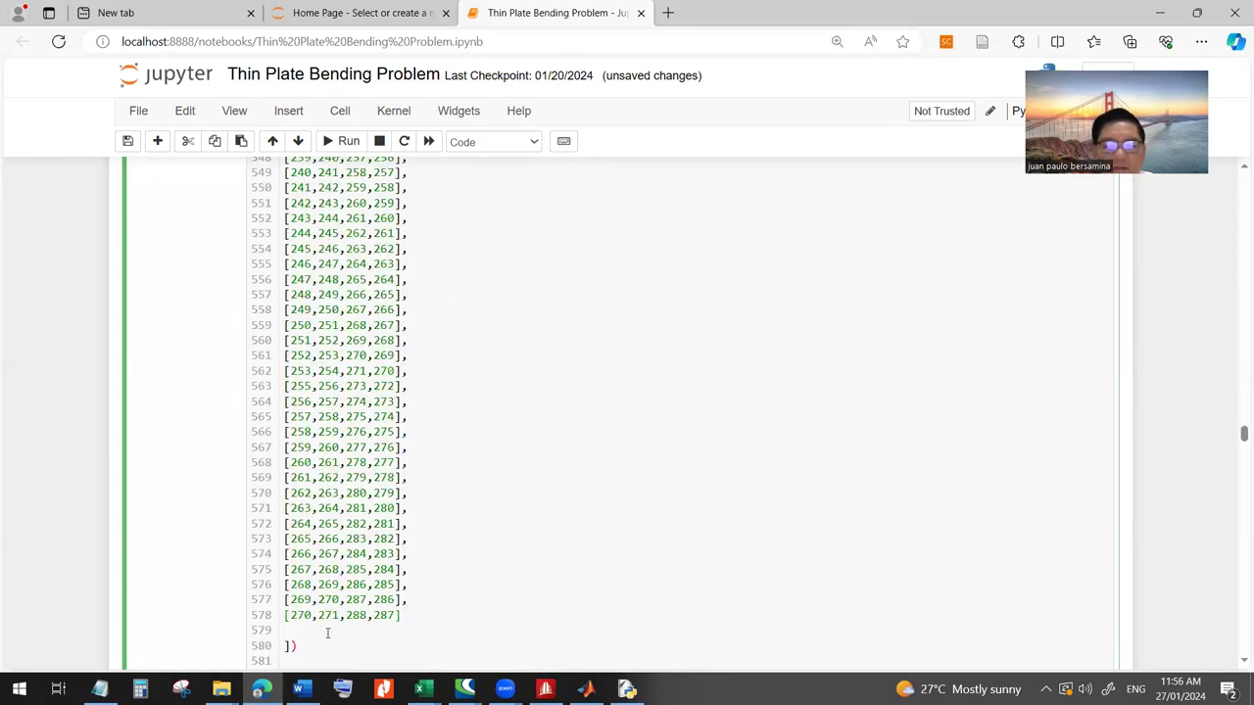
key("BackSpace")
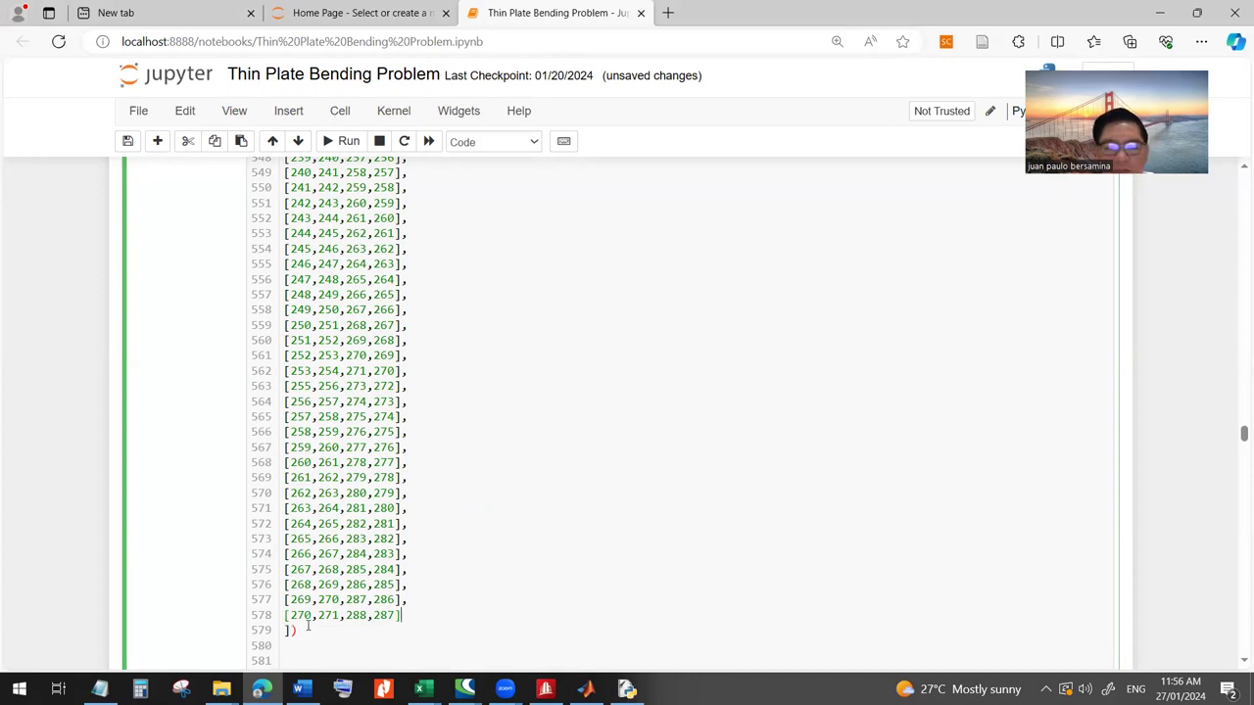
key("BackSpace")
left_click(443, 620)
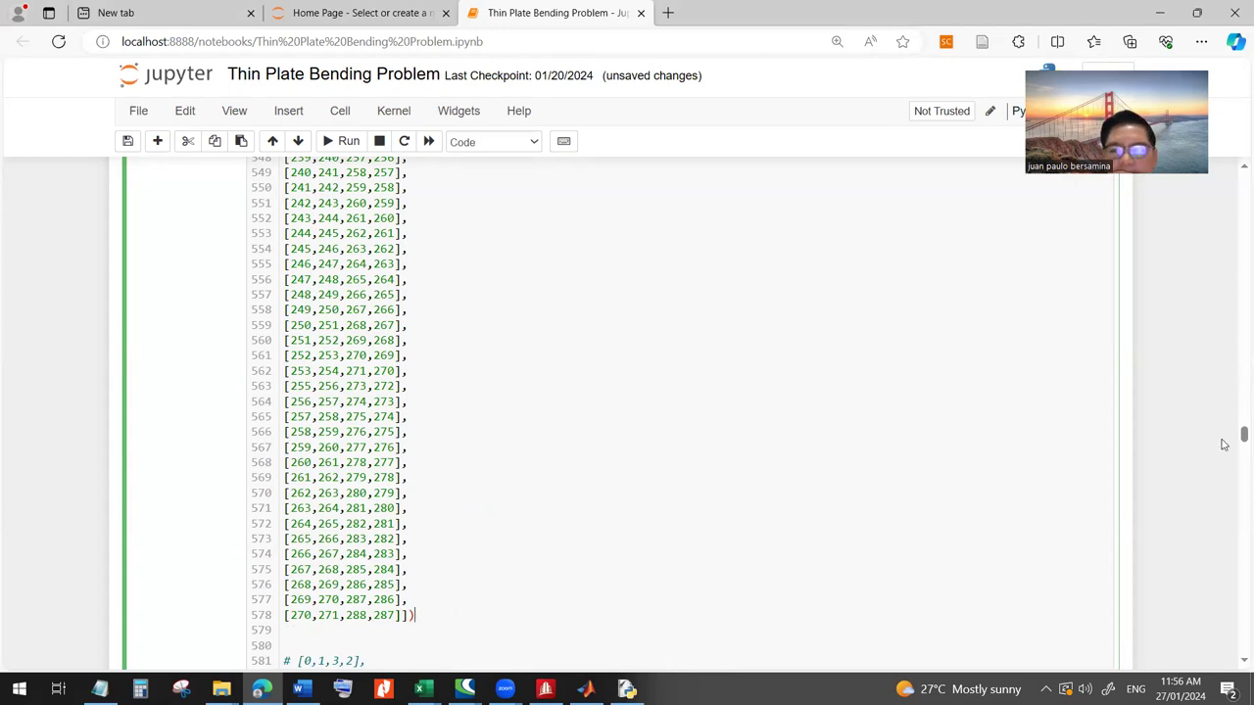
- Switch to the python assistant workbook and copy the restrained degree-of-freedom entries in N273:N352
scroll(885, 521, "down", 3)
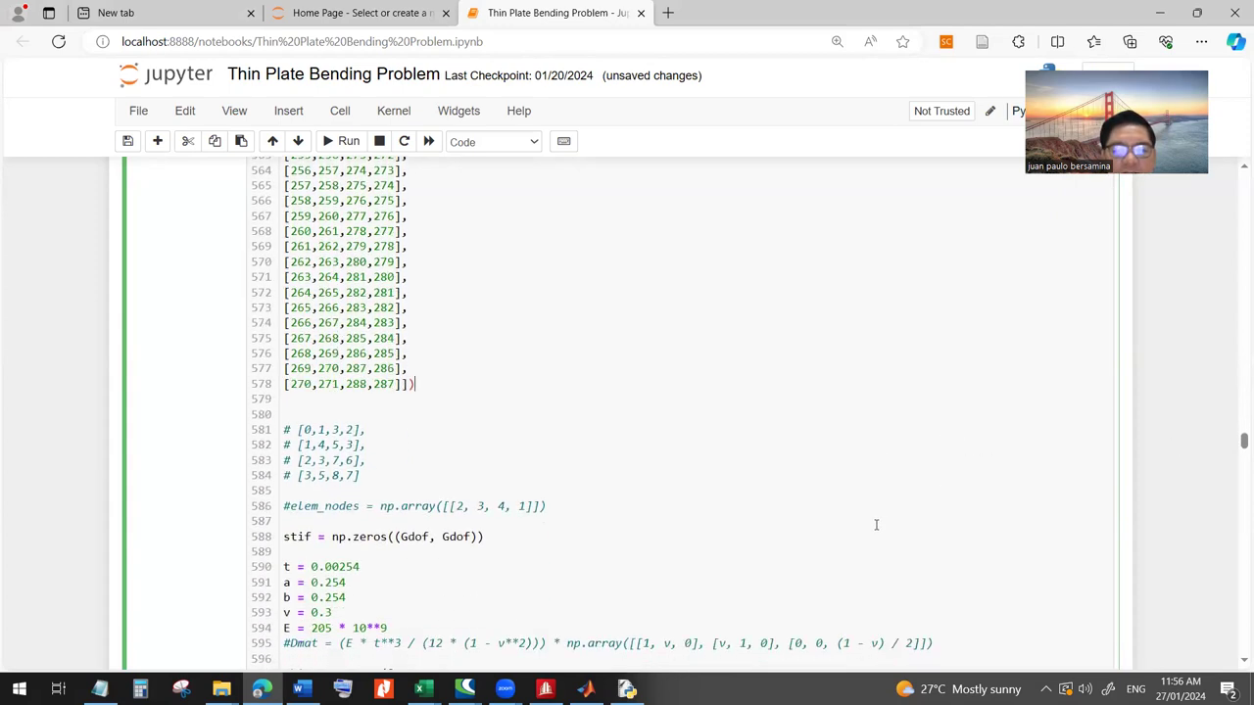
scroll(876, 525, "down", 3)
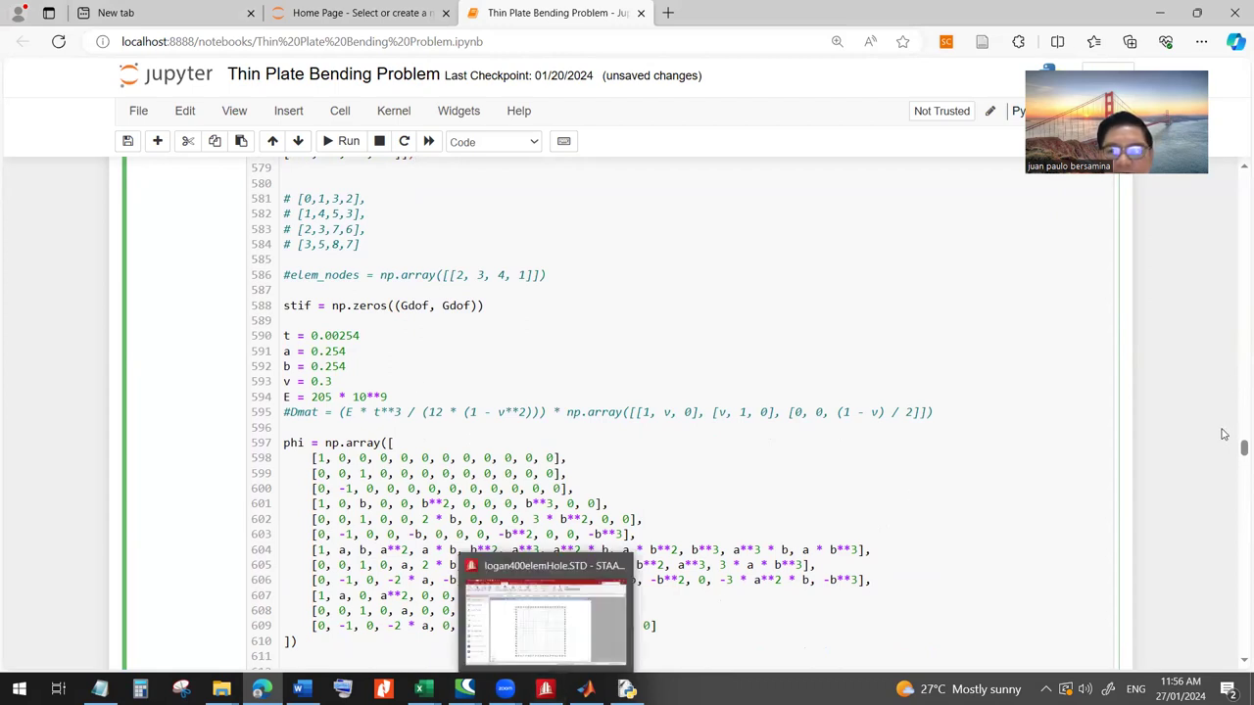
left_click_drag(1237, 449, 1239, 177)
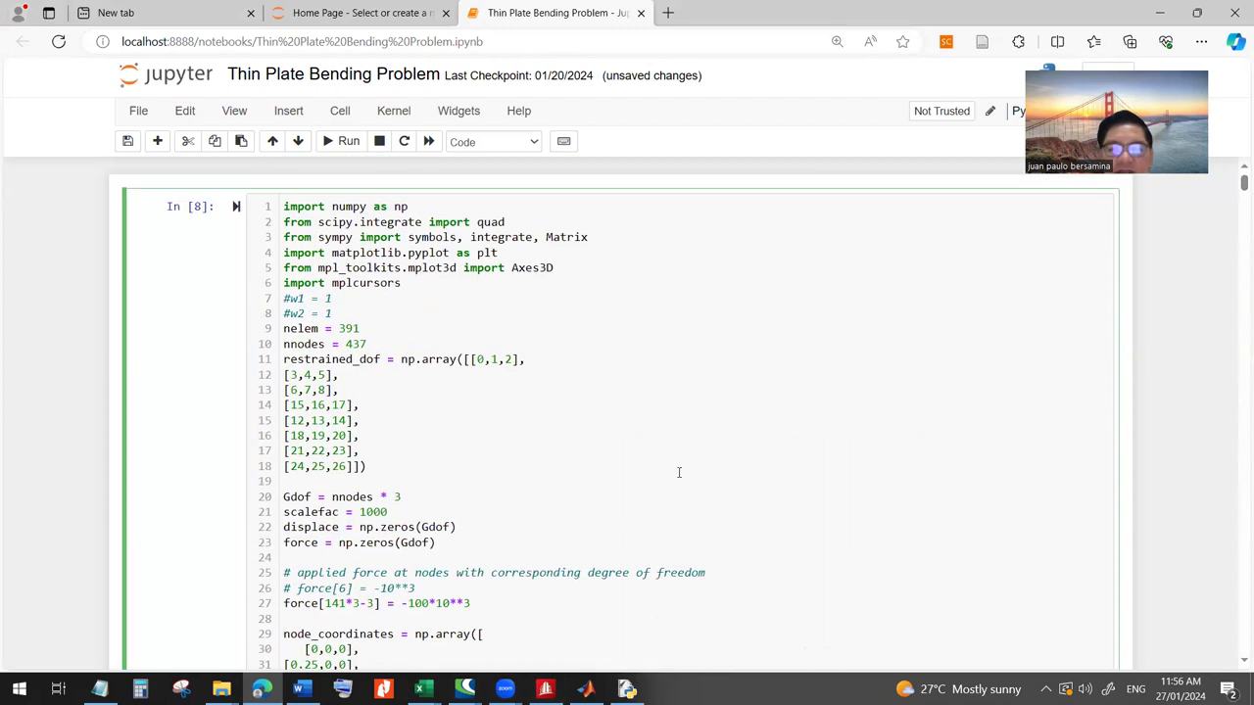
scroll(640, 452, "down", 3)
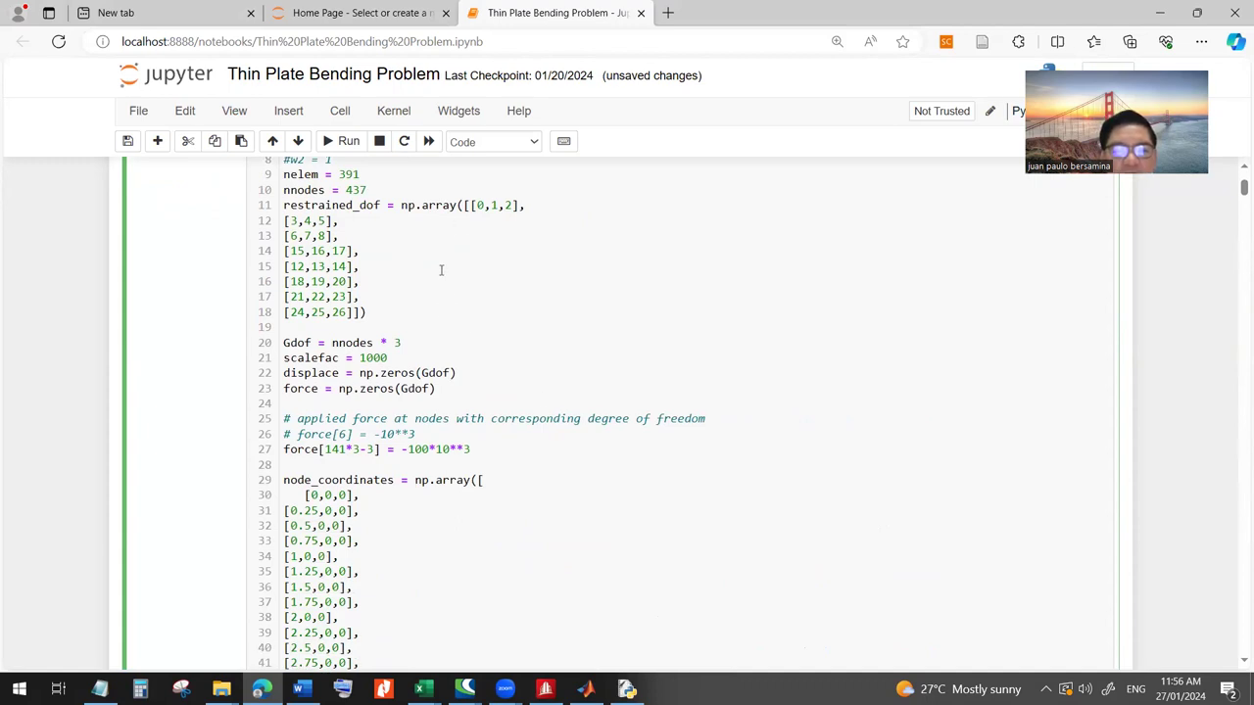
mouse_move(423, 688)
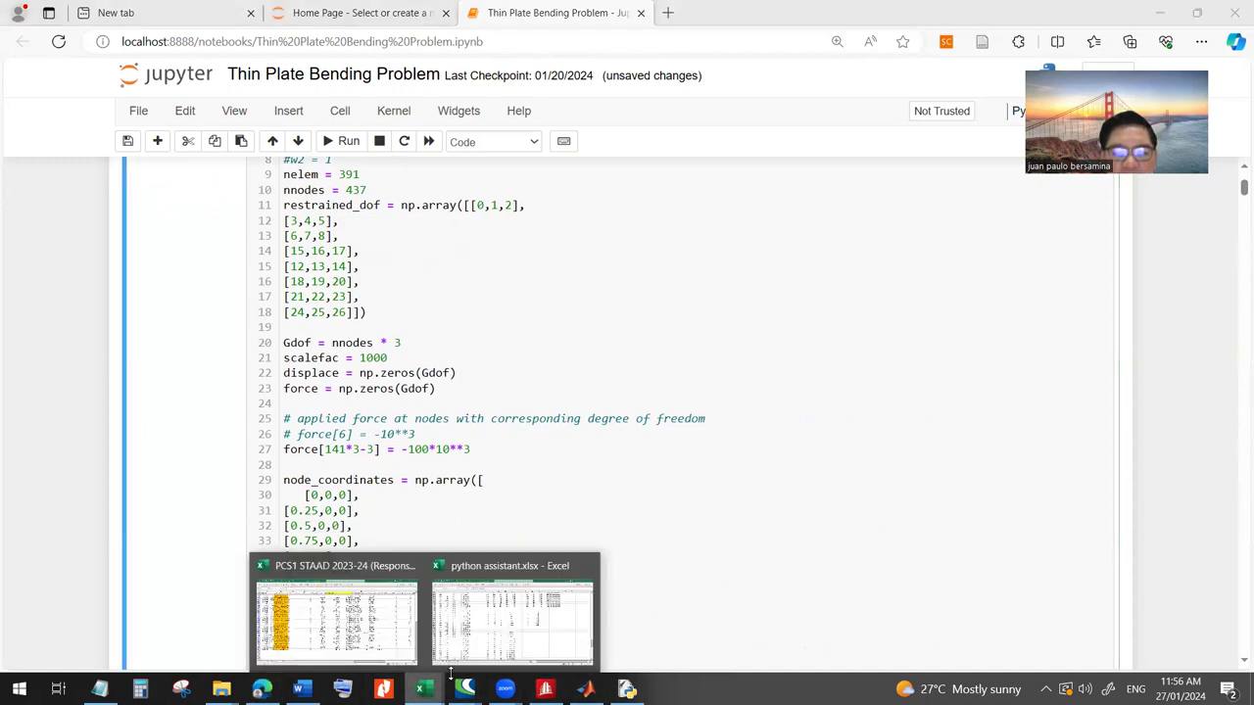
left_click(470, 637)
left_click(612, 414)
scroll(624, 556, "down", 4)
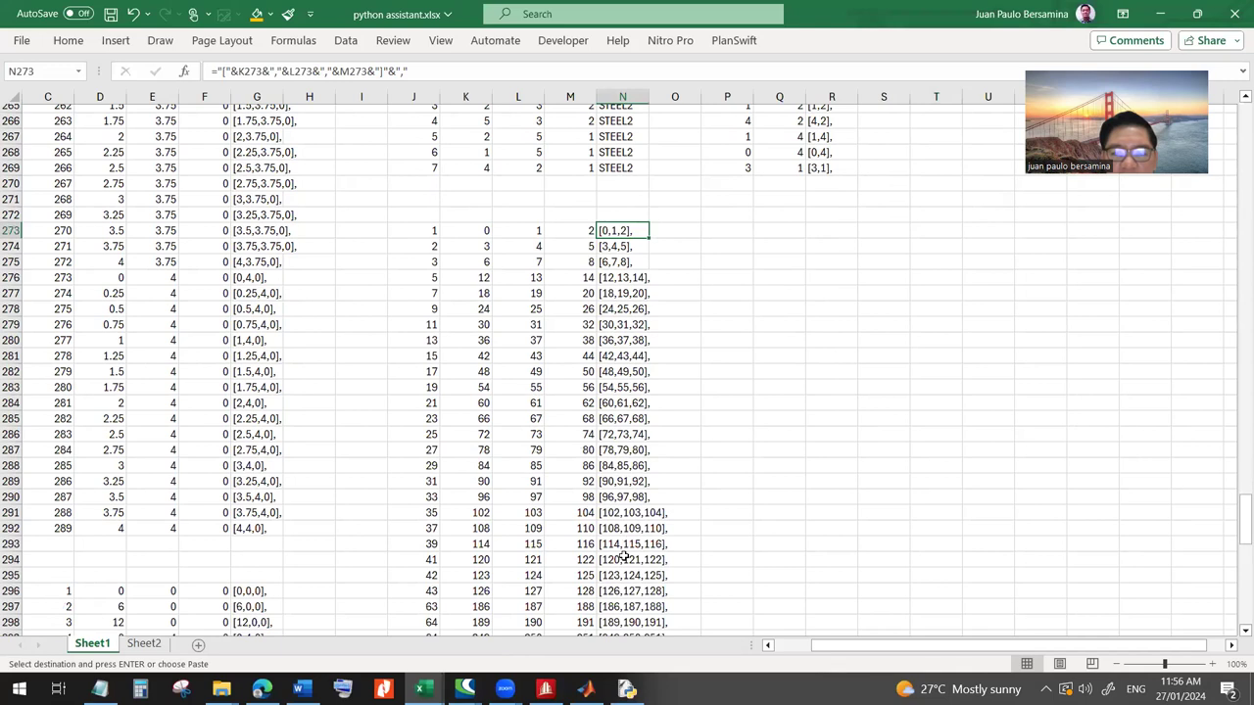
scroll(624, 555, "down", 20)
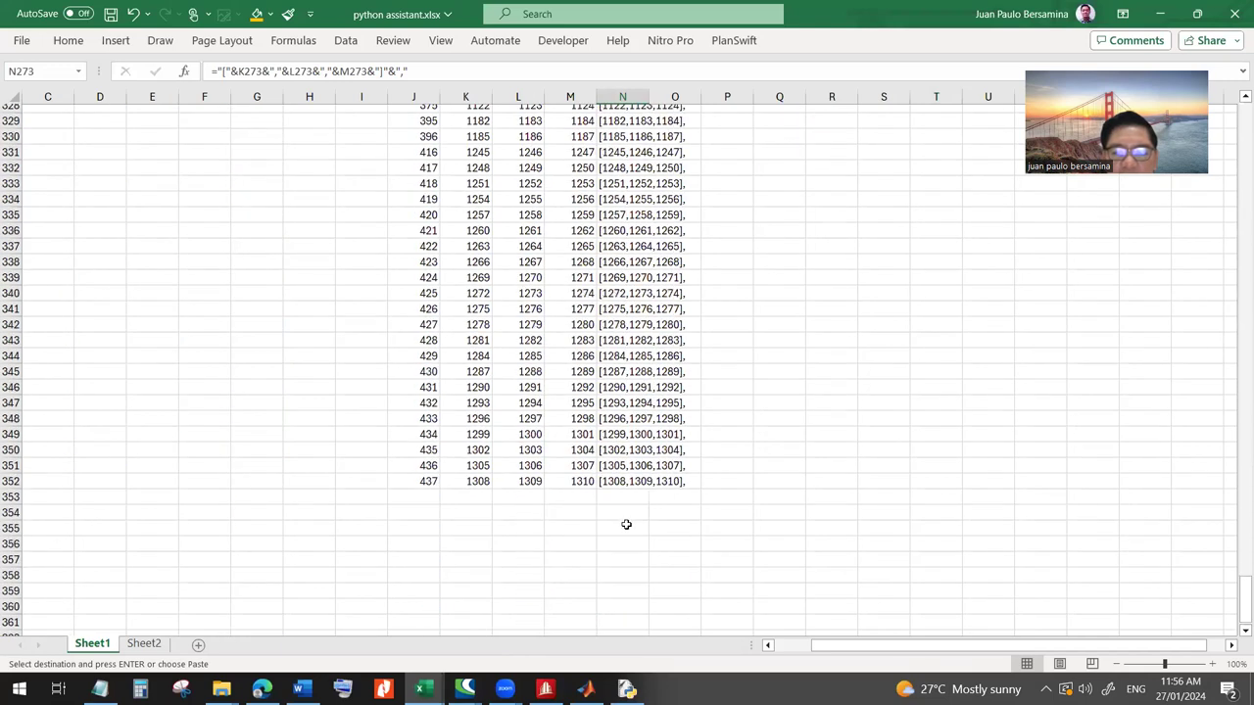
left_click(624, 481, "shift")
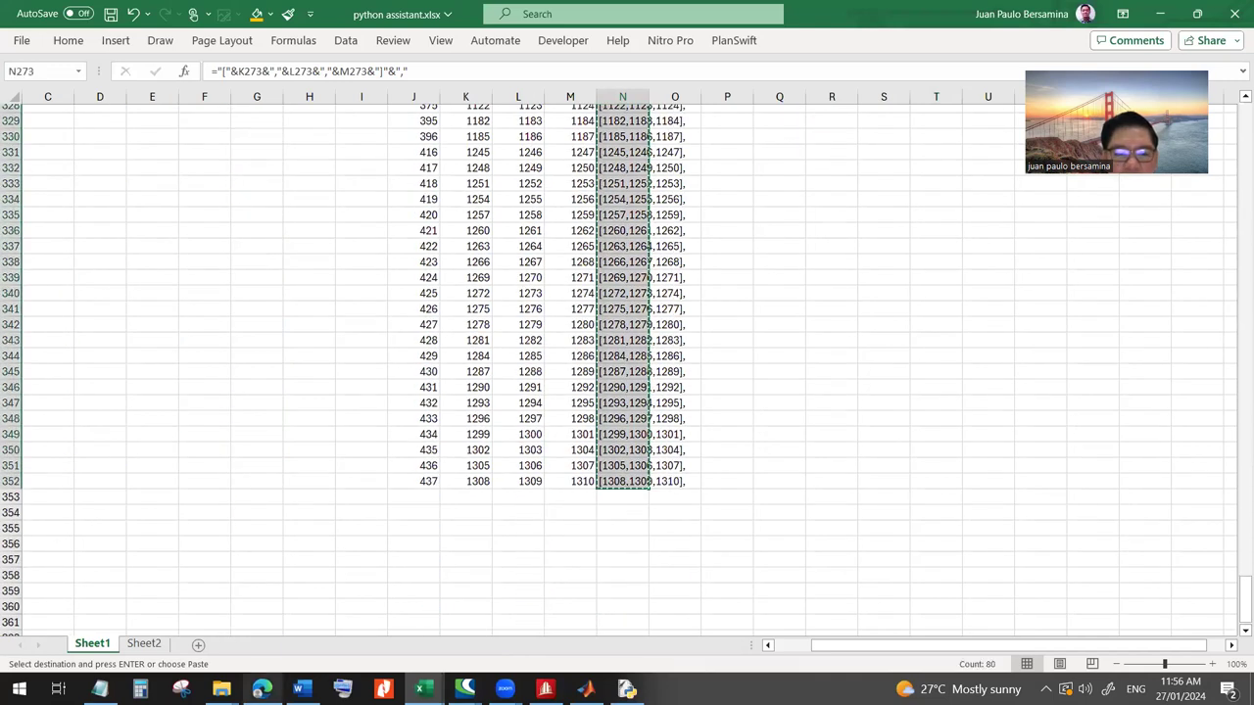
- Replace the notebook's restrained_dof rows with the copied entries from [0,1,2] to [1308,1309,1310], drop the trailing comma, and save the notebook
key("alt+Tab")
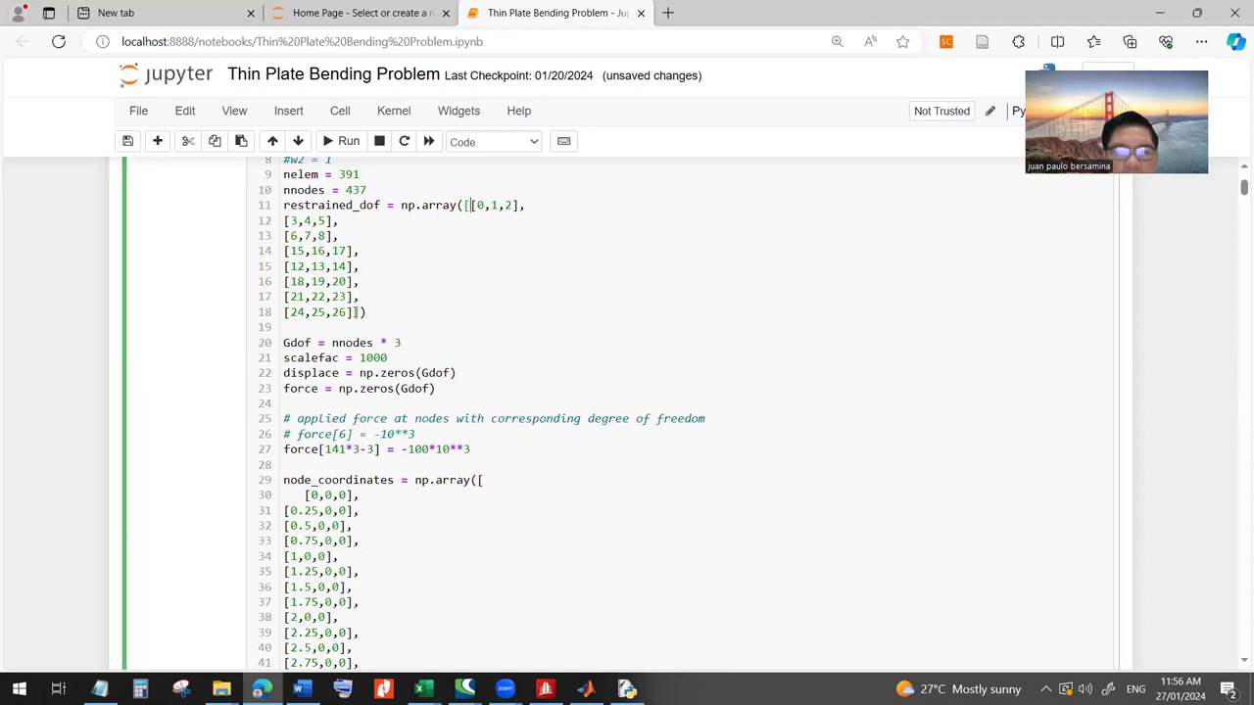
key("Home")
key("shift+Up")
key("shift+Up")
key("shift+Up")
key("shift+Up")
key("shift+Up")
key("shift+Up")
key("shift+Up")
key("ctrl+v")
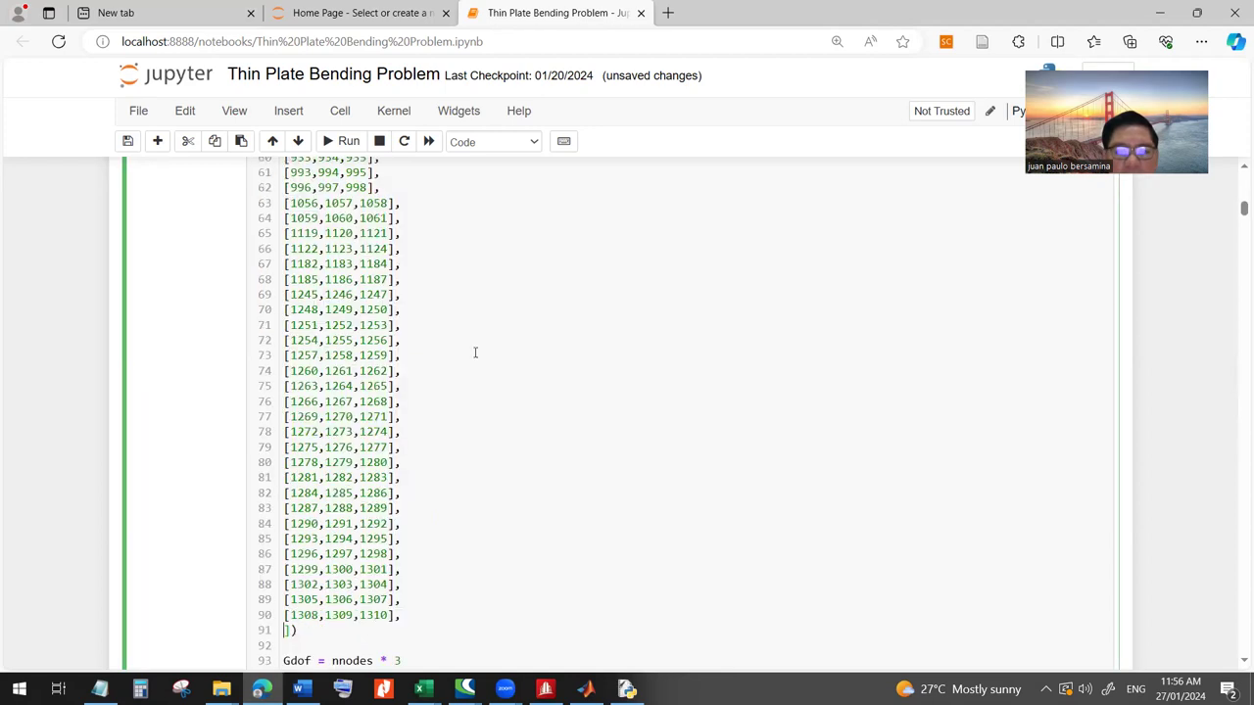
key("Left")
key("BackSpace")
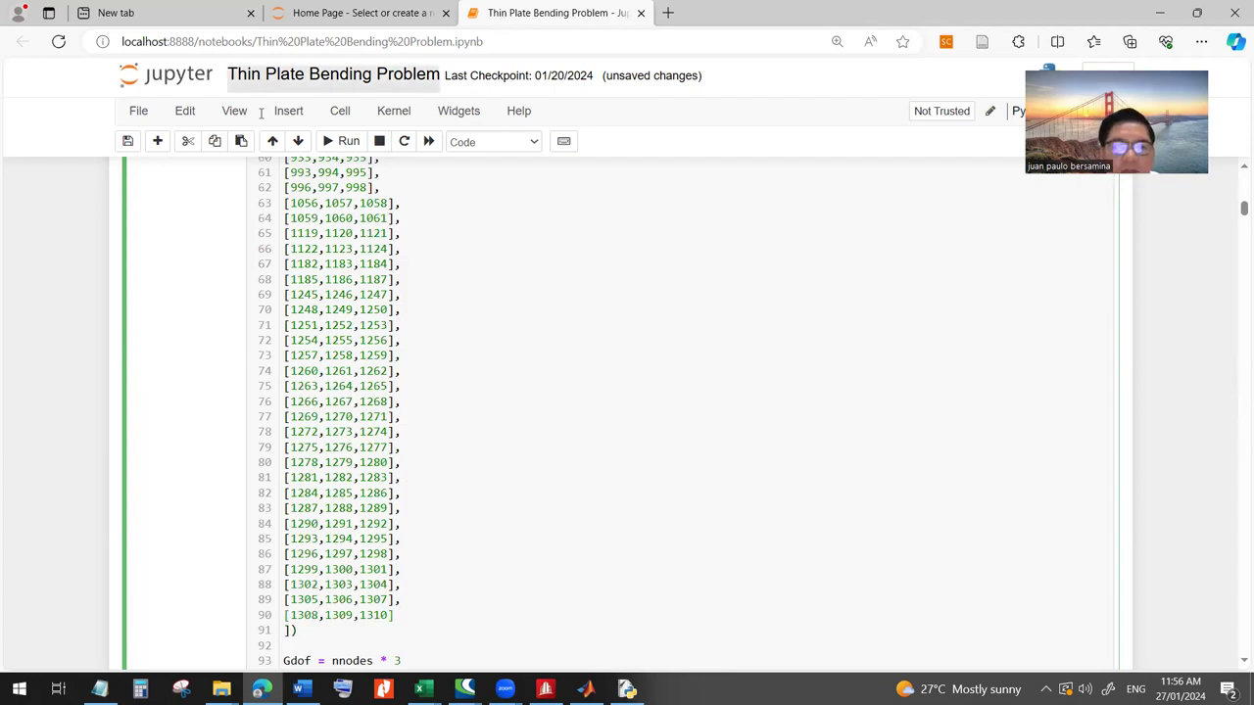
left_click(128, 141)
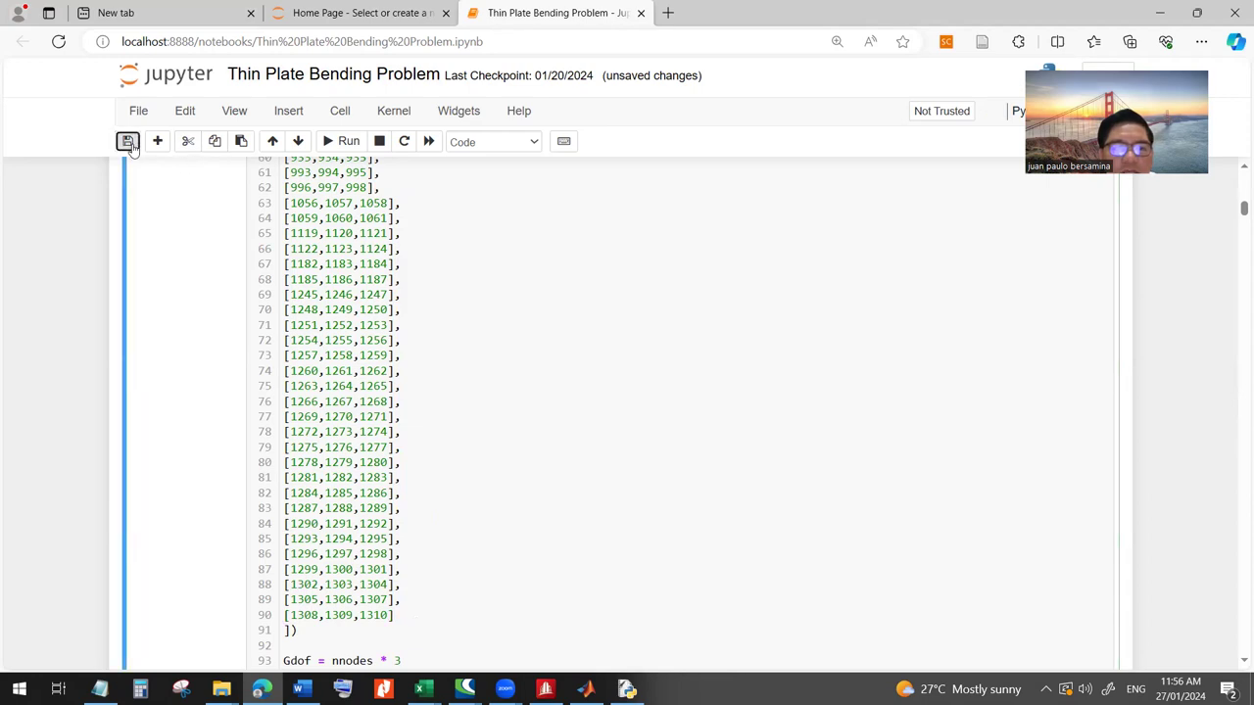
- Switch to STAAD.Pro and open the thickness definition of the Plate 0.03 property to check its node thicknesses
scroll(945, 436, "down", 6)
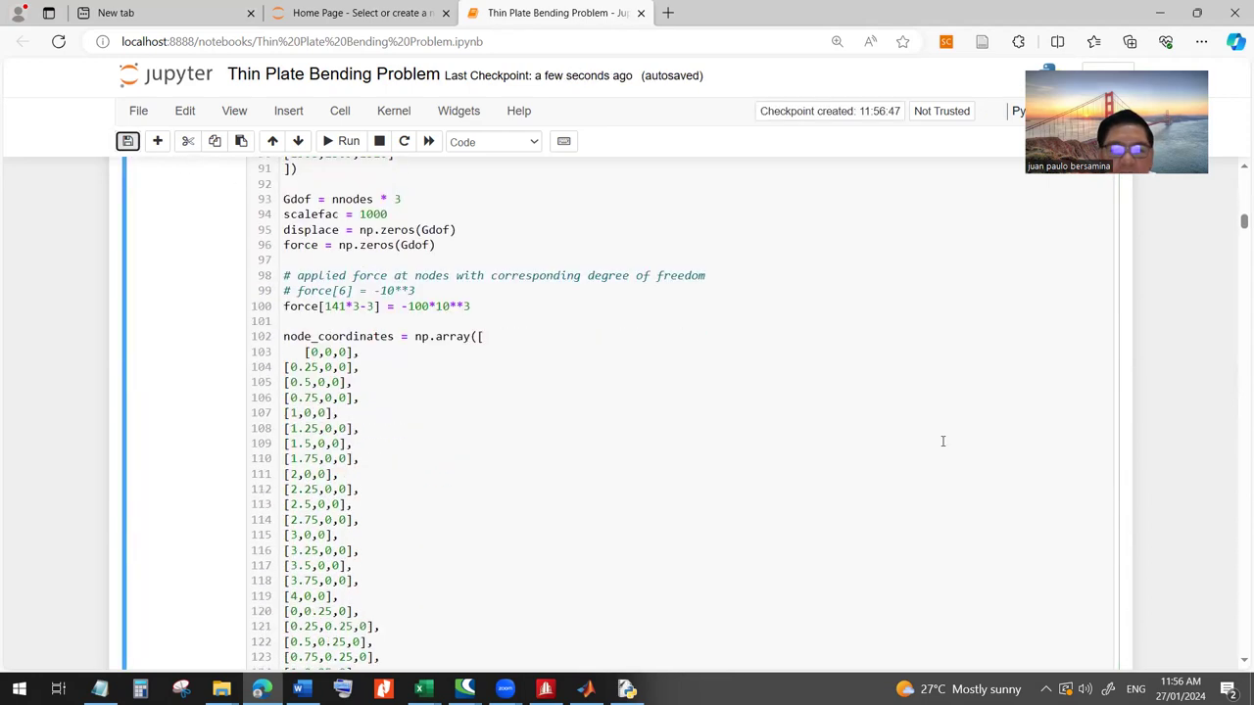
scroll(770, 571, "down", 20)
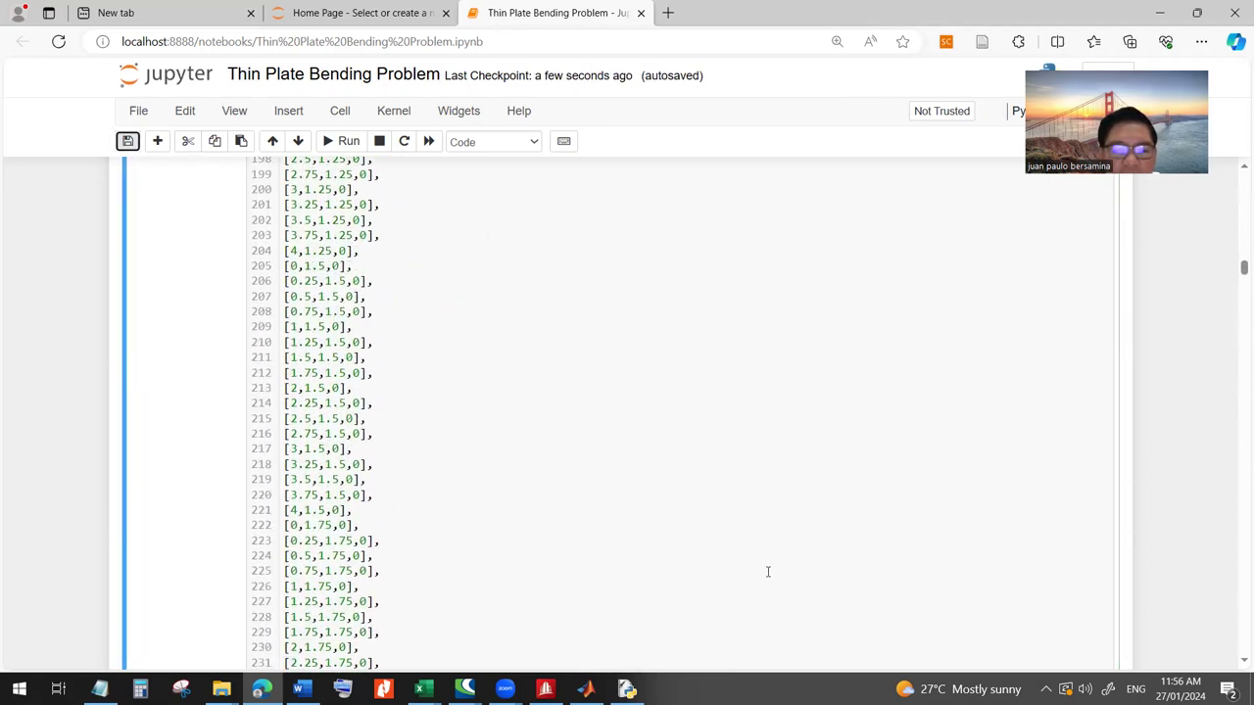
scroll(768, 572, "down", 20)
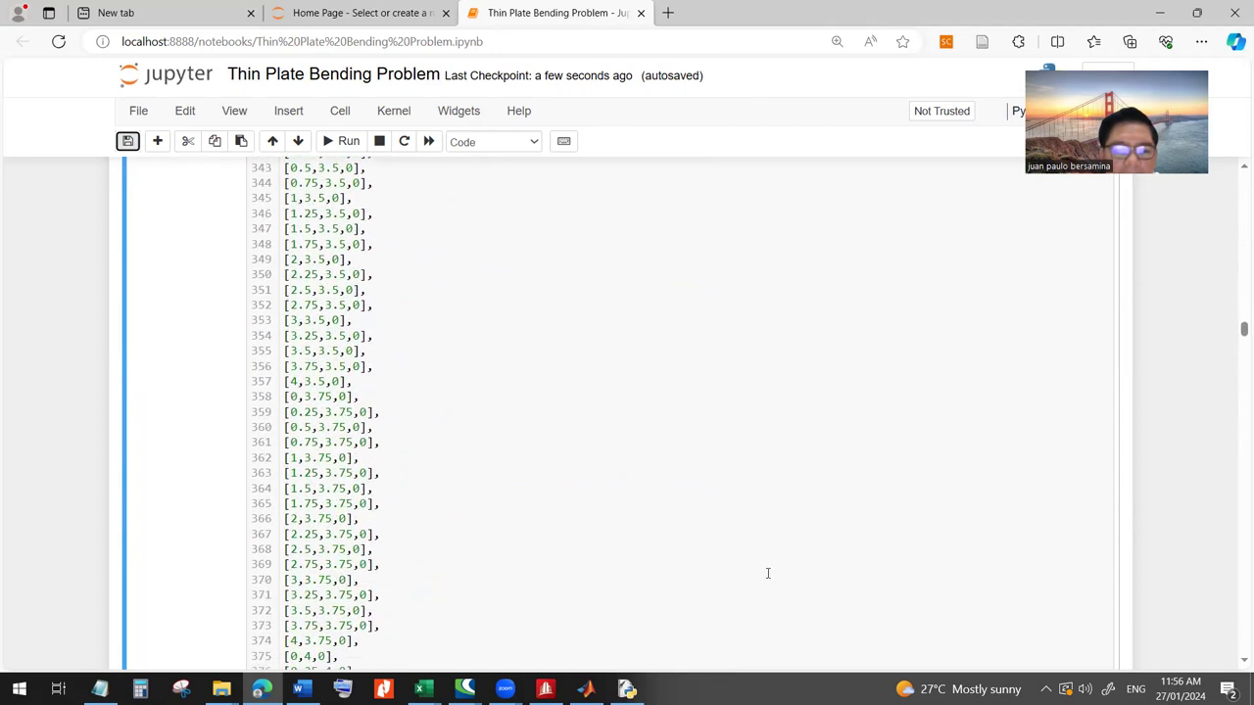
scroll(768, 573, "down", 10)
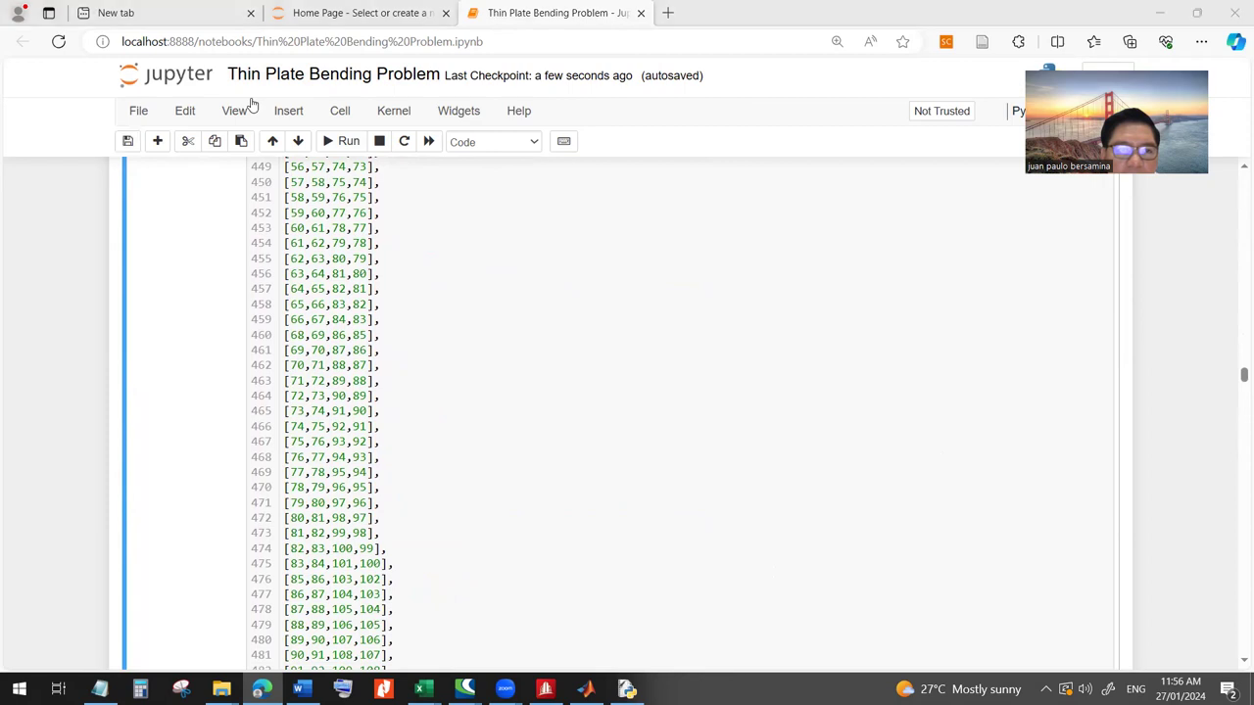
scroll(421, 502, "down", 16)
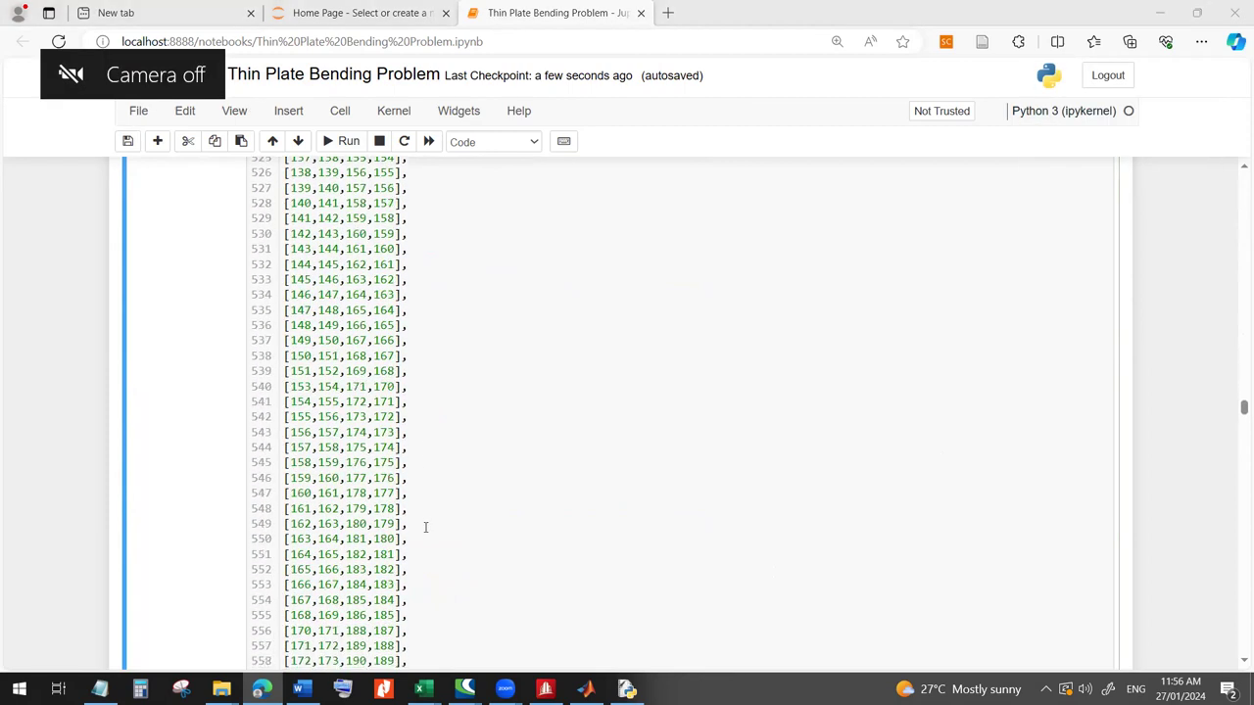
scroll(417, 523, "down", 7)
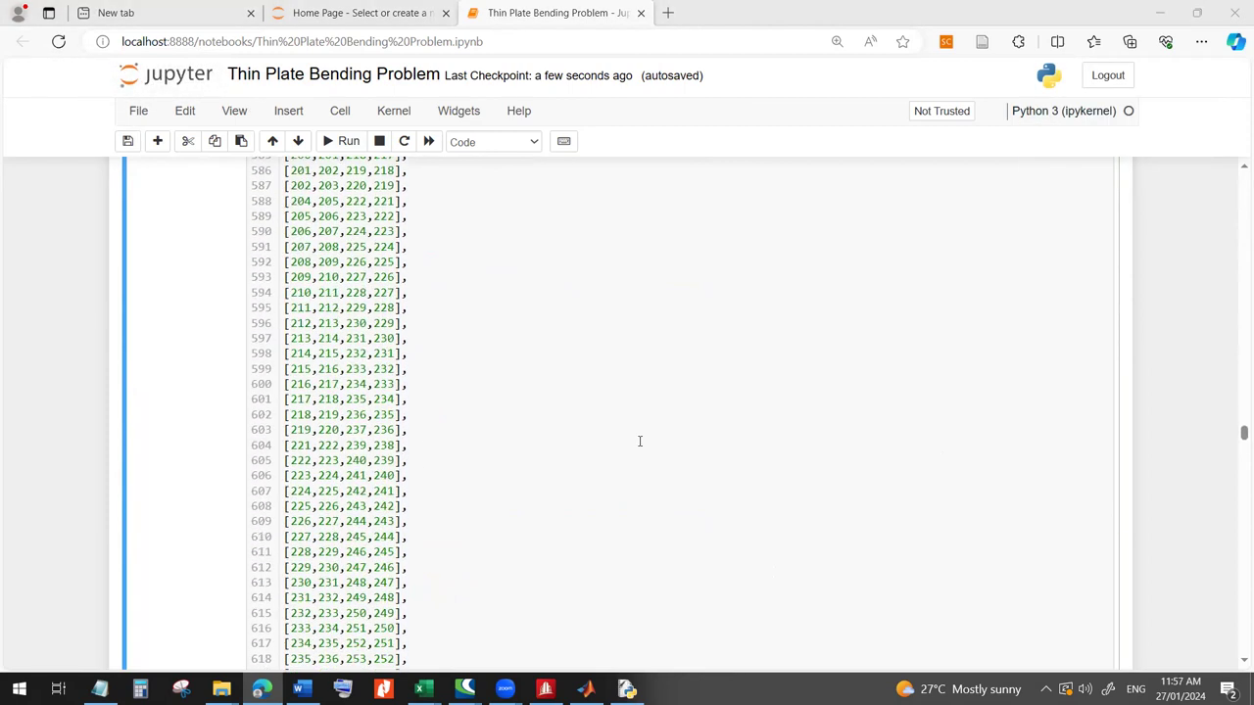
left_click_drag(1237, 443, 1237, 472)
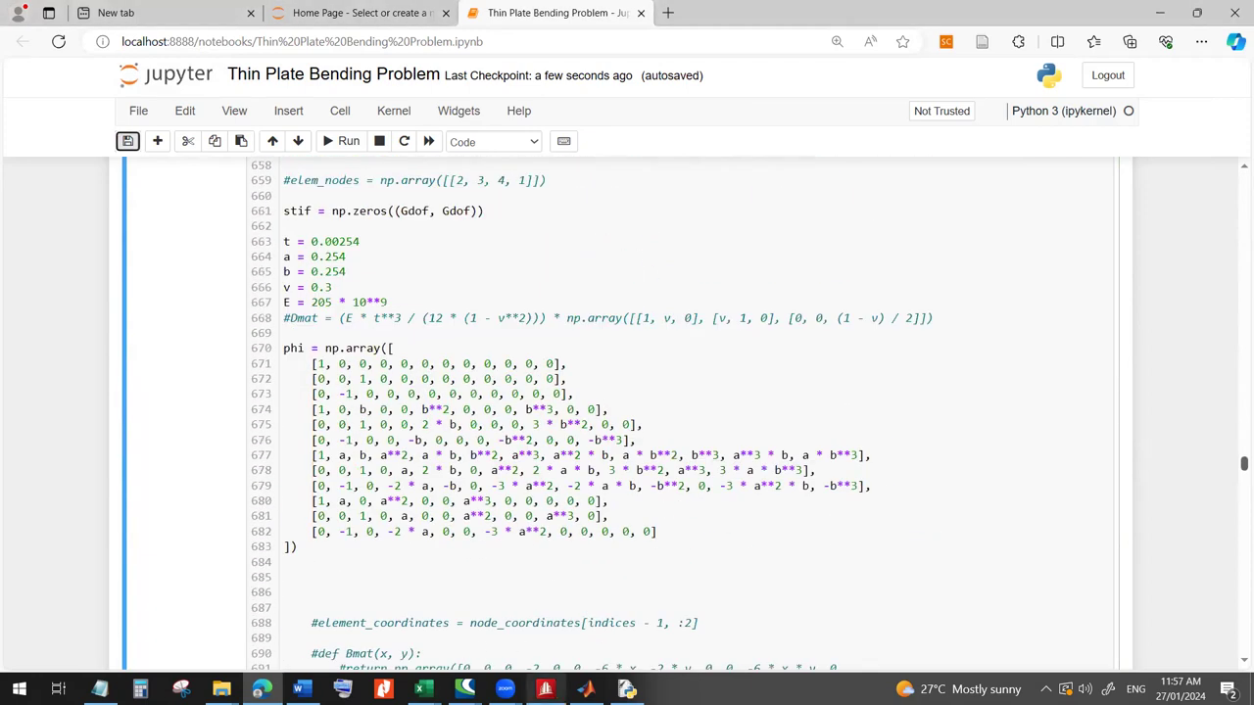
left_click(546, 689)
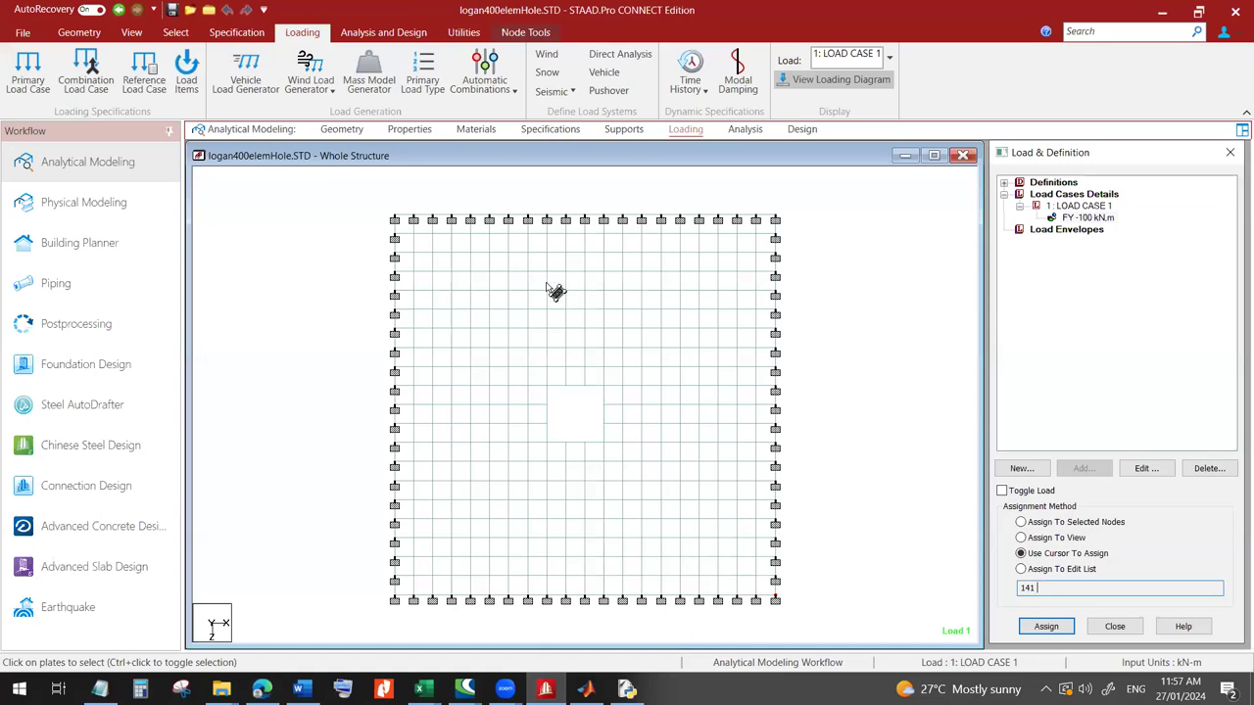
left_click(408, 129)
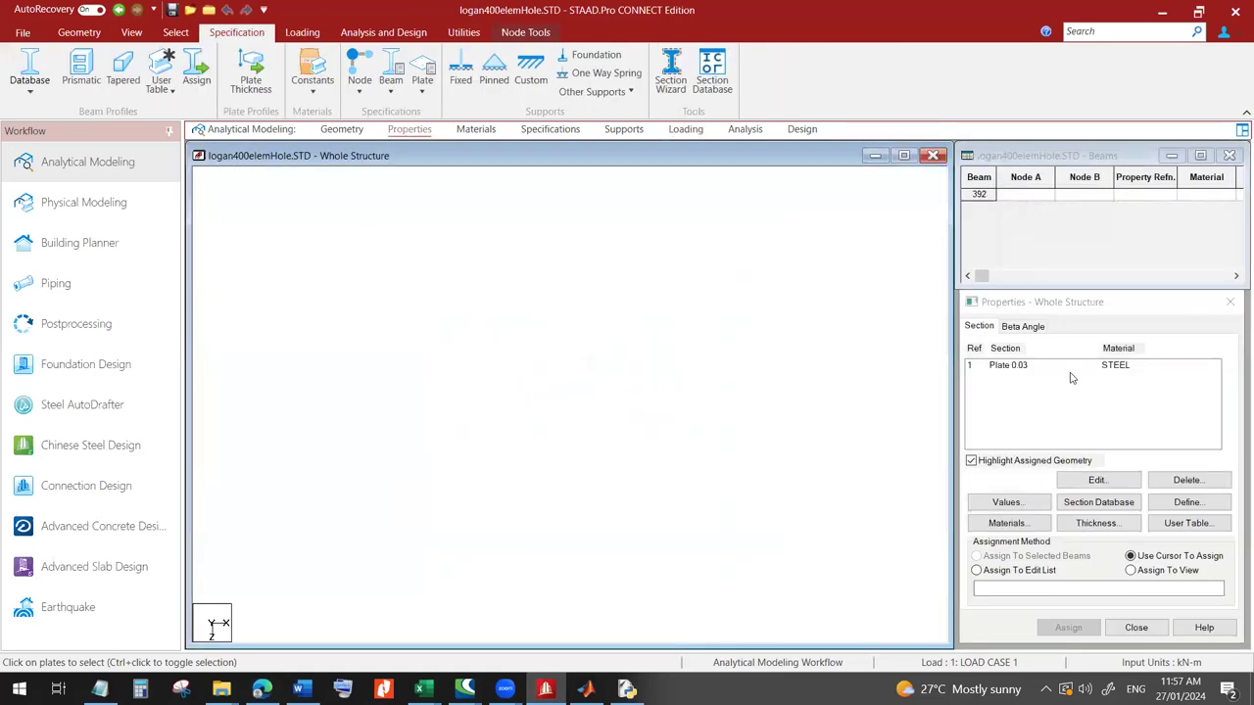
double_click(1019, 367)
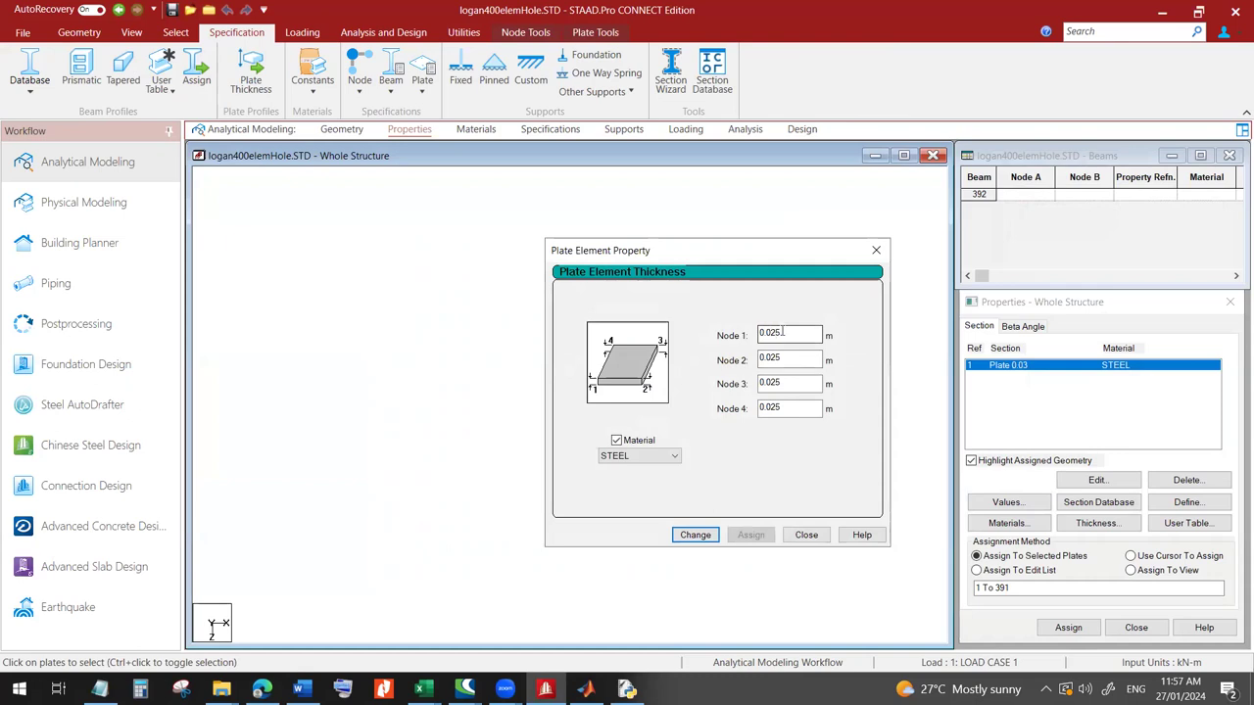
- Switch to the notebook and set the plate thickness t to 0.025
key("alt+Tab")
left_click(369, 242)
double_click(361, 241)
type("025")
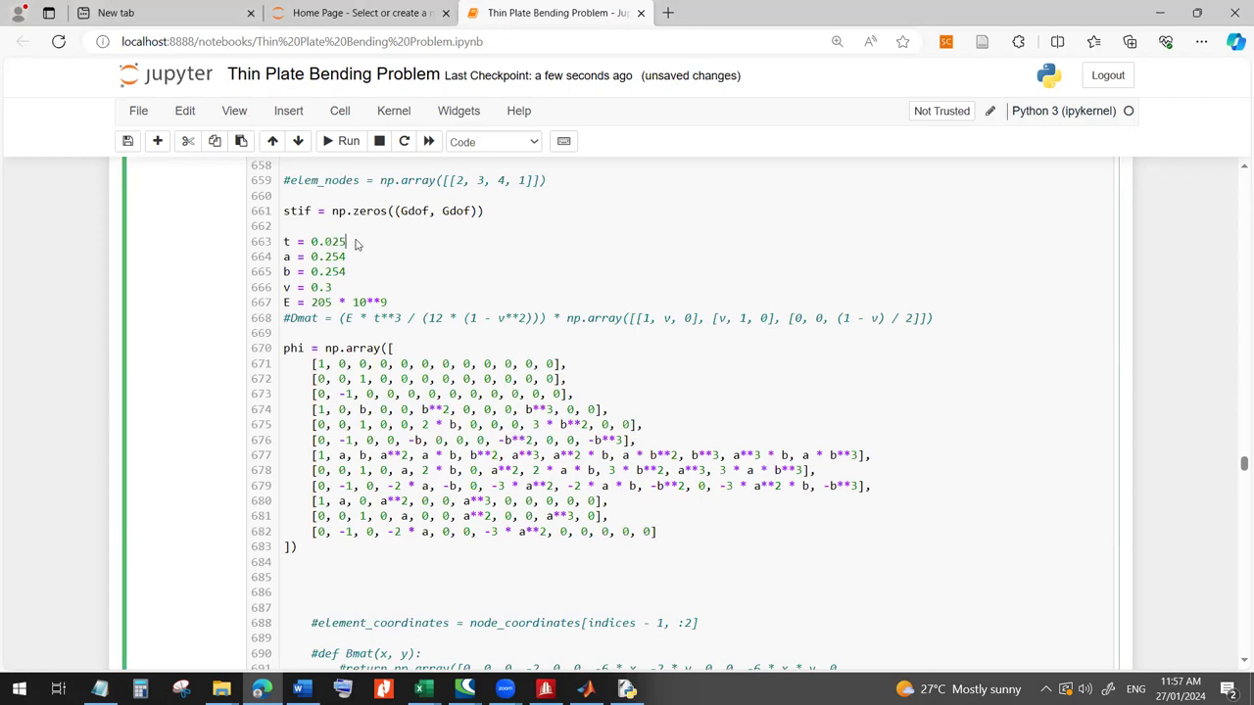
- Close STAAD.Pro's plate thickness dialog, check the node coordinates in the geometry table for the element size, and return to the notebook
key("alt+Tab")
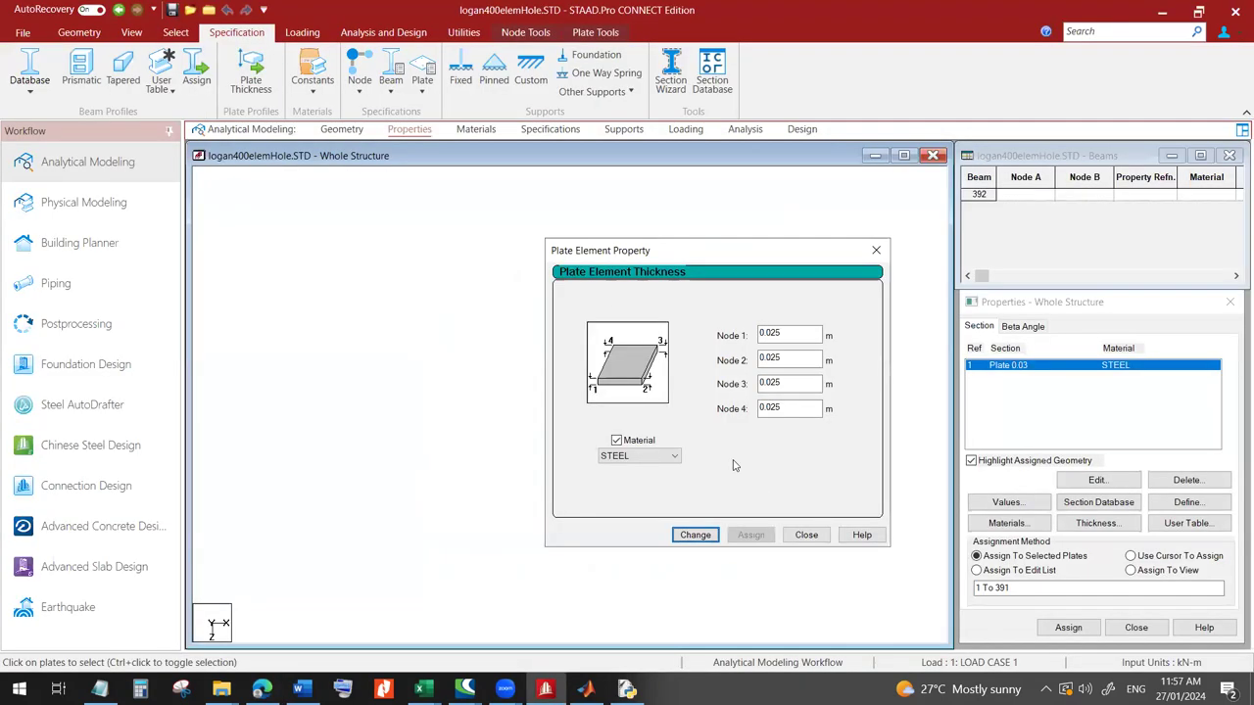
left_click(802, 538)
left_click(338, 130)
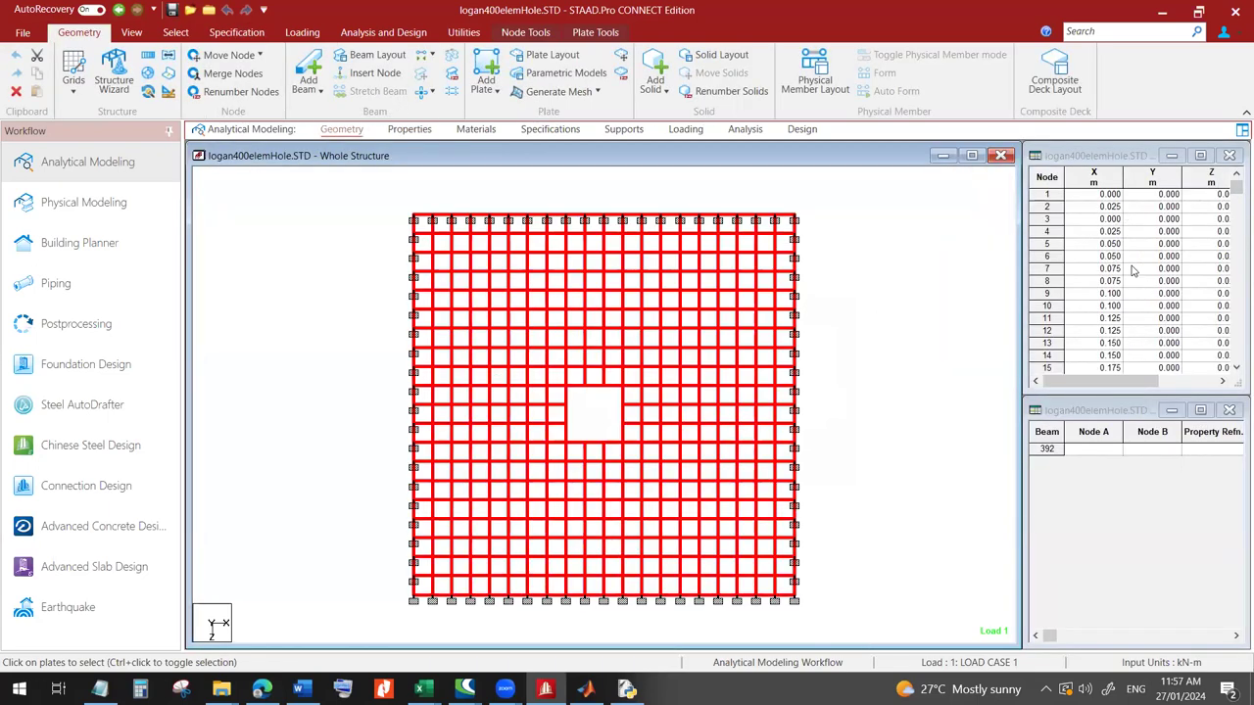
key("alt+Tab")
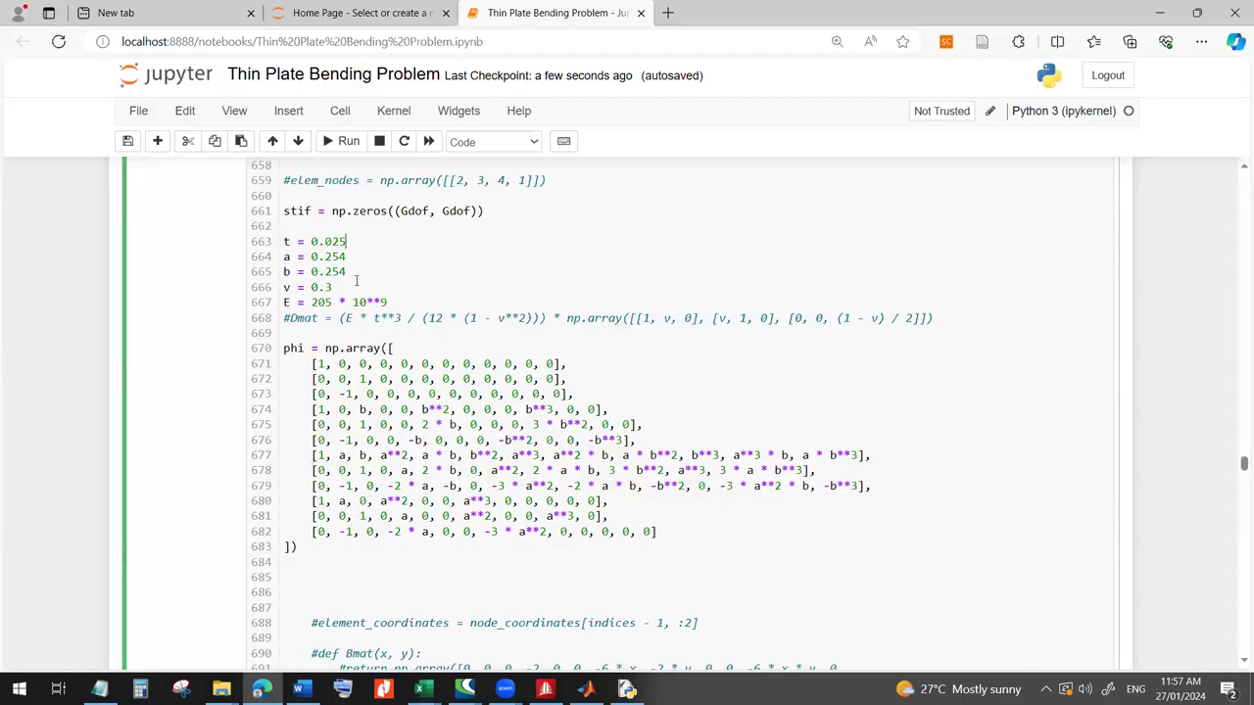
- Set the element dimensions a and b to 0.025 in the notebook's plate parameters
double_click(329, 256)
type("0")
double_click(328, 272)
type("0")
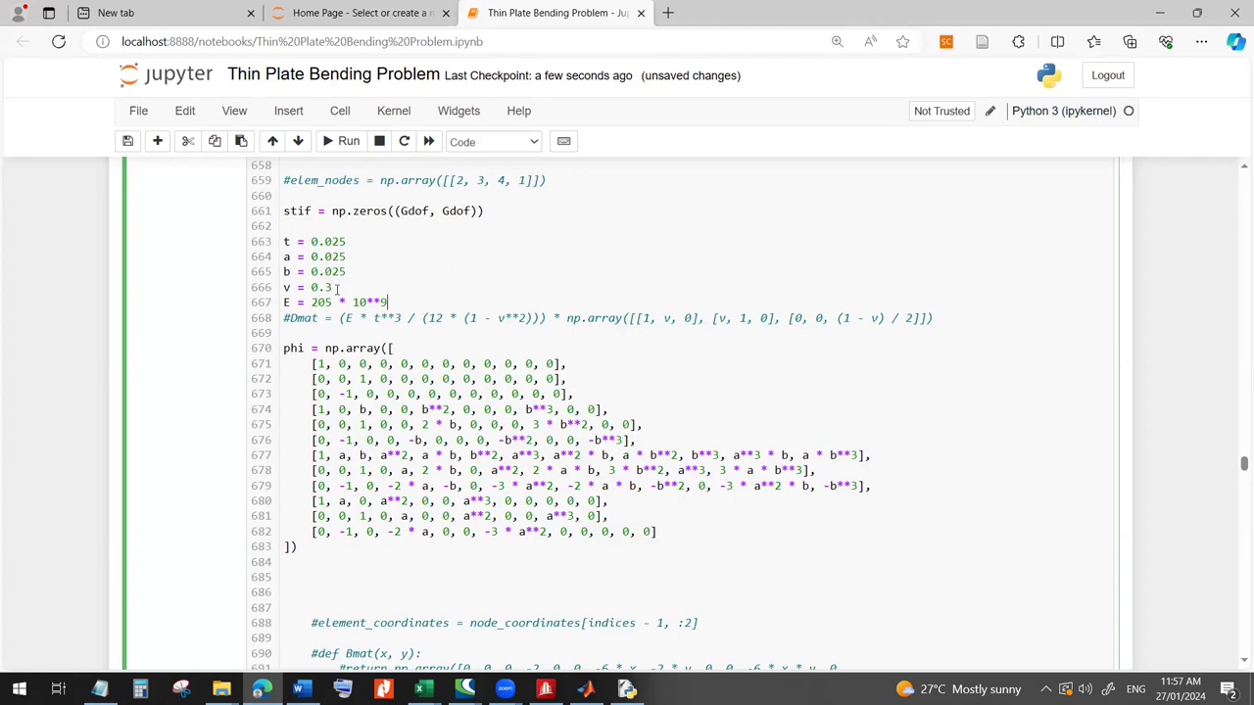
left_click(368, 291)
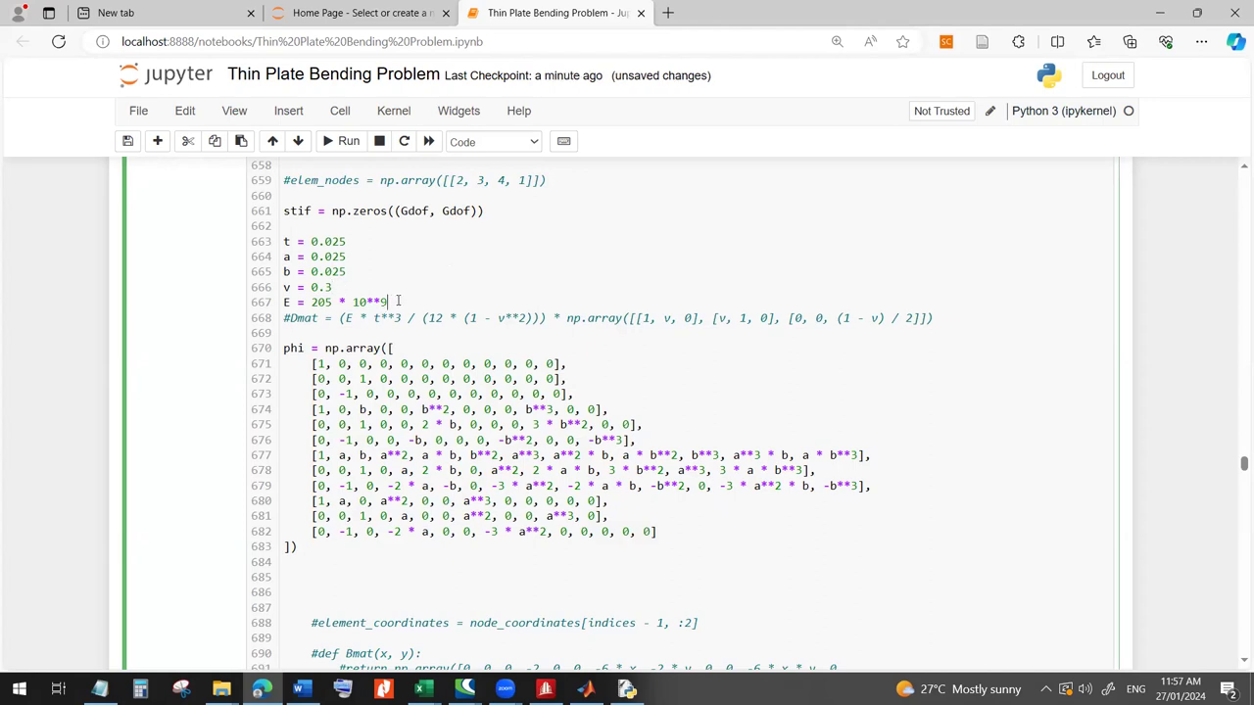
- Change the integration region limits b1 and d1 to 0.025
scroll(592, 450, "down", 7)
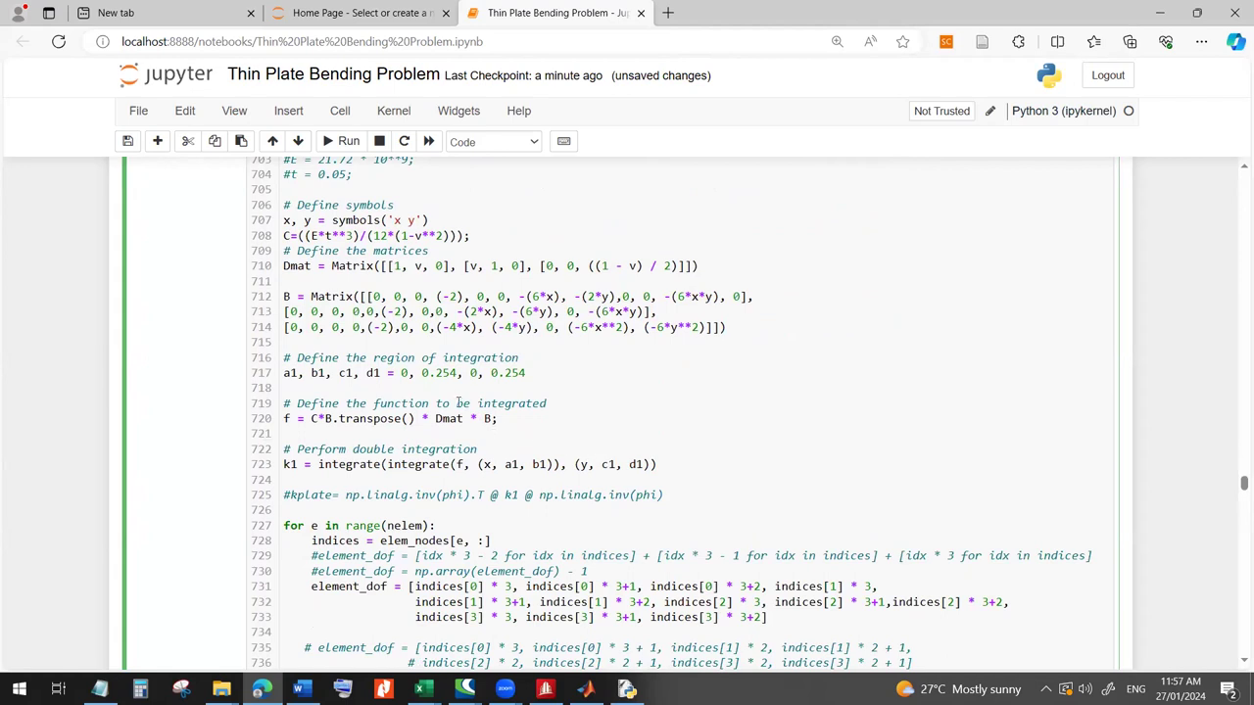
left_click_drag(437, 371, 454, 372)
type("025")
left_click_drag(505, 373, 527, 373)
type("0")
- Review the remaining solver and plotting code, check the list of required inputs in Notepad, and return to the notebook
scroll(594, 439, "down", 10)
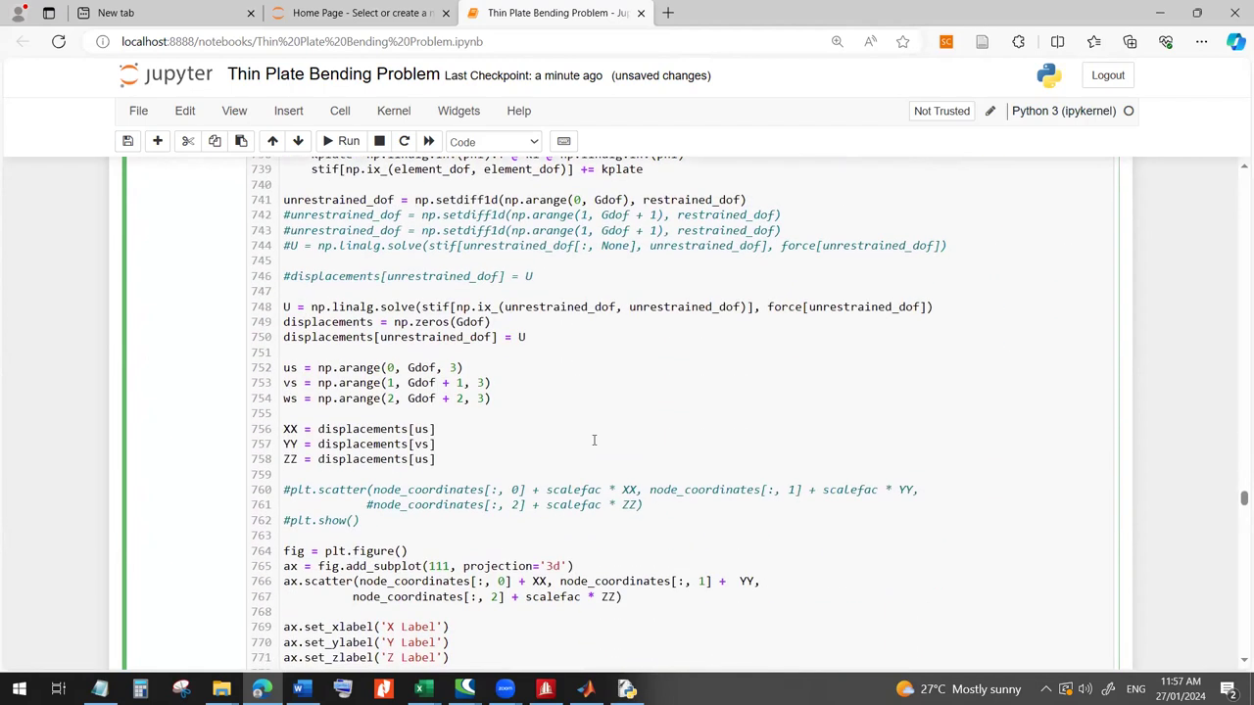
scroll(593, 445, "down", 3)
scroll(994, 323, "up", 5)
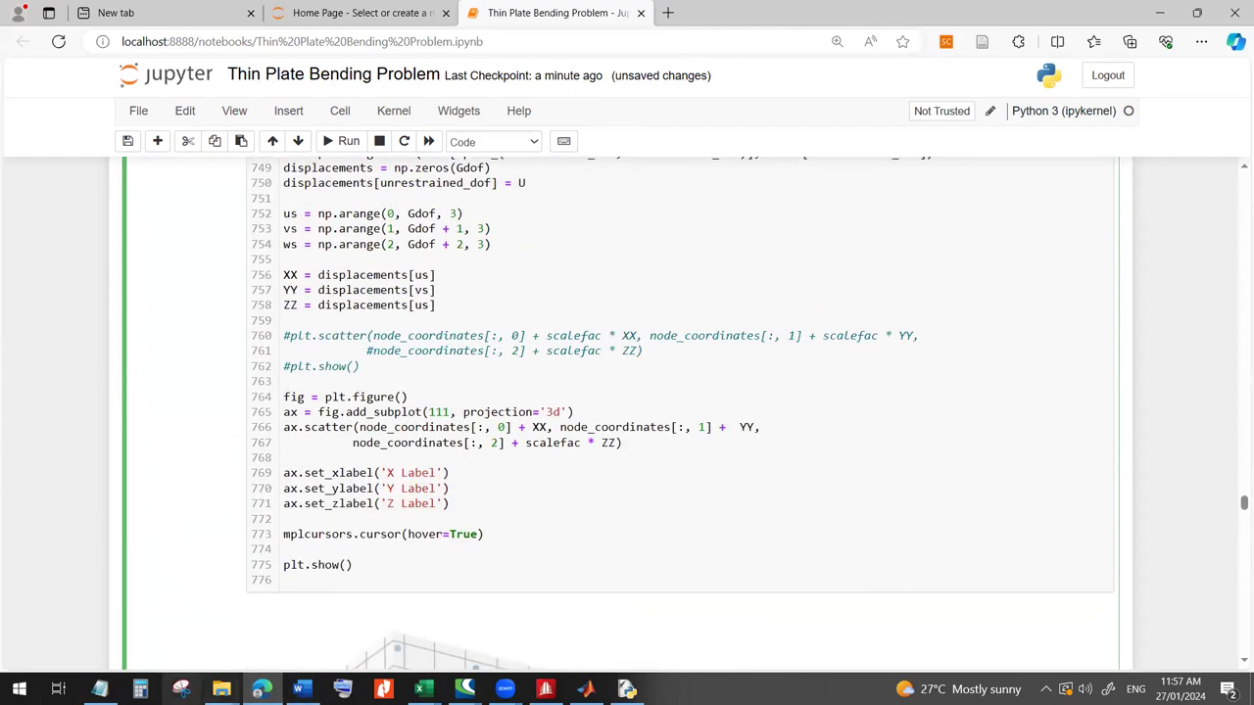
left_click(99, 689)
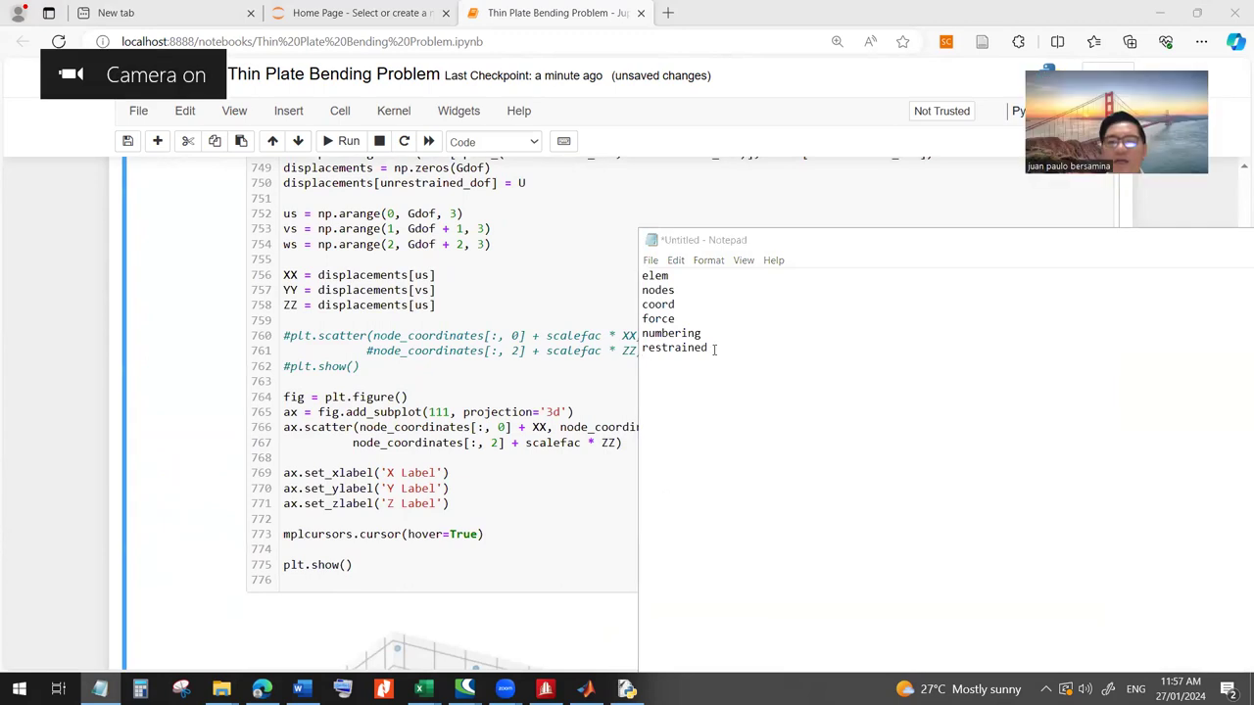
left_click_drag(714, 350, 643, 276)
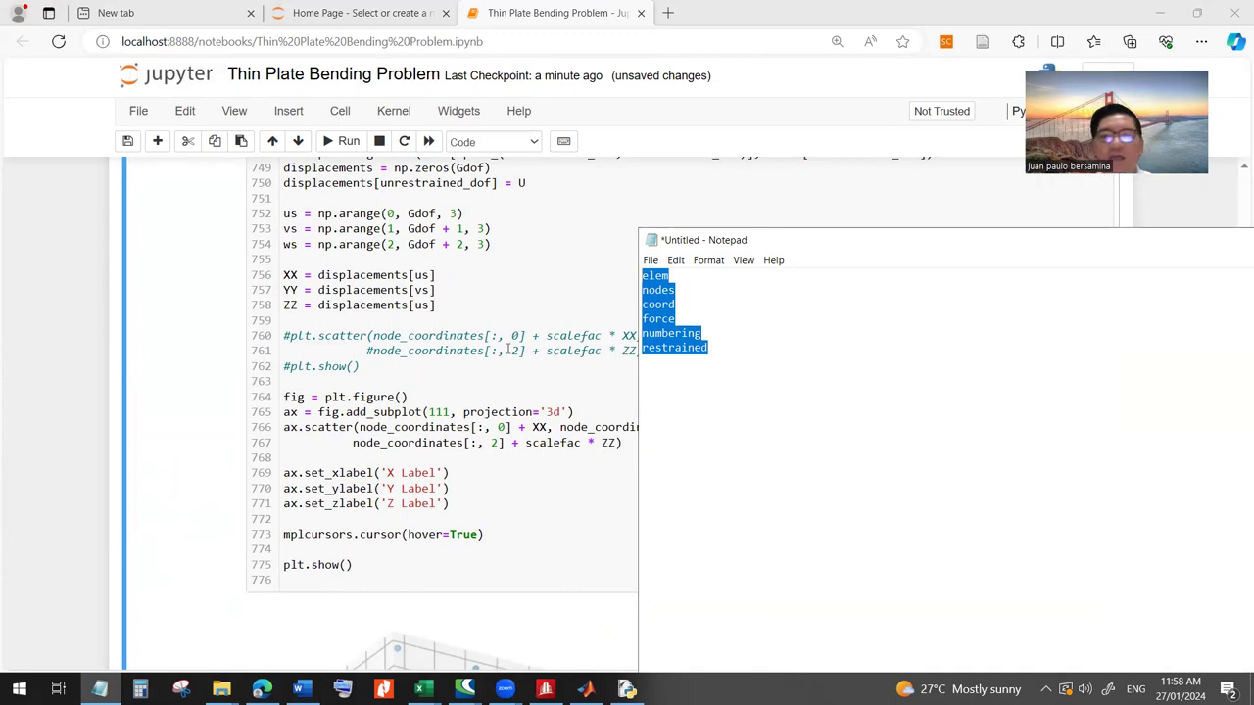
left_click(503, 410)
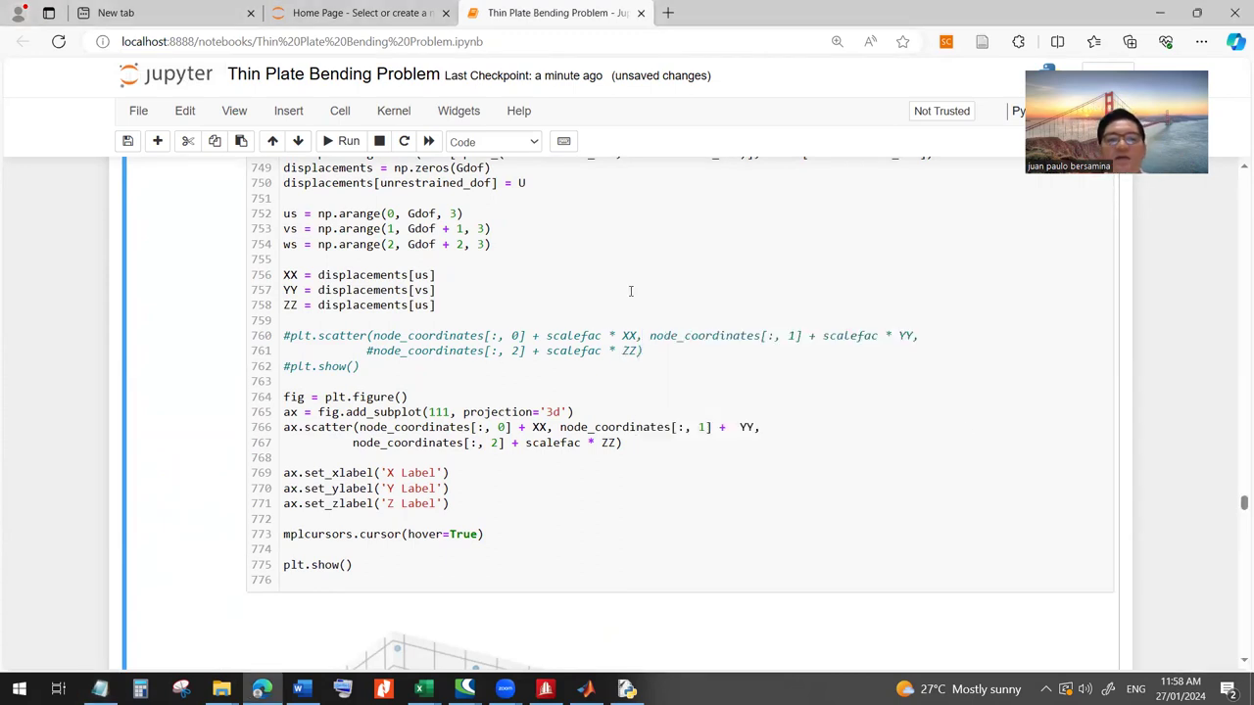
- Return to the start of the plate bending cell, save the notebook, and run the cell
left_click_drag(1242, 504, 1229, 177)
scroll(1230, 186, "down", 20)
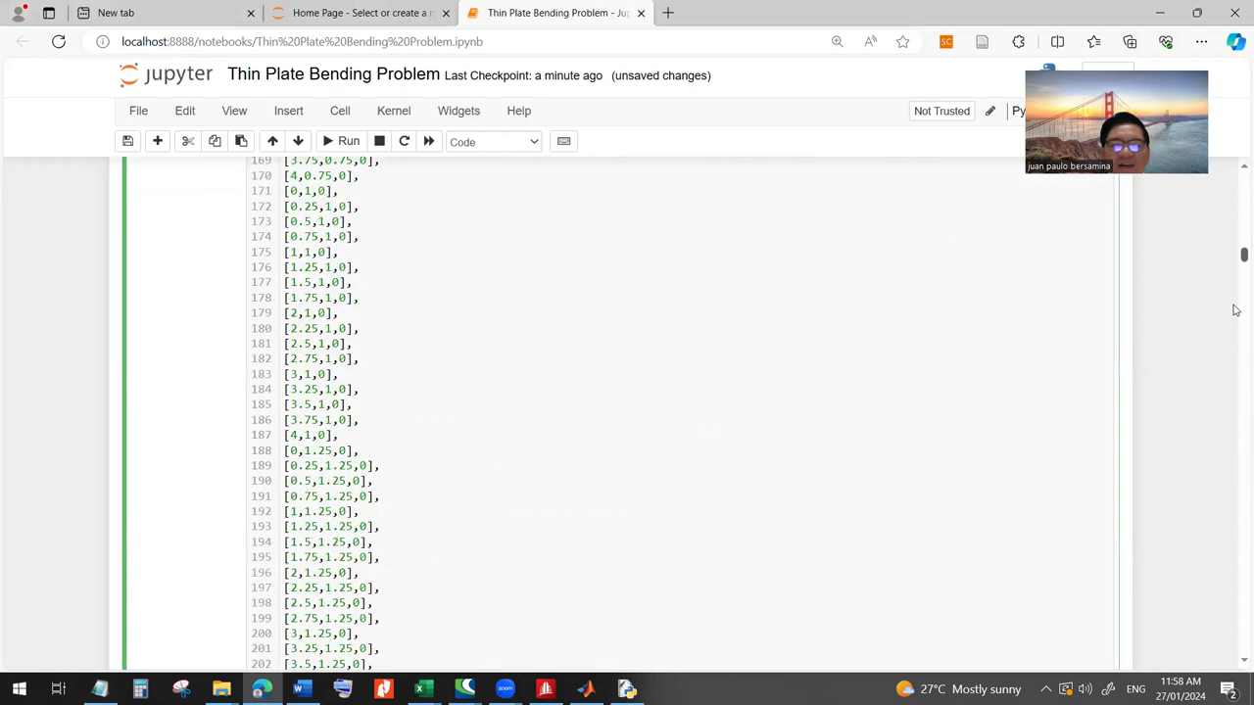
scroll(1232, 184, "up", 20)
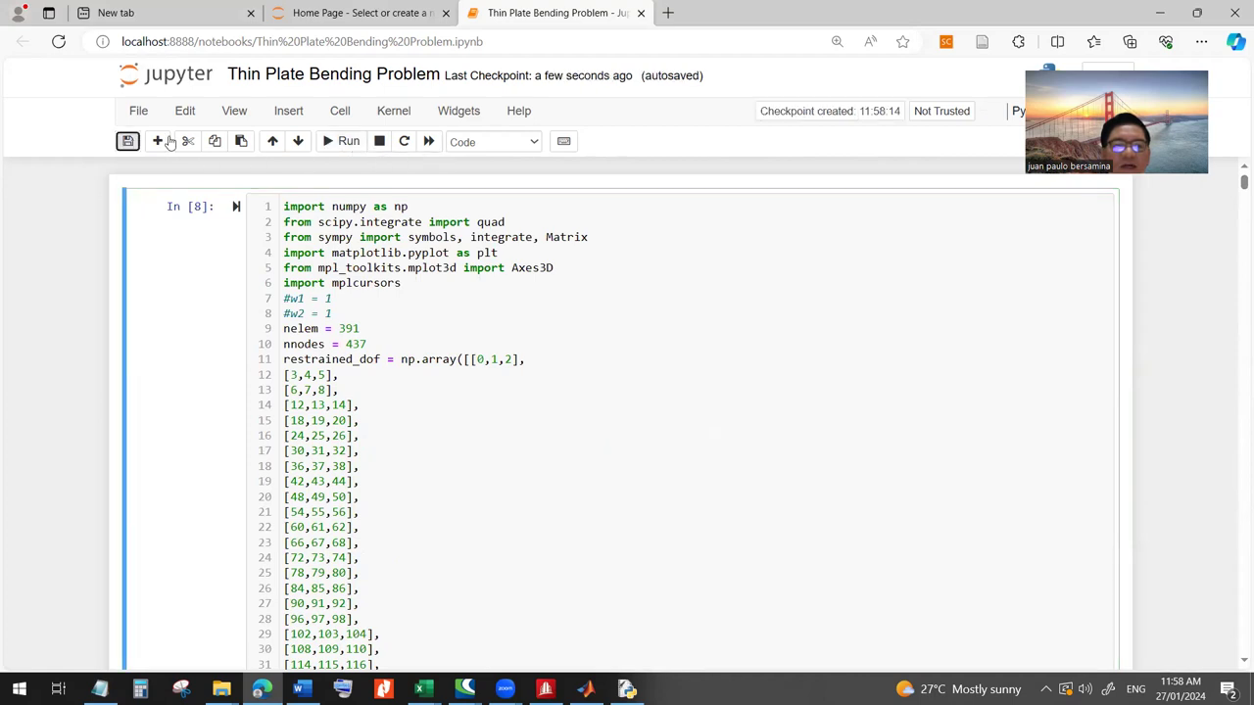
left_click(341, 141)
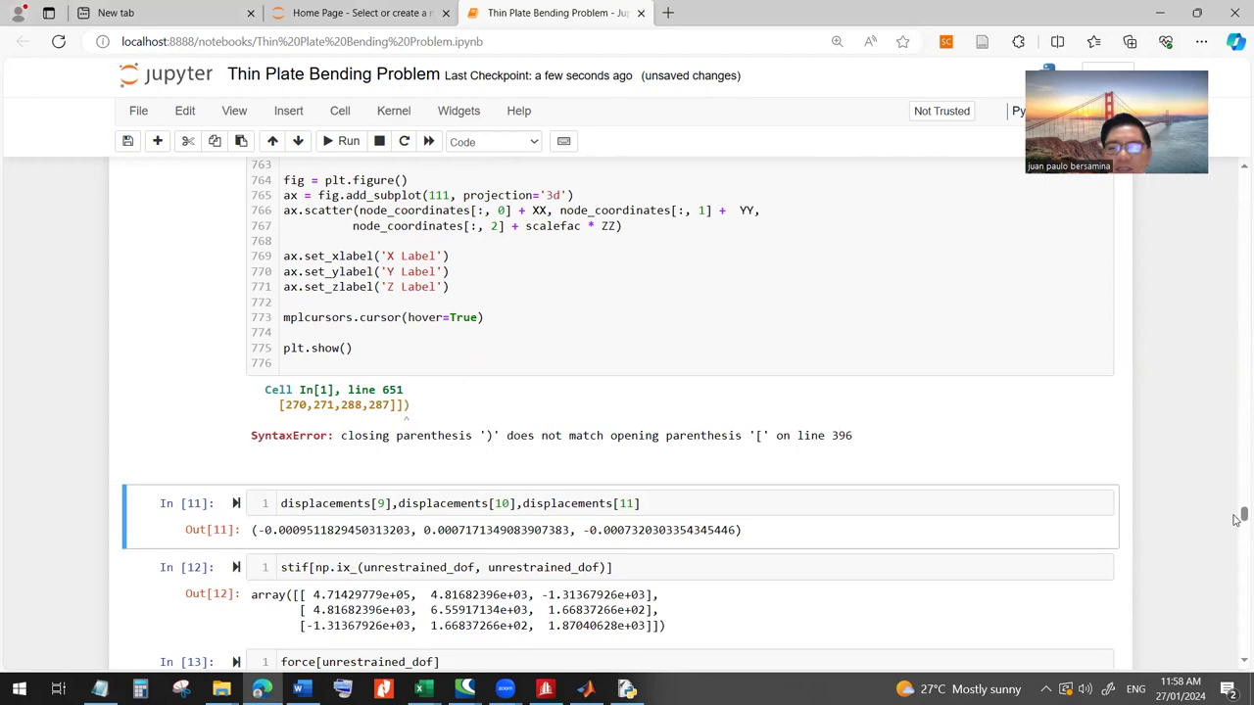
- Go back through the element connectivity rows to find the unmatched opening bracket on line 396
scroll(518, 309, "up", 15)
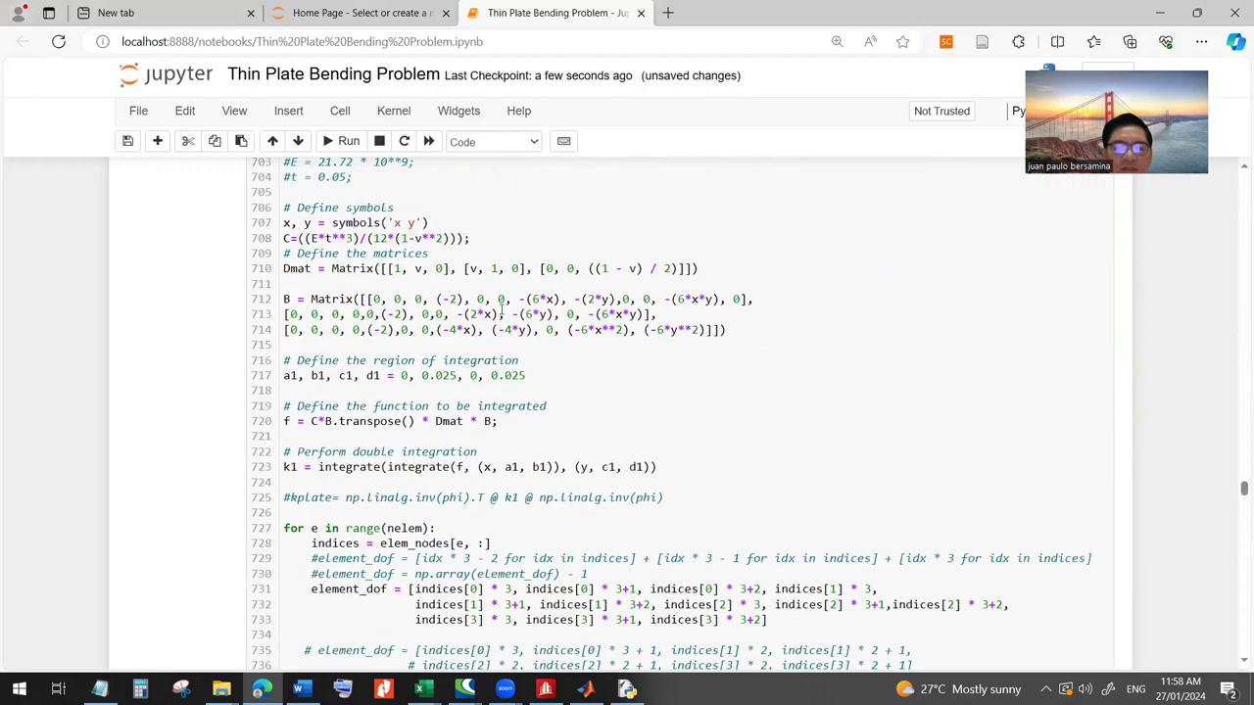
scroll(502, 310, "up", 15)
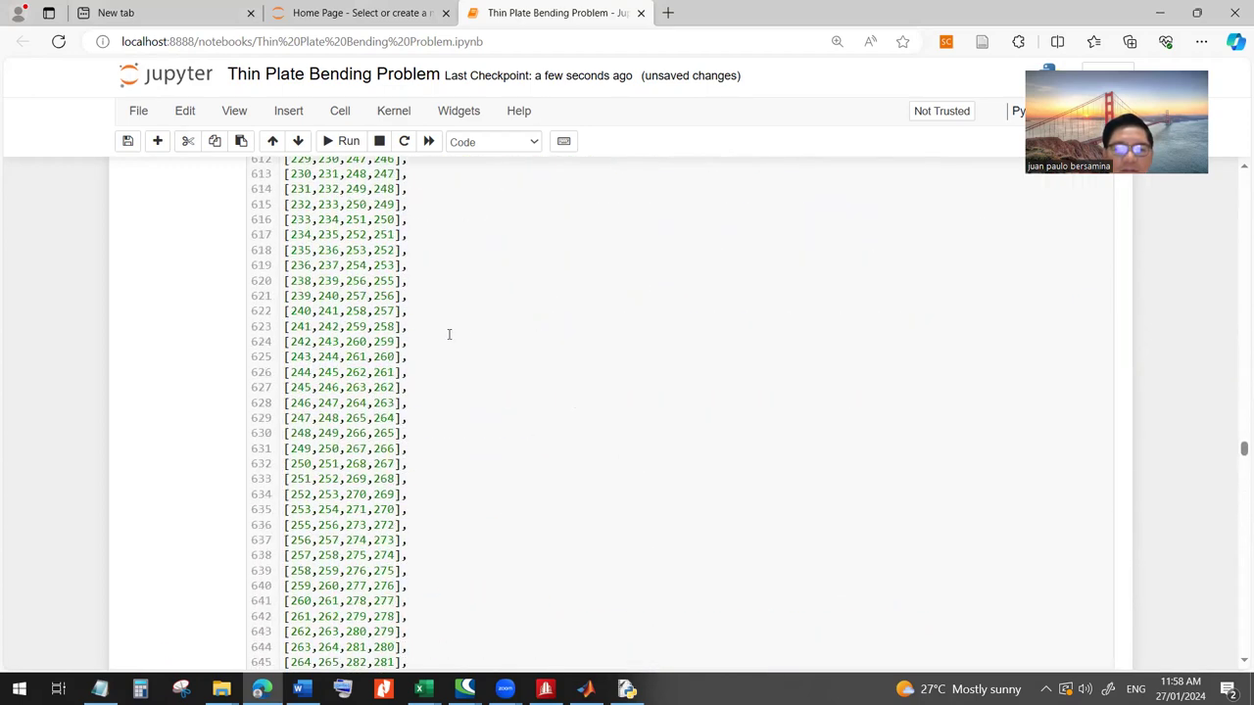
scroll(449, 333, "up", 15)
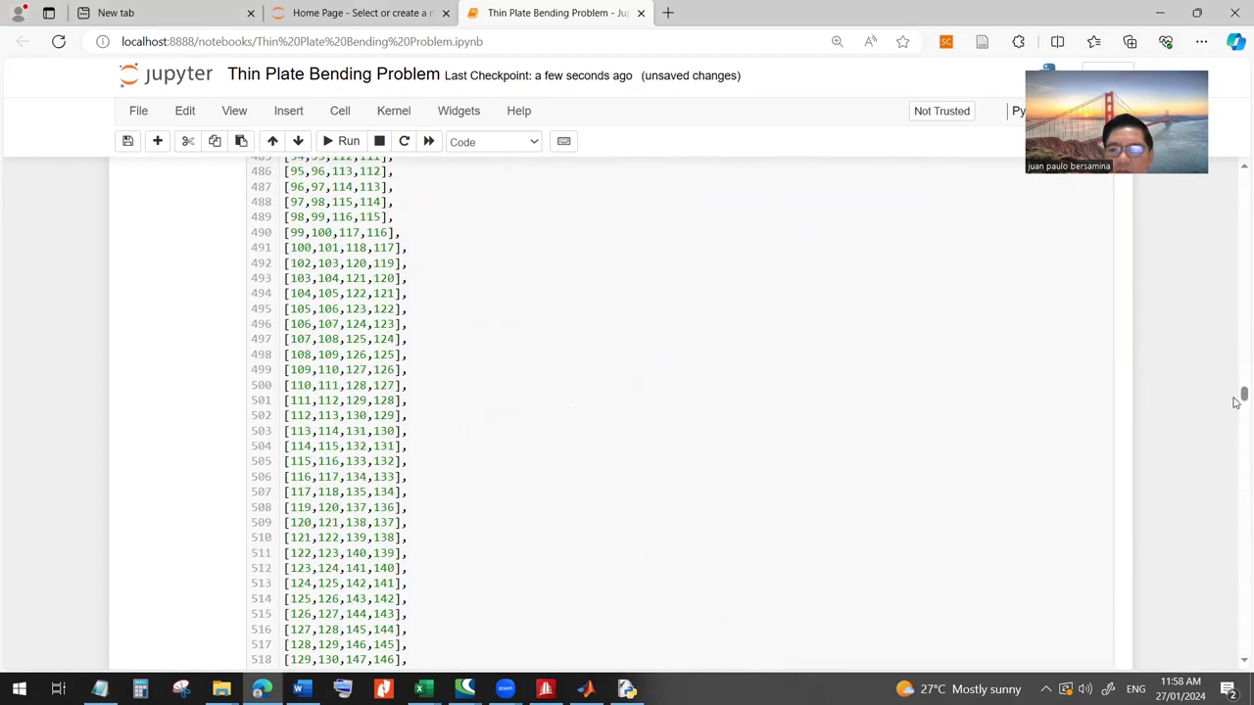
- Close the node coordinates array directly after [4,4,0] by removing the trailing comma and blank lines, and run the cell
scroll(1236, 337, "up", 20)
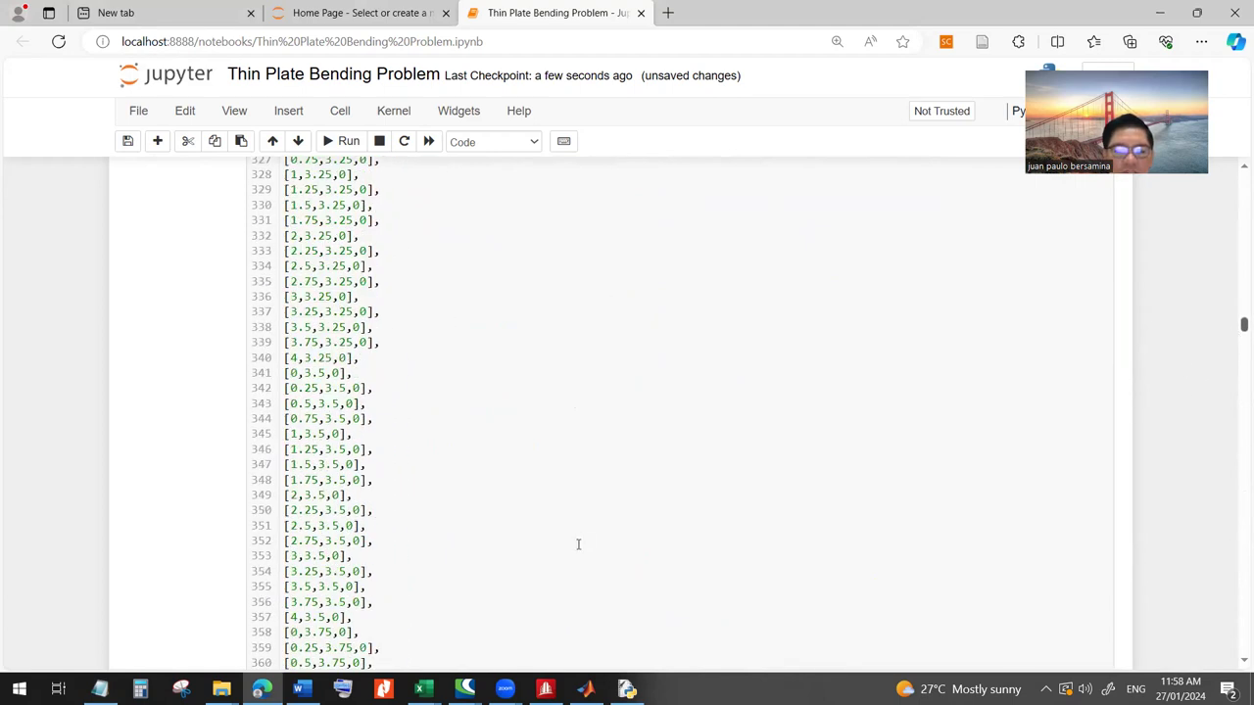
scroll(578, 544, "down", 6)
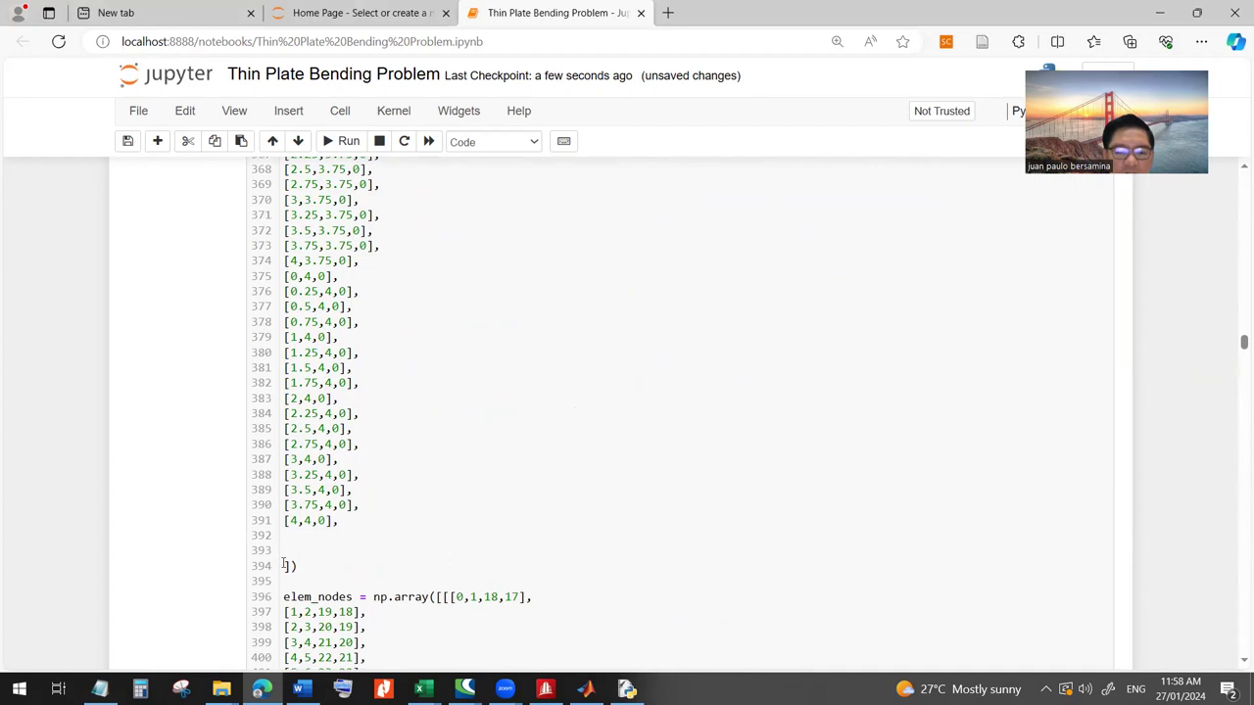
left_click(350, 532)
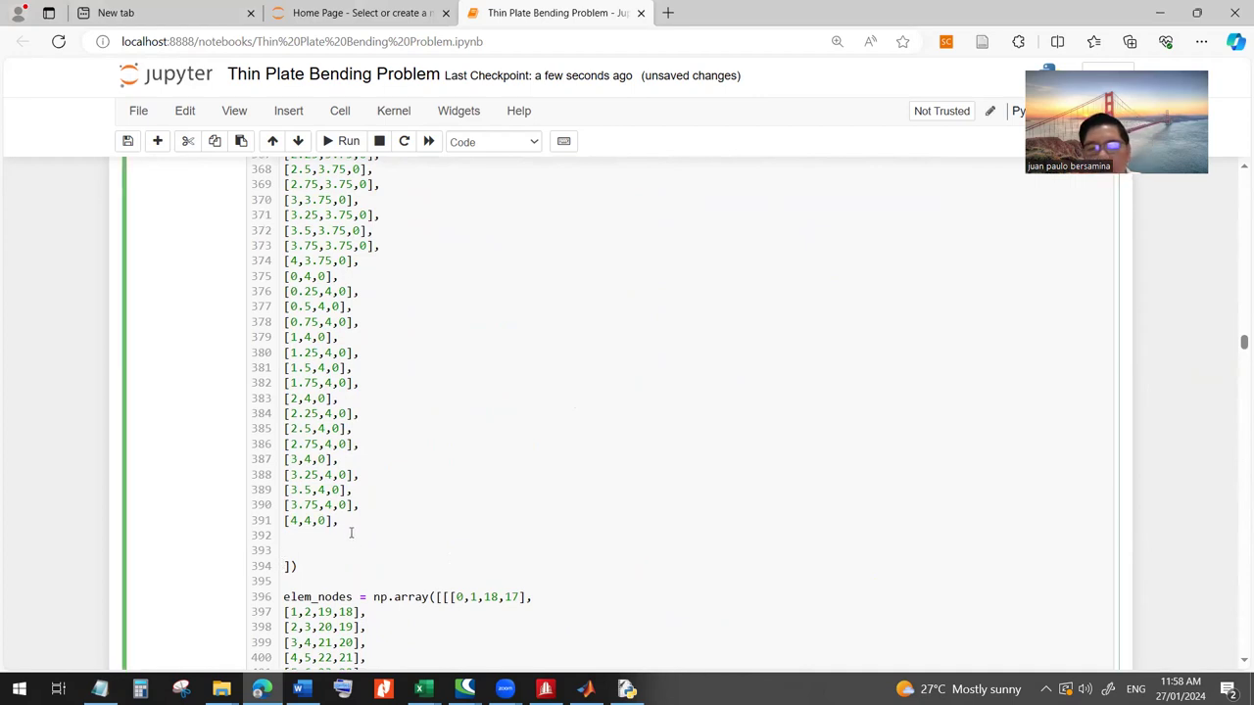
key("BackSpace")
left_click(287, 554)
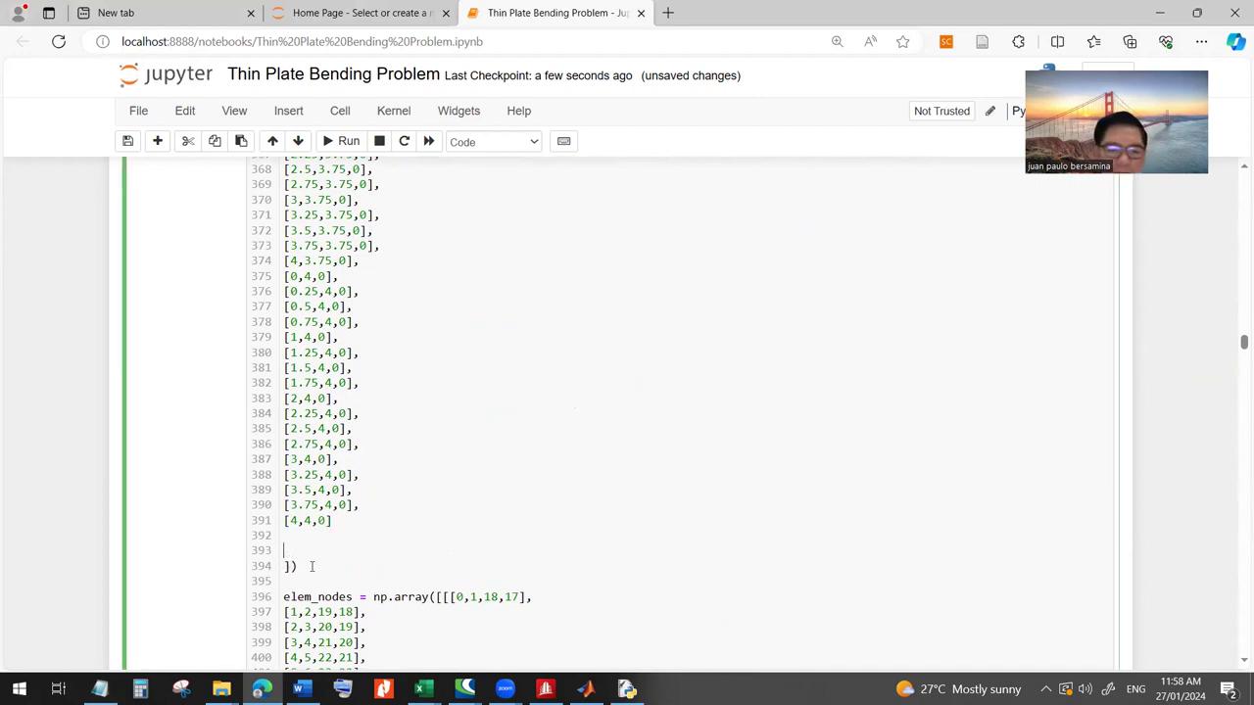
key("BackSpace")
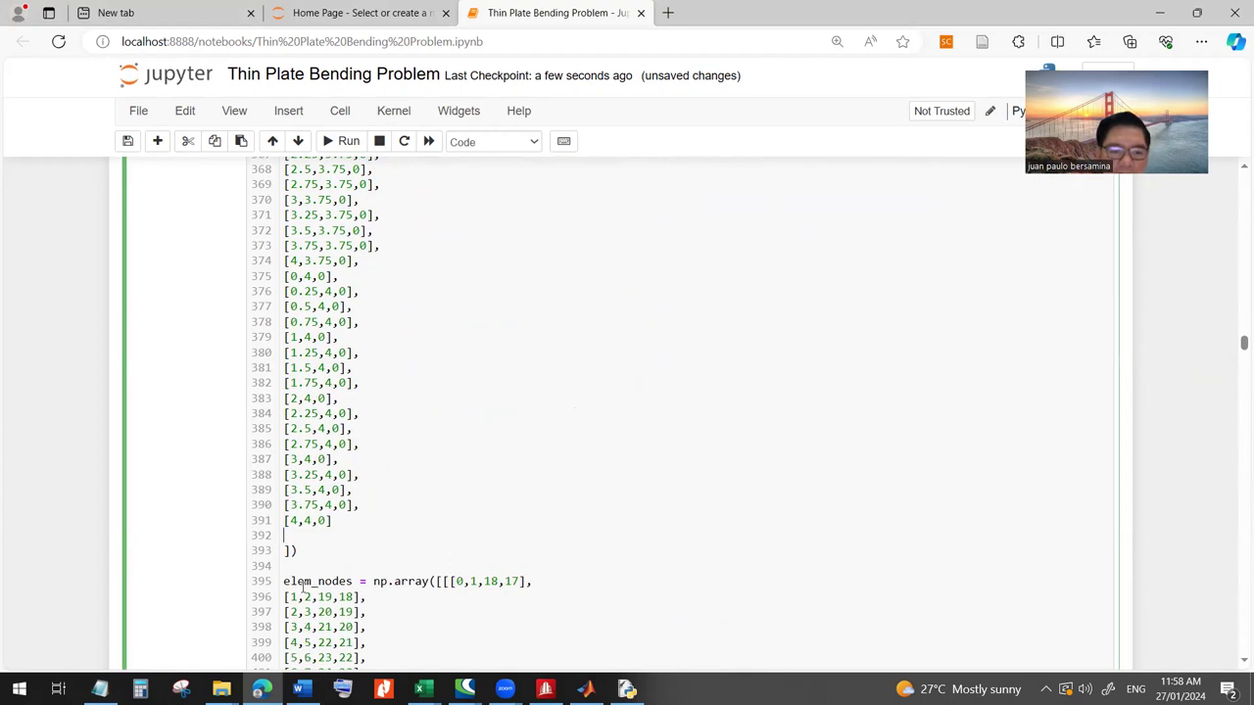
key("BackSpace")
key("BackSpace")
type("]")
left_click(284, 536)
key("BackSpace")
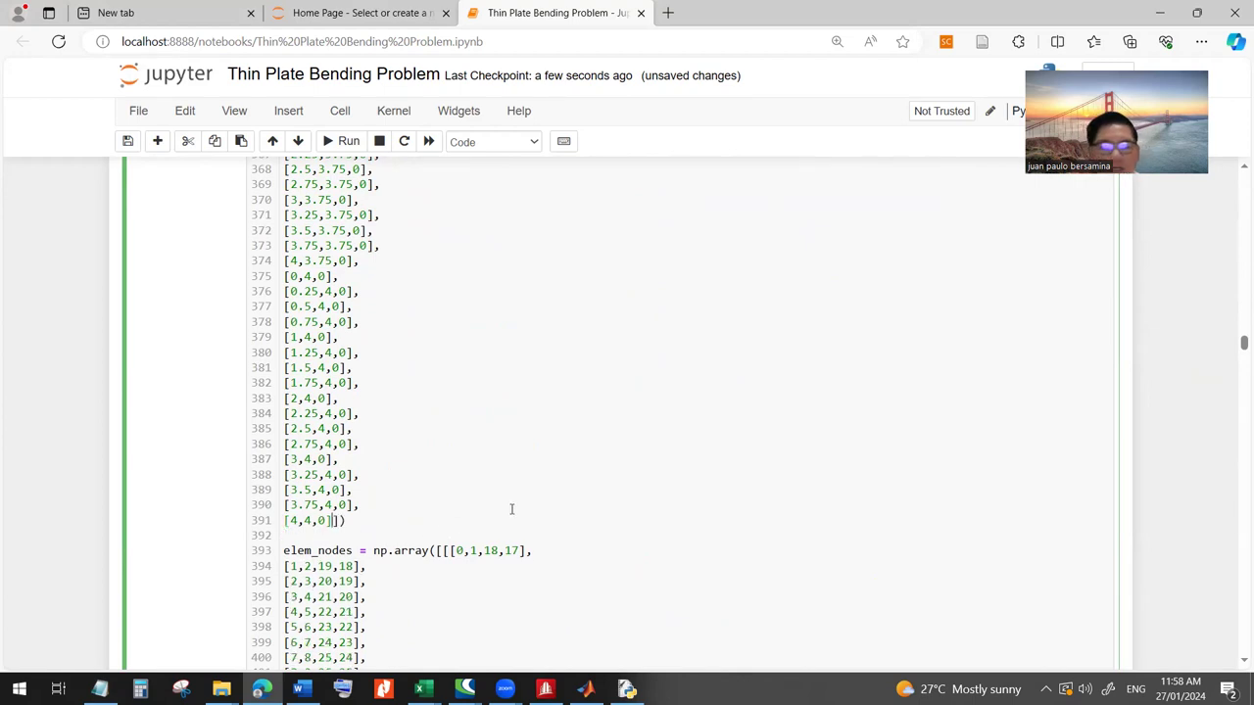
left_click(345, 141)
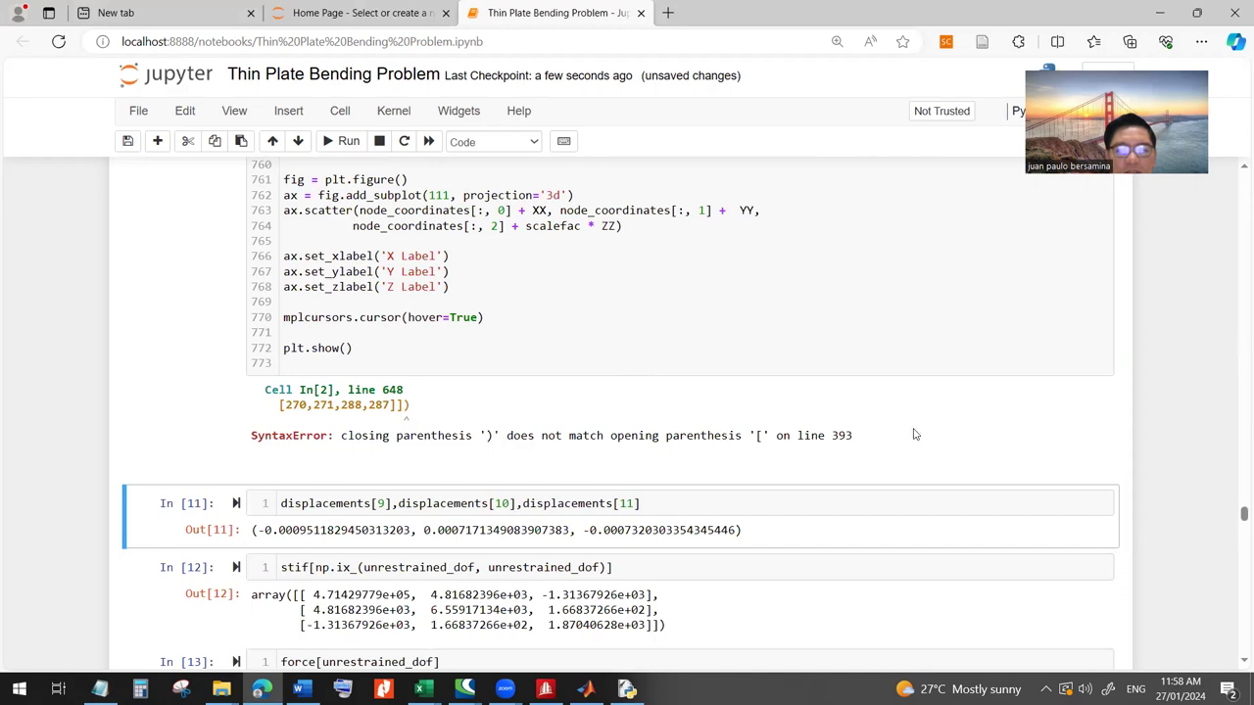
- Remove the extra opening bracket before [0,1,18,17] in the elem_nodes array and run the cell again
left_click_drag(1236, 521, 1236, 315)
scroll(558, 529, "down", 5)
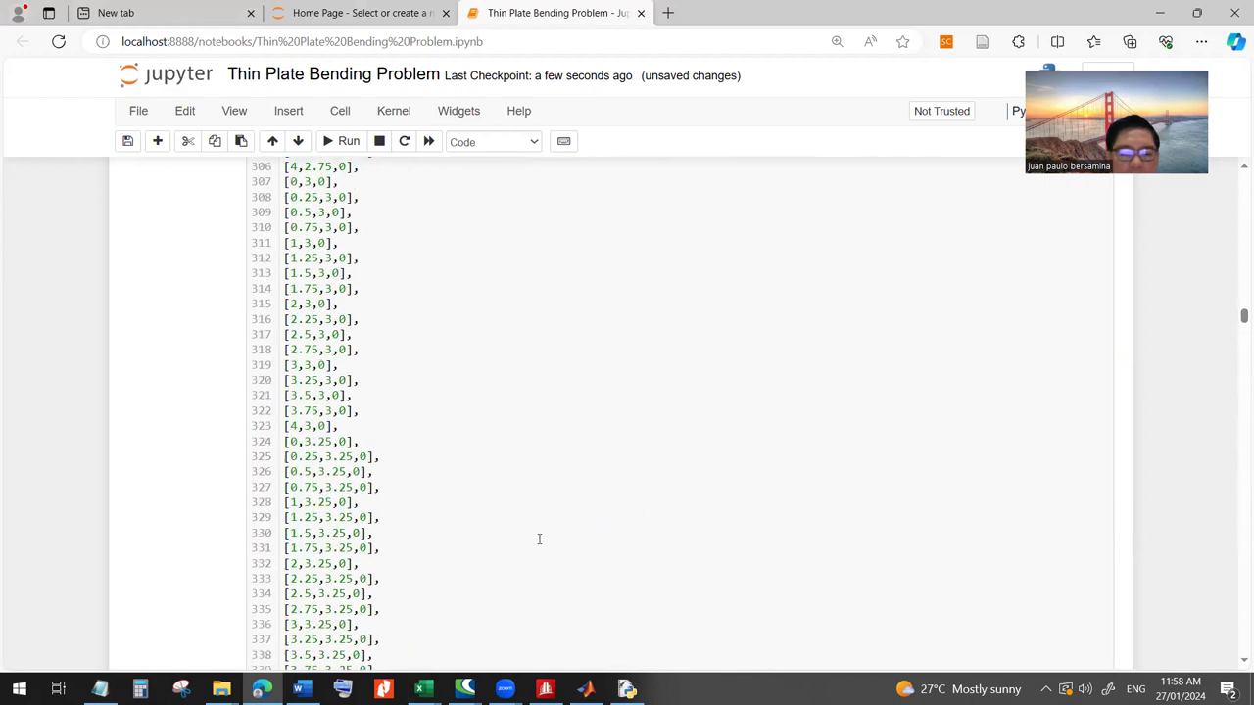
scroll(416, 541, "down", 5)
scroll(402, 544, "down", 1)
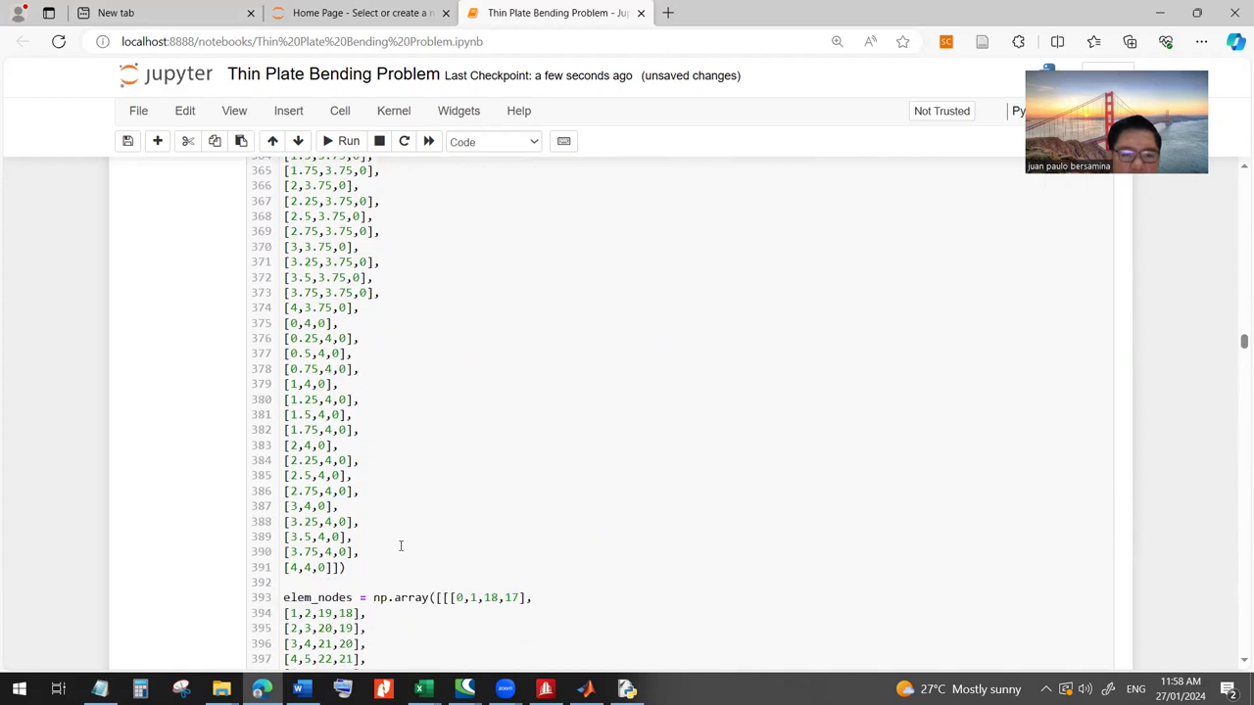
key("Return")
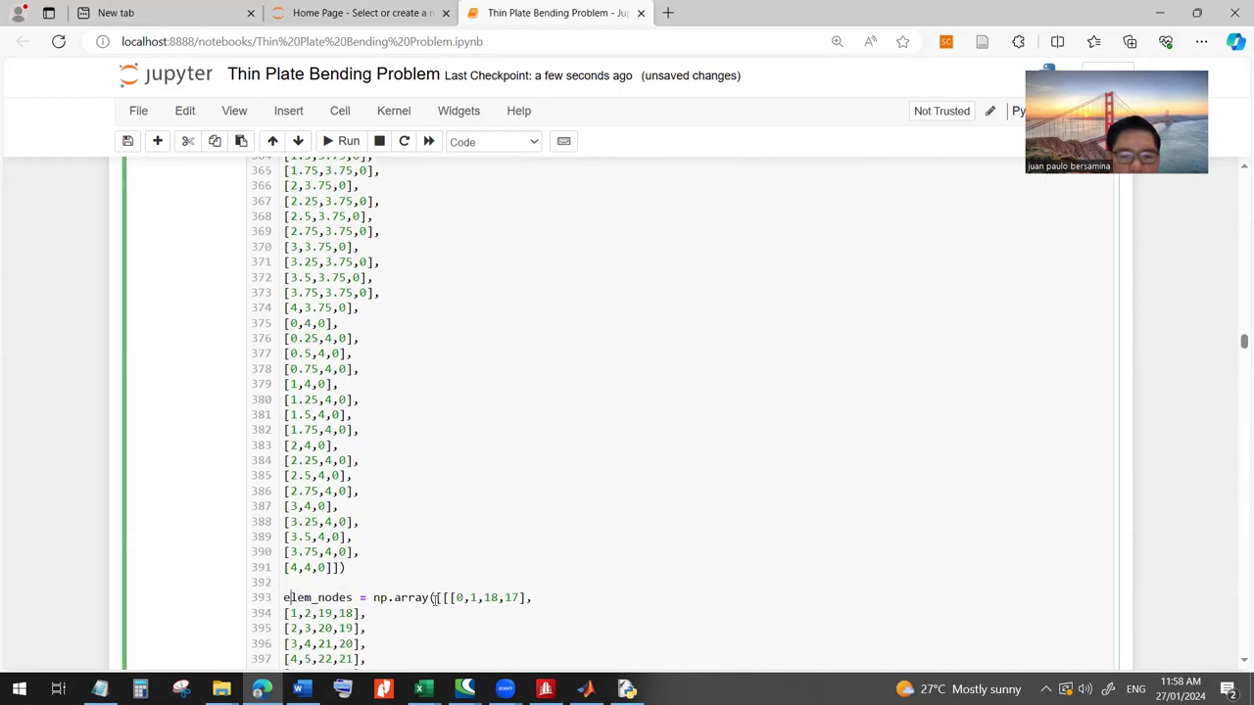
left_click(443, 598)
key("BackSpace")
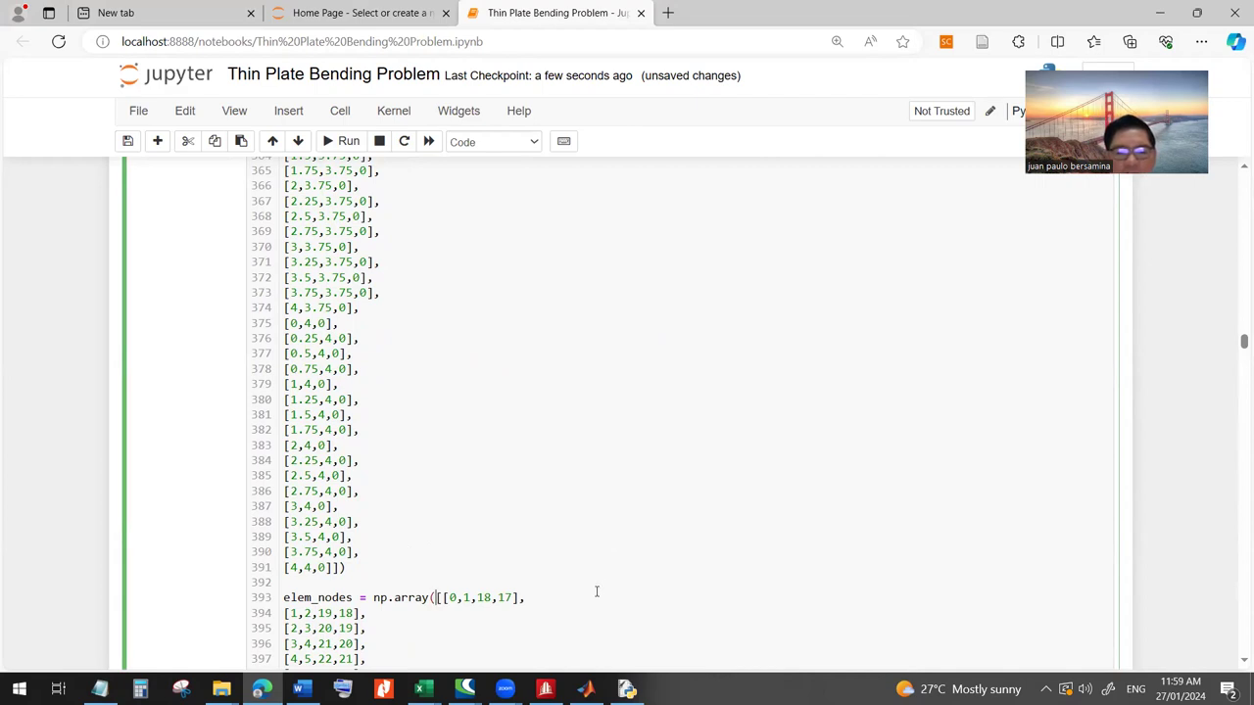
scroll(596, 592, "down", 15)
scroll(591, 596, "down", 20)
scroll(594, 596, "down", 15)
scroll(588, 594, "up", 5)
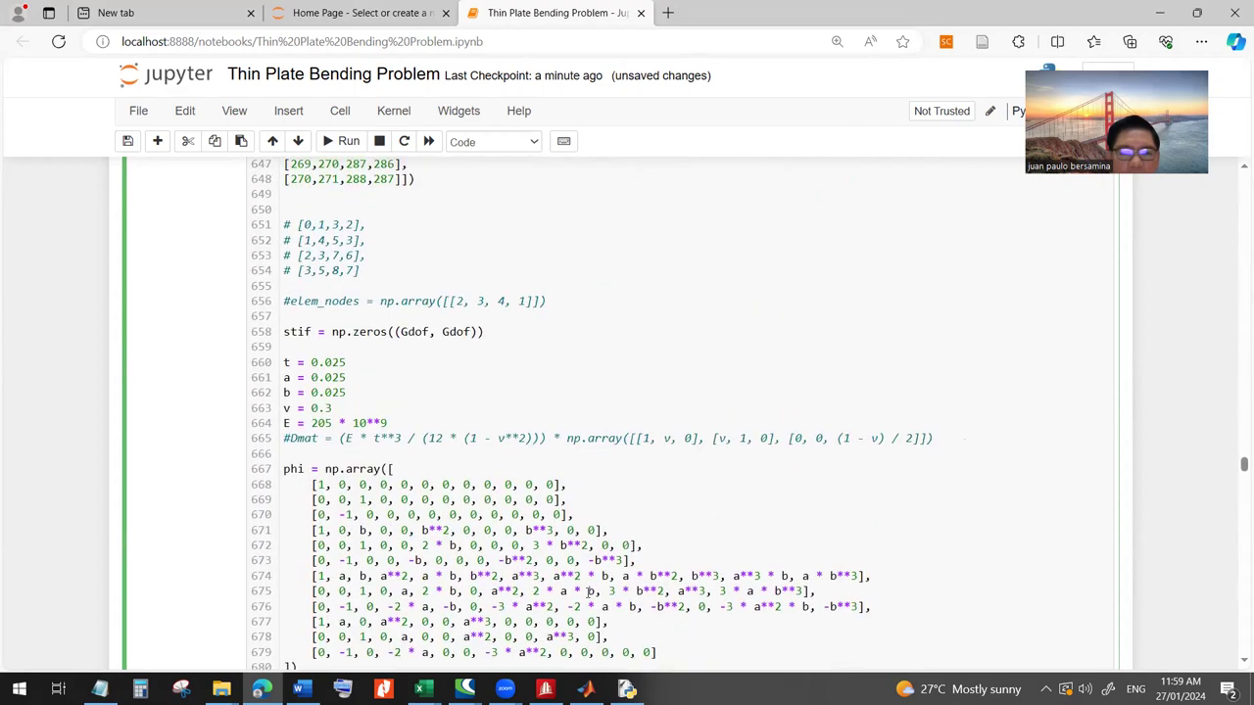
left_click(335, 141)
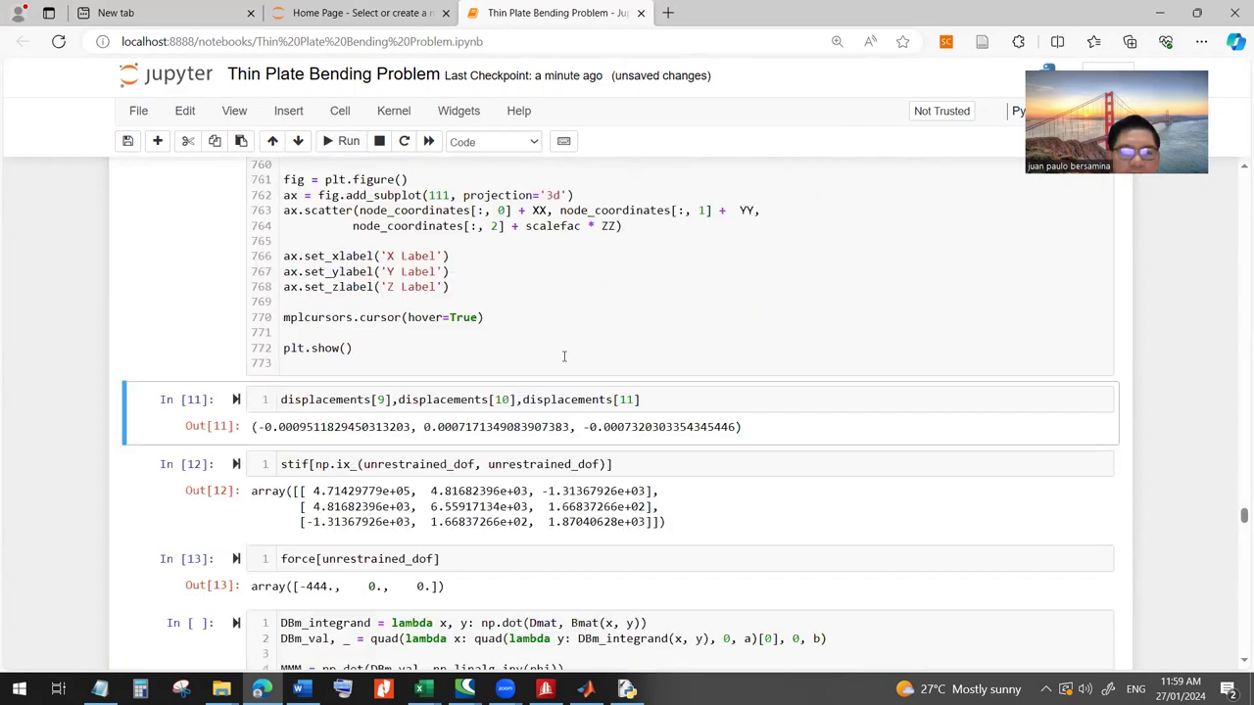
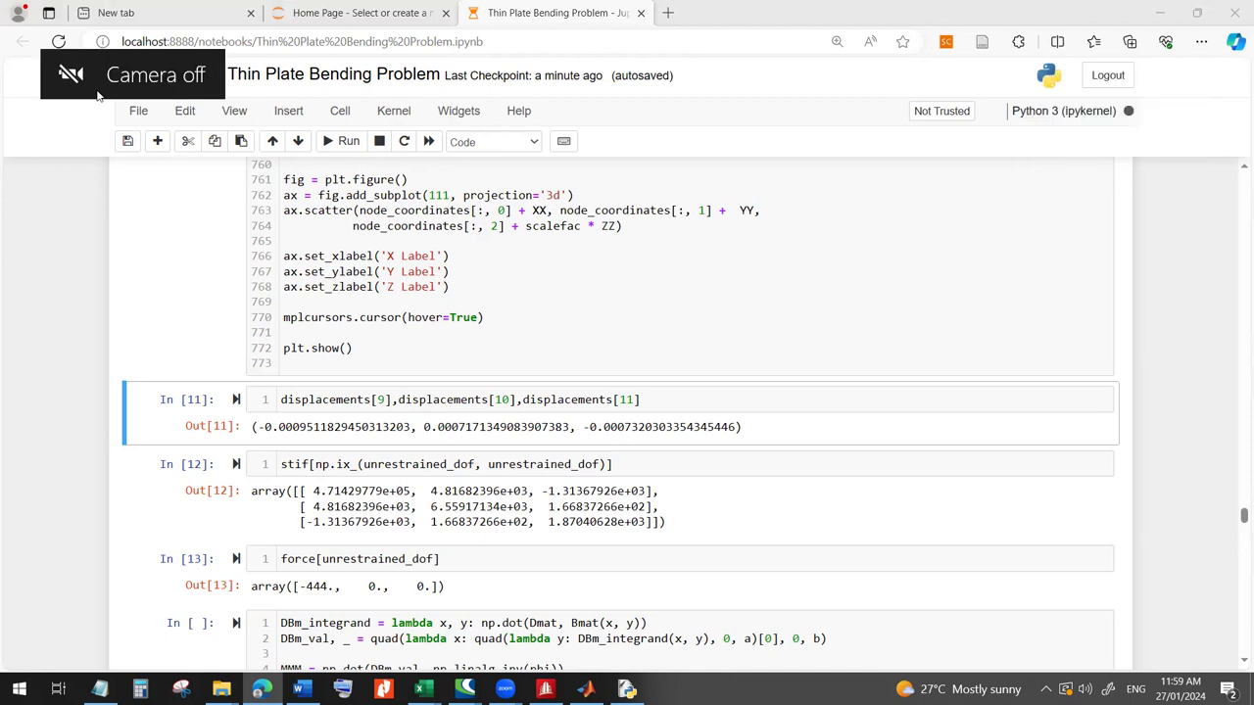
- Save the notebook and review the displacement and 3D scatter plot code at the end of the main cell
key("ctrl")
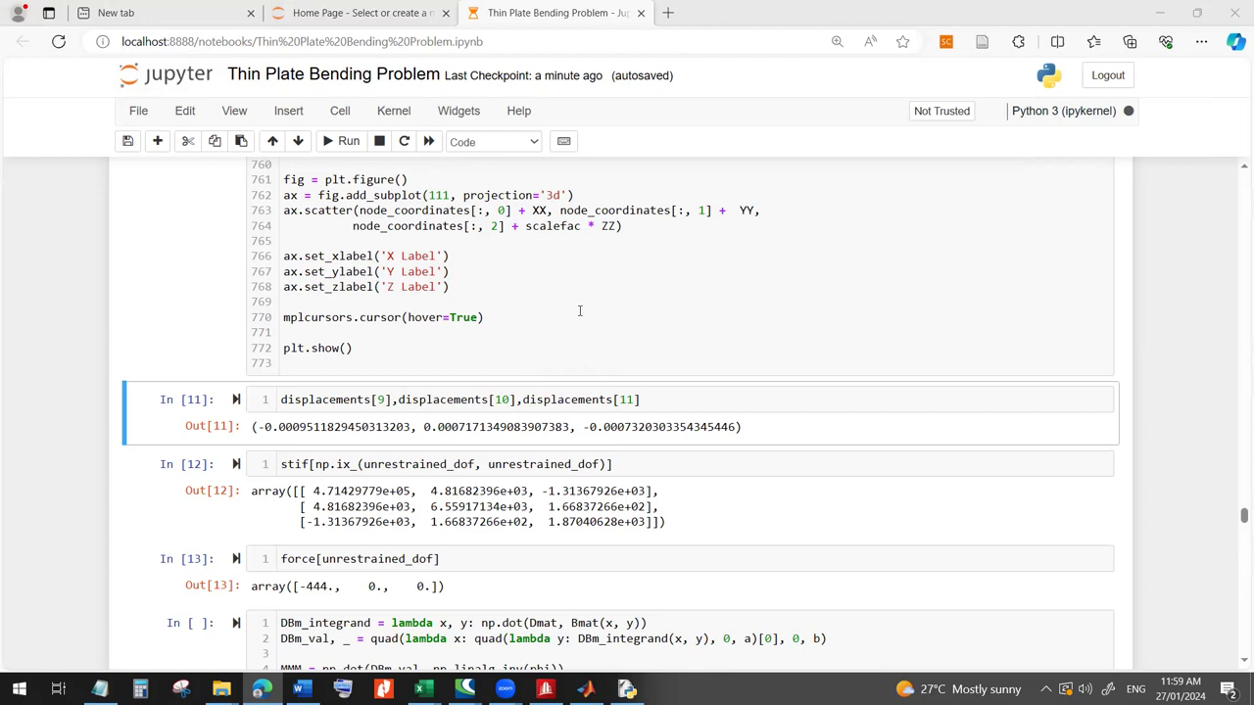
scroll(625, 330, "up", 2)
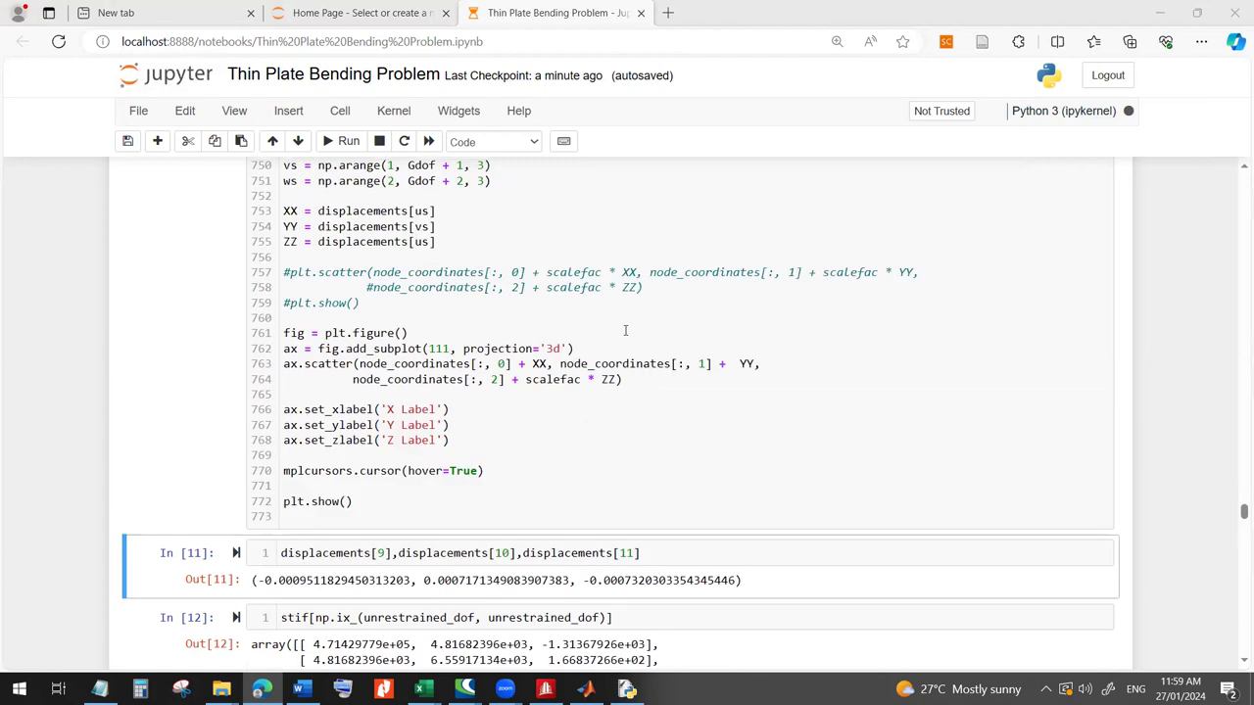
left_click(132, 145)
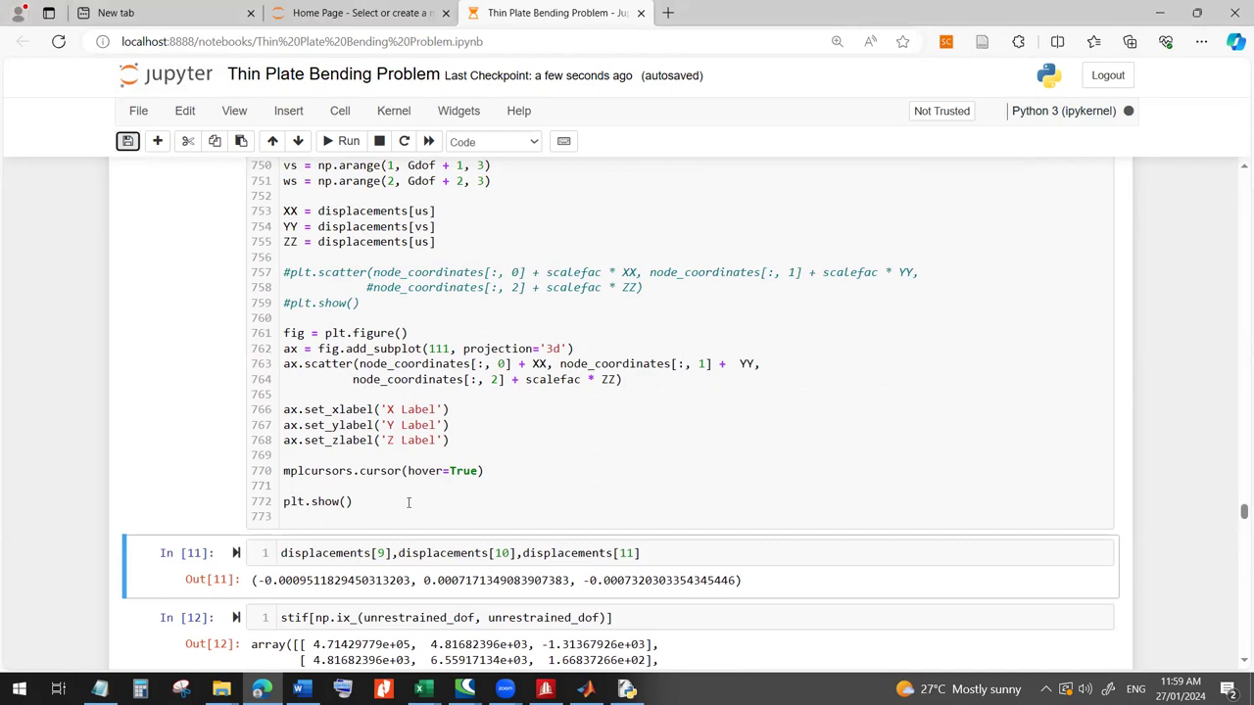
left_click(460, 465)
scroll(509, 434, "up", 3)
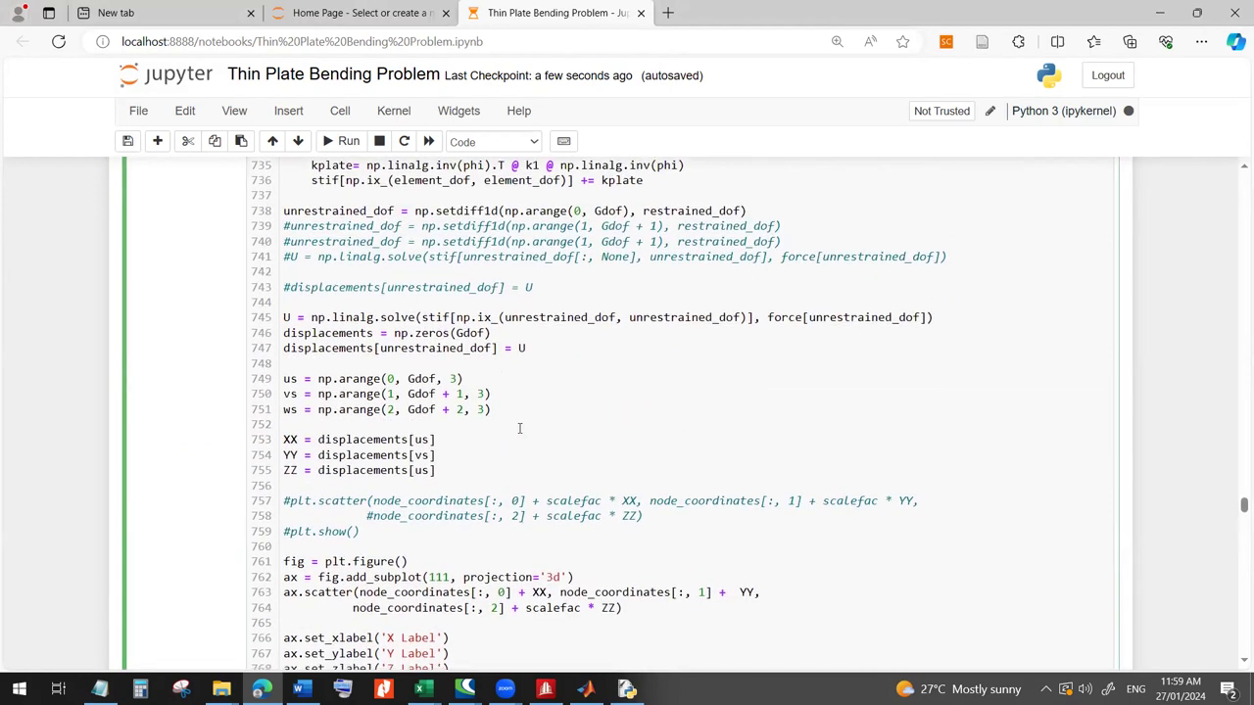
scroll(529, 436, "down", 4)
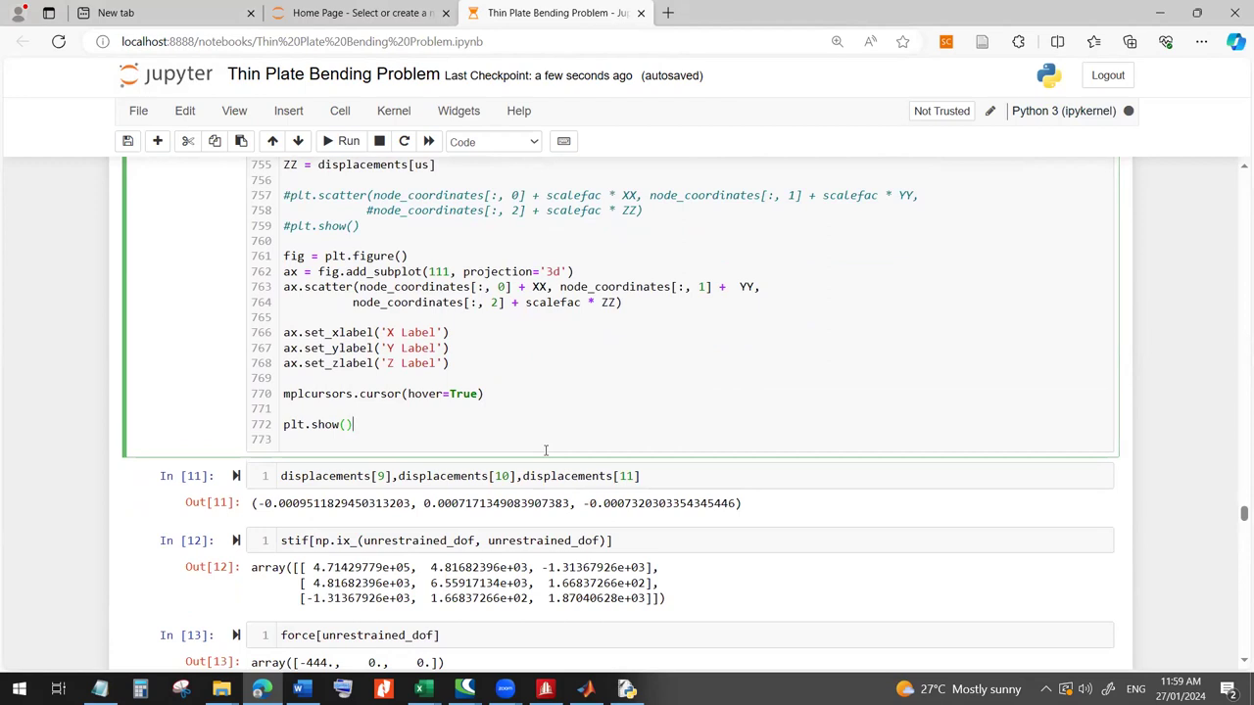
- Switch to the logan400elemHole.STD model in STAAD.Pro and show the plate in an isometric view
mouse_move(546, 689)
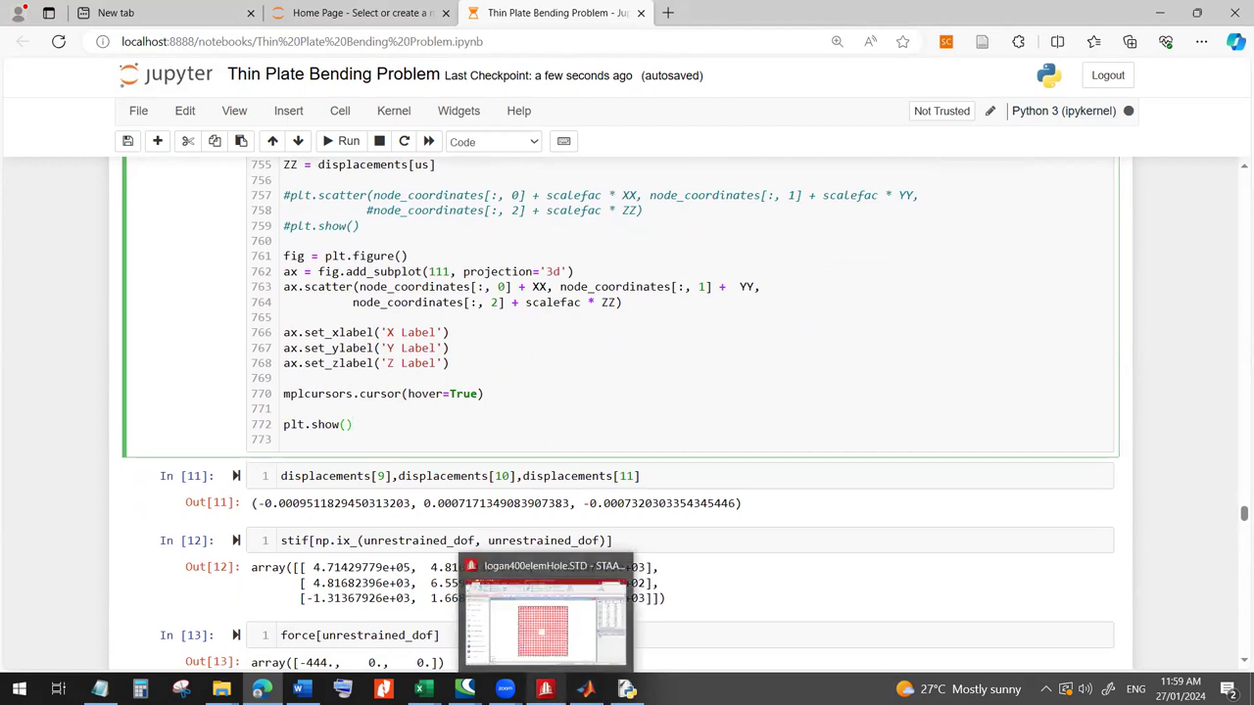
left_click(544, 619)
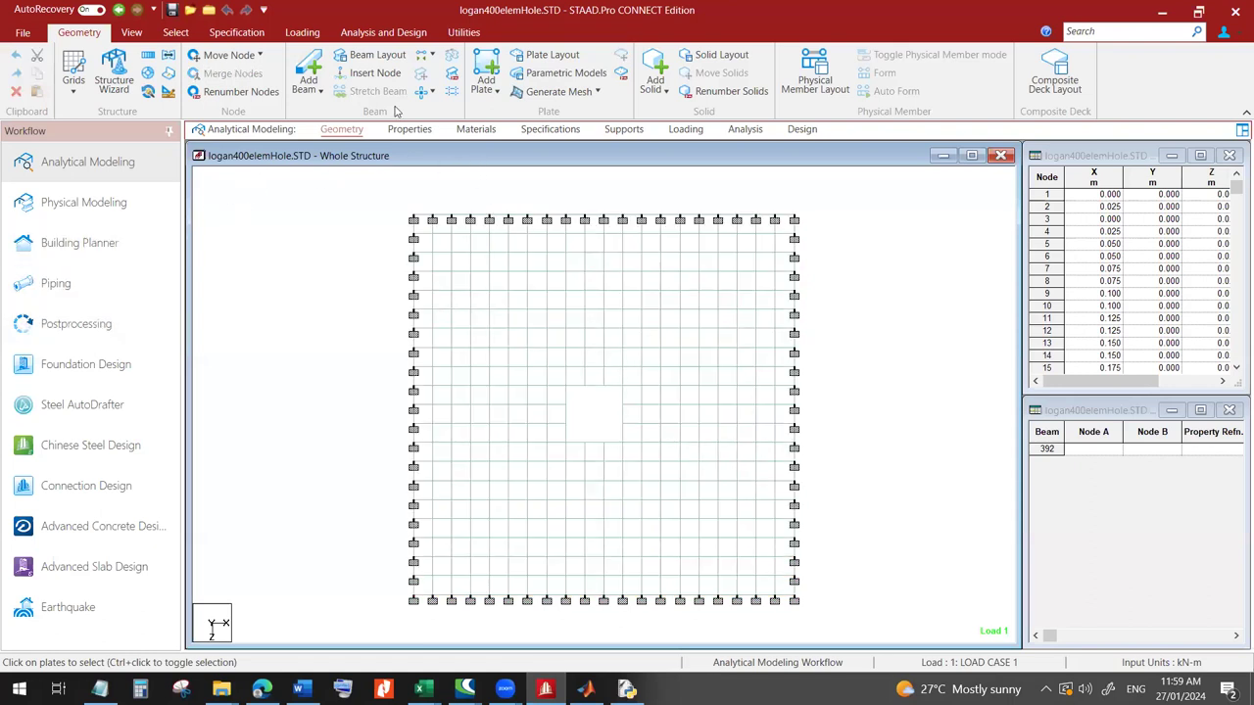
left_click(131, 33)
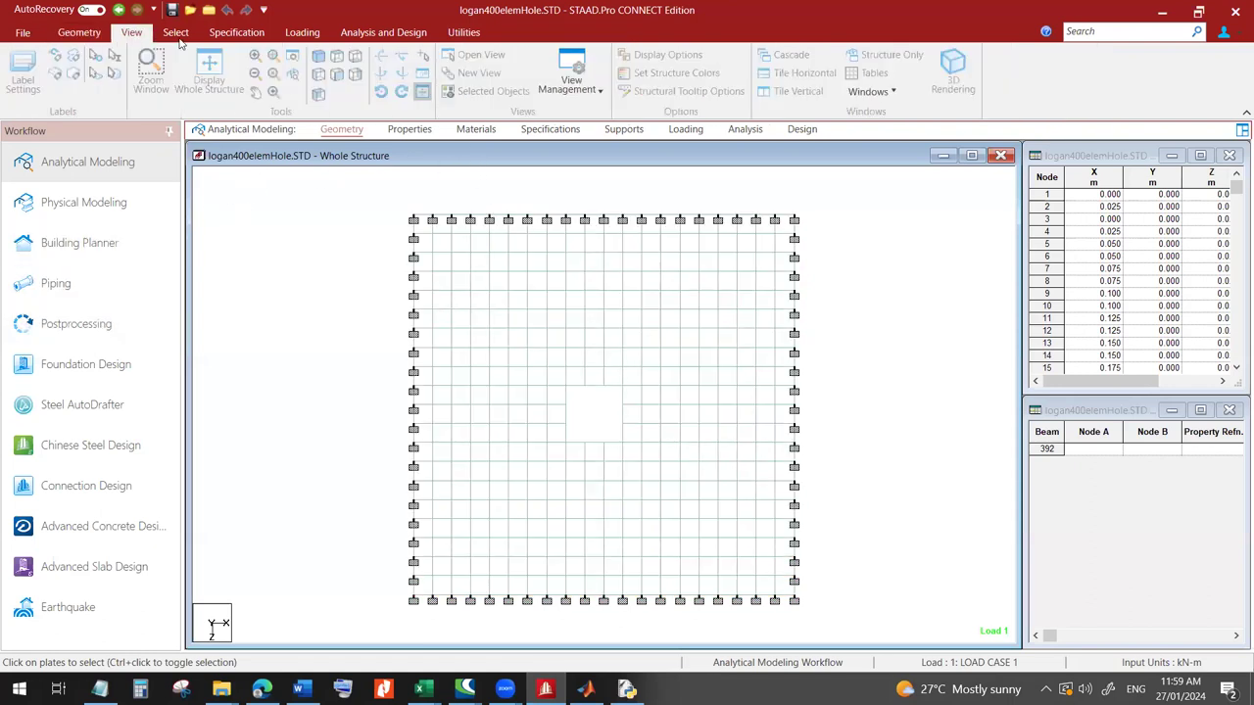
left_click(323, 61)
left_click_drag(826, 428, 823, 294)
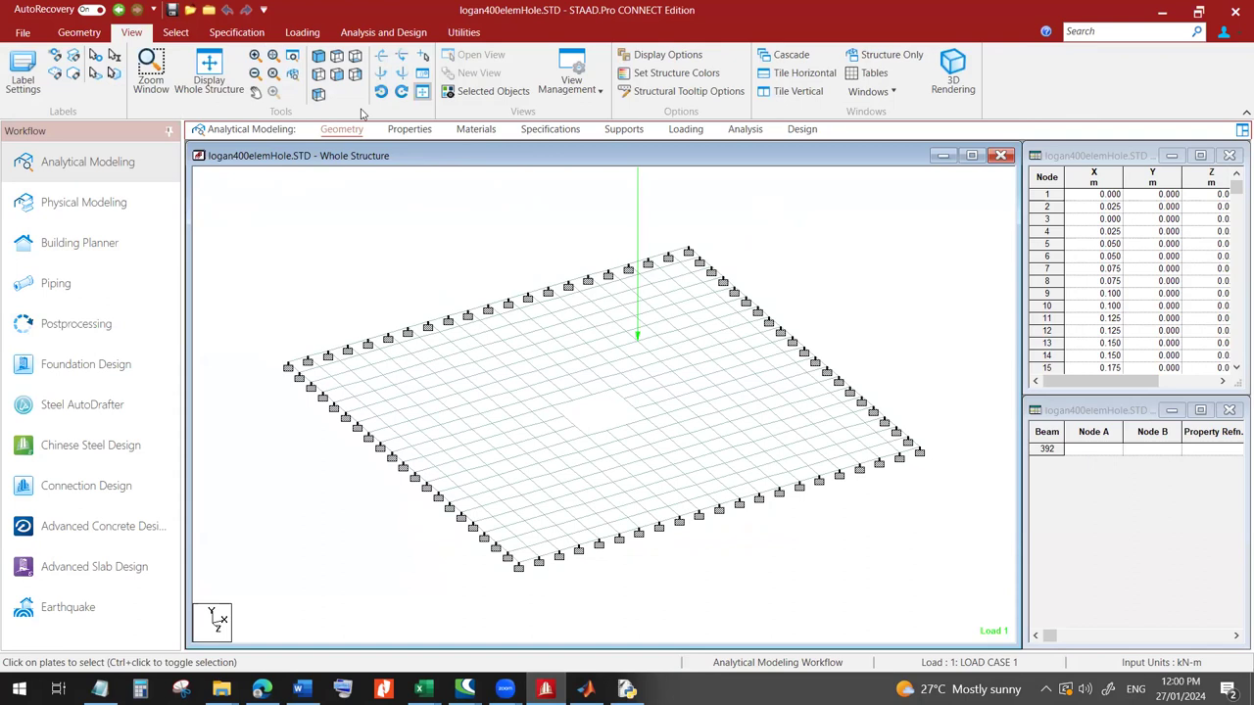
- Run the analysis of the plate model and close the analysis report, staying in modeling mode
left_click(380, 32)
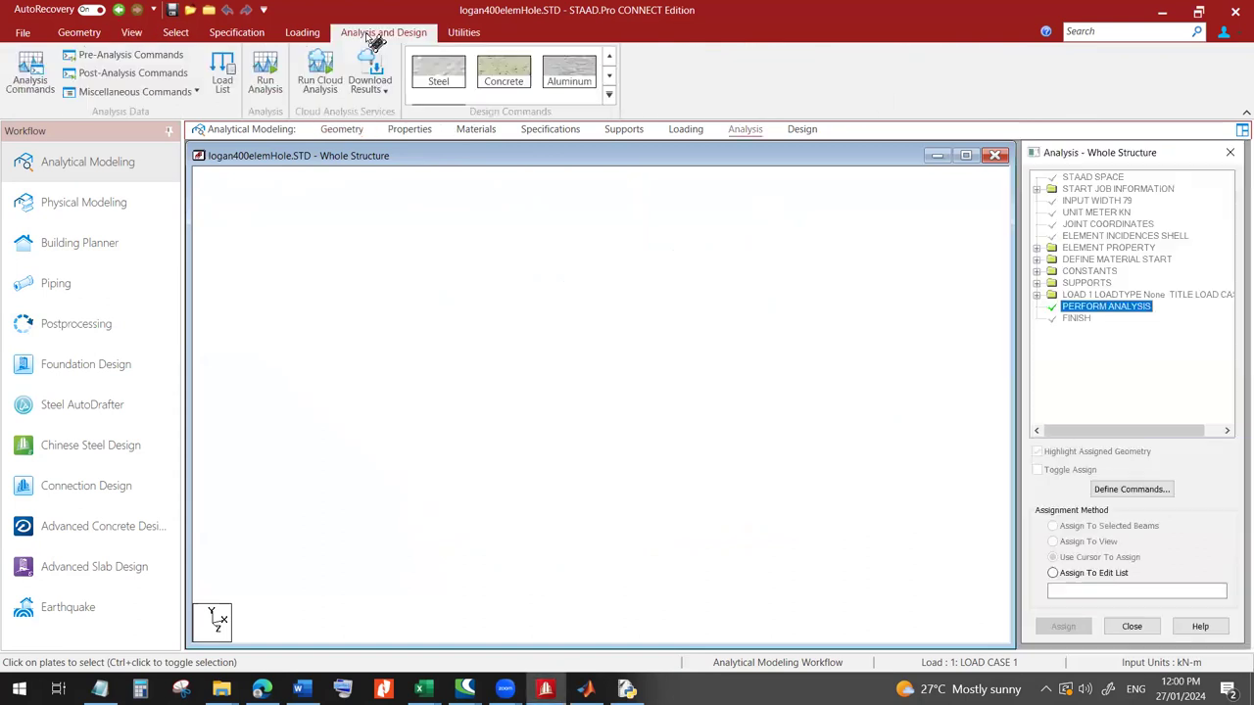
left_click(266, 74)
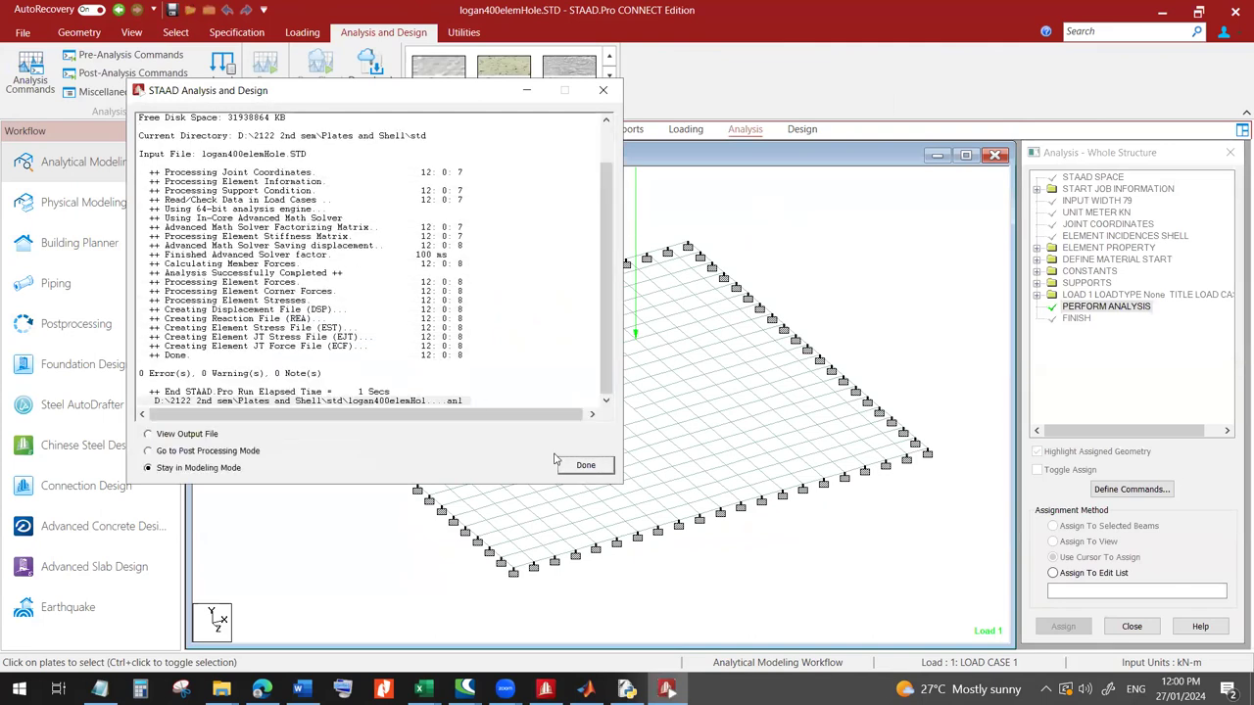
left_click(585, 466)
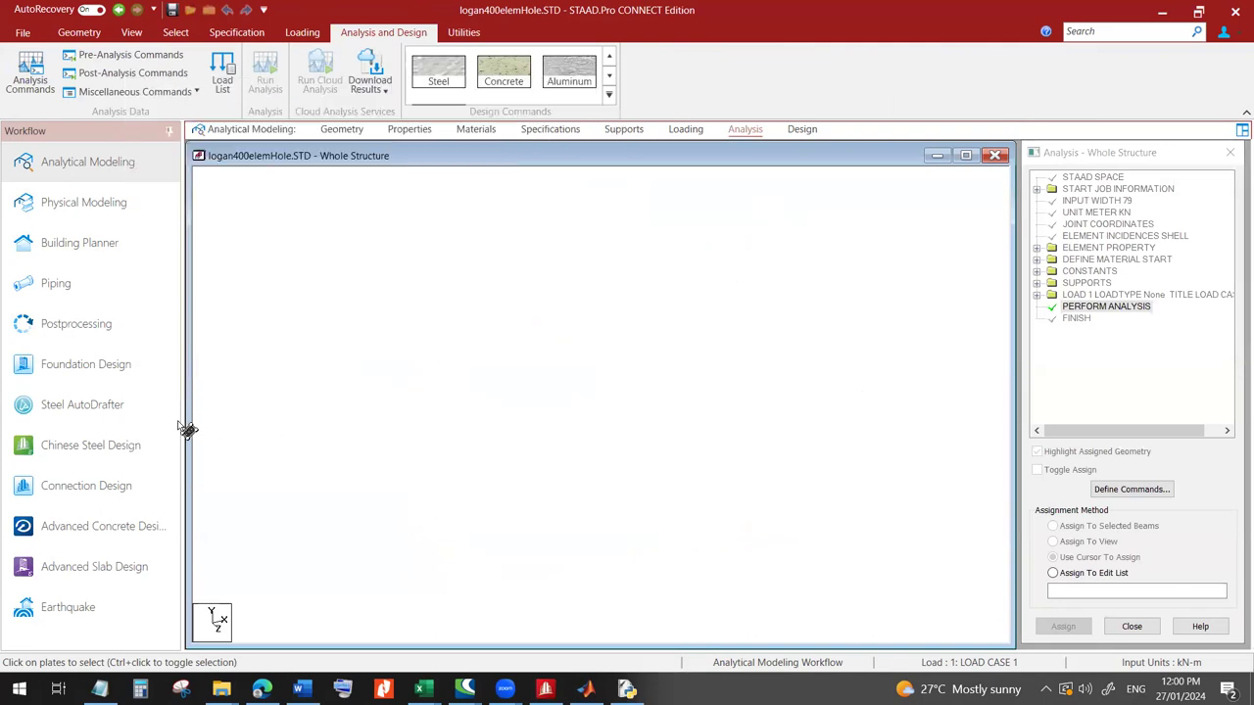
- Open the postprocessing results for load case 1, widen the structure view and reduce the displayed deflection
left_click(101, 341)
left_click(649, 470)
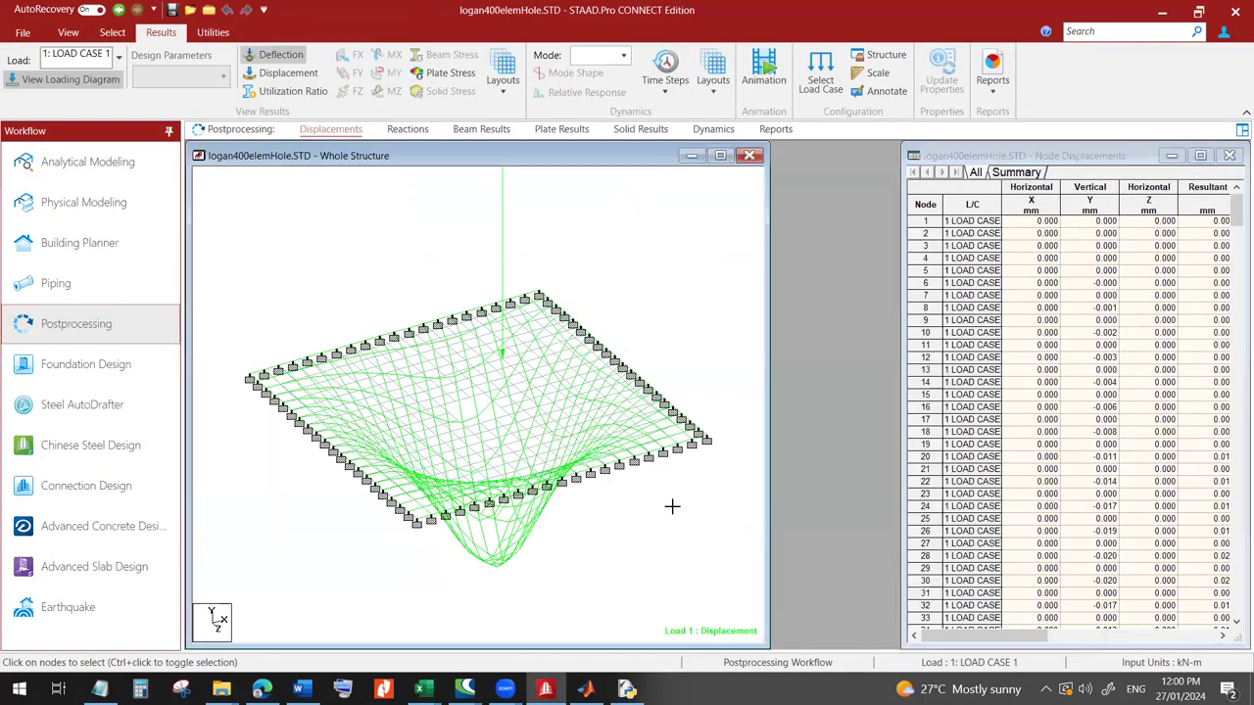
left_click_drag(769, 483, 942, 484)
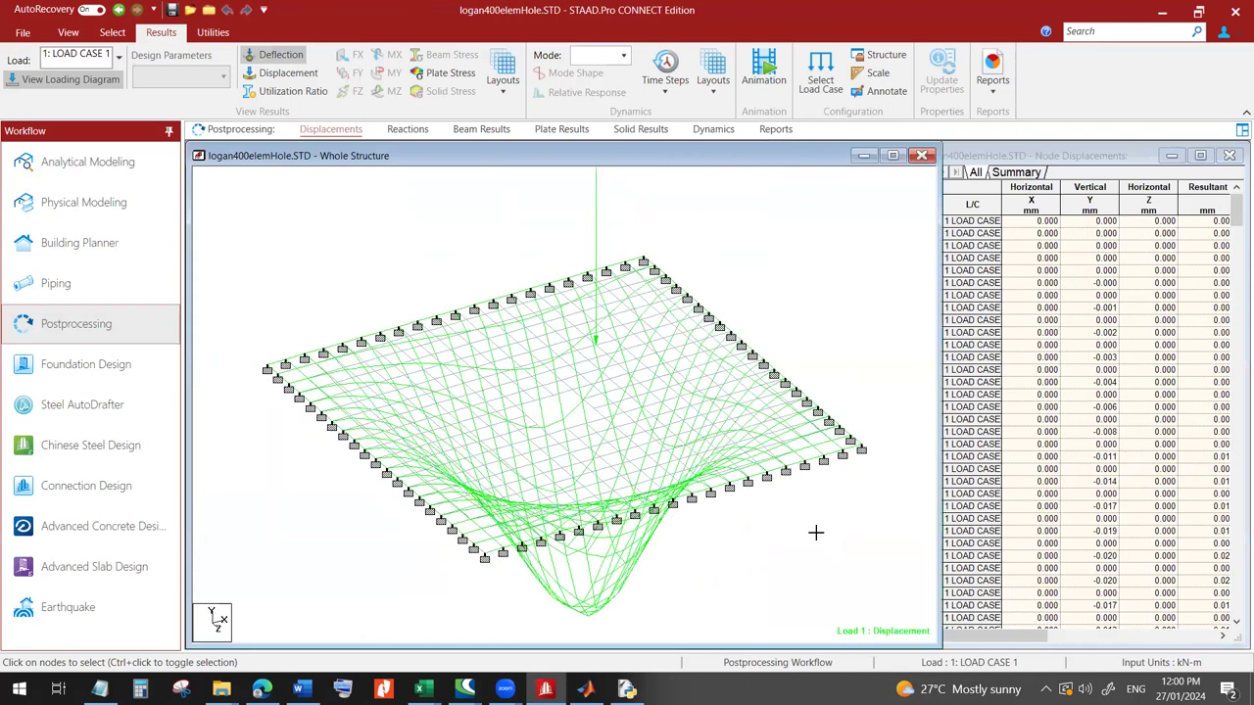
left_click(807, 535)
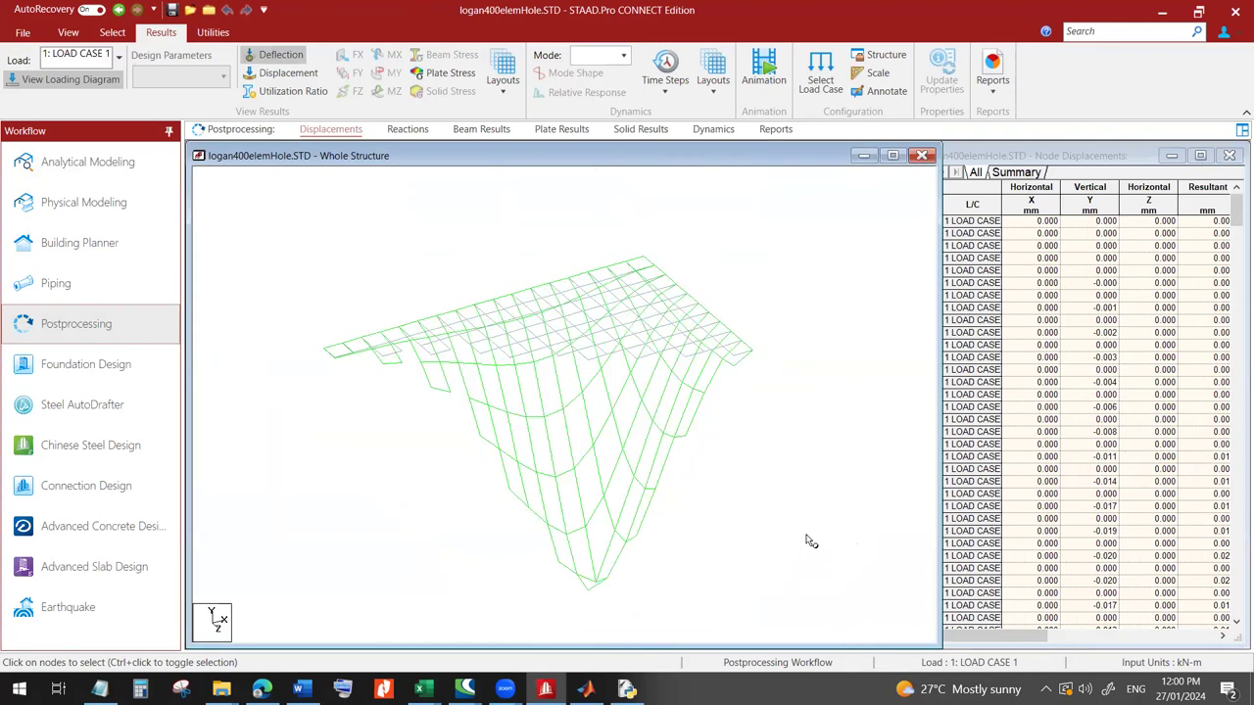
left_click(807, 536)
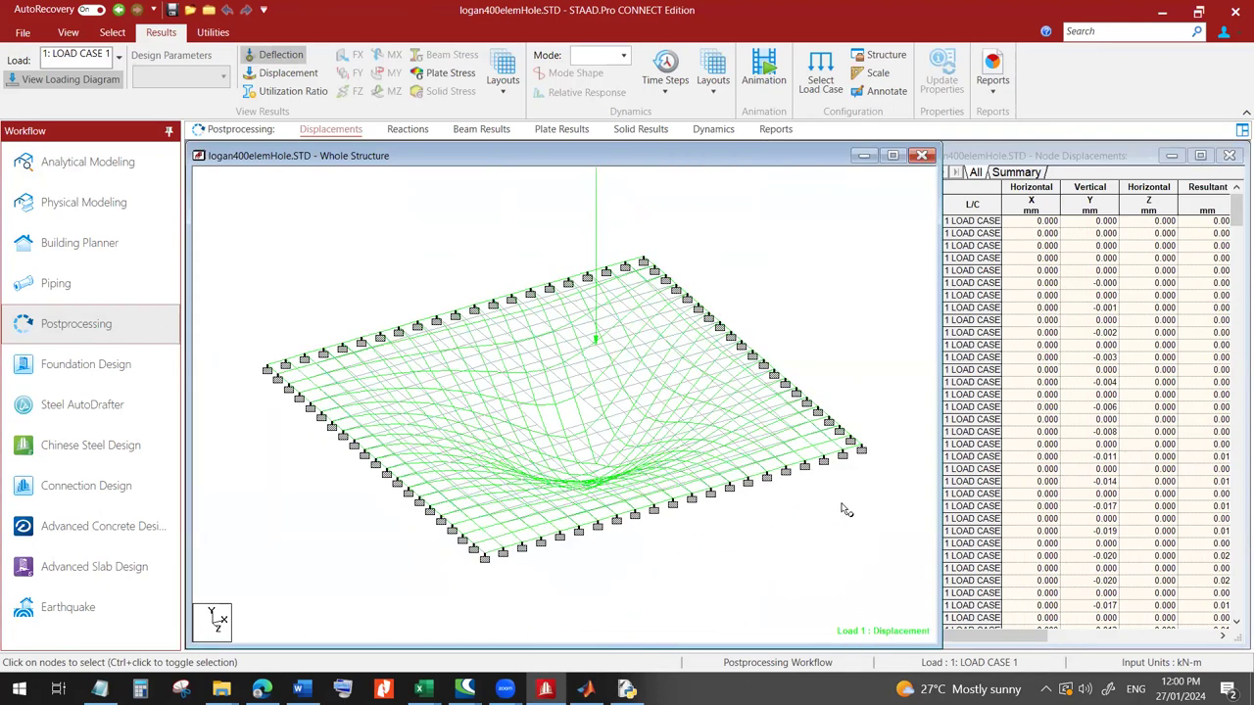
- Examine the Min Y entry in the node displacement summary and the plate's deflected shape from a low side angle
left_click(1025, 174)
left_click(929, 259)
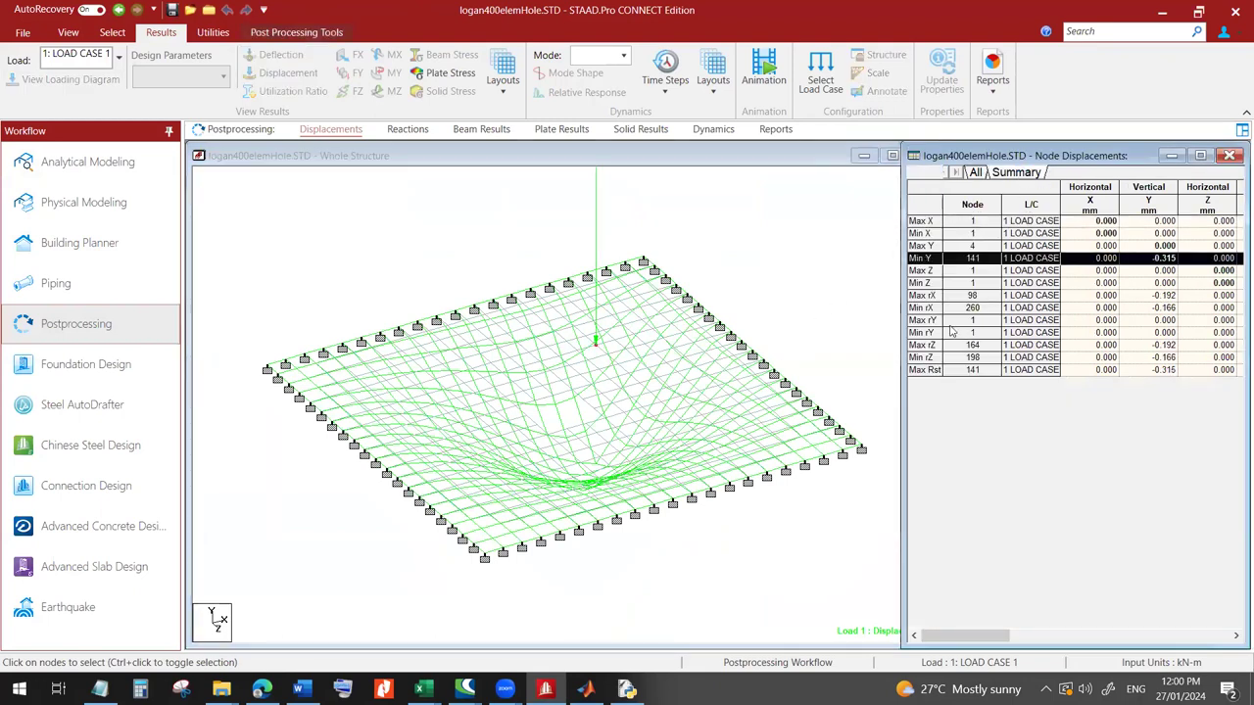
left_click(812, 355)
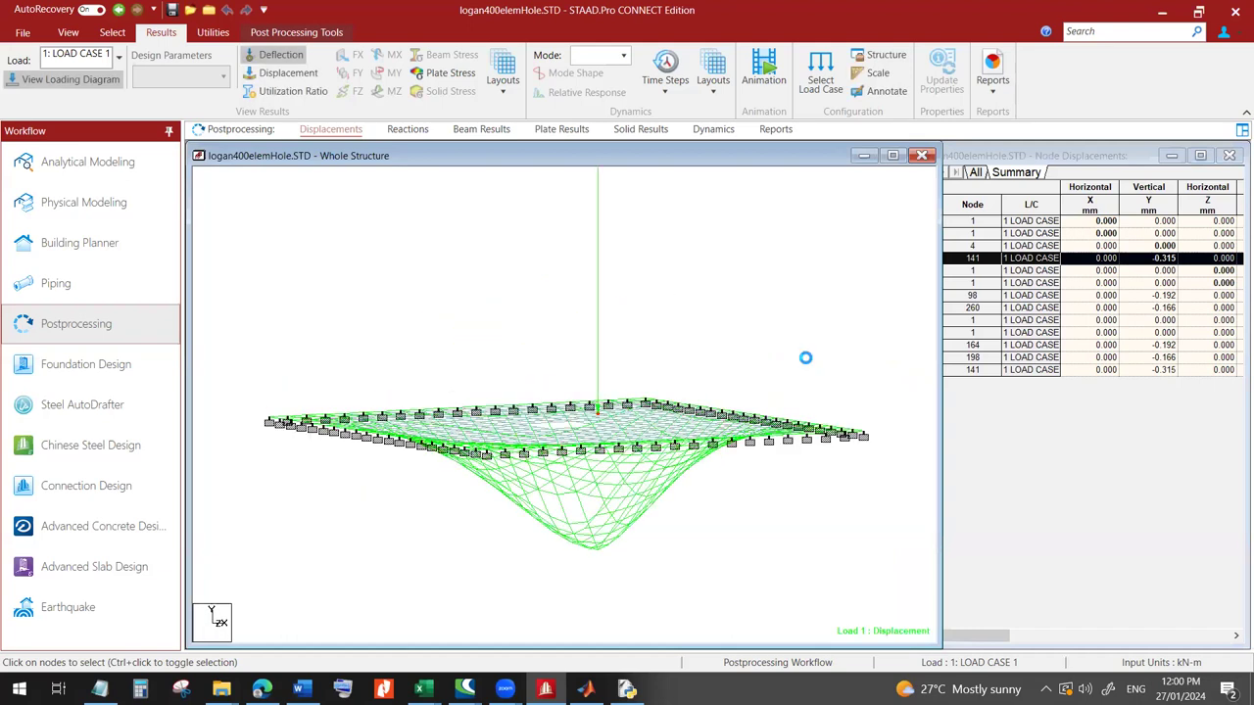
left_click(963, 457)
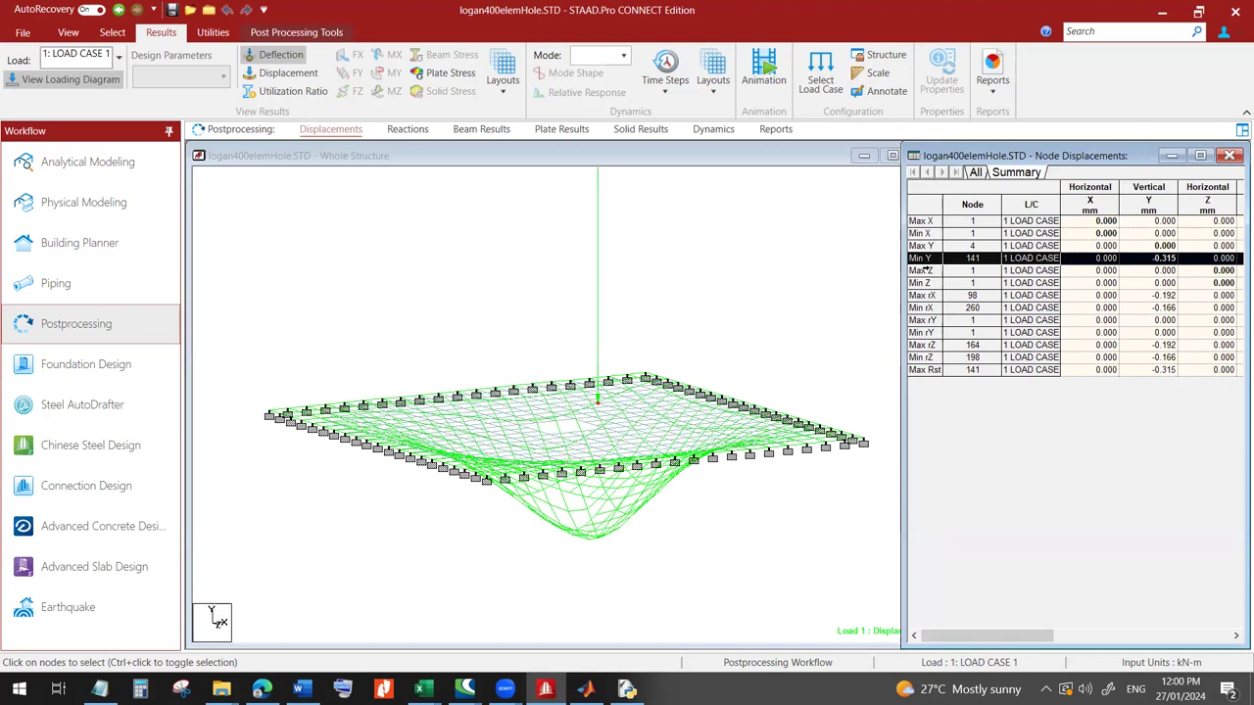
left_click(600, 545)
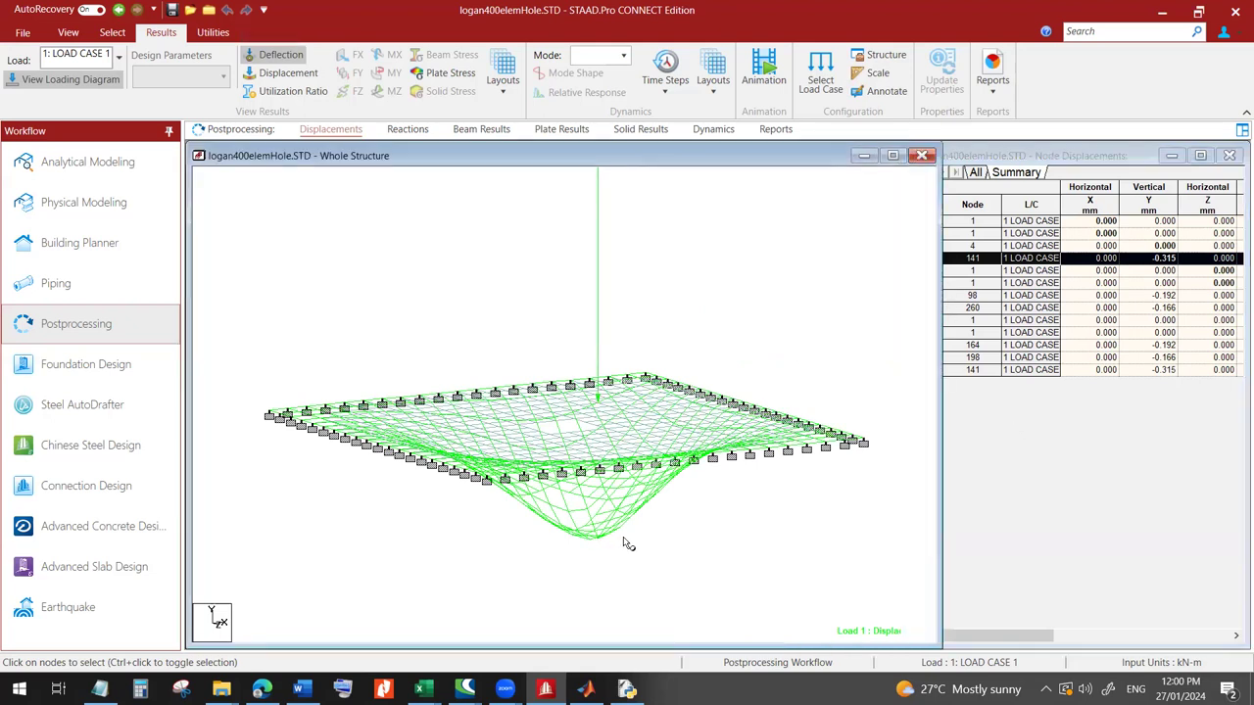
left_click(1052, 395)
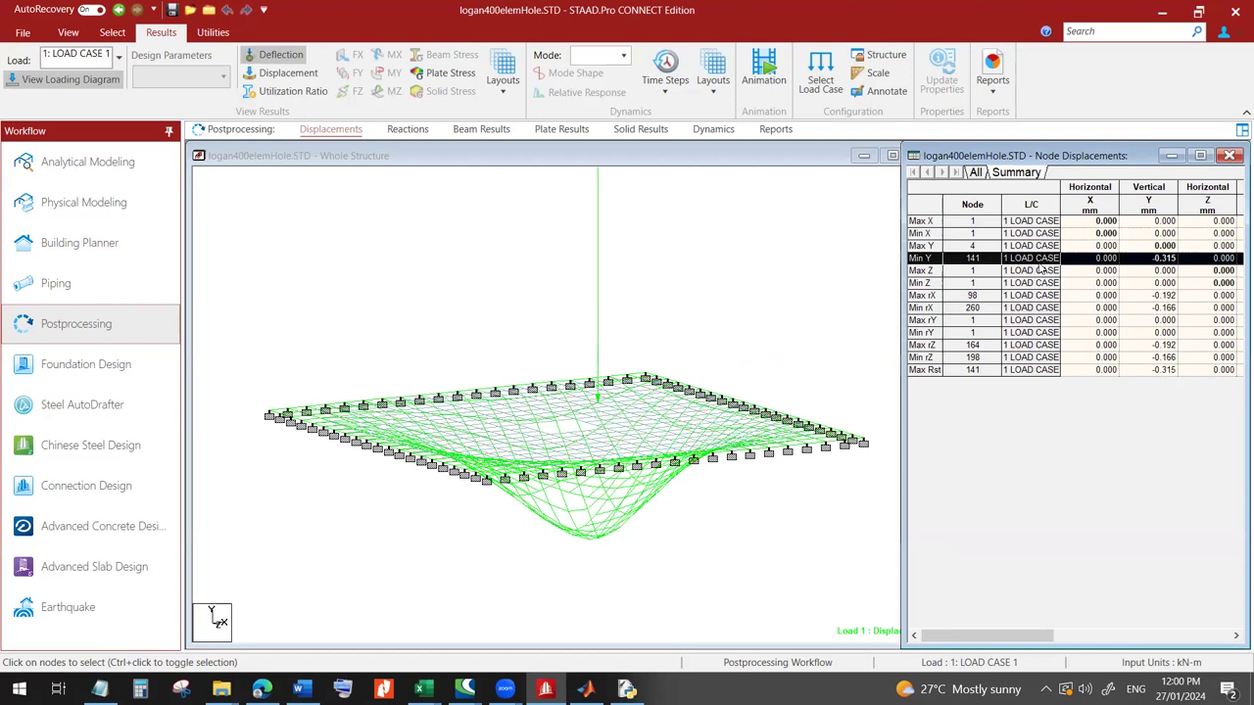
- Examine the plate's deflected shape under load case 1 from several low side angles
left_click(790, 370)
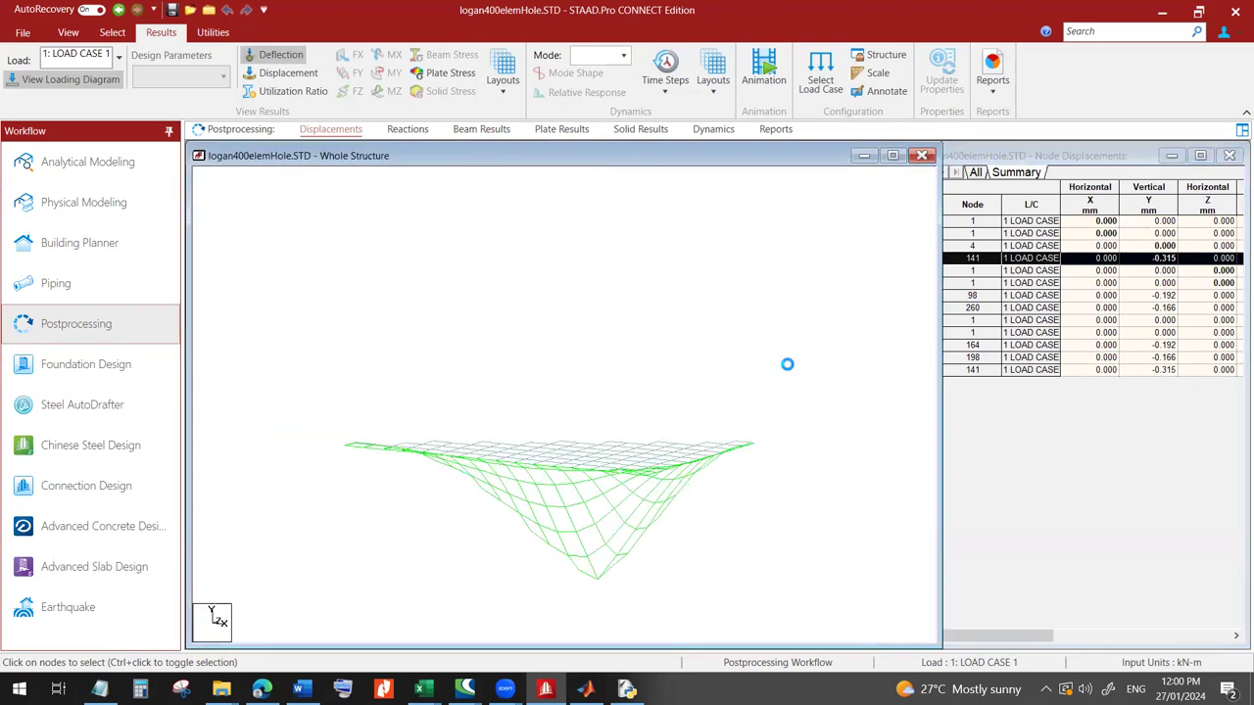
left_click(981, 261)
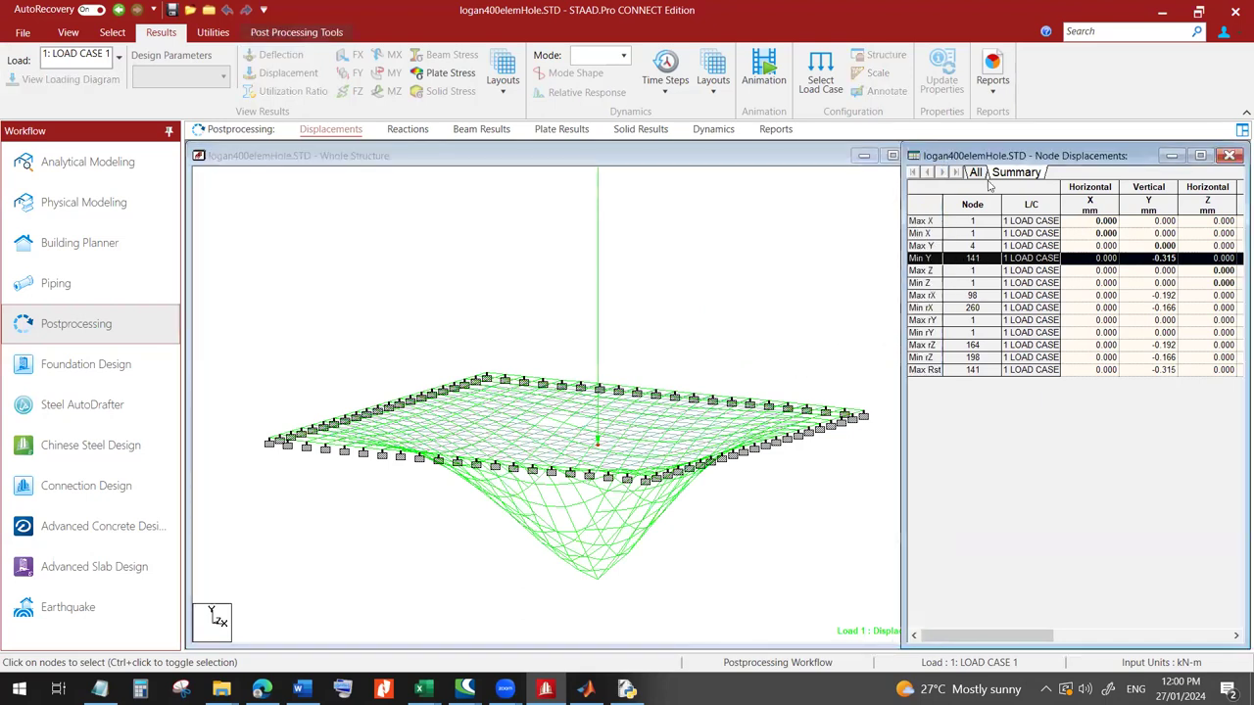
left_click(679, 463)
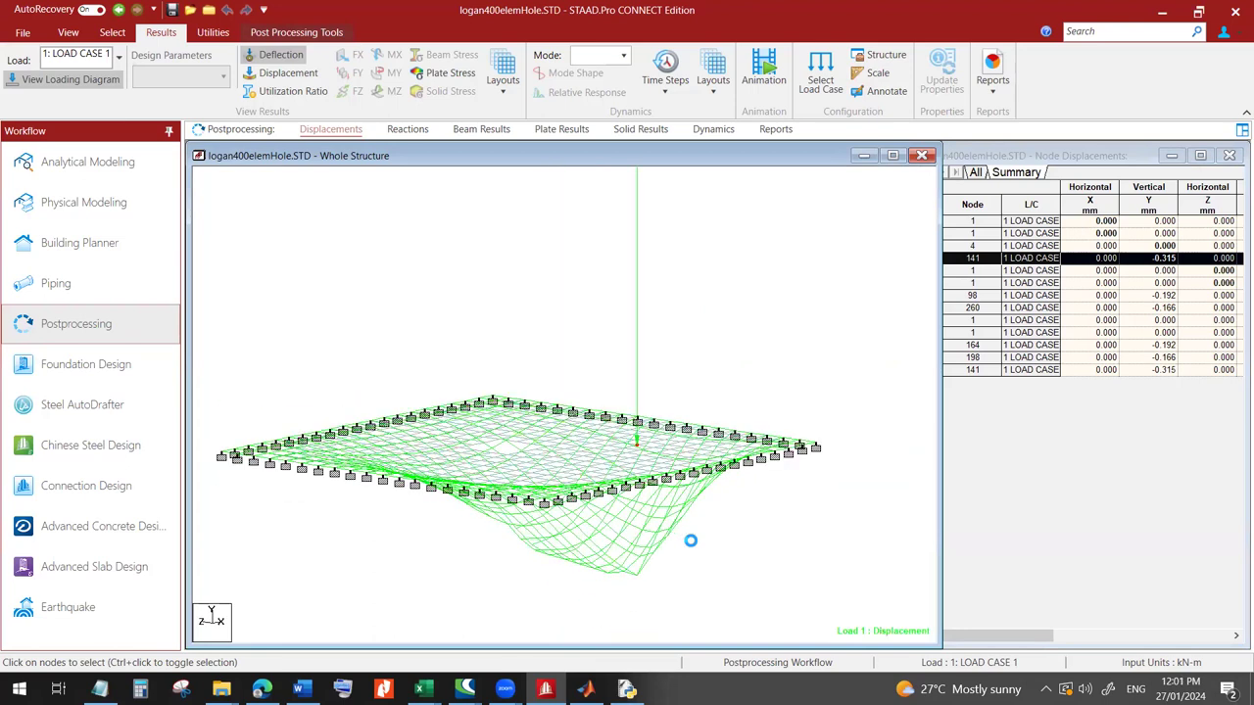
- Switch to the Thin Plate Bending Problem notebook in the browser and run the main analysis cell
left_click(262, 689)
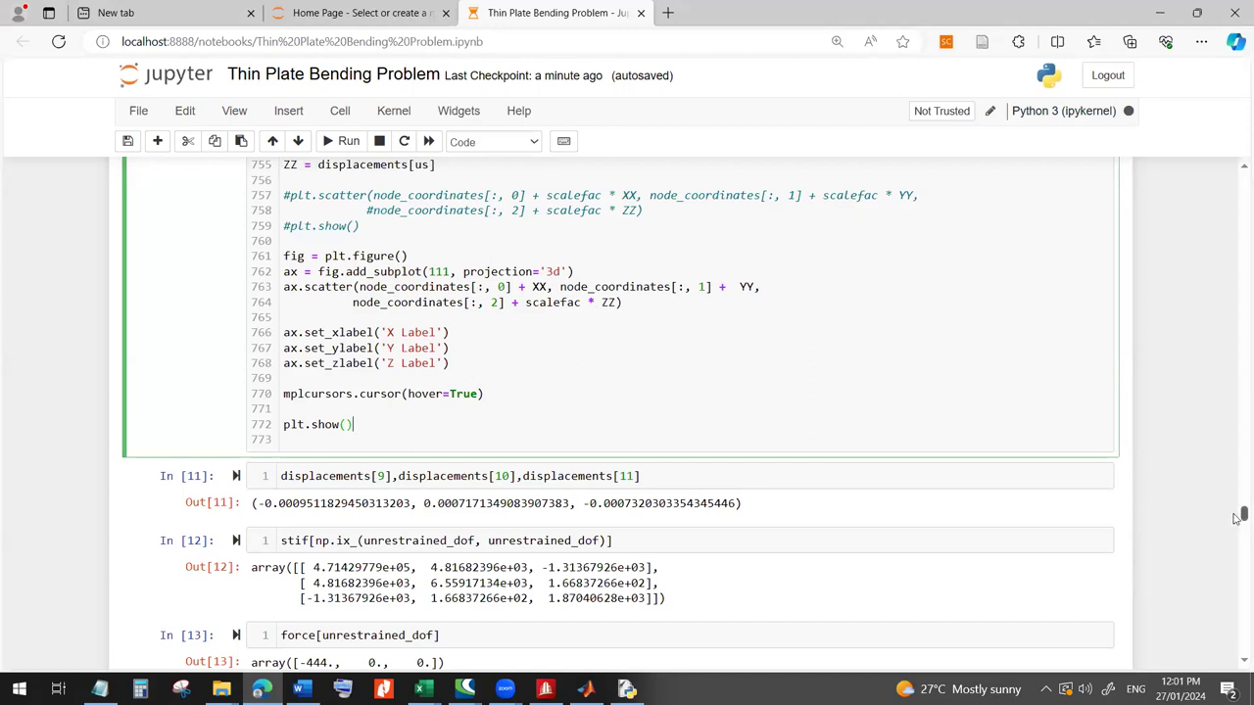
left_click_drag(1238, 517, 1236, 511)
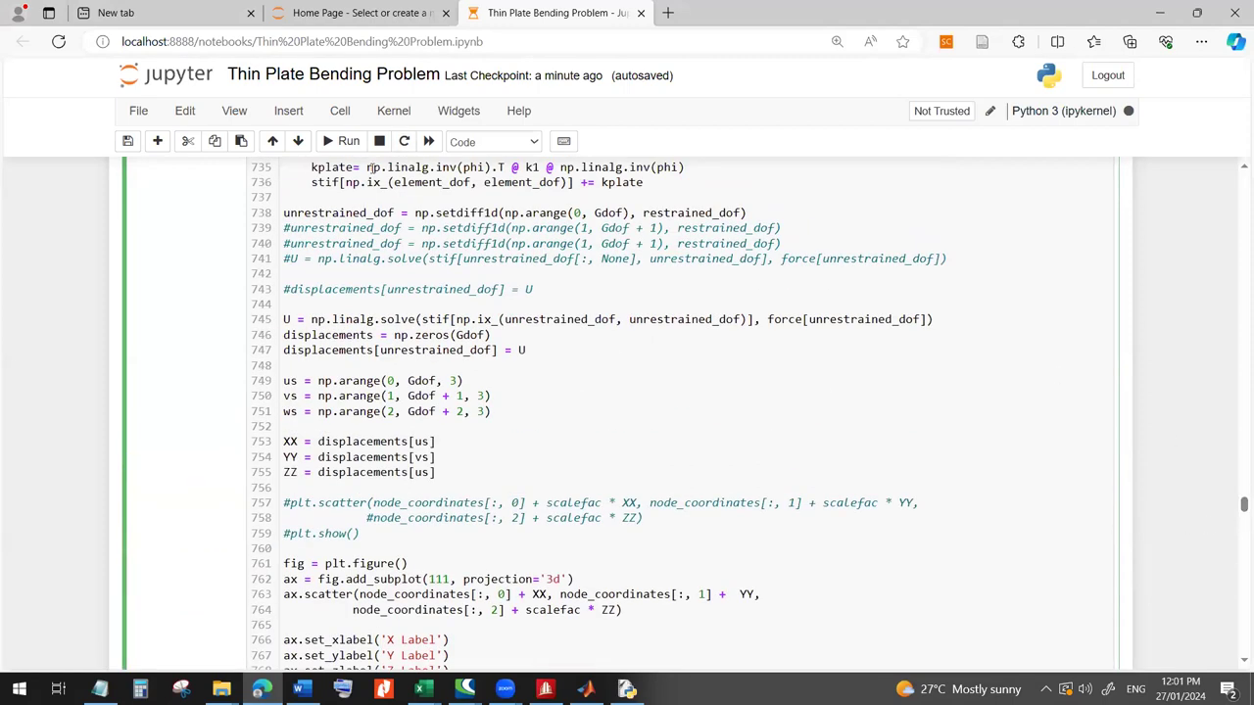
left_click(331, 141)
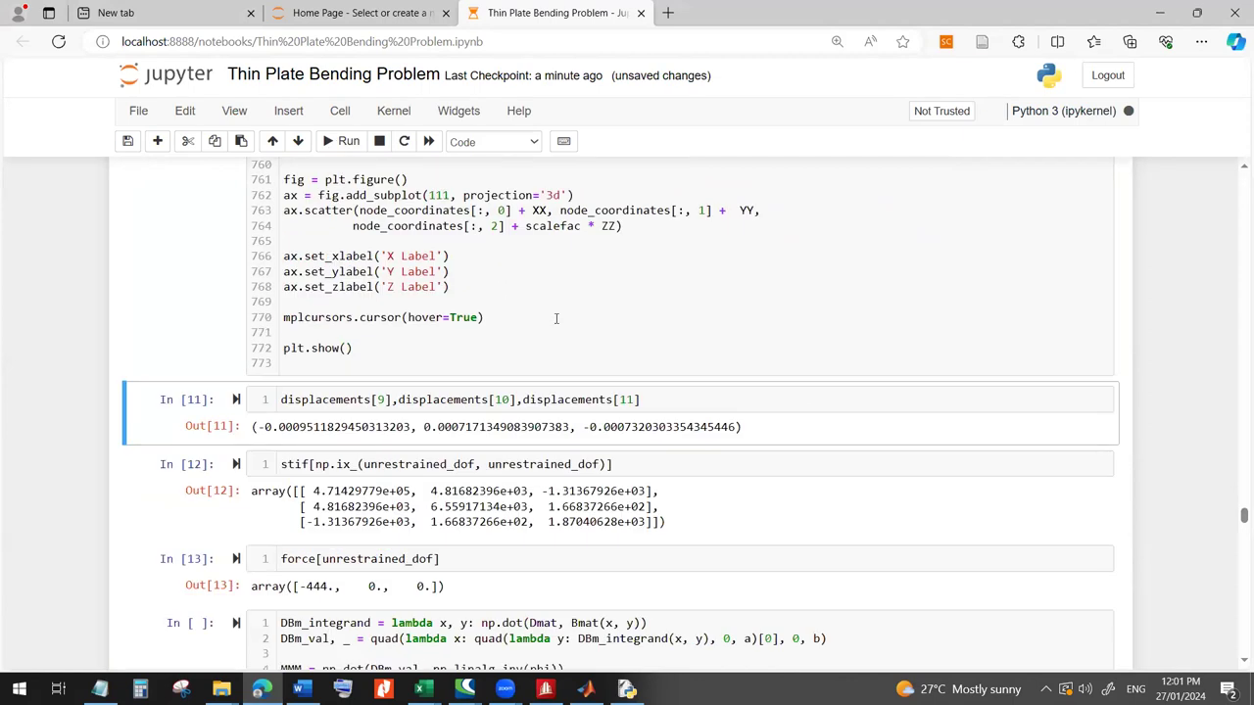
- Review the displacement and 3D scatter plot code, and run the analysis cell again
scroll(548, 324, "up", 2)
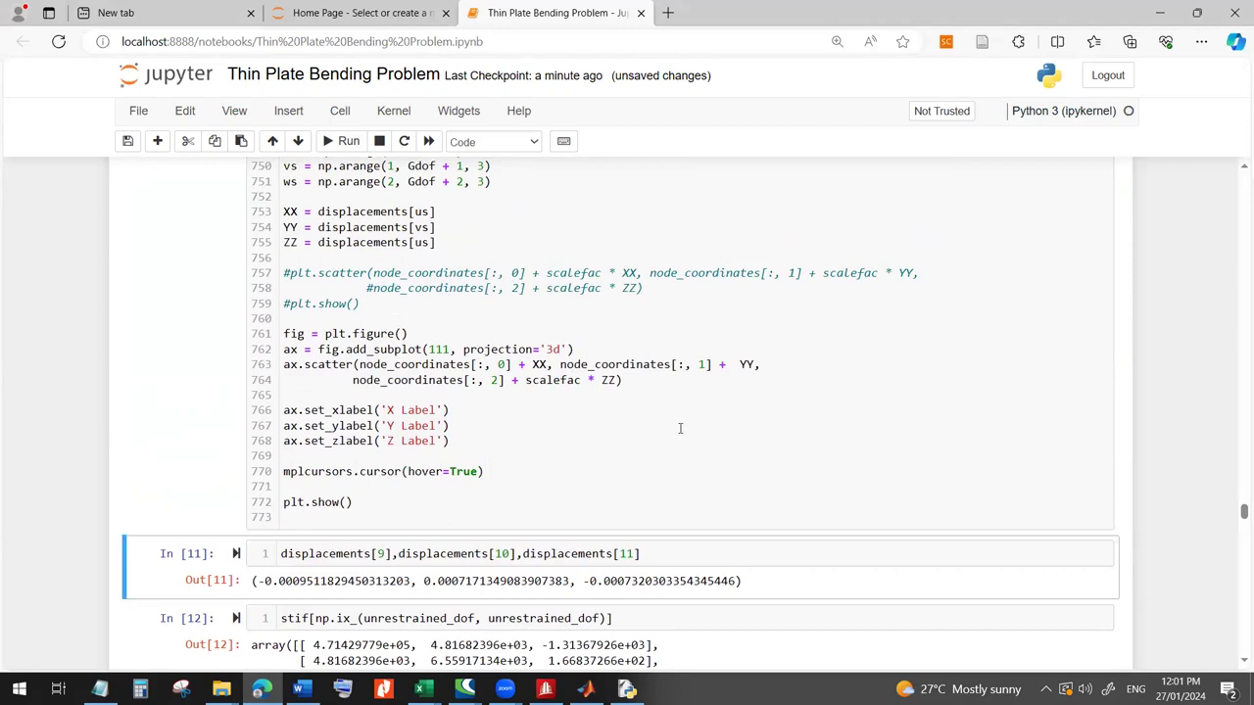
scroll(654, 441, "up", 2)
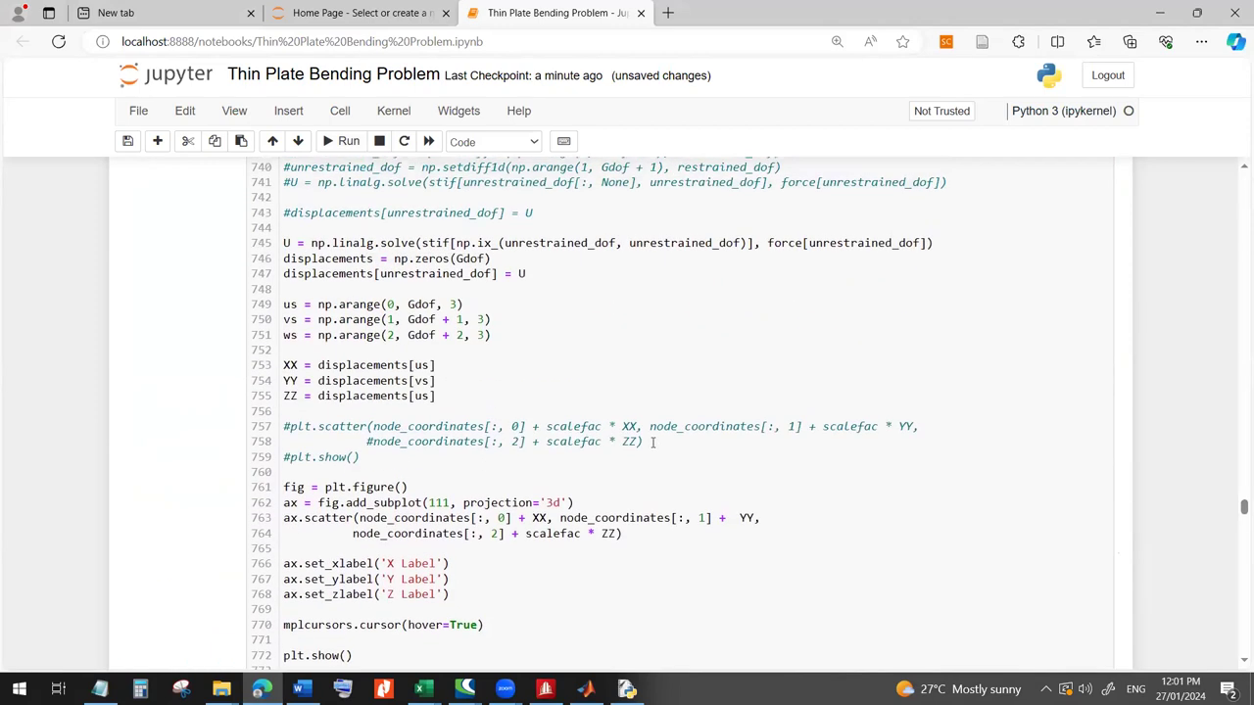
scroll(649, 442, "down", 2)
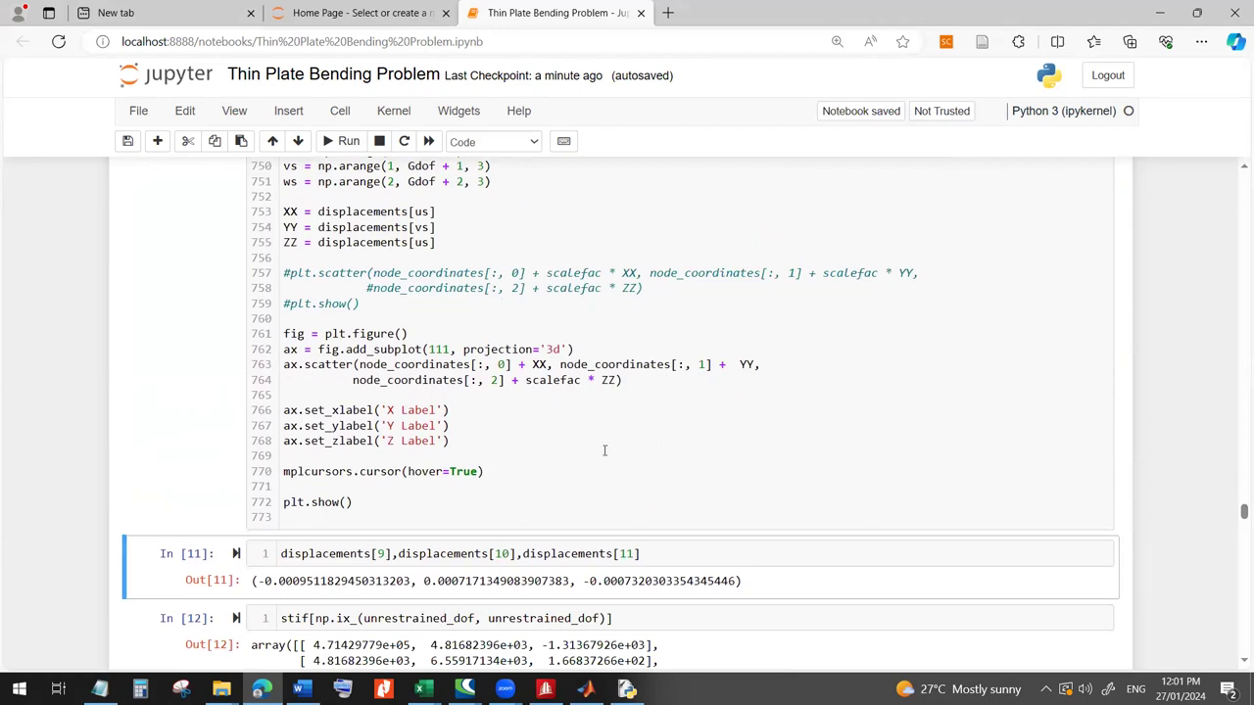
left_click(568, 469)
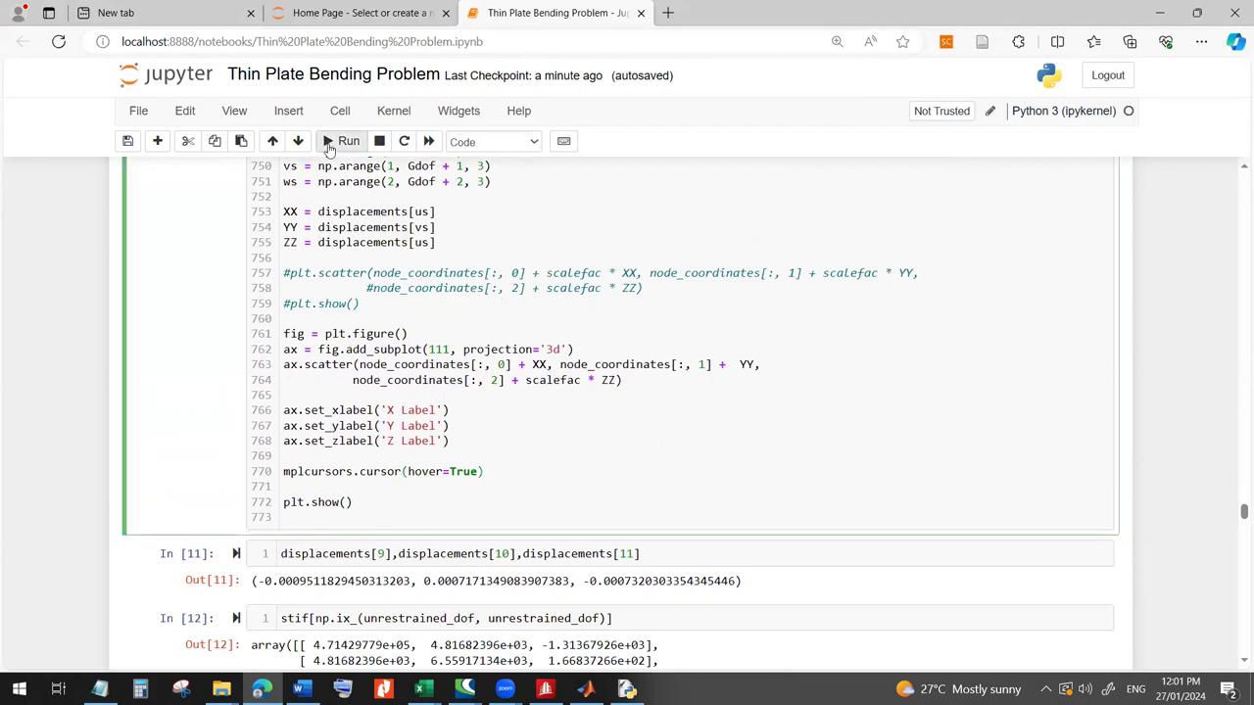
left_click(333, 141)
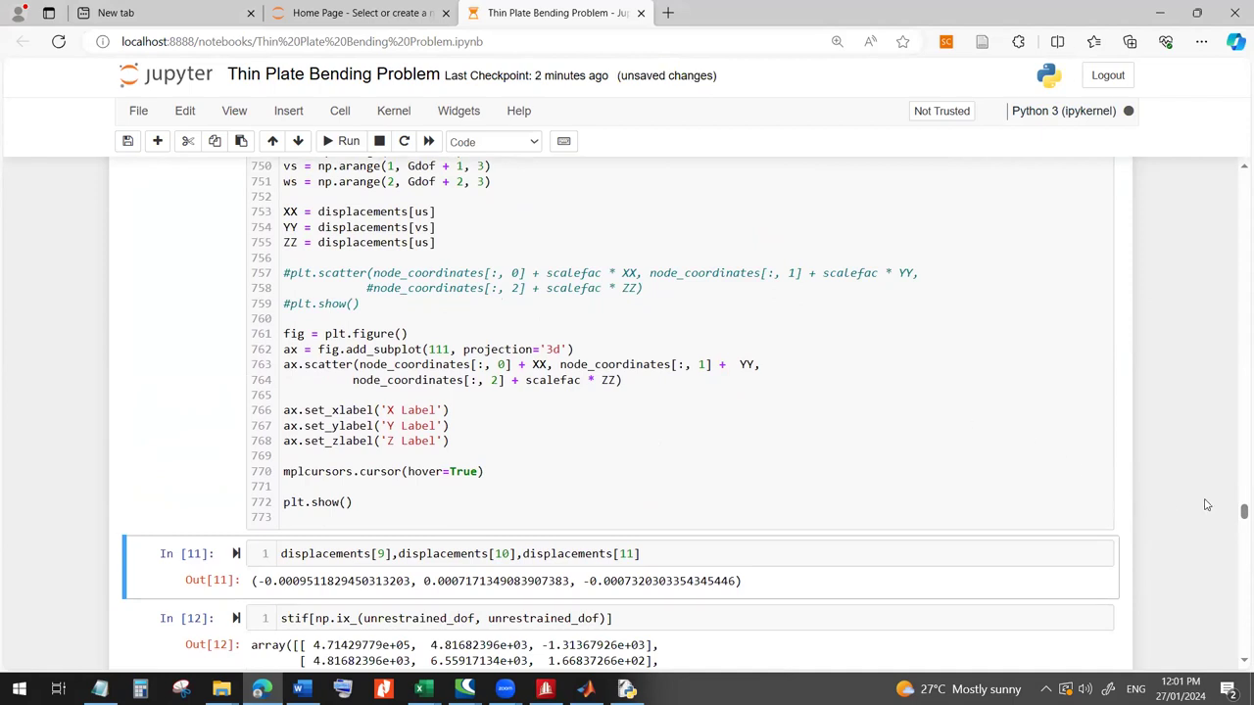
- Check the plate's deflected shape in STAAD.Pro while the cell runs, and return to the start of the notebook code
left_click_drag(1241, 510, 1240, 174)
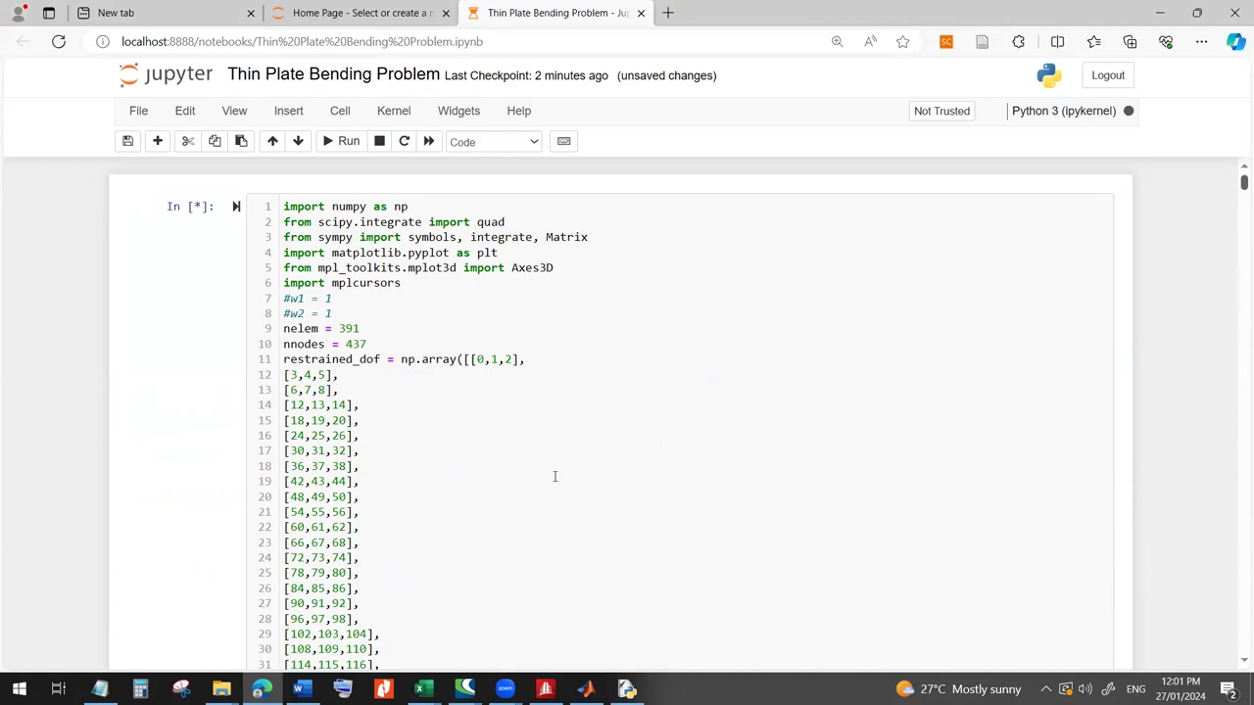
left_click(554, 687)
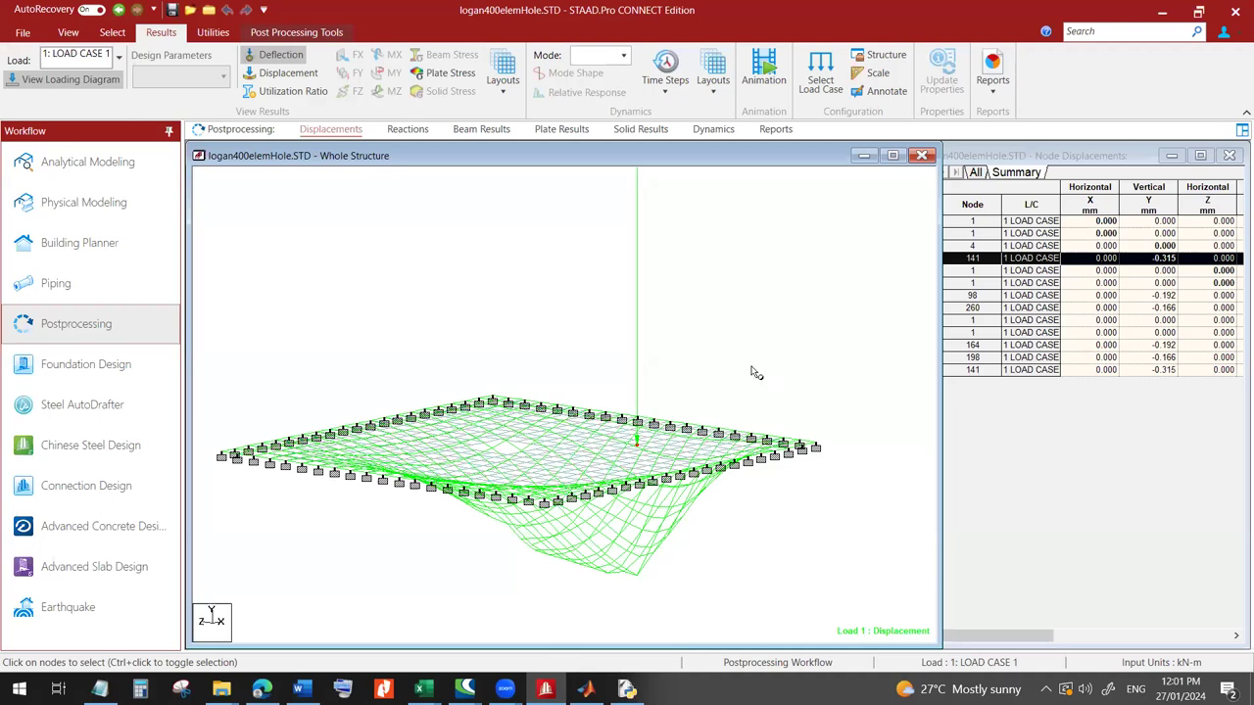
left_click(261, 689)
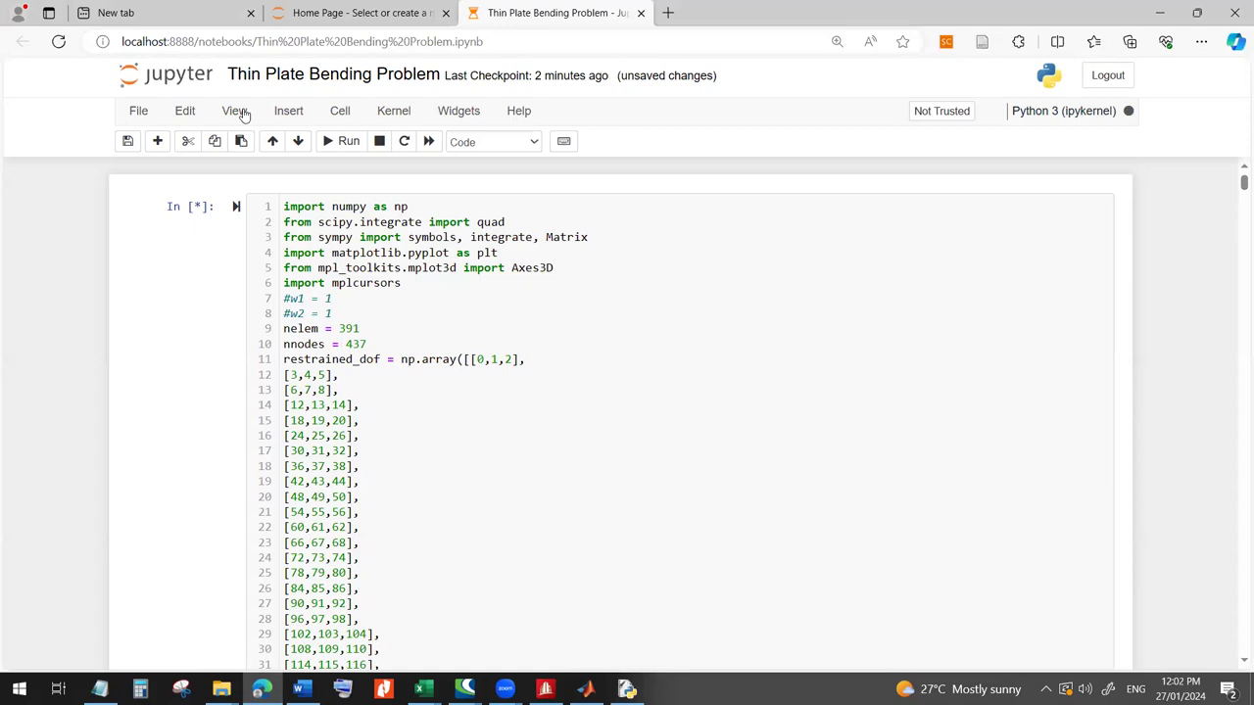
- Examine the restrained degrees of freedom, the applied force and the node coordinates in the notebook code
scroll(523, 436, "down", 5)
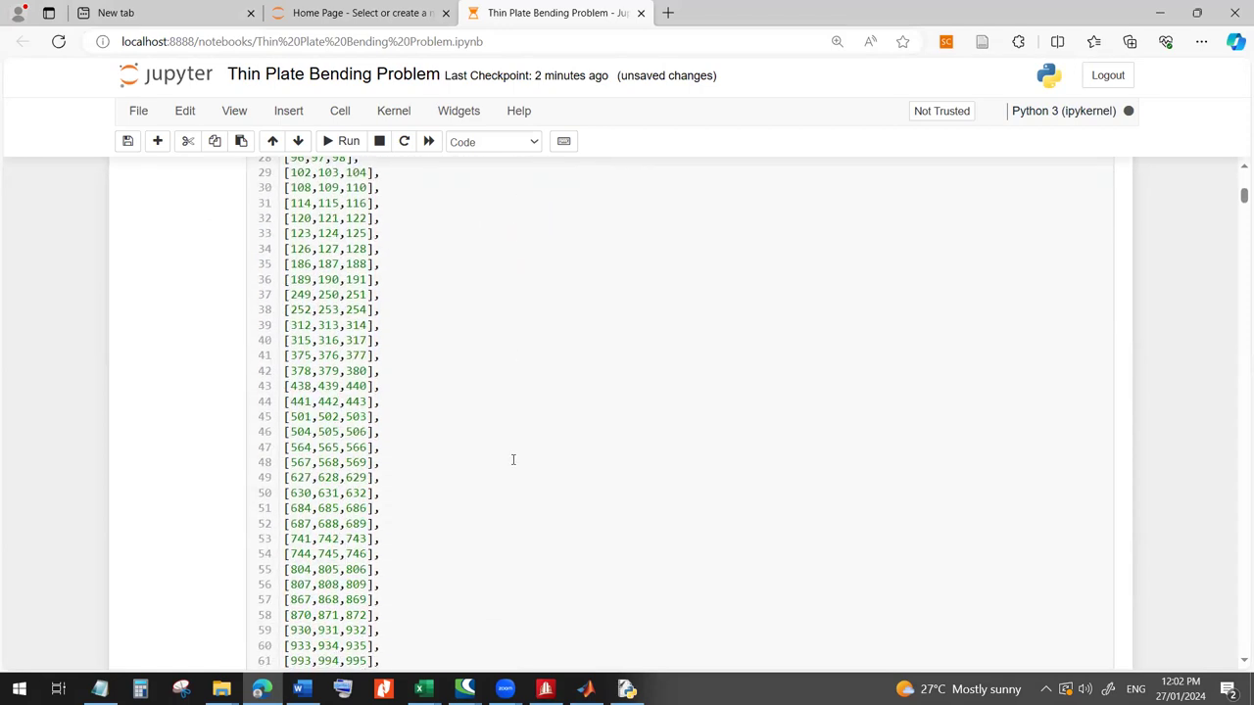
scroll(509, 462, "down", 8)
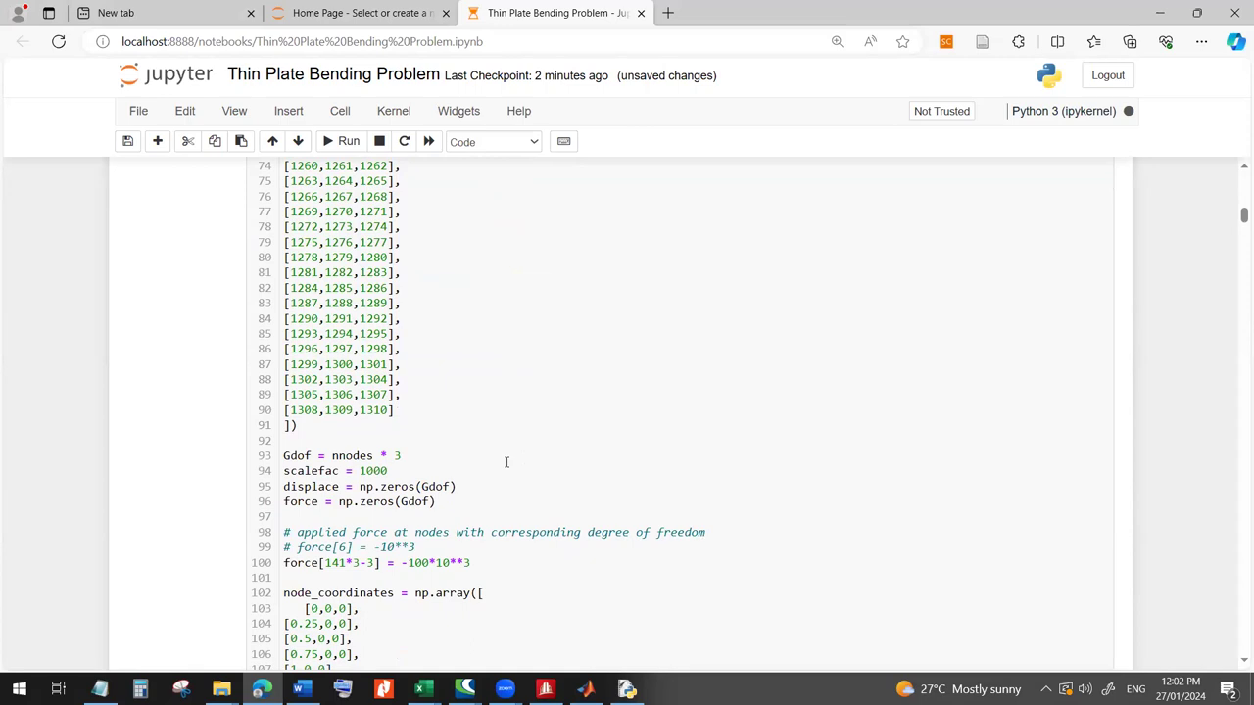
scroll(506, 462, "down", 4)
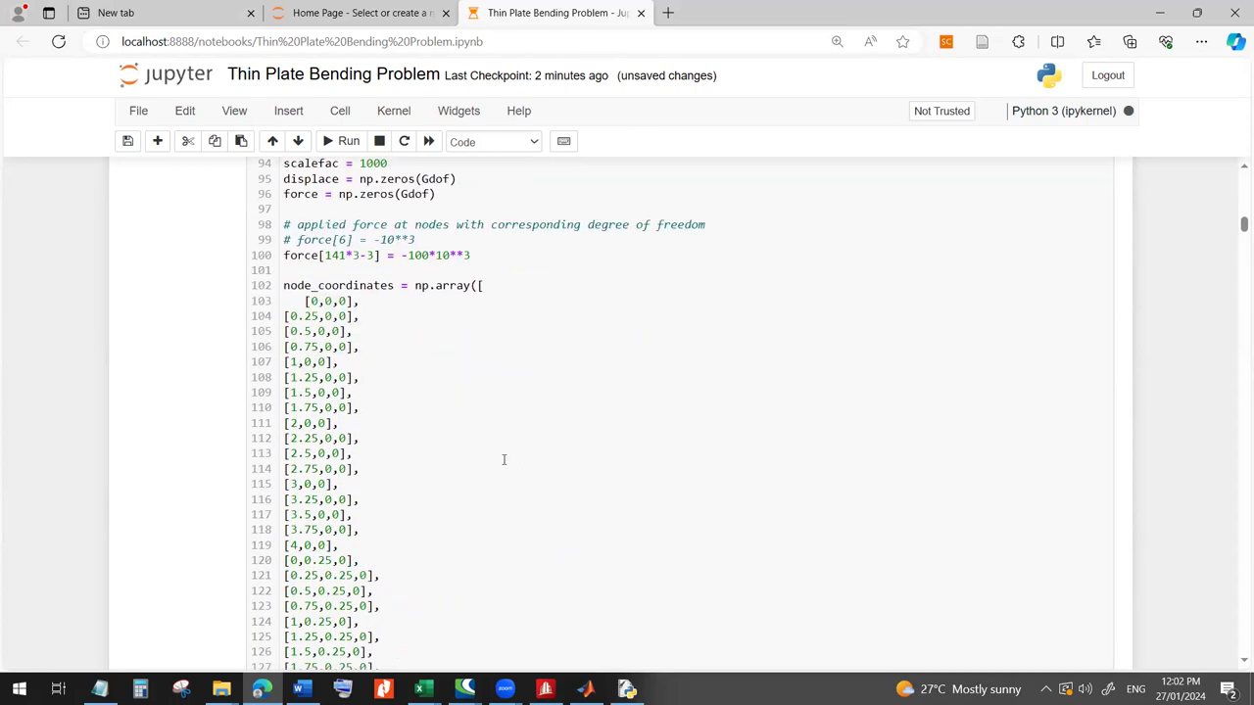
scroll(503, 459, "down", 13)
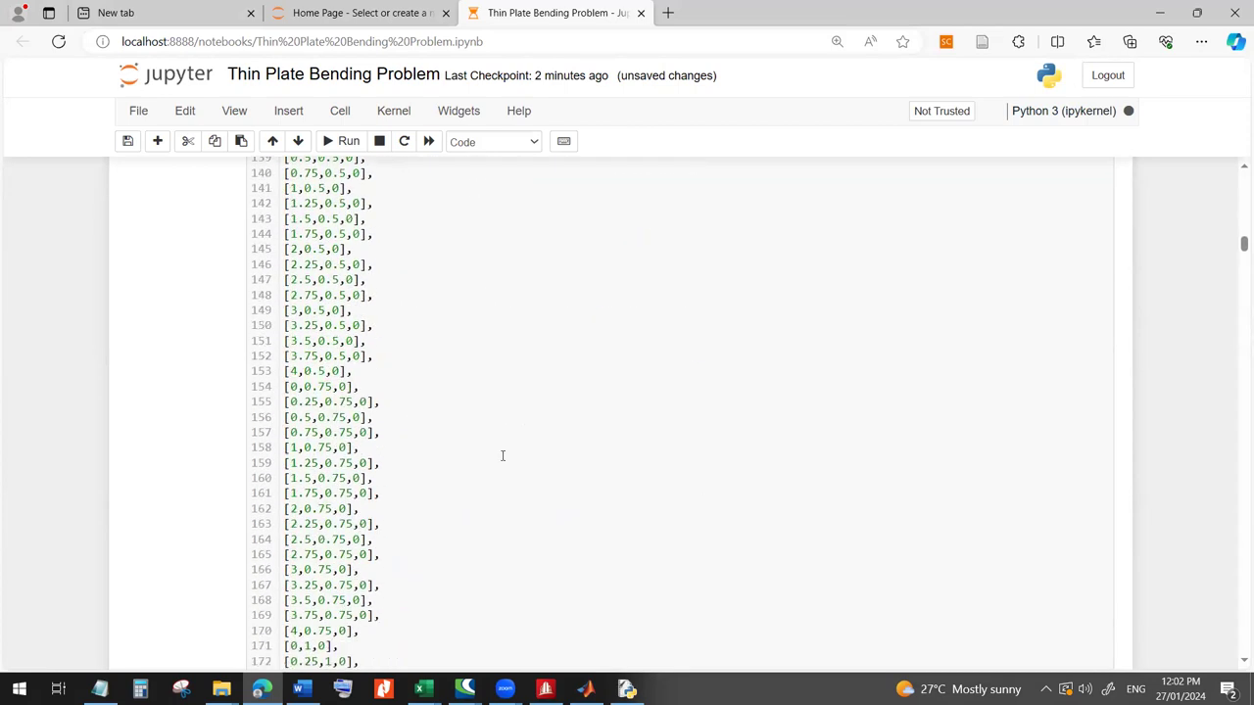
scroll(503, 456, "down", 1)
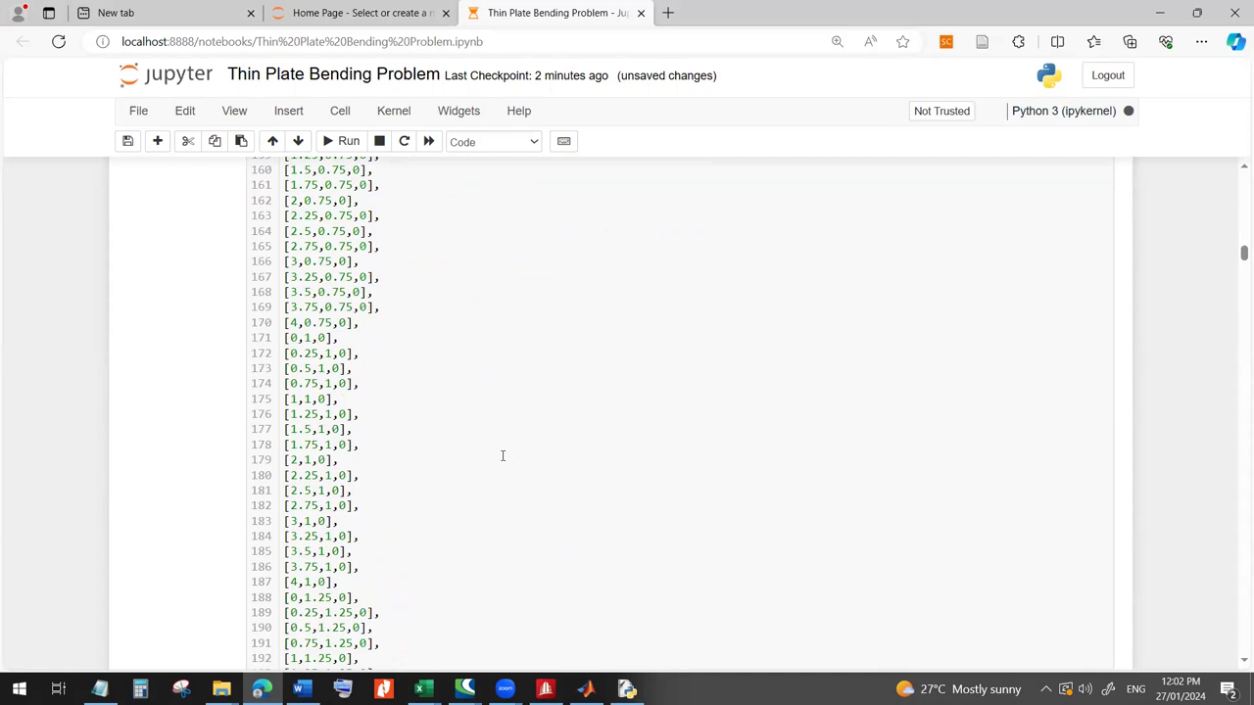
scroll(503, 456, "down", 4)
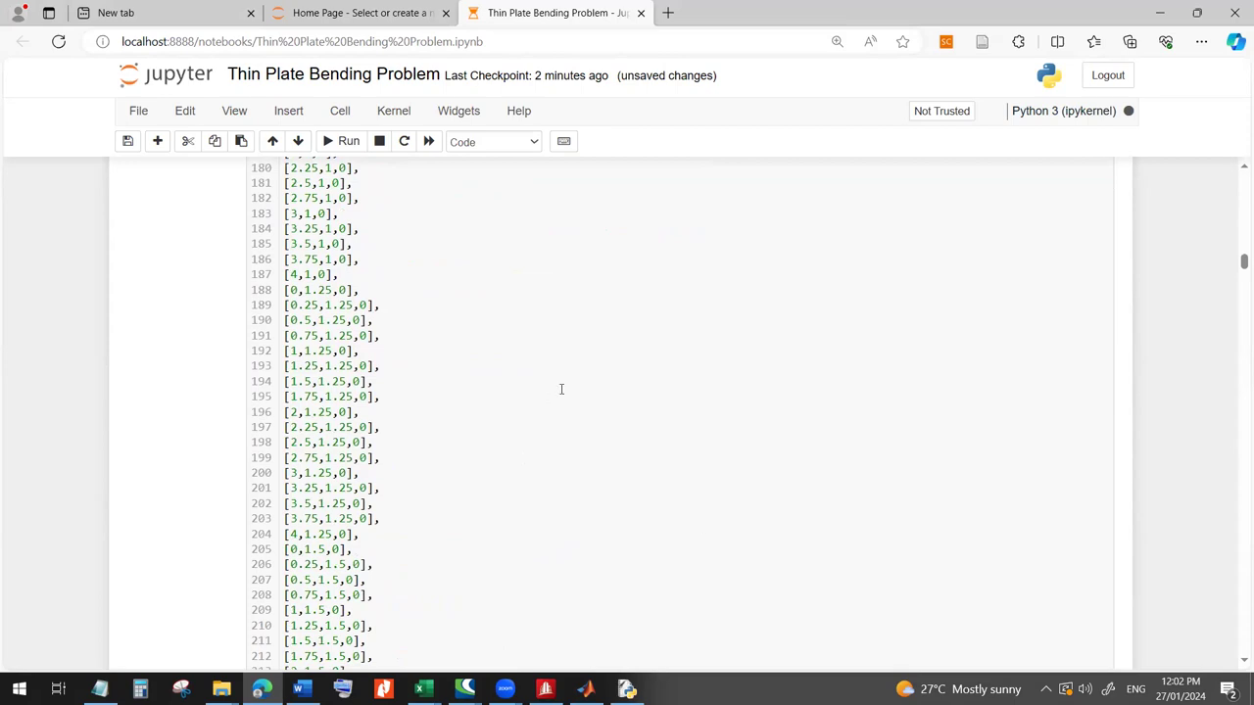
scroll(561, 389, "up", 4)
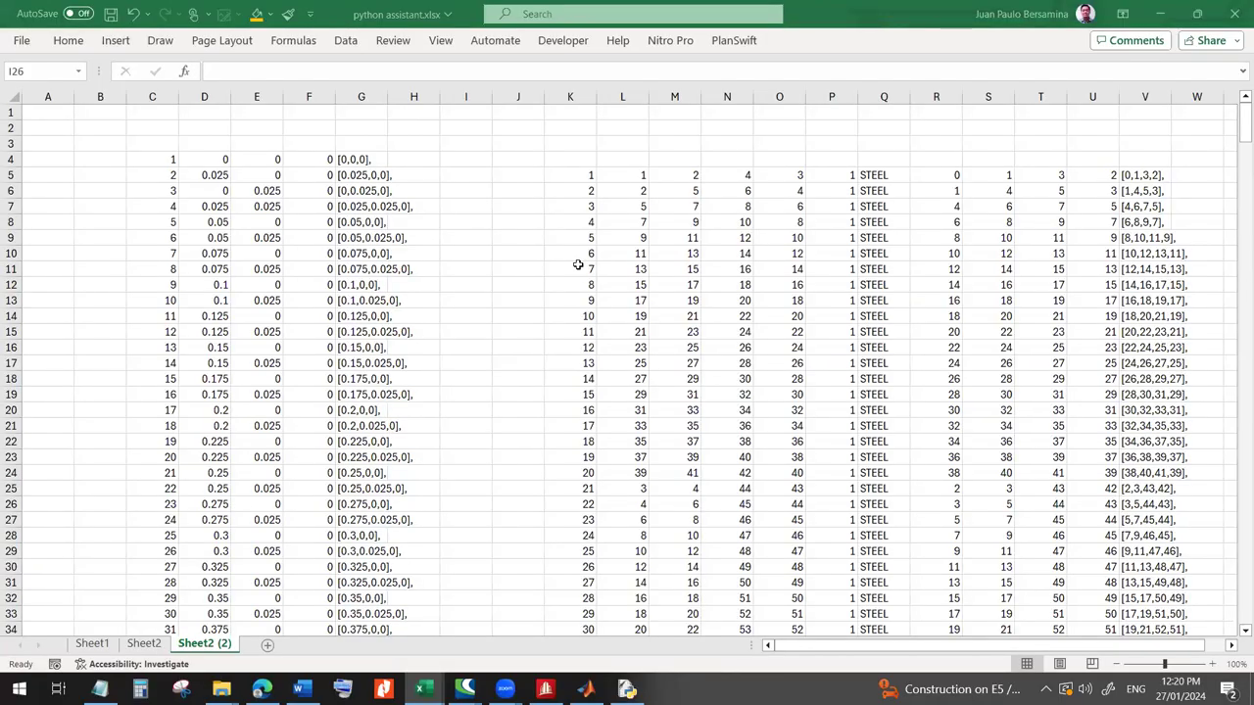
- Examine the four corner node numbers of plate element 6 in row 10 of Sheet2 (2)
left_click(645, 257)
left_click(685, 261)
left_click(715, 255)
left_click(774, 255)
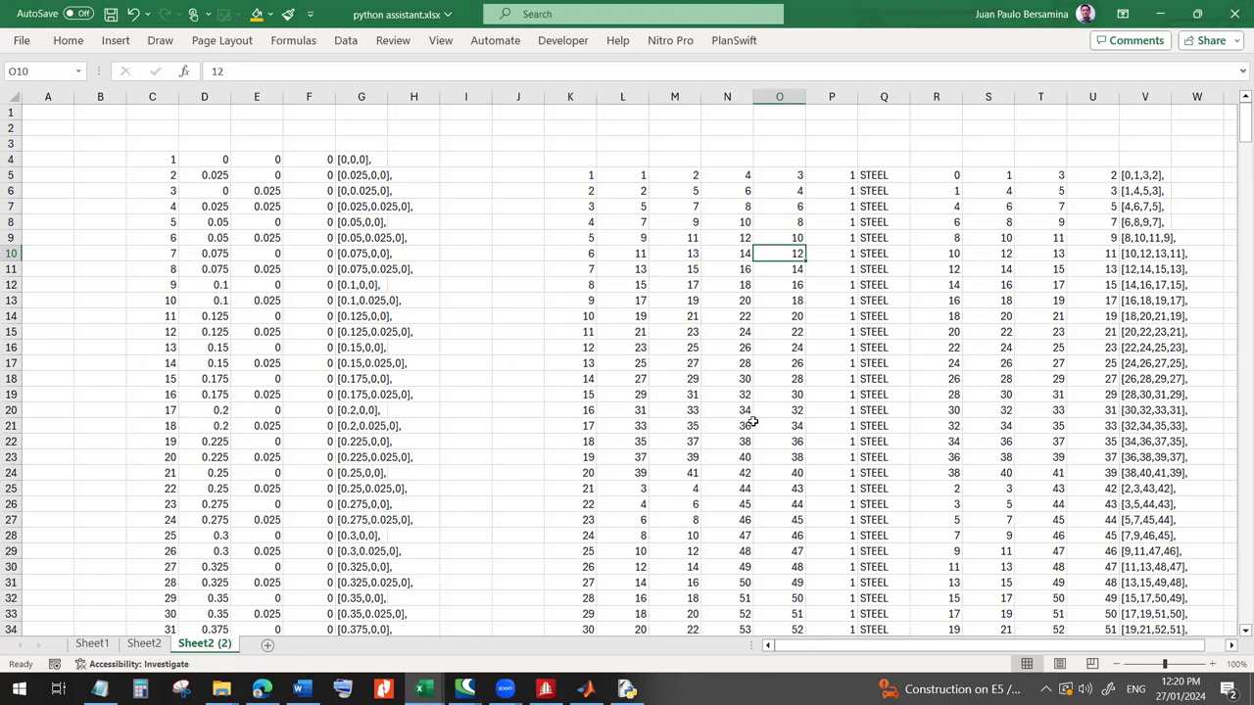
- Switch to the logan100elem.STD model in STAAD.Pro and copy the complete node coordinate table
left_click(545, 689)
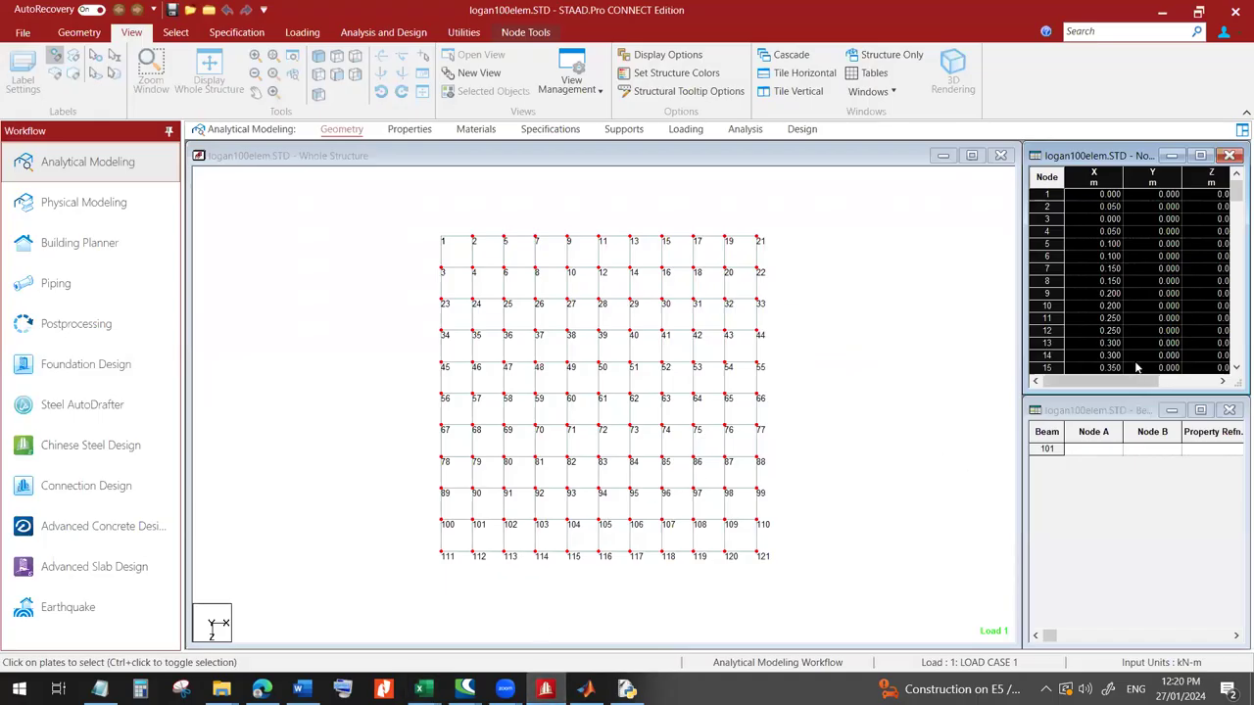
left_click_drag(1237, 196, 1237, 348)
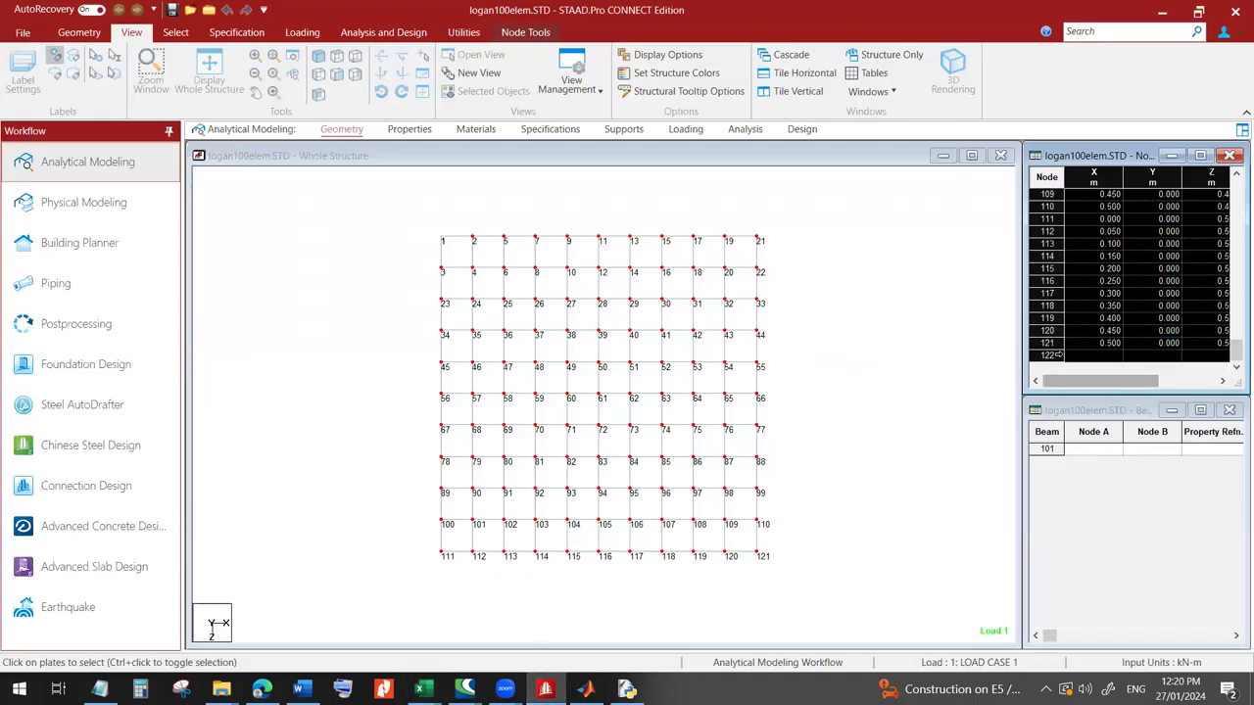
left_click(1045, 343)
left_click(897, 436)
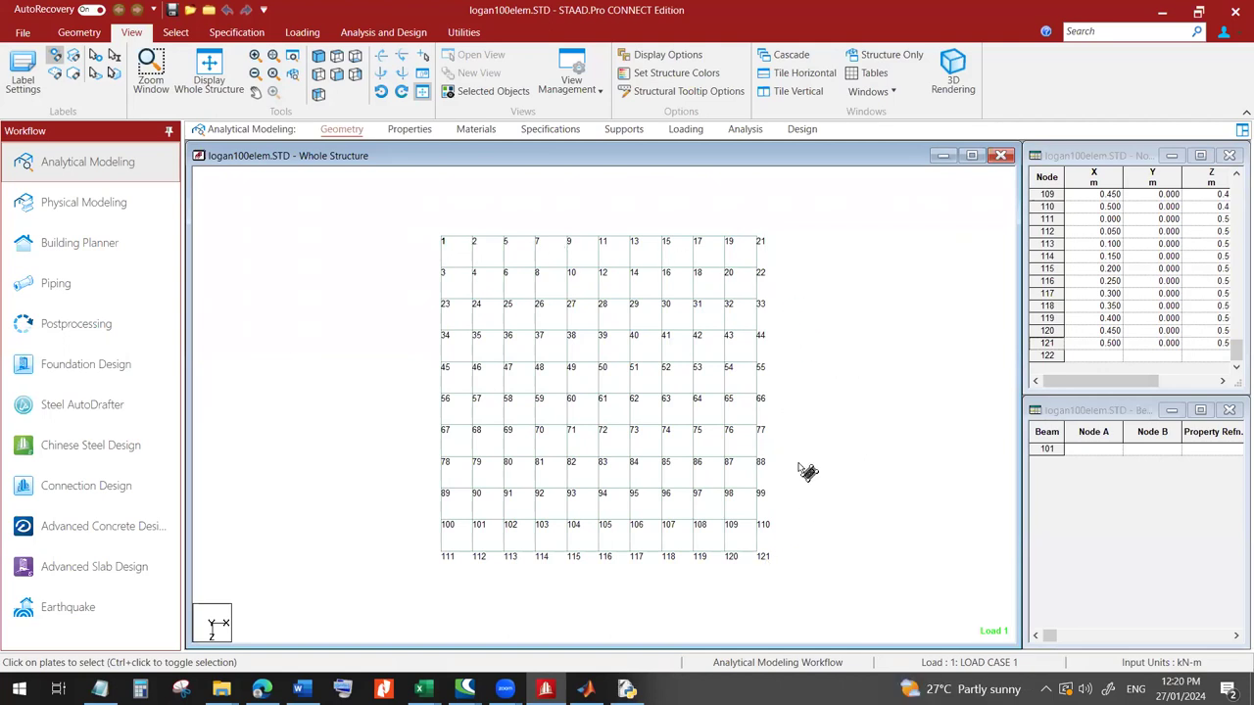
left_click(1053, 177)
right_click(1058, 179)
left_click(1075, 200)
- Switch to python assistant.xlsx in Excel and paste the copied node table into Sheet2 (2) starting at C4
mouse_move(421, 689)
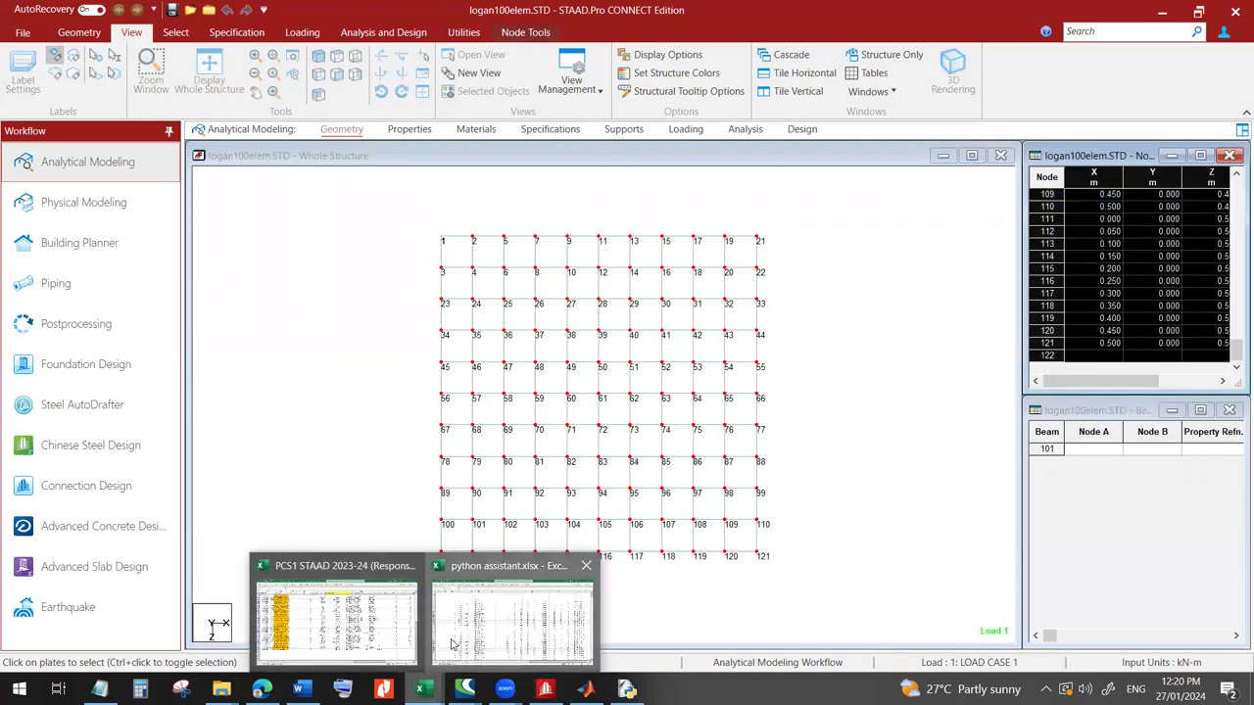
left_click(514, 603)
left_click(199, 163)
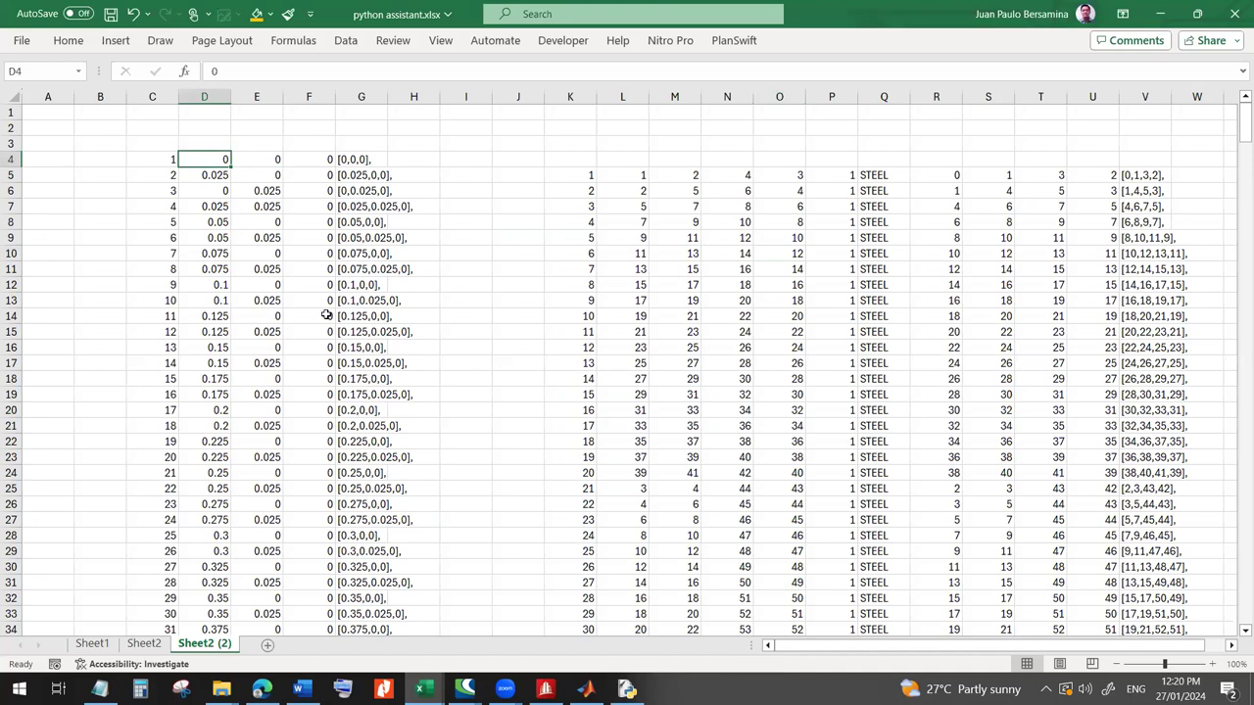
left_click(152, 164)
key("ctrl+v")
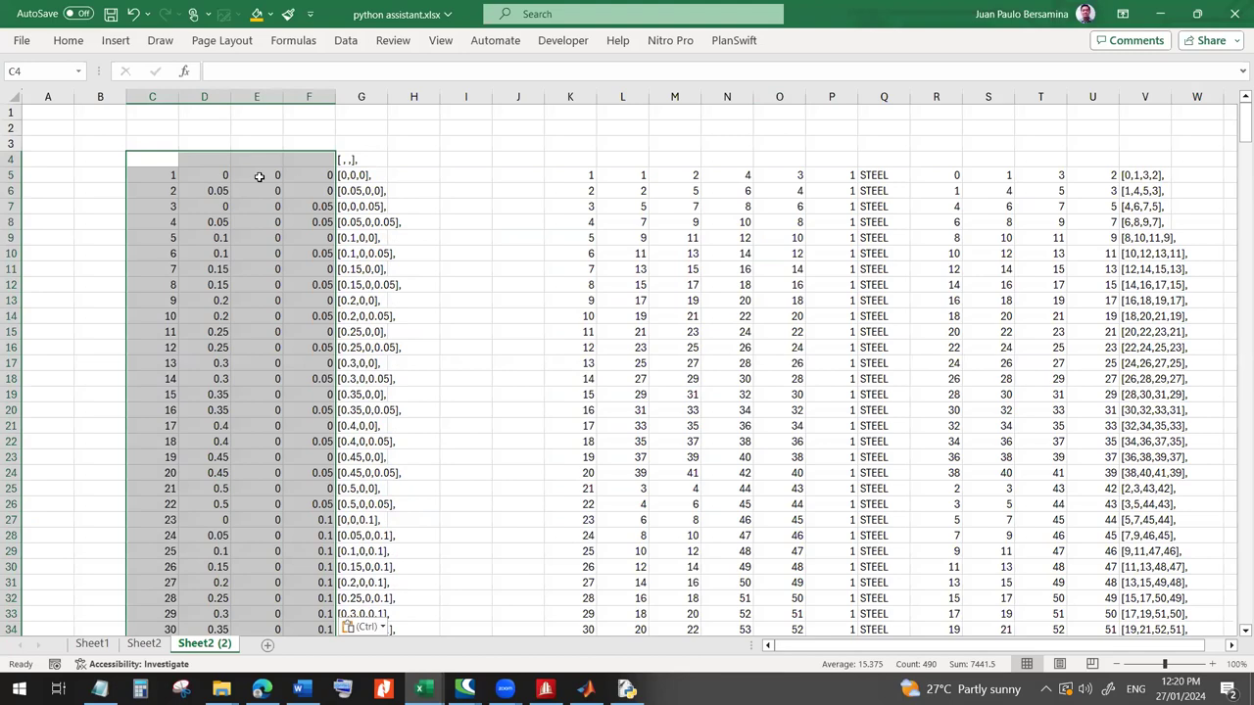
- Copy the Z coordinates in F5:F125 over the Y coordinates in column E starting at E5
left_click(308, 176)
scroll(294, 553, "down", 17)
scroll(307, 551, "down", 18)
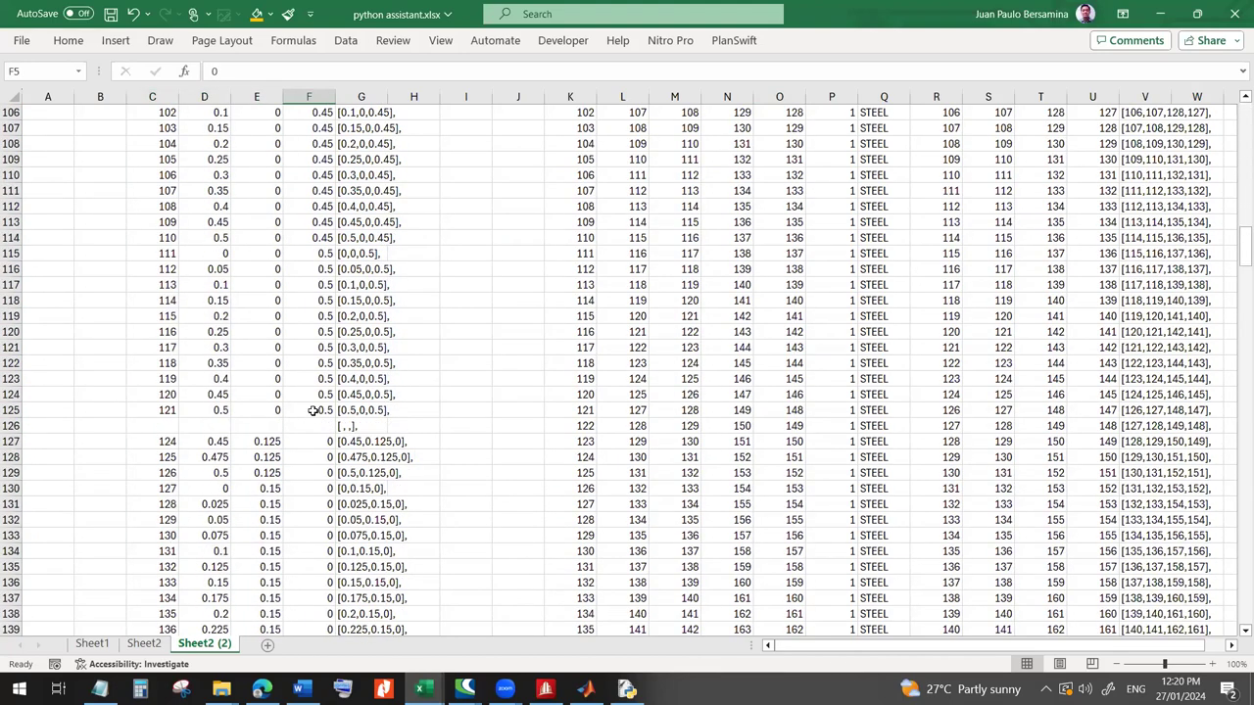
left_click(311, 410, "shift")
key("ctrl+c")
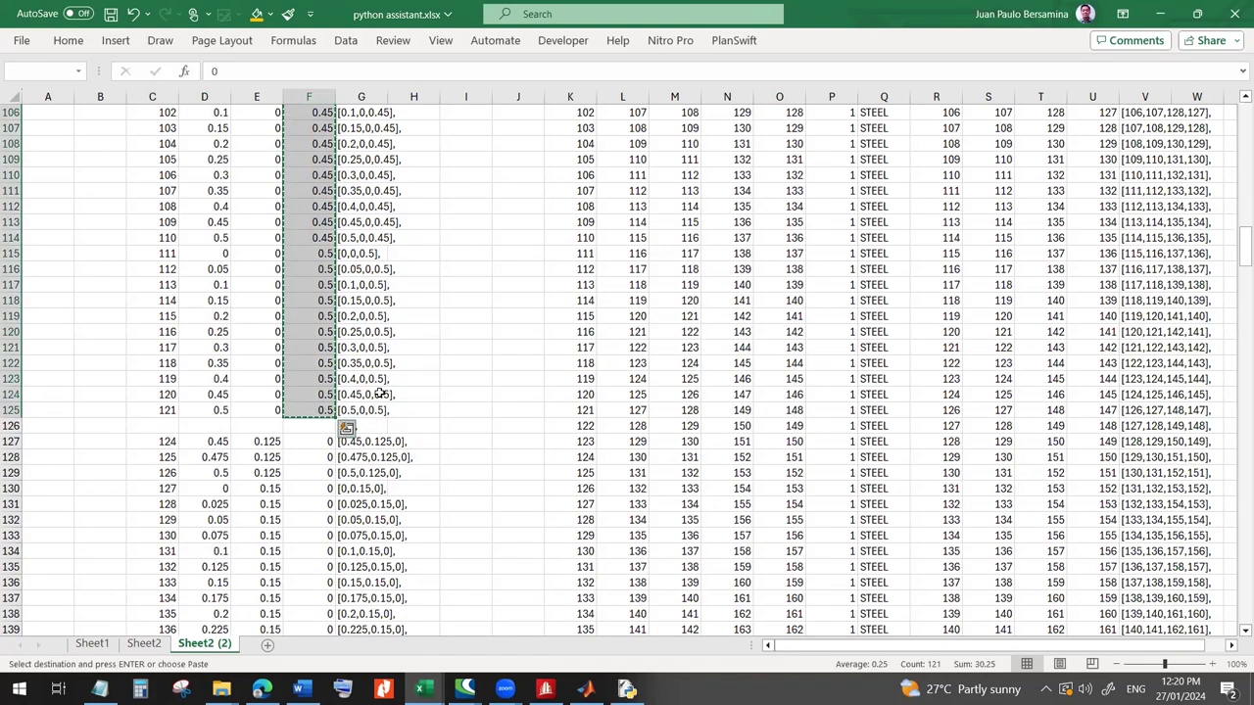
left_click_drag(1244, 250, 1244, 118)
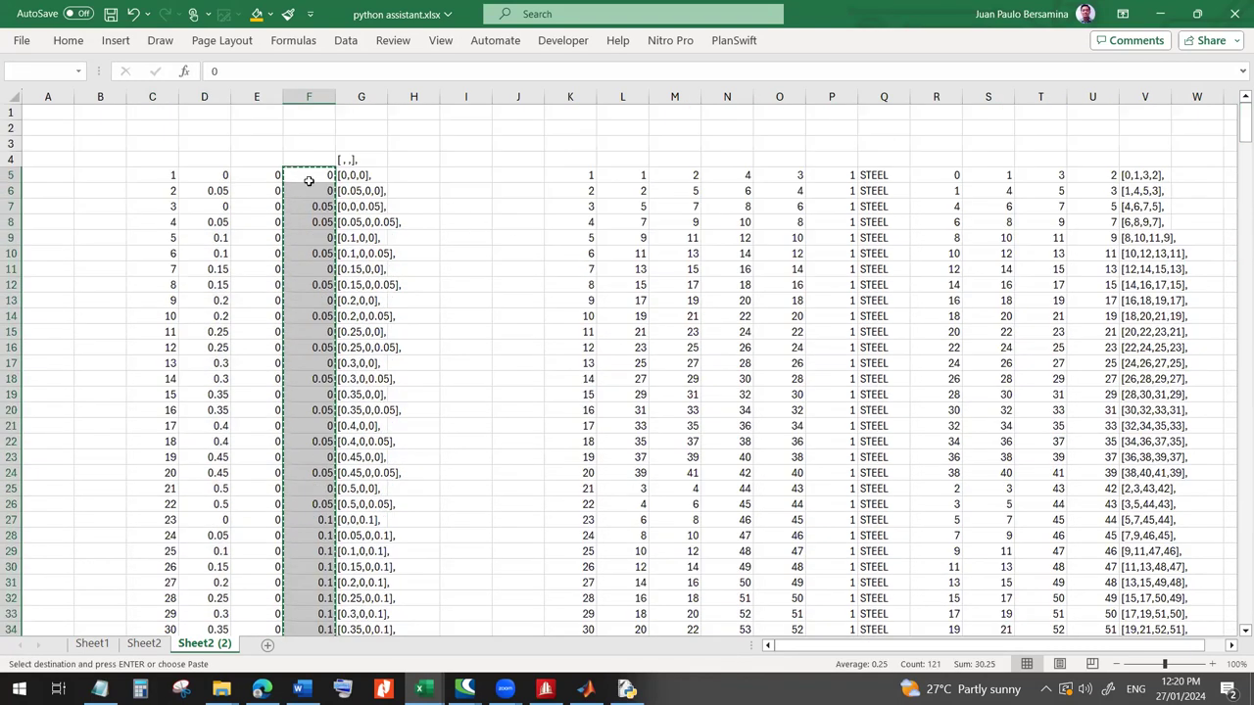
left_click(308, 178)
key("ctrl+v")
- Copy the 0 in F5 down through F125 so every node's Z coordinate is 0
key("ctrl+c")
left_click(311, 186)
left_click_drag(1241, 125, 1237, 338)
left_click_drag(1234, 384, 1235, 231)
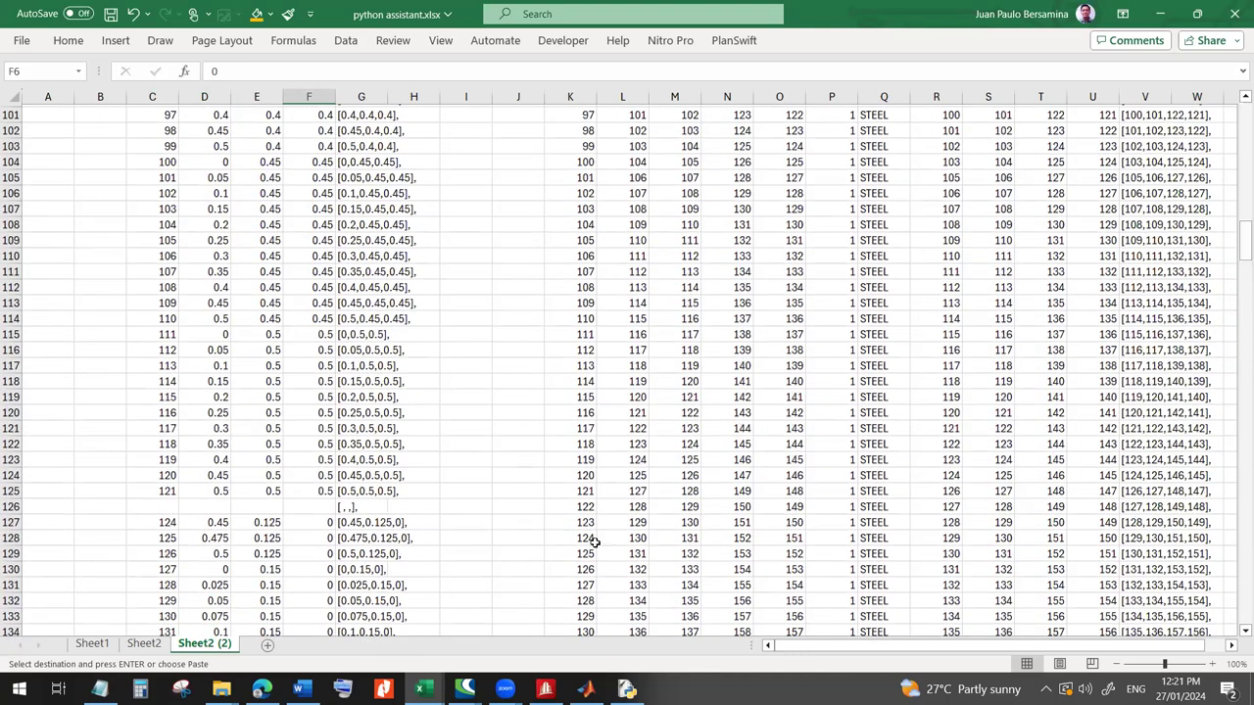
left_click(311, 491, "shift")
key("ctrl+v")
key("ctrl+Home")
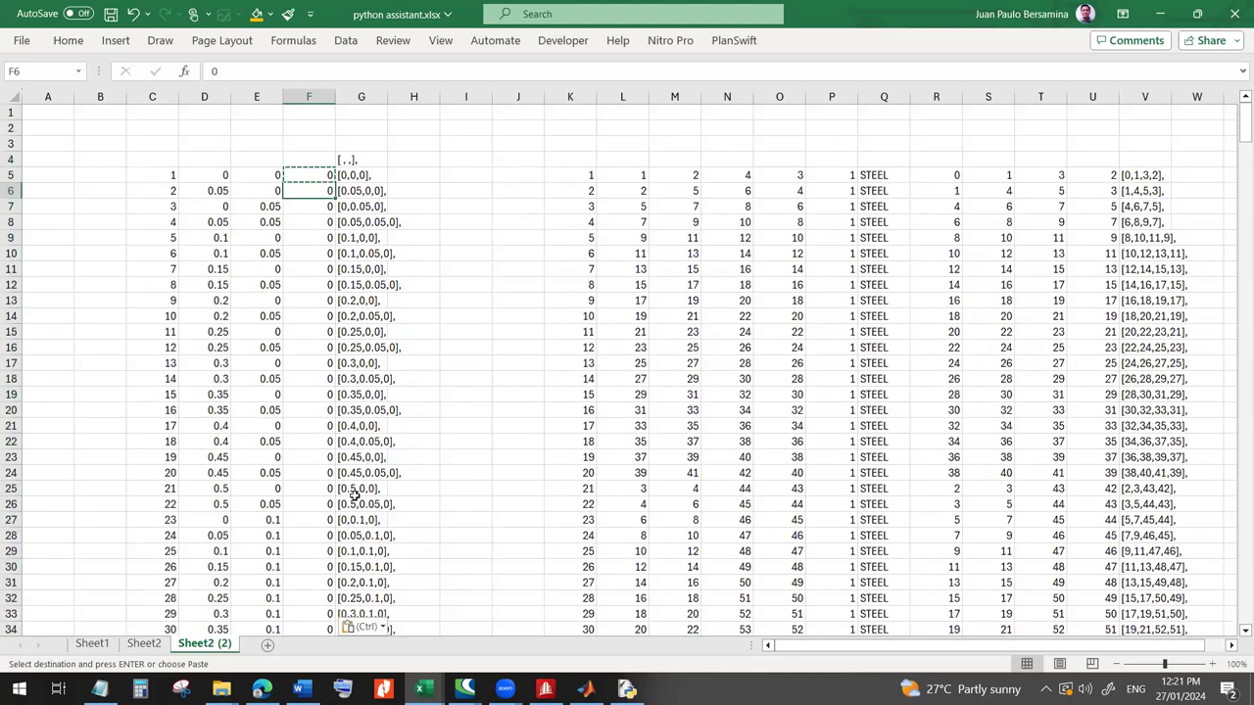
- Copy the formatted coordinate strings in G5:G125 for all 121 nodes
left_click(346, 181)
scroll(353, 343, "down", 16)
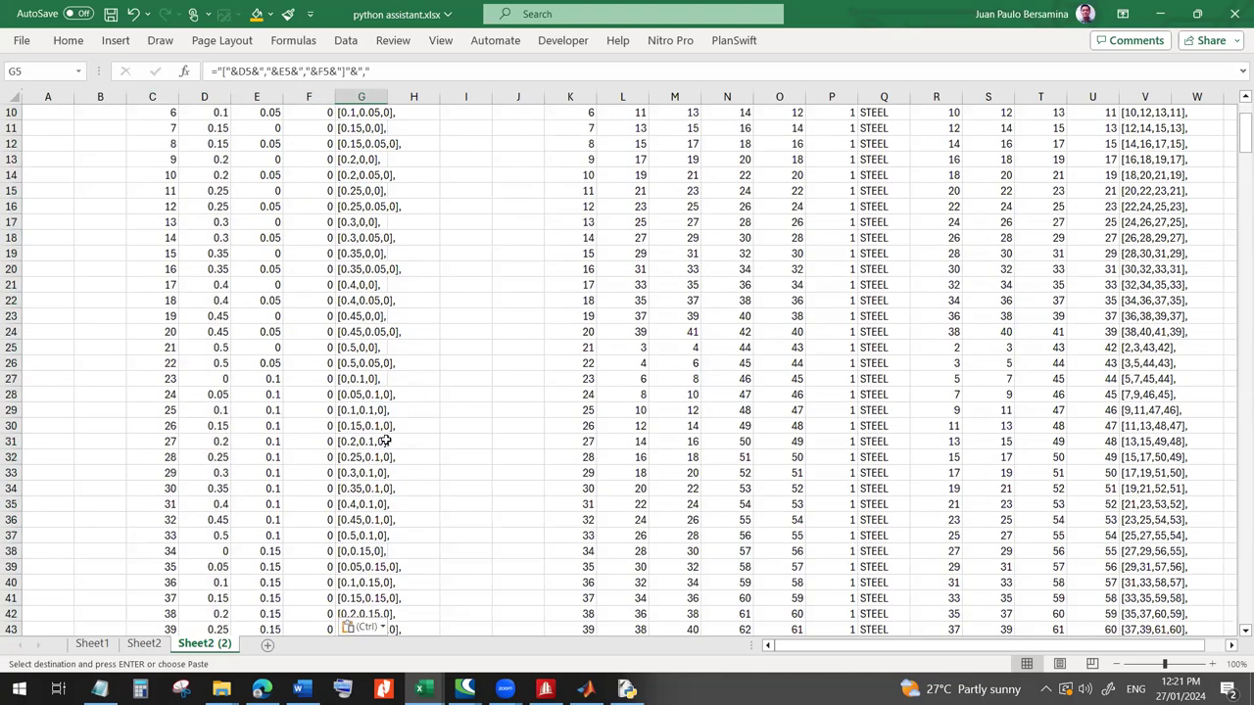
scroll(361, 499, "down", 19)
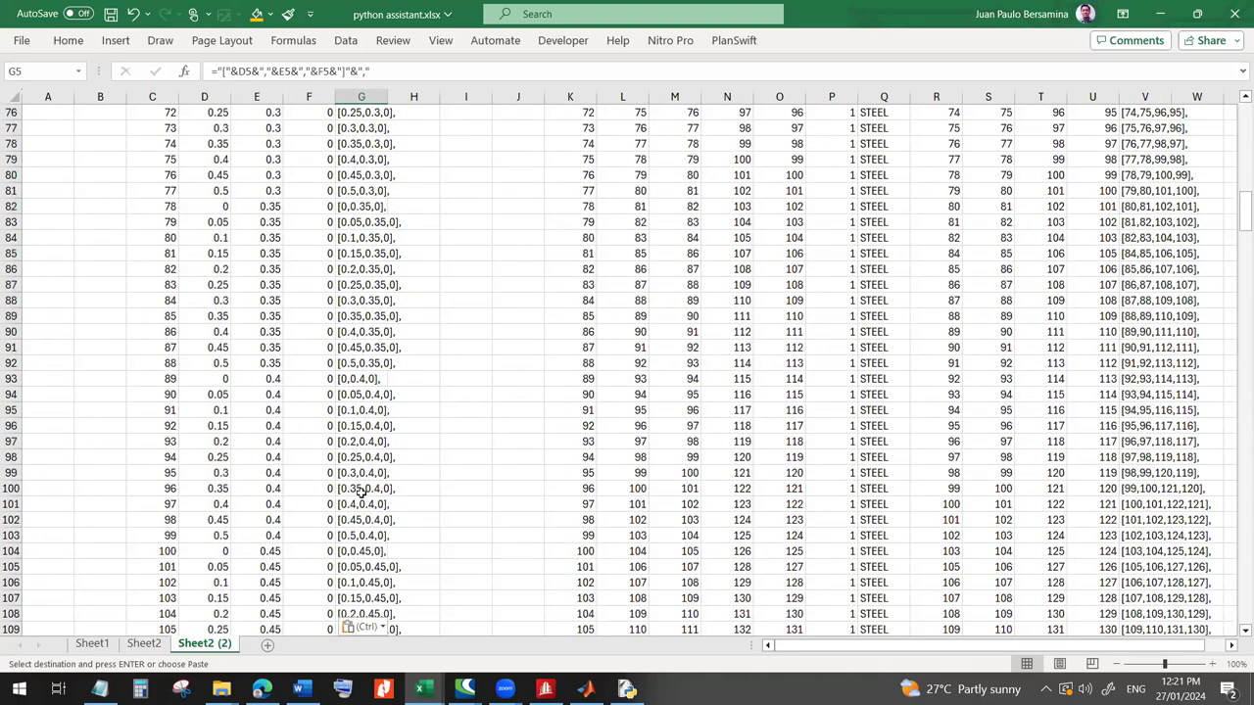
left_click(364, 410, "shift")
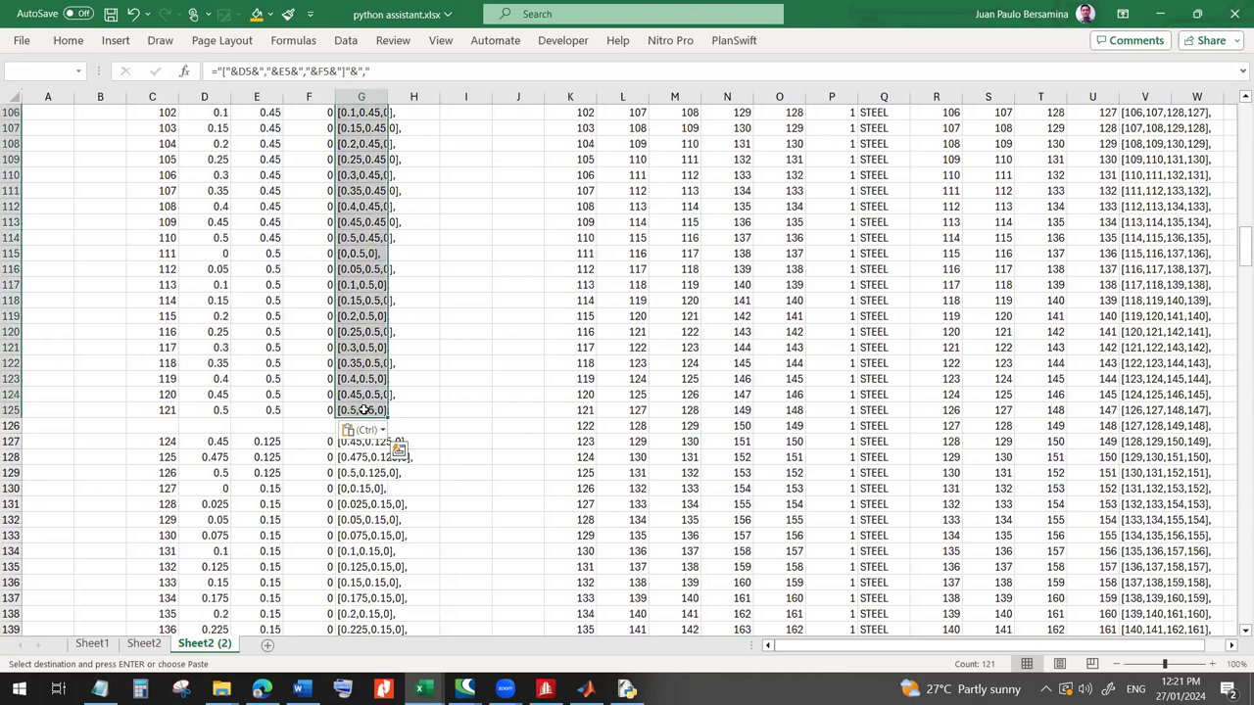
key("ctrl+c")
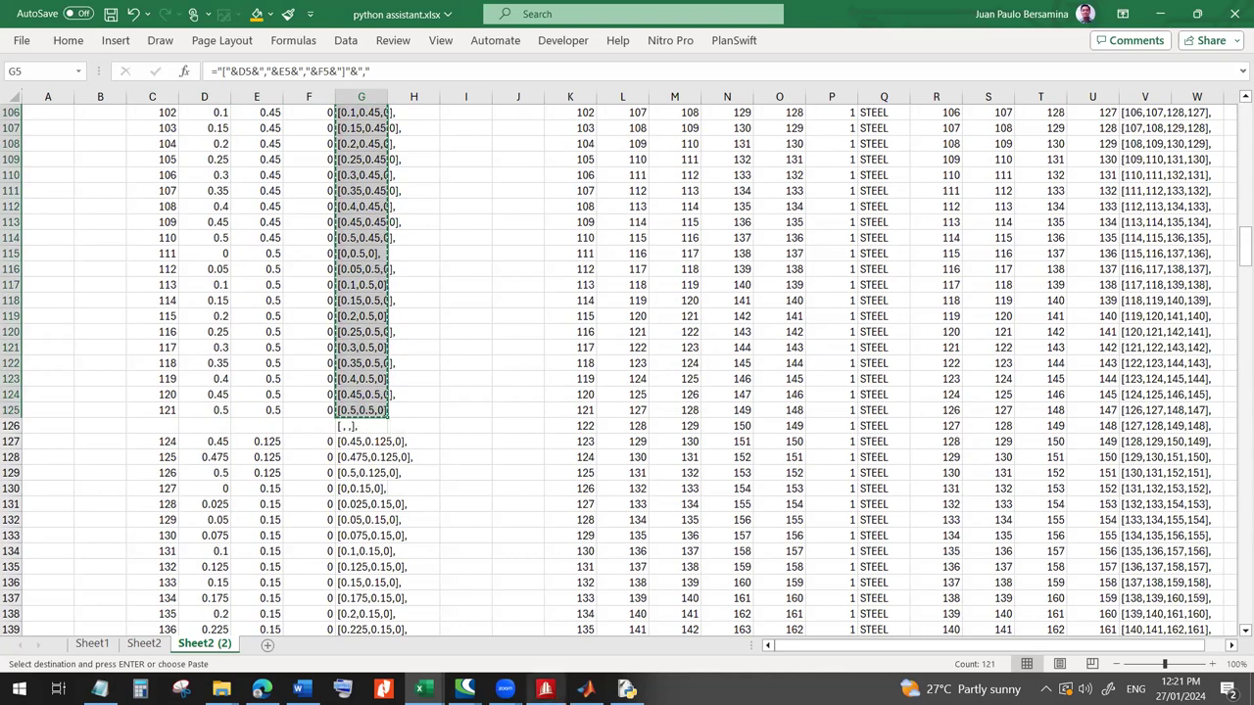
- Switch to the Thin Plate Bending Problem notebook and replace the node_coordinates entries with the copied list, closing the array after [0.5,0.5,0]
left_click(262, 689)
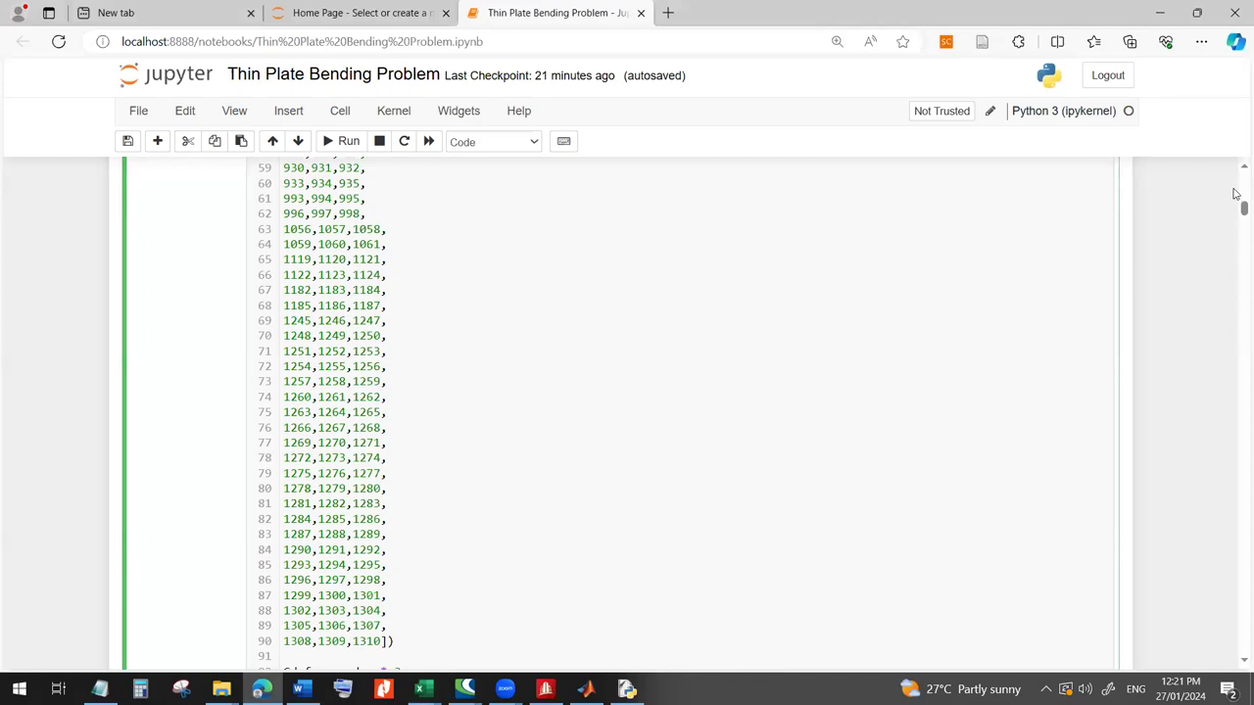
left_click_drag(1238, 207, 1237, 163)
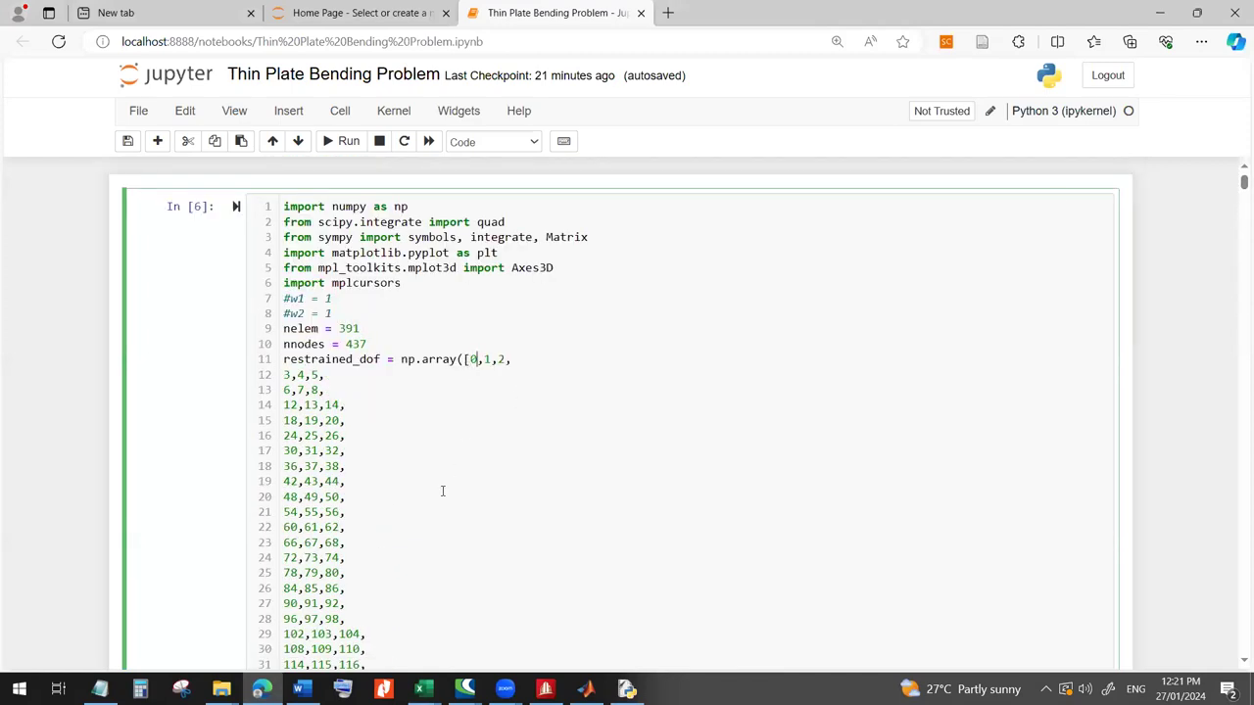
scroll(443, 491, "down", 12)
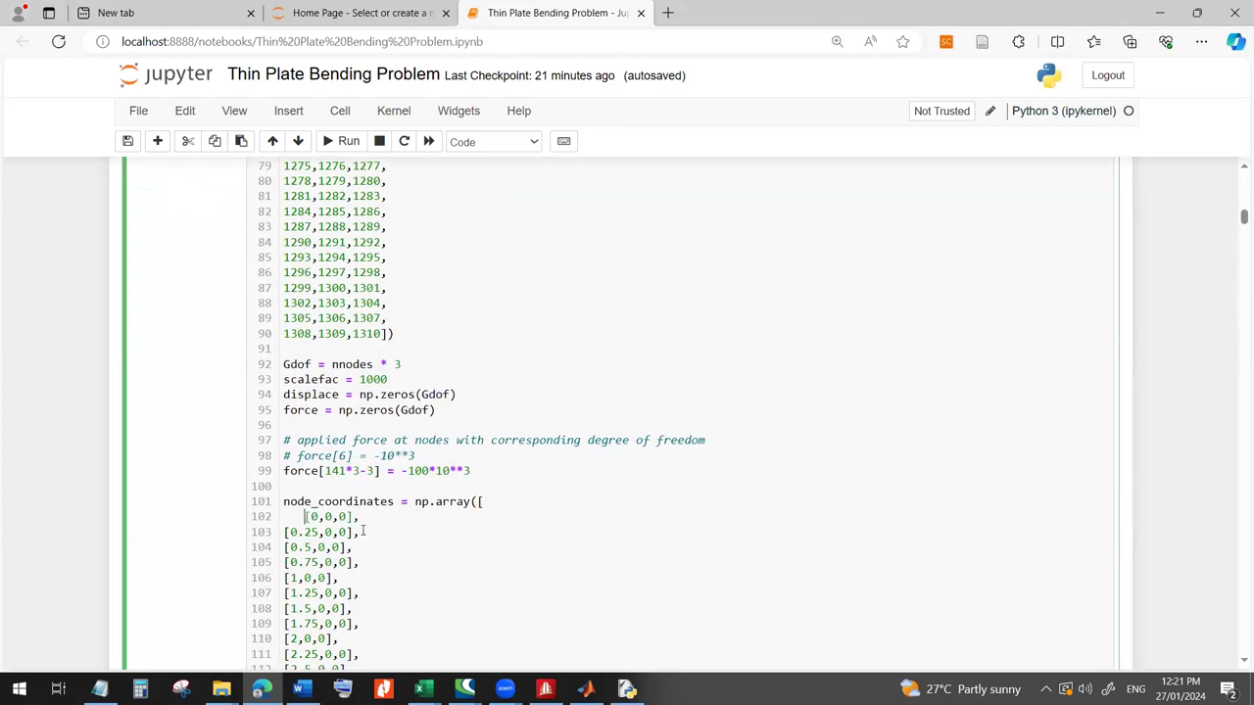
scroll(364, 530, "down", 16)
scroll(361, 553, "down", 20)
scroll(361, 552, "down", 9)
scroll(363, 548, "up", 1)
key("ctrl+shift+Home")
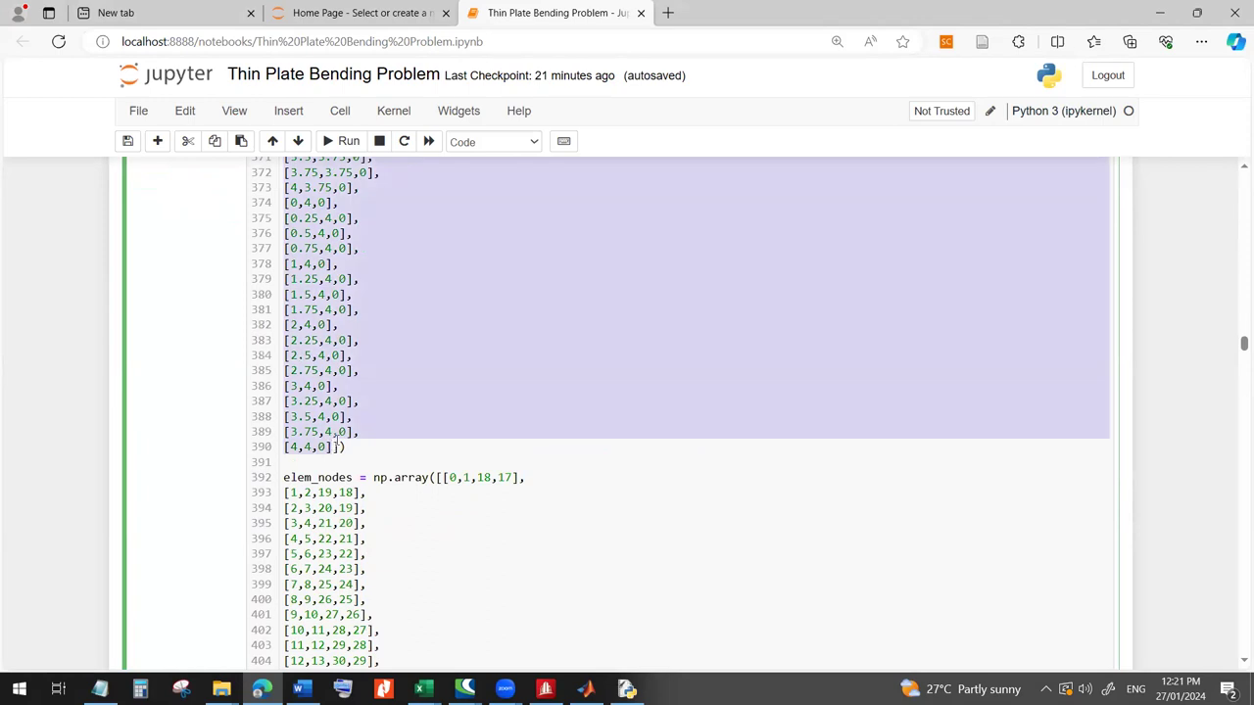
key("BackSpace")
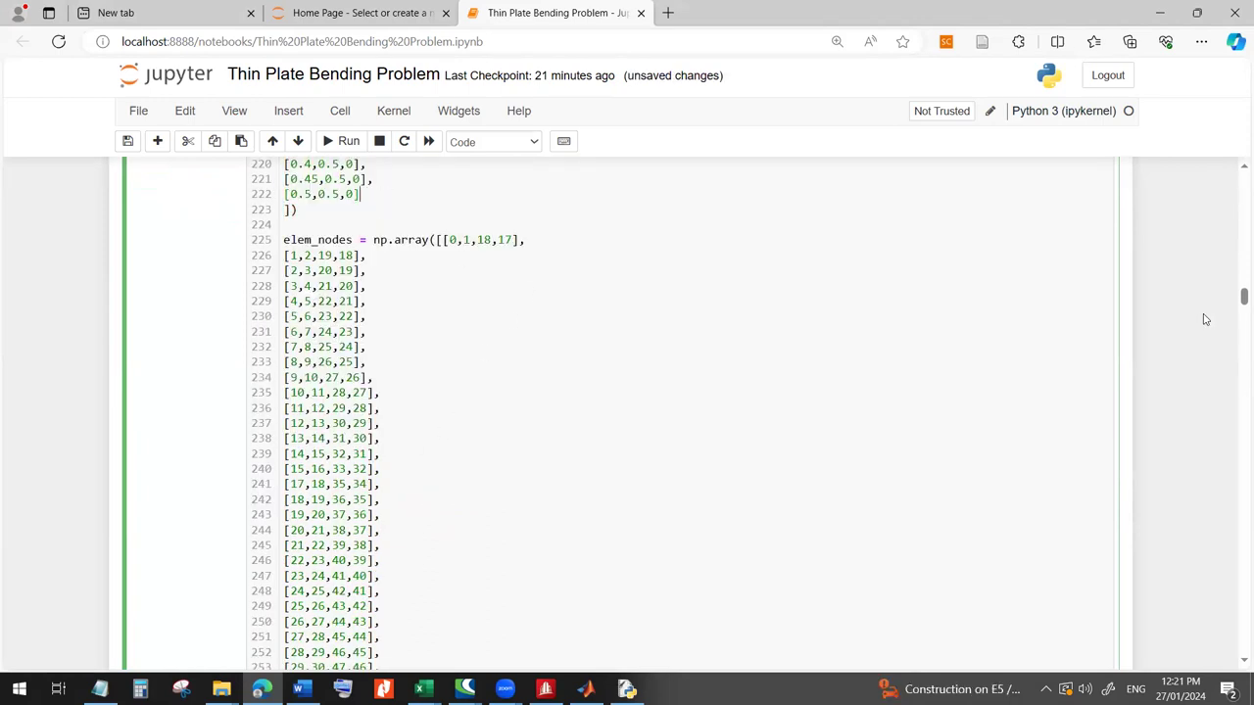
- Review the Notepad checklist of model inputs still needing an update, and return to the notebook
left_click_drag(1239, 299, 1236, 228)
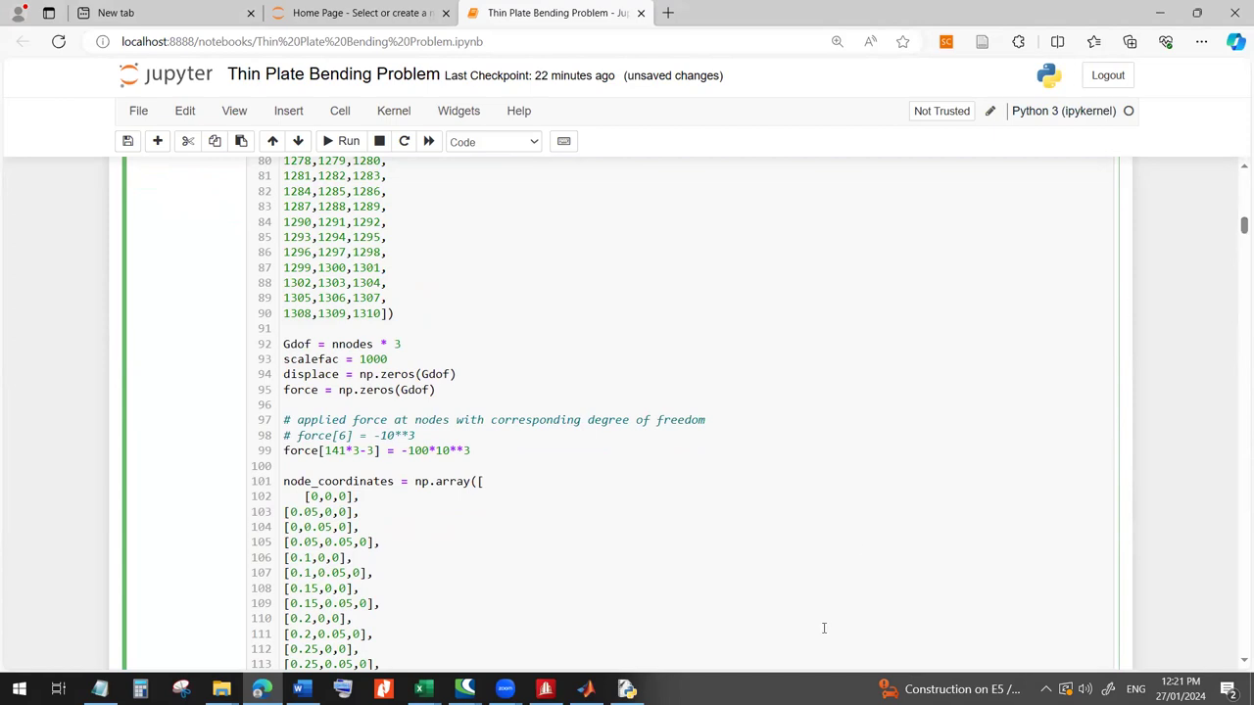
left_click(100, 689)
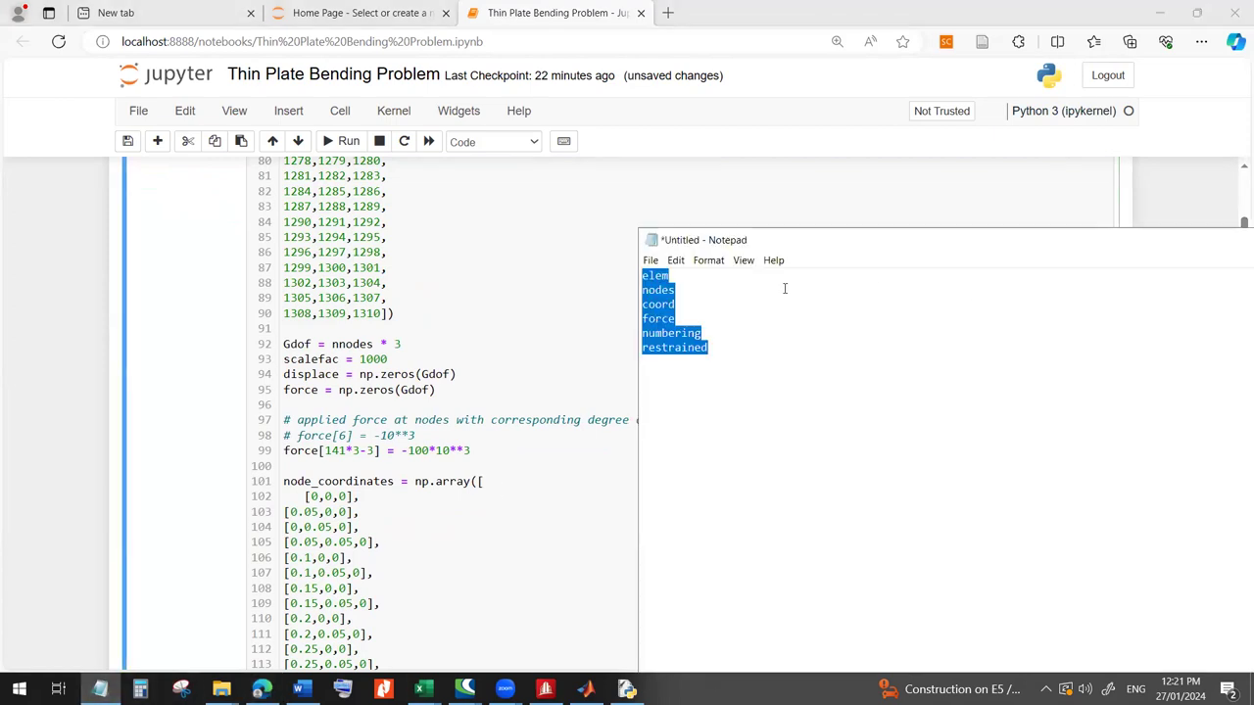
left_click(689, 288)
left_click(468, 282)
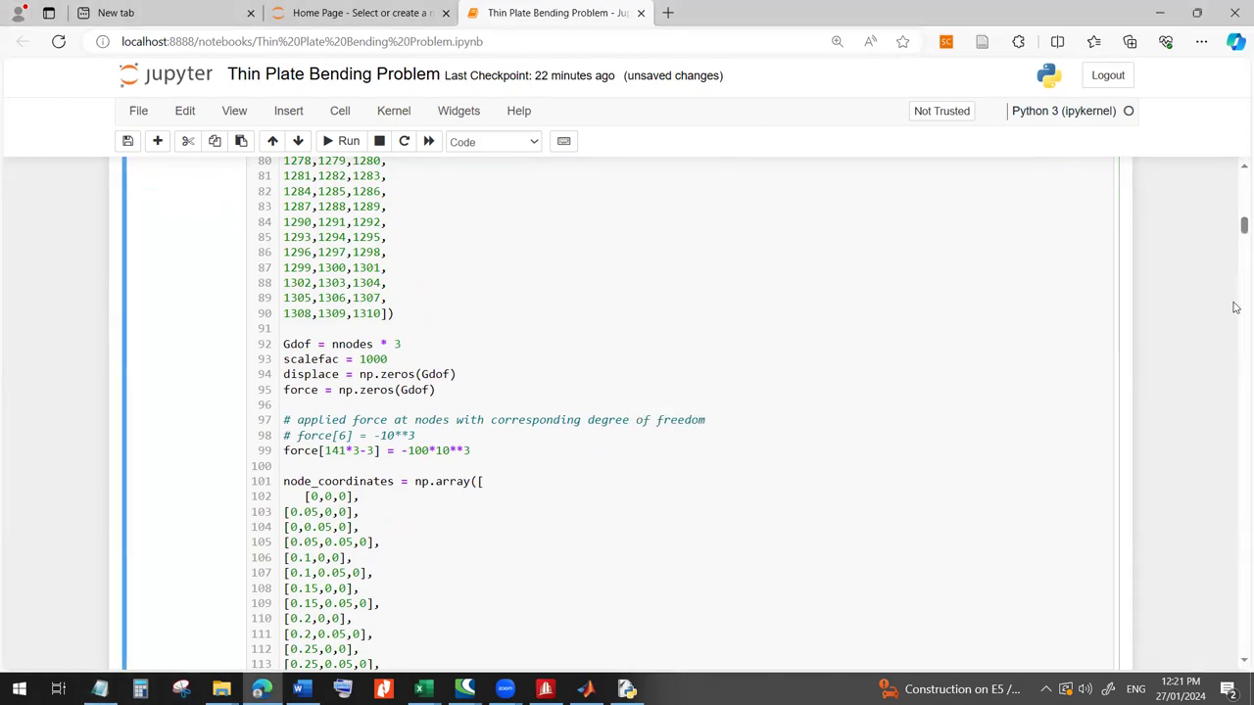
- Switch to STAAD.Pro and look up the last plate number in the logan100elem.STD plate table
left_click_drag(1238, 228, 1236, 179)
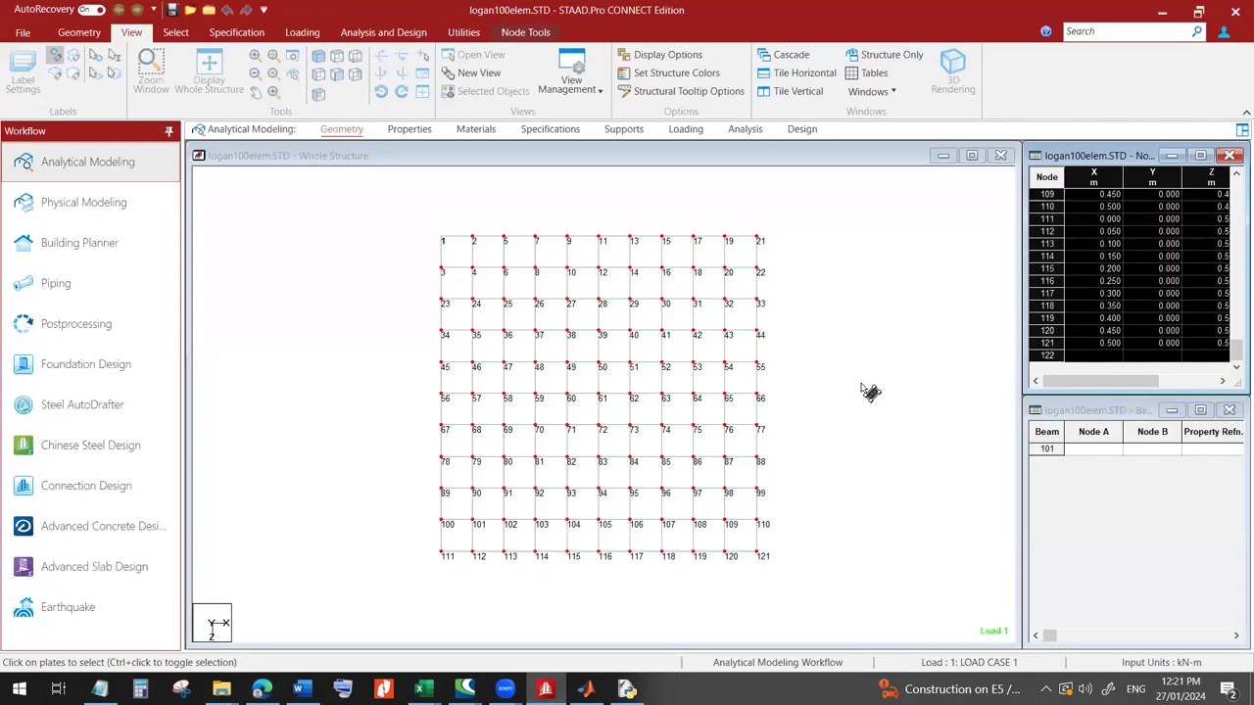
left_click(545, 688)
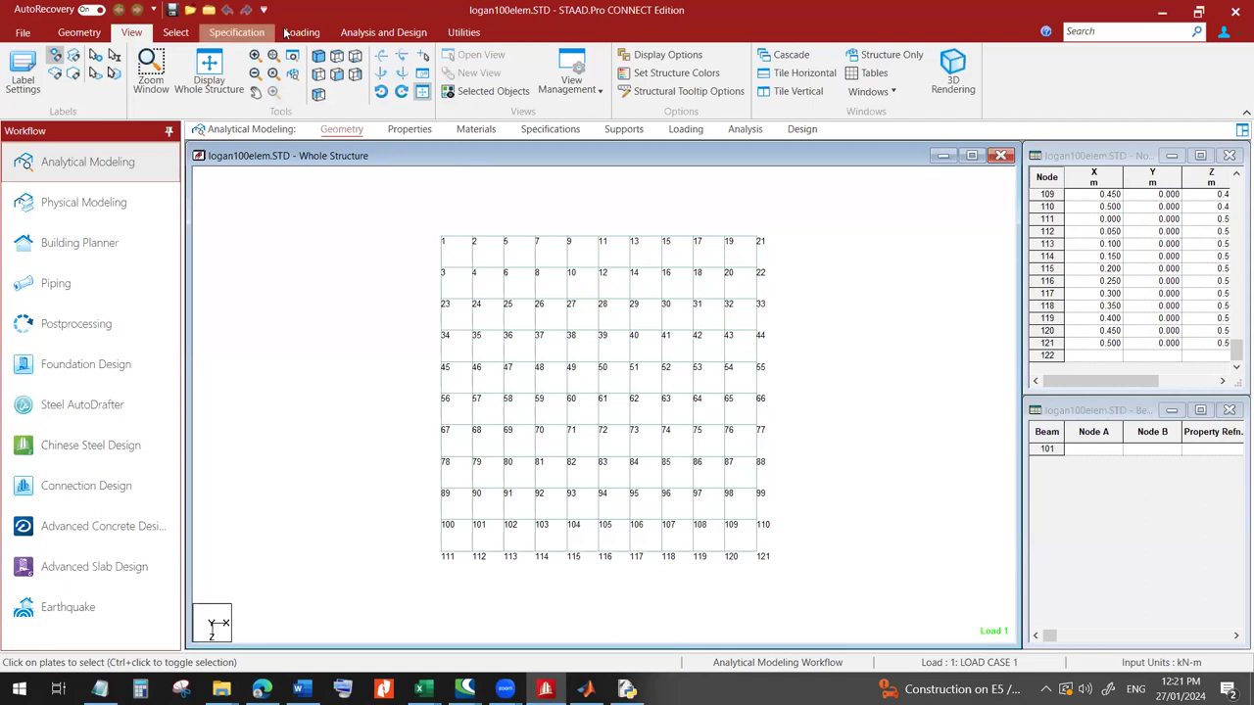
left_click(69, 36)
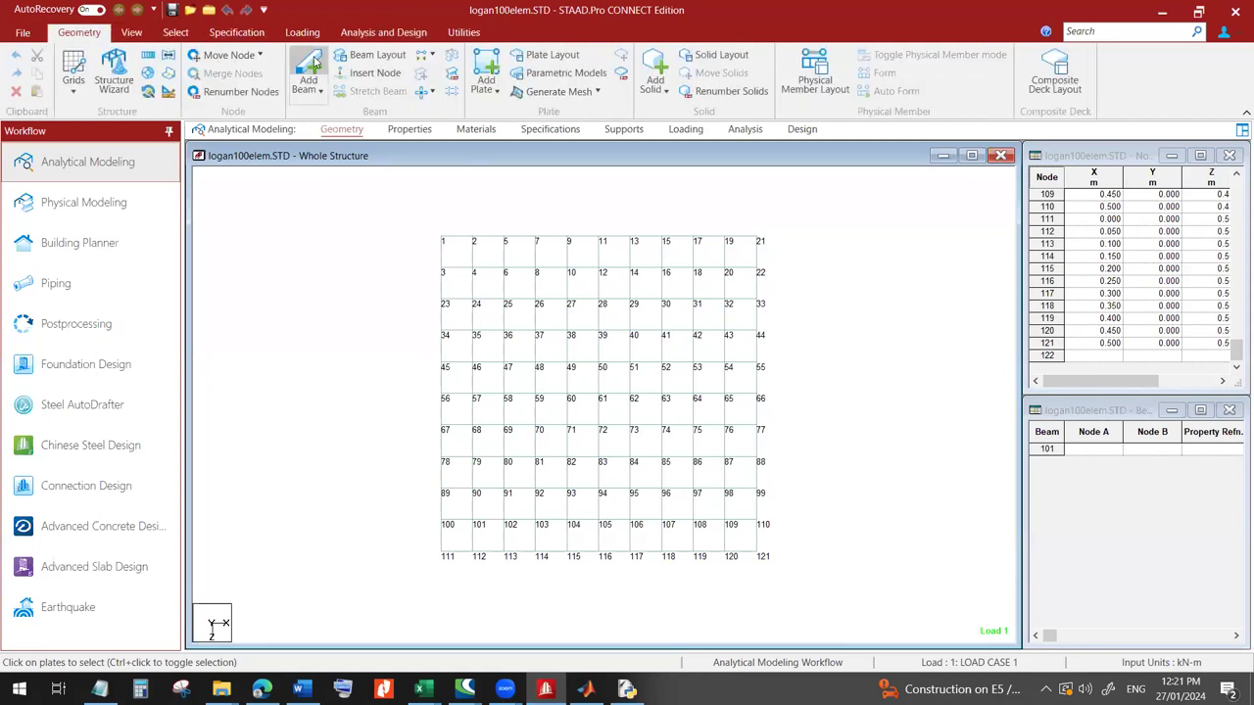
left_click_drag(1236, 451, 1236, 596)
left_click(1046, 602)
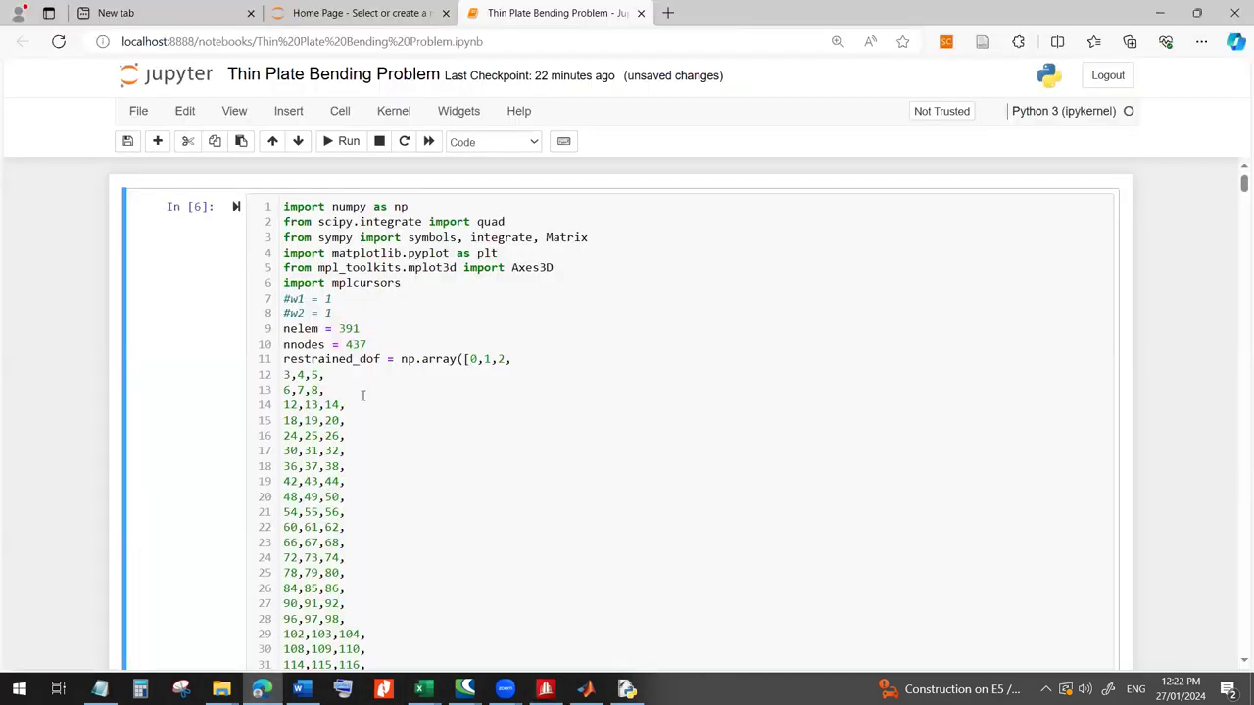
- Switch back to the notebook and set nelem to 100
left_click(262, 689)
left_click_drag(340, 329, 371, 328)
type("100")
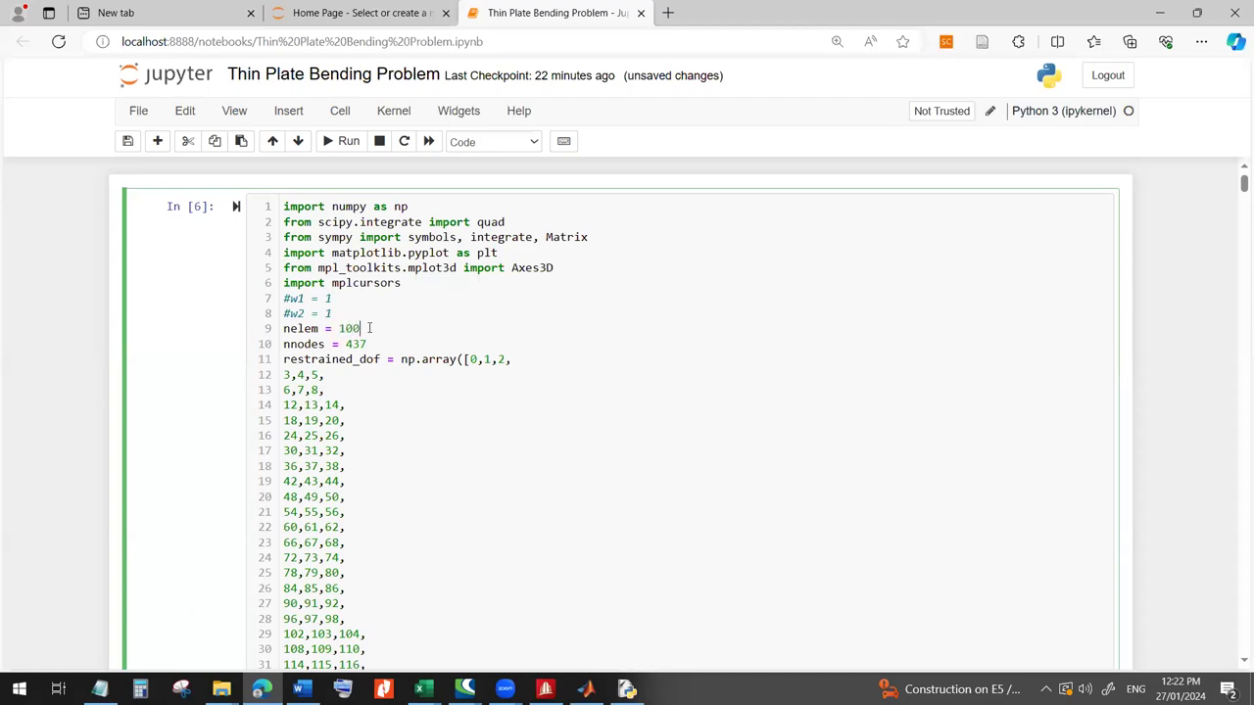
- Look up the last node number in STAAD.Pro's node table and set nnodes to 121 in the notebook
key("alt+Tab")
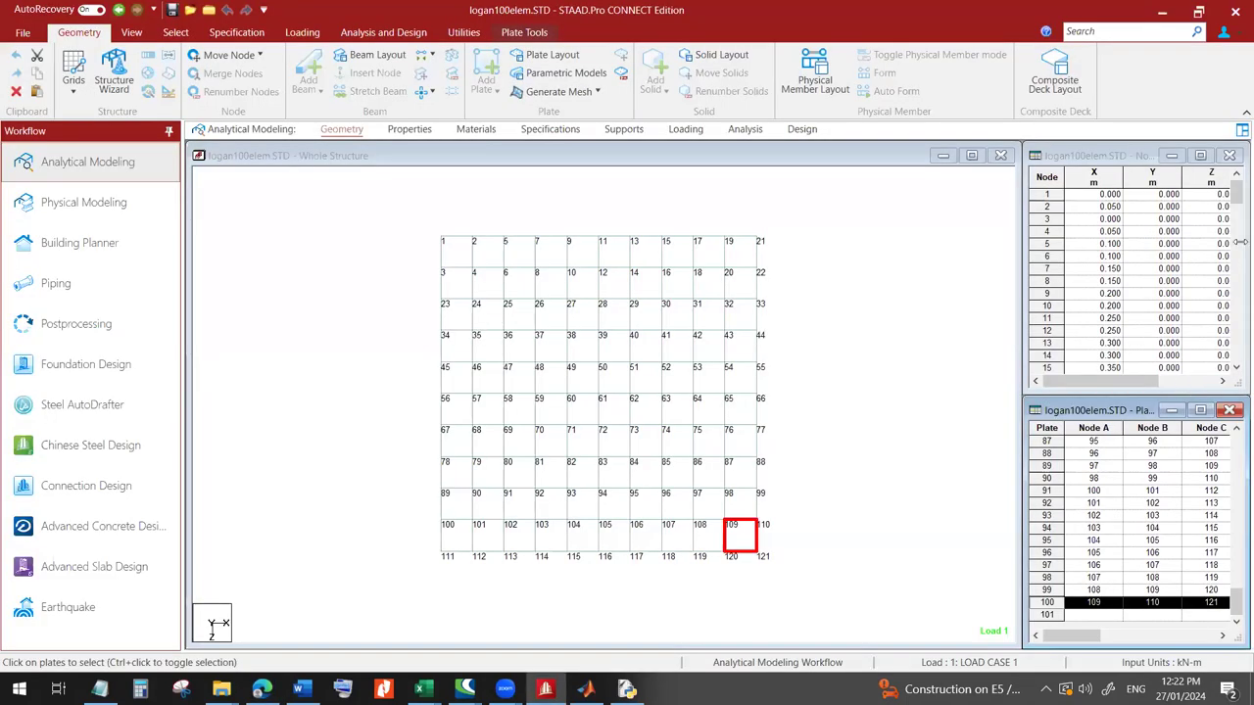
left_click_drag(1236, 326, 1238, 377)
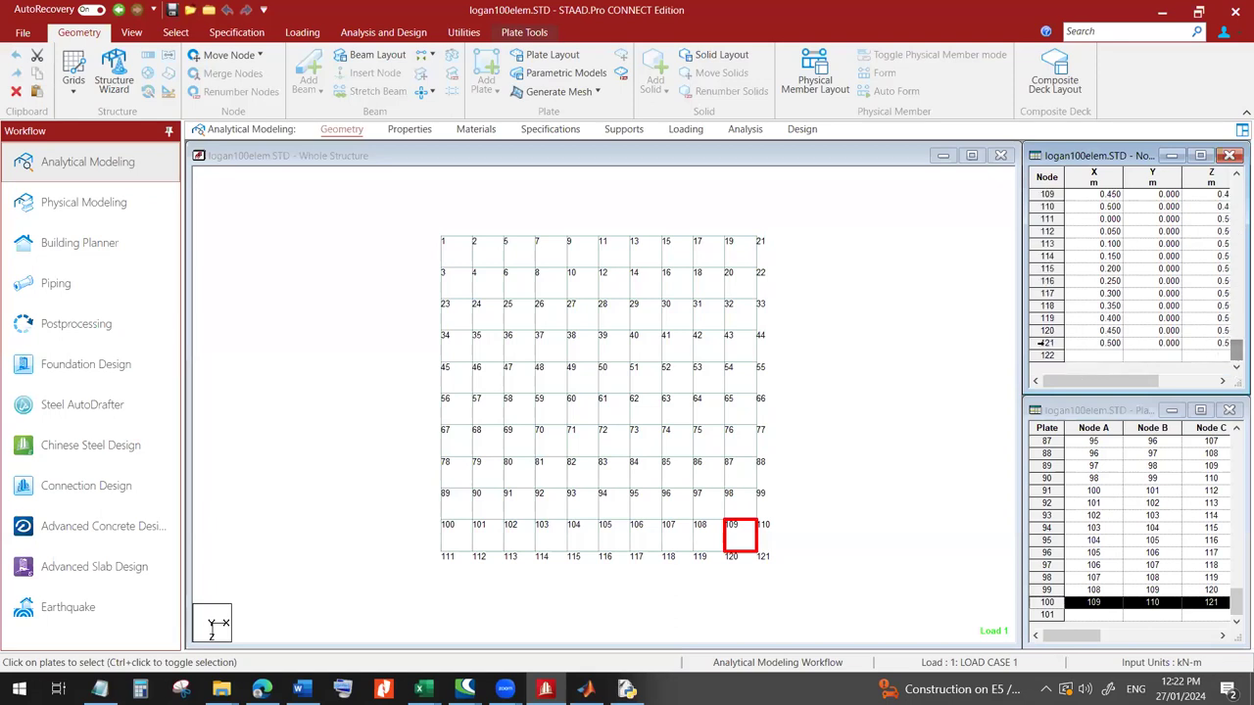
left_click(1136, 348)
key("alt+Tab")
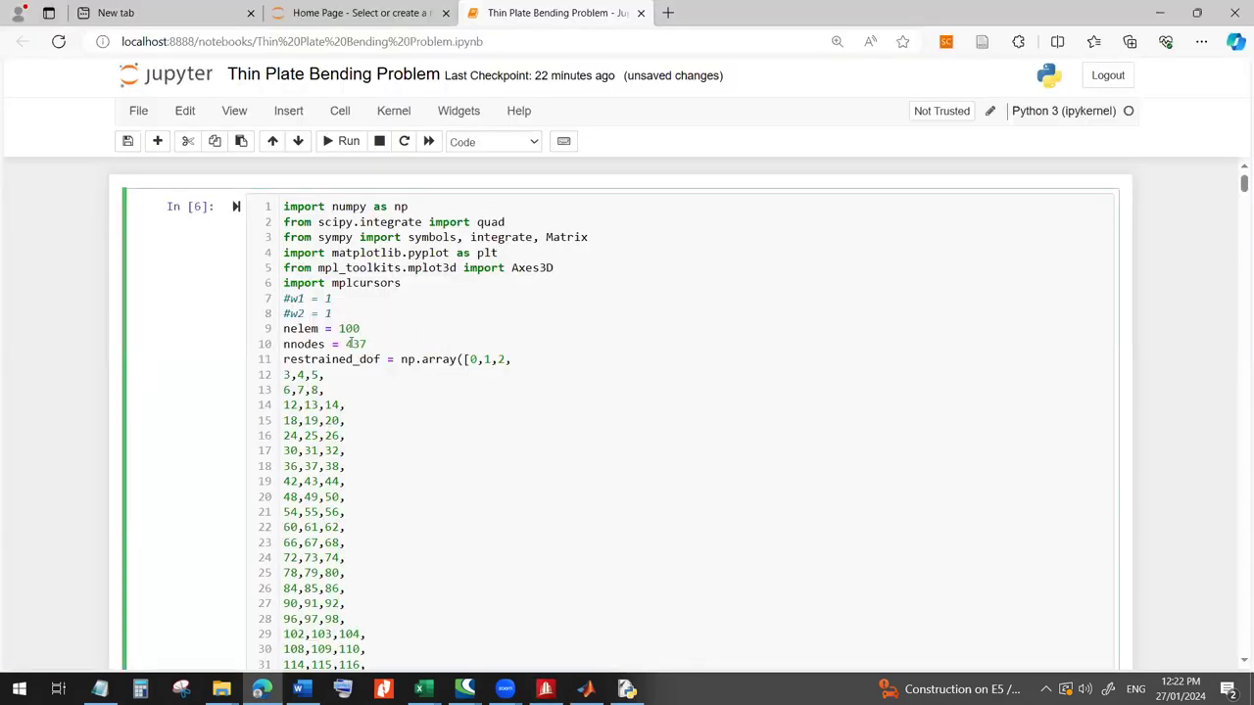
double_click(350, 342)
type("121")
- Switch to STAAD.Pro and copy the complete plate table with its corner node numbers
scroll(453, 496, "down", 15)
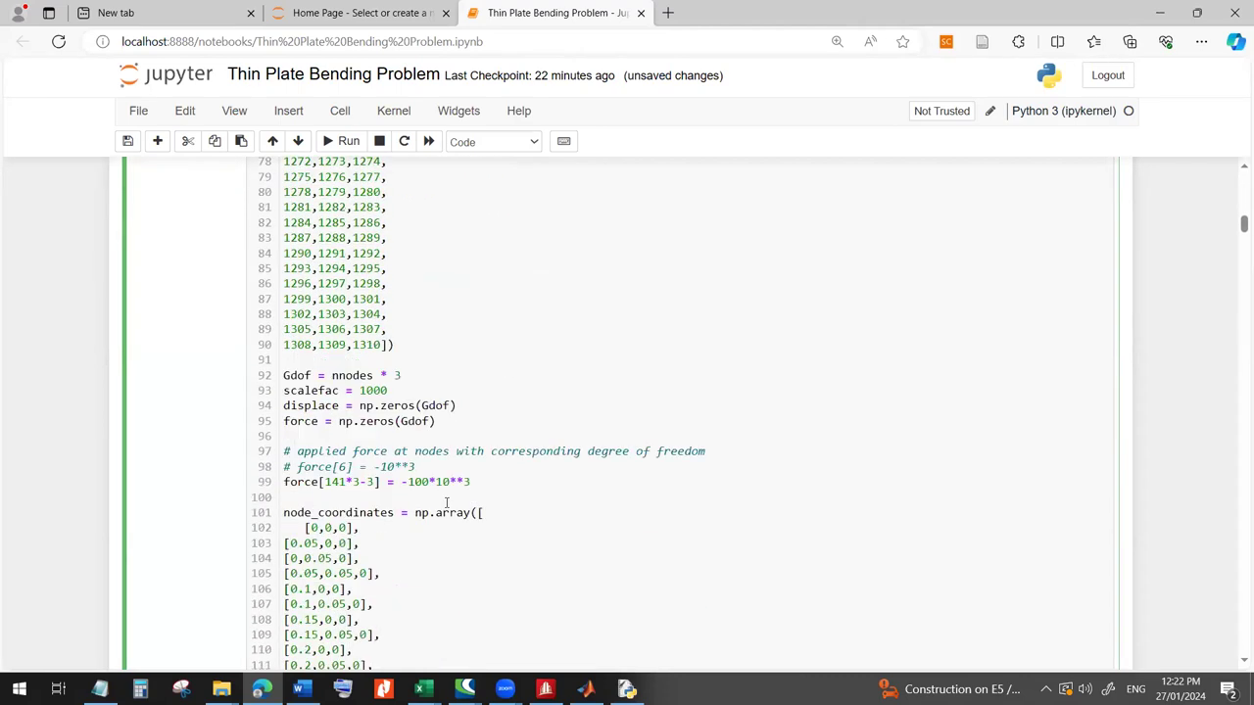
scroll(446, 503, "up", 2)
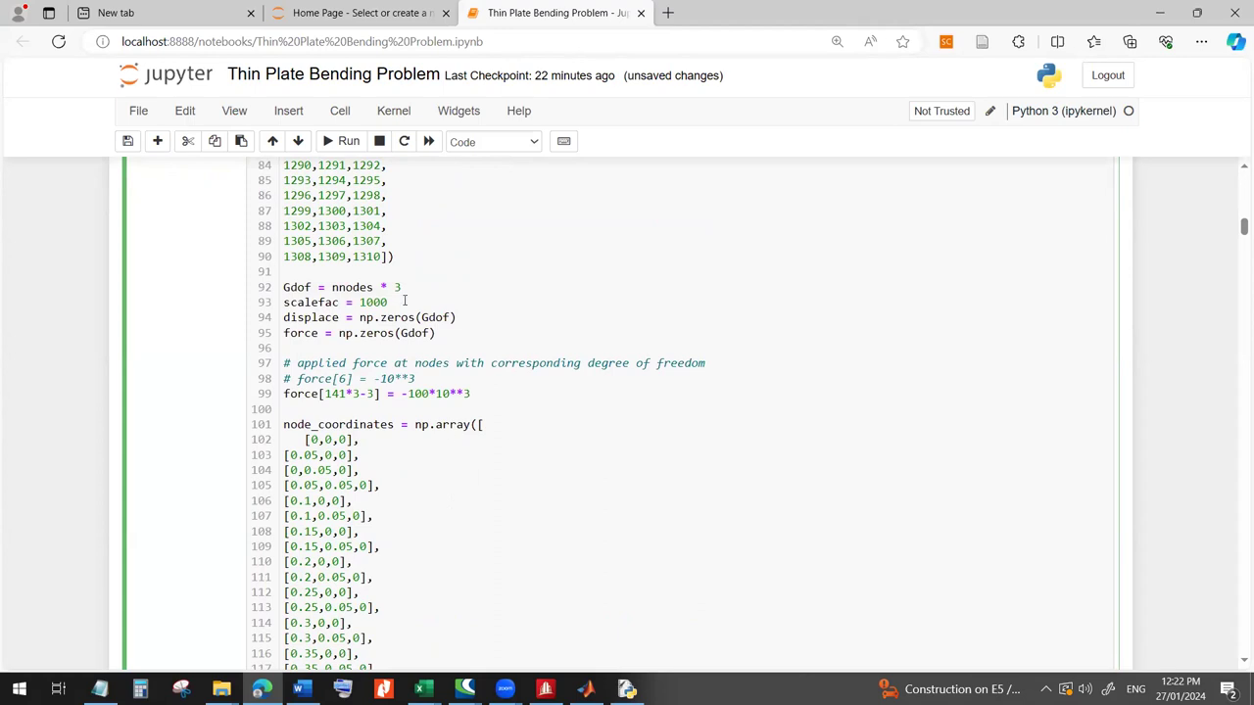
key("alt+Tab")
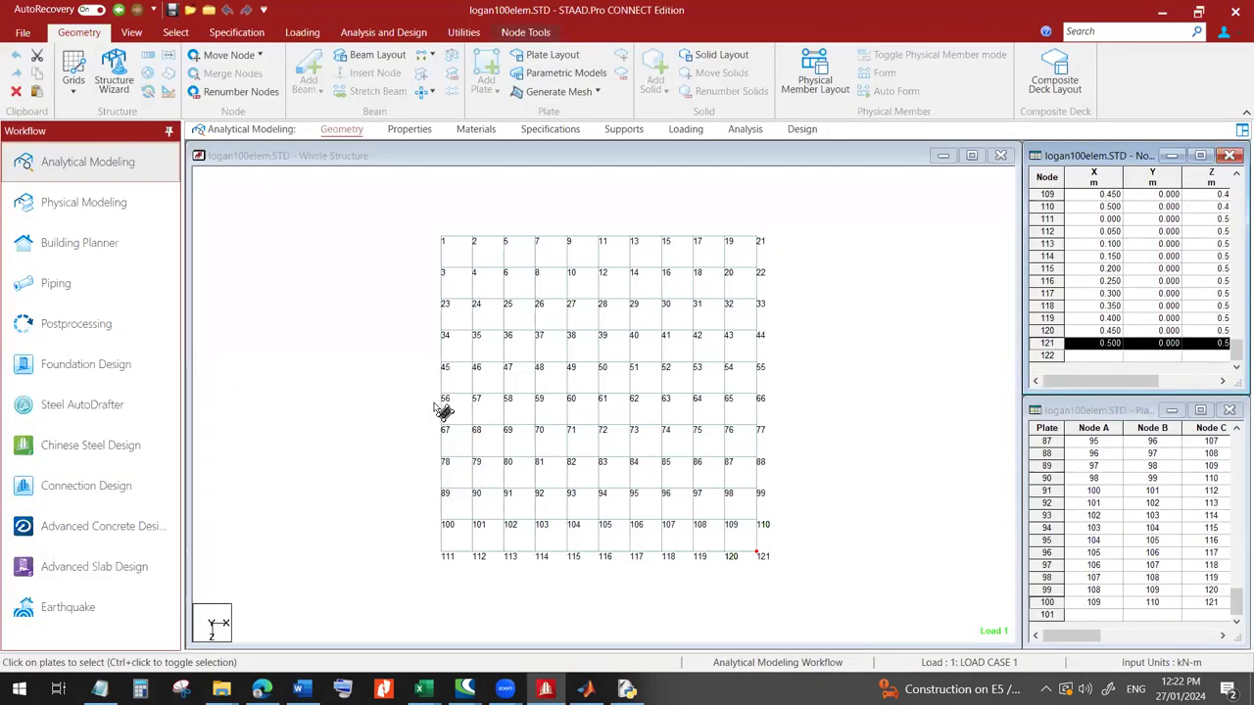
left_click(1046, 428)
right_click(1066, 427)
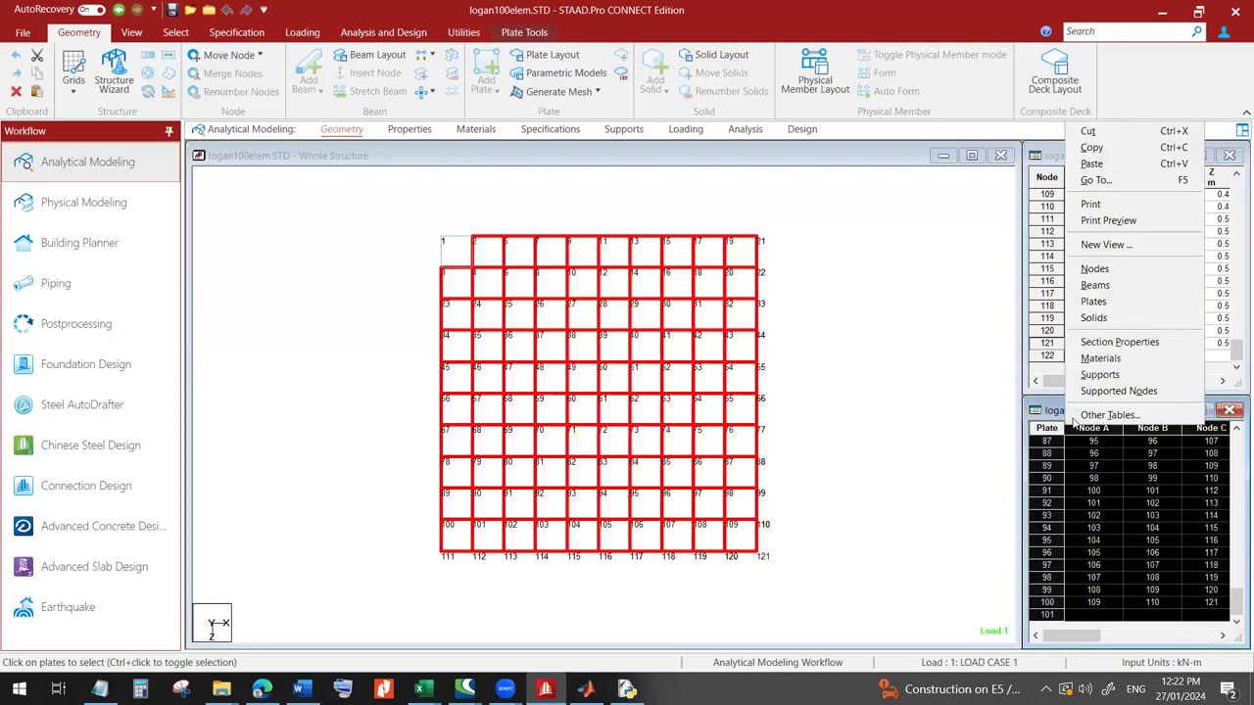
left_click(1091, 147)
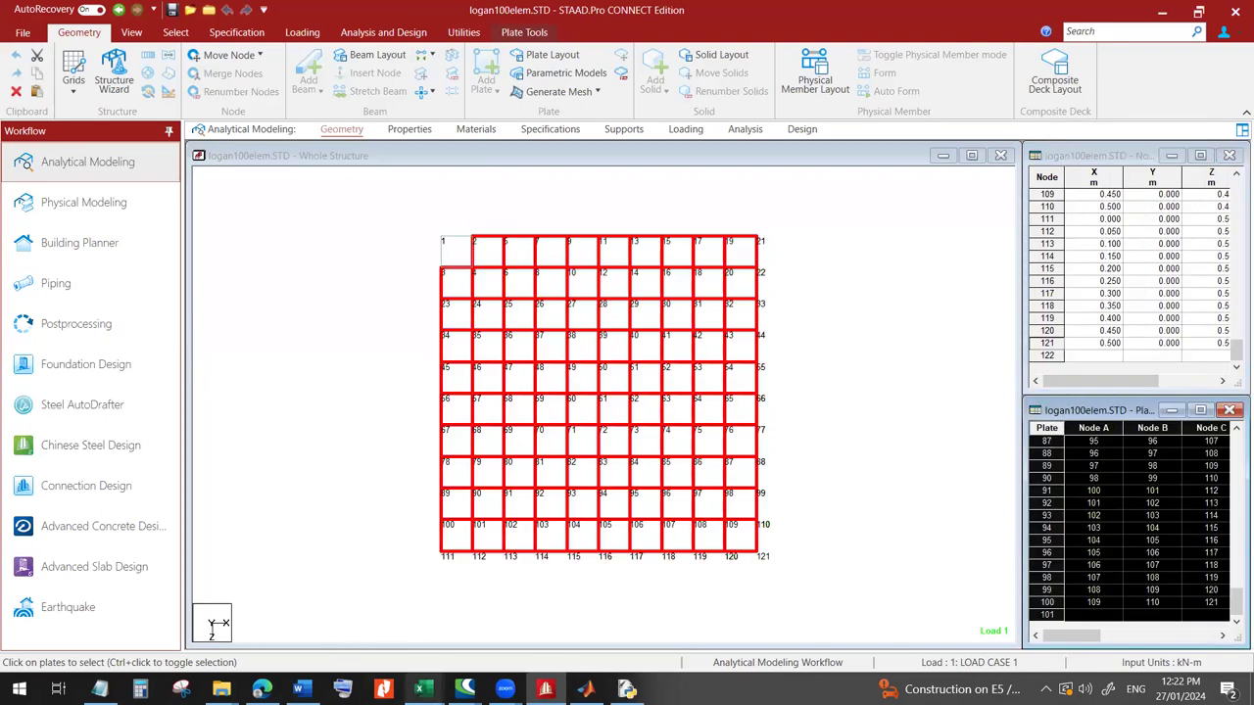
- Switch to python assistant.xlsx in Excel and paste the copied plate table into Sheet2 (2) starting at K4
mouse_move(449, 668)
left_click(480, 650)
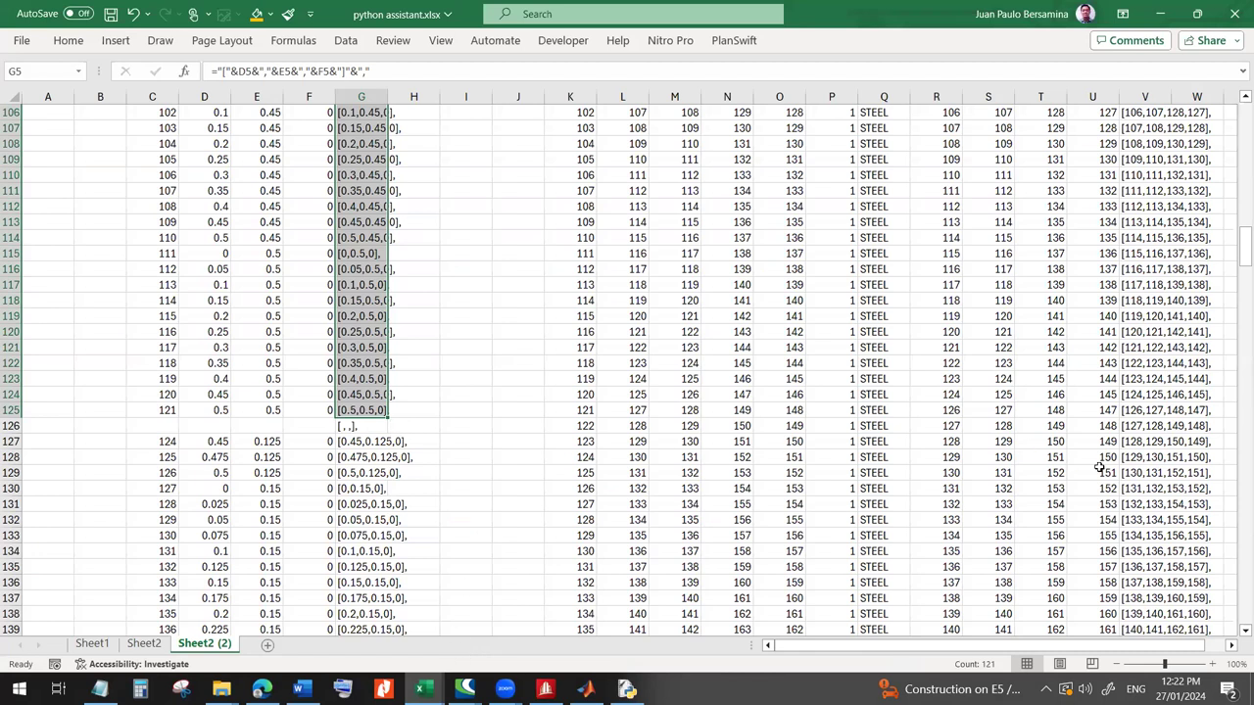
left_click_drag(1236, 256, 1239, 118)
left_click(574, 169)
left_click(572, 158)
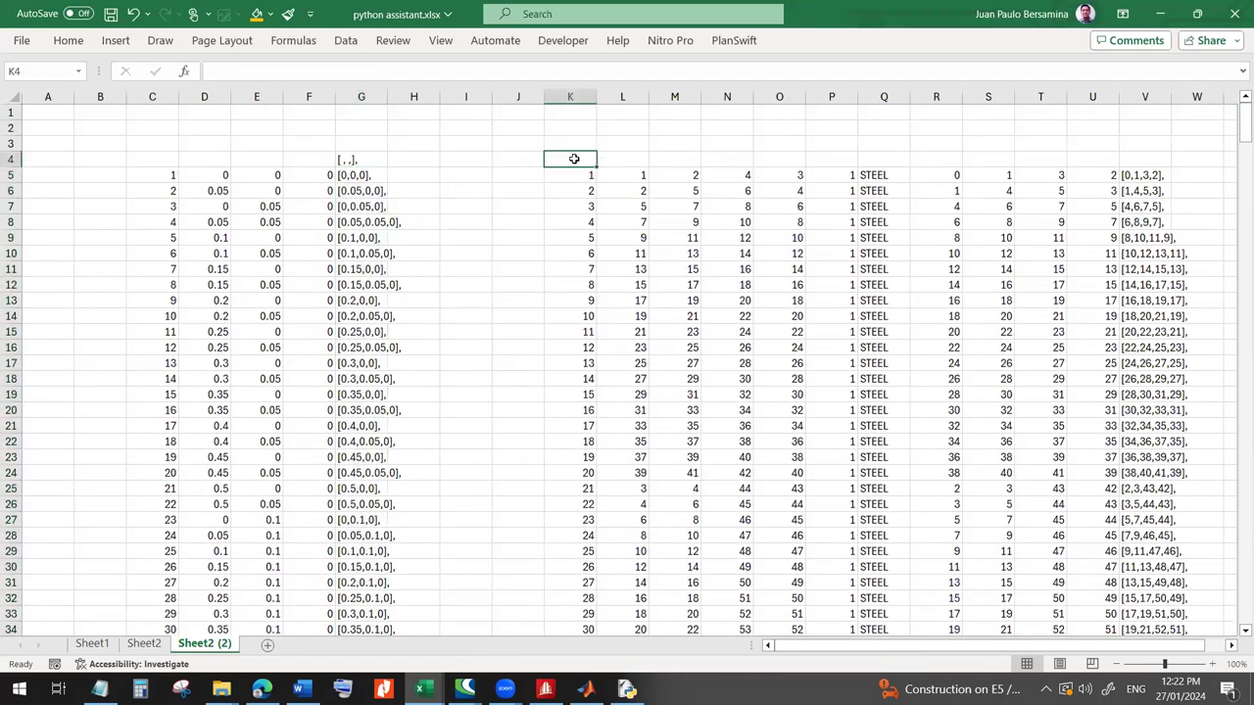
key("ctrl+v")
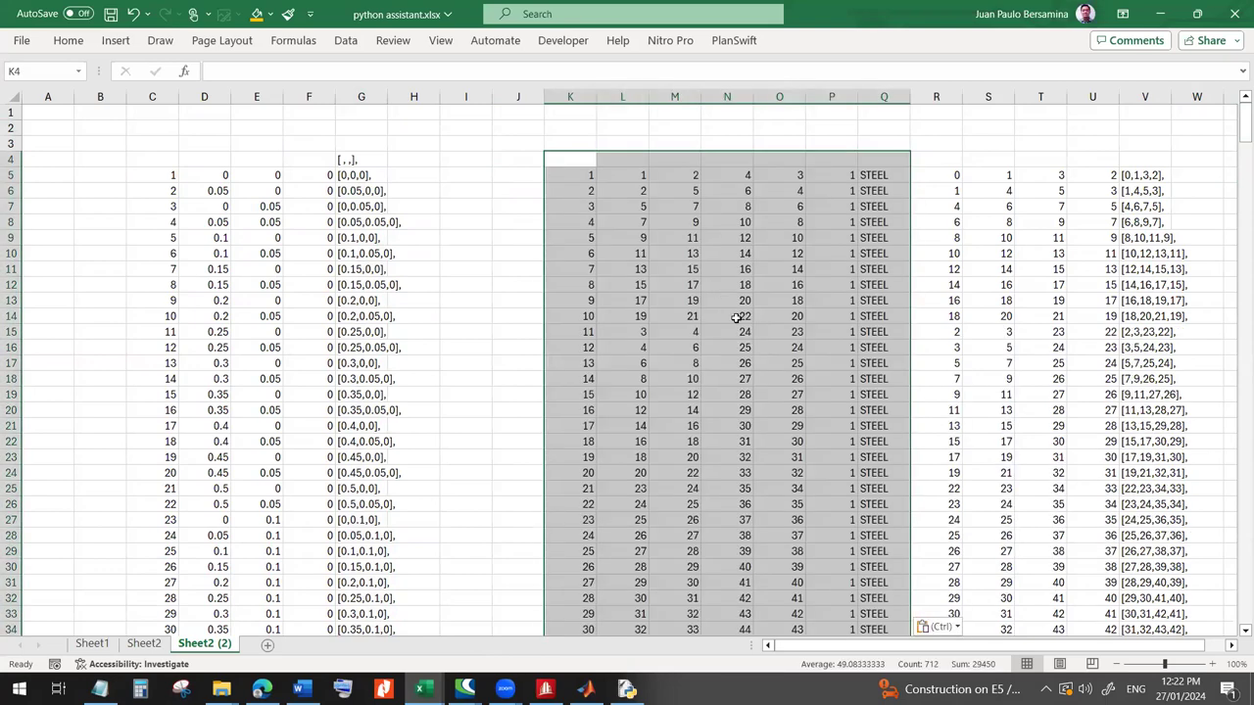
- Copy the formatted element connectivity strings in V5:V104
left_click(1131, 177)
left_click_drag(1238, 122, 1236, 242)
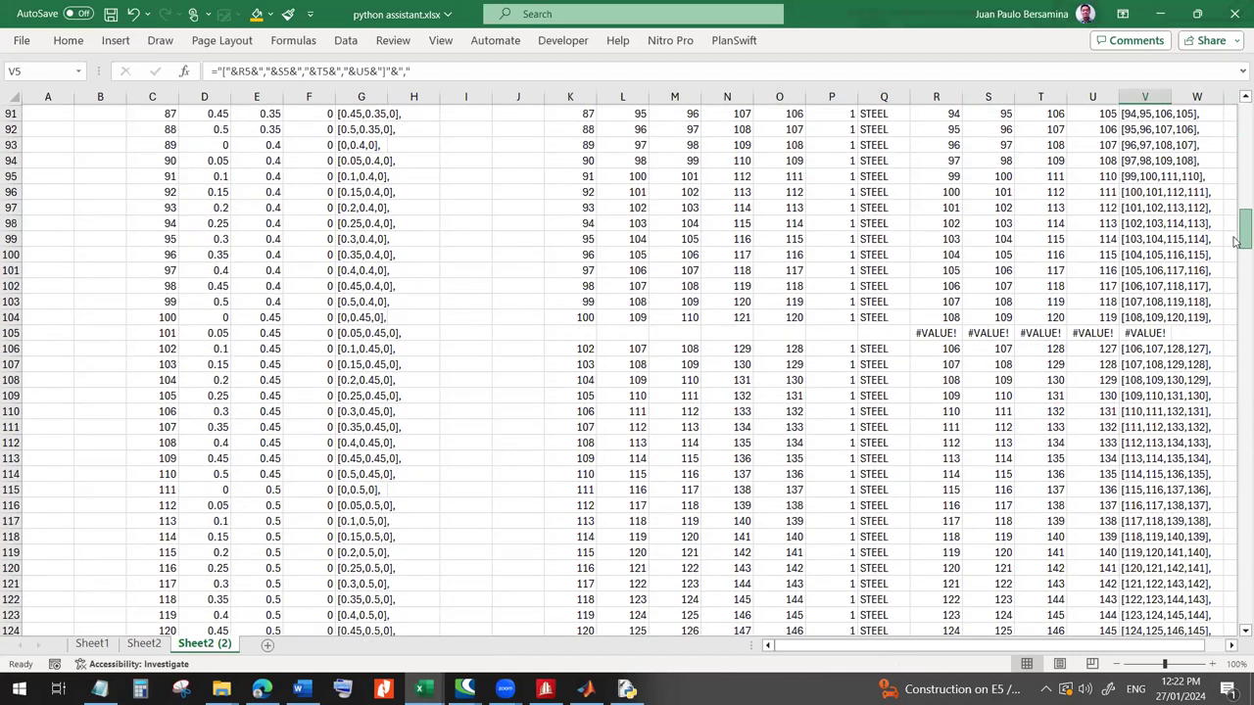
left_click(1137, 312, "shift")
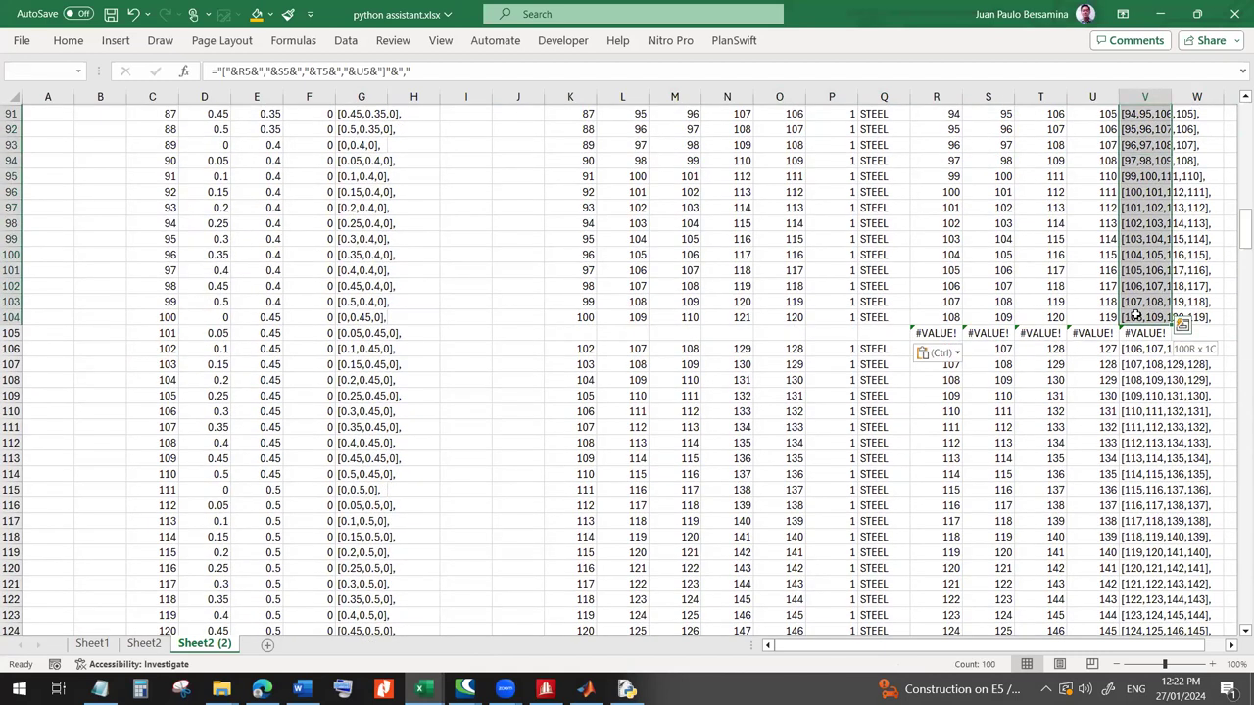
key("ctrl+c")
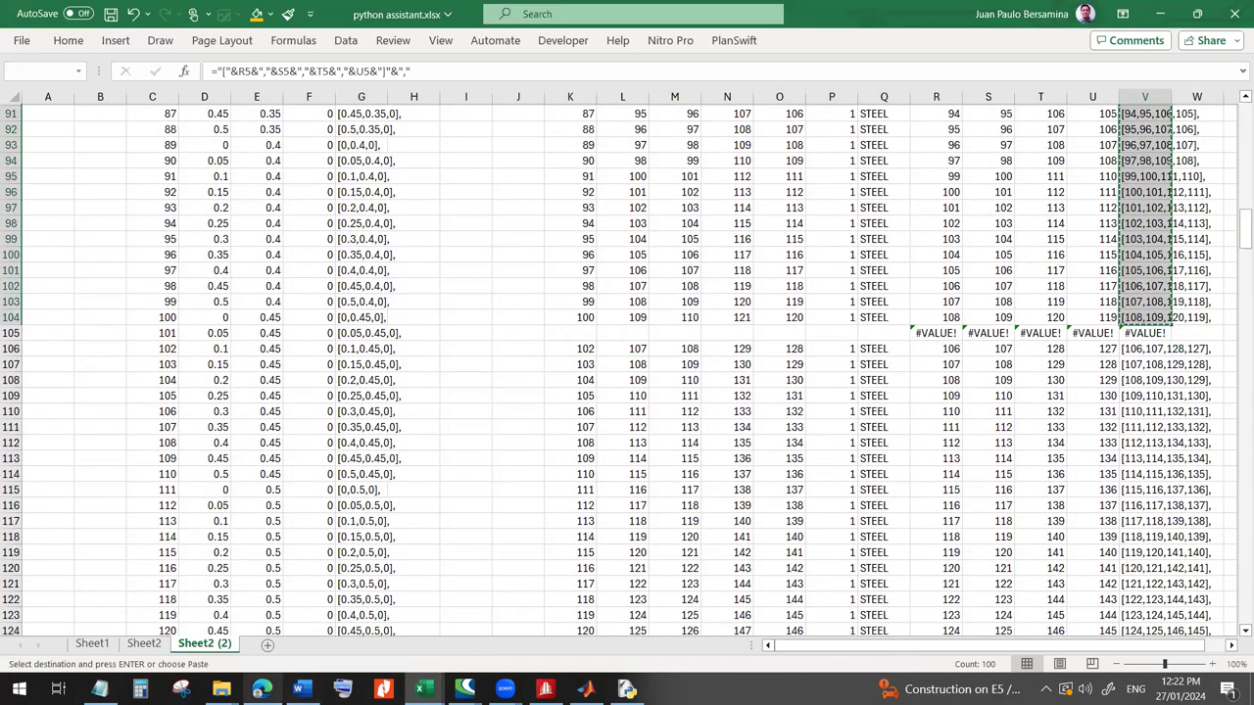
- Switch to the Thin Plate Bending notebook and replace all elem_nodes entries with the copied connectivity rows, ending with [108,109,120,119] before the closing brackets
left_click(261, 688)
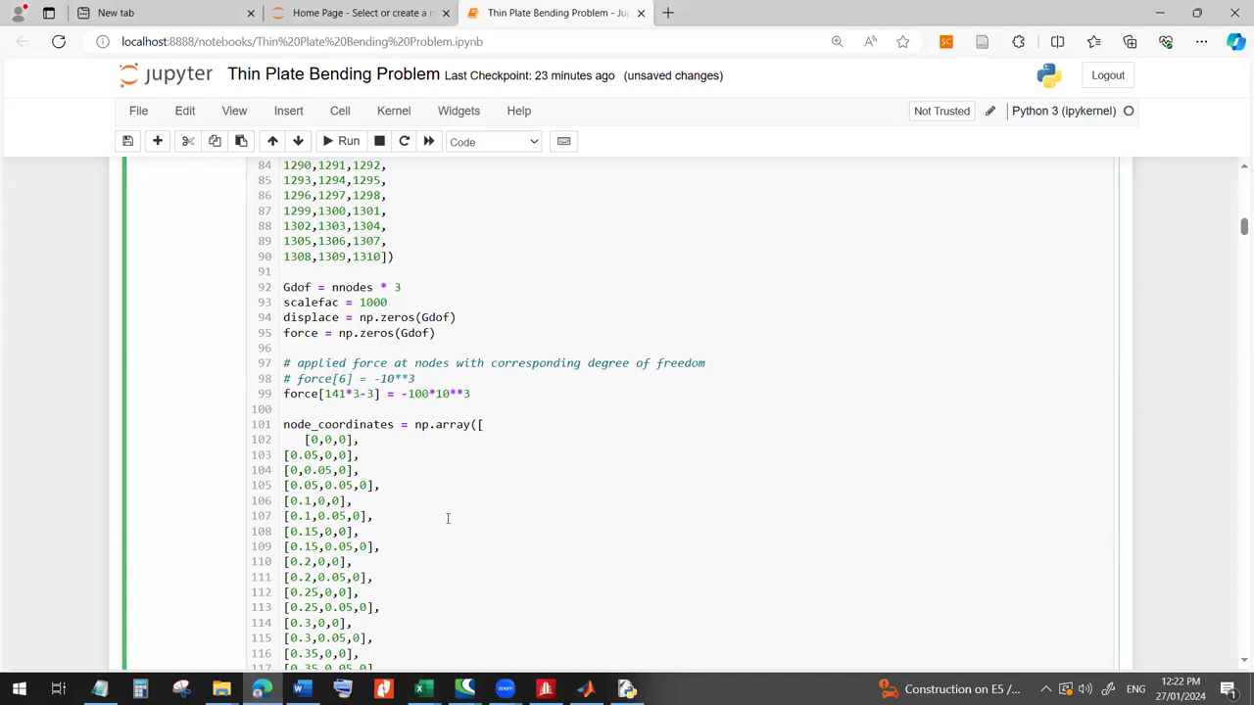
scroll(451, 516, "down", 3)
scroll(453, 515, "up", 2)
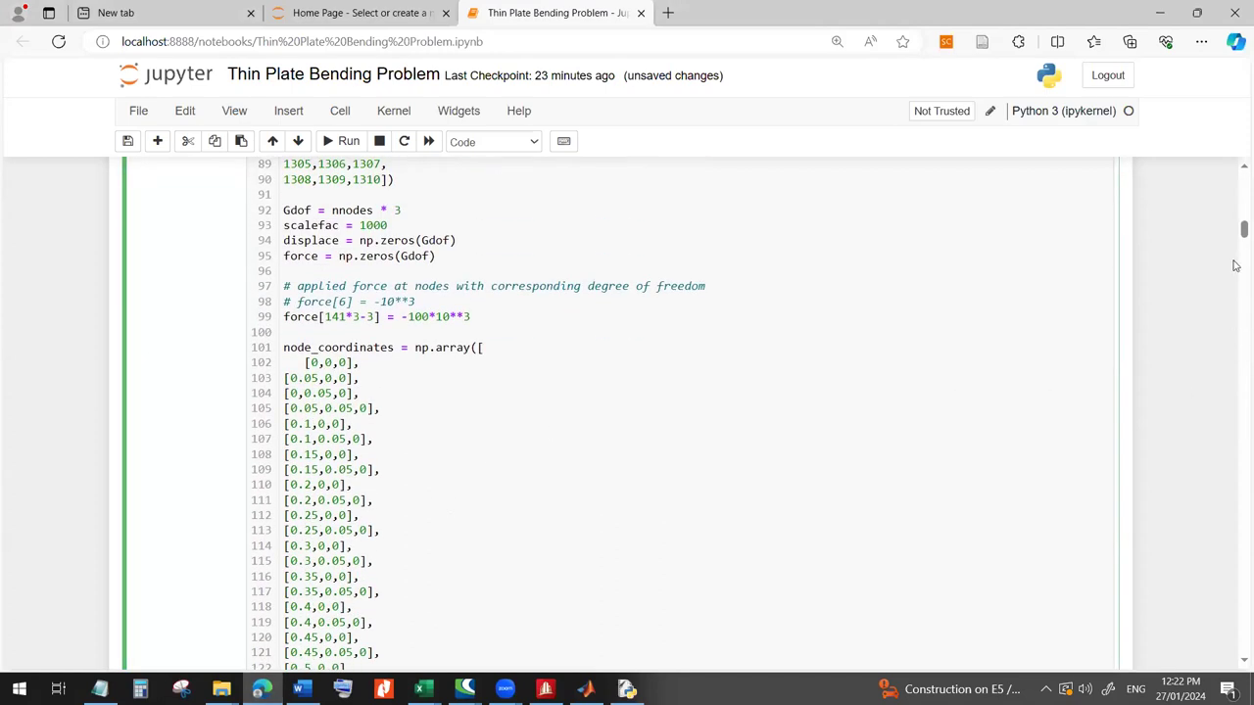
mouse_move(1240, 231)
left_mouse_down()
mouse_move(1240, 181)
mouse_move(1237, 231)
left_mouse_up()
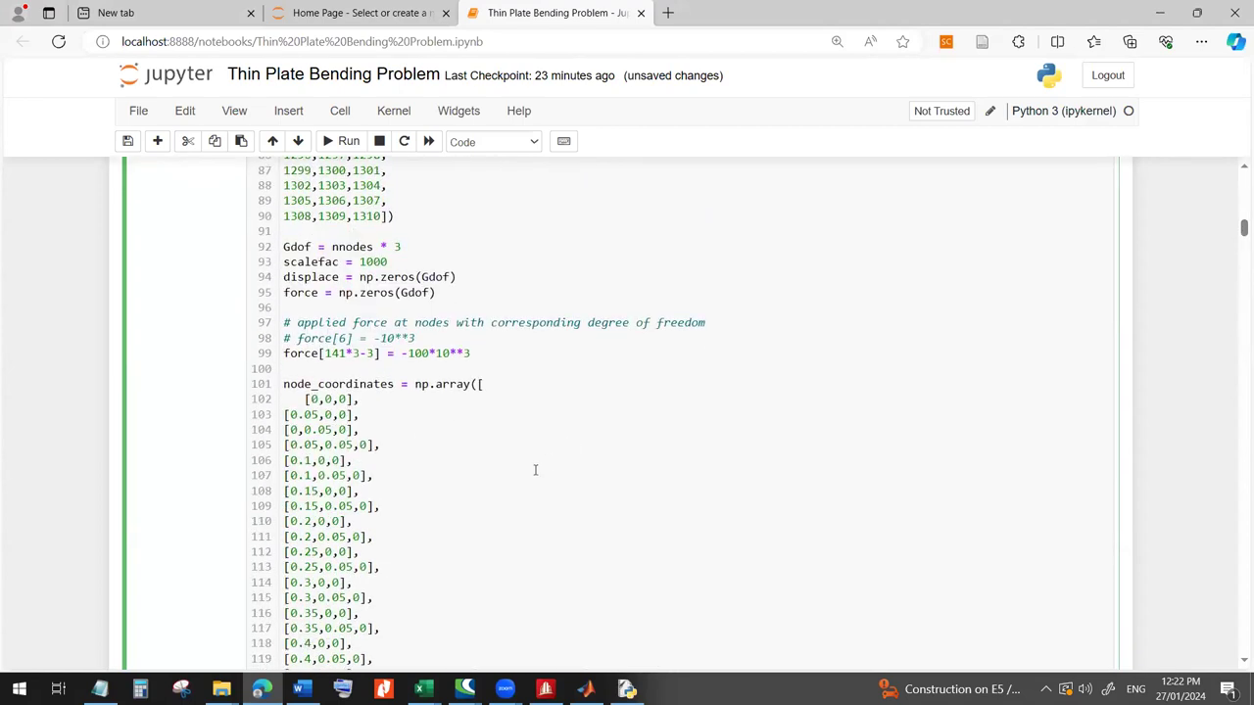
scroll(479, 520, "down", 10)
scroll(476, 526, "down", 12)
scroll(452, 326, "up", 2)
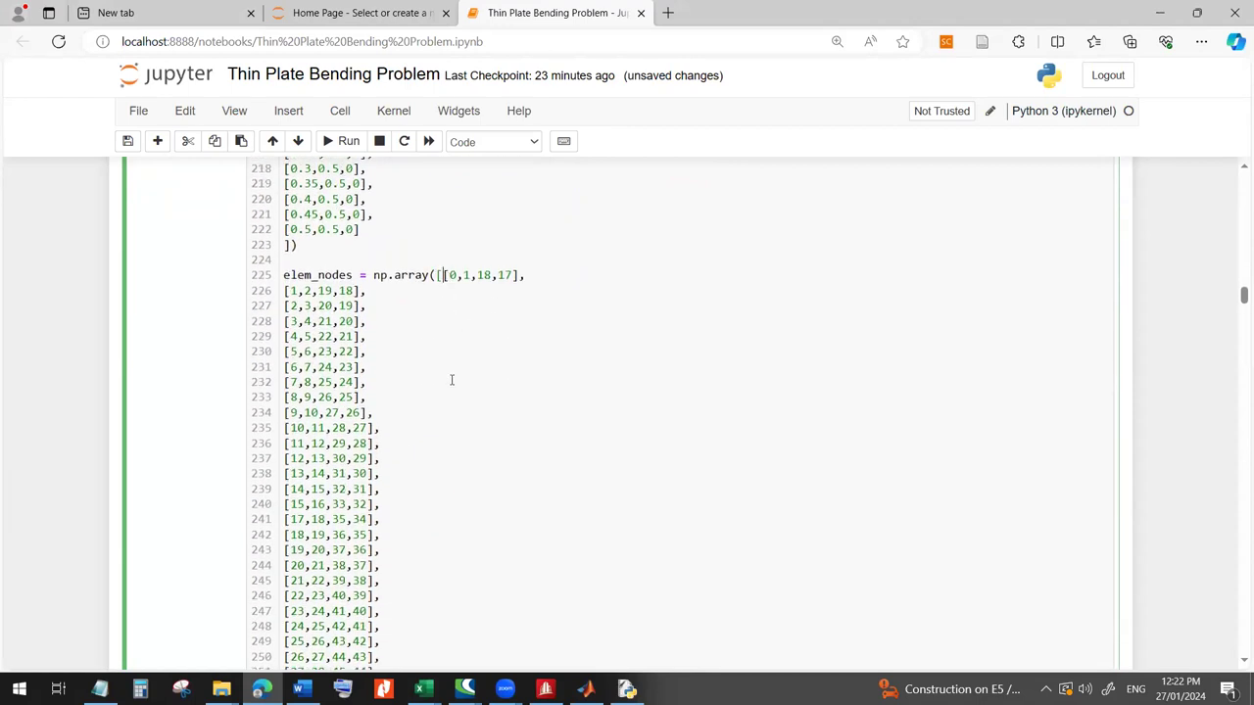
scroll(451, 380, "down", 12)
scroll(370, 573, "down", 15)
scroll(370, 572, "down", 12)
scroll(355, 441, "up", 2)
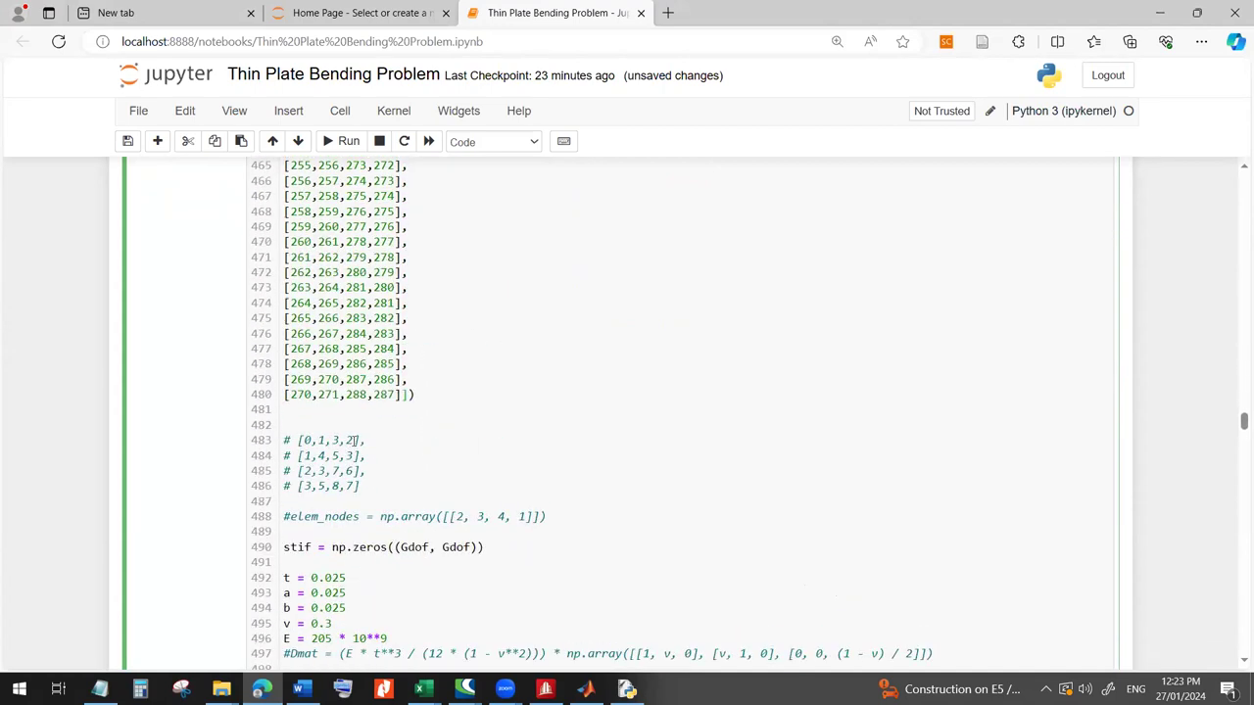
left_click(412, 396, "shift")
key("BackSpace")
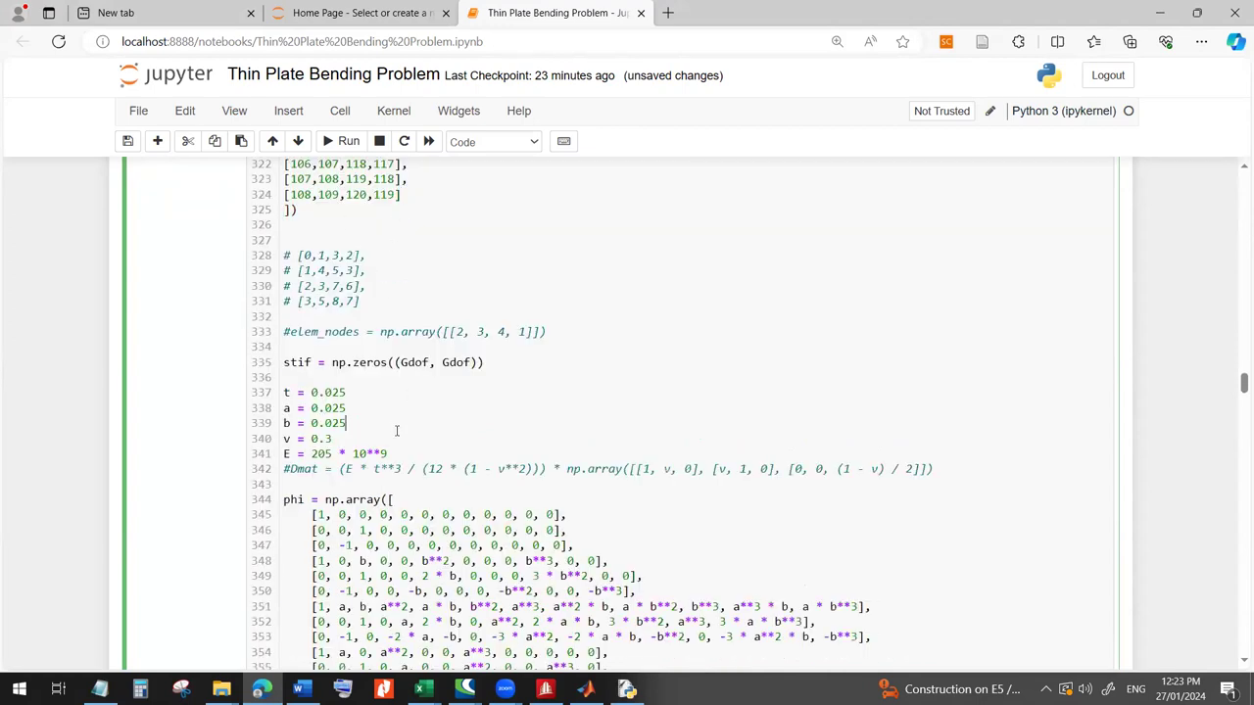
scroll(397, 431, "down", 1)
- Switch to STAAD.Pro and display the support icons on the plate model with node selection active
left_click(545, 688)
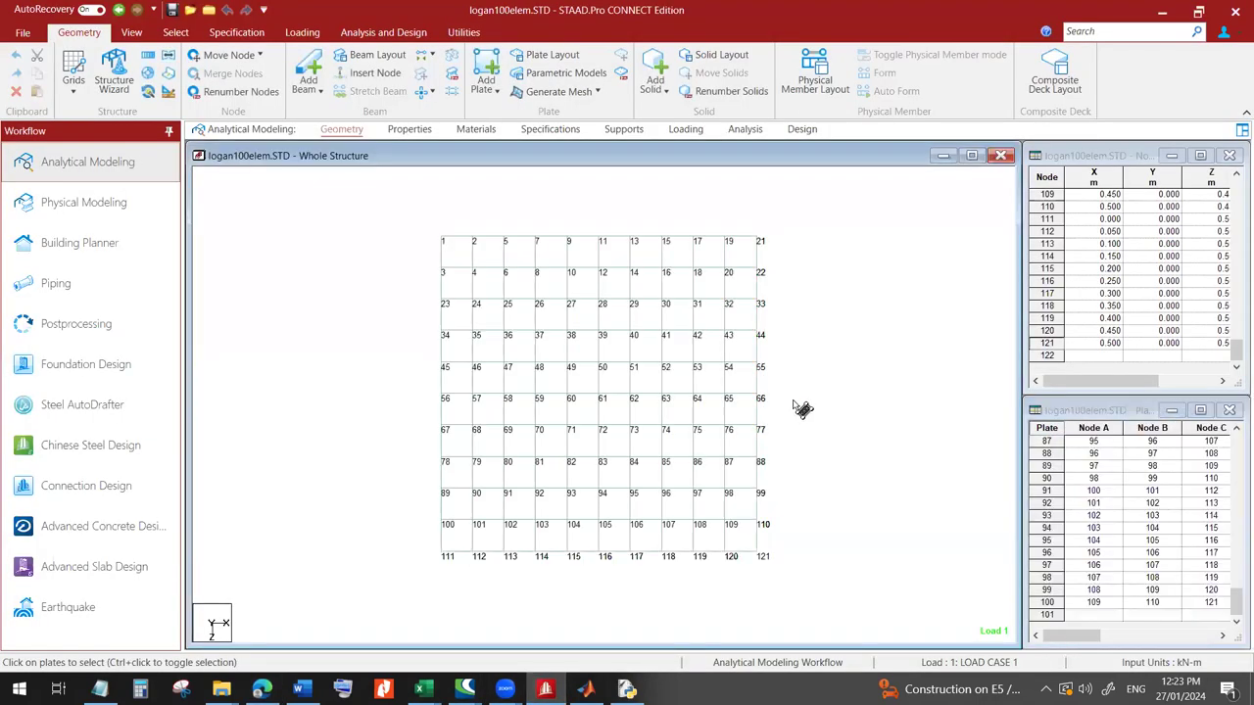
right_click(812, 390)
mouse_move(867, 346)
left_click(1026, 347)
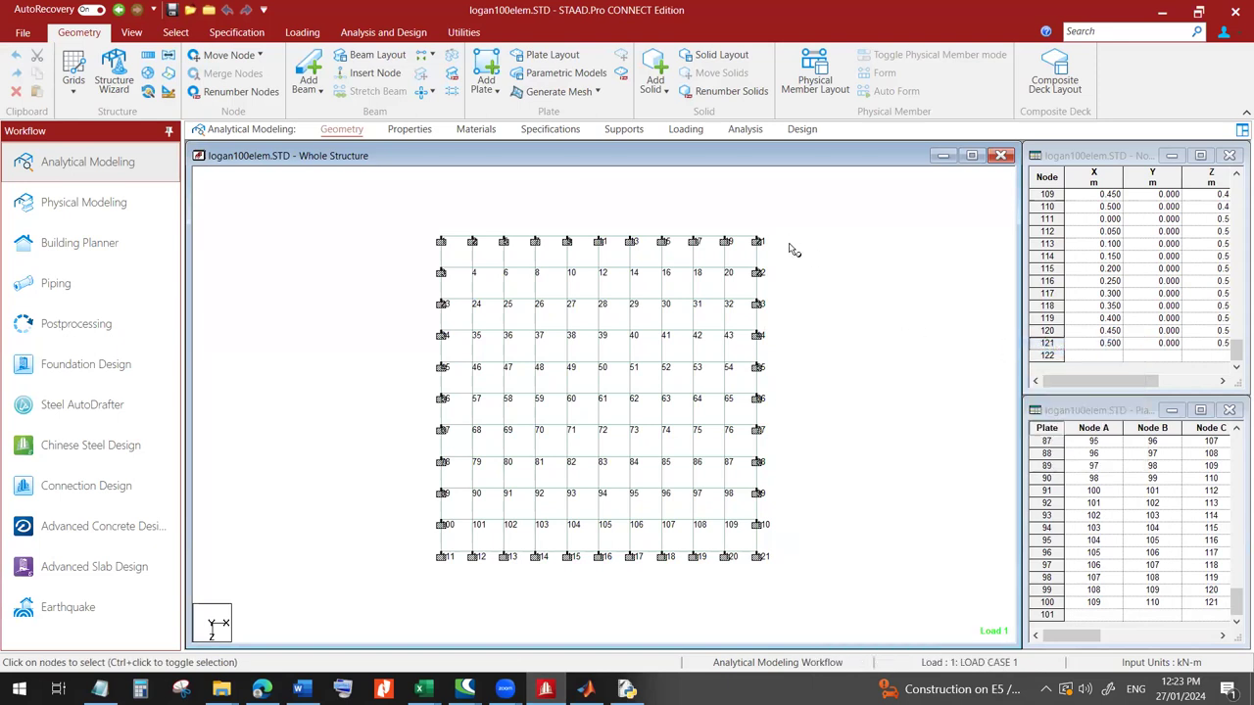
- Select all supported nodes along the plate's four edges and copy their rows from the node table
left_click_drag(440, 256, 383, 246)
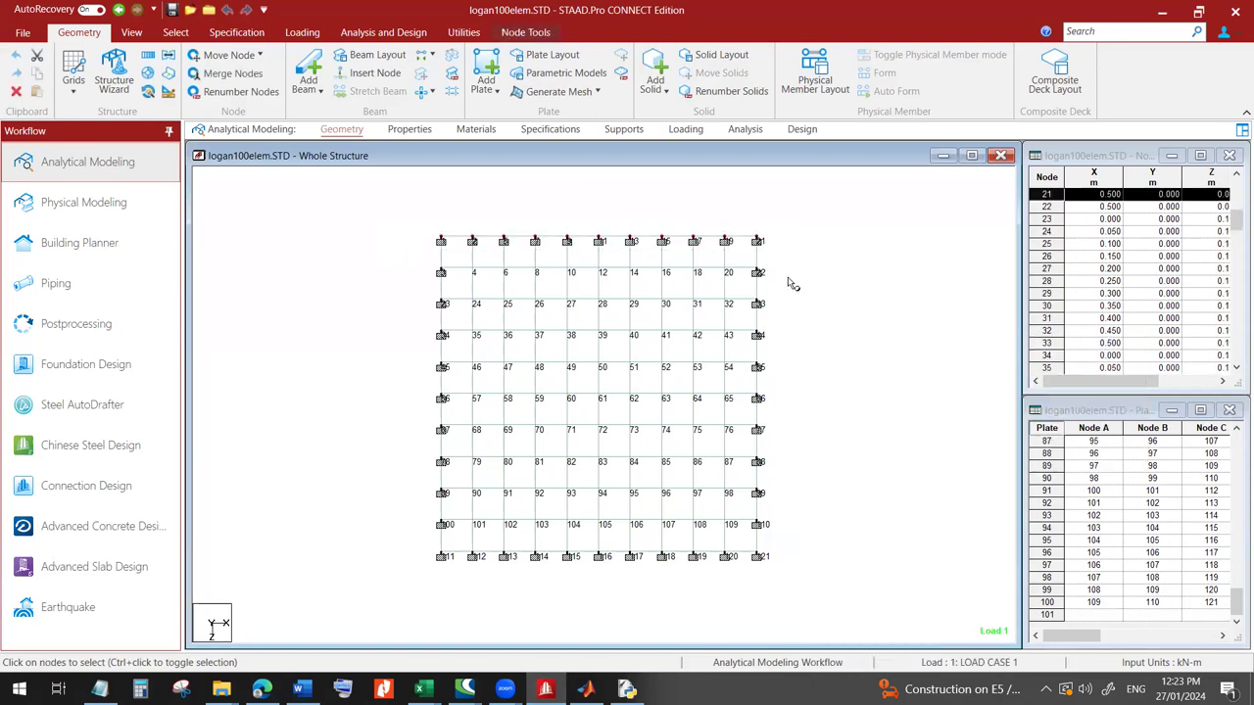
left_click_drag(776, 260, 769, 558)
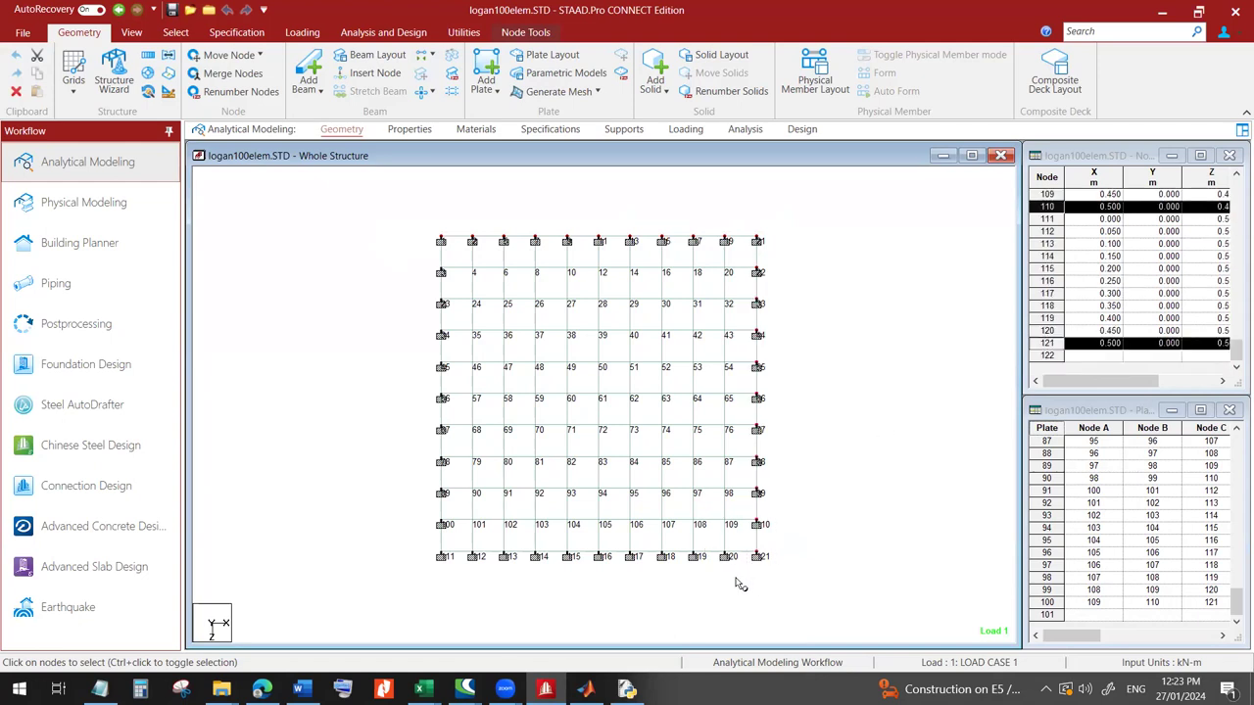
left_click_drag(411, 546, 412, 546)
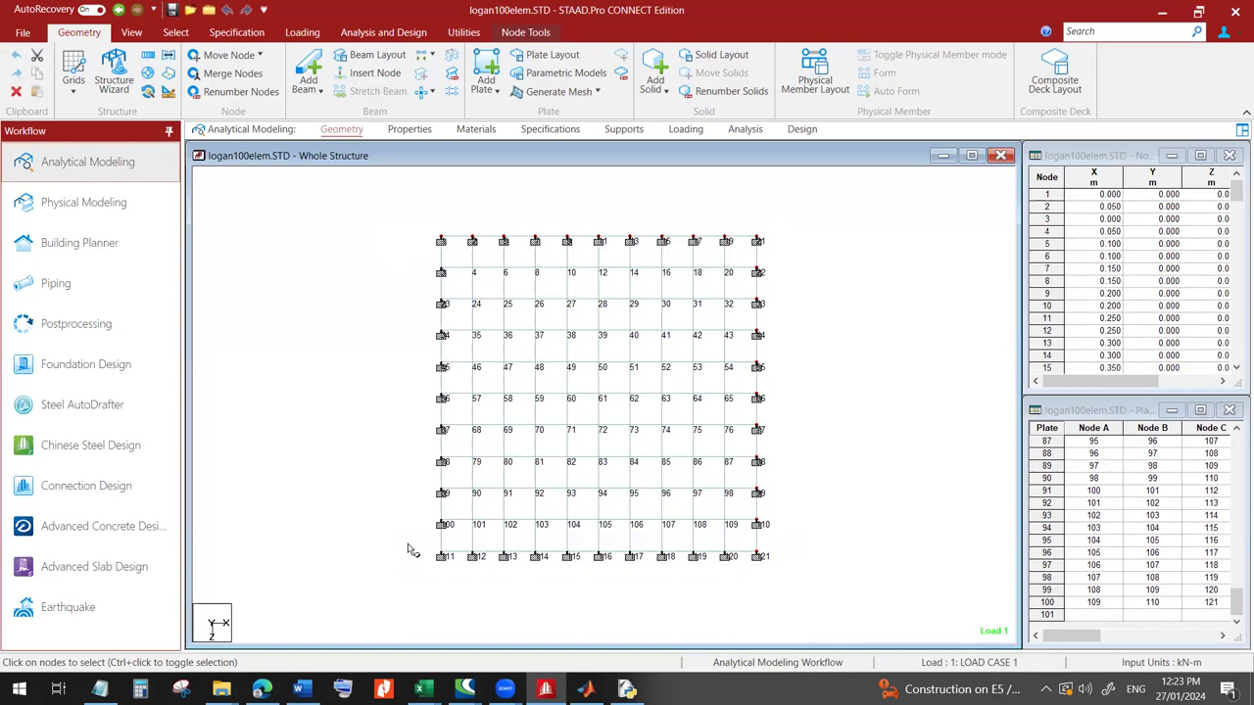
left_click_drag(446, 262, 410, 547)
scroll(470, 504, "up", 4)
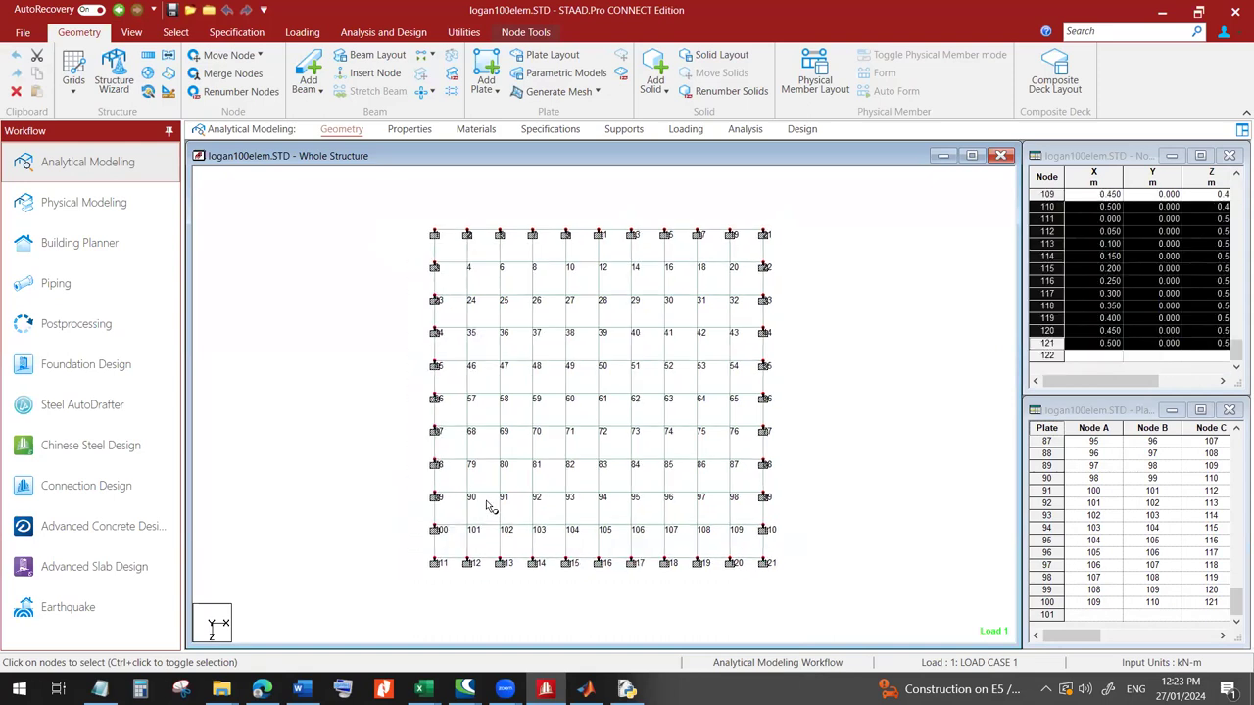
scroll(827, 325, "up", 1)
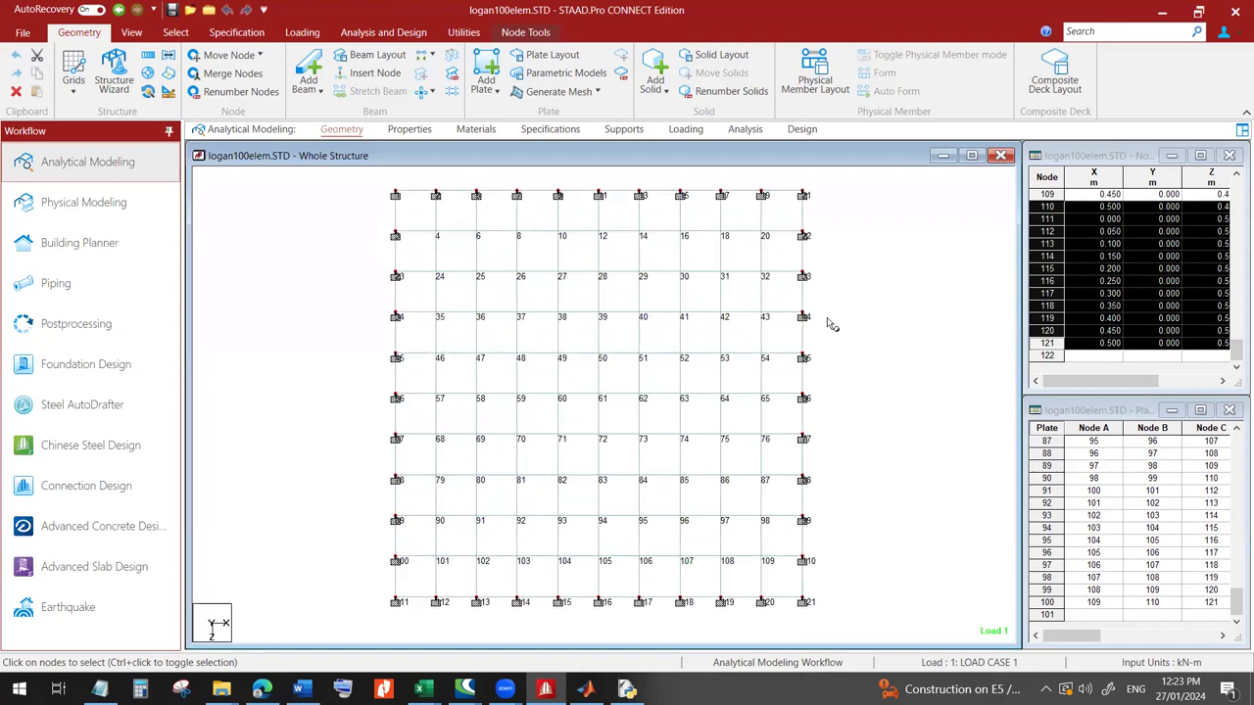
right_click(1046, 199)
left_click(1067, 225)
- Switch to python assistant.xlsx in Excel and paste the copied support node rows into Sheet1 starting at T273
mouse_move(423, 690)
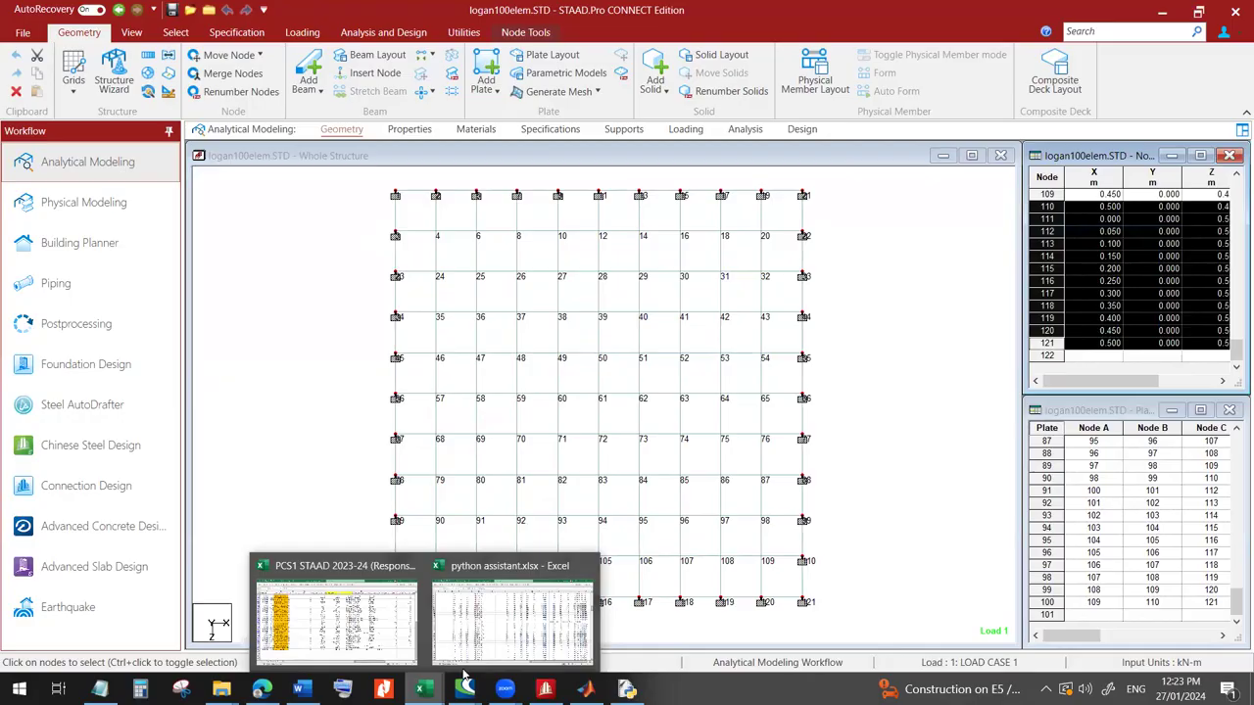
left_click(509, 642)
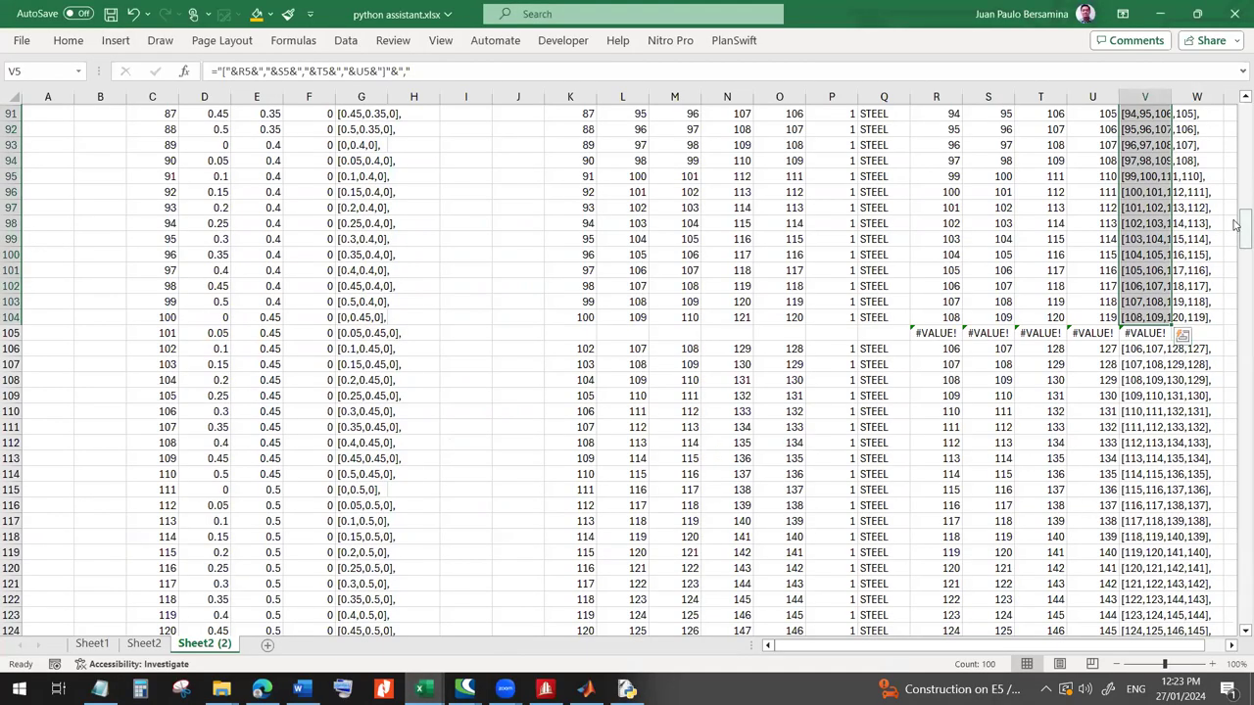
left_click_drag(1237, 236, 1236, 112)
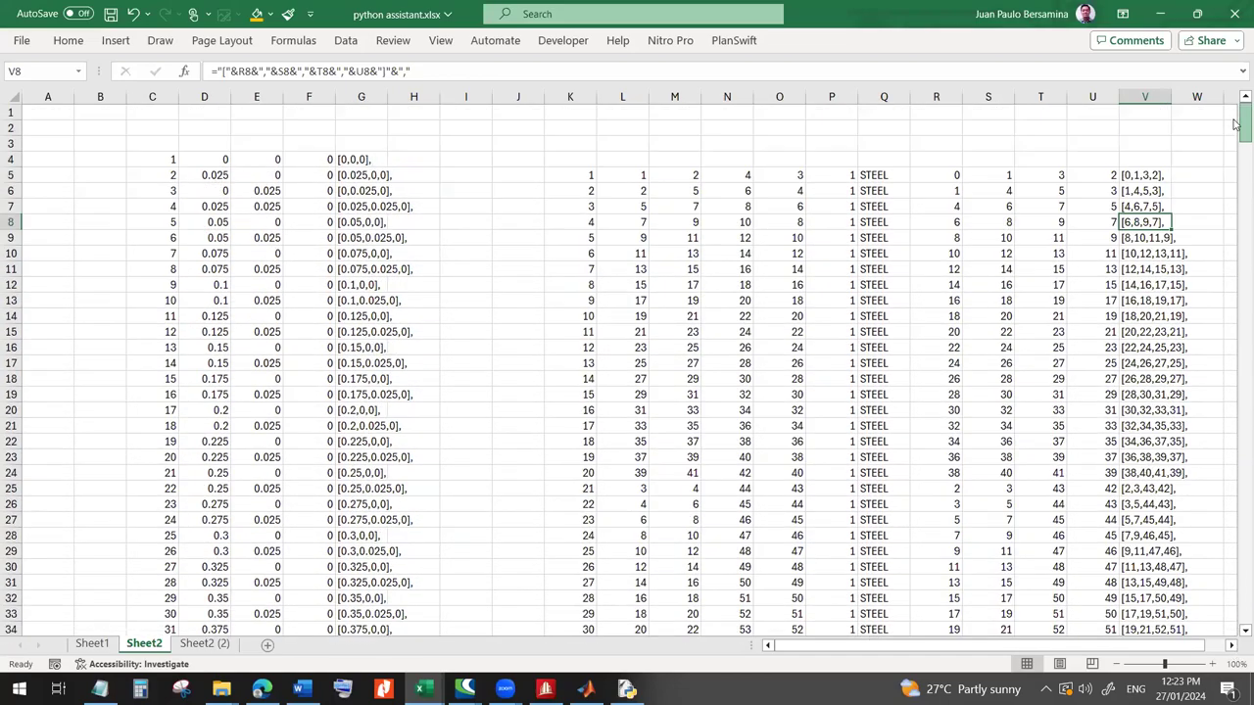
left_click_drag(1234, 277, 1235, 387)
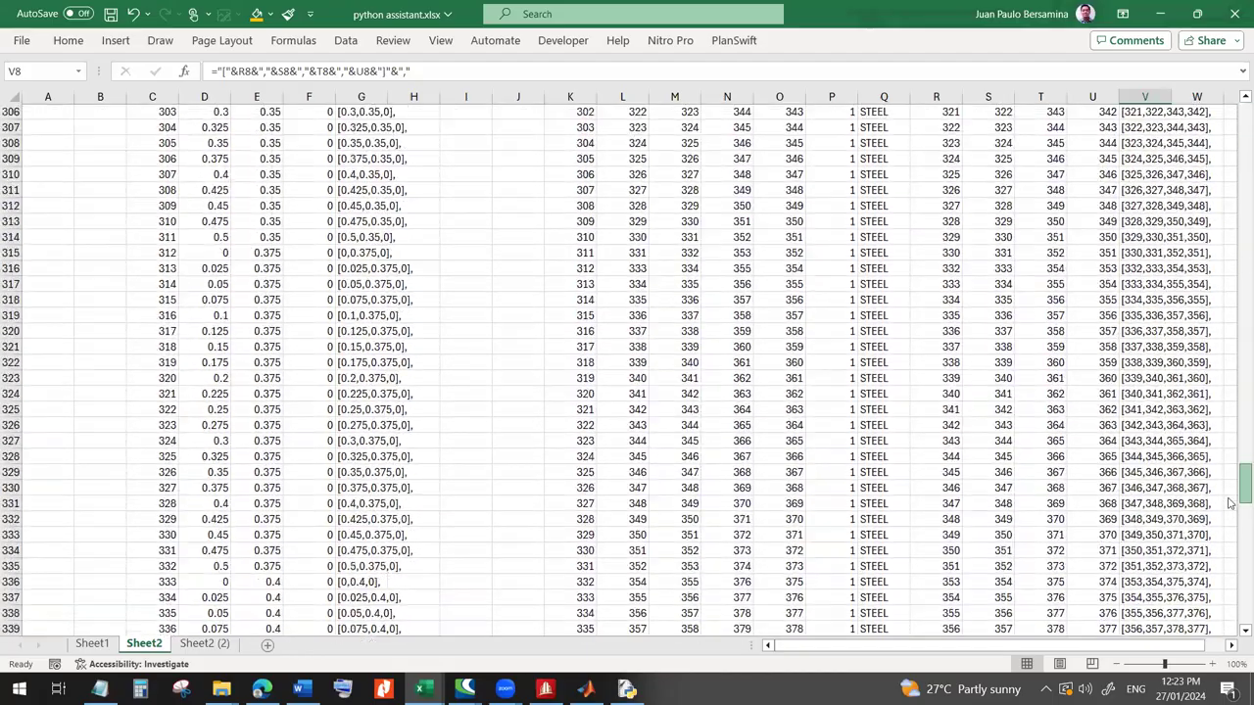
left_click_drag(1231, 502, 1229, 641)
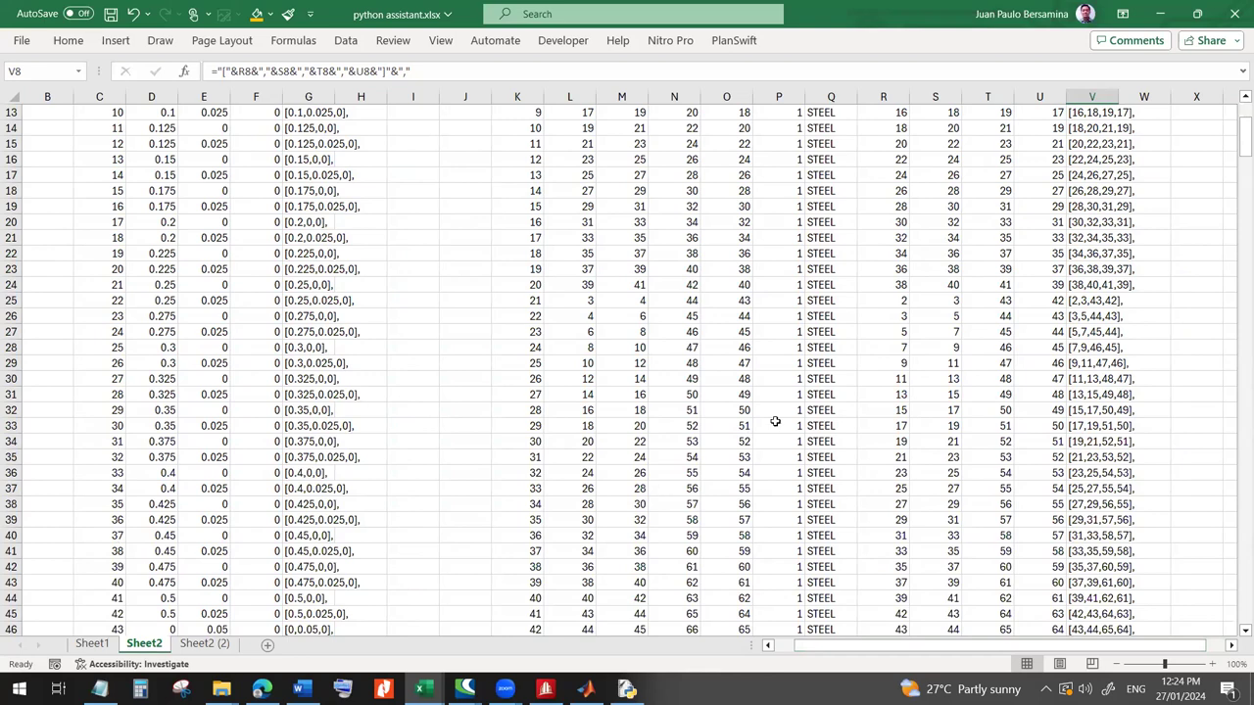
left_click_drag(1236, 142, 1236, 116)
left_click(94, 643)
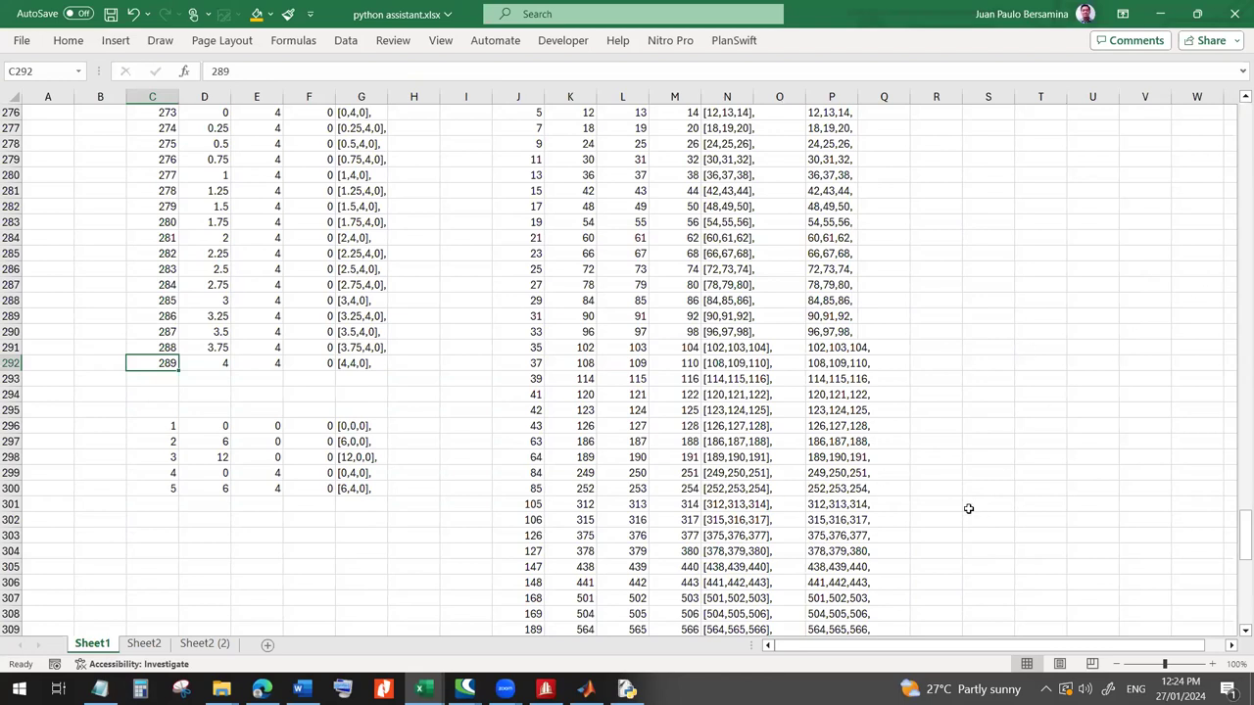
scroll(968, 508, "up", 6)
left_click(1024, 350)
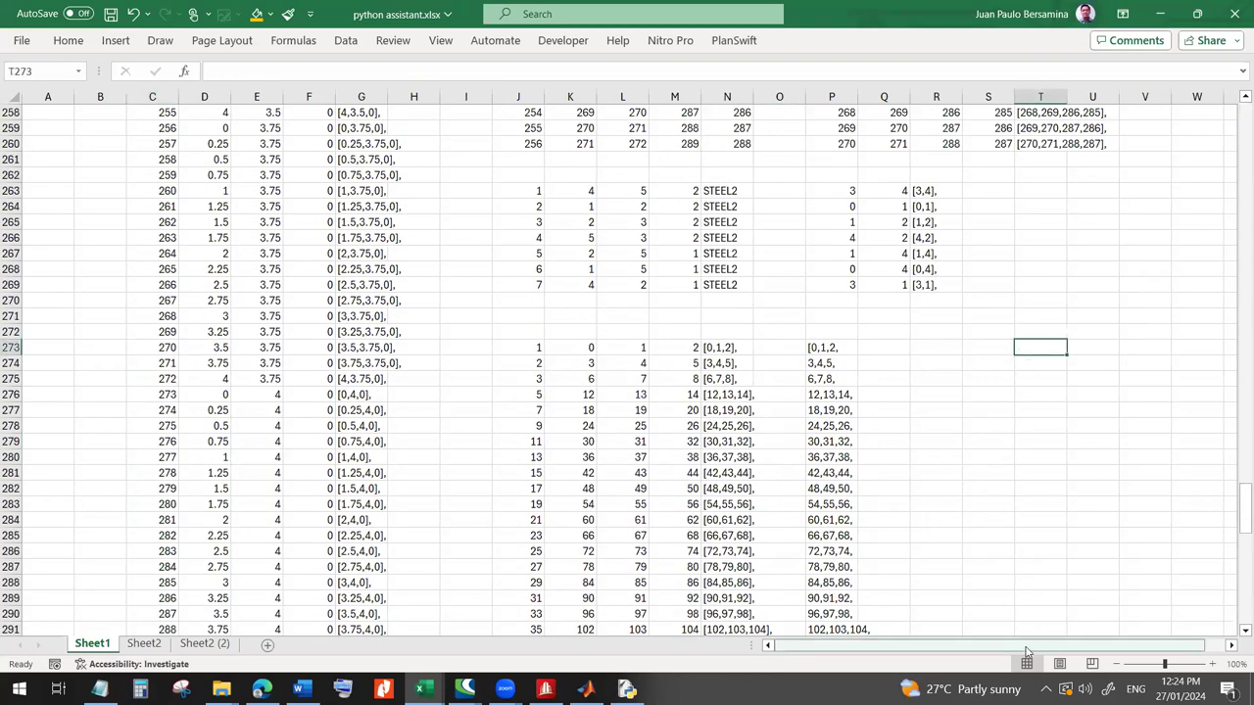
key("ctrl+v")
scroll(1044, 653, "right", 1)
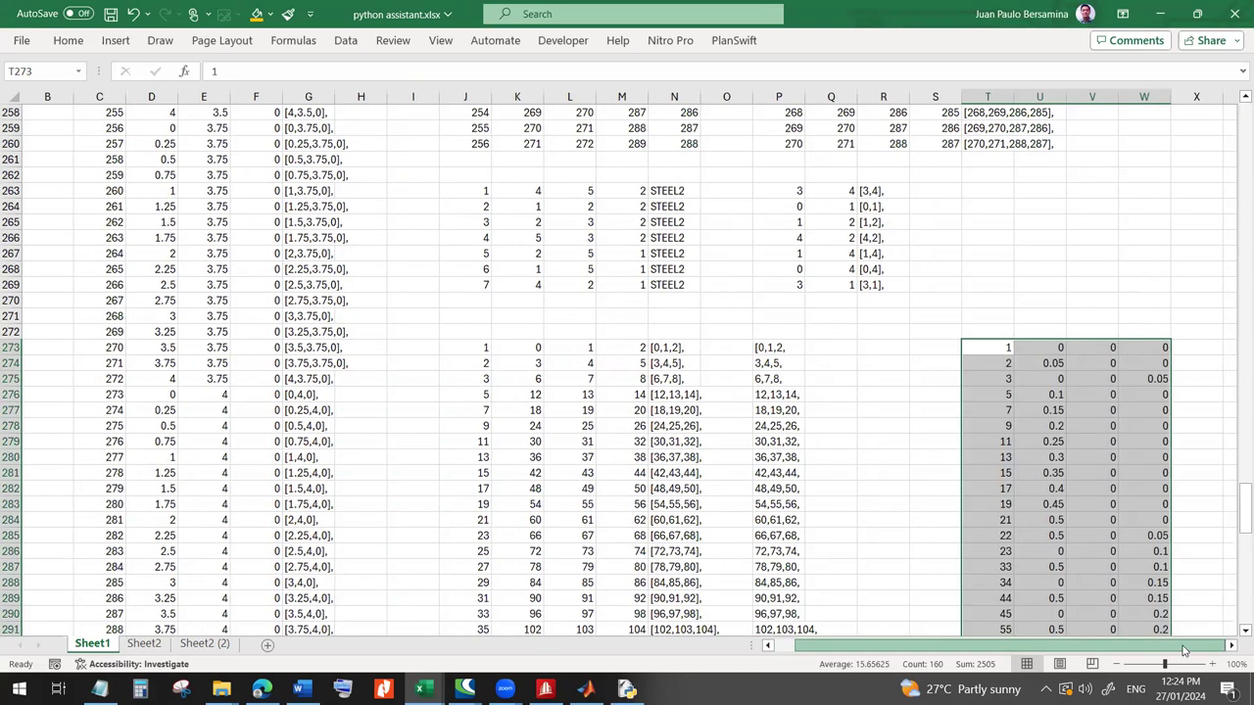
- Copy the degree-of-freedom formulas from K273:M273 into U273:W273 for the first pasted support node
left_click(529, 349)
left_click(610, 348, "shift")
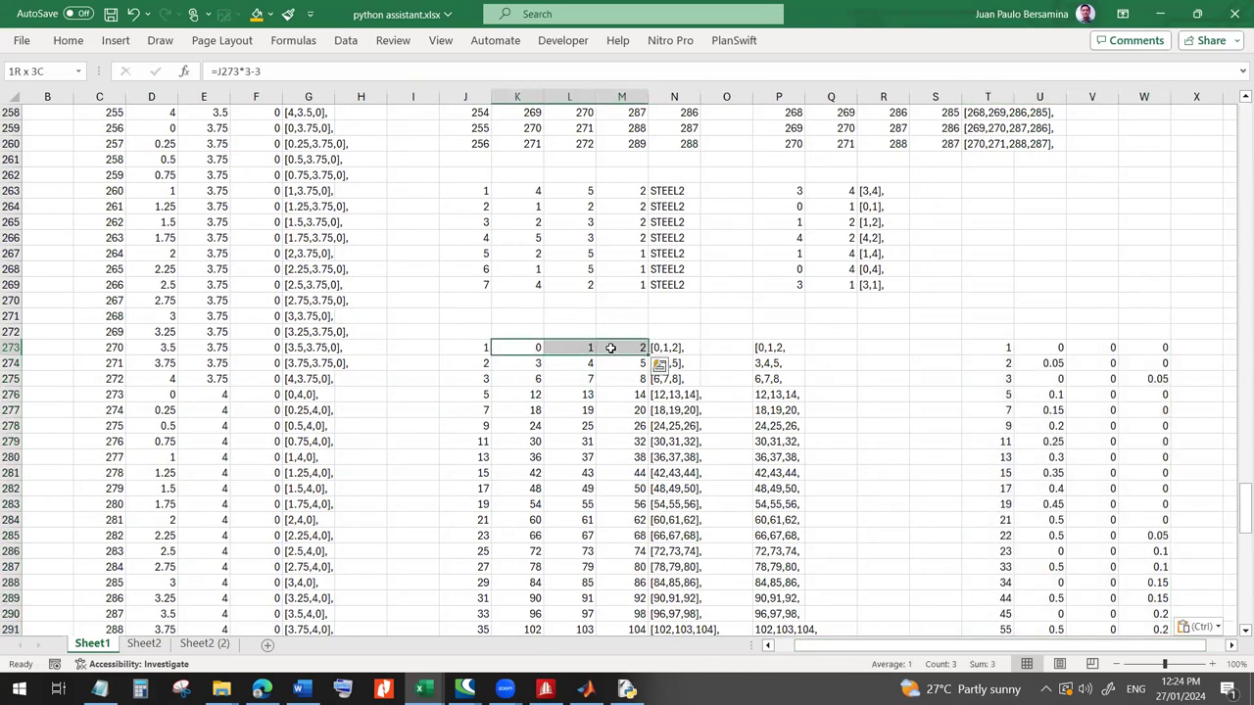
key("ctrl+c")
left_click(1041, 348)
key("ctrl+v")
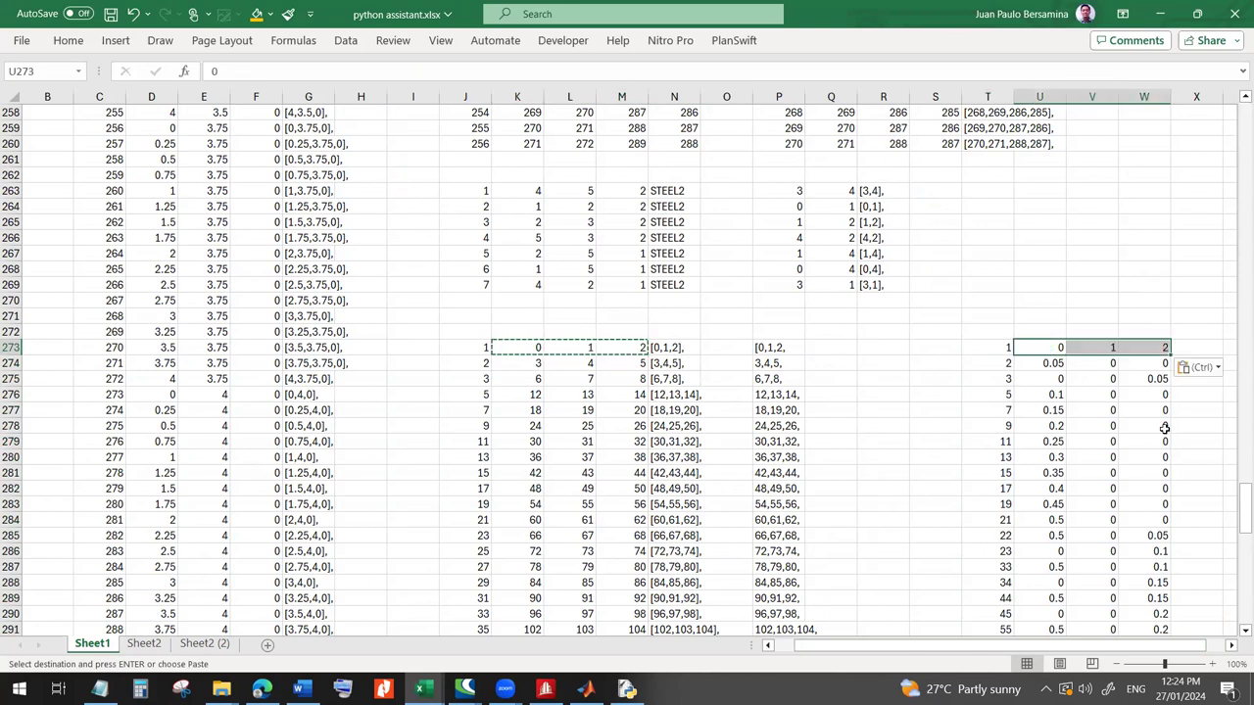
- Copy the restraint string formula from P273 into Z273 so that it joins U273, V273 and W273
scroll(1214, 601, "right", 3)
left_click(250, 366)
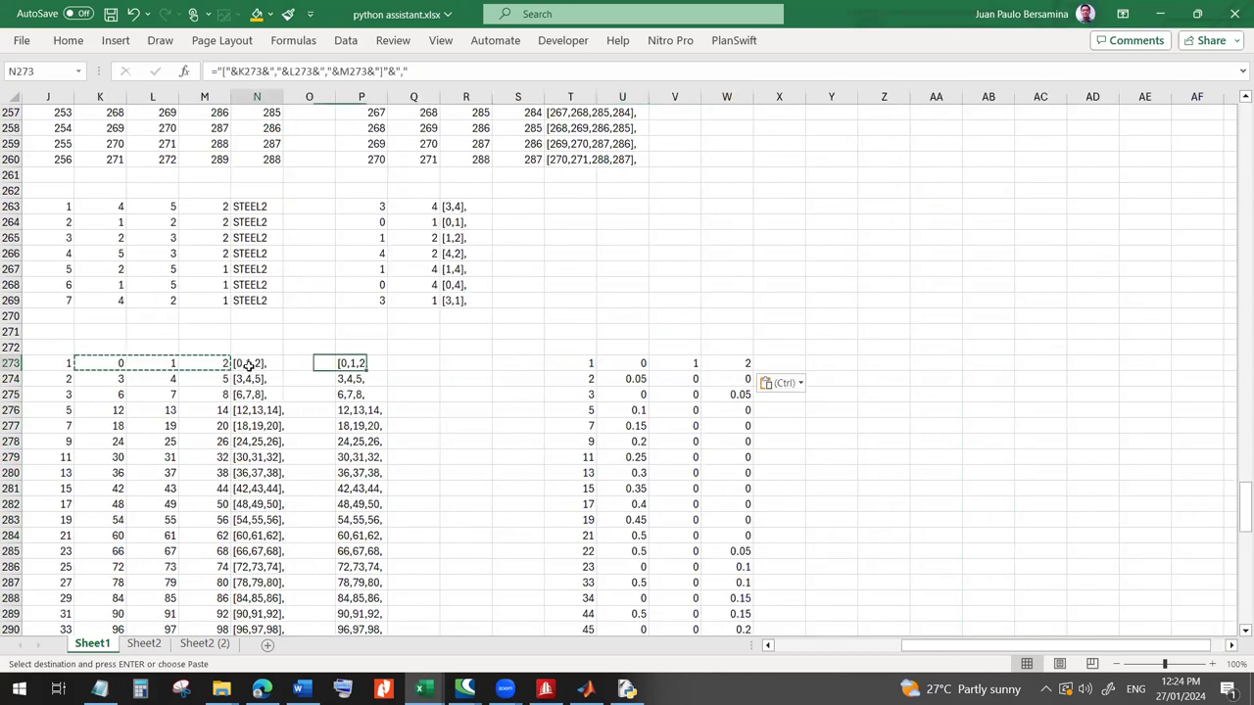
left_click(348, 363)
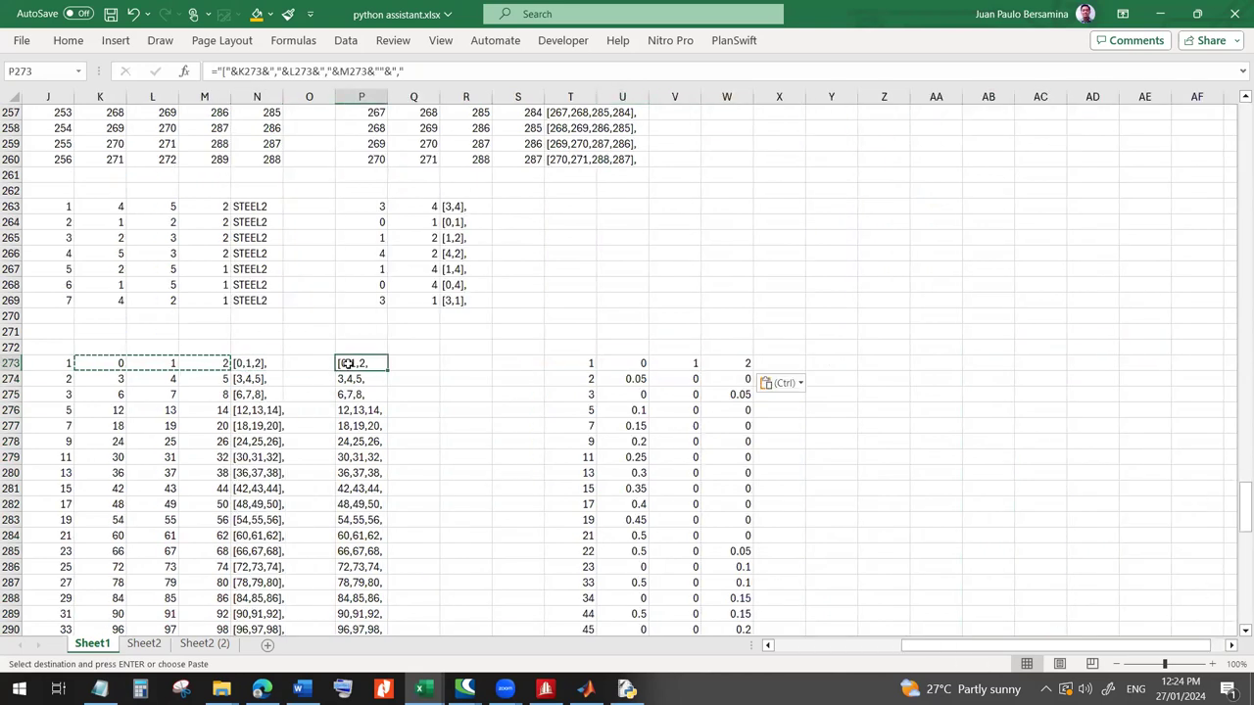
key("ctrl")
key("ctrl")
key("ctrl+c")
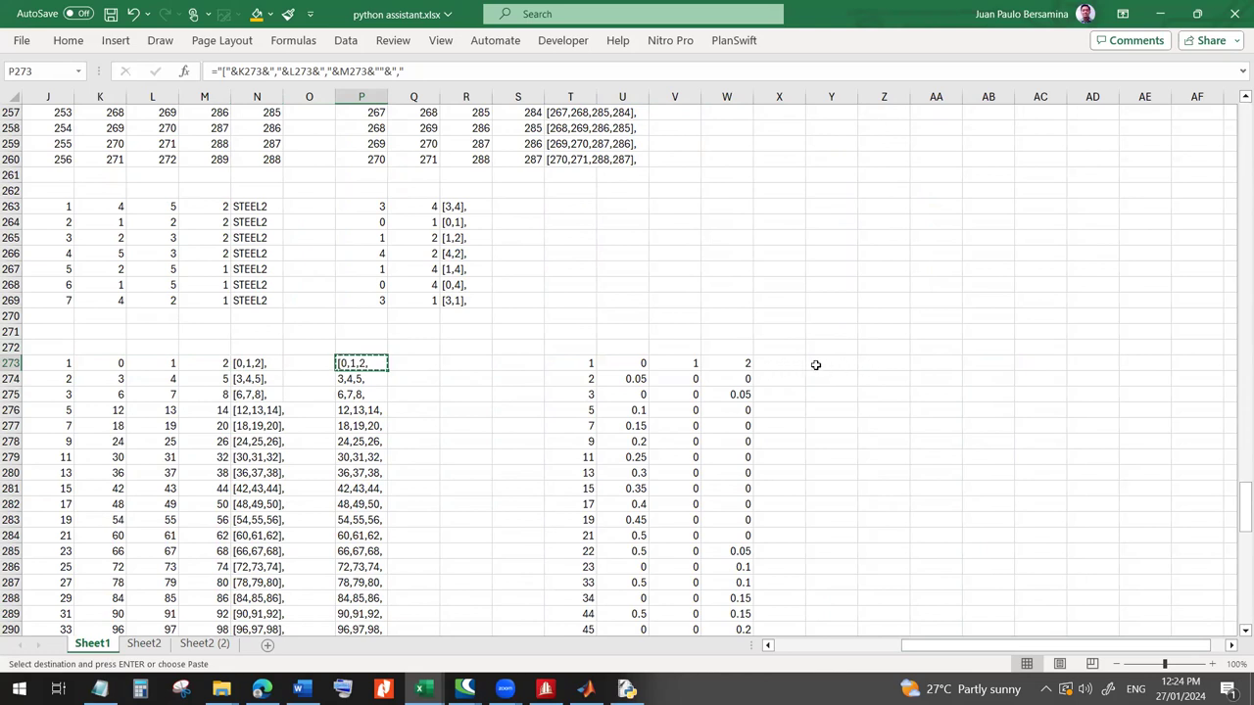
left_click(876, 365)
key("ctrl+v")
scroll(891, 402, "right", 2)
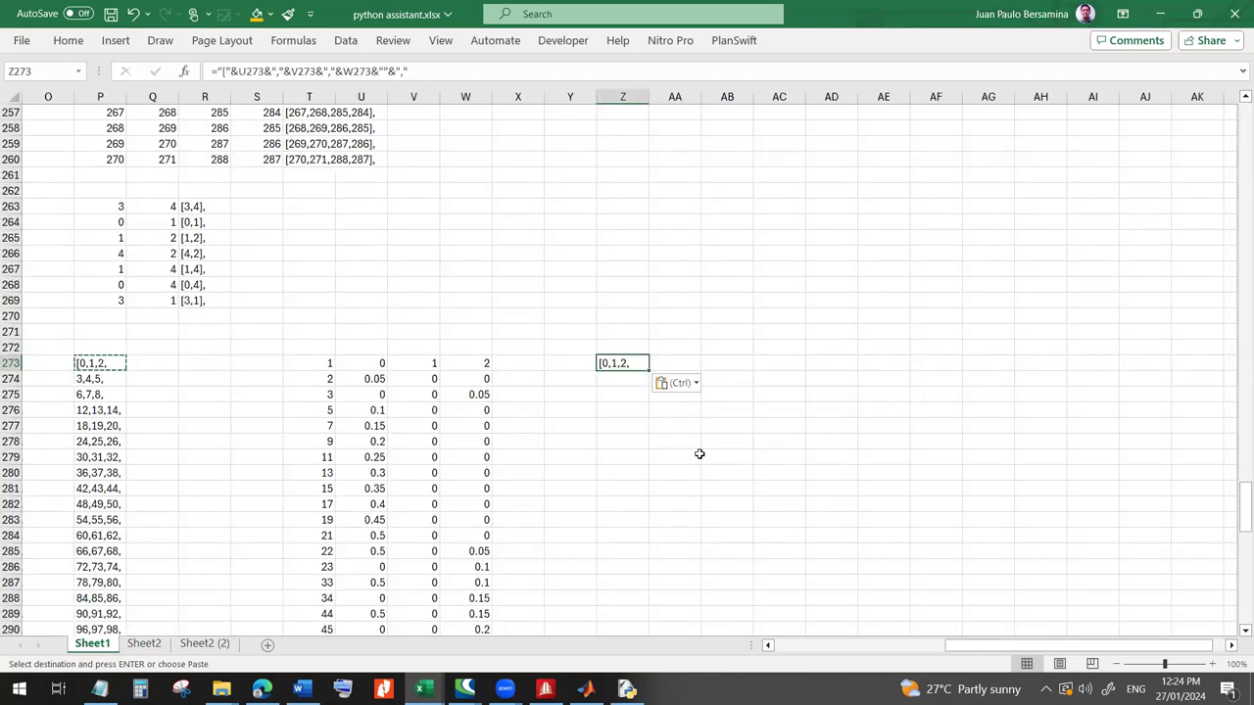
left_click(691, 457)
left_click(621, 364)
left_click(368, 363)
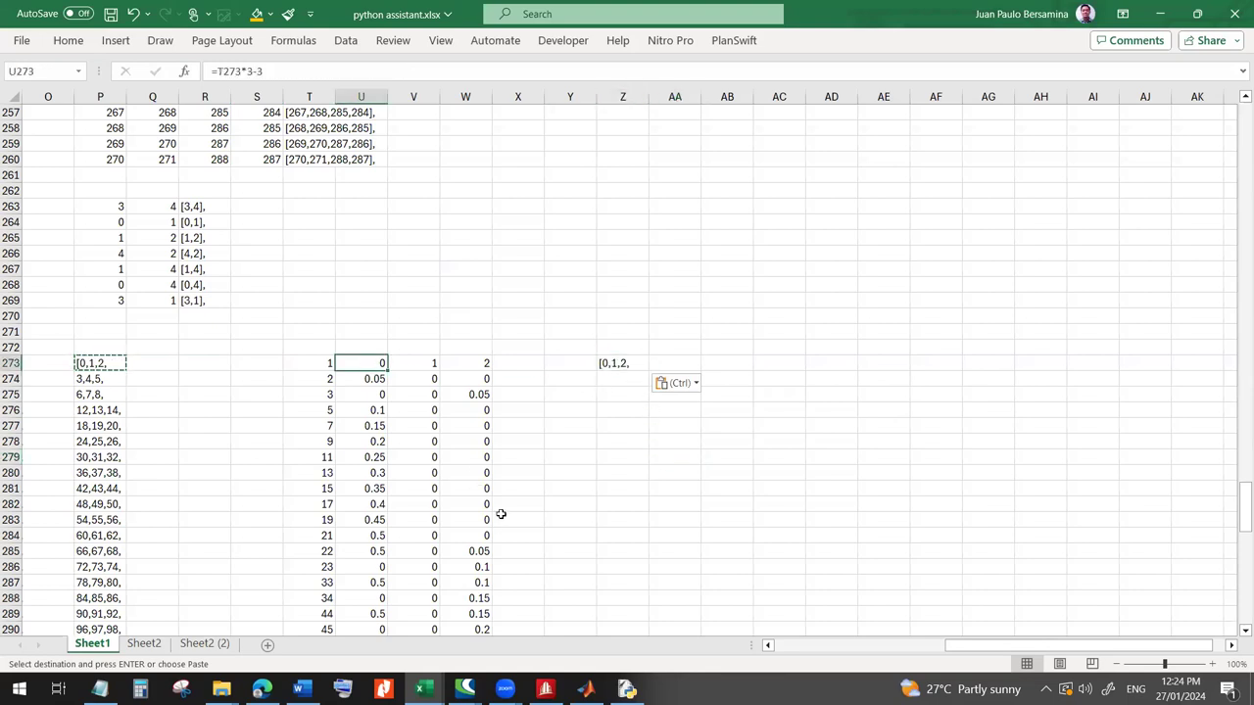
left_click(623, 393)
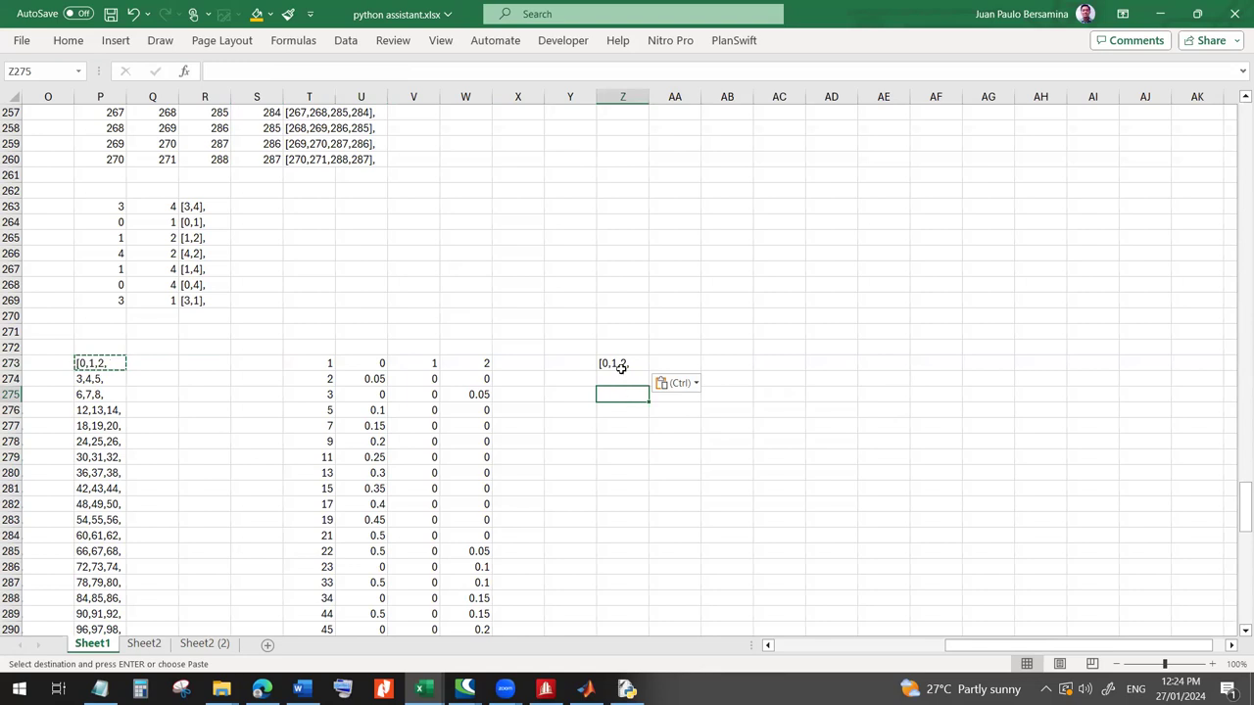
- Fill the Z273 string formula down to Z312 and extend the degree-of-freedom formulas in U273:W273 down the support node list
left_click(621, 366)
key("ctrl+c")
left_click(617, 384)
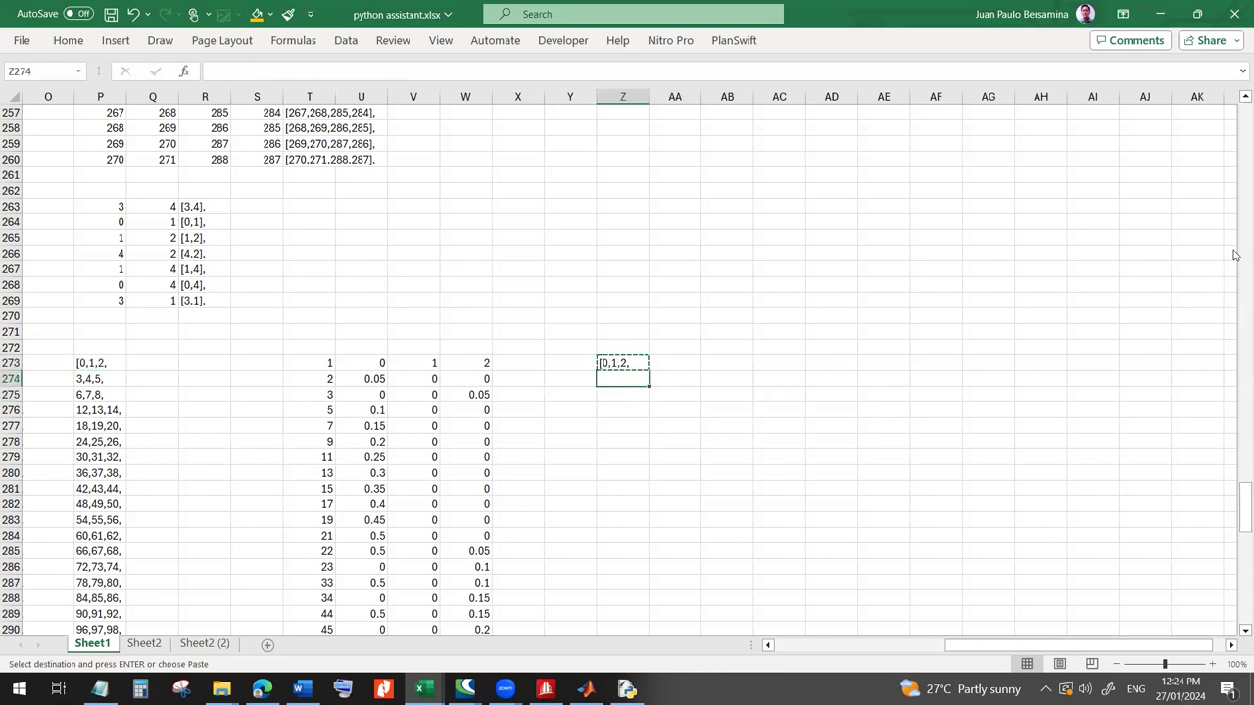
scroll(1234, 522, "right", 2)
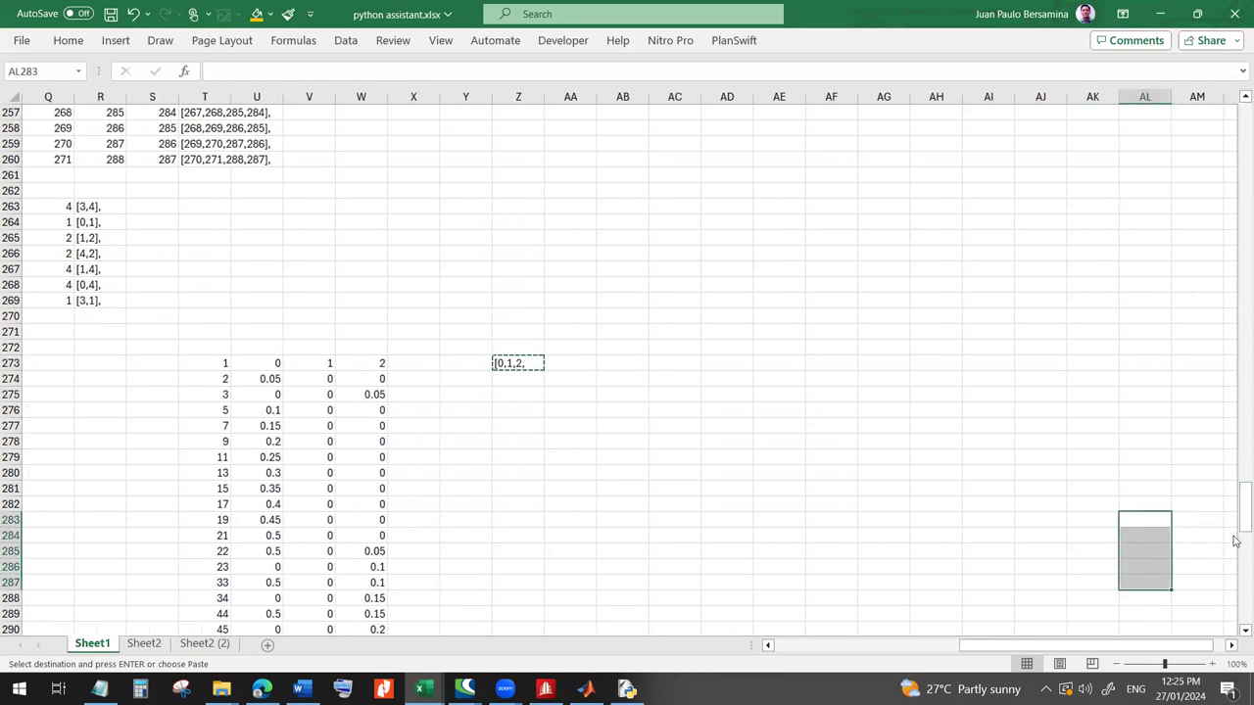
left_click(519, 392)
left_click(518, 379)
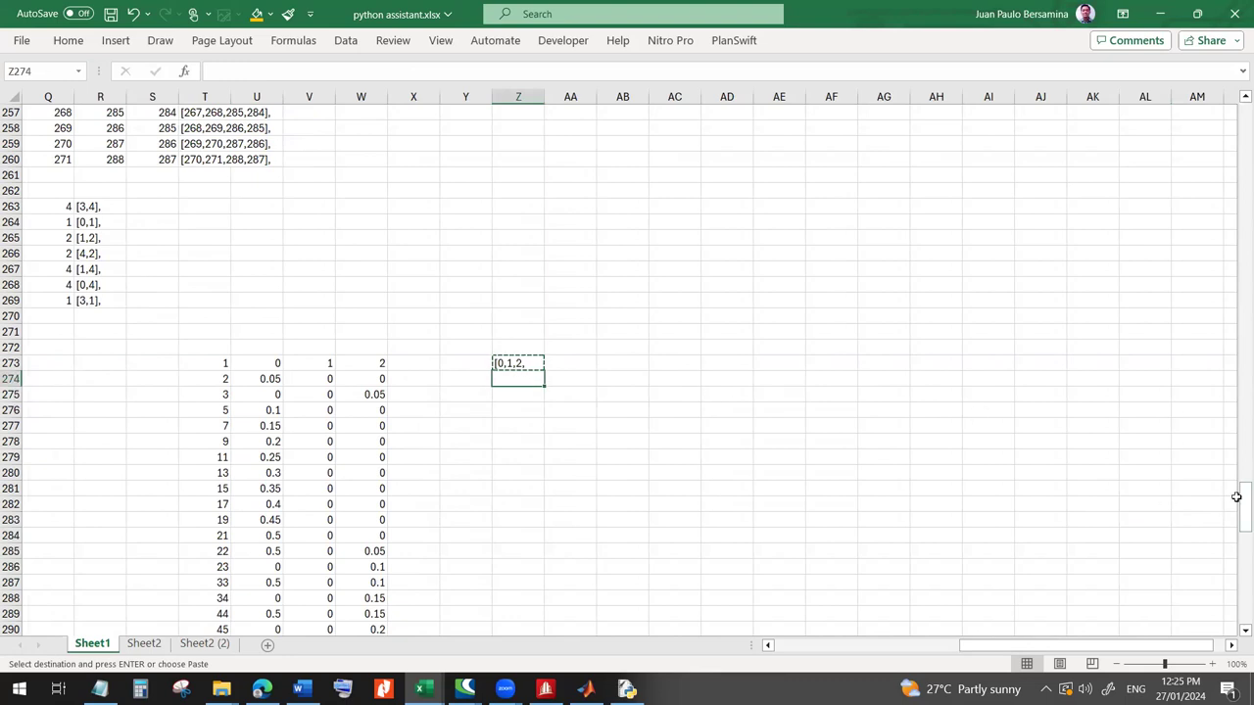
left_click_drag(1242, 521, 1235, 585)
scroll(1234, 578, "up", 12)
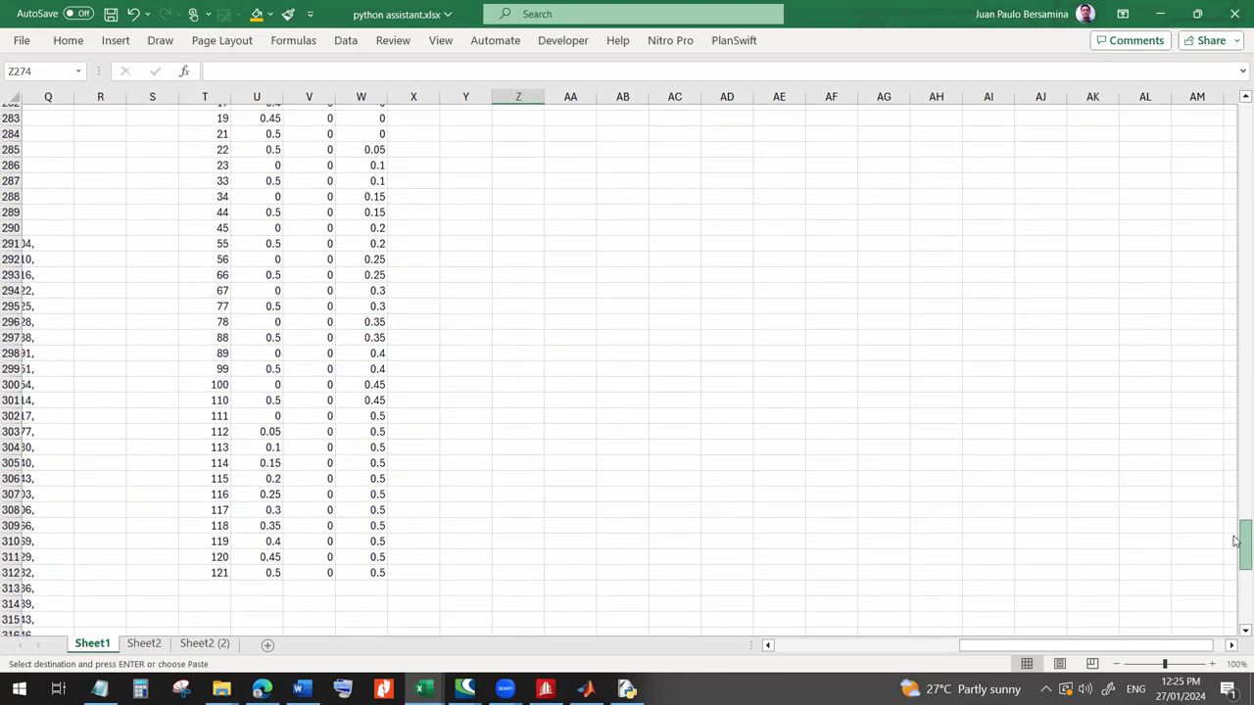
scroll(535, 577, "down", 3)
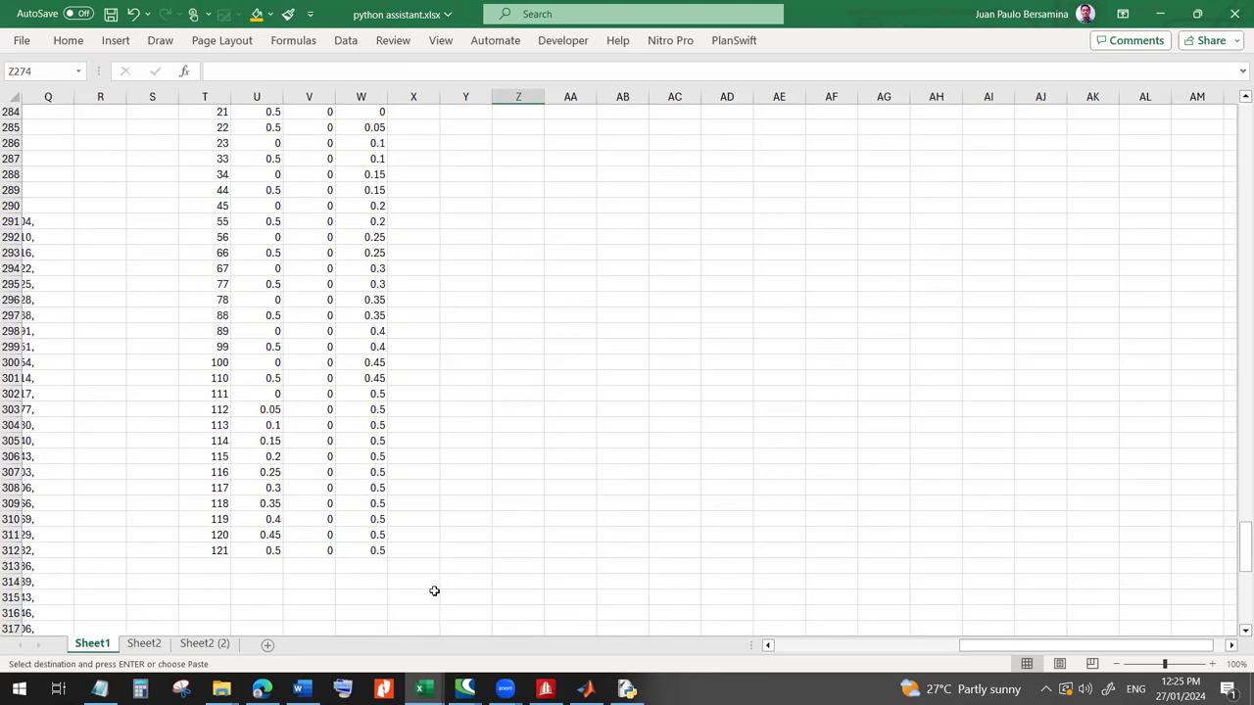
left_click(500, 550, "shift")
left_click(627, 358)
left_click_drag(374, 349, 490, 548)
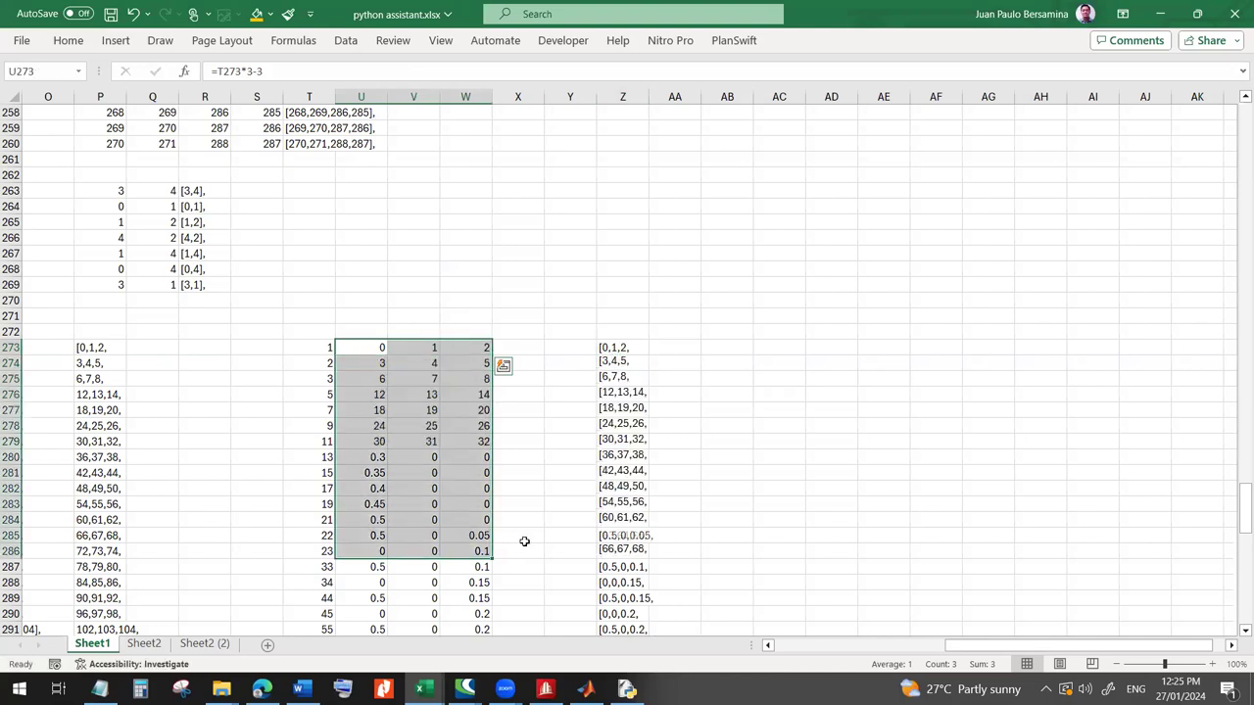
- Fill the degree-of-freedom formulas in columns U to W down to row 312 and check the string formula in Z312
scroll(509, 490, "down", 3)
left_click_drag(494, 419, 485, 497)
scroll(507, 552, "down", 7)
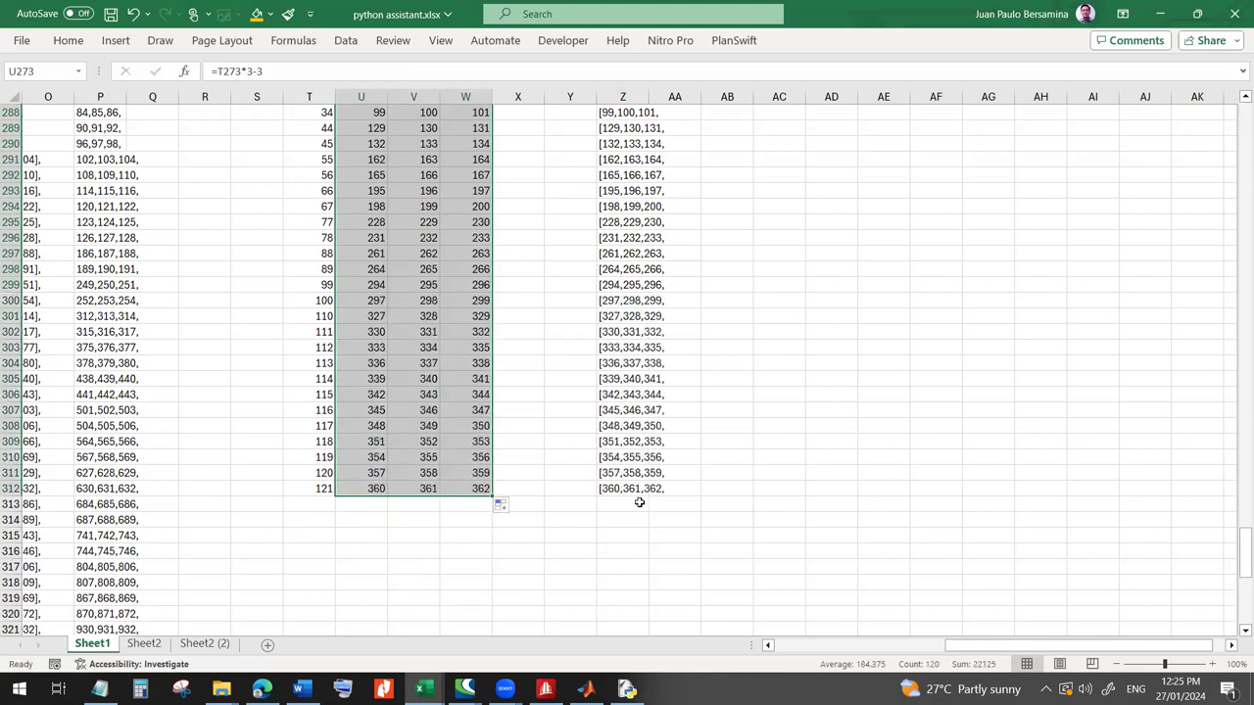
left_click(612, 488)
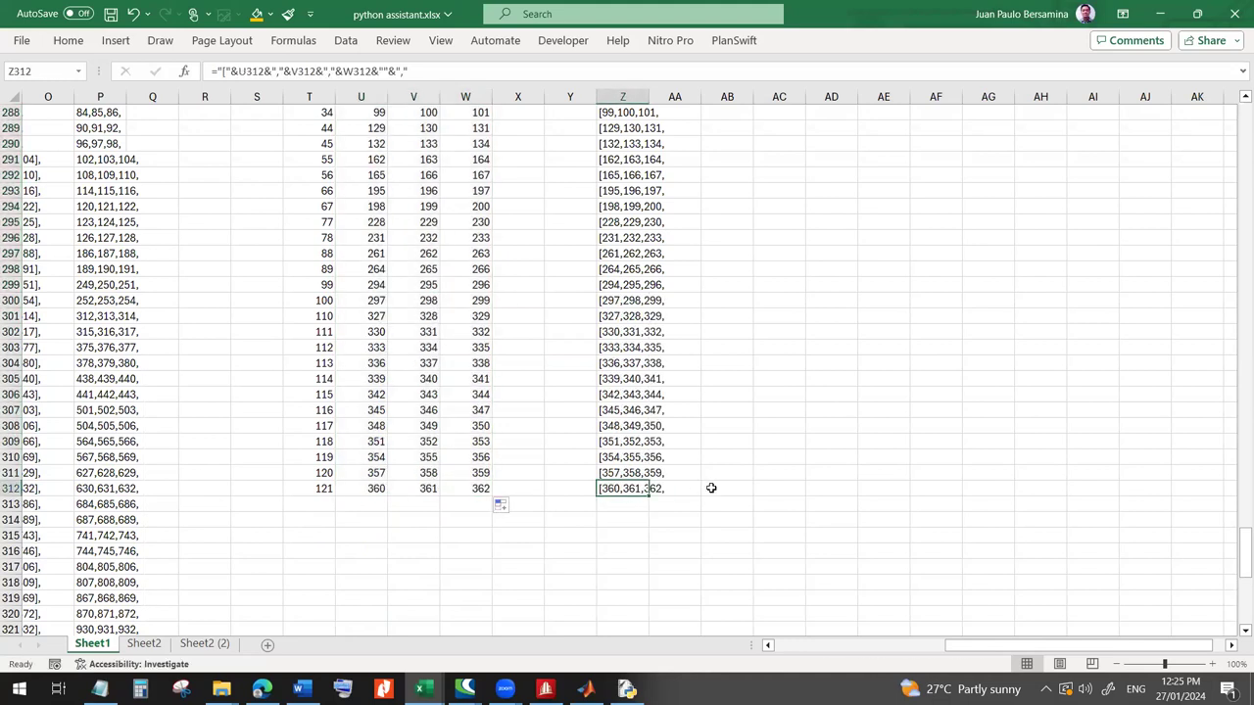
scroll(896, 607, "left", 1)
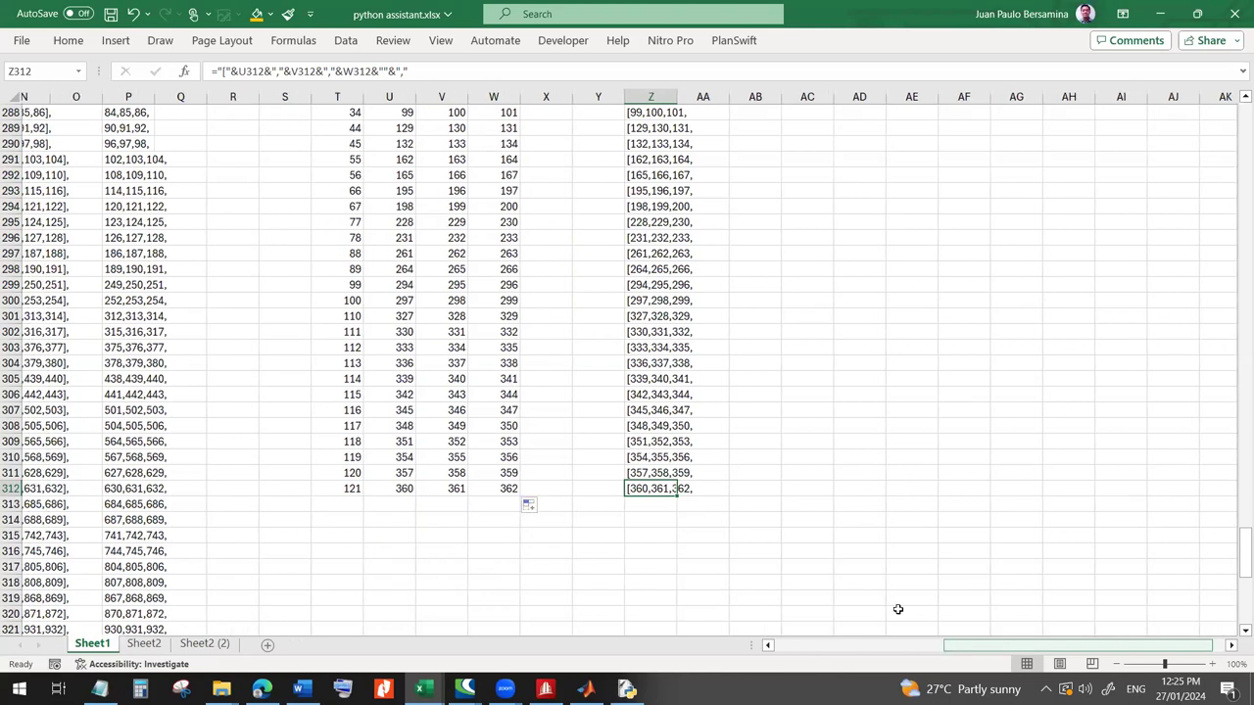
scroll(851, 520, "up", 8)
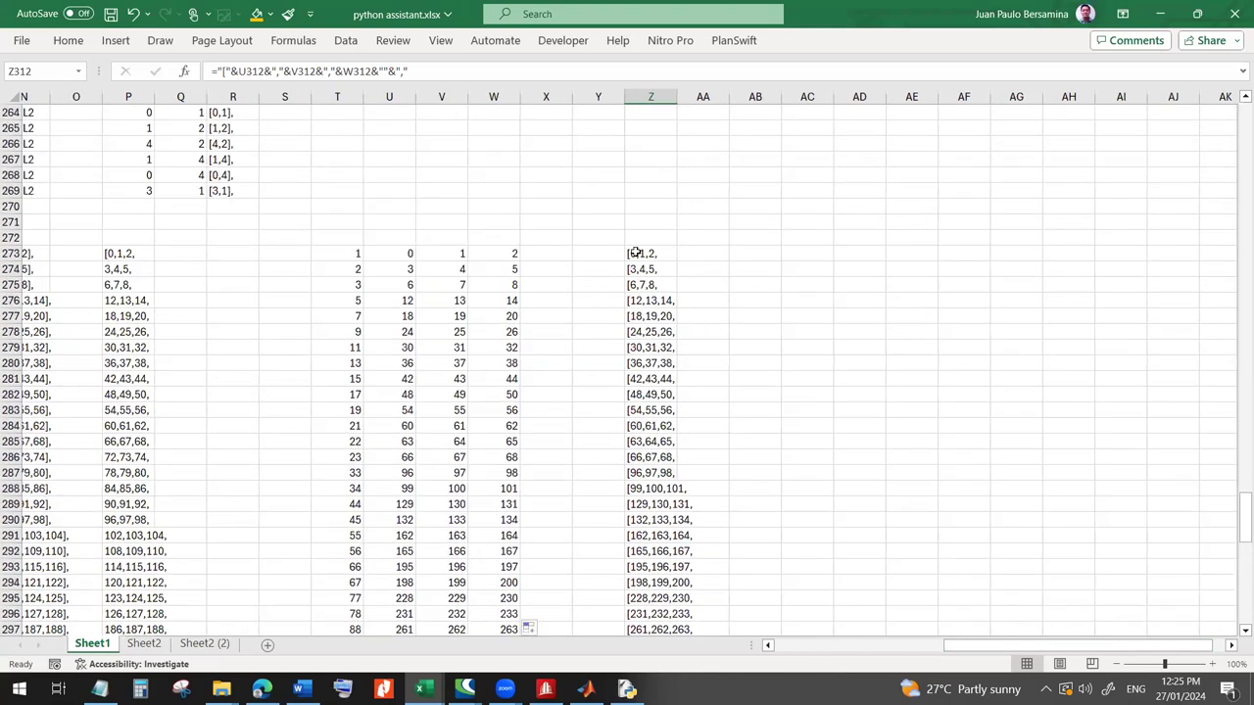
- Replace the string formula in Z274 with the one from P274, which has no opening bracket
left_click(633, 268)
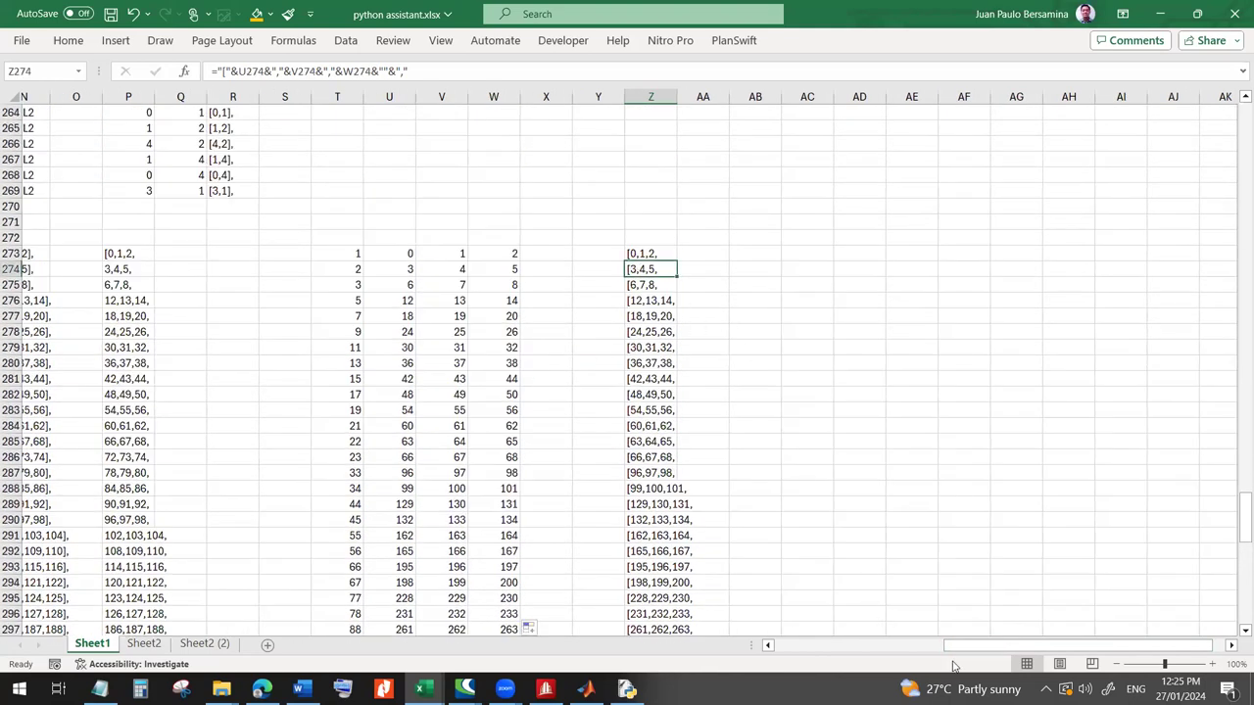
left_click_drag(972, 645, 948, 645)
left_click(248, 269)
key("ctrl+c")
left_click(762, 270)
key("ctrl+v")
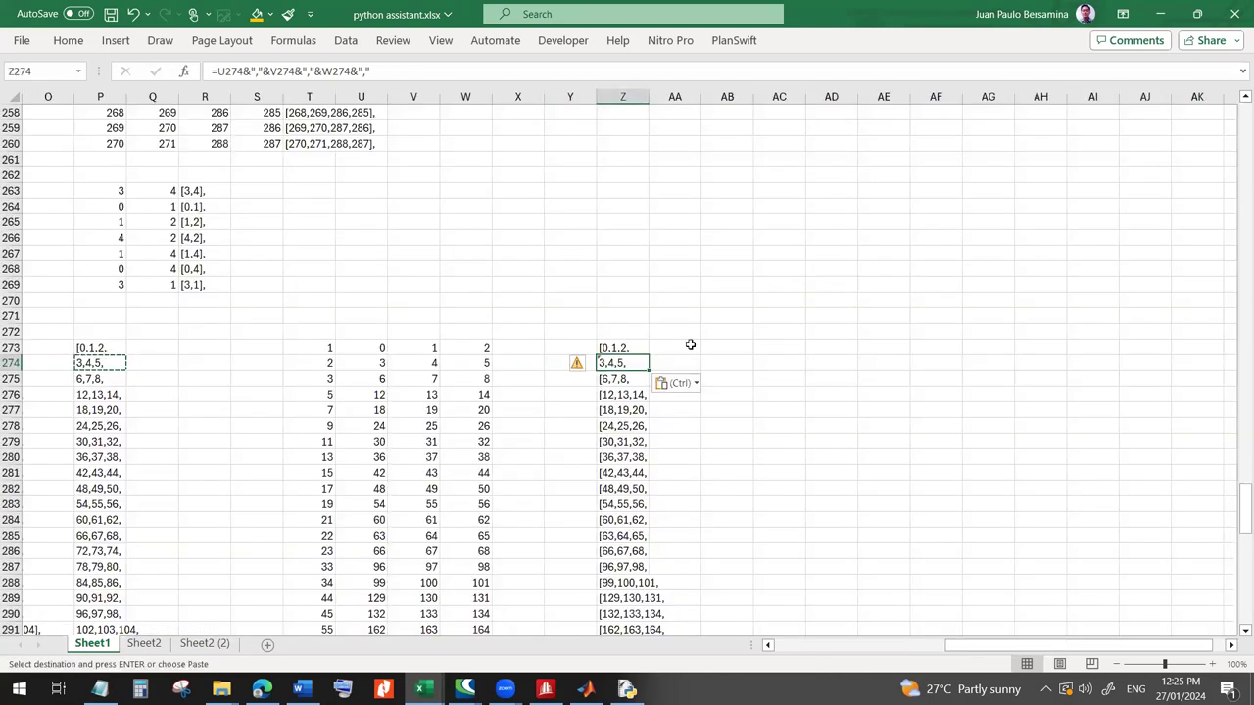
- Fill the bracket-free string formula from Z274 down to Z312
left_click_drag(649, 370, 642, 613)
scroll(639, 473, "down", 4)
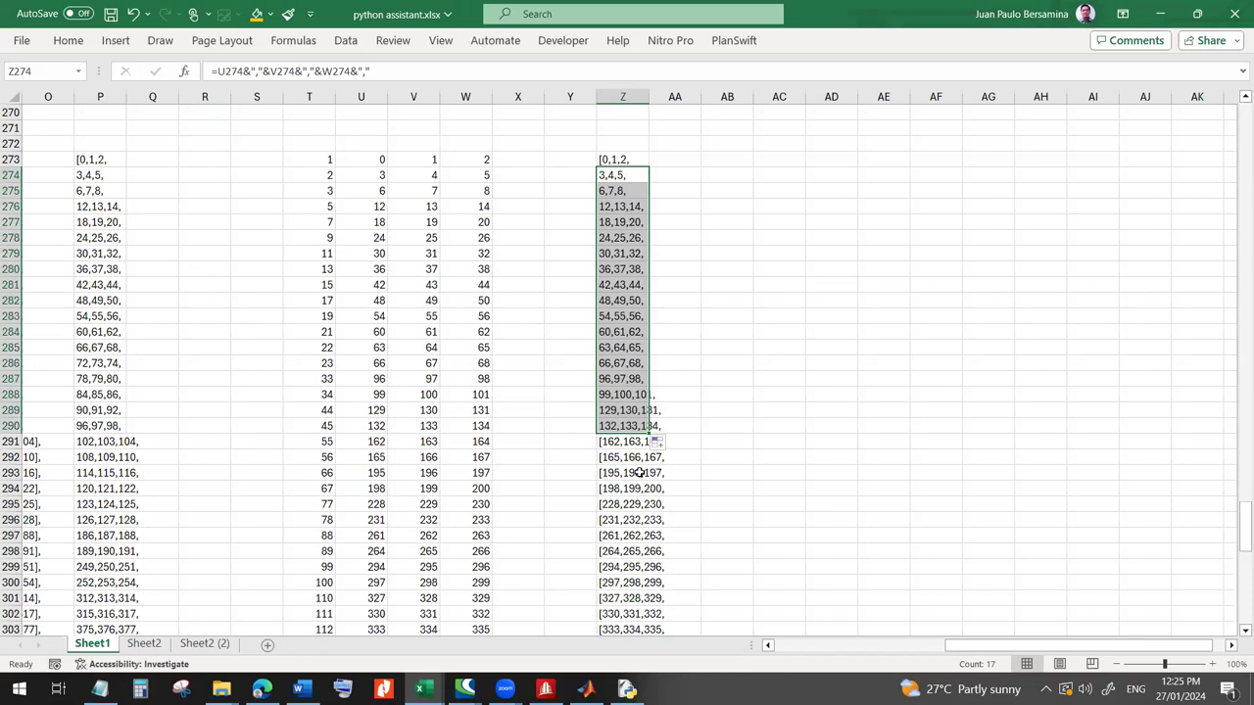
left_click_drag(647, 432, 633, 546)
left_click(619, 537)
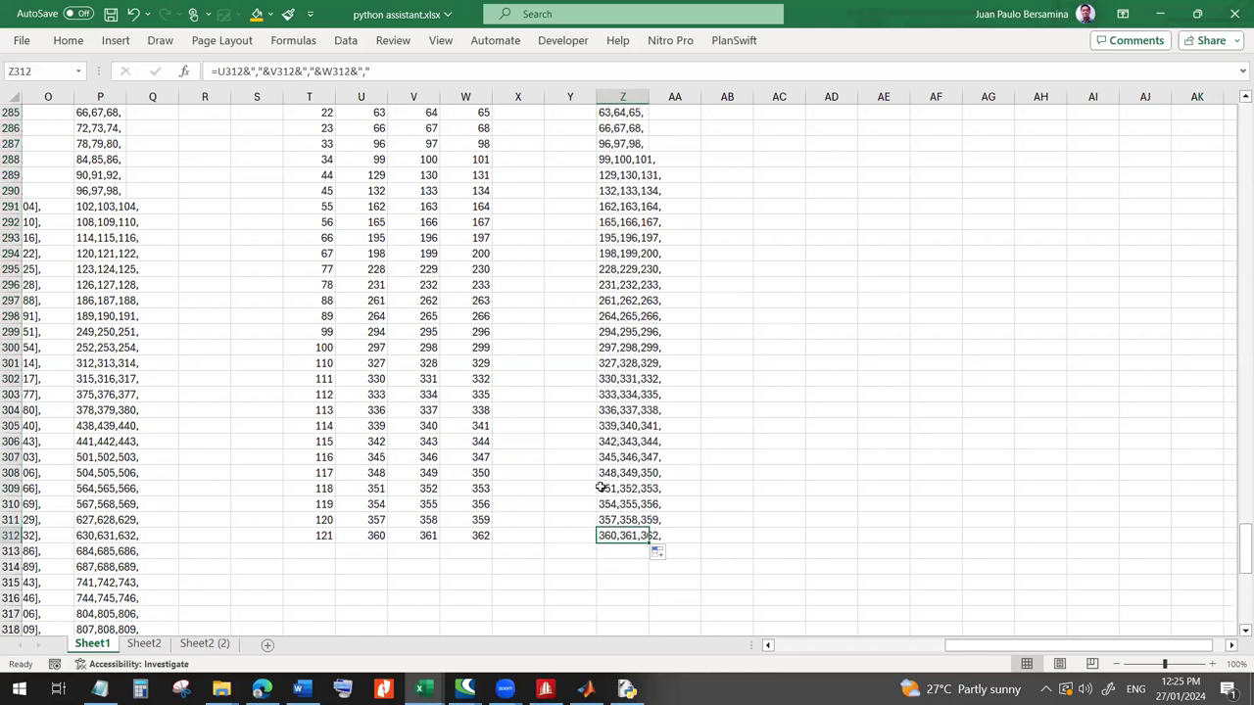
- Copy the restraint strings in Z273:Z312 and switch to the Thin Plate Bending Problem notebook in the browser
scroll(726, 481, "up", 11)
scroll(686, 465, "down", 4)
left_click_drag(638, 284, 637, 250)
key("ctrl+c")
left_click(262, 689)
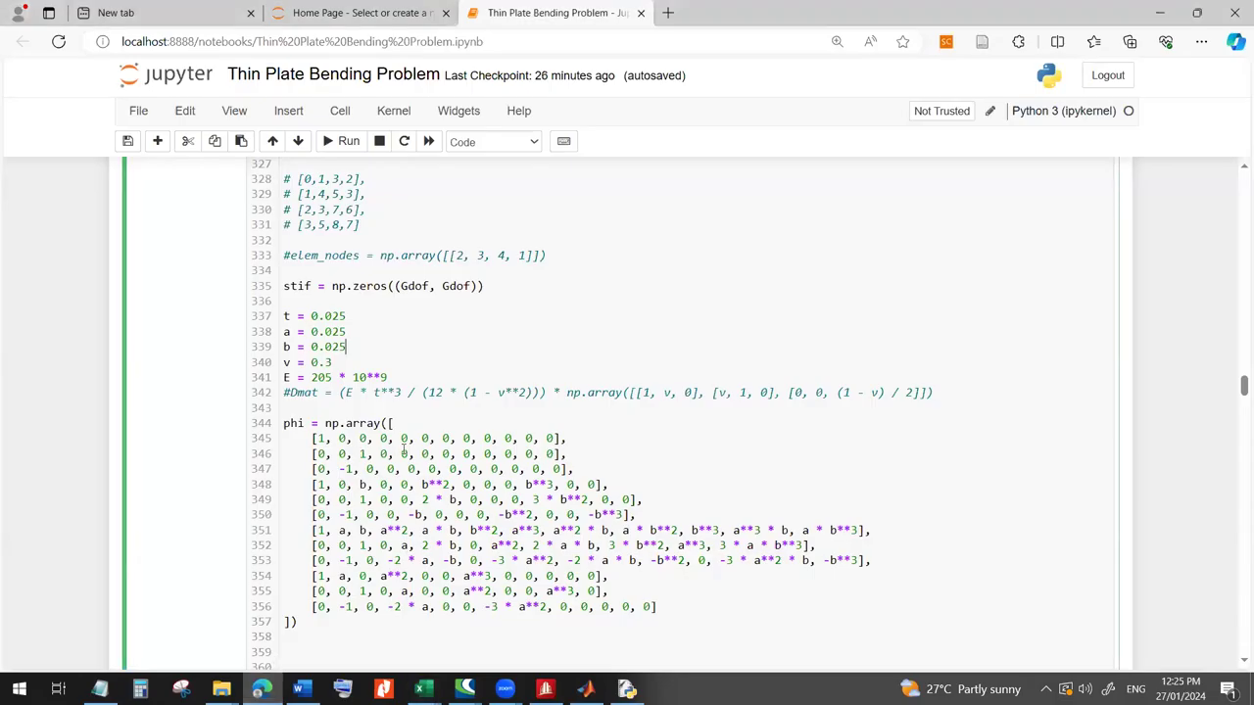
- Replace the whole restrained_dof array contents with the copied restraint strings and close the list with a bracket after 360,361,362
left_click_drag(1237, 382, 1237, 213)
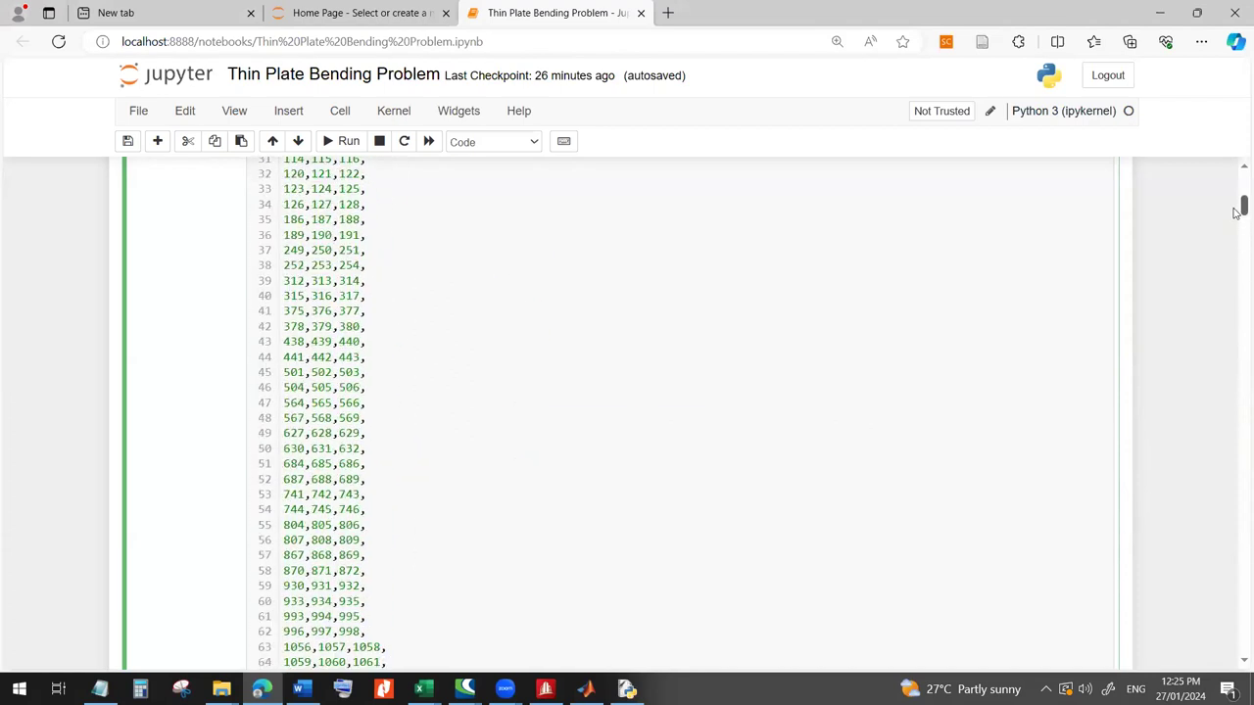
scroll(481, 596, "down", 8)
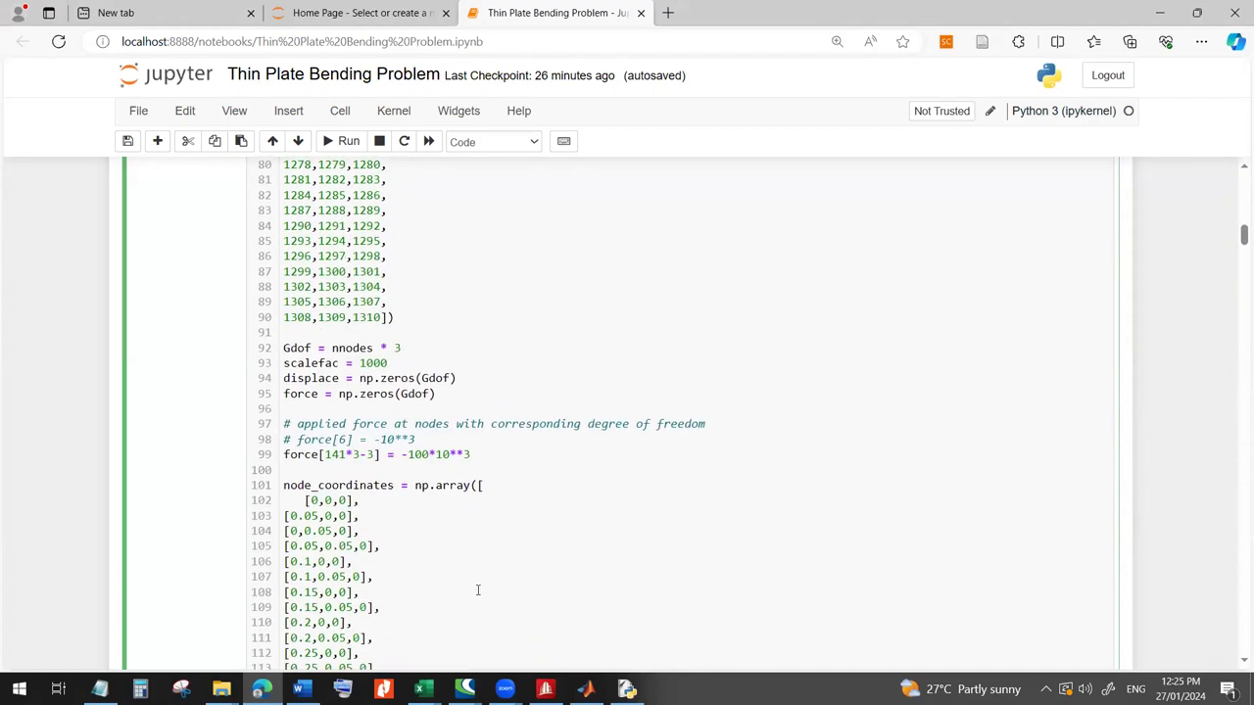
left_click_drag(1234, 245, 1237, 184)
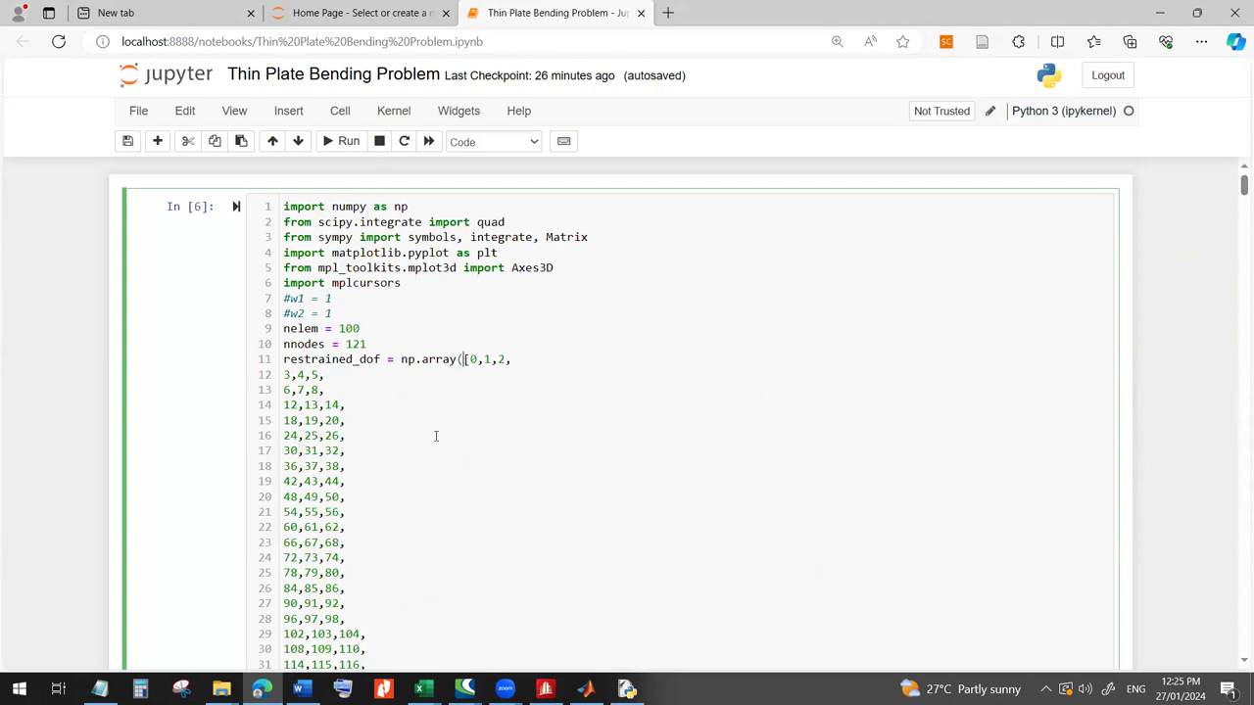
scroll(398, 520, "down", 10)
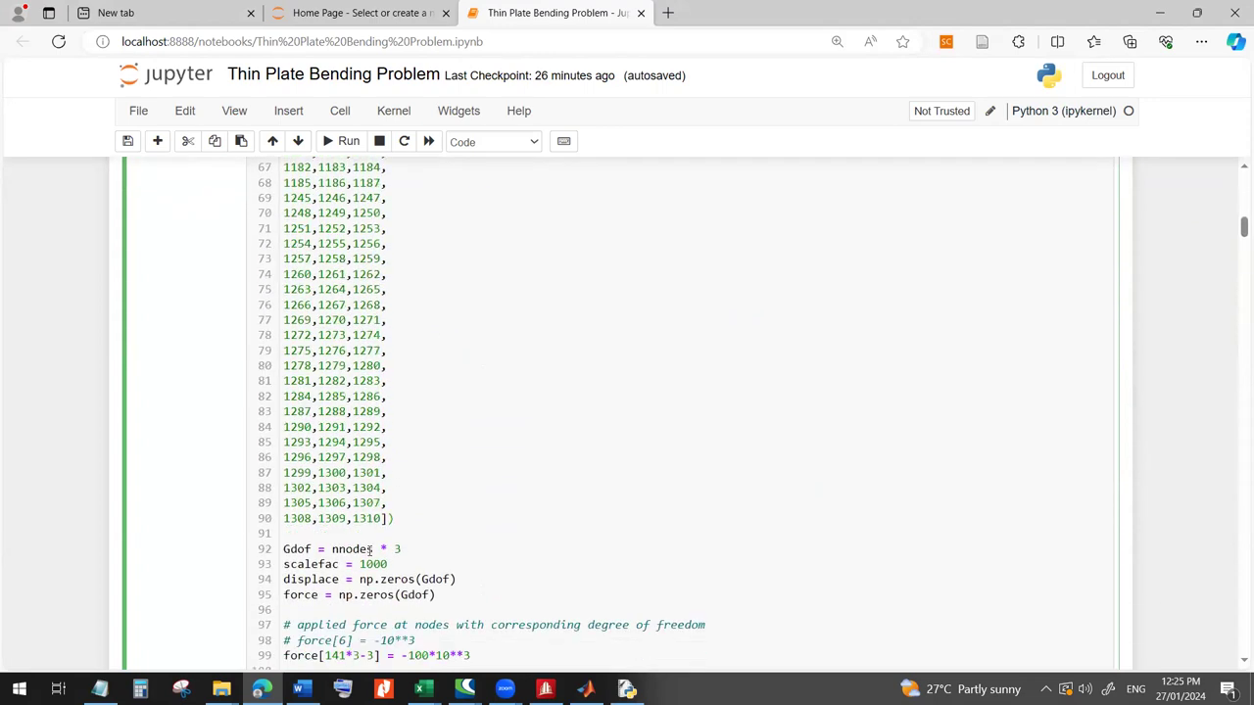
scroll(369, 548, "down", 3)
left_click(391, 257, "shift")
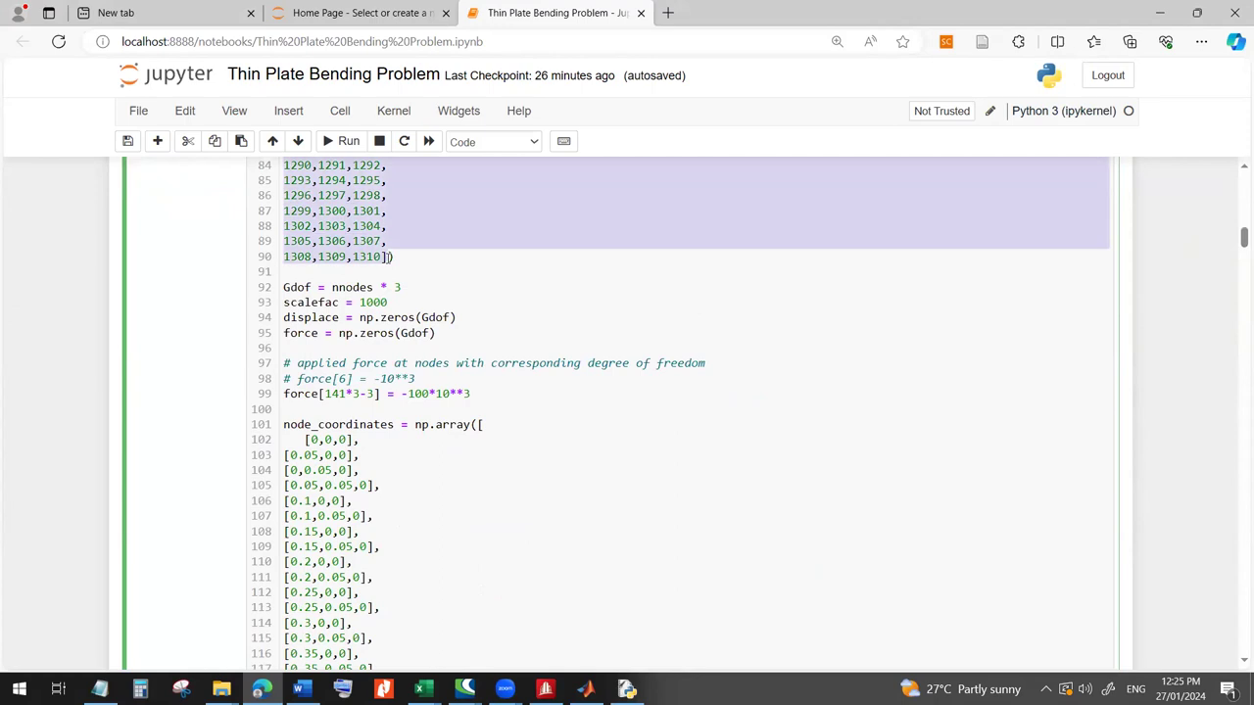
key("BackSpace")
left_click(371, 196)
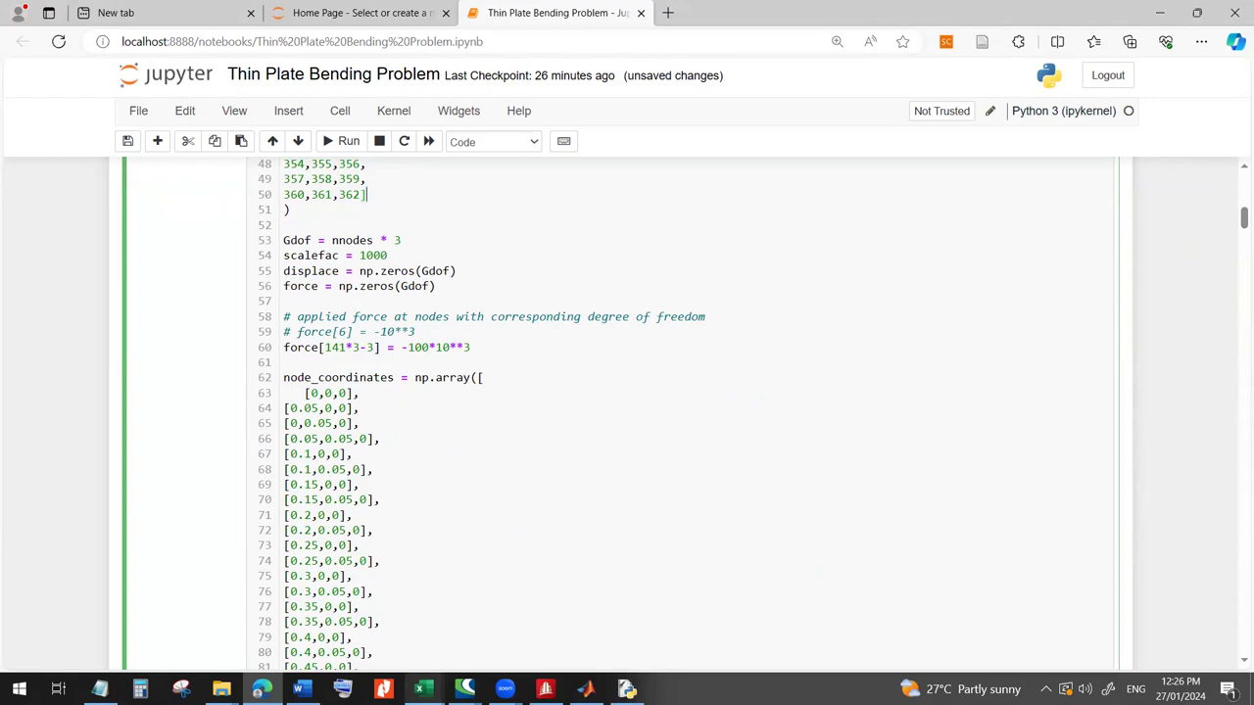
- Switch to STAAD.Pro and inspect the nodal load in load case 1, including its value and assigned node
key("alt+Tab")
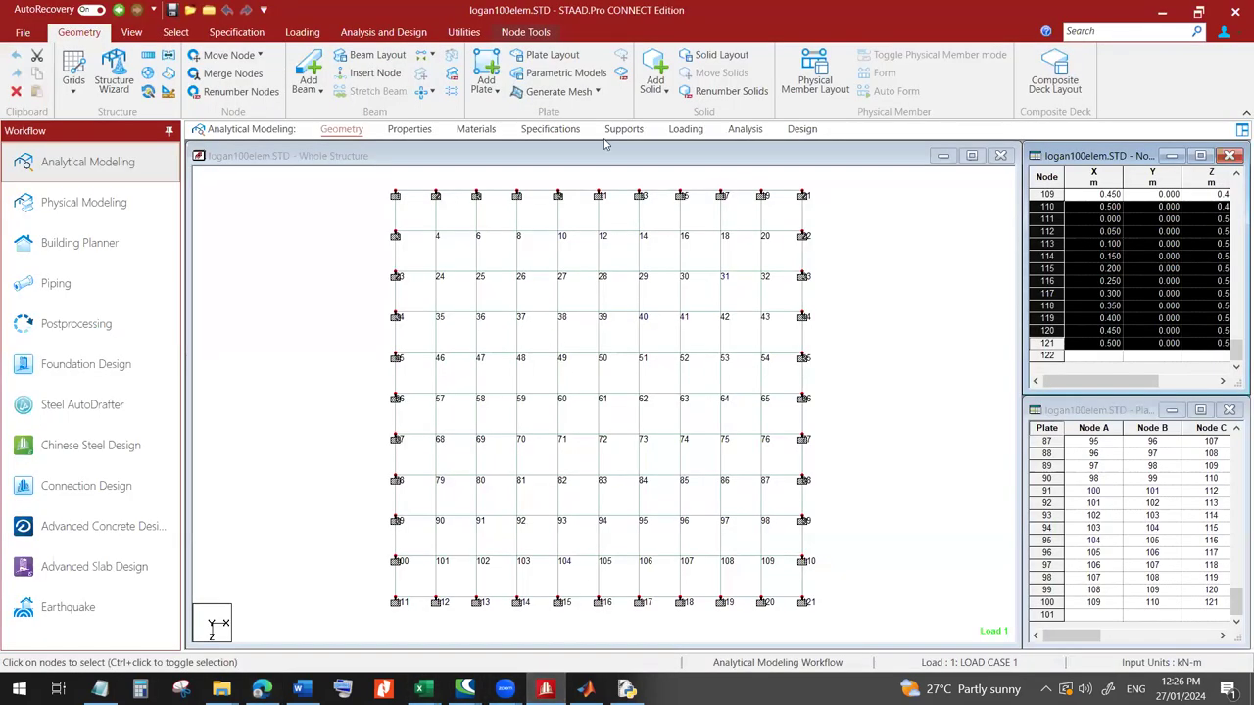
left_click(686, 128)
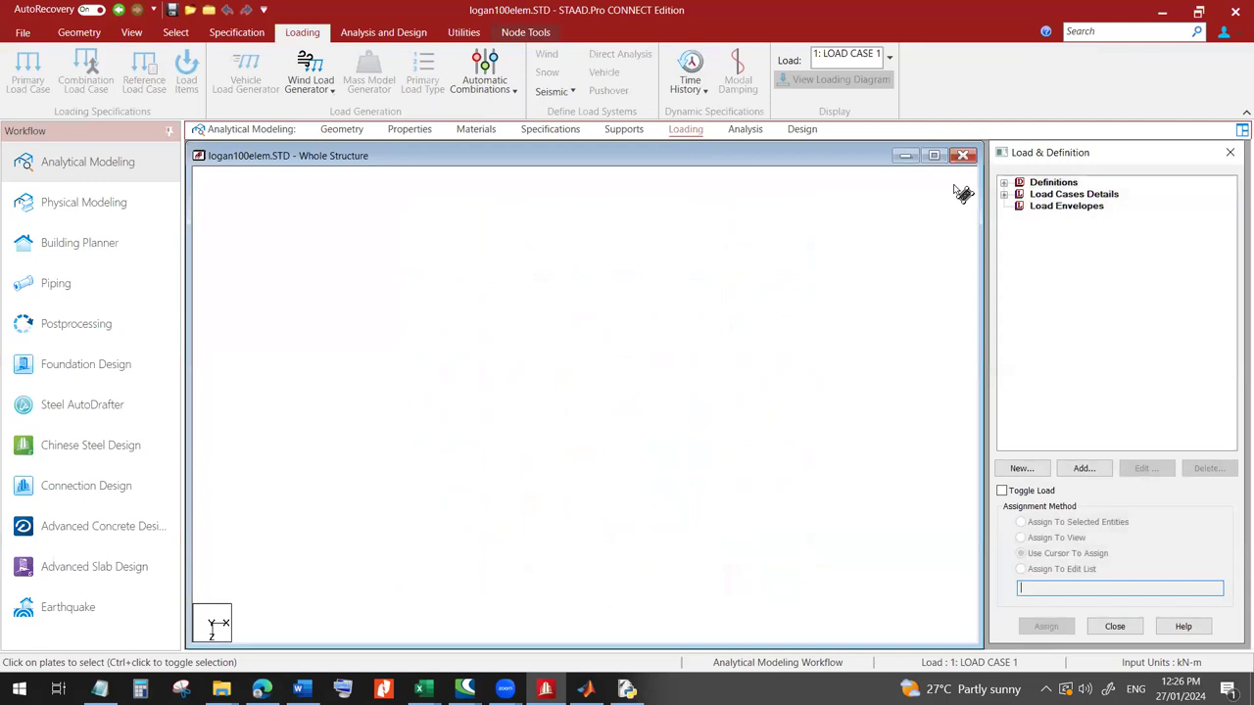
left_click(1004, 194)
left_click(1020, 205)
left_click(1050, 217)
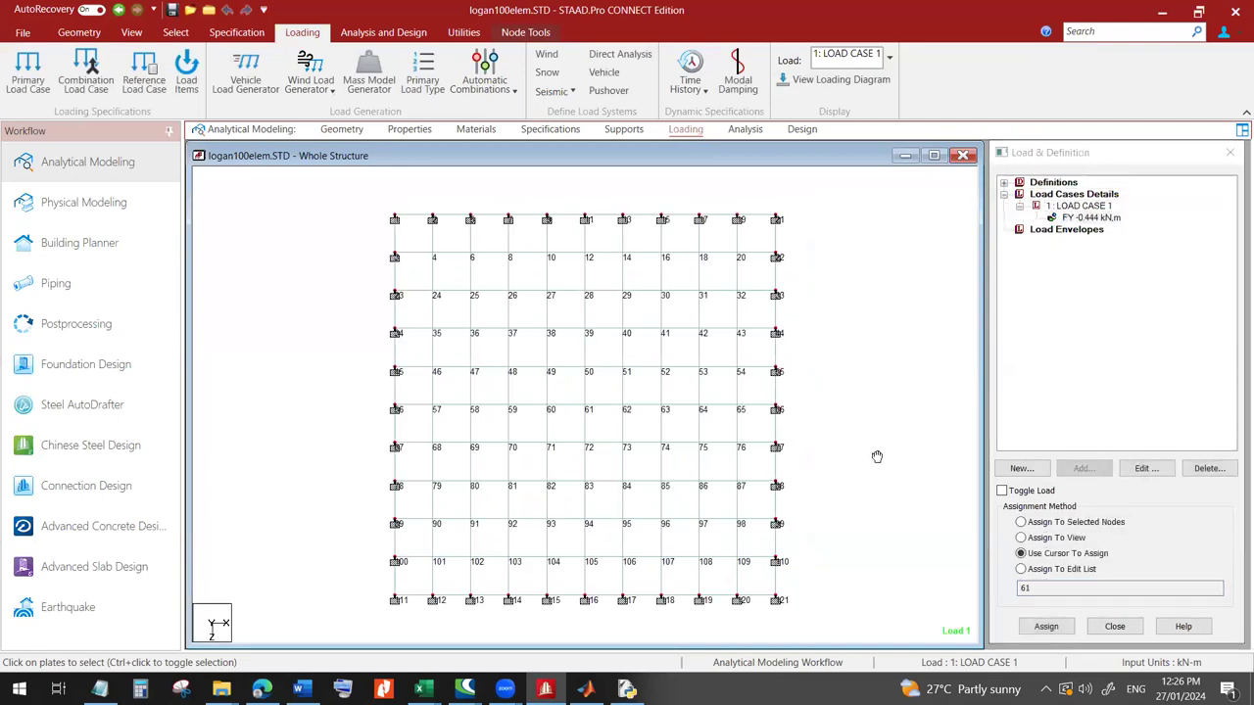
scroll(827, 449, "down", 2)
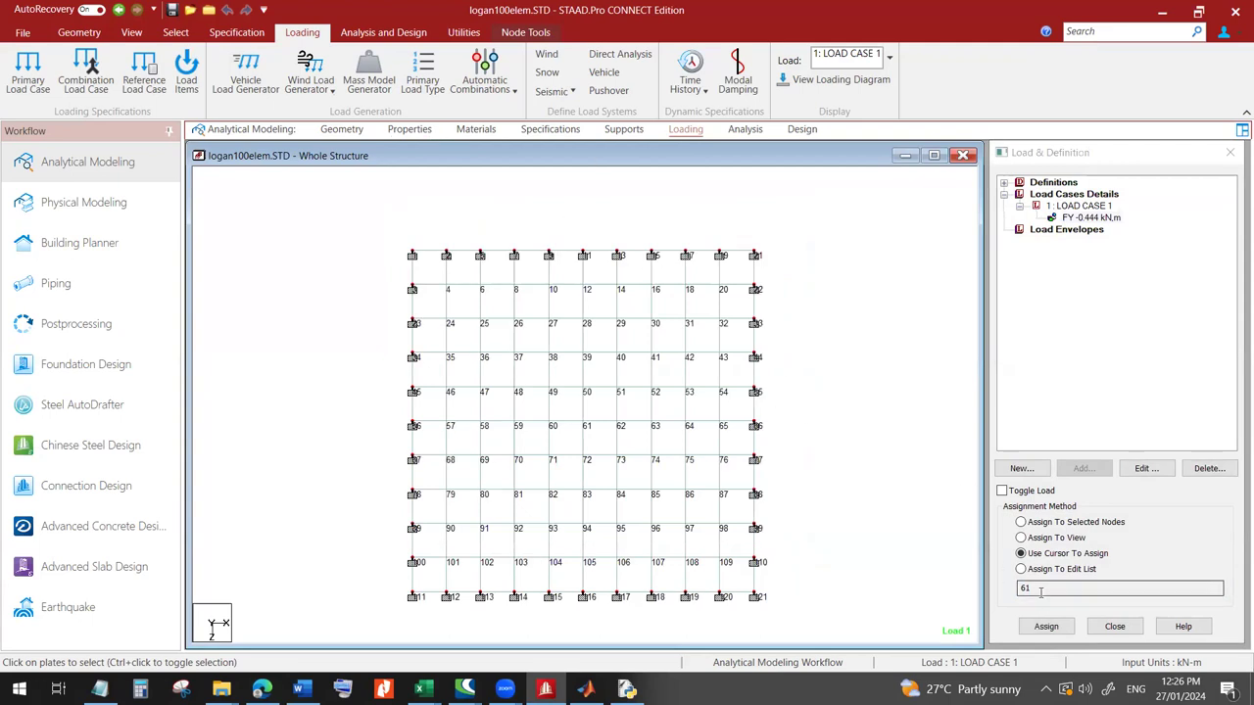
- Switch back to the notebook and change the applied force line to force[61*3-3] = -0.444*10**3
mouse_move(424, 689)
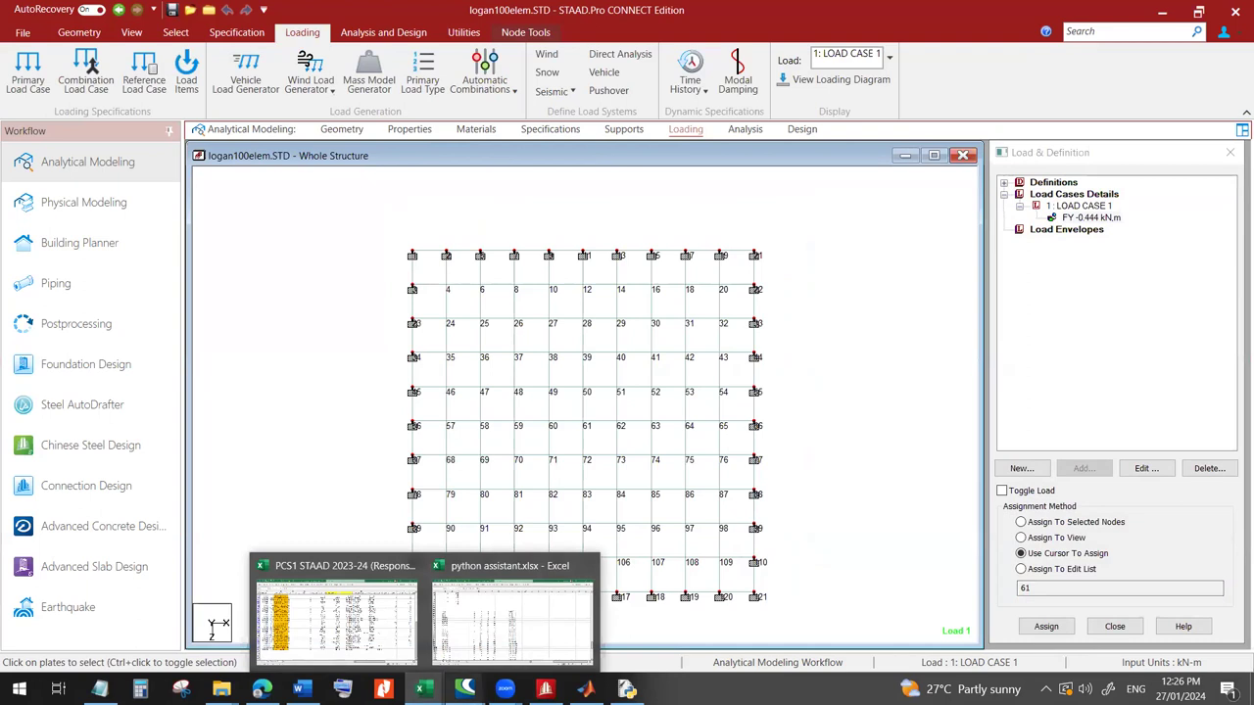
left_click(262, 689)
left_click_drag(409, 347, 428, 346)
type("0.444*10**3")
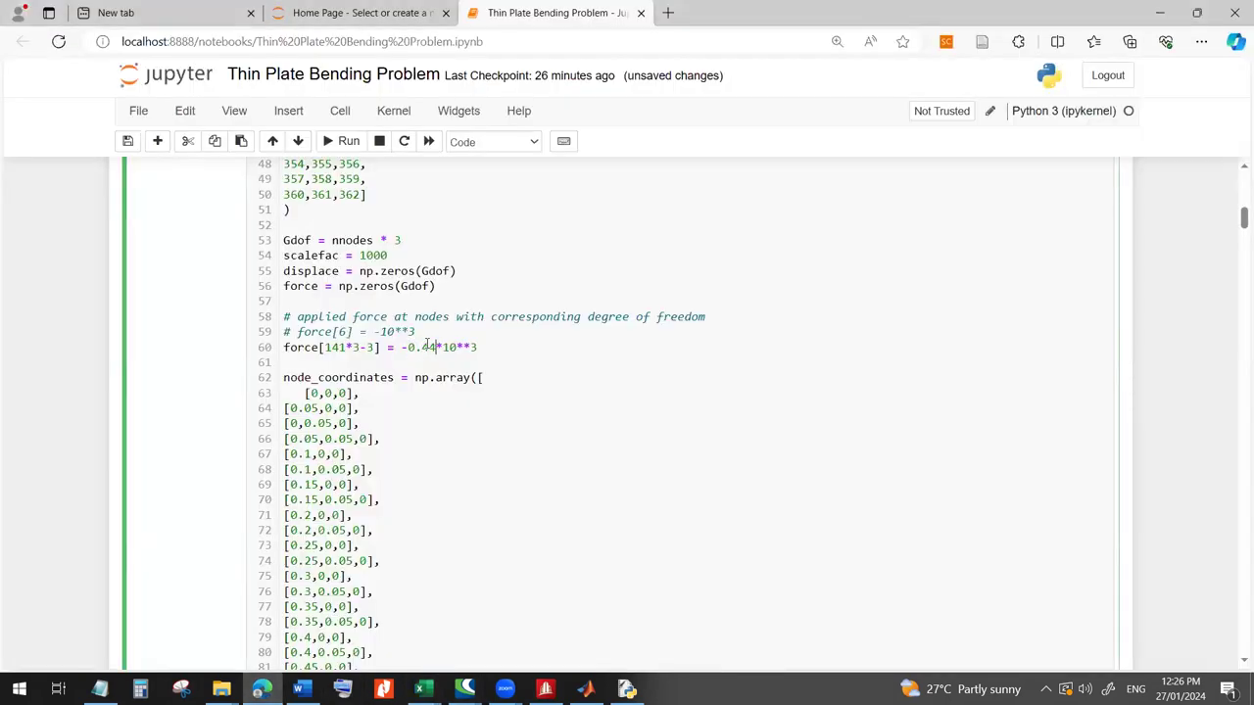
left_click_drag(345, 347, 327, 348)
type("61")
- Check the model geometry in STAAD.Pro, then set t to 0.005 and both a and b to 0.05 in the notebook
scroll(499, 375, "down", 20)
scroll(534, 478, "down", 16)
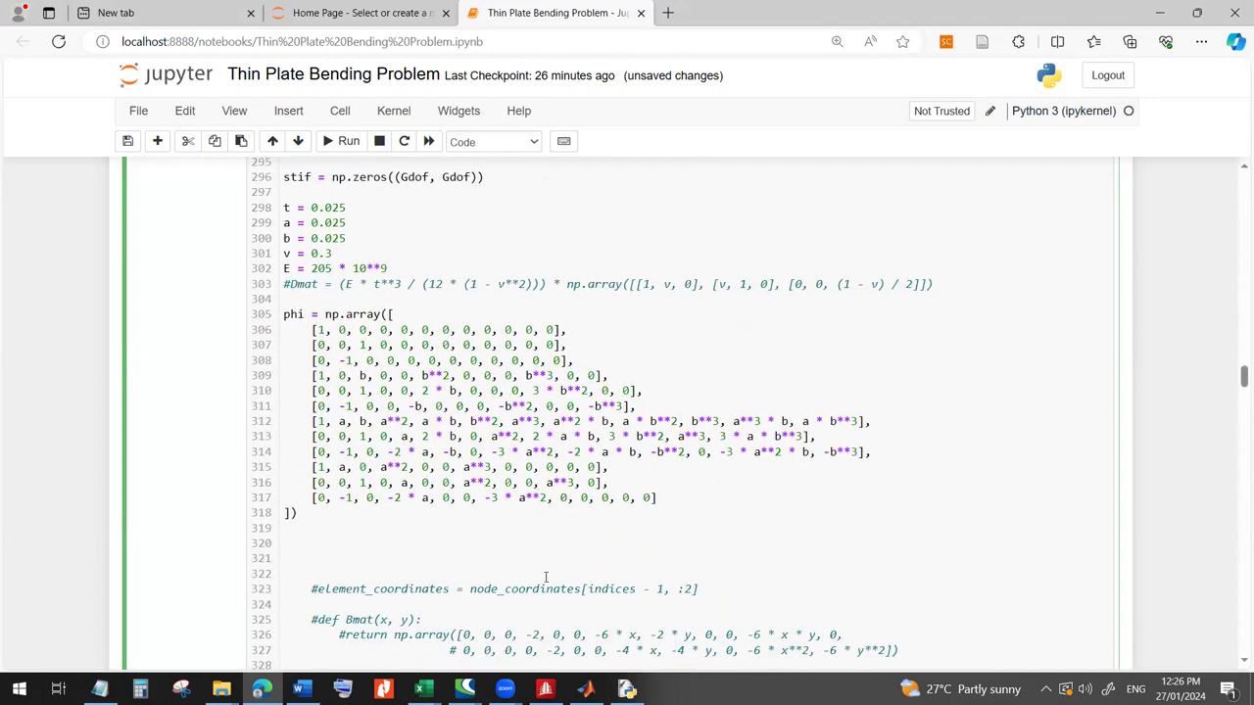
left_click(545, 689)
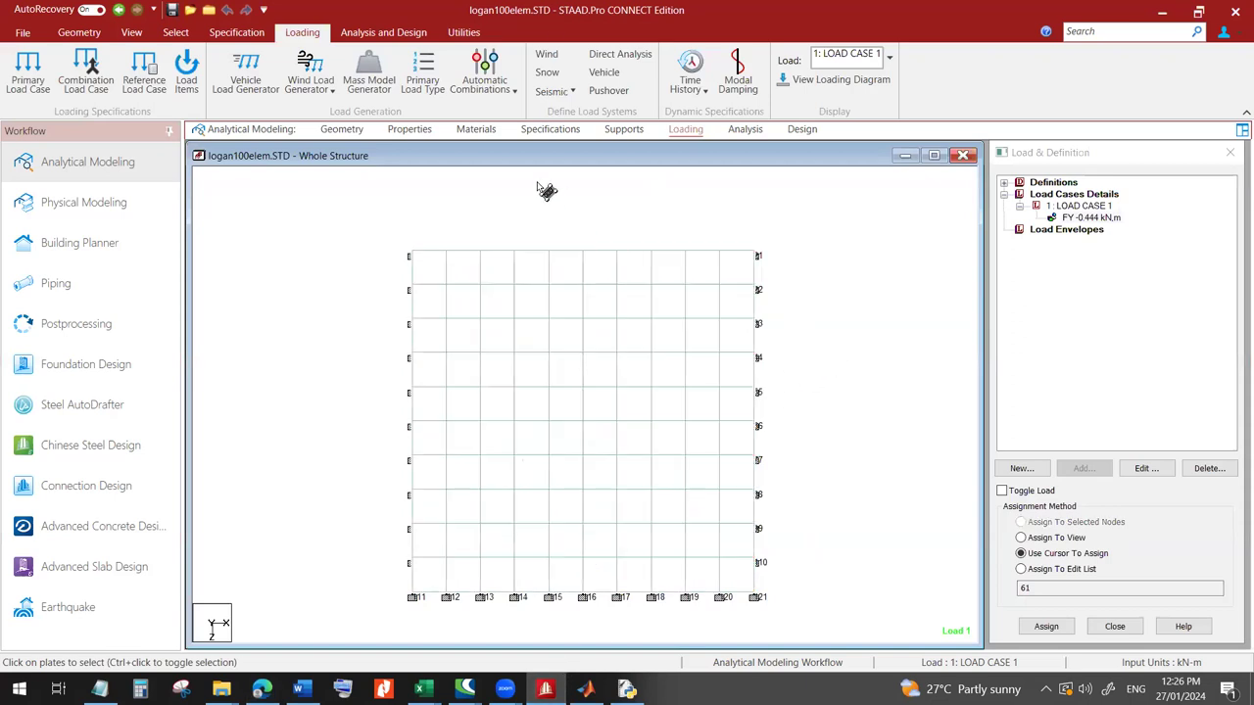
left_click(345, 132)
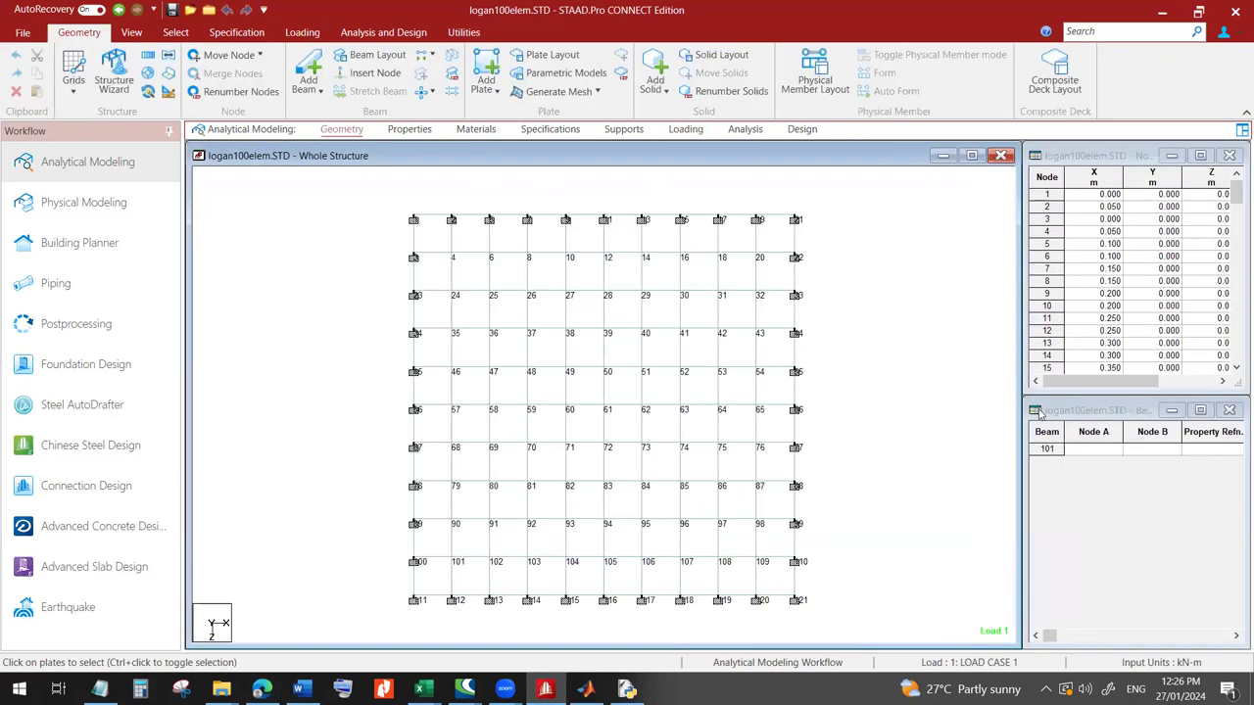
key("alt+Tab")
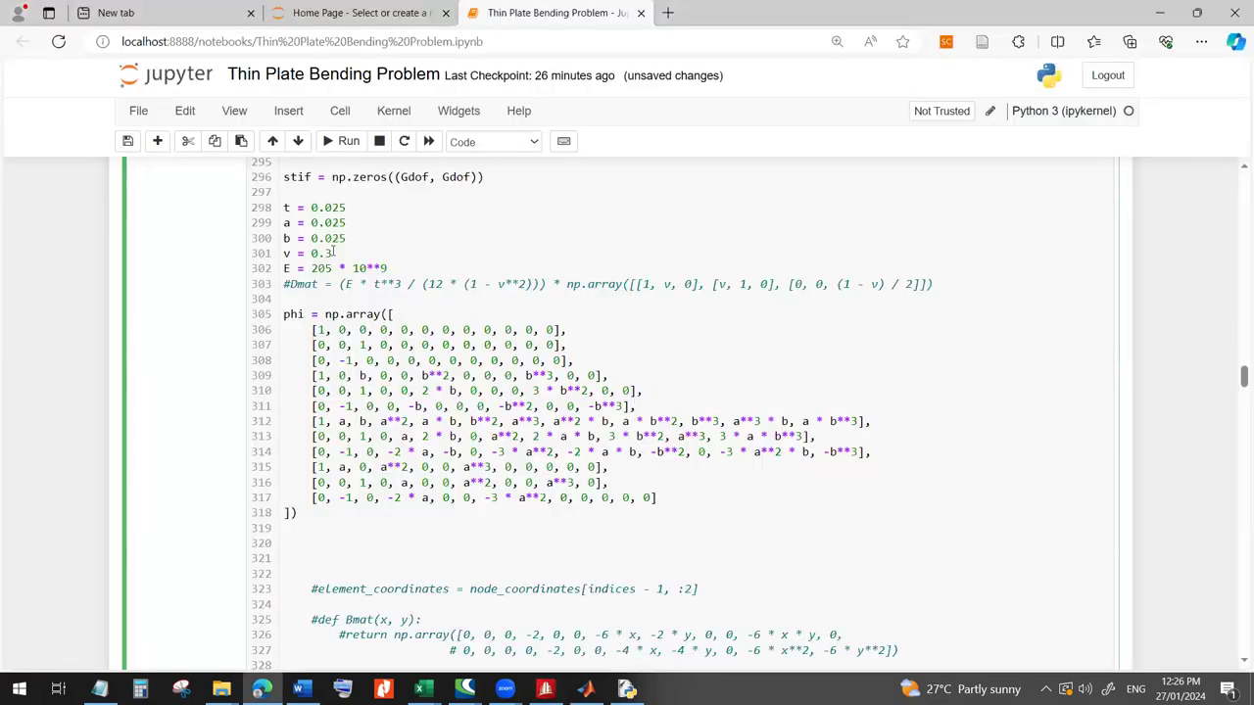
left_click_drag(333, 211, 345, 207)
type("5")
left_click_drag(350, 225, 360, 240)
type("55")
- Switch to STAAD.Pro, open the plate section property to check its thickness and material, and return to the notebook
key("alt+Tab")
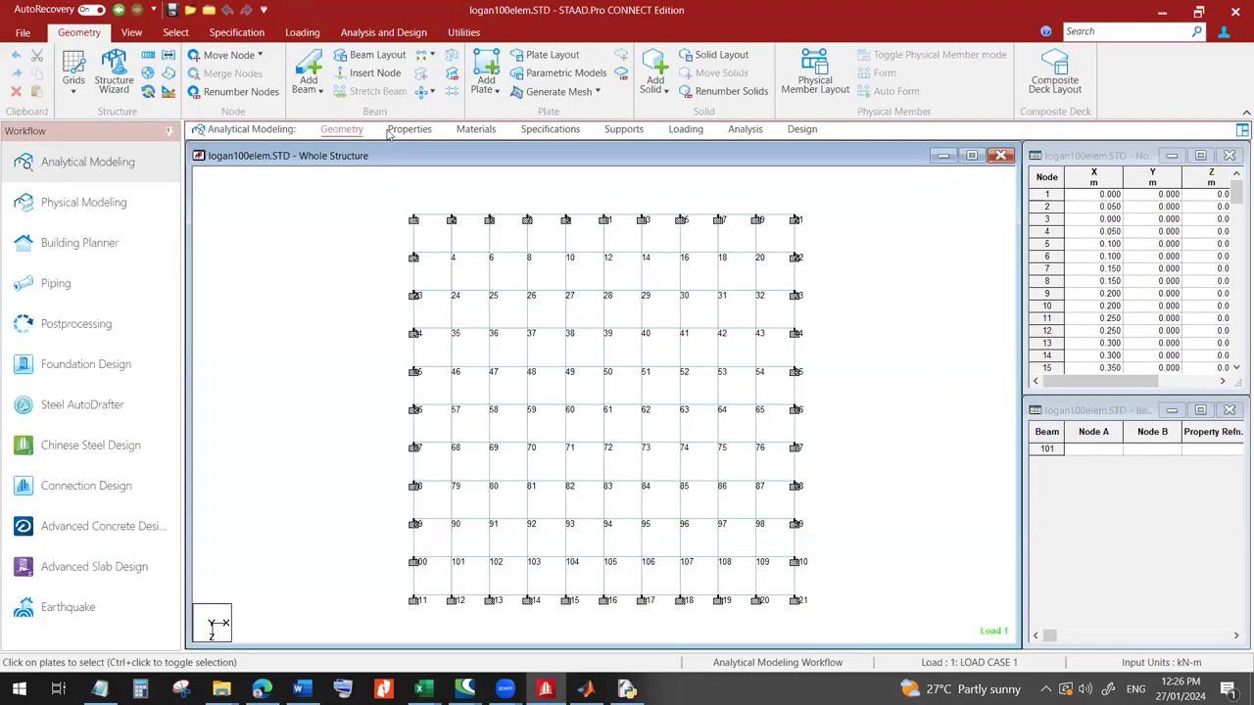
left_click(427, 134)
double_click(1009, 367)
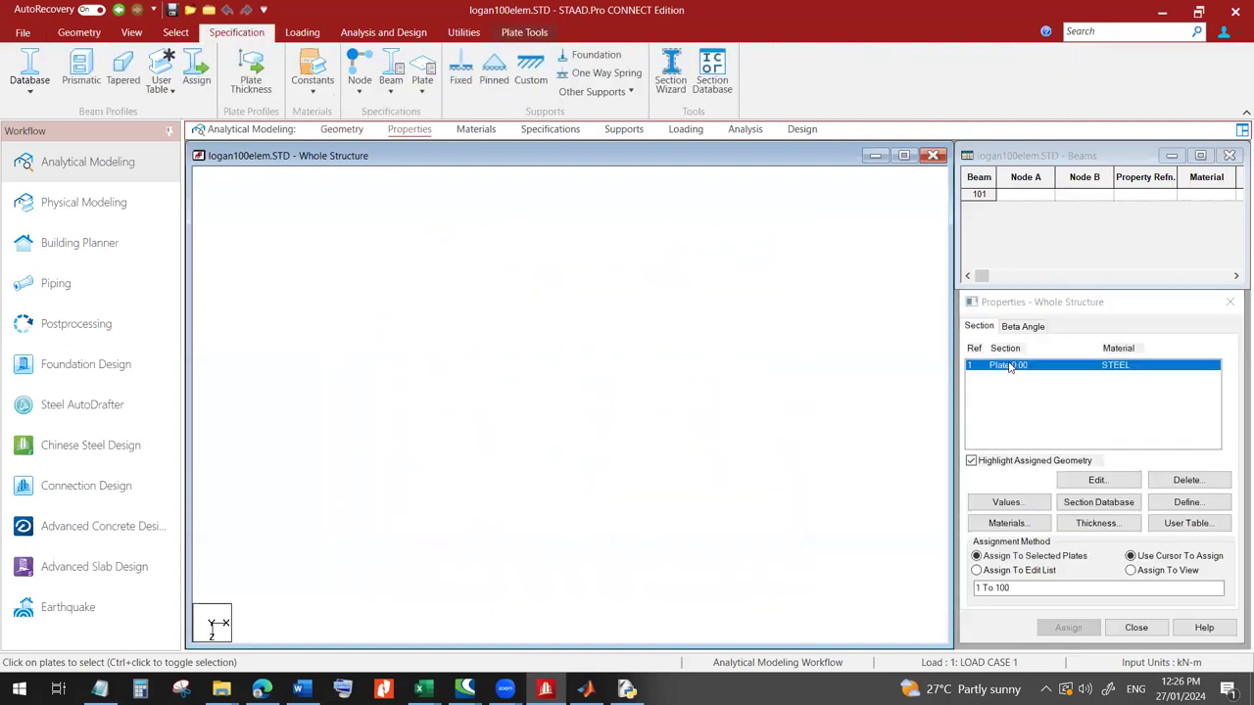
key("alt+Tab")
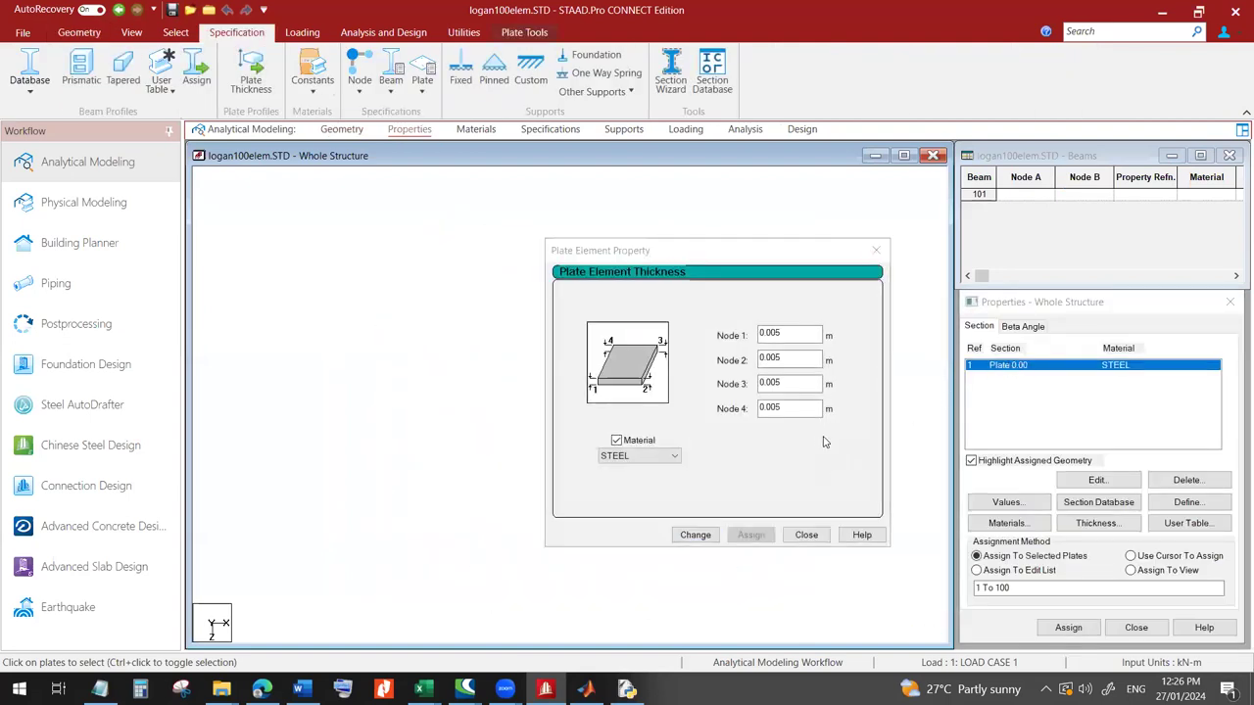
left_click(782, 444)
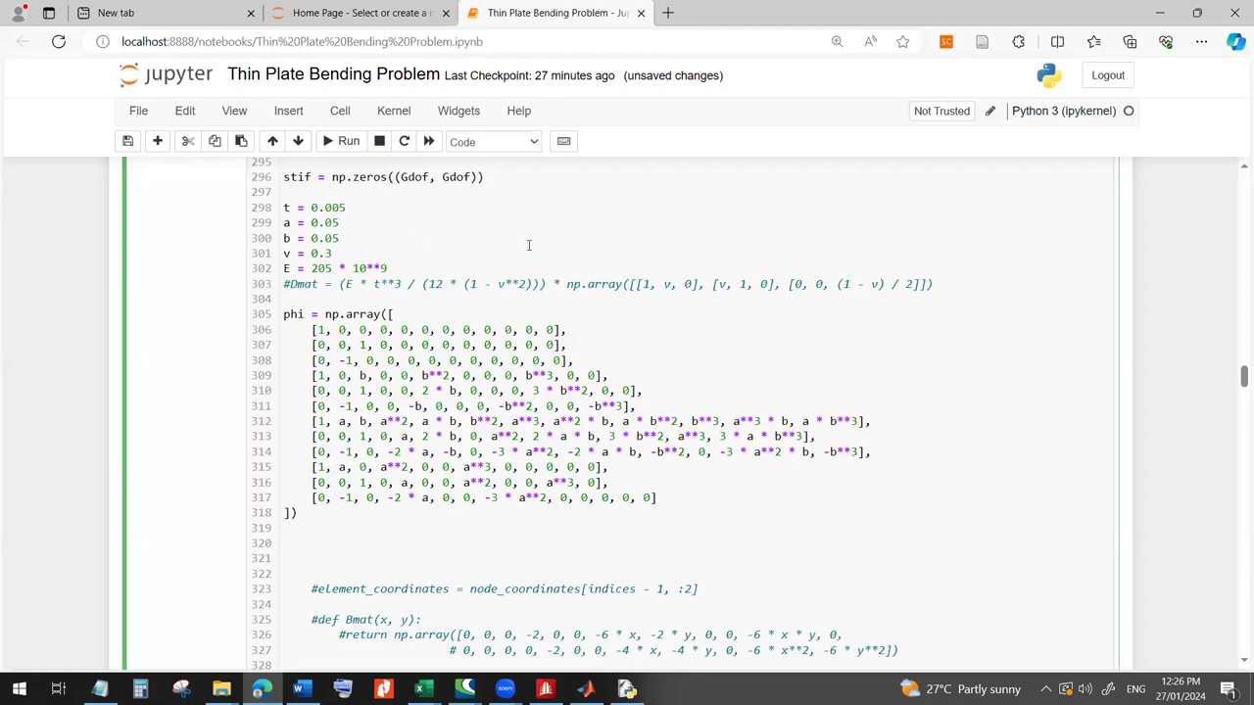
- Run the plate bending code cell and examine the 3D displacement plot
mouse_move(1238, 382)
left_mouse_down()
mouse_move(1236, 435)
mouse_move(1237, 419)
left_mouse_up()
left_click(341, 142)
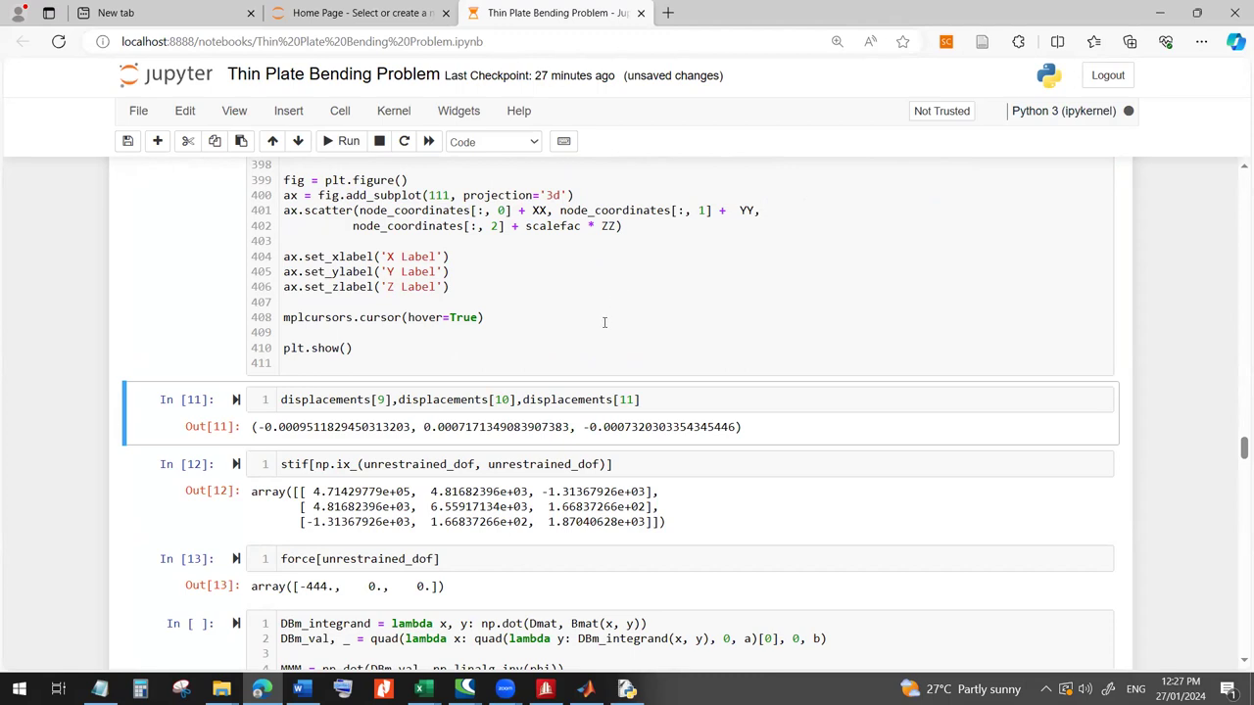
scroll(604, 322, "up", 3)
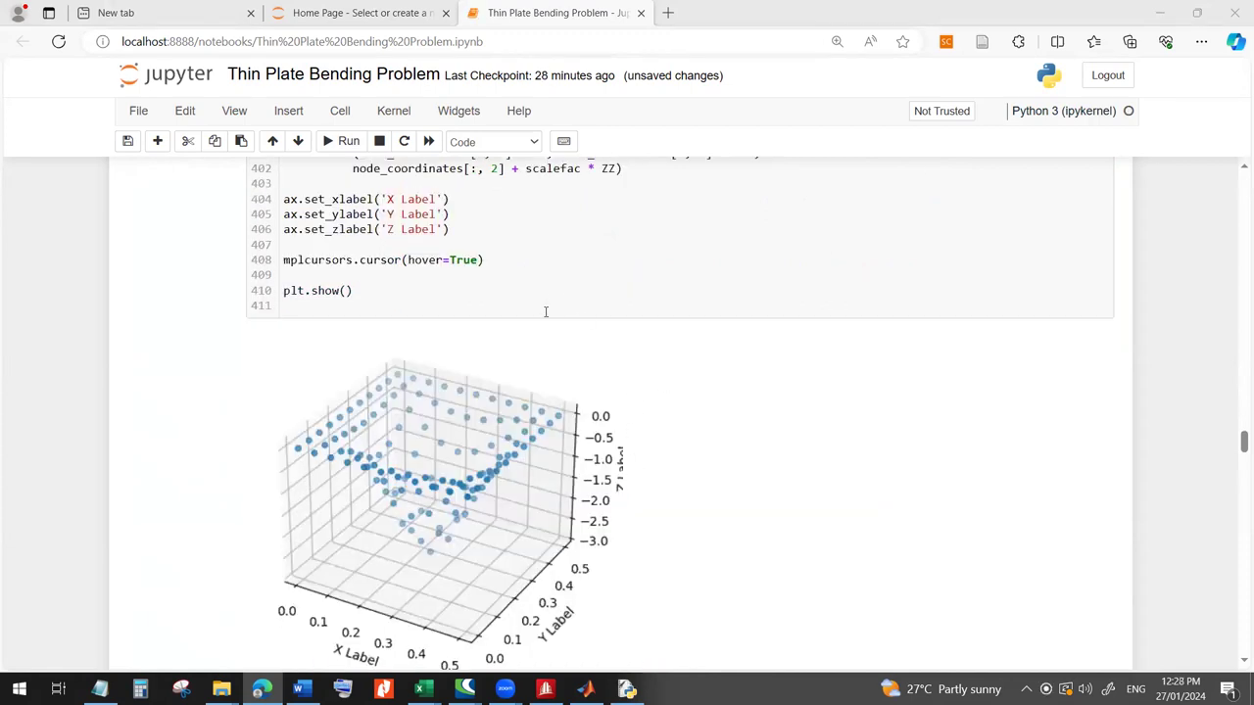
scroll(594, 442, "down", 2)
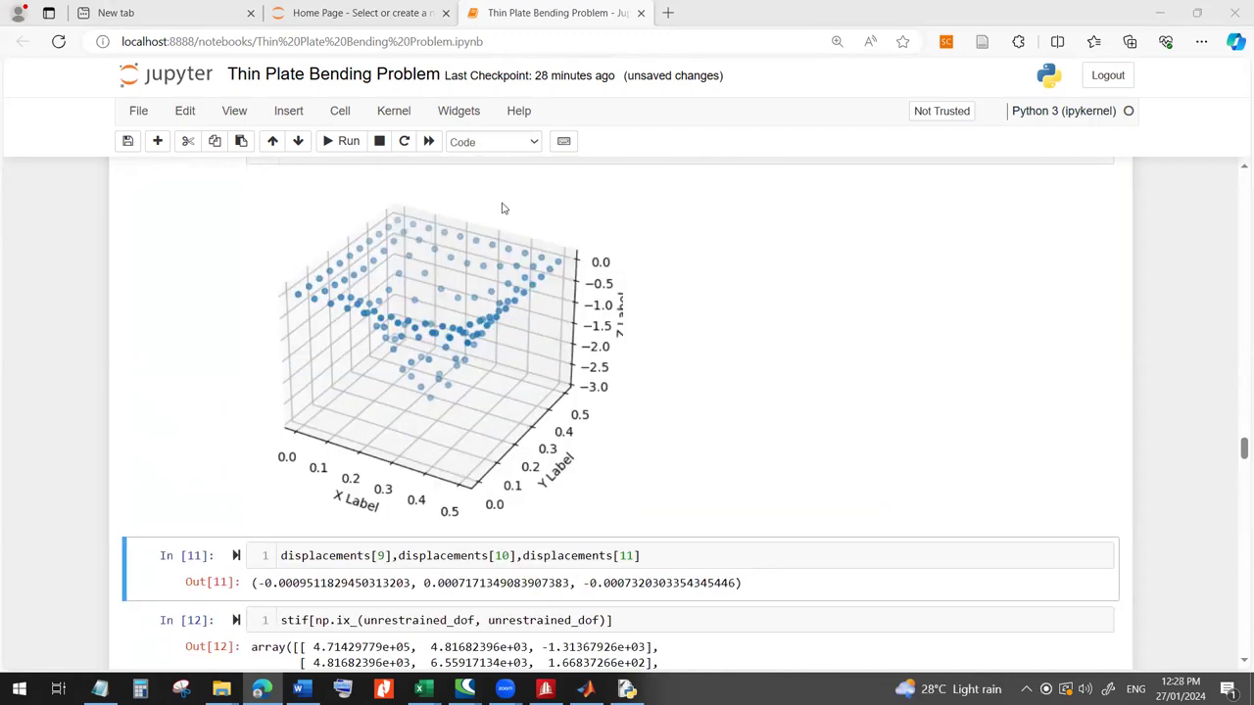
scroll(598, 397, "up", 2)
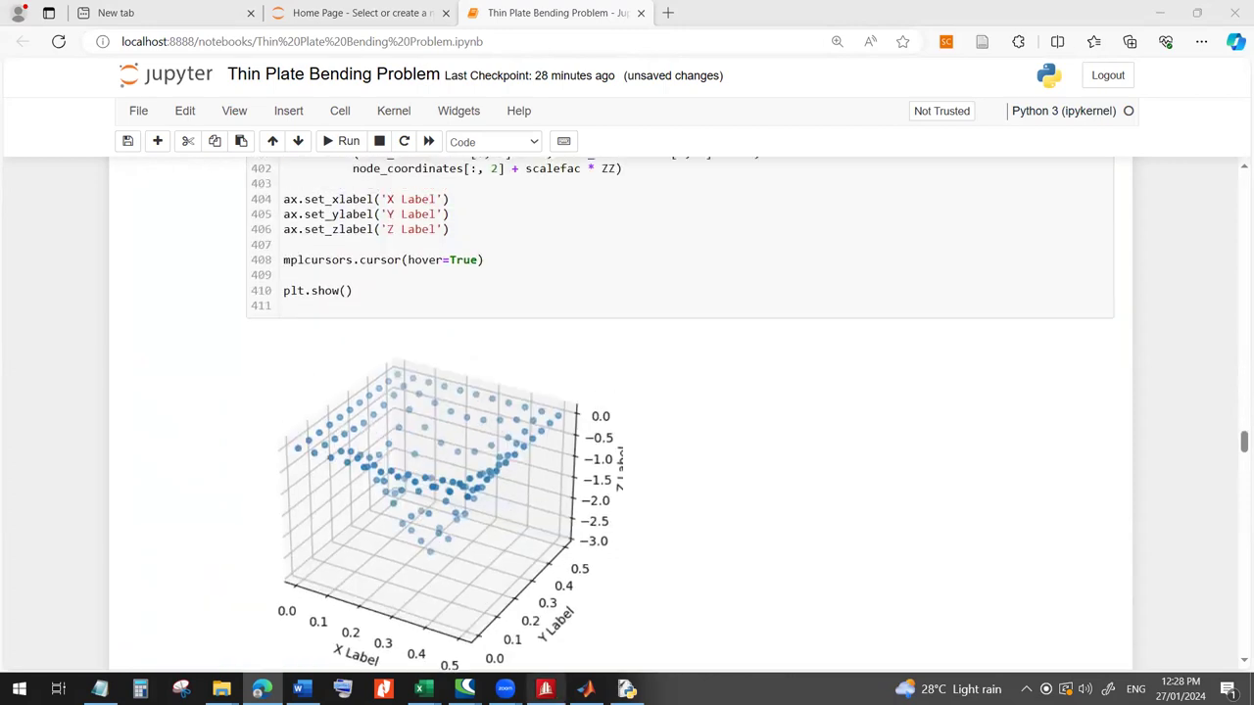
- Switch to STAAD.Pro, close the plate thickness dialog and open the postprocessing node displacements for load case 1
left_click(545, 689)
left_click(807, 536)
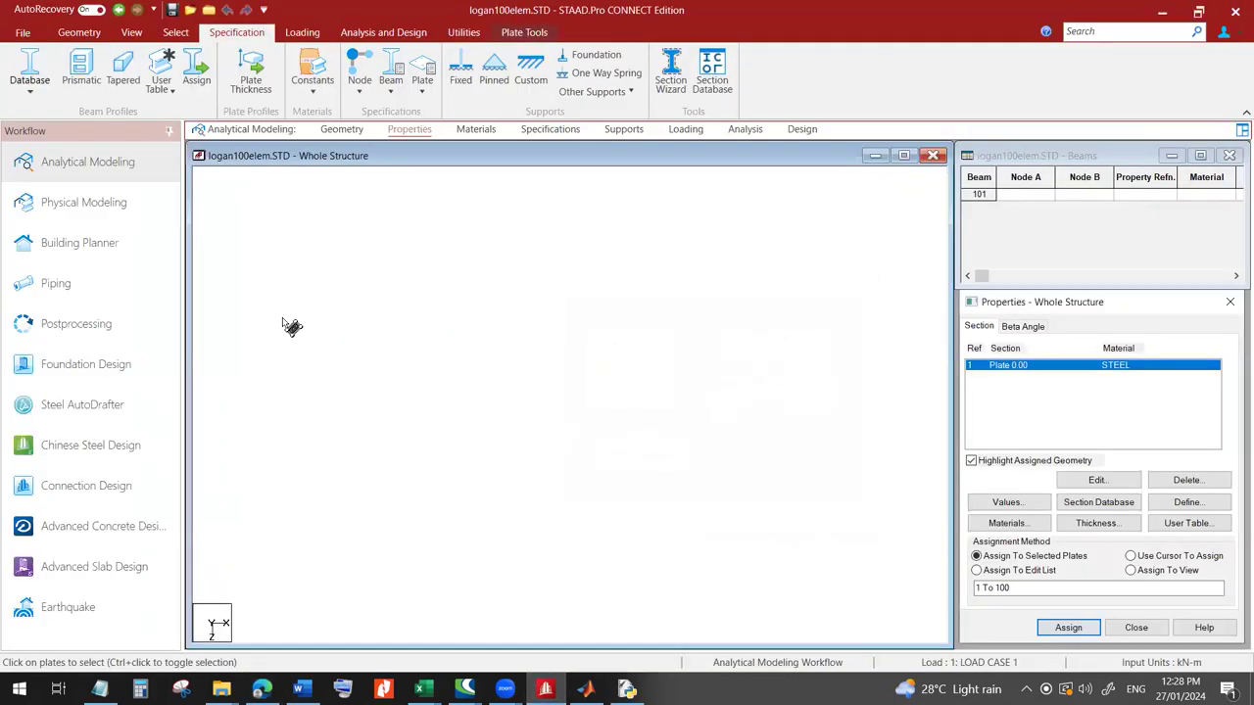
left_click(76, 323)
left_click(648, 467)
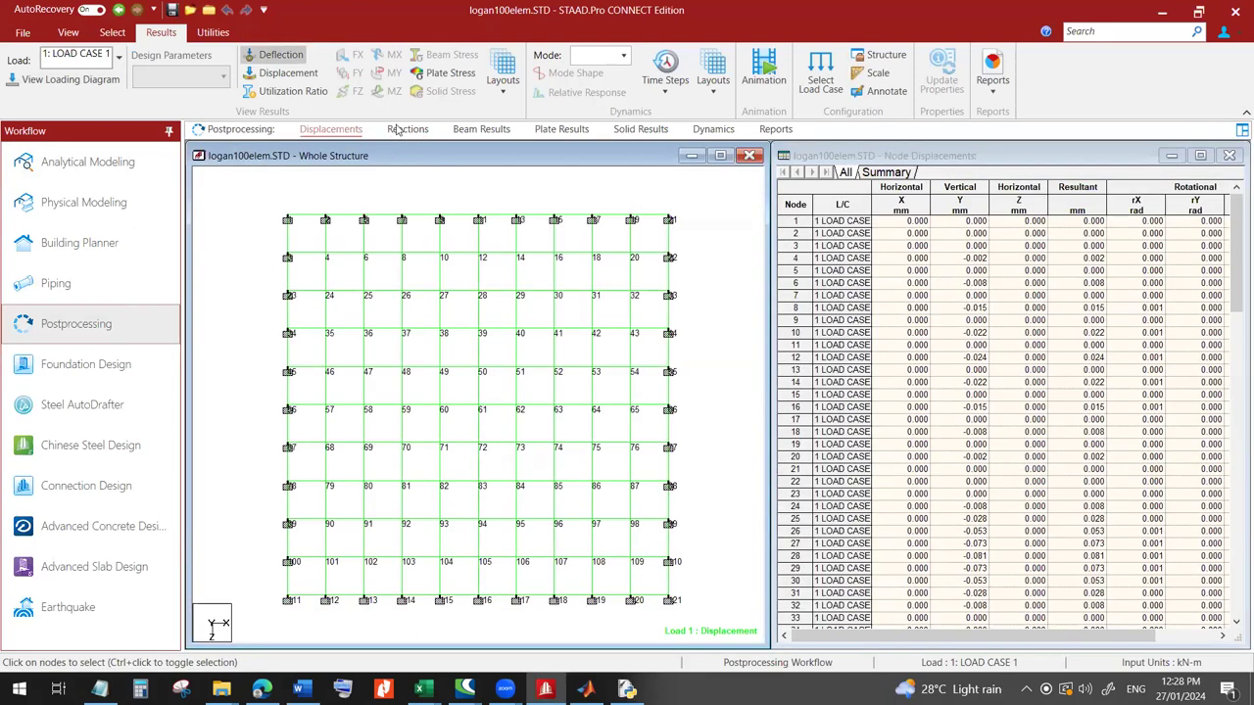
- Show the deflected plate in isometric view and select the Min Y row in the node displacement summary
left_click(68, 33)
left_click(319, 55)
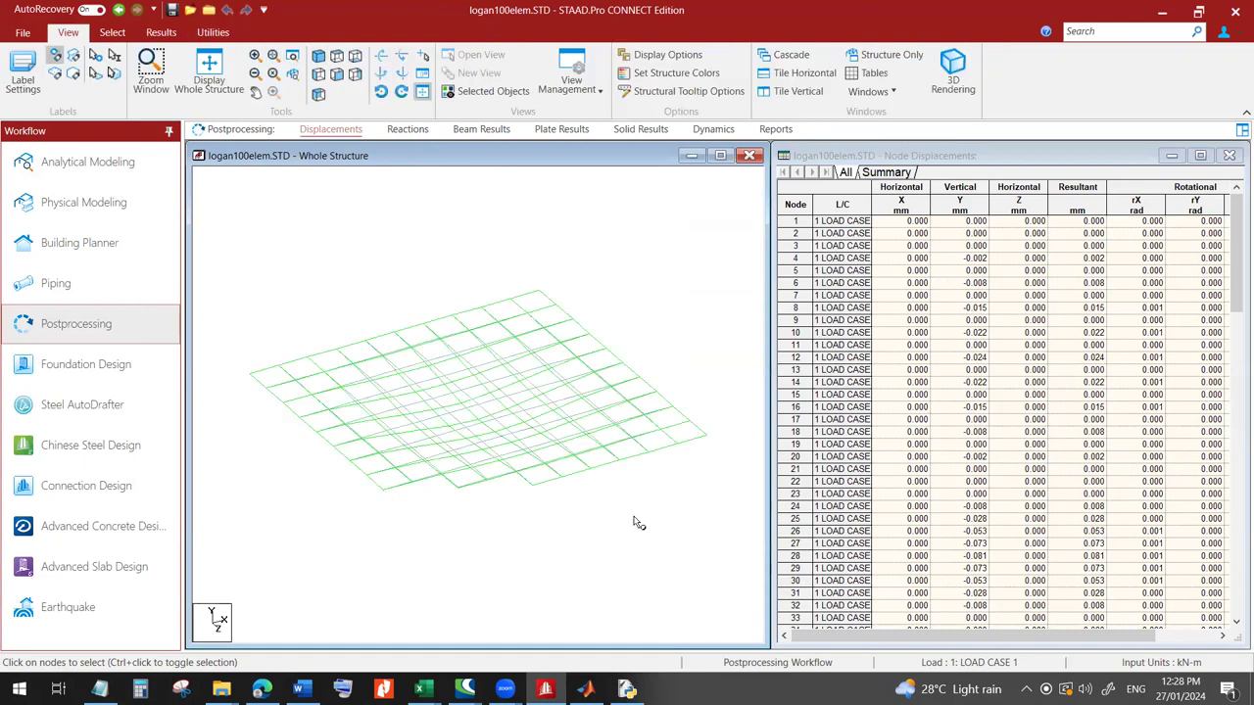
left_click(901, 174)
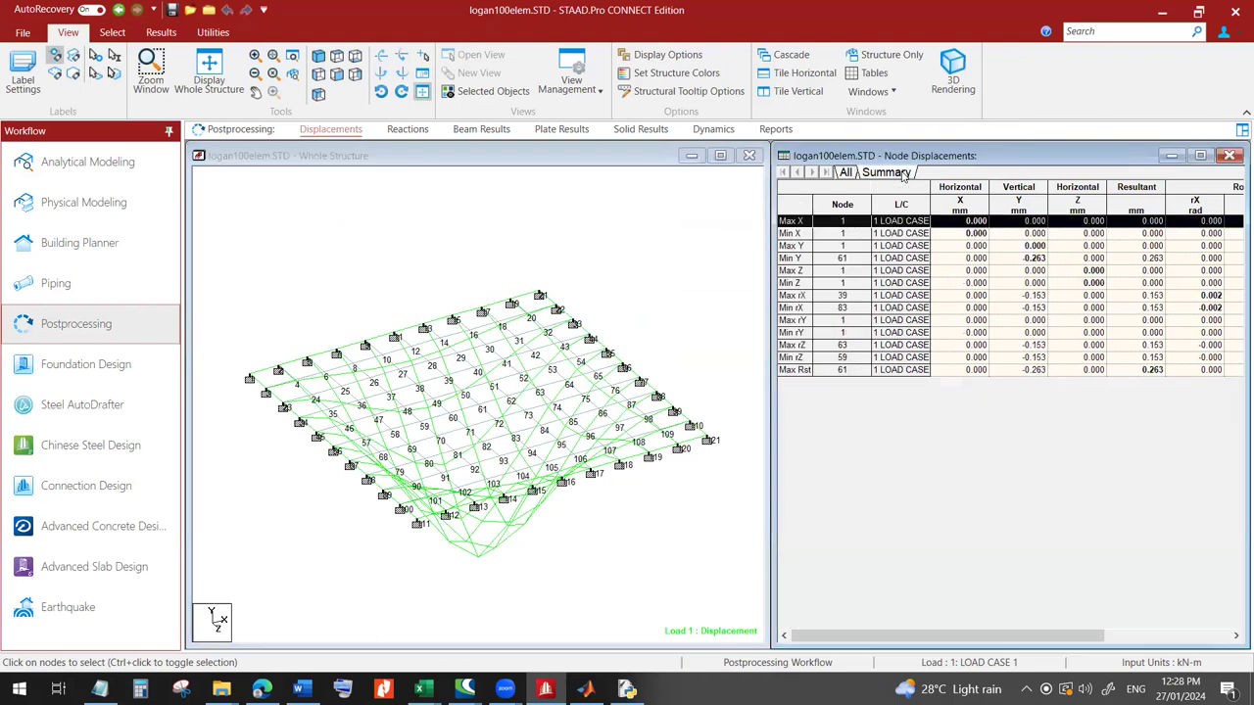
left_click(799, 258)
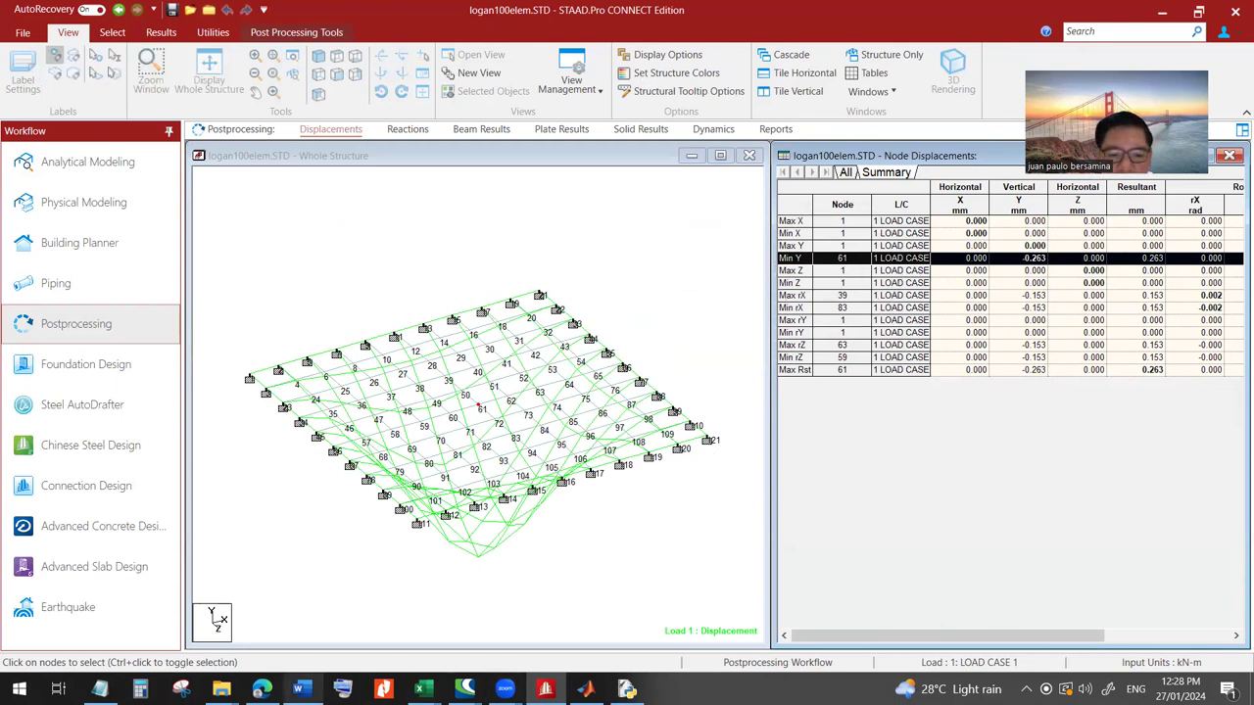
- Switch to the notebook, change the first index in the displacements cell to 61*3-3, and run the cell
left_click(260, 689)
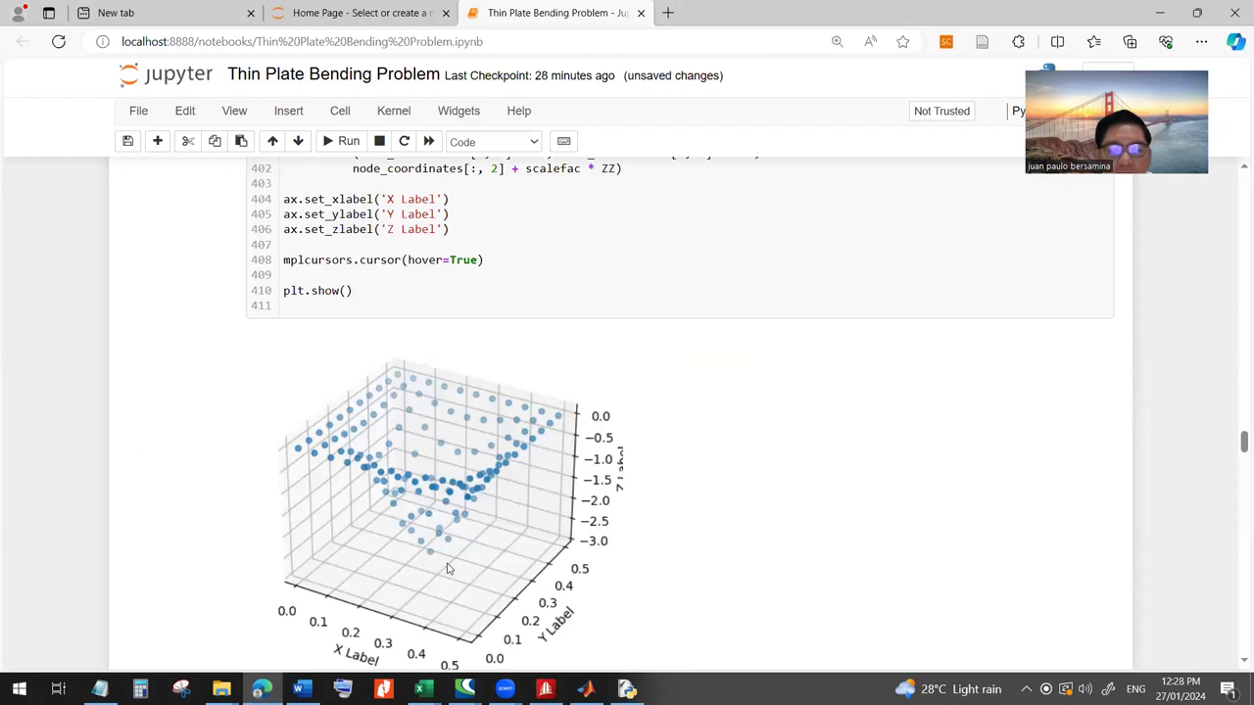
scroll(771, 571, "down", 1)
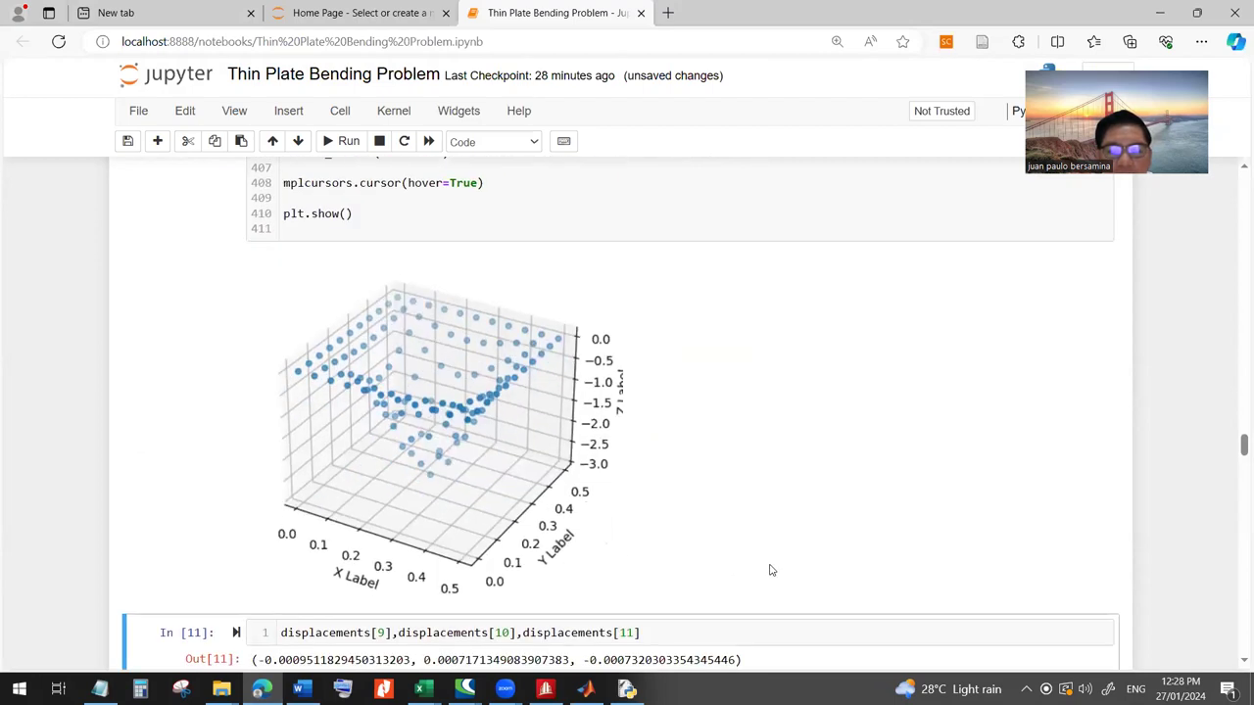
scroll(771, 571, "down", 2)
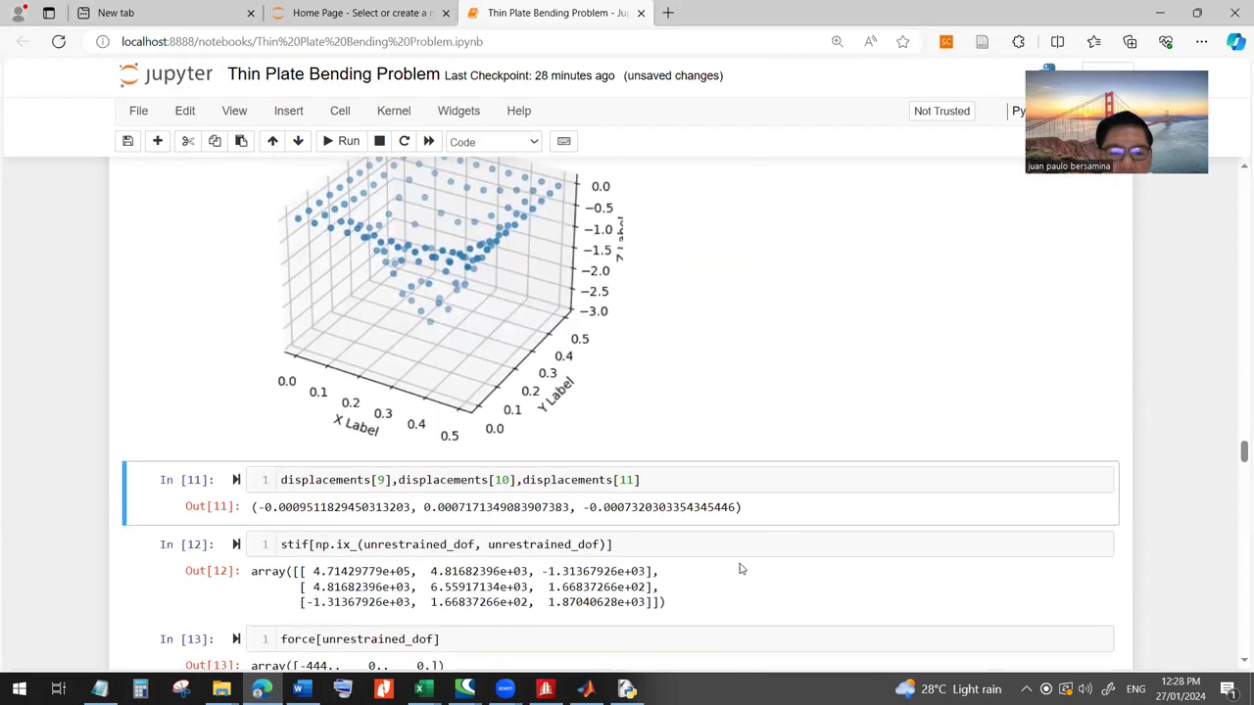
left_click(382, 478)
key("BackSpace")
type("1*3")
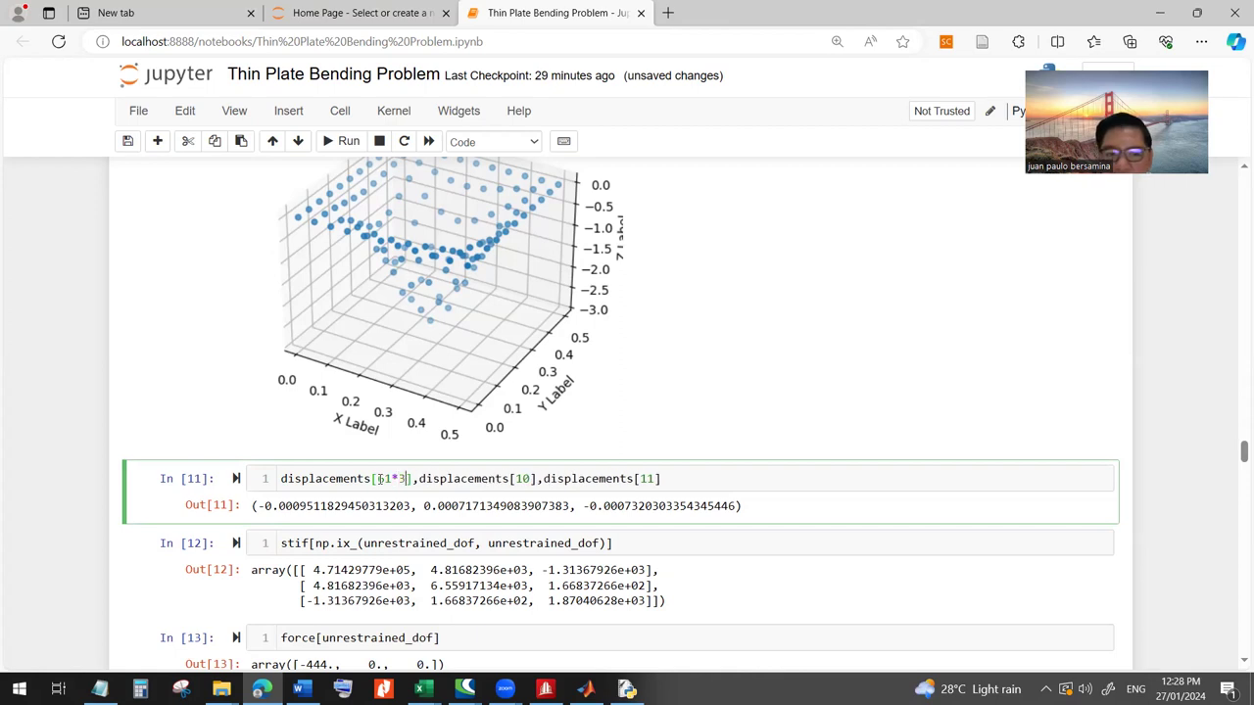
type("-3")
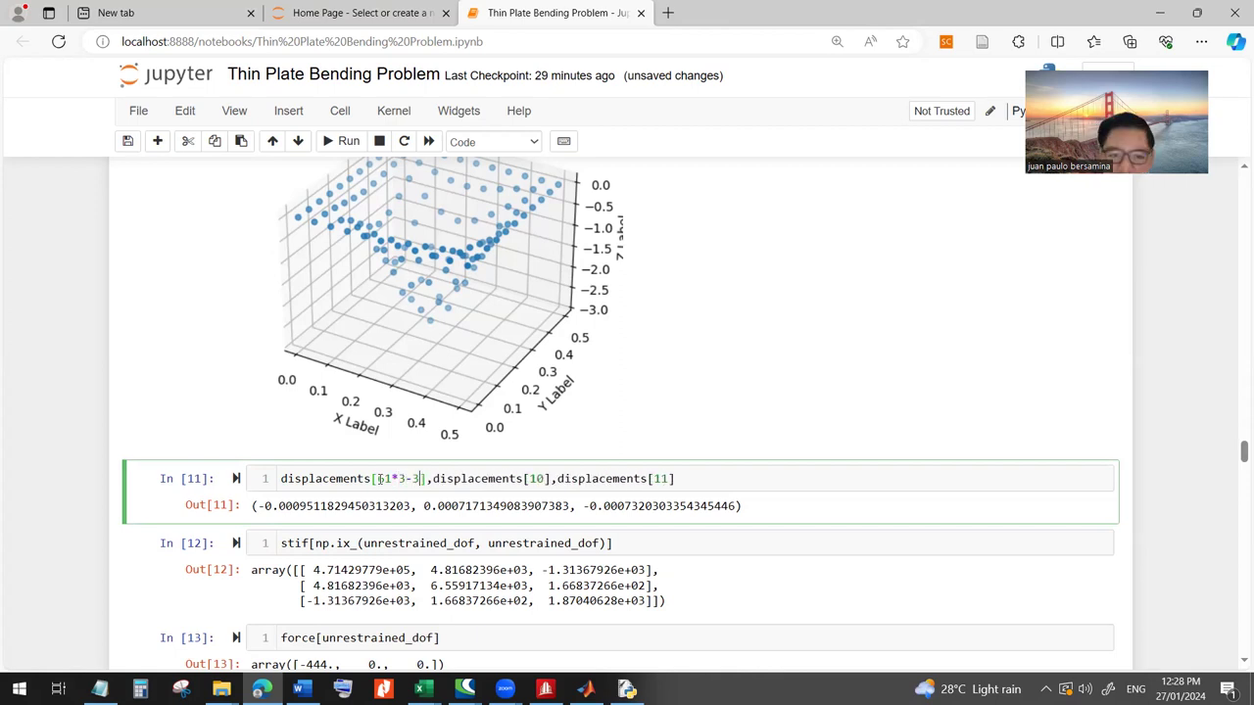
left_click(422, 480)
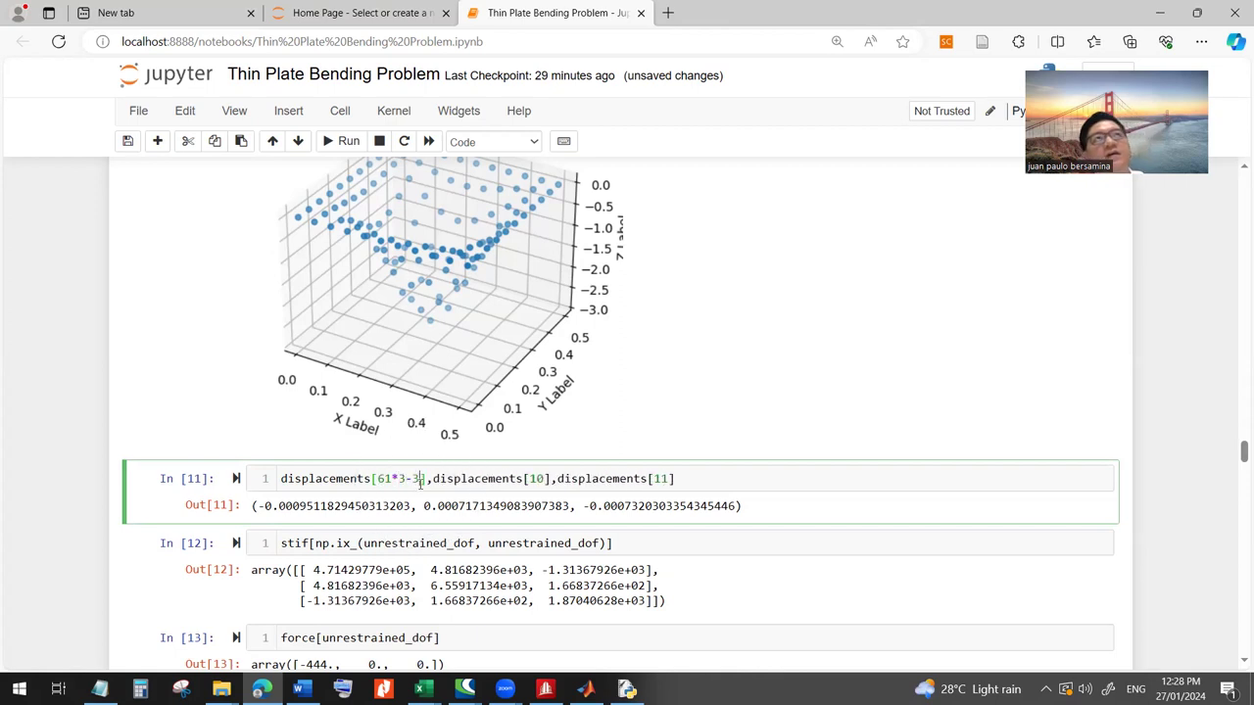
left_click(683, 478)
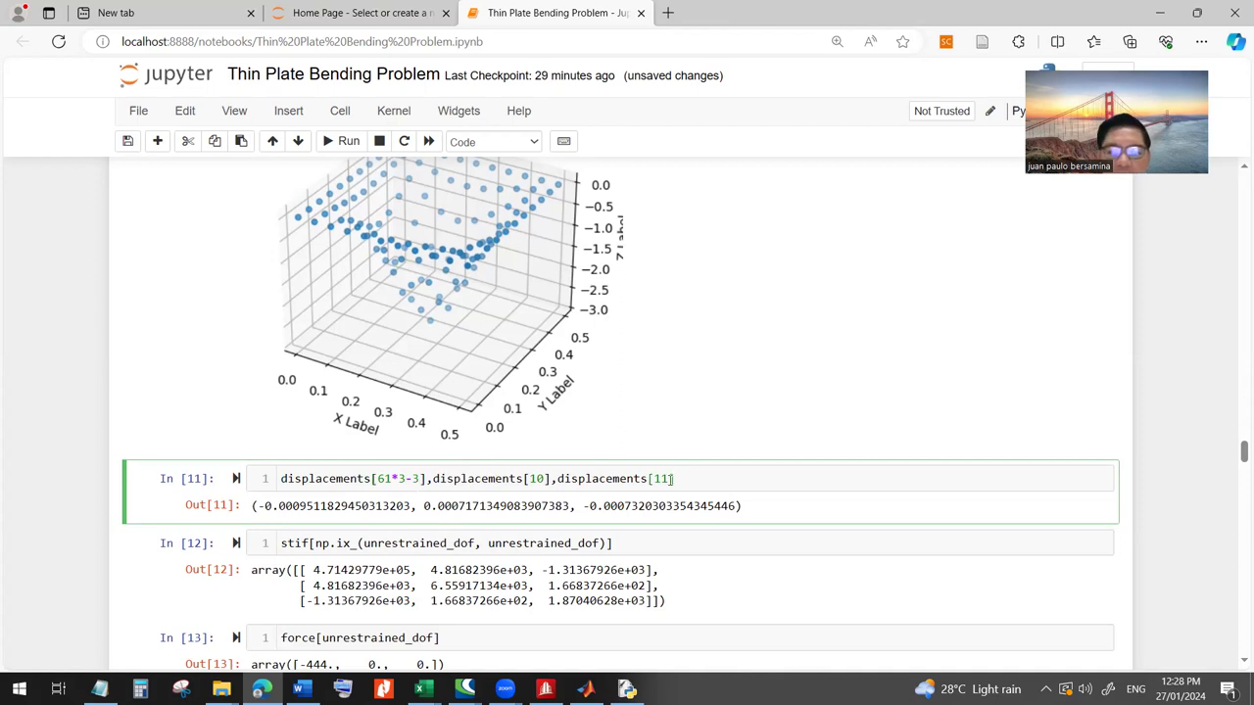
key("shift+Return")
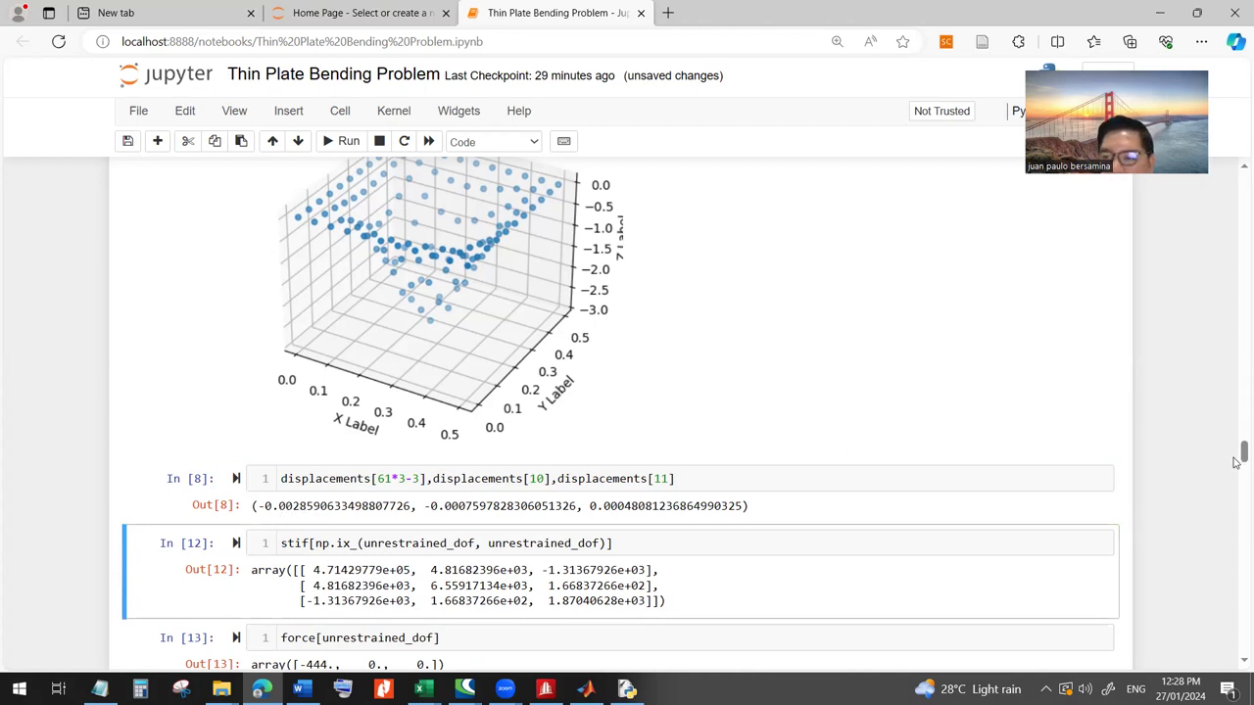
- Compare with the STAAD.Pro displacement summary, then review the notebook's restrained degrees of freedom and applied force
scroll(551, 658, "up", 6)
left_click(545, 688)
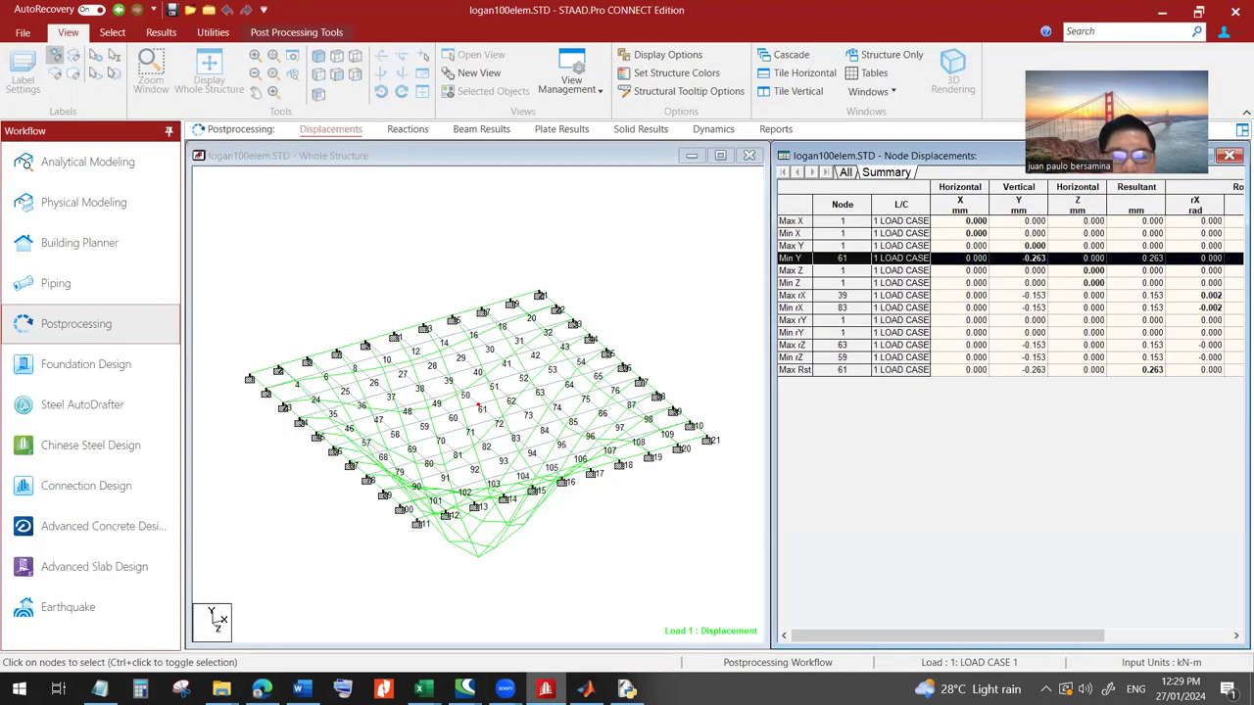
key("alt+Tab")
scroll(579, 570, "down", 8)
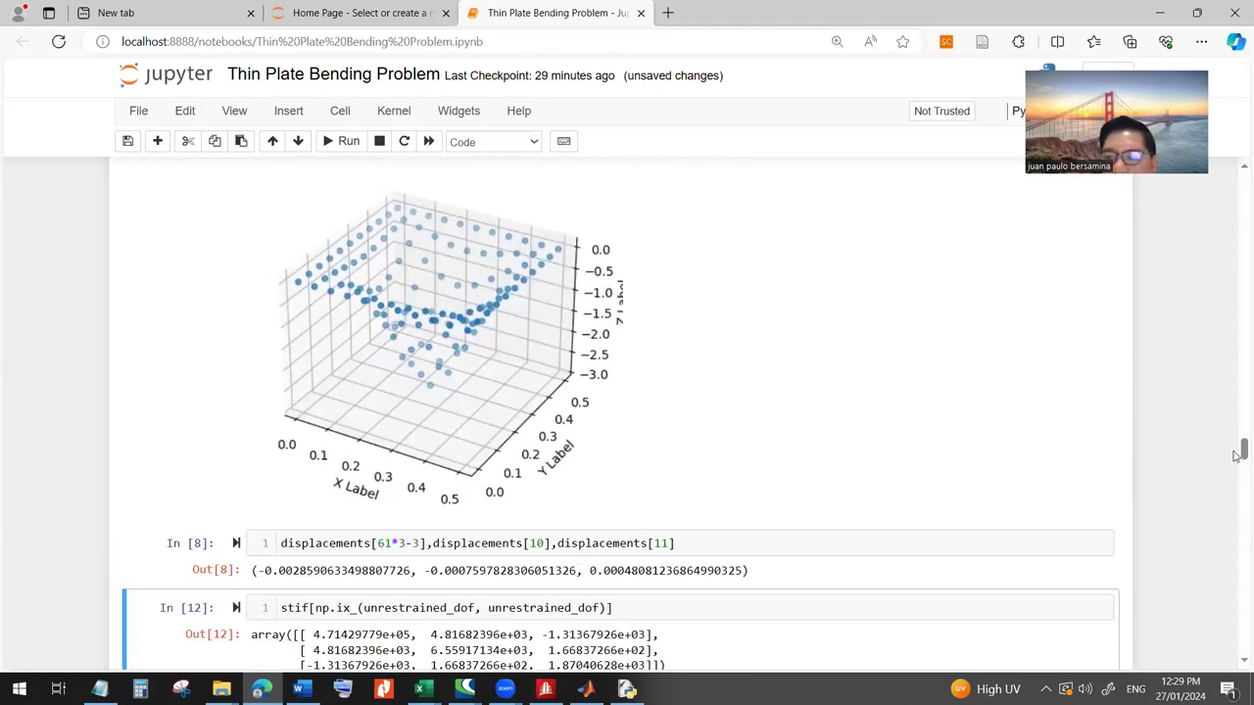
left_click_drag(1236, 455, 1236, 140)
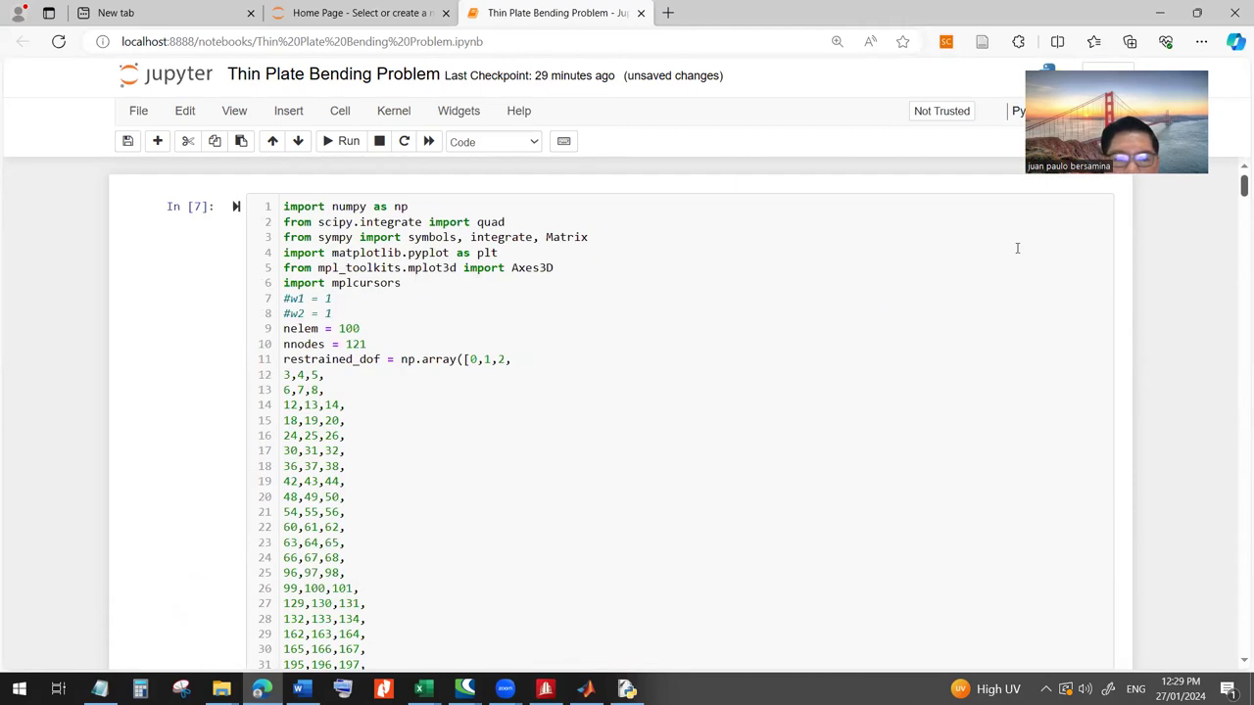
scroll(605, 537, "down", 7)
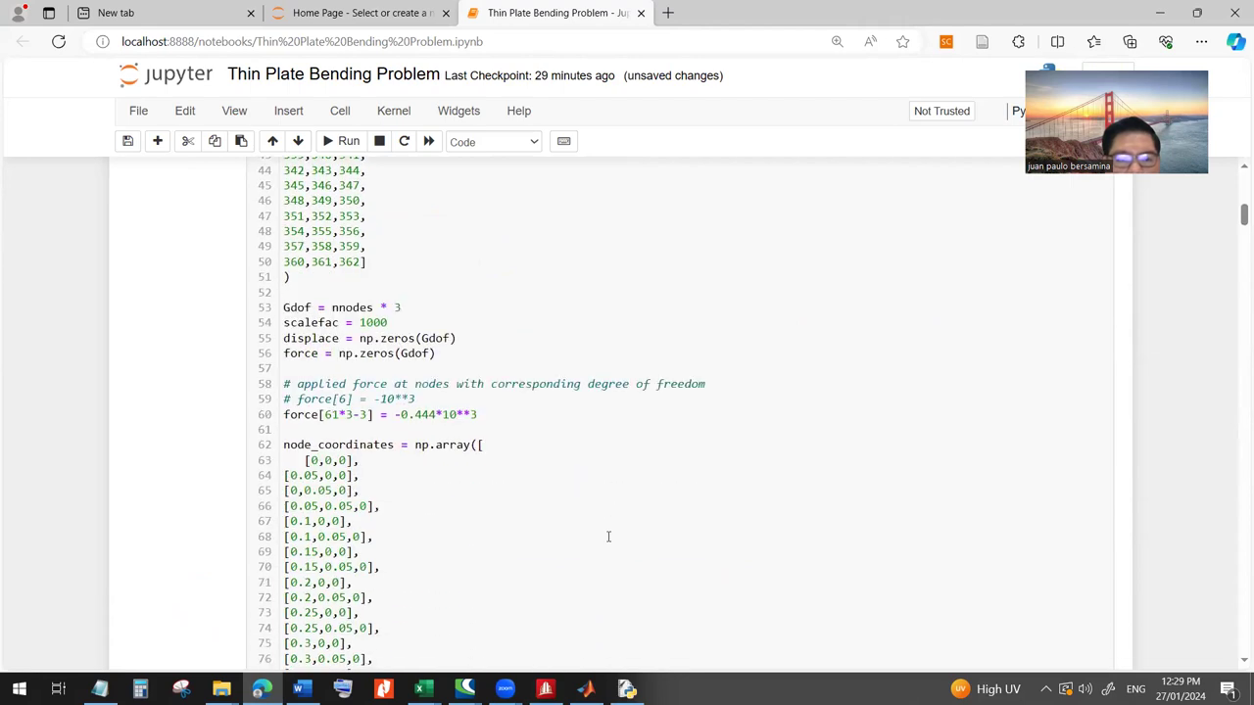
scroll(607, 536, "up", 1)
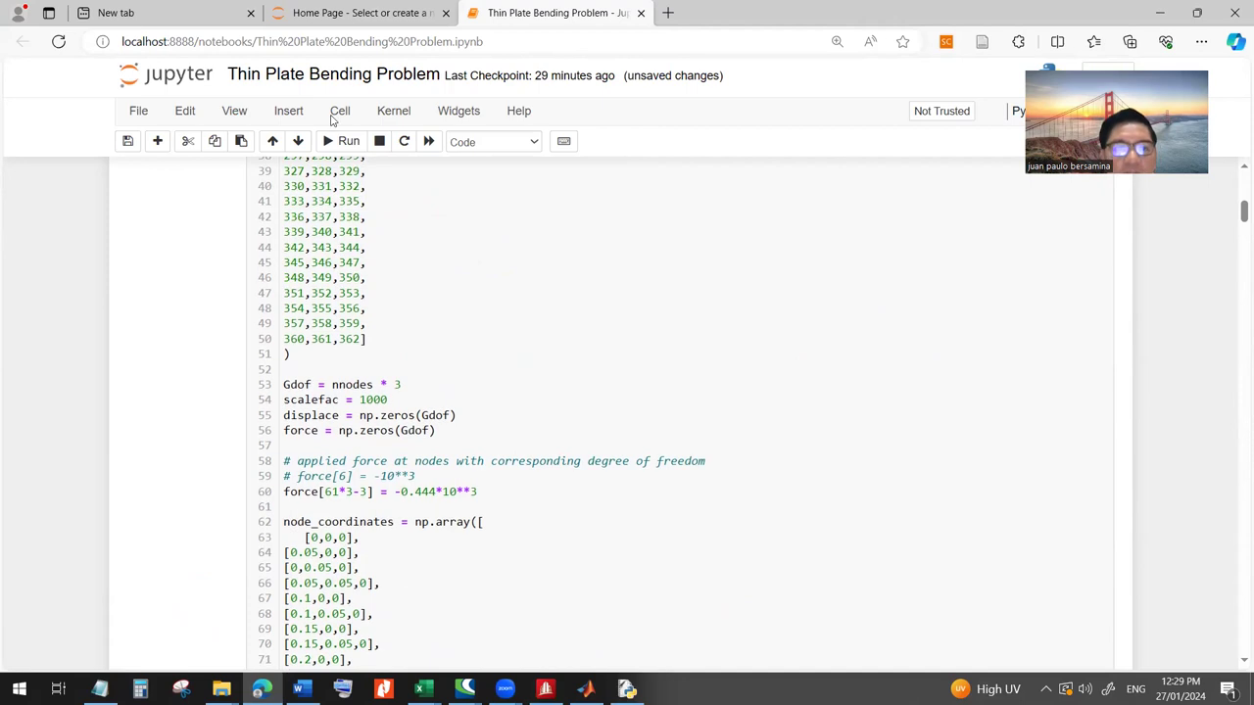
key("alt+v")
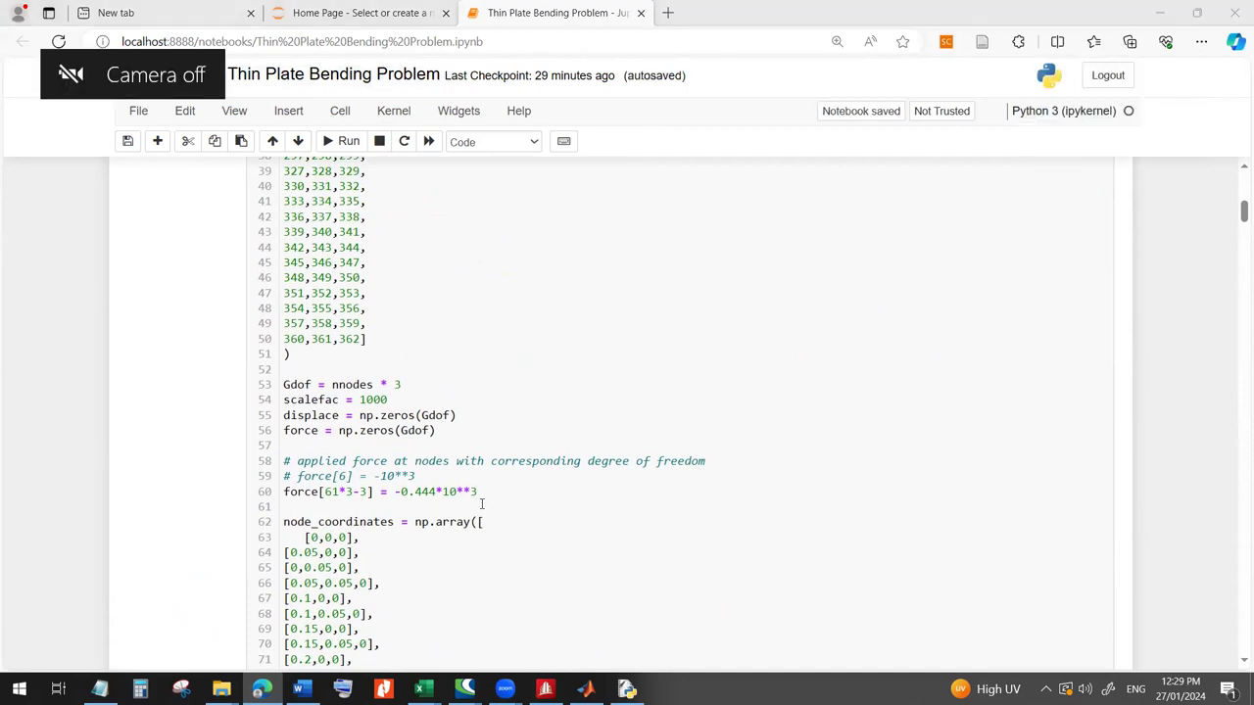
- Switch to STAAD.Pro, open the plate section property in analytical modeling to check thickness and material, and close it
left_click(546, 689)
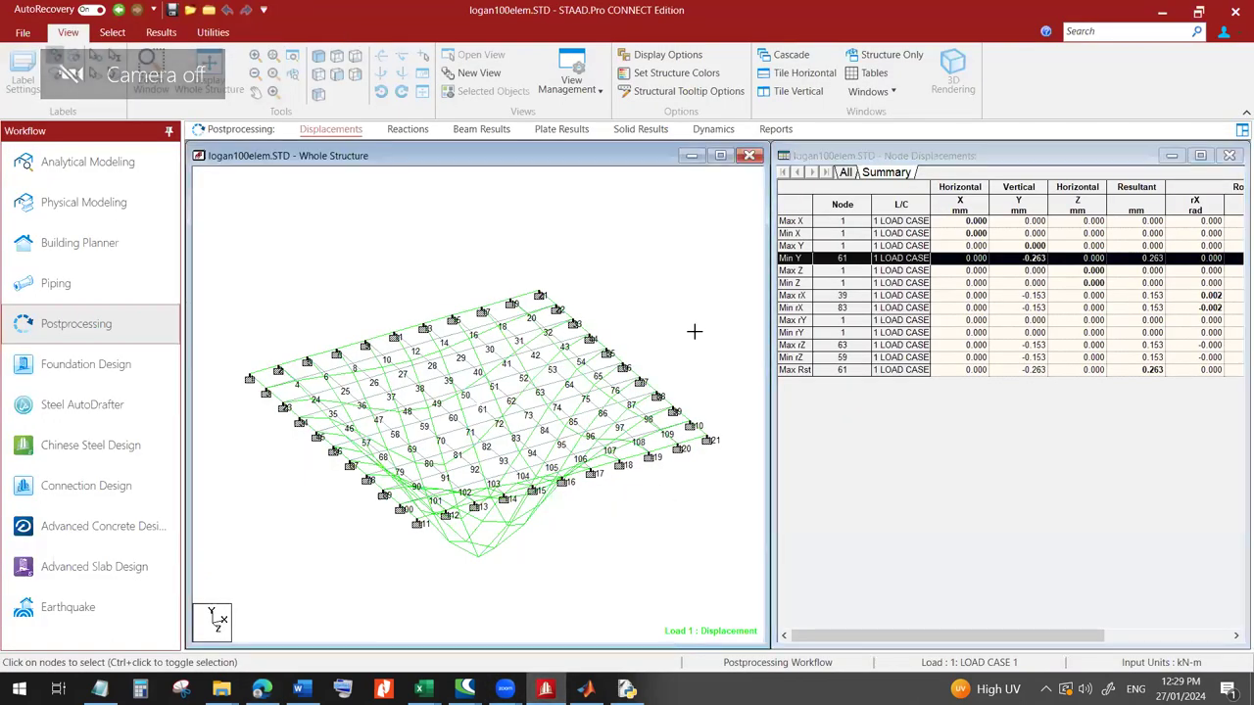
left_click(103, 159)
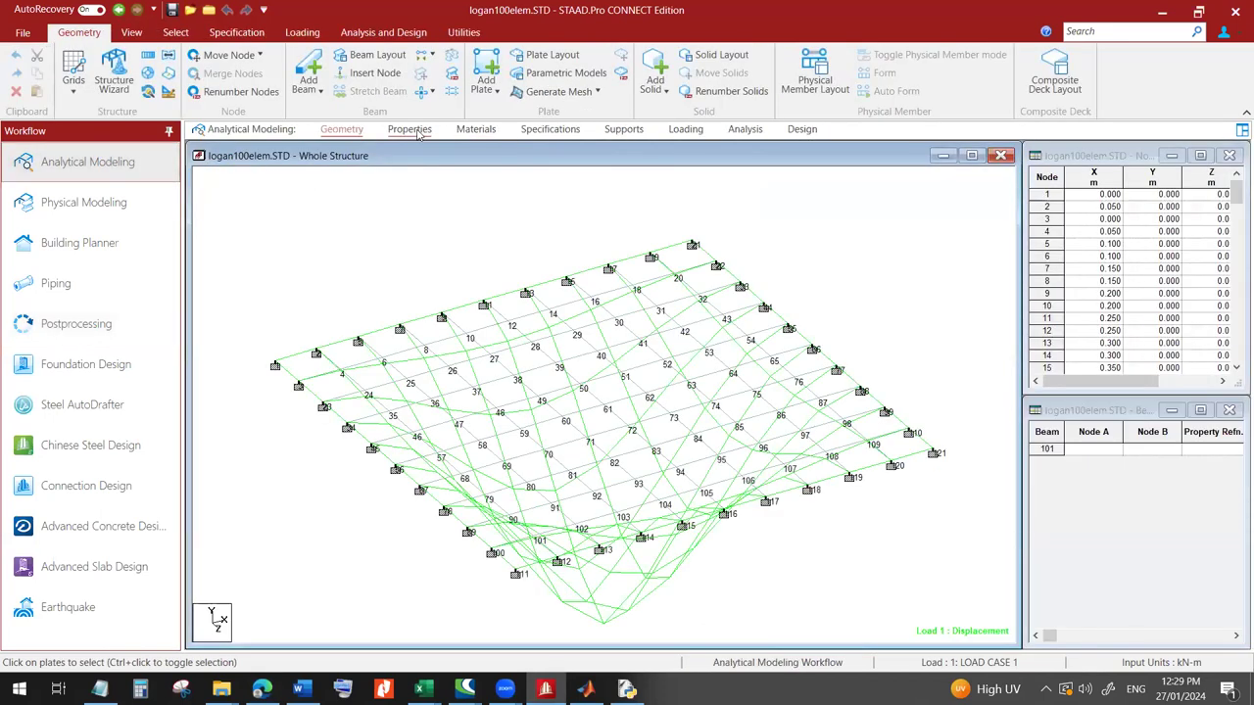
left_click(416, 130)
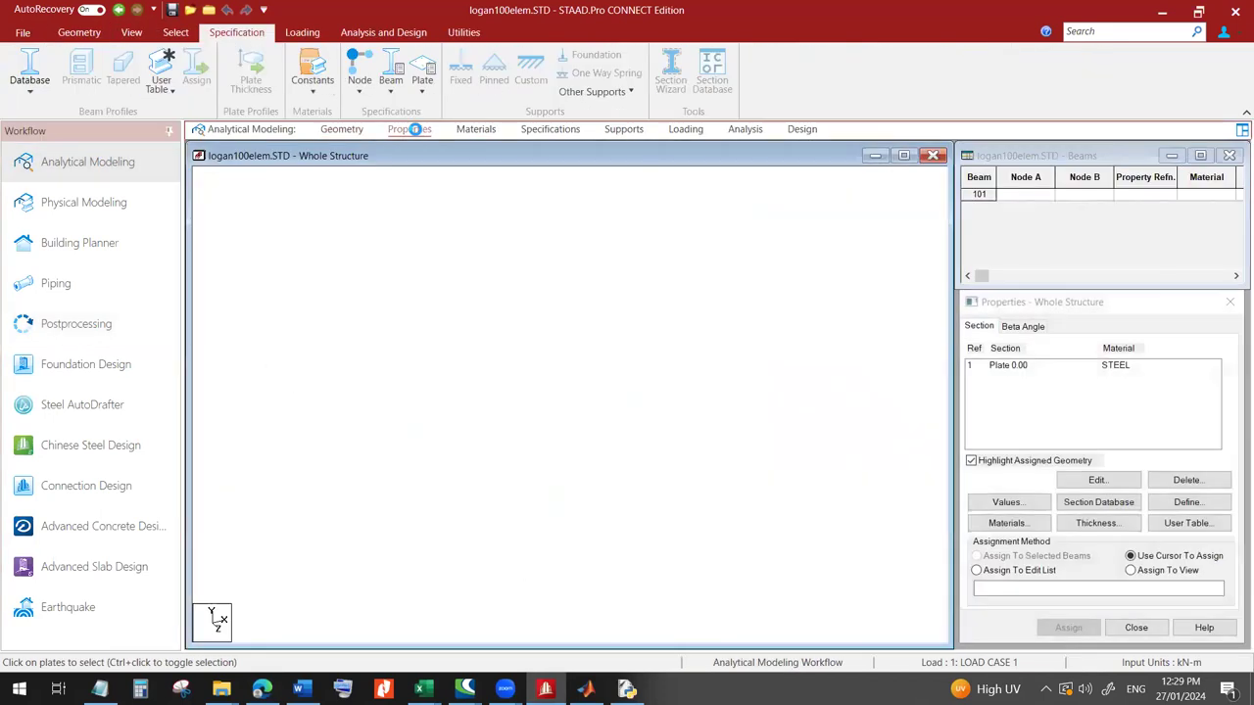
left_click(1001, 371)
double_click(1001, 371)
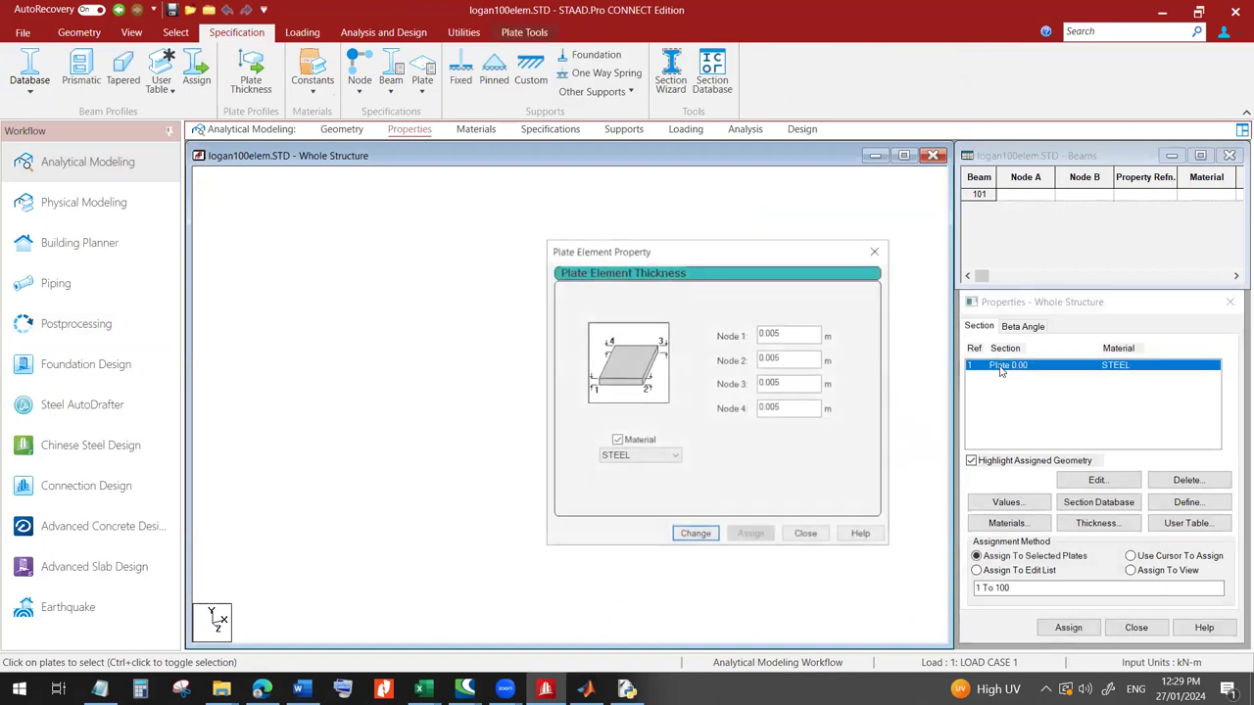
left_click(806, 536)
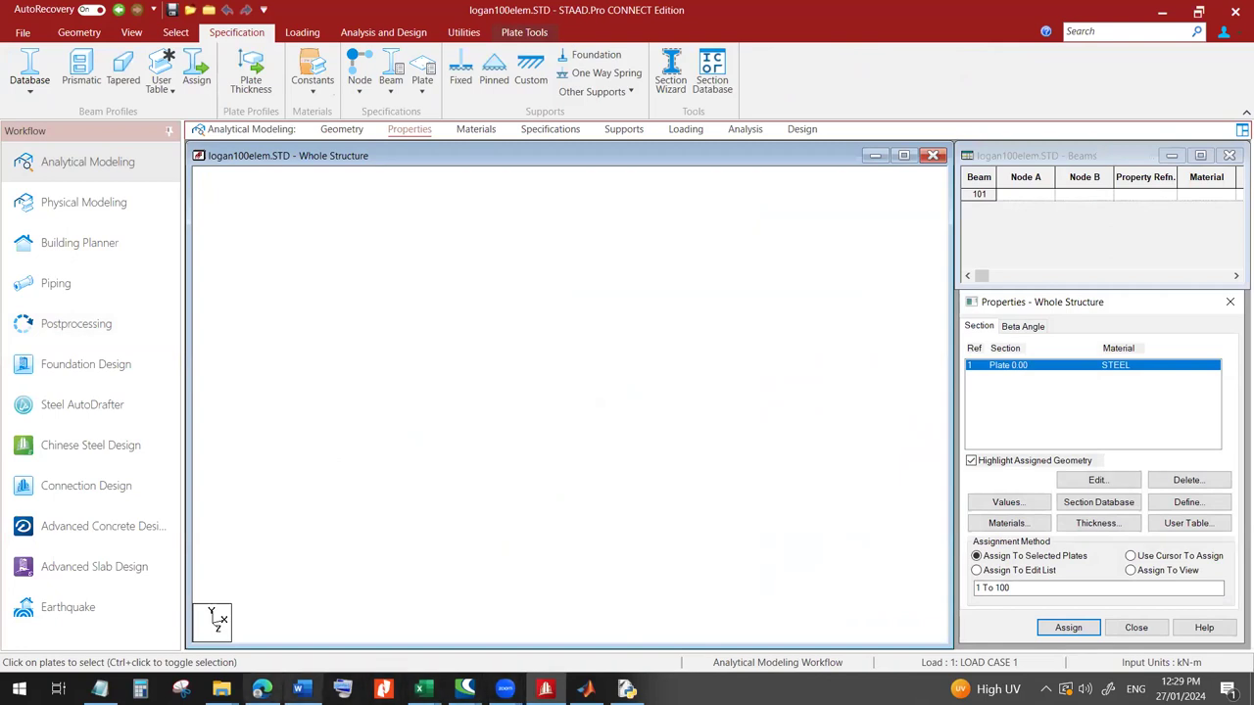
- Return to the notebook, set the upper limits b1 and d1 of the integration region to 0.05, and rerun the main code cell
left_click(262, 689)
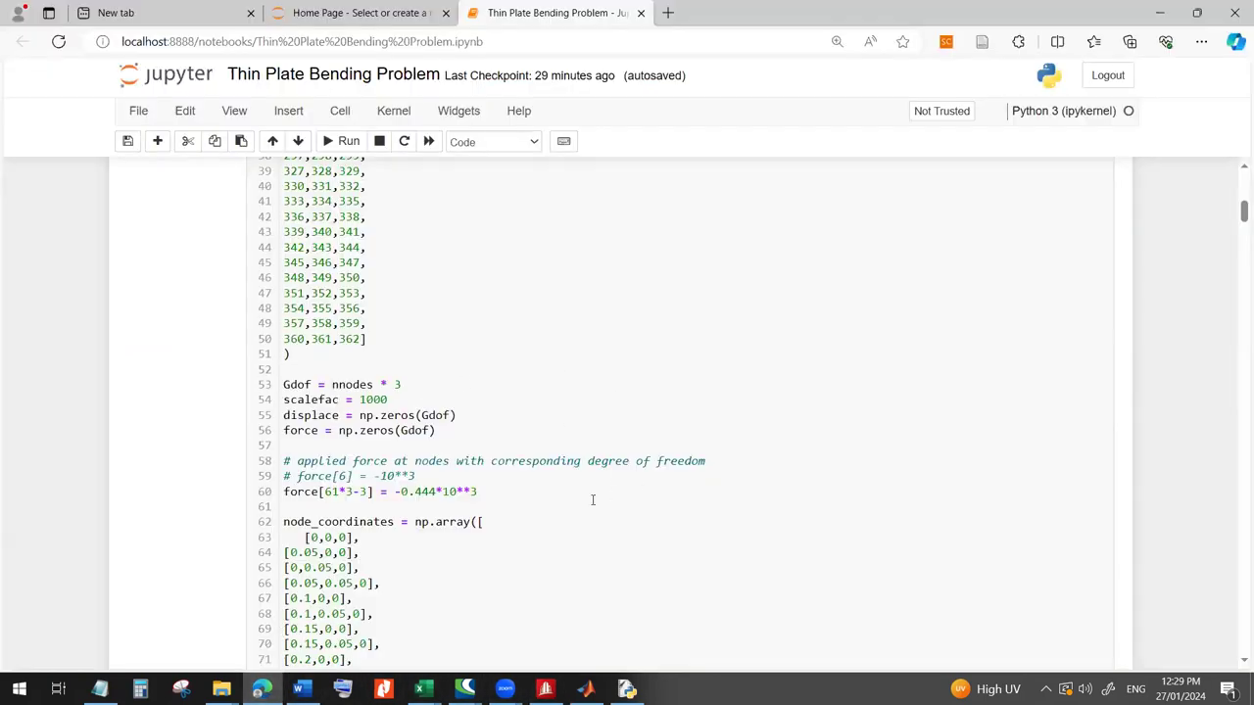
scroll(591, 500, "up", 1)
scroll(1236, 183, "up", 1)
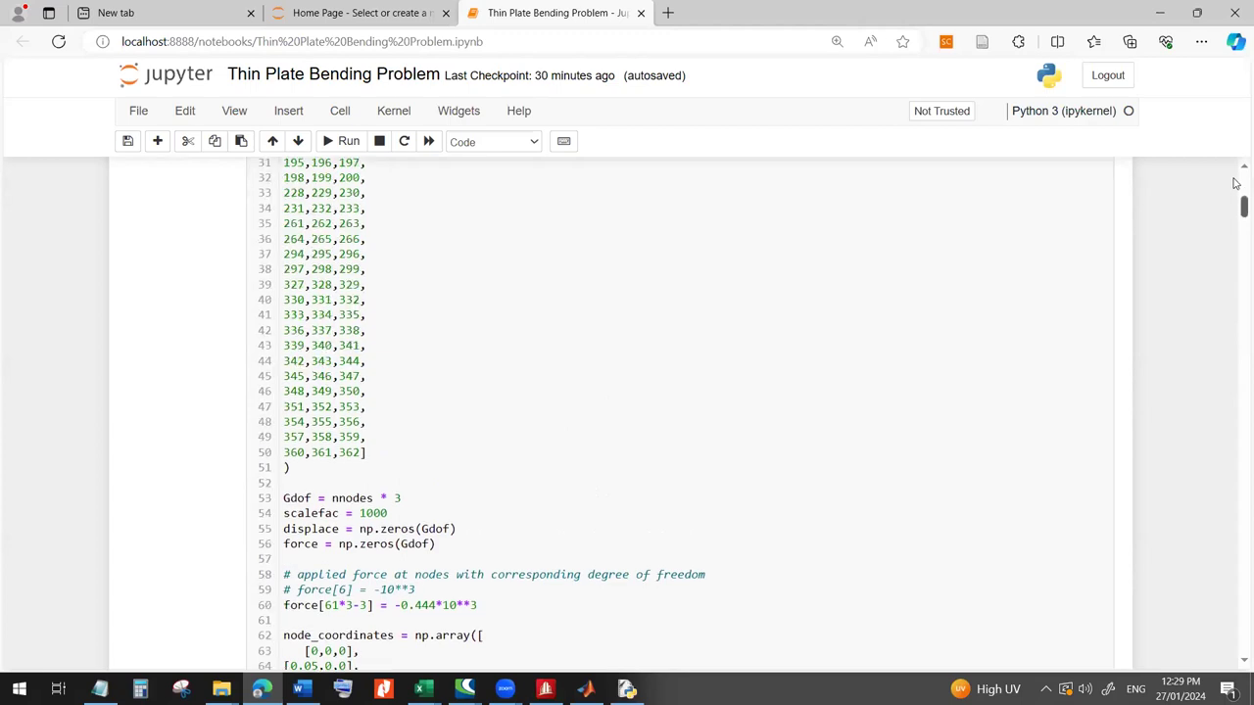
scroll(1236, 183, "up", 5)
scroll(1236, 184, "down", 20)
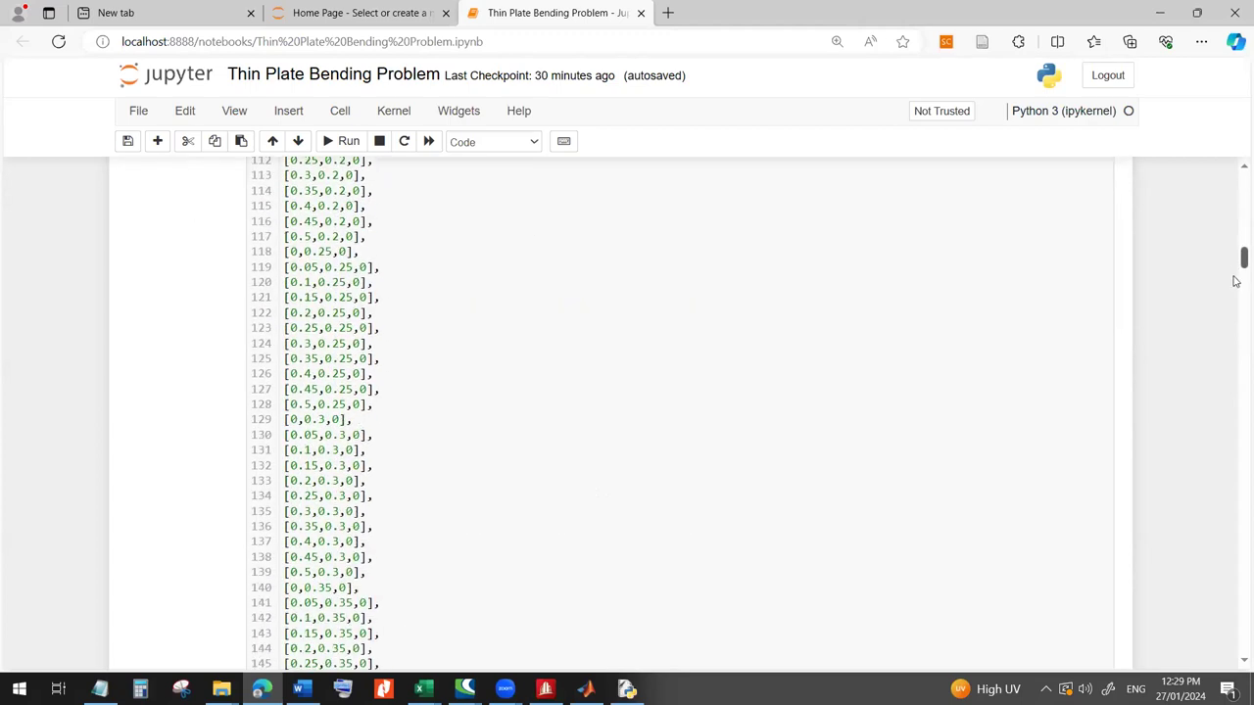
scroll(1237, 368, "down", 15)
scroll(1237, 377, "up", 3)
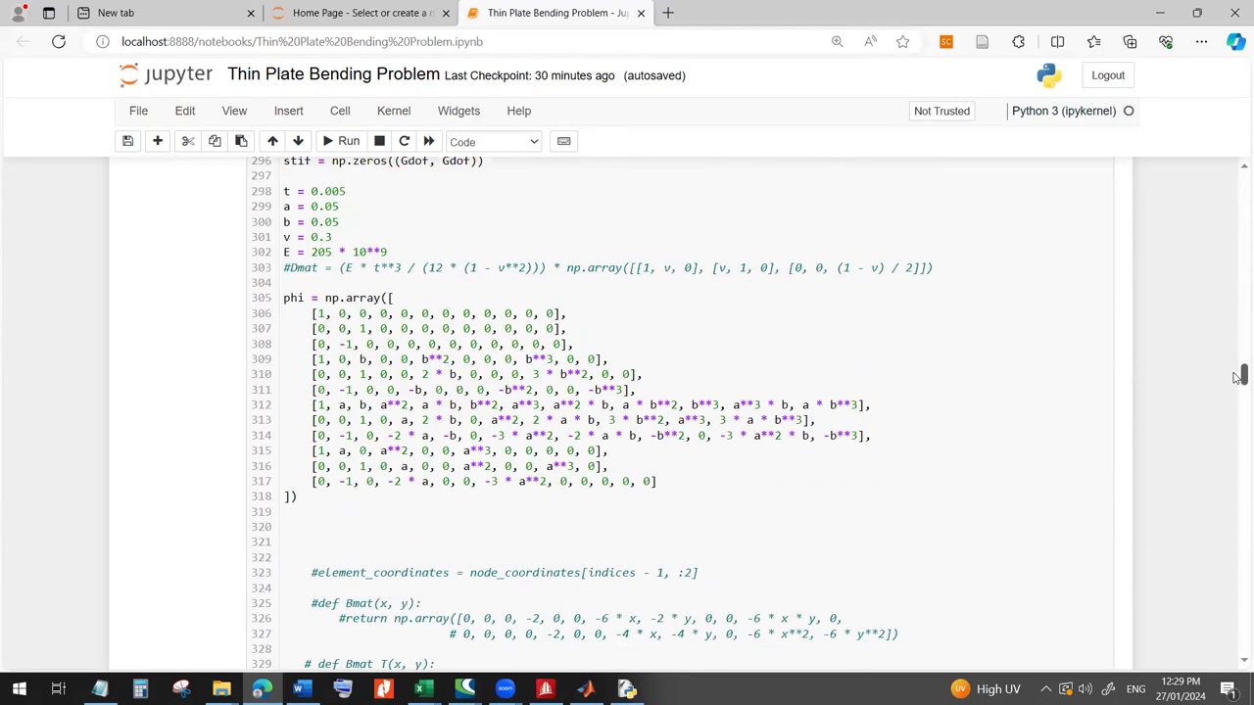
left_click_drag(1236, 377, 1236, 398)
scroll(631, 518, "down", 1)
left_click(451, 451)
scroll(452, 451, "up", 10)
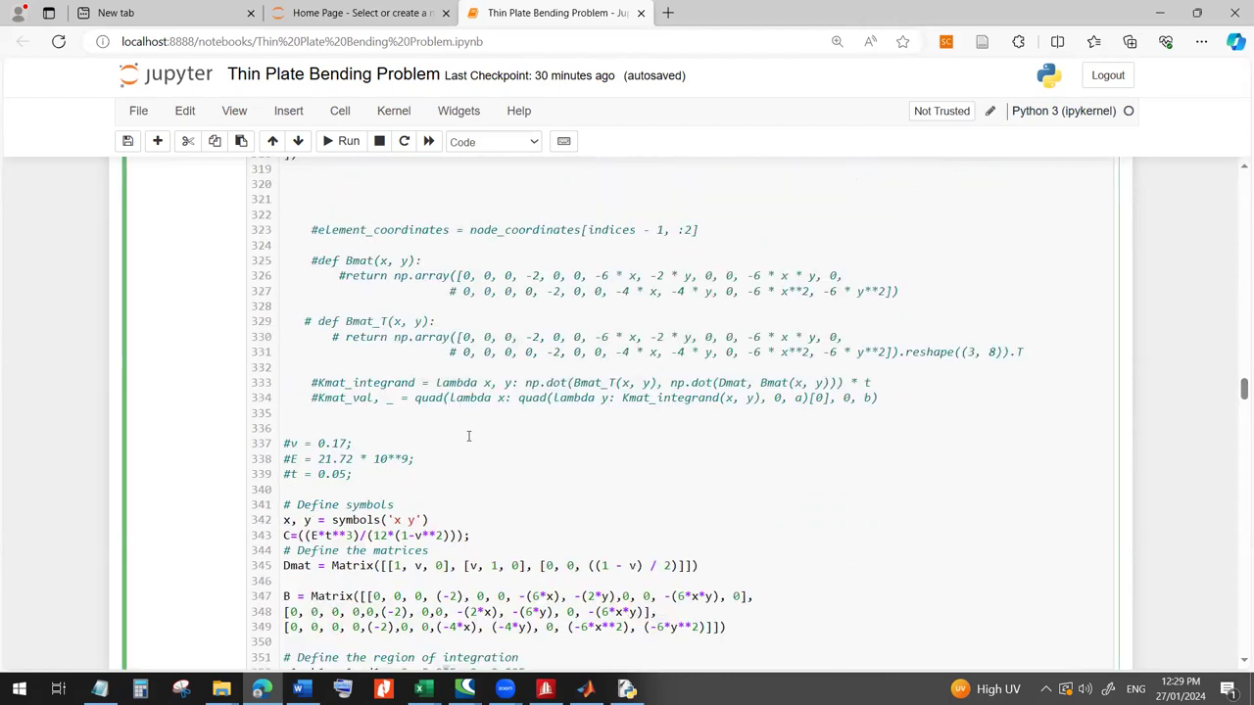
scroll(467, 437, "down", 8)
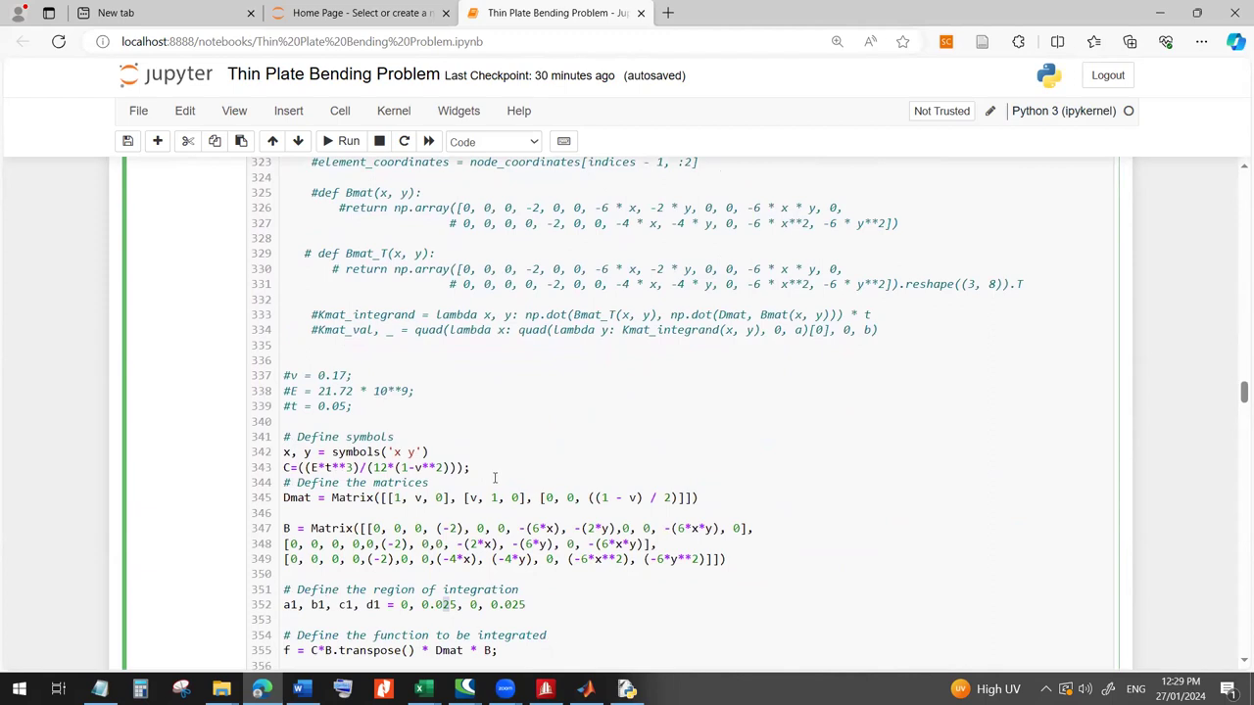
scroll(495, 478, "down", 2)
key("BackSpace")
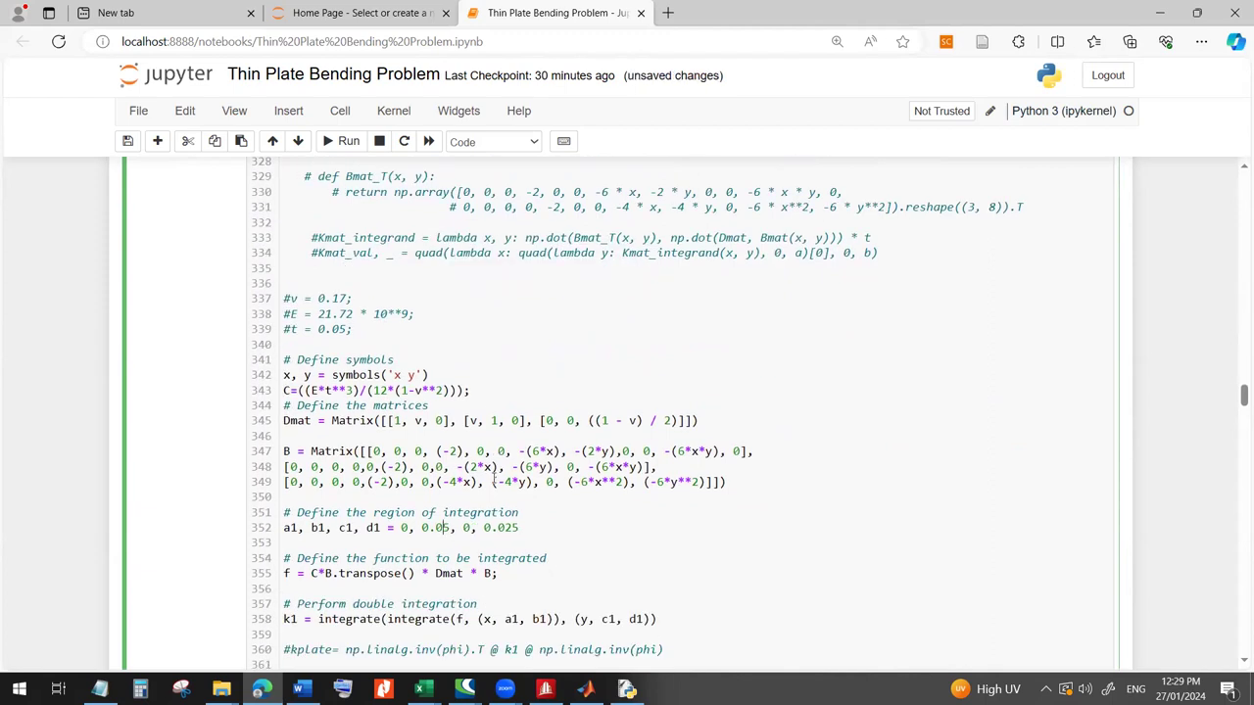
key("BackSpace")
left_click(333, 147)
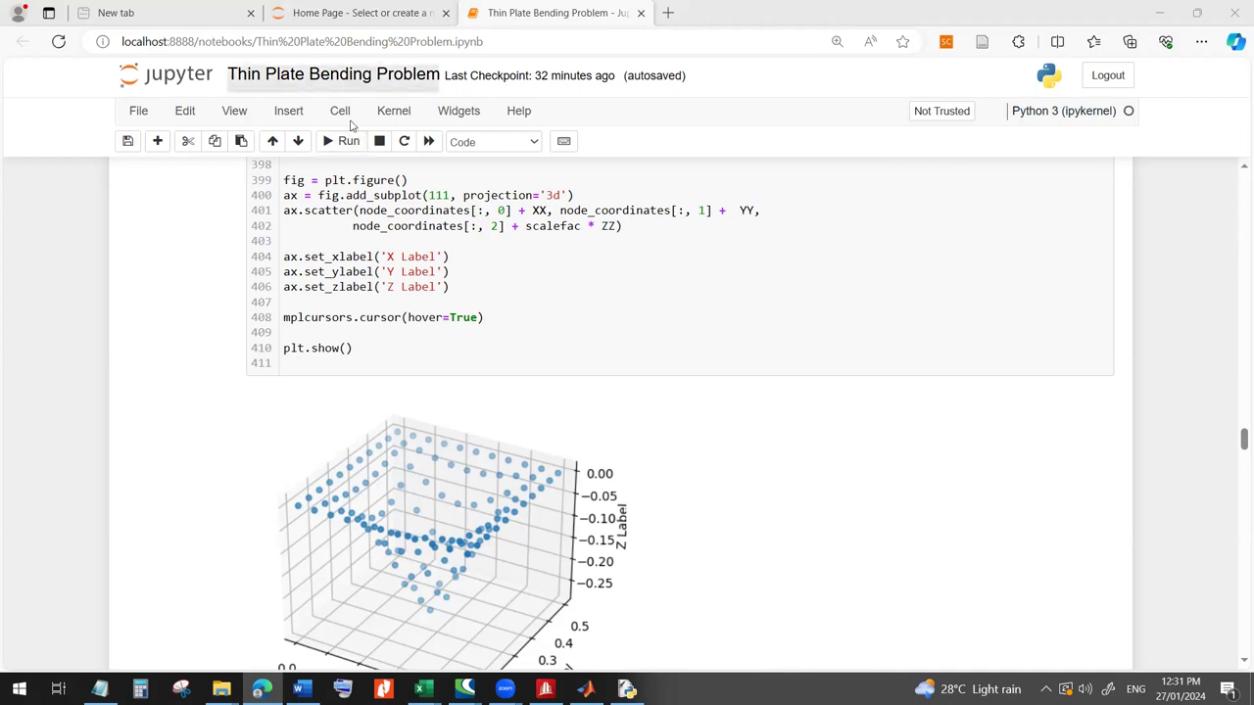
- Rerun the cell that outputs displacements[61*3-3], displacements[10] and displacements[11] below the updated plot
scroll(588, 372, "down", 3)
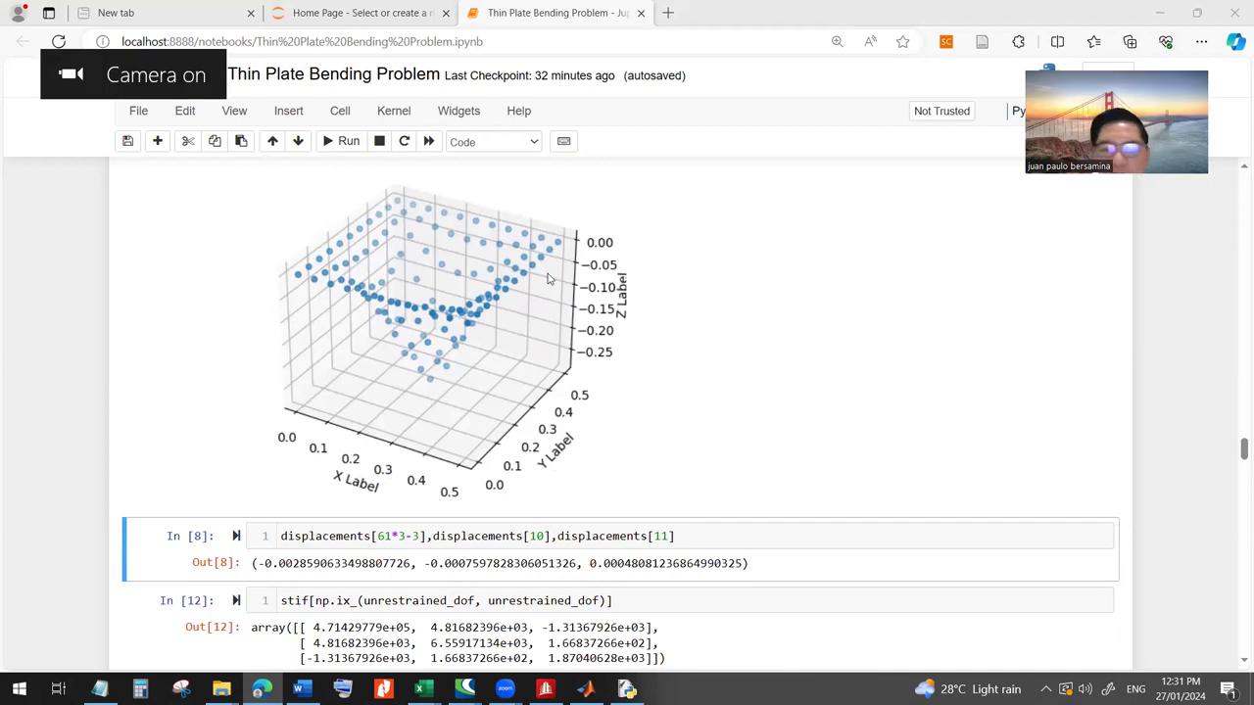
left_click(481, 537)
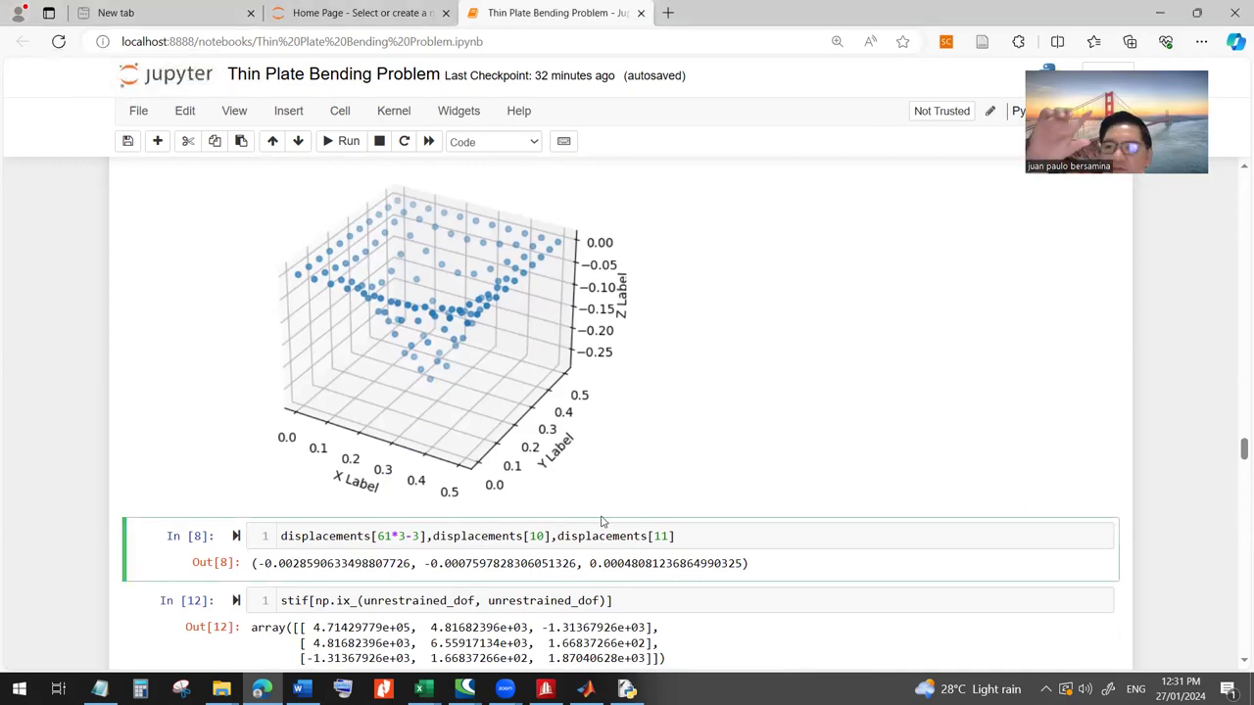
key("shift+Return")
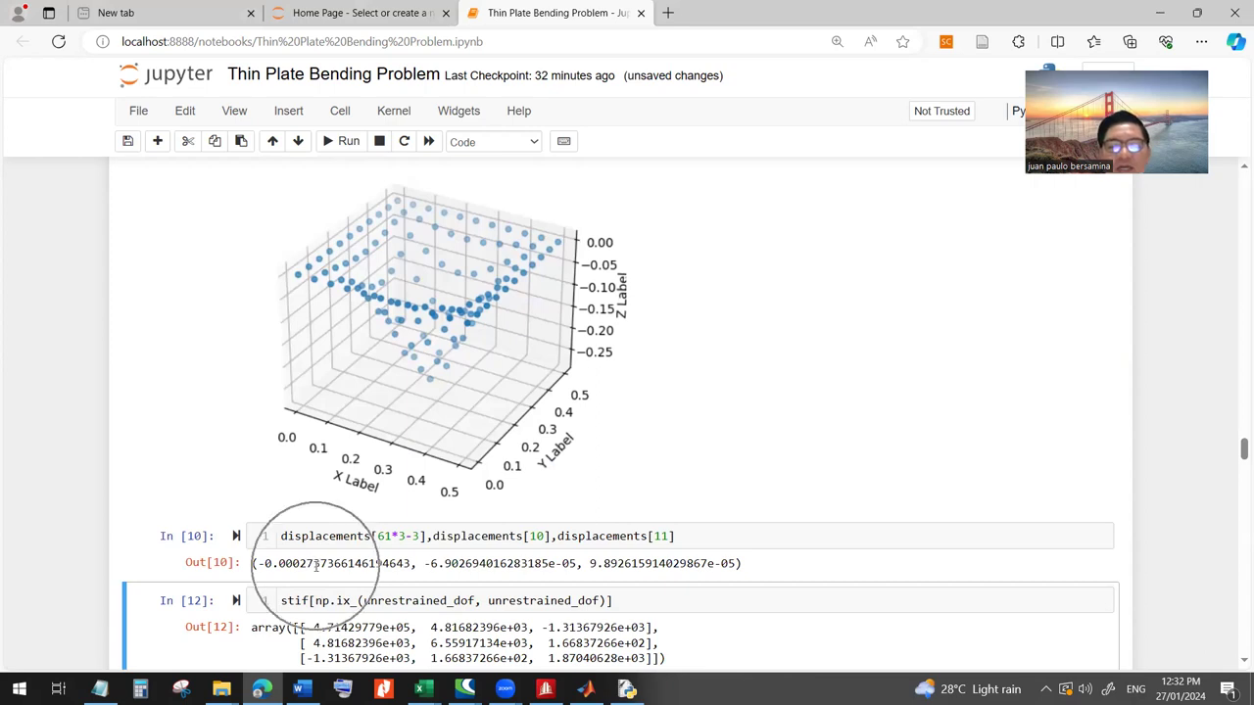
- Switch to STAAD.Pro and check the minimum Y displacement at node 61 in the postprocessing node displacement summary
left_click(545, 688)
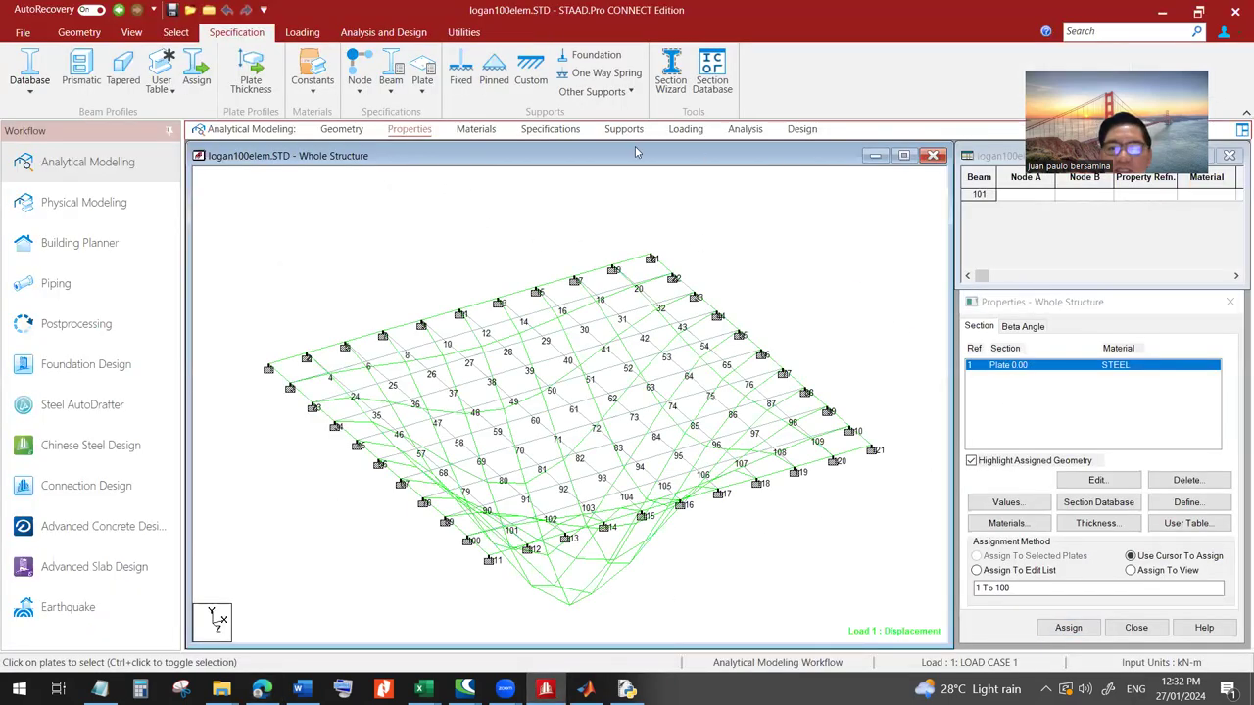
left_click(78, 324)
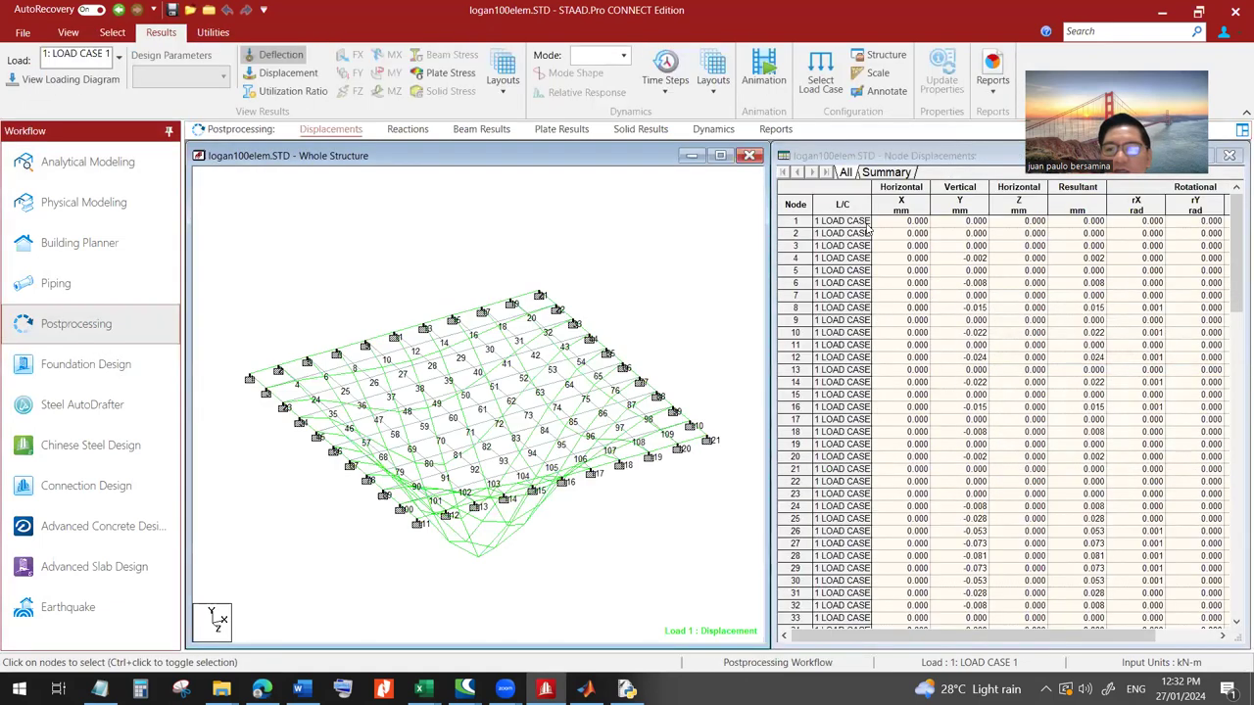
left_click(801, 258)
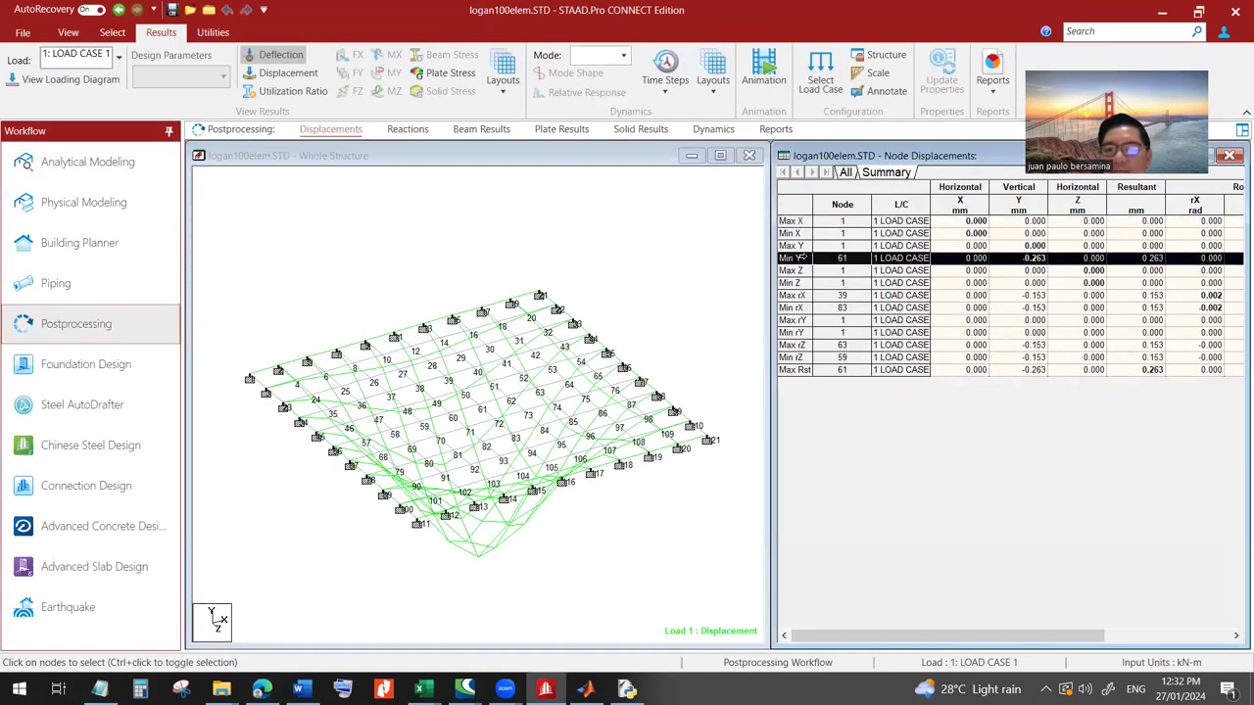
left_click(719, 347)
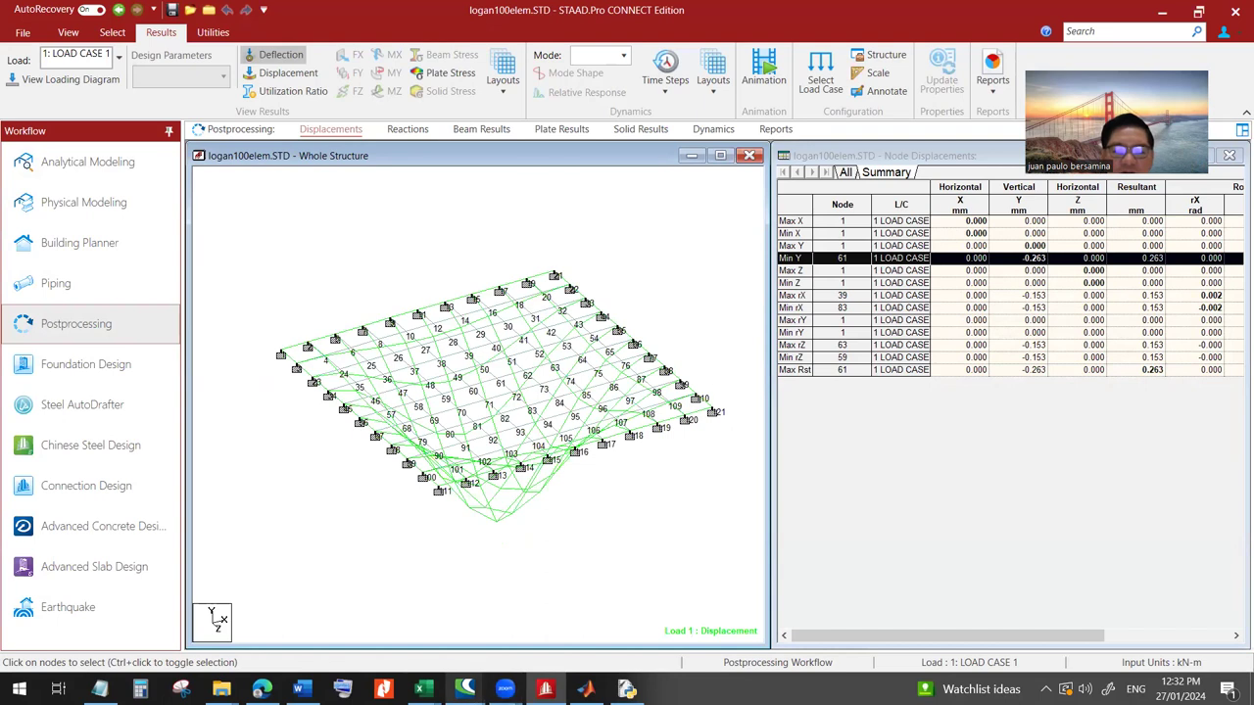
- Switch to the python assistant.xlsx workbook in Excel and inspect the coordinate-list formulas at the start of column G on Sheet1
mouse_move(422, 689)
left_click(532, 557)
key("ctrl+v")
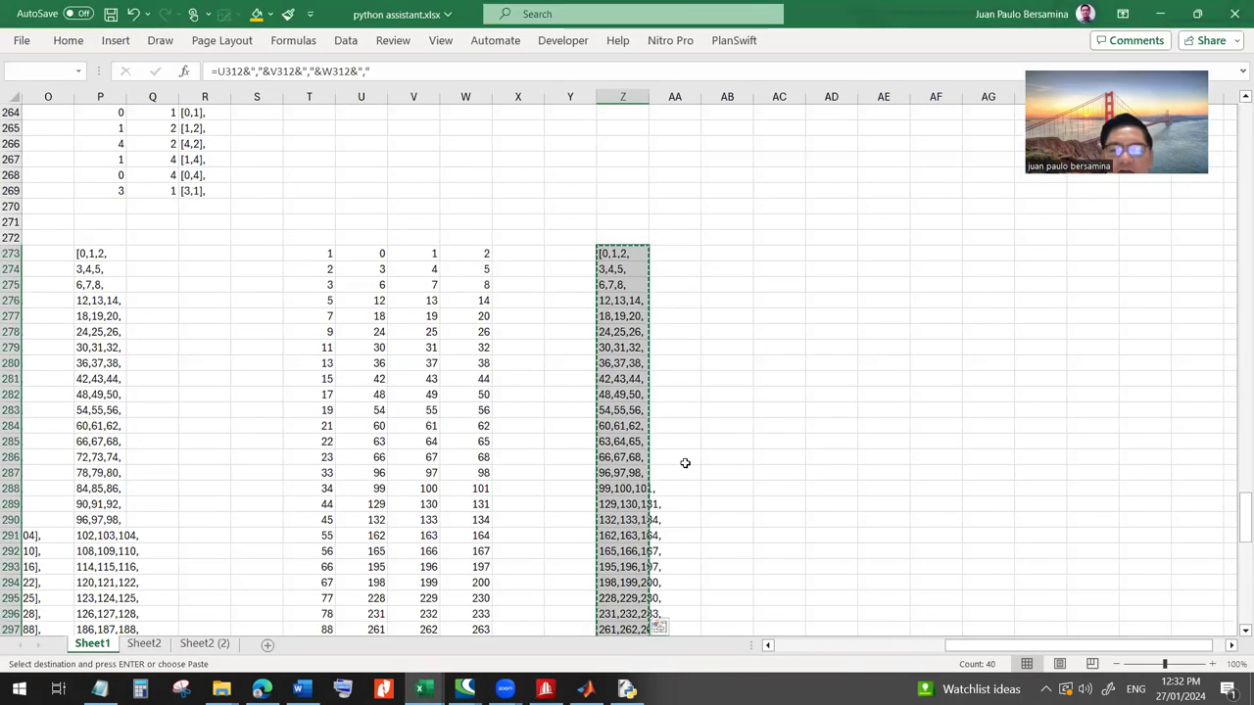
left_click(685, 460)
left_click_drag(985, 654, 818, 655)
scroll(715, 477, "up", 20)
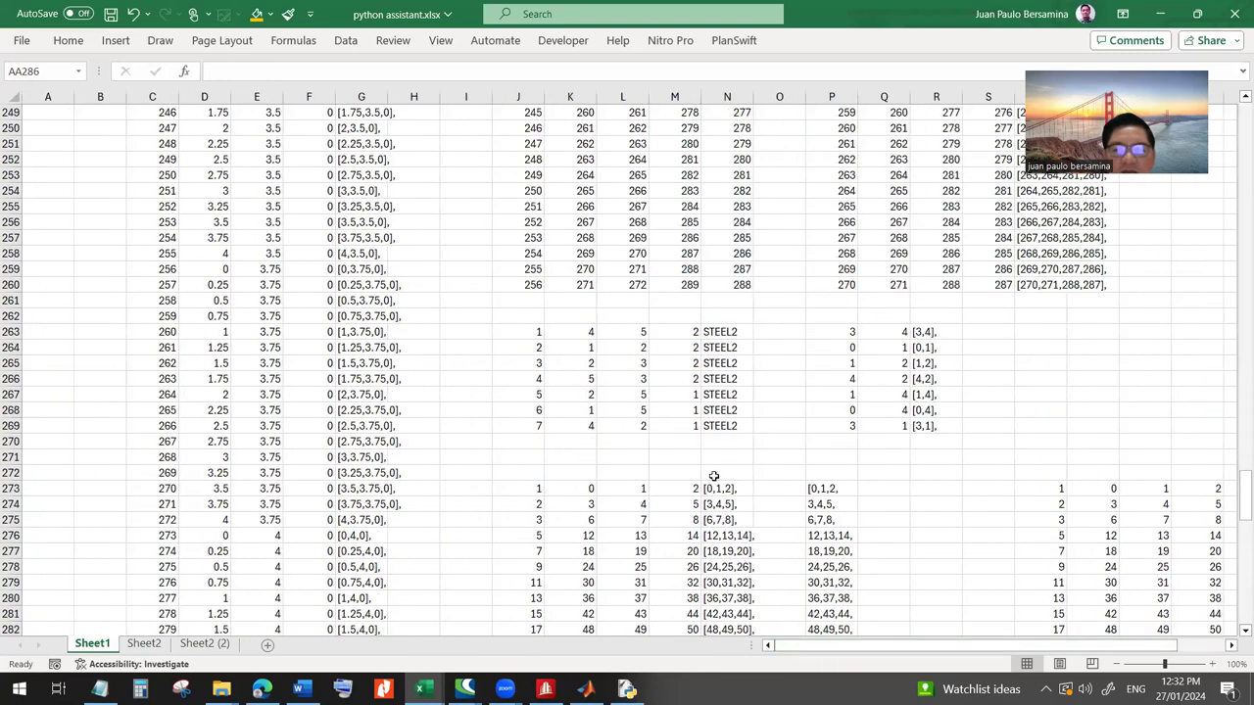
left_click_drag(1244, 411, 1244, 123)
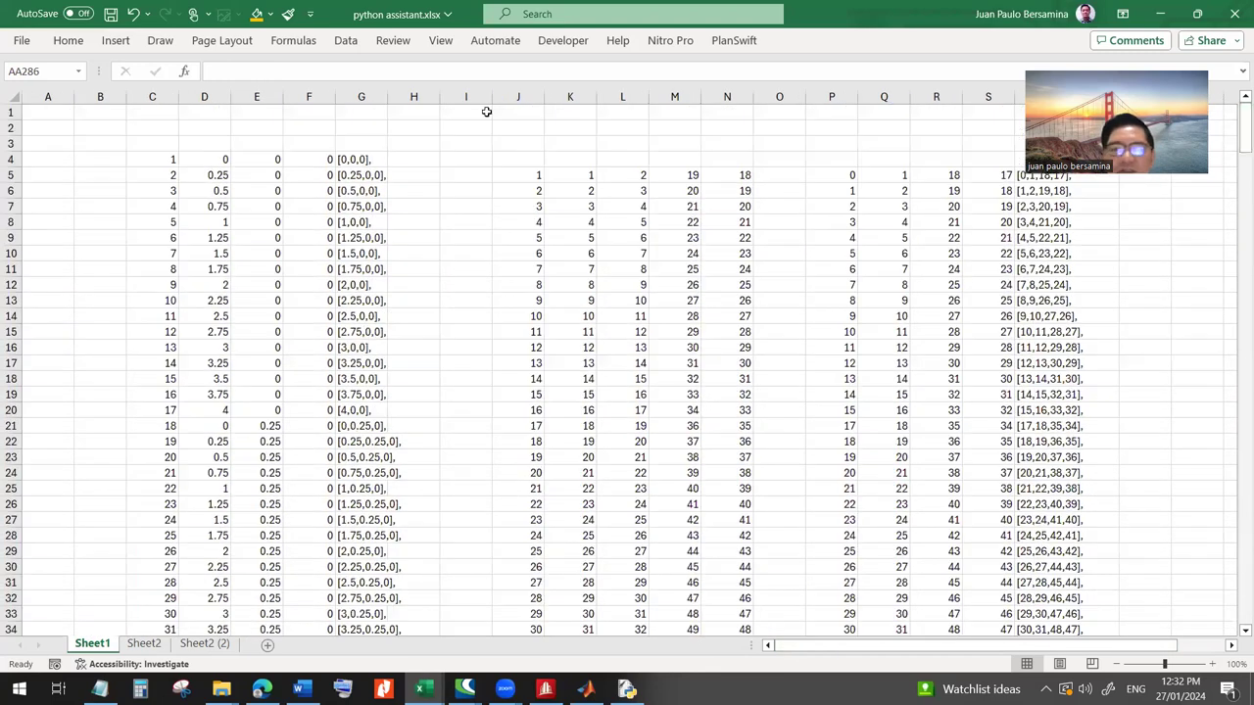
left_click(355, 160)
left_click(355, 188)
left_click(356, 237)
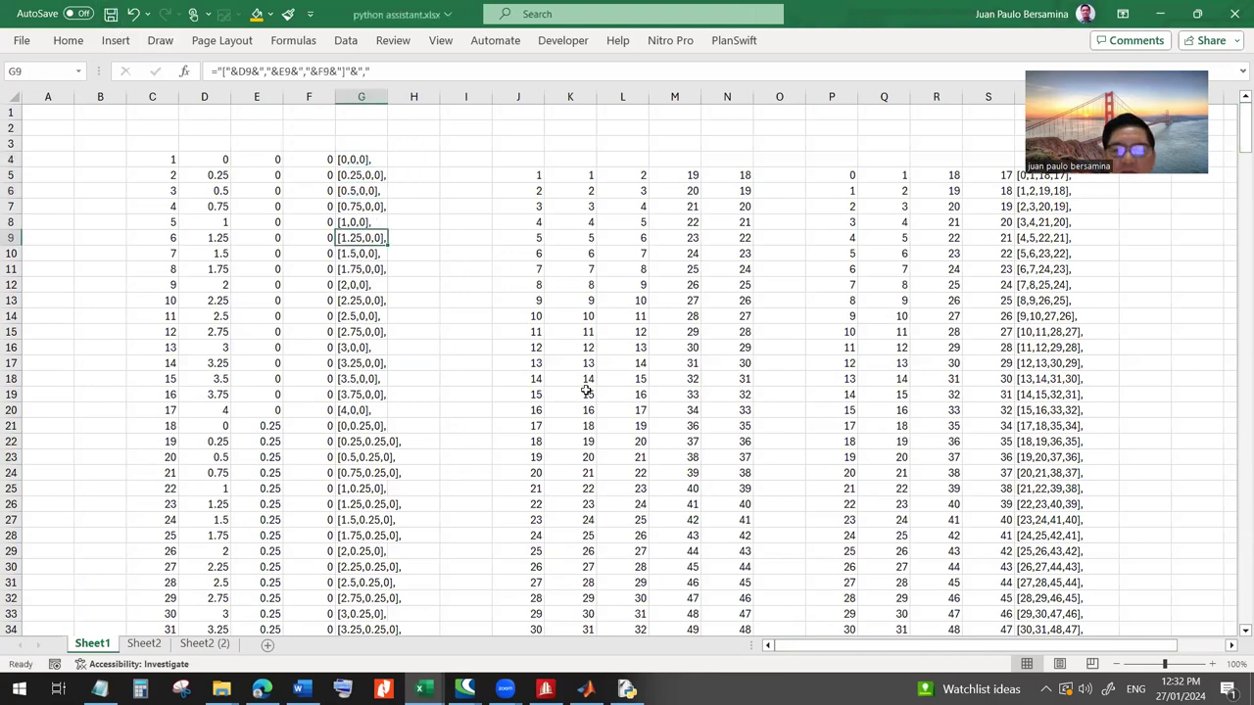
- Switch to the Notepad note and highlight the required input names from elem to restrained for review
left_click(99, 689)
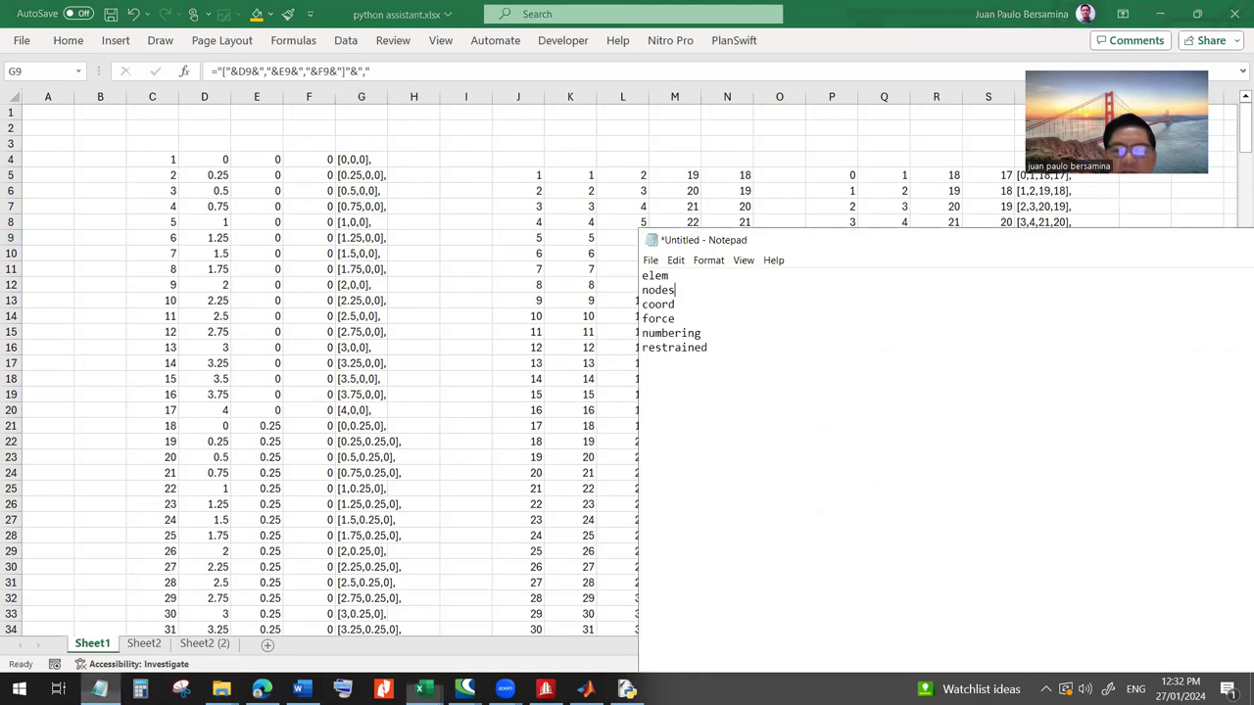
left_click_drag(670, 276, 643, 275)
left_click(722, 347)
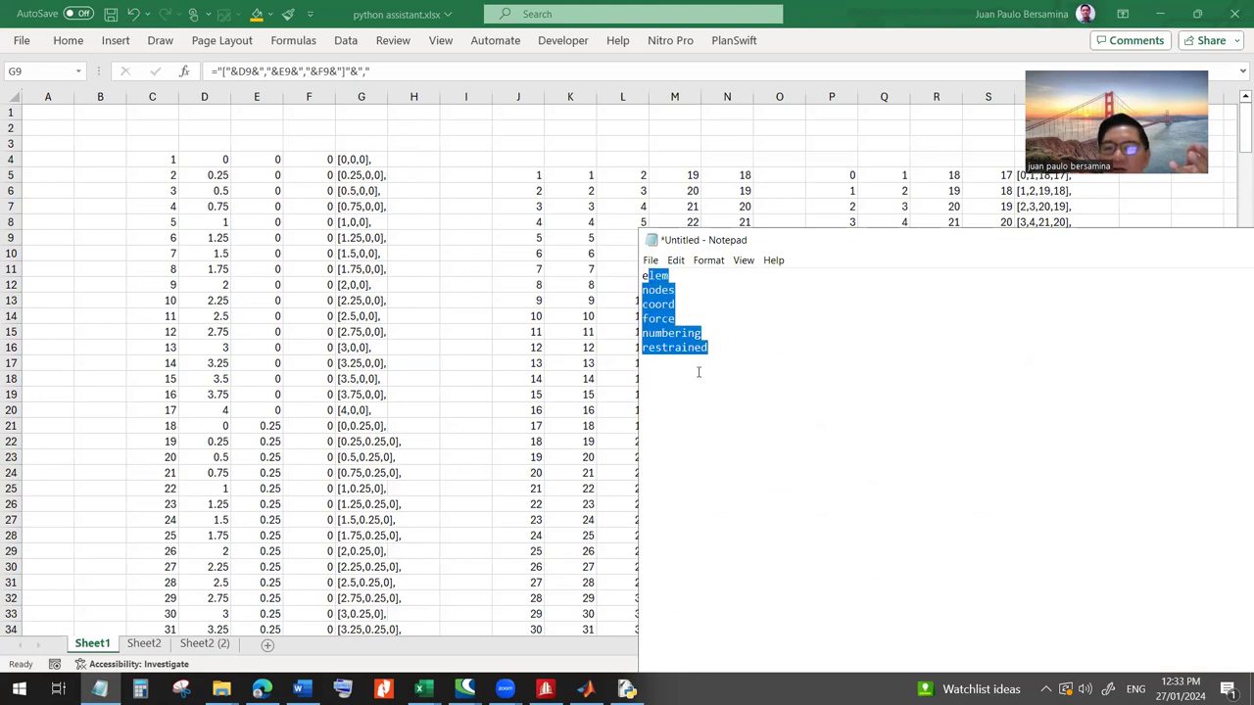
left_click(675, 389)
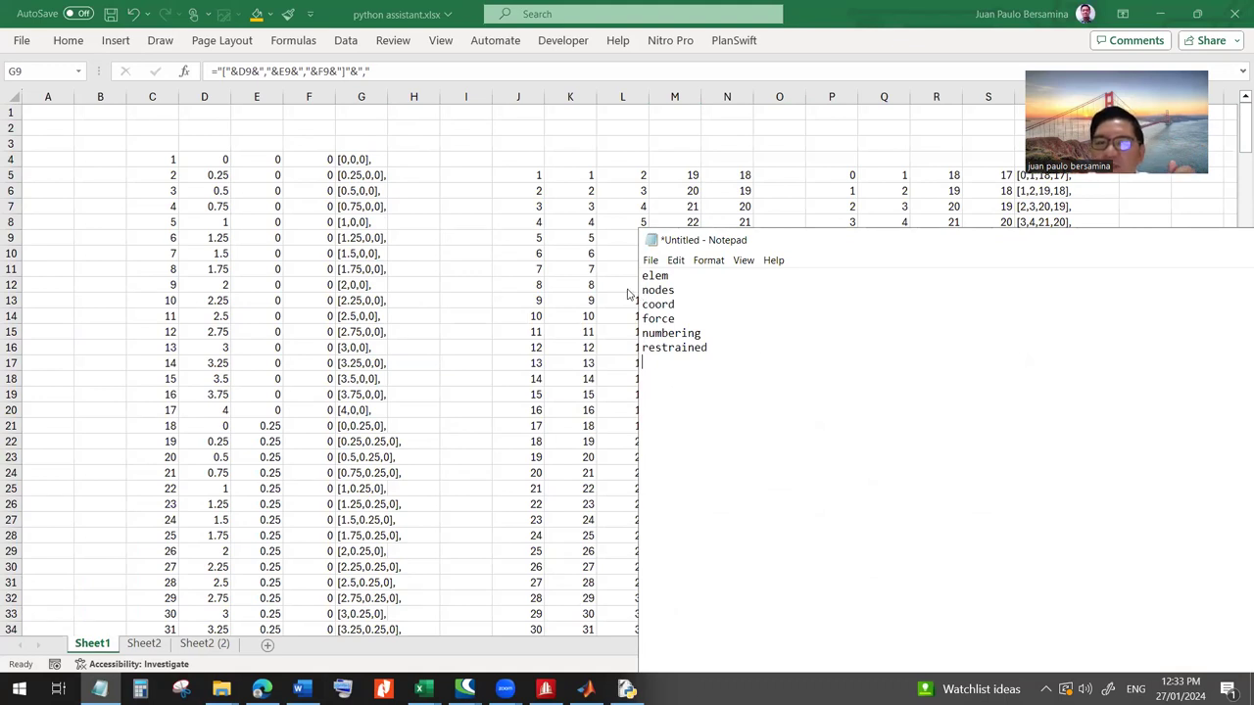
left_click(718, 350)
left_click_drag(718, 350, 635, 275)
left_click_drag(740, 351, 613, 277)
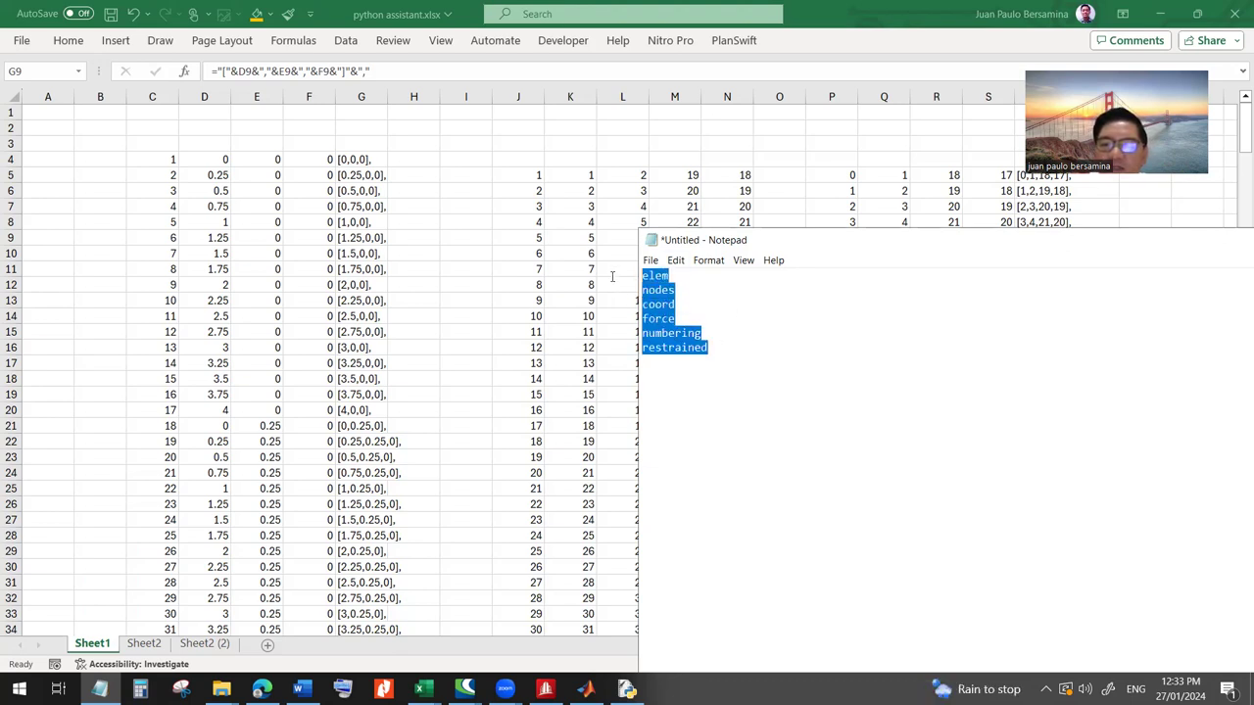
left_click(670, 297)
- Return to the Excel workbook to inspect the formula in G20, and switch back to STAAD.Pro's displacement results
key("alt+Tab")
left_click(365, 412)
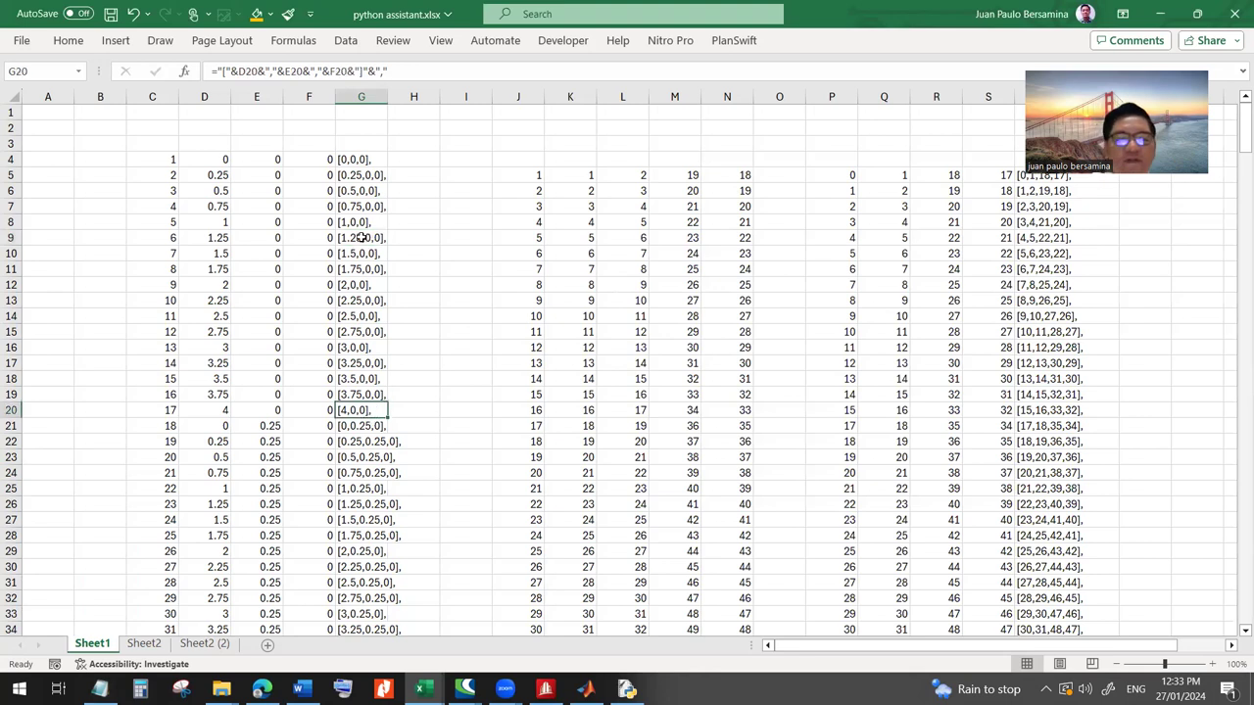
left_click(546, 689)
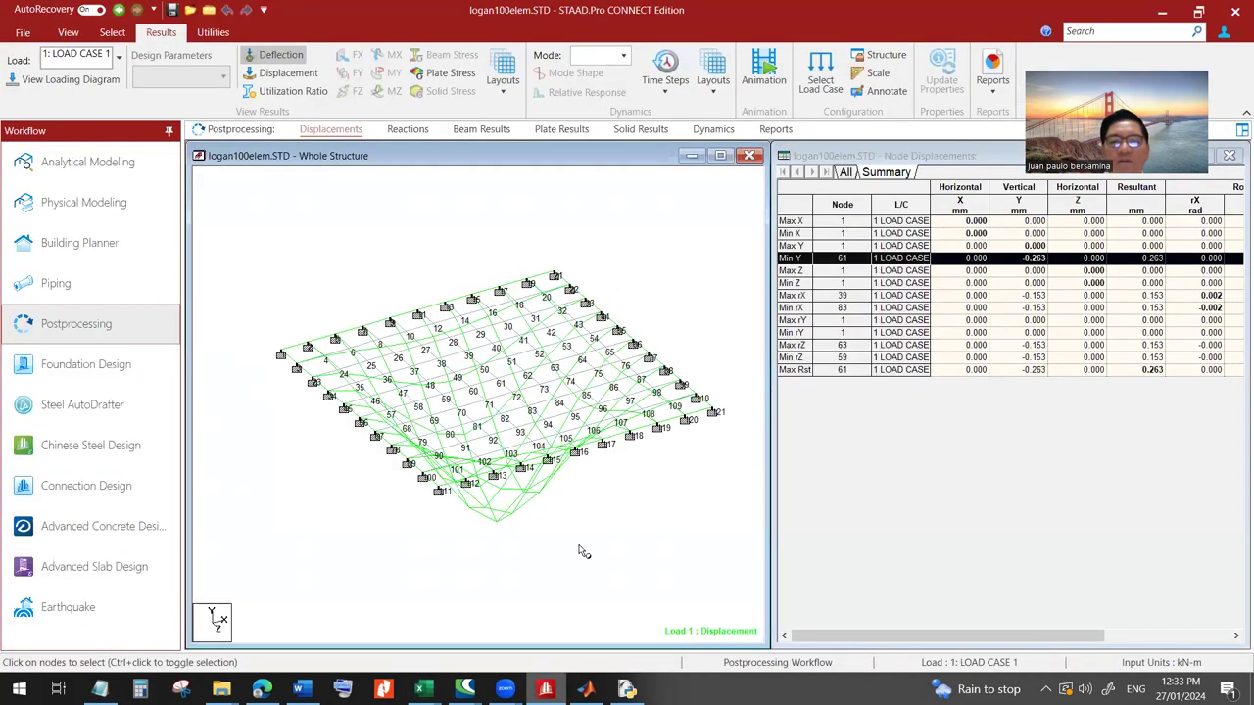
left_click(639, 532)
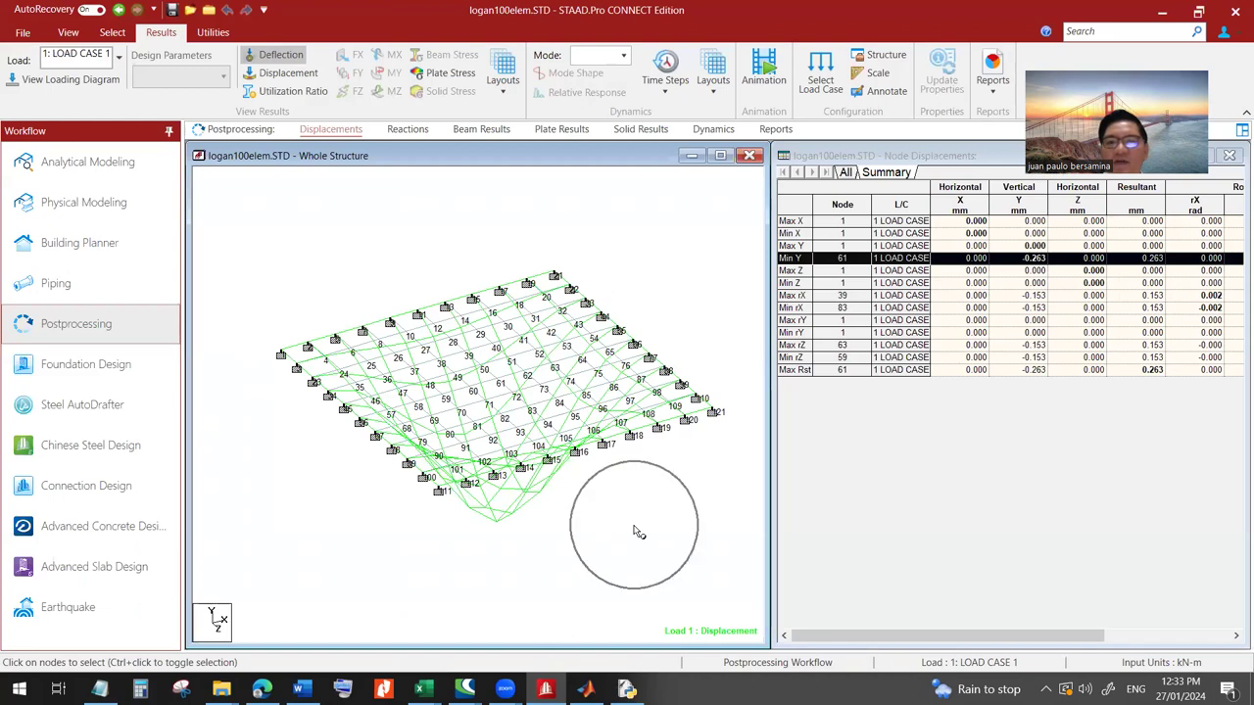